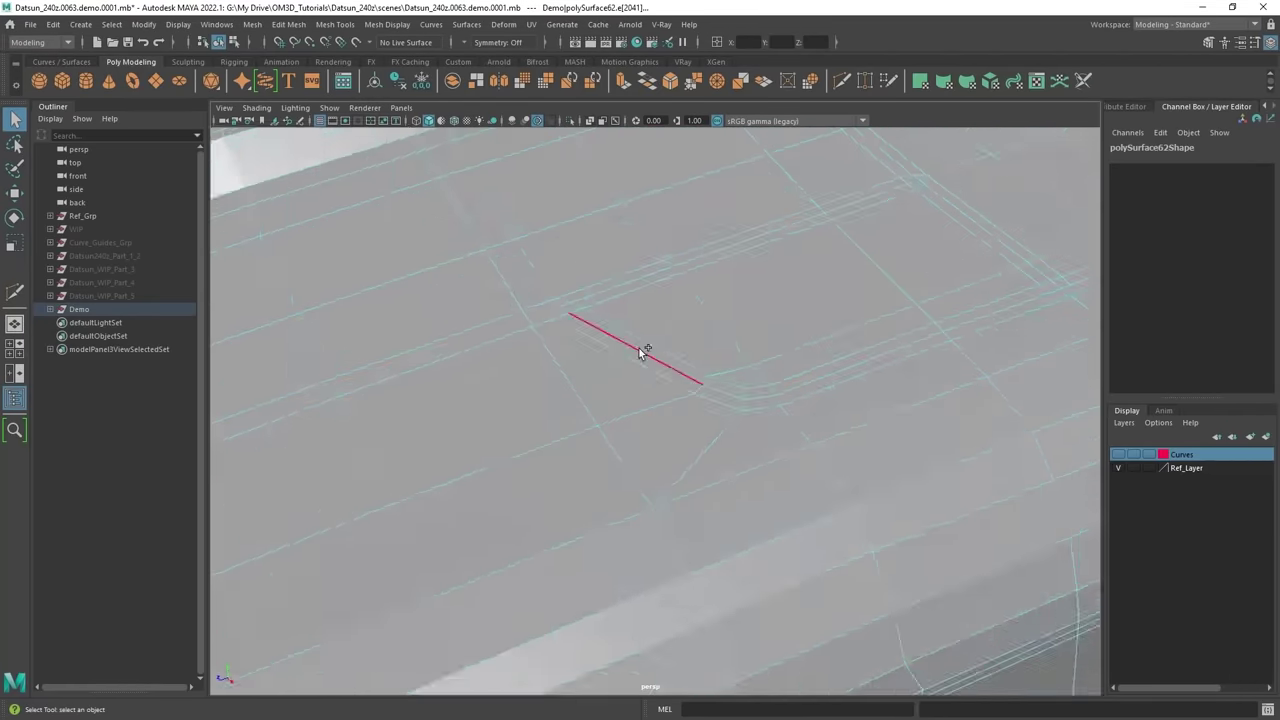
Extrude the narrow faces along the beveled panel lines of the car body.
{"action": "left_click_drag", "start_coordinate": [643, 351], "coordinate": [440, 462], "text": "alt"}
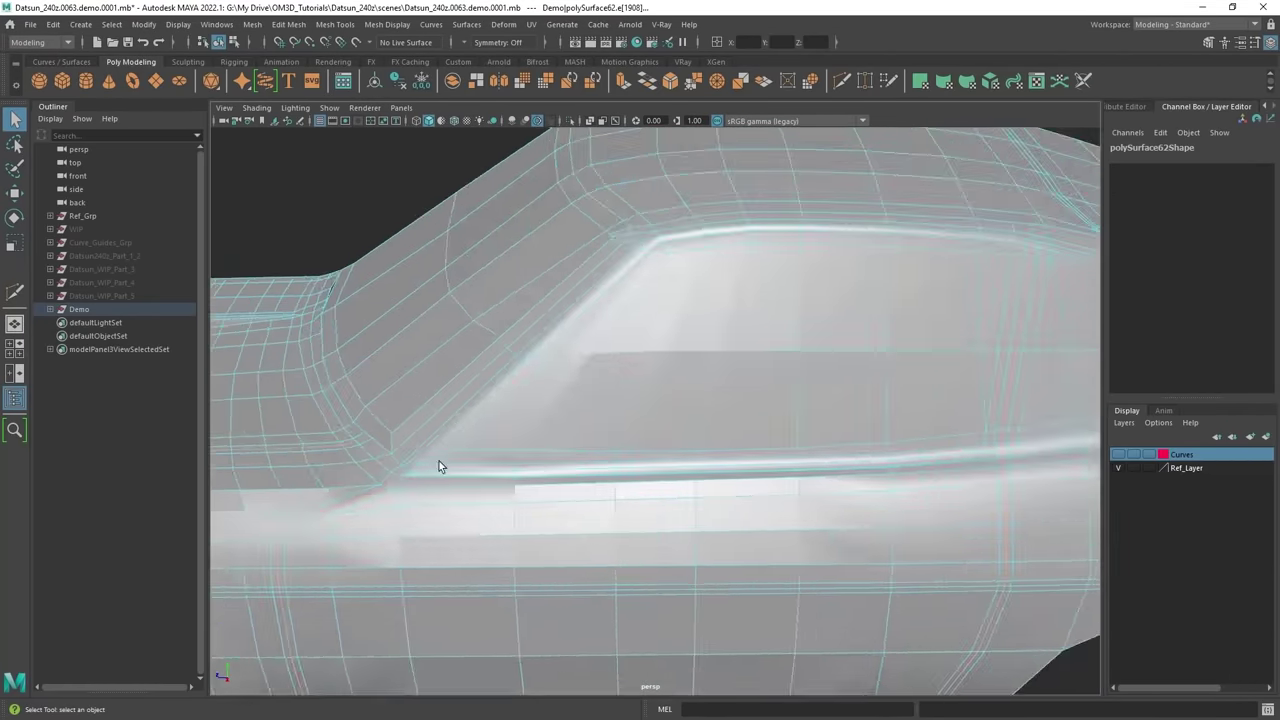
{"action": "right_click_drag", "start_coordinate": [440, 462], "coordinate": [640, 400], "text": "alt"}
{"action": "left_click_drag", "start_coordinate": [440, 372], "coordinate": [698, 328], "text": "alt"}
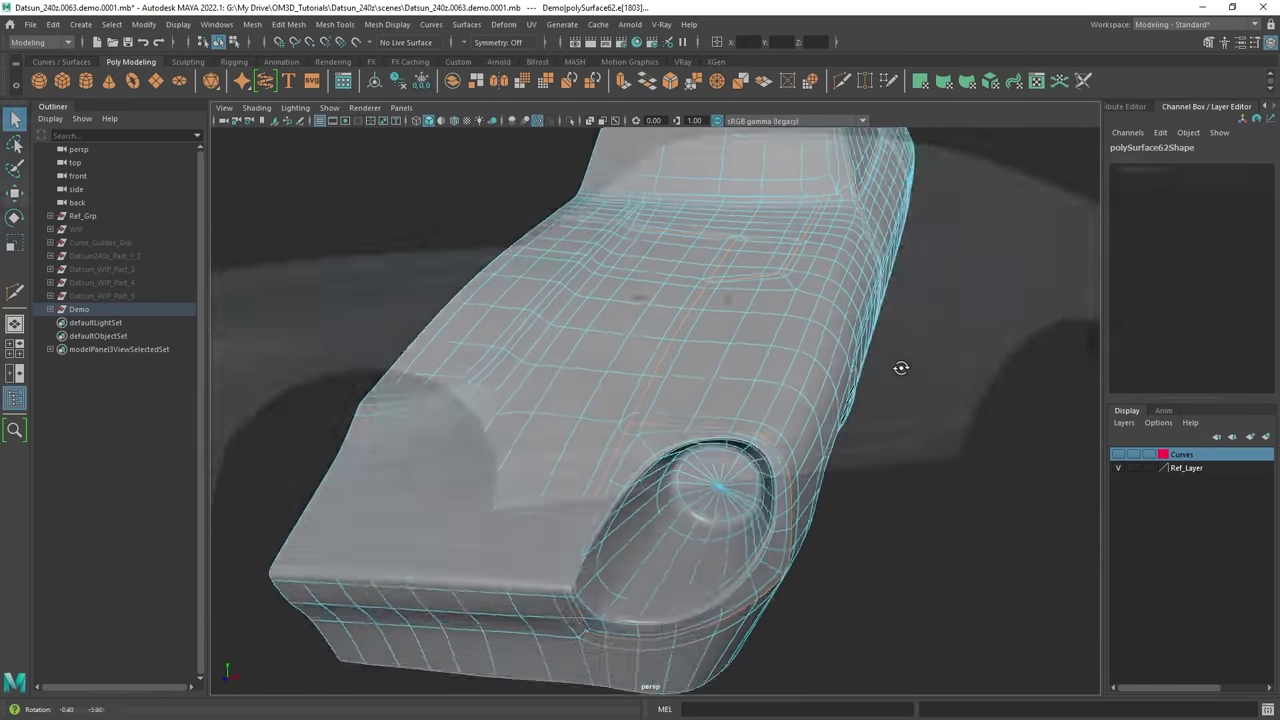
{"action": "right_click", "coordinate": [614, 363], "text": "ctrl"}
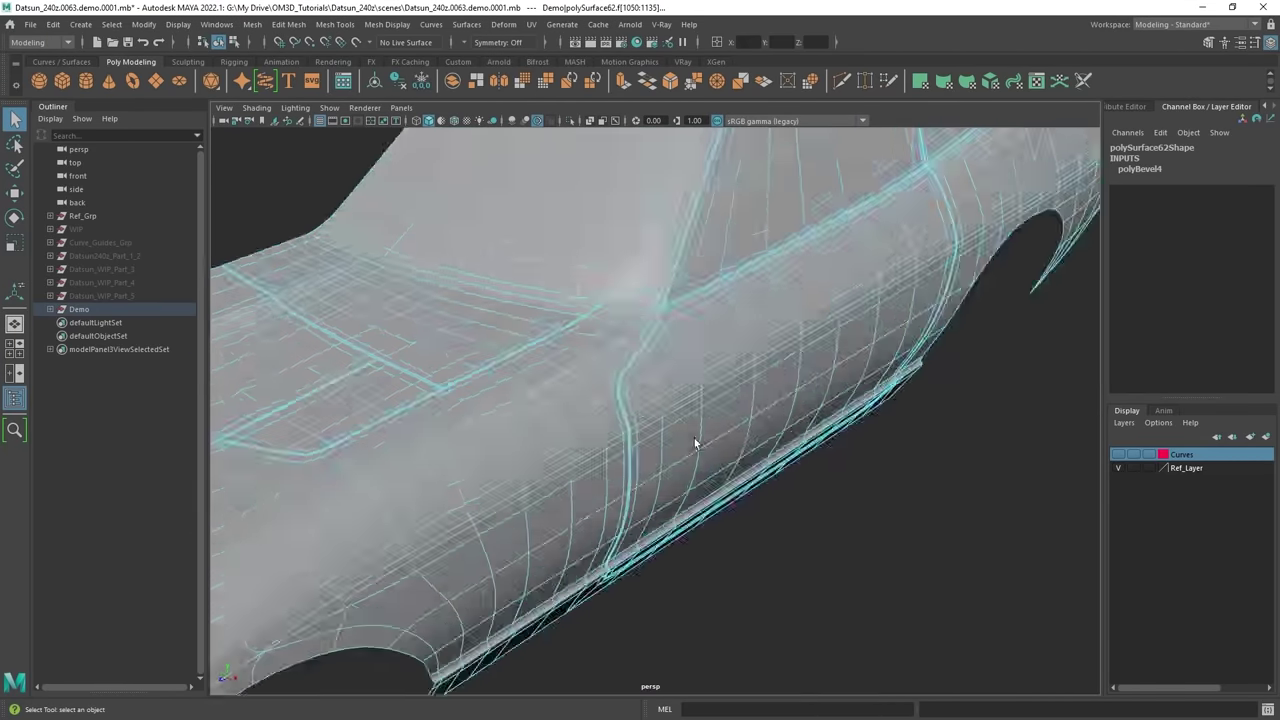
{"action": "key", "text": "ctrl+e"}
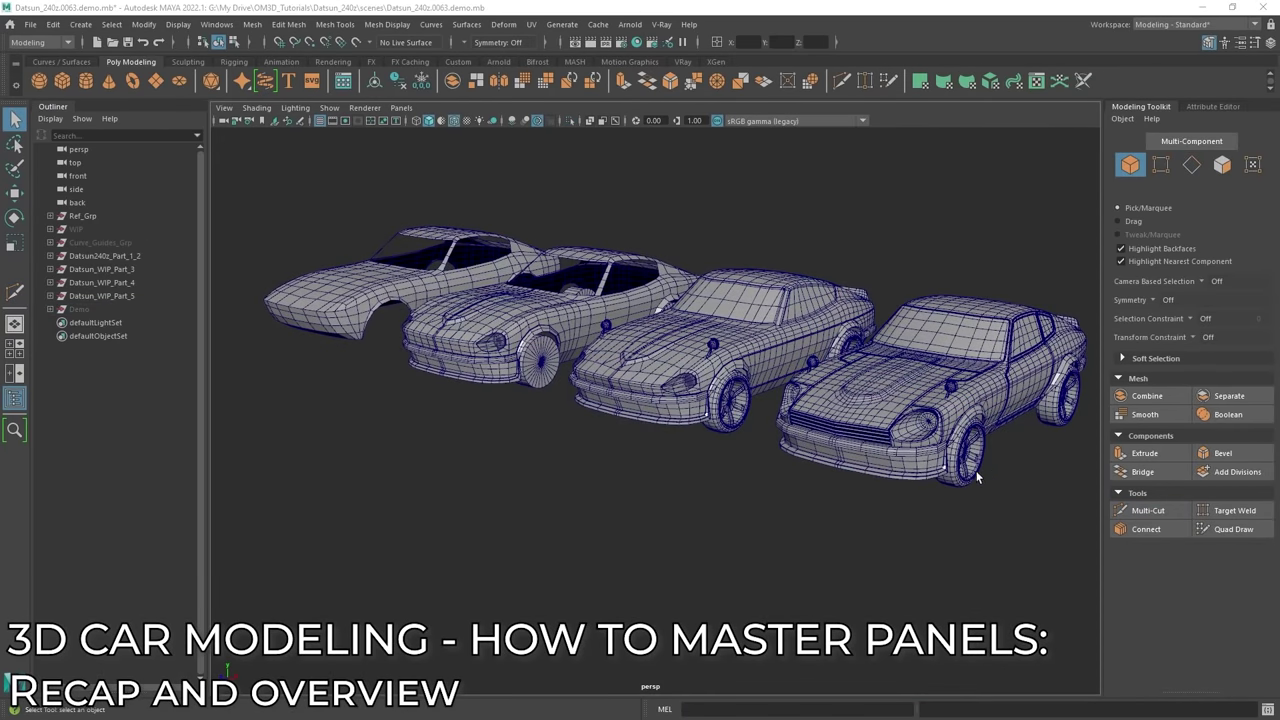
Examine the row of work-in-progress car models, focusing on the wireframe and panel lines of the most detailed one.
{"action": "left_click_drag", "start_coordinate": [978, 477], "coordinate": [1015, 474], "text": "alt"}
{"action": "right_click_drag", "start_coordinate": [760, 440], "coordinate": [820, 437], "text": "alt"}
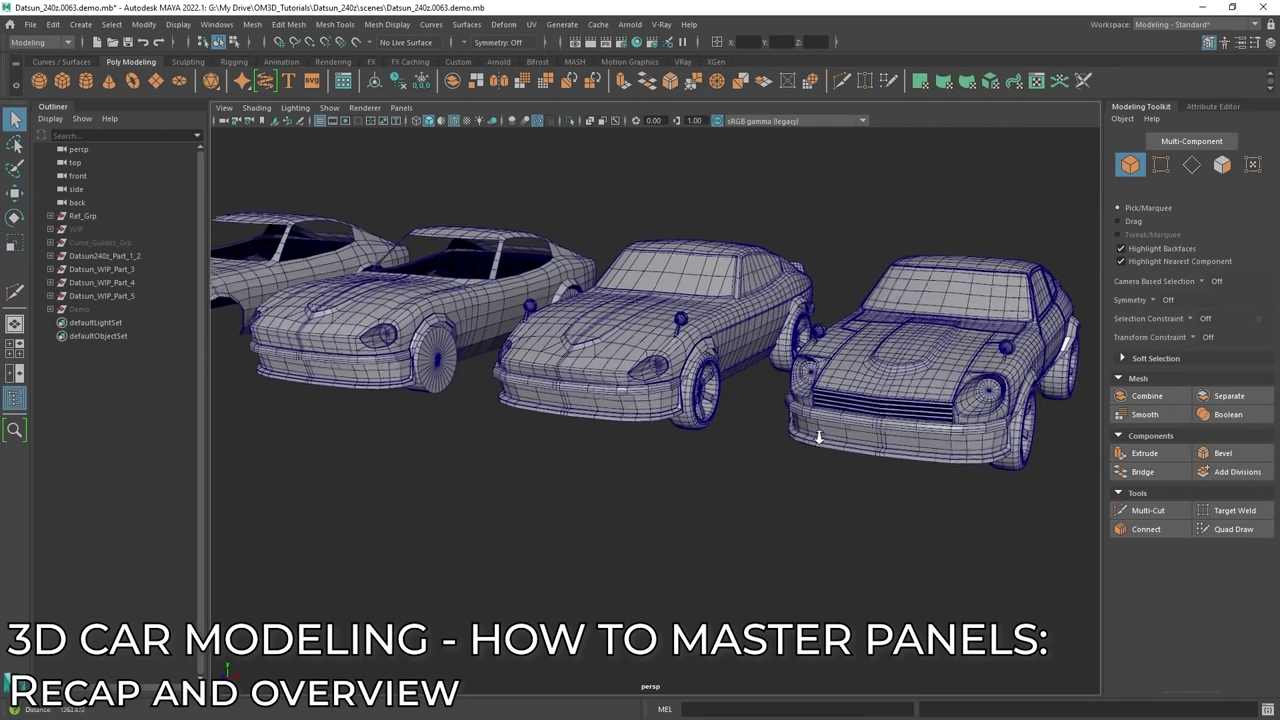
{"action": "middle_click_drag", "start_coordinate": [820, 437], "coordinate": [740, 483], "text": "alt"}
{"action": "left_click_drag", "start_coordinate": [740, 483], "coordinate": [778, 423], "text": "alt"}
{"action": "right_click_drag", "start_coordinate": [778, 423], "coordinate": [928, 505], "text": "alt"}
{"action": "middle_click_drag", "start_coordinate": [928, 505], "coordinate": [851, 511], "text": "alt"}
{"action": "left_click_drag", "start_coordinate": [851, 511], "coordinate": [805, 510], "text": "alt"}
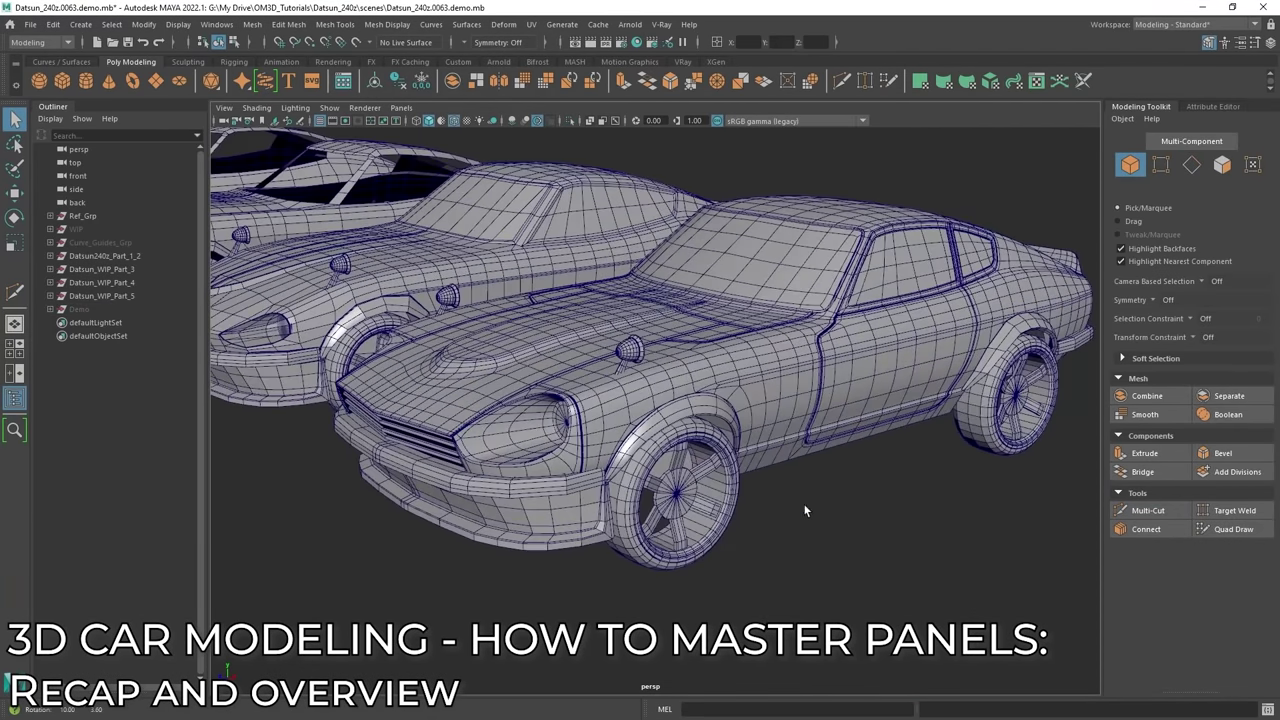
{"action": "left_click_drag", "start_coordinate": [705, 364], "coordinate": [669, 354], "text": "alt"}
{"action": "mouse_move", "coordinate": [694, 408]}
{"action": "left_mouse_down", "text": "alt"}
{"action": "mouse_move", "coordinate": [650, 417]}
{"action": "mouse_move", "coordinate": [767, 422]}
{"action": "mouse_move", "coordinate": [733, 414]}
{"action": "left_mouse_up", "text": "alt"}
Turn off the wireframe overlay on the shaded models and inspect the most detailed car's window, panel gaps and hood.
{"action": "key", "text": "alt+5"}
{"action": "left_click", "coordinate": [909, 309]}
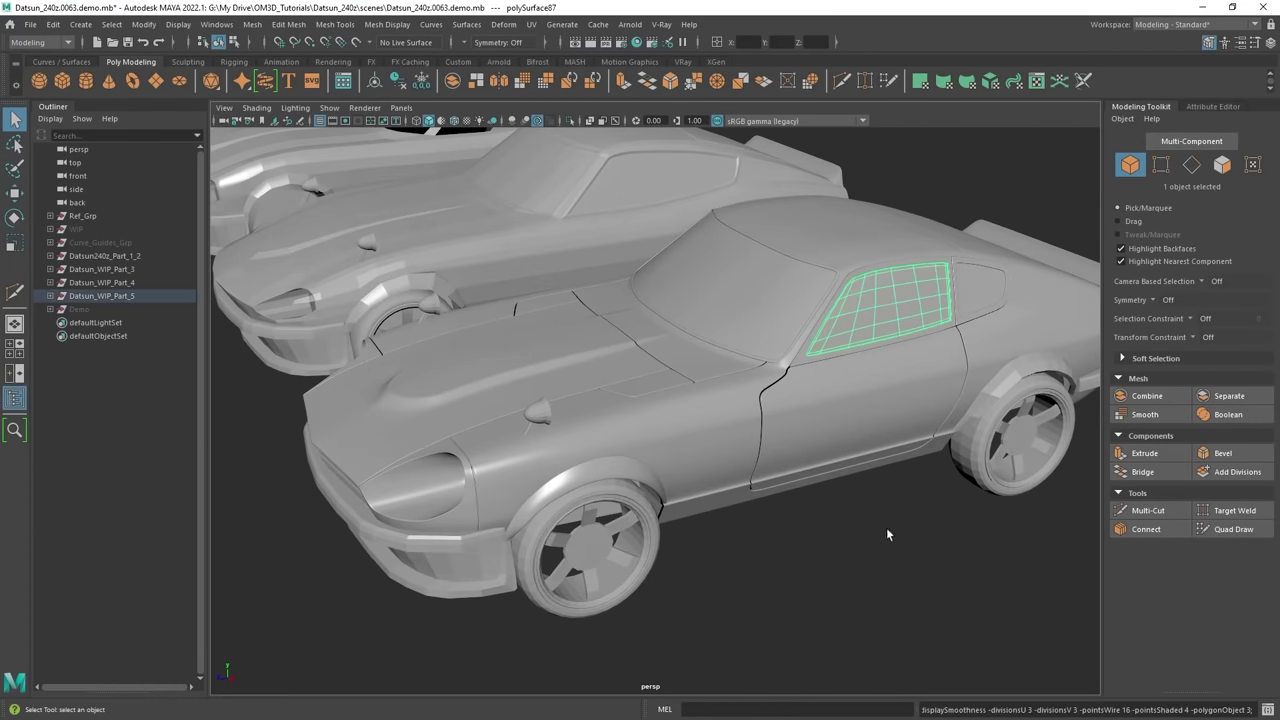
{"action": "left_click", "coordinate": [886, 527]}
{"action": "mouse_move", "coordinate": [867, 547]}
{"action": "left_mouse_down", "text": "alt"}
{"action": "mouse_move", "coordinate": [853, 546]}
{"action": "mouse_move", "coordinate": [880, 540]}
{"action": "left_mouse_up", "text": "alt"}
{"action": "scroll", "coordinate": [787, 503], "scroll_direction": "down", "scroll_amount": 4}
{"action": "left_click_drag", "start_coordinate": [775, 485], "coordinate": [822, 470], "text": "alt"}
{"action": "middle_click_drag", "start_coordinate": [634, 384], "coordinate": [696, 398], "text": "alt"}
{"action": "scroll", "coordinate": [692, 486], "scroll_direction": "up", "scroll_amount": 5}
{"action": "left_click_drag", "start_coordinate": [692, 484], "coordinate": [645, 357], "text": "alt"}
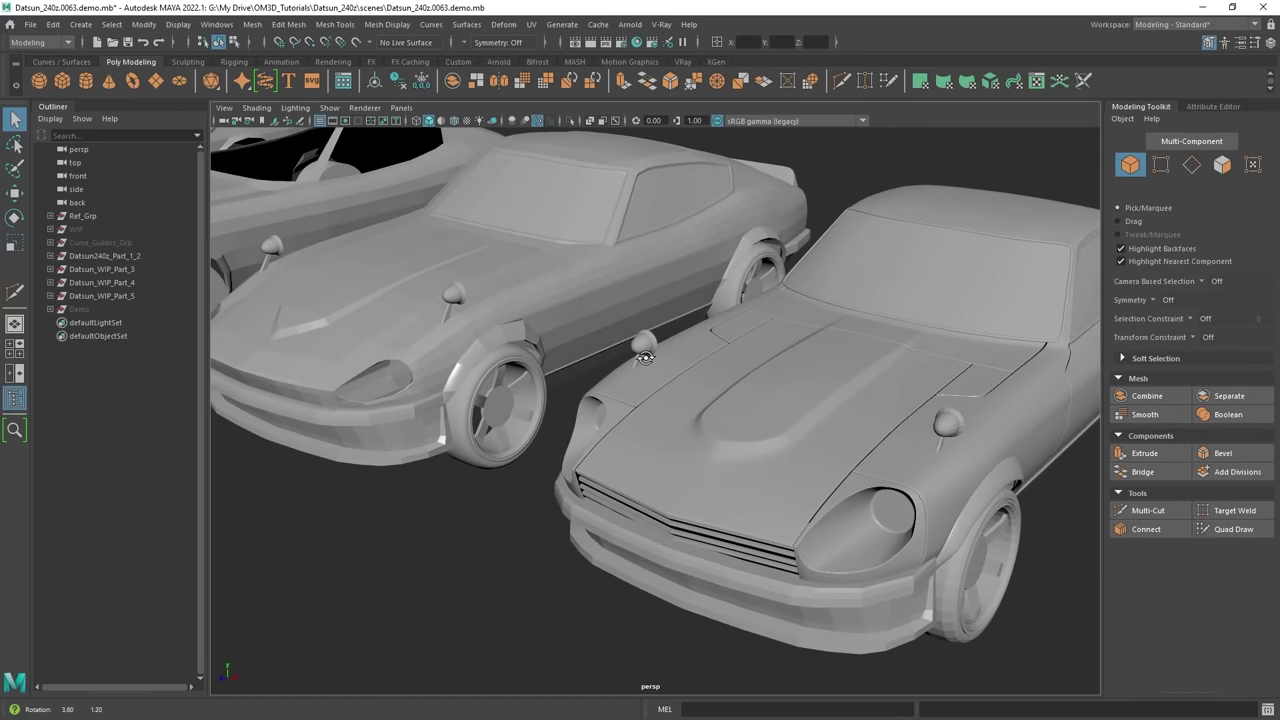
Compare the Datsun_WIP_Part_4 body with the Datsun_WIP_Part_5 body, selecting each for inspection.
{"action": "mouse_move", "coordinate": [1008, 442]}
{"action": "left_mouse_down", "text": "alt"}
{"action": "mouse_move", "coordinate": [854, 420]}
{"action": "mouse_move", "coordinate": [831, 444]}
{"action": "mouse_move", "coordinate": [782, 423]}
{"action": "mouse_move", "coordinate": [706, 420]}
{"action": "mouse_move", "coordinate": [961, 437]}
{"action": "mouse_move", "coordinate": [862, 394]}
{"action": "left_mouse_up", "text": "alt"}
{"action": "middle_click_drag", "start_coordinate": [720, 388], "coordinate": [868, 378], "text": "alt"}
{"action": "left_click", "coordinate": [631, 325]}
{"action": "left_click_drag", "start_coordinate": [868, 378], "coordinate": [768, 387], "text": "alt"}
{"action": "mouse_move", "coordinate": [684, 467]}
{"action": "left_mouse_down", "text": "alt"}
{"action": "mouse_move", "coordinate": [691, 457]}
{"action": "mouse_move", "coordinate": [625, 480]}
{"action": "mouse_move", "coordinate": [598, 474]}
{"action": "left_mouse_up", "text": "alt"}
{"action": "mouse_move", "coordinate": [674, 488]}
{"action": "left_mouse_down", "text": "alt"}
{"action": "mouse_move", "coordinate": [598, 448]}
{"action": "mouse_move", "coordinate": [720, 486]}
{"action": "mouse_move", "coordinate": [803, 463]}
{"action": "mouse_move", "coordinate": [864, 355]}
{"action": "mouse_move", "coordinate": [850, 420]}
{"action": "mouse_move", "coordinate": [832, 398]}
{"action": "left_mouse_up", "text": "alt"}
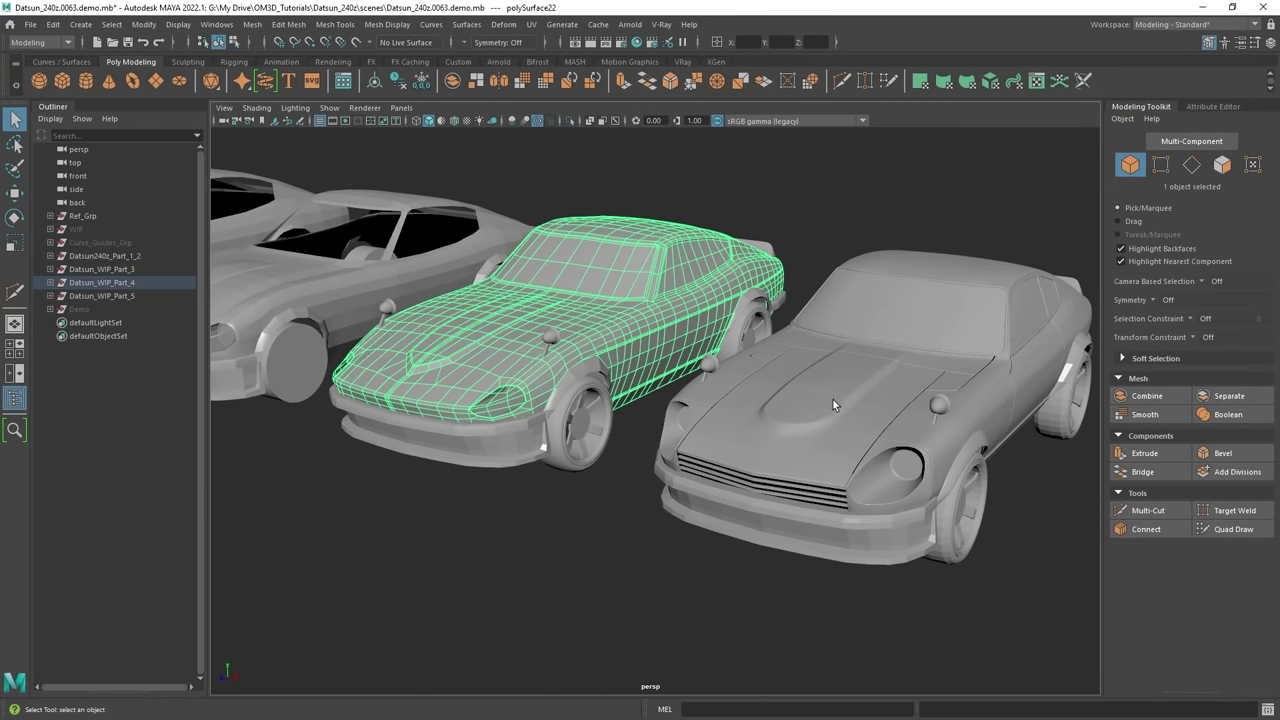
{"action": "left_click", "coordinate": [859, 423]}
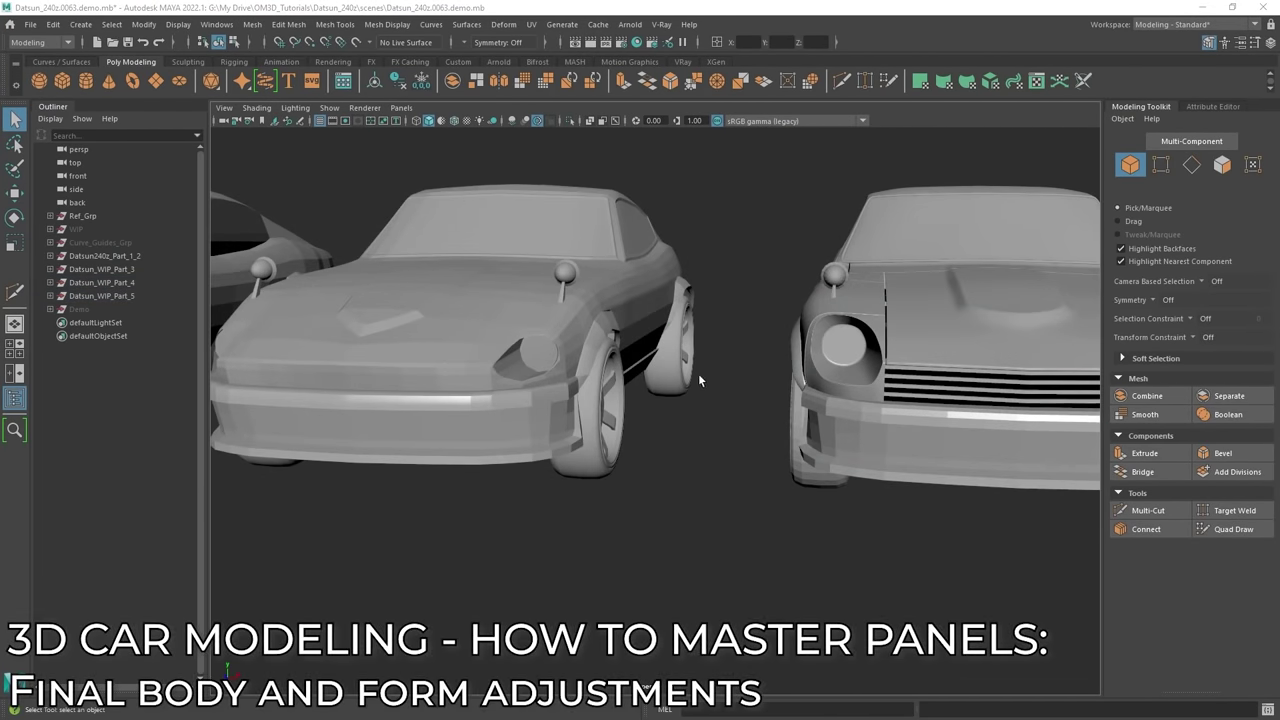
Compare the headlight and front fender shapes of the Part 4 and Part 5 bodies from the front.
{"action": "mouse_move", "coordinate": [698, 375]}
{"action": "left_mouse_down", "text": "alt"}
{"action": "mouse_move", "coordinate": [722, 371]}
{"action": "mouse_move", "coordinate": [720, 386]}
{"action": "mouse_move", "coordinate": [704, 373]}
{"action": "left_mouse_up", "text": "alt"}
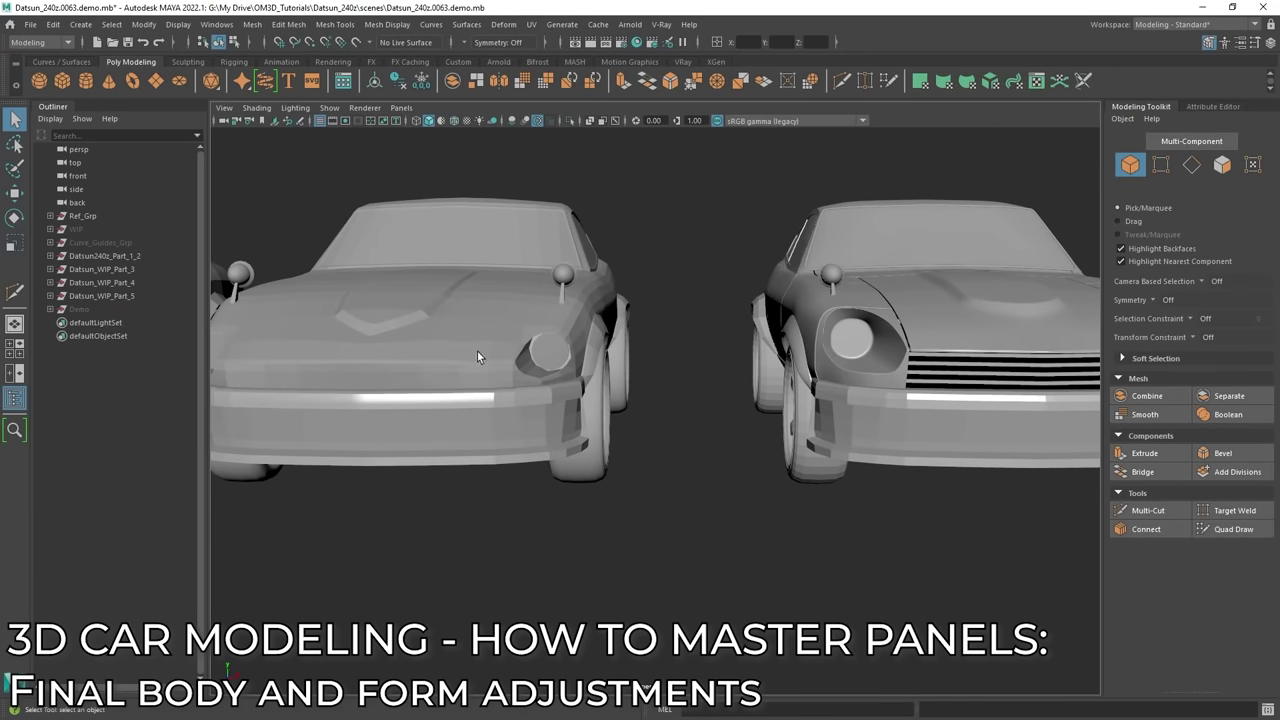
{"action": "left_click_drag", "start_coordinate": [477, 351], "coordinate": [605, 345], "text": "alt"}
{"action": "left_click", "coordinate": [530, 337]}
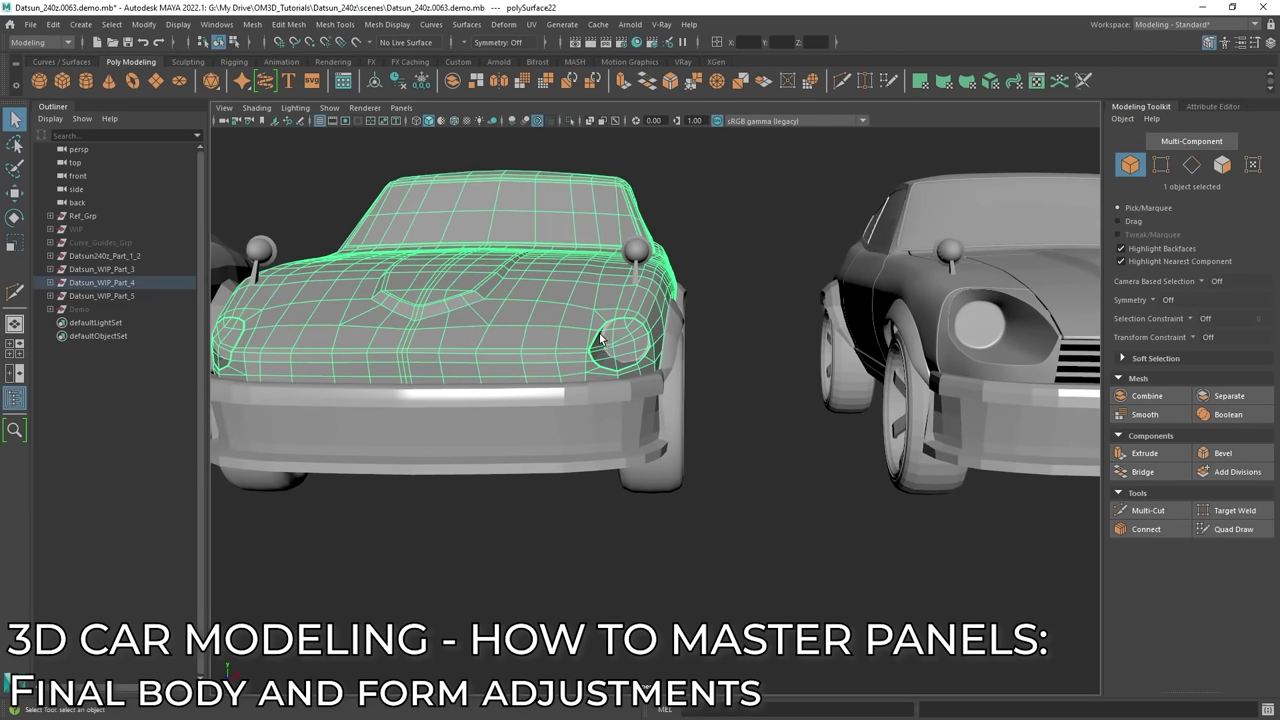
{"action": "middle_click_drag", "start_coordinate": [600, 334], "coordinate": [457, 330], "text": "alt"}
{"action": "left_click", "coordinate": [804, 318]}
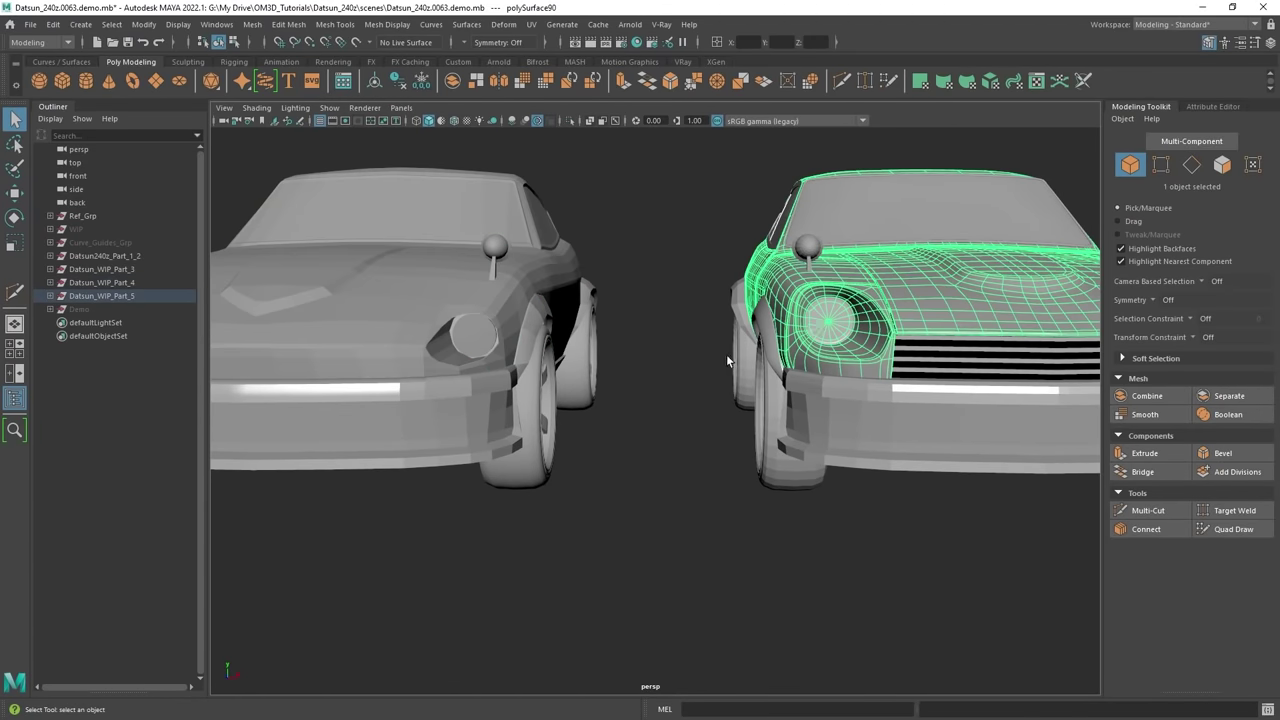
{"action": "middle_click_drag", "start_coordinate": [726, 354], "coordinate": [769, 353], "text": "alt"}
{"action": "scroll", "coordinate": [769, 353], "scroll_direction": "down", "scroll_amount": 3}
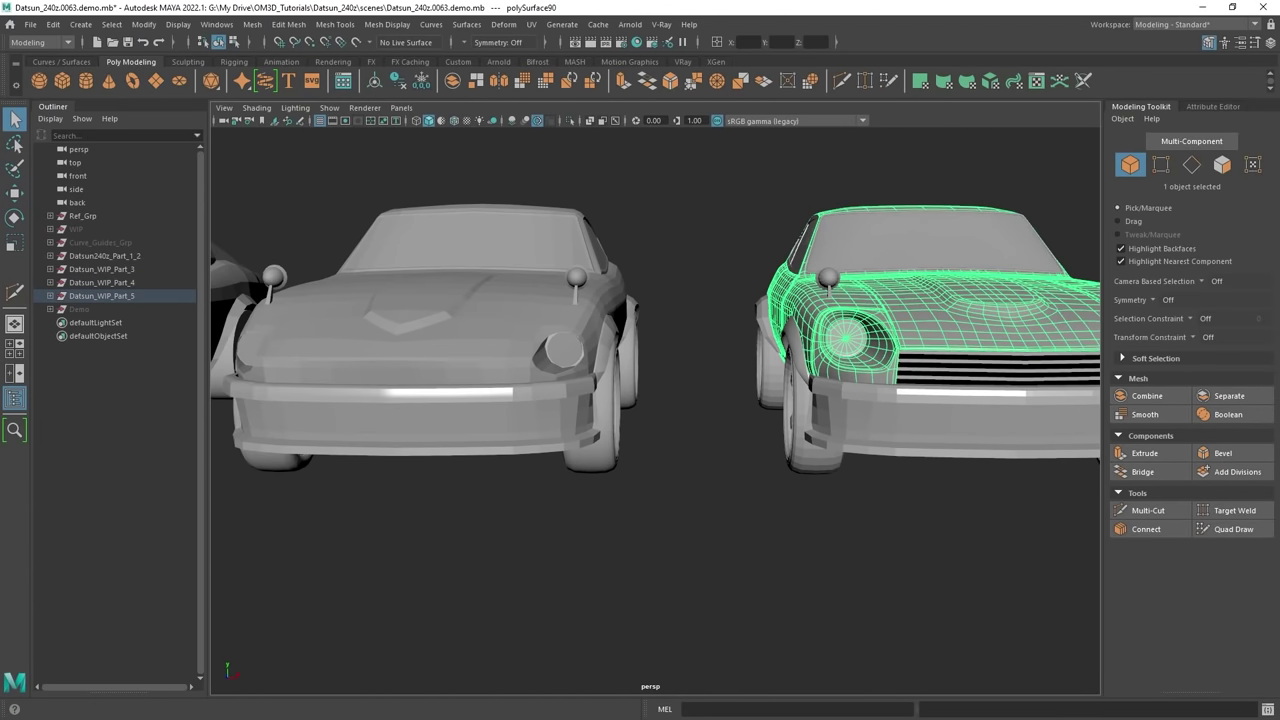
Bring up the reference image board and look over the stock orange and modified white Datsun photos.
{"action": "right_click_drag", "start_coordinate": [1279, 508], "coordinate": [811, 326]}
{"action": "scroll", "coordinate": [827, 406], "scroll_direction": "down", "scroll_amount": 3}
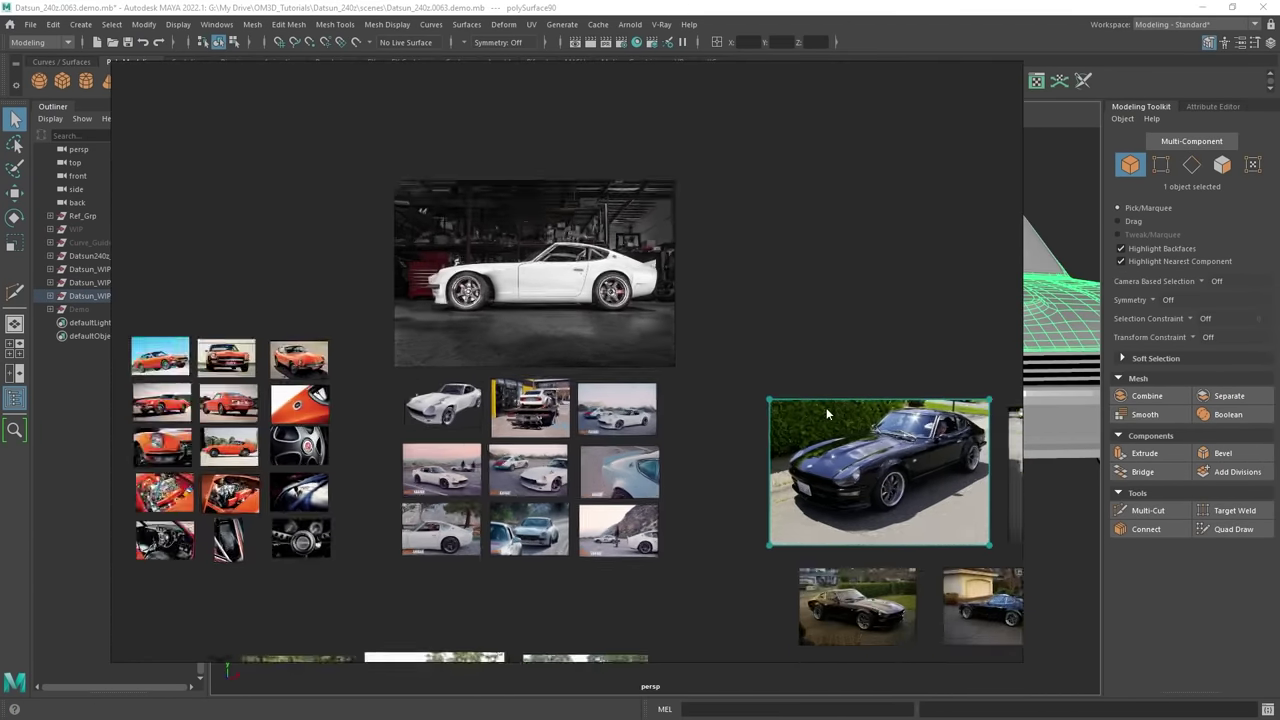
{"action": "scroll", "coordinate": [826, 408], "scroll_direction": "down", "scroll_amount": 3}
{"action": "middle_click_drag", "start_coordinate": [697, 625], "coordinate": [680, 367]}
{"action": "scroll", "coordinate": [680, 367], "scroll_direction": "up", "scroll_amount": 3}
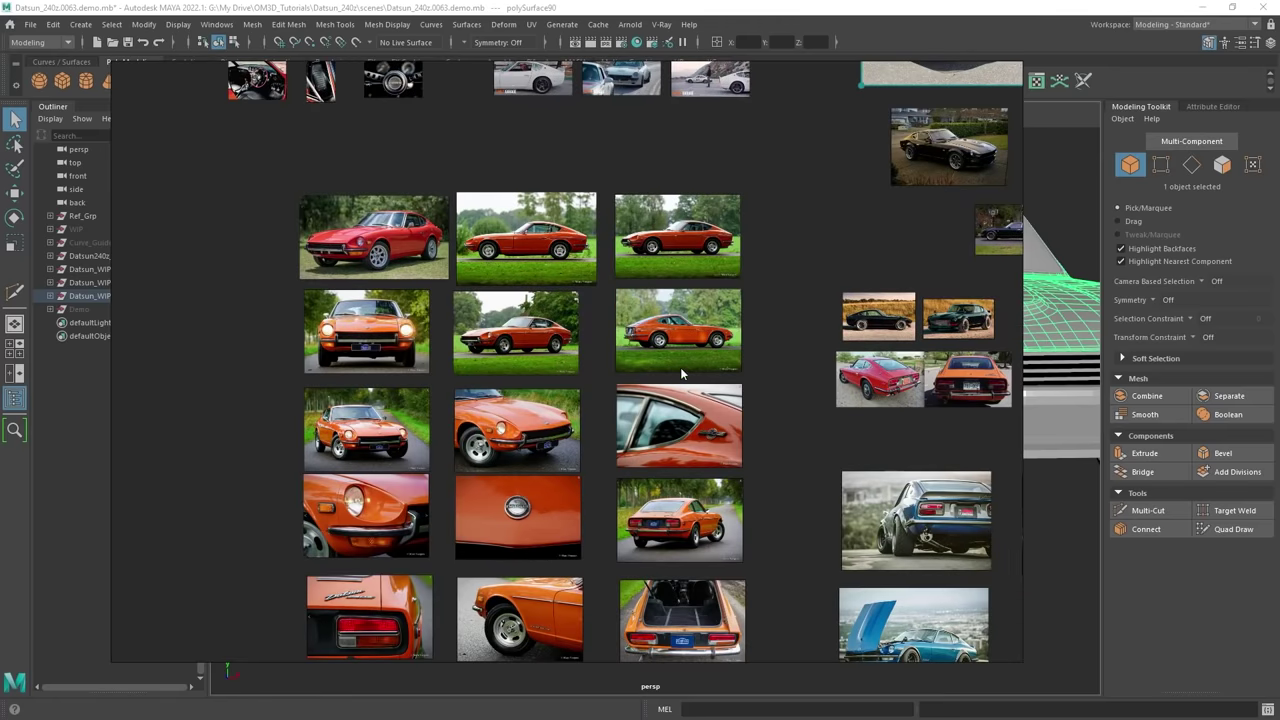
{"action": "middle_click_drag", "start_coordinate": [425, 244], "coordinate": [505, 263]}
{"action": "scroll", "coordinate": [505, 263], "scroll_direction": "up", "scroll_amount": 3}
{"action": "scroll", "coordinate": [601, 281], "scroll_direction": "down", "scroll_amount": 6}
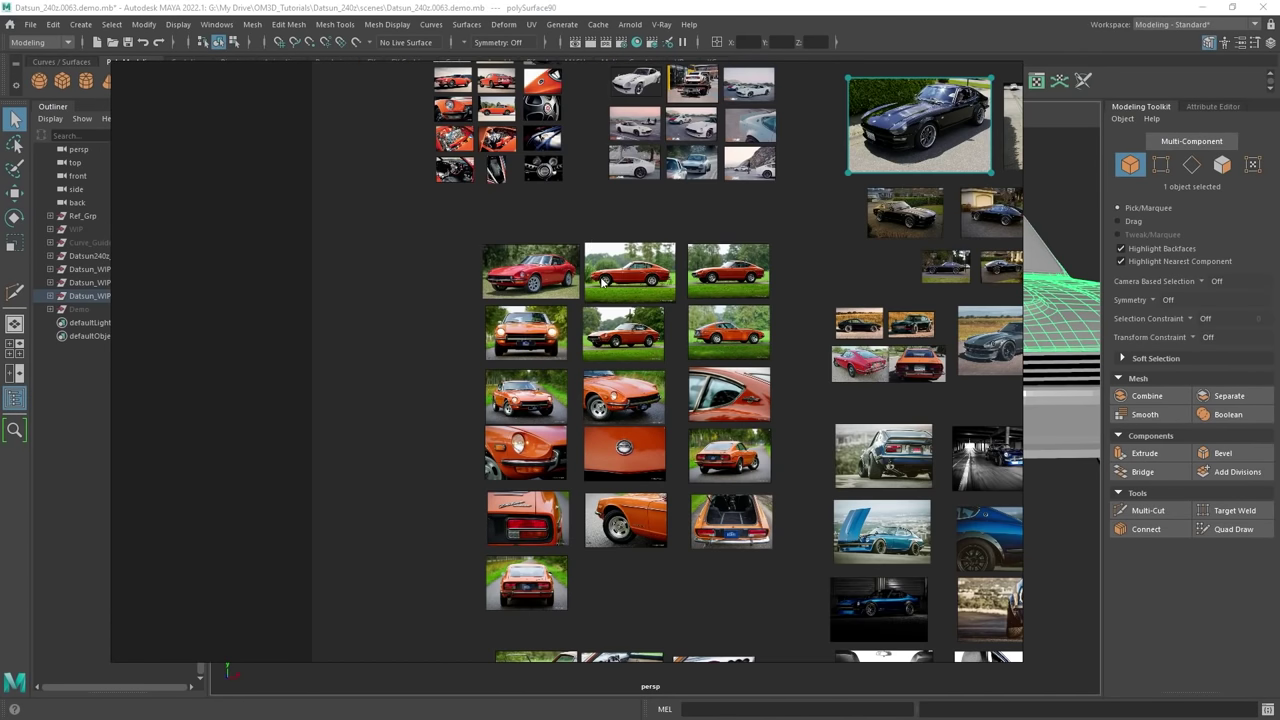
{"action": "middle_click_drag", "start_coordinate": [602, 283], "coordinate": [538, 500]}
{"action": "scroll", "coordinate": [615, 327], "scroll_direction": "up", "scroll_amount": 5}
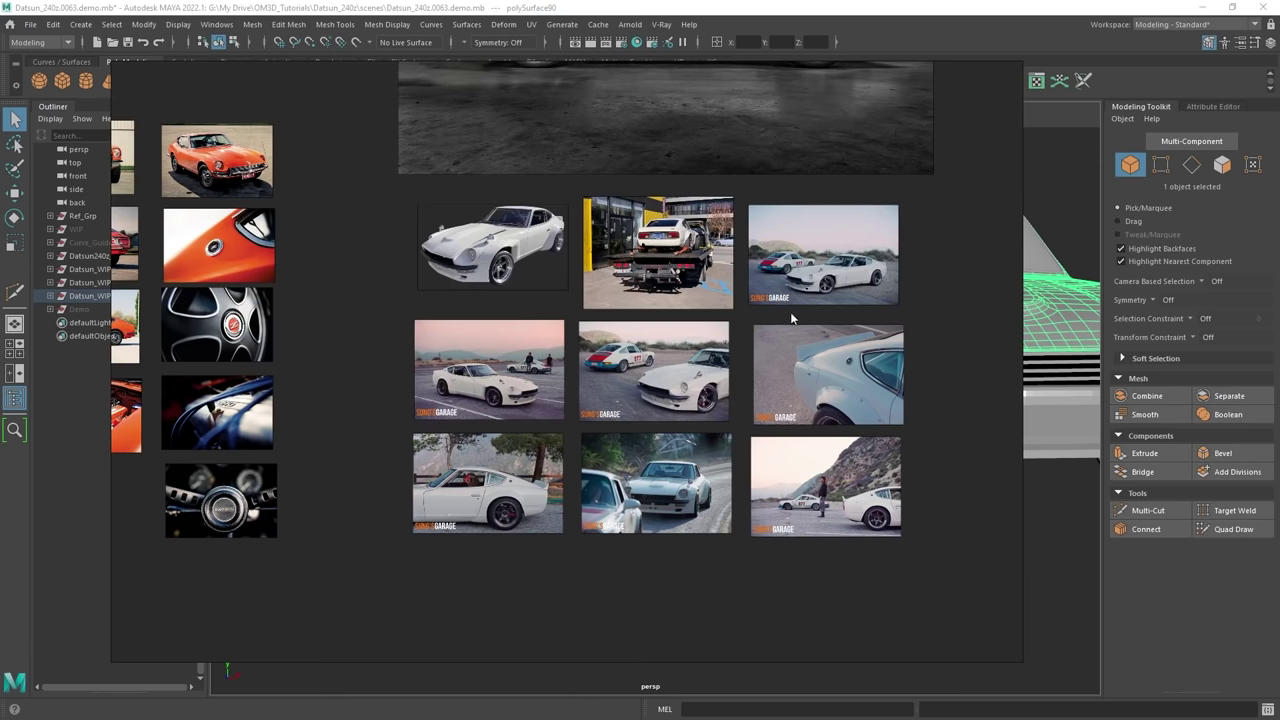
Browse the reference board's photos of the white, black and blue modified Datsuns for body shape differences.
{"action": "scroll", "coordinate": [791, 326], "scroll_direction": "down", "scroll_amount": 3}
{"action": "middle_click_drag", "start_coordinate": [754, 184], "coordinate": [727, 270]}
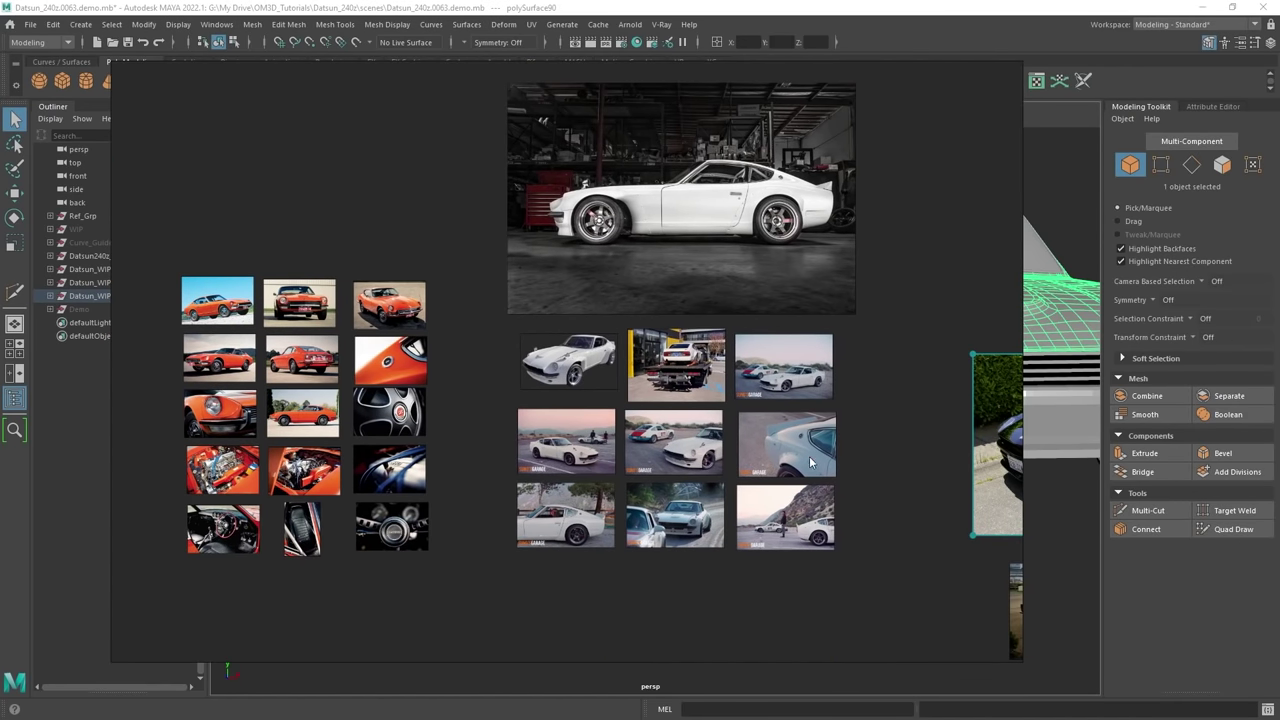
{"action": "scroll", "coordinate": [695, 448], "scroll_direction": "down", "scroll_amount": 4}
{"action": "middle_click_drag", "start_coordinate": [695, 448], "coordinate": [537, 287]}
{"action": "scroll", "coordinate": [707, 400], "scroll_direction": "down", "scroll_amount": 2}
{"action": "middle_click_drag", "start_coordinate": [790, 496], "coordinate": [676, 376]}
{"action": "scroll", "coordinate": [702, 360], "scroll_direction": "up", "scroll_amount": 7}
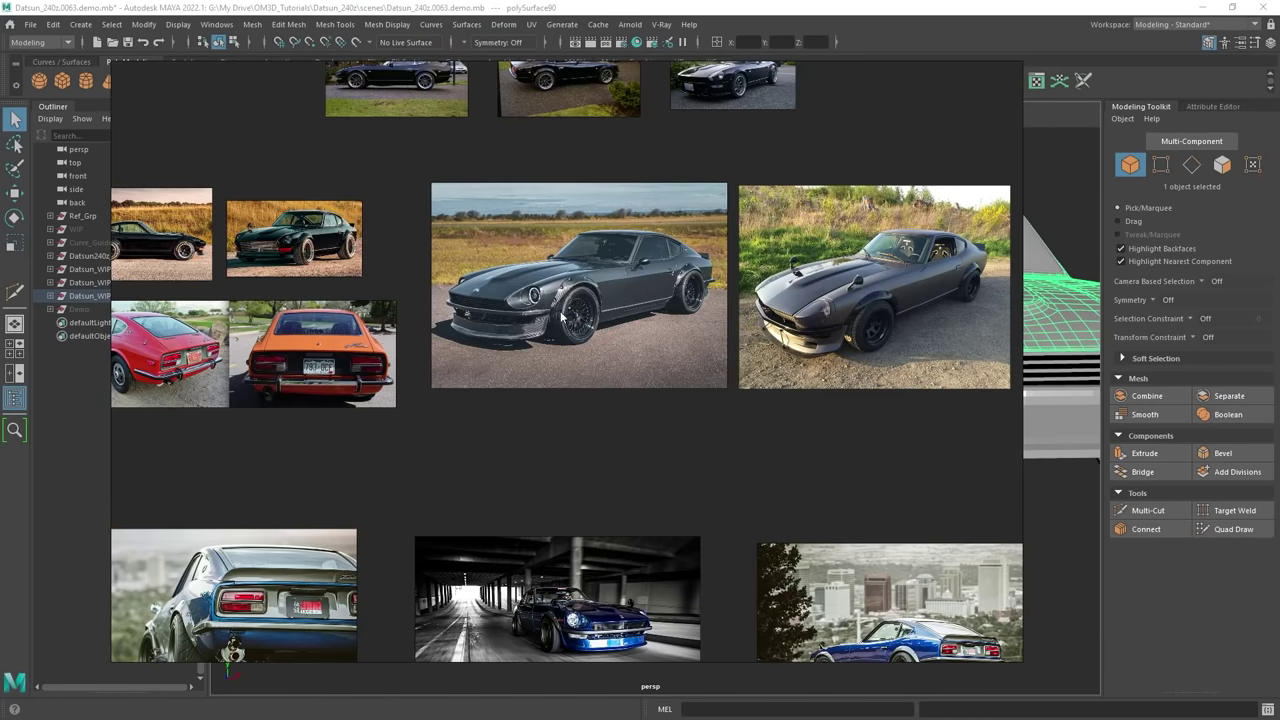
{"action": "scroll", "coordinate": [564, 318], "scroll_direction": "down", "scroll_amount": 1}
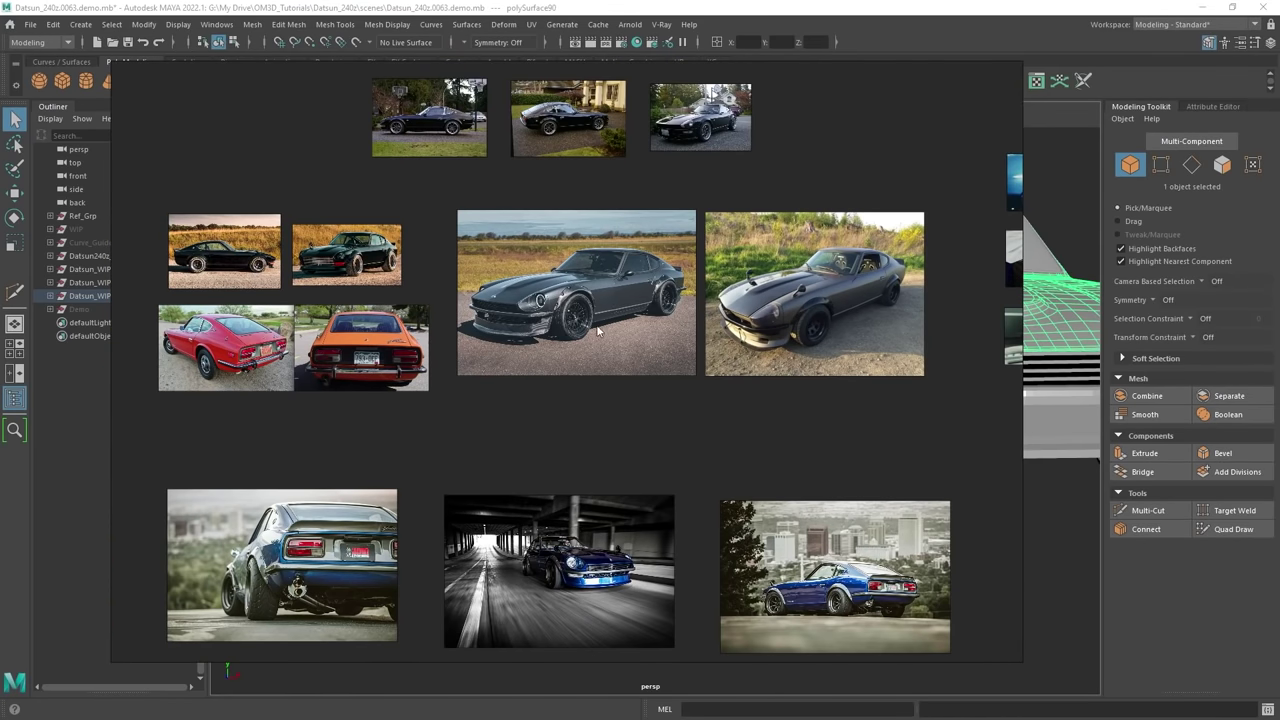
{"action": "middle_click_drag", "start_coordinate": [569, 536], "coordinate": [619, 221]}
{"action": "scroll", "coordinate": [652, 388], "scroll_direction": "down", "scroll_amount": 2}
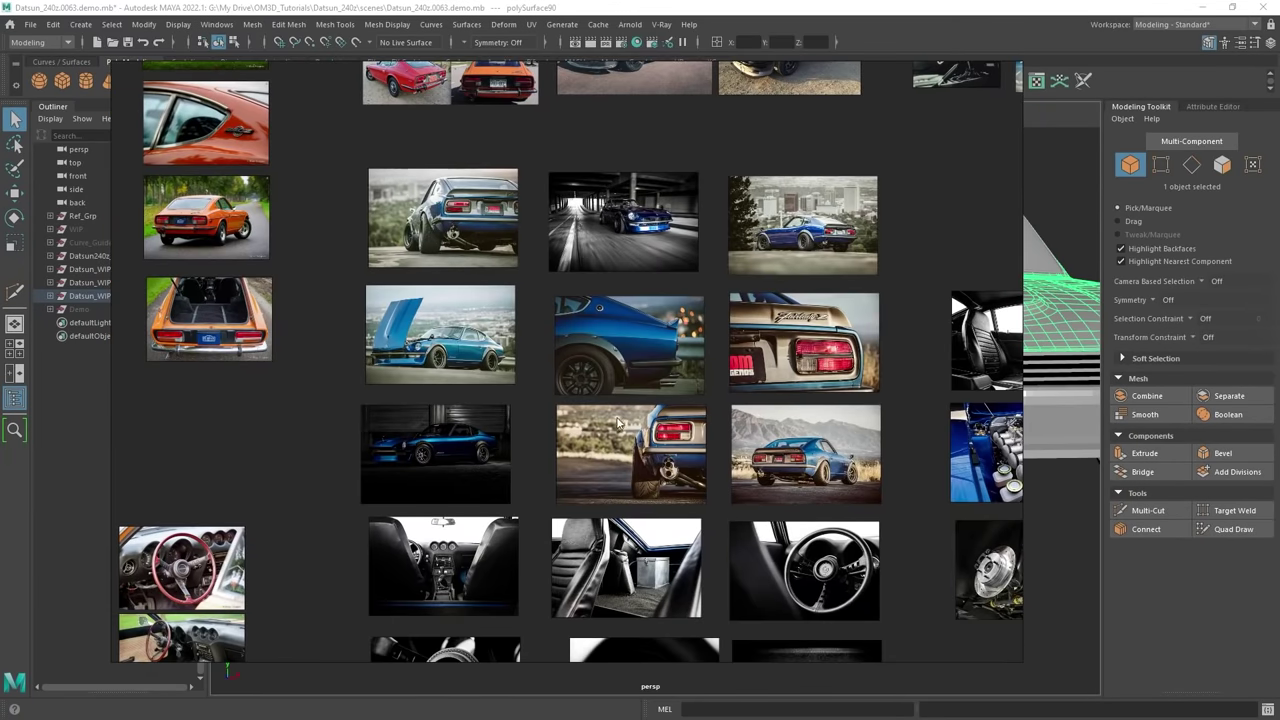
{"action": "middle_click_drag", "start_coordinate": [555, 482], "coordinate": [583, 327]}
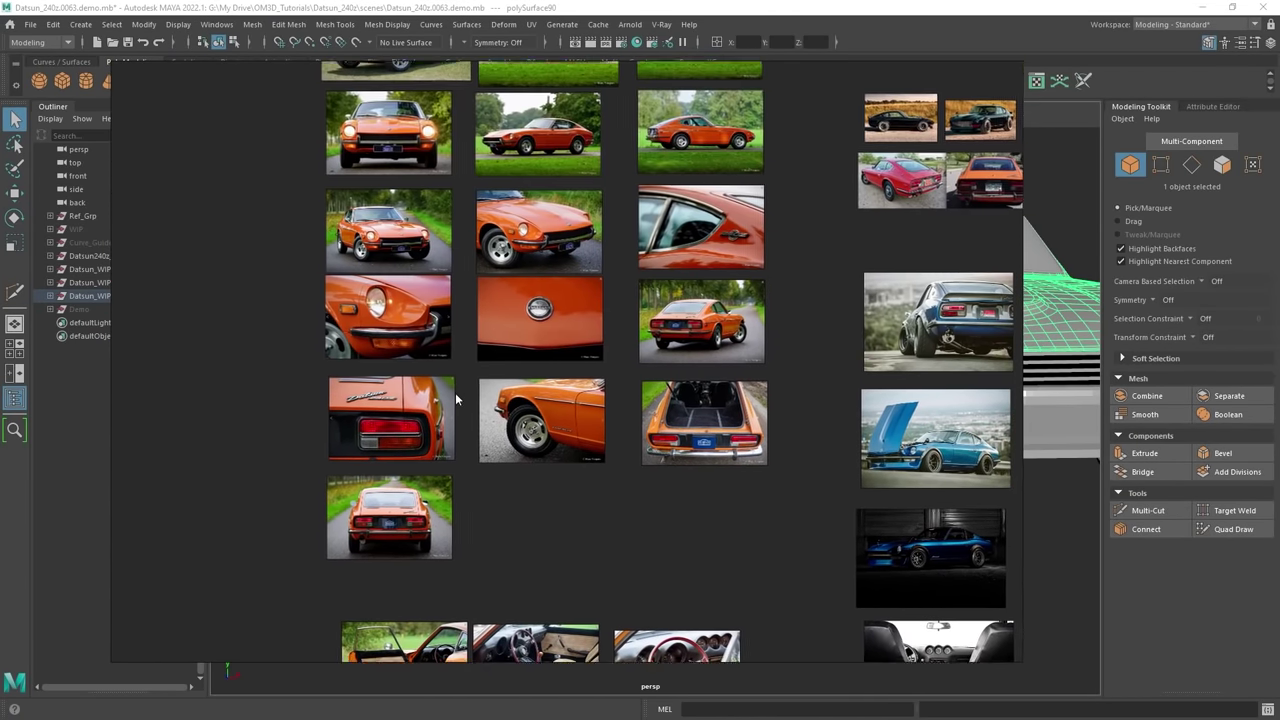
Study the front end of the red Datsun up close on the reference board, and put the board away.
{"action": "middle_click_drag", "start_coordinate": [483, 219], "coordinate": [497, 321]}
{"action": "middle_click_drag", "start_coordinate": [456, 181], "coordinate": [511, 277]}
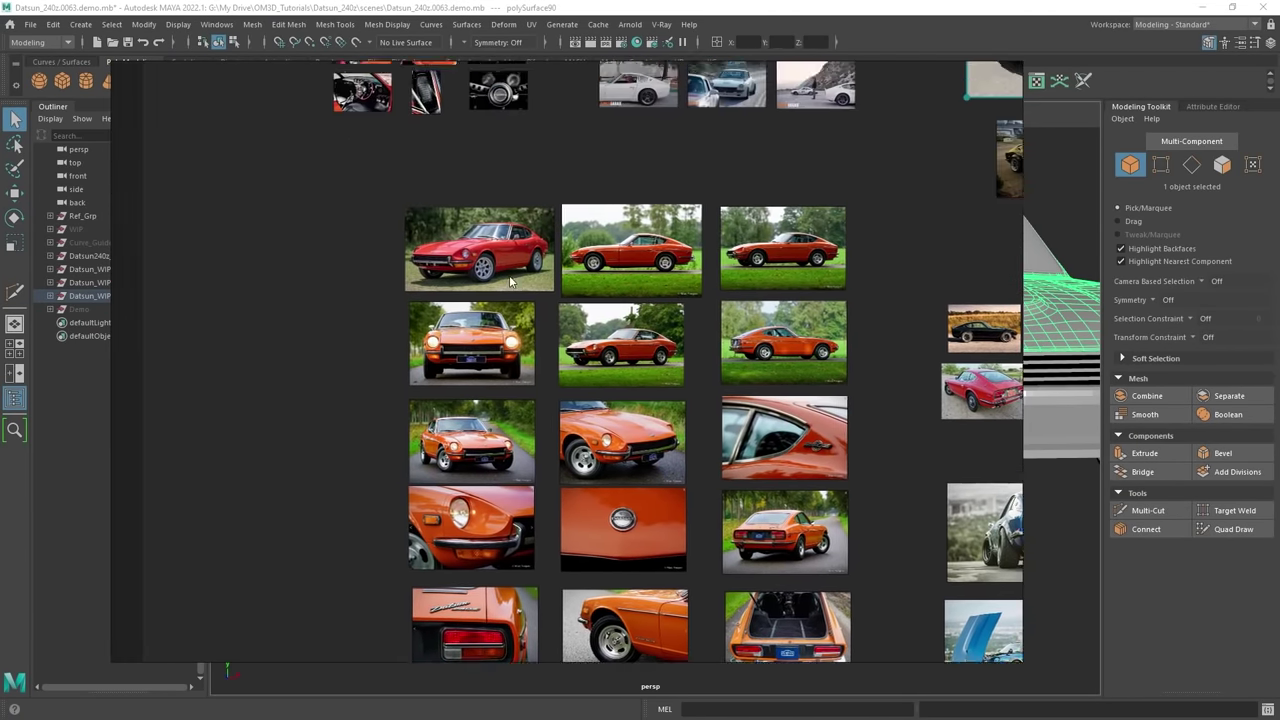
{"action": "scroll", "coordinate": [440, 219], "scroll_direction": "up", "scroll_amount": 5}
{"action": "scroll", "coordinate": [505, 312], "scroll_direction": "up", "scroll_amount": 2}
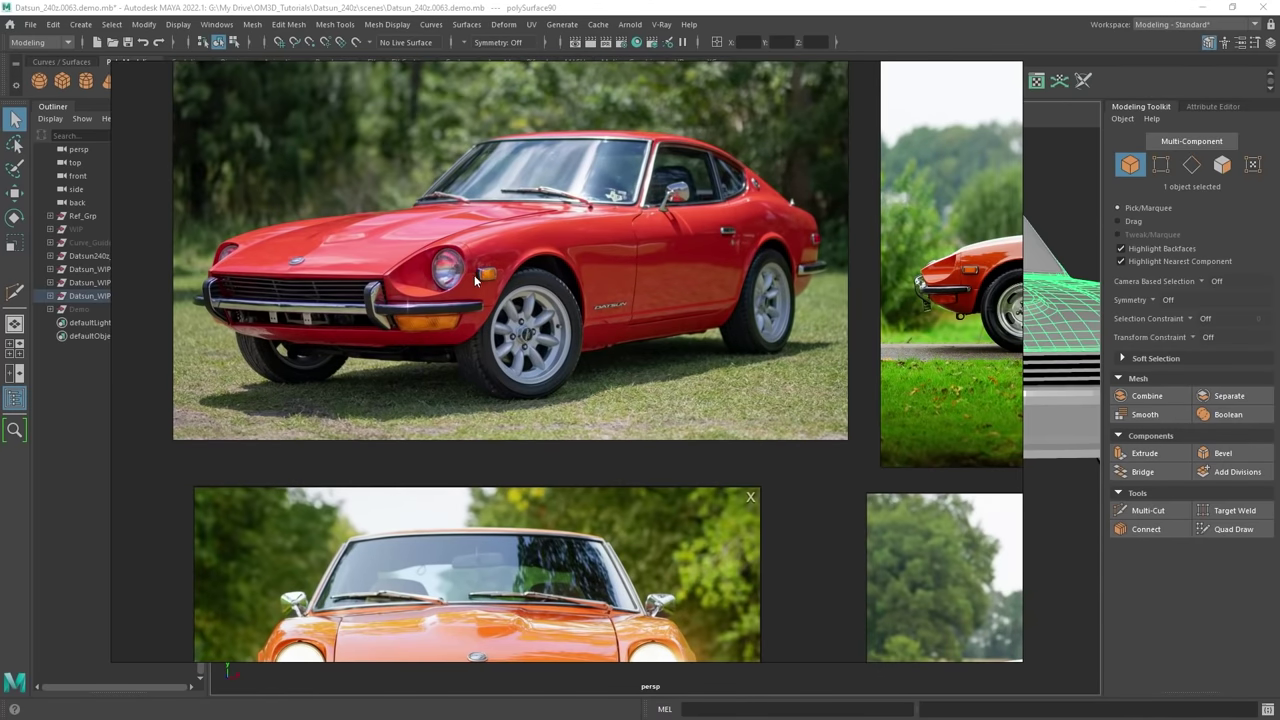
{"action": "right_click_drag", "start_coordinate": [692, 311], "coordinate": [1279, 365]}
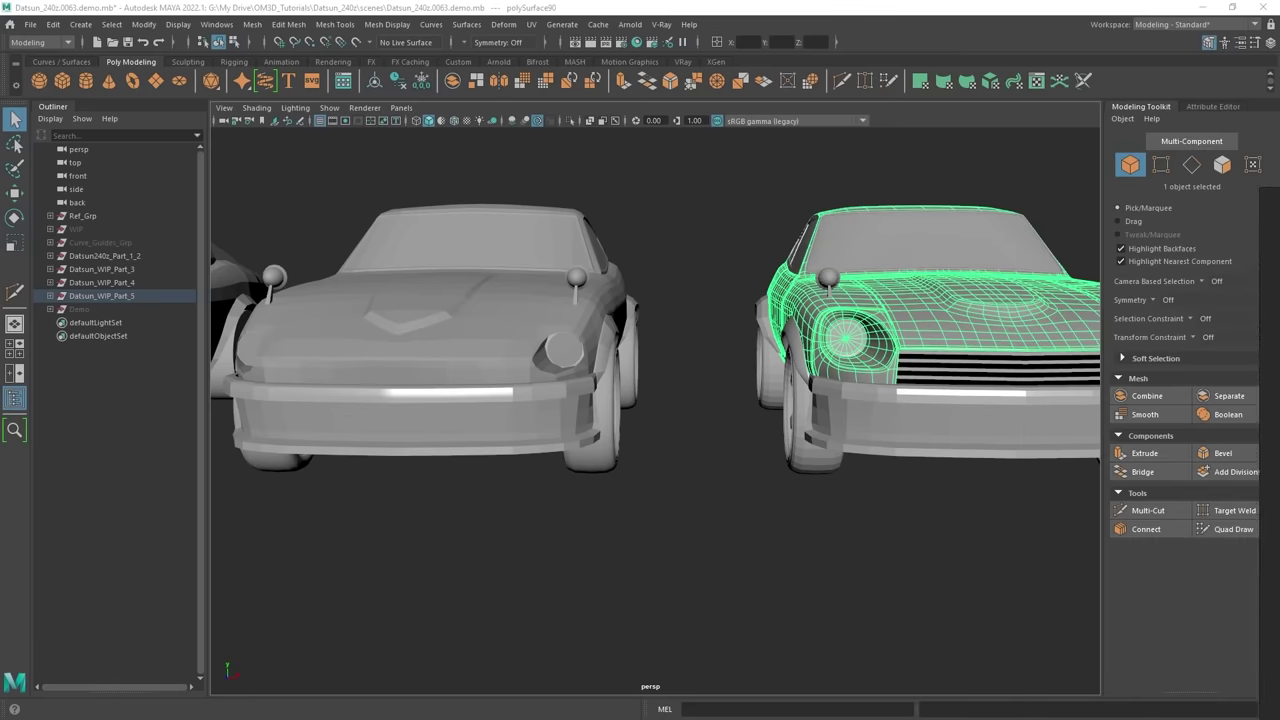
Compare the hood and front fender forms of the Part 4 and Part 5 cars from above and from the front.
{"action": "mouse_move", "coordinate": [851, 440]}
{"action": "middle_mouse_down", "text": "alt+shift"}
{"action": "mouse_move", "coordinate": [720, 431]}
{"action": "mouse_move", "coordinate": [845, 431]}
{"action": "middle_mouse_up", "text": "alt+shift"}
{"action": "left_click_drag", "start_coordinate": [738, 408], "coordinate": [631, 437], "text": "alt"}
{"action": "middle_click_drag", "start_coordinate": [631, 437], "coordinate": [810, 497], "text": "alt"}
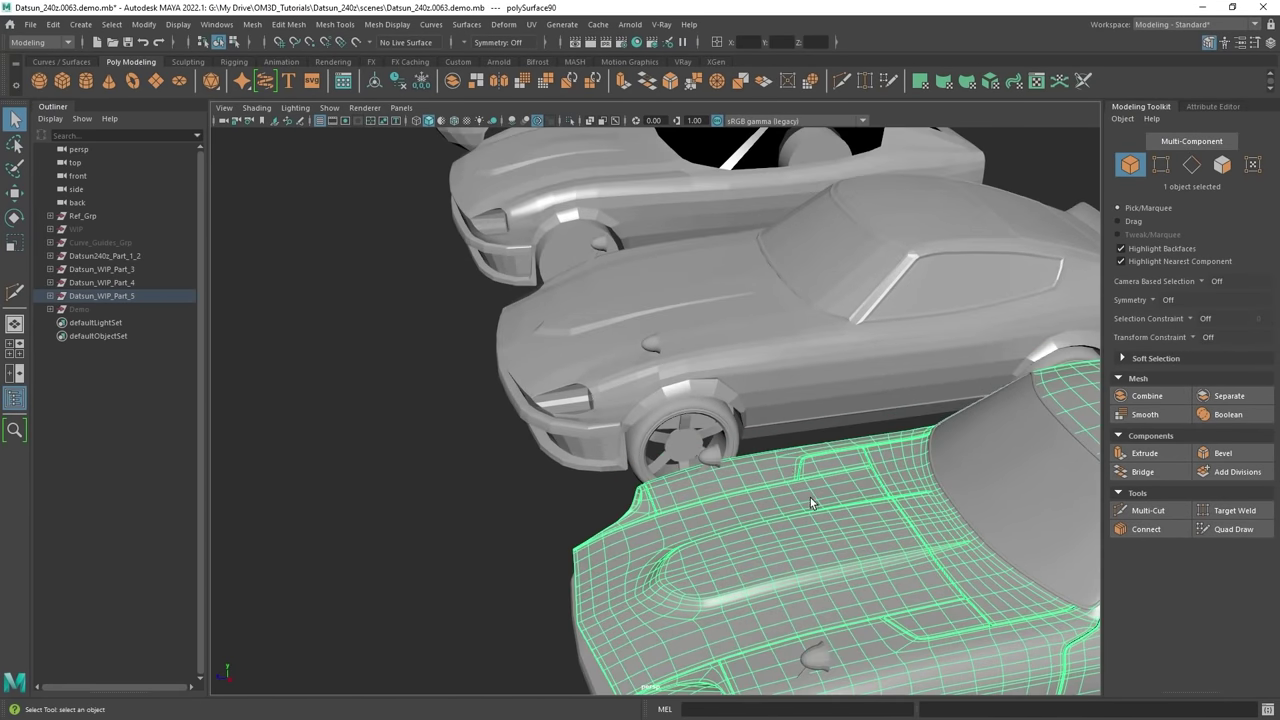
{"action": "left_click_drag", "start_coordinate": [810, 497], "coordinate": [706, 415], "text": "alt"}
{"action": "middle_click_drag", "start_coordinate": [834, 408], "coordinate": [654, 408], "text": "alt"}
{"action": "left_click_drag", "start_coordinate": [653, 407], "coordinate": [829, 395], "text": "alt"}
{"action": "middle_click_drag", "start_coordinate": [829, 395], "coordinate": [718, 334], "text": "alt"}
{"action": "left_click_drag", "start_coordinate": [718, 334], "coordinate": [795, 332], "text": "alt"}
{"action": "middle_click_drag", "start_coordinate": [711, 372], "coordinate": [874, 379], "text": "alt"}
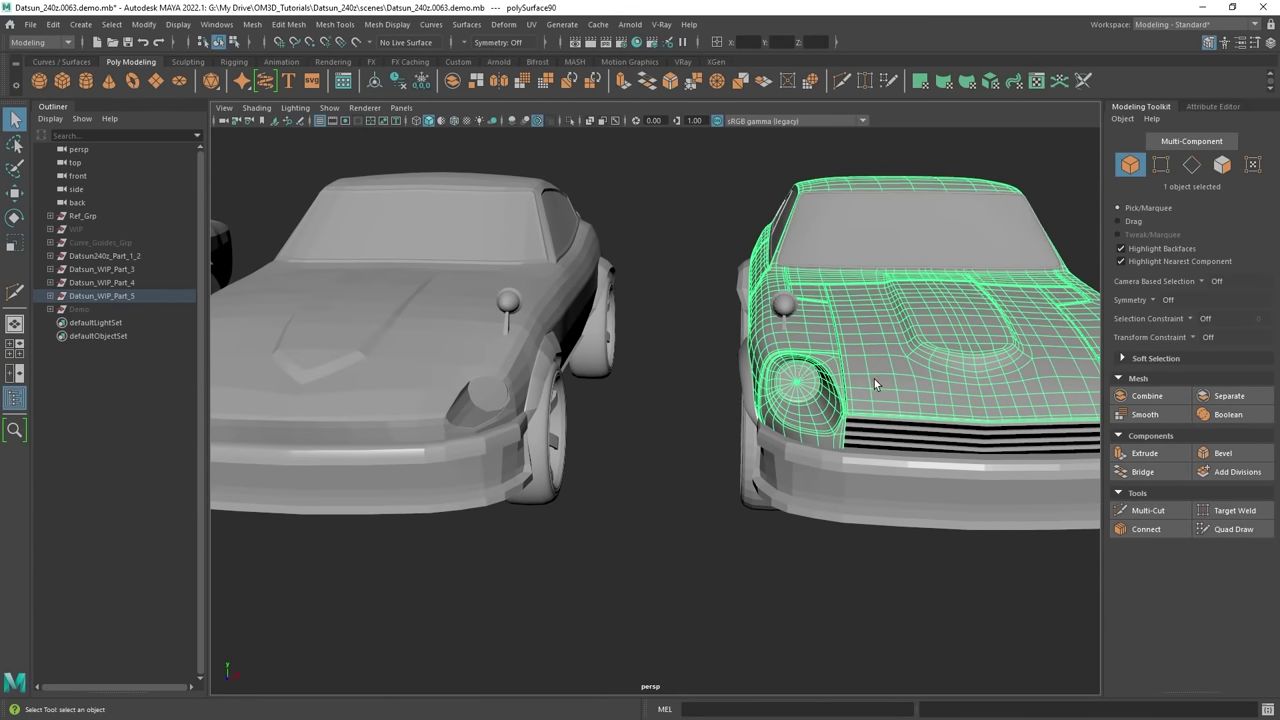
Isolate the Part 5 car body with the front blueprint image plane in the front view and maximize that view.
{"action": "key", "text": "space"}
{"action": "middle_click_drag", "start_coordinate": [578, 526], "coordinate": [477, 521], "text": "alt"}
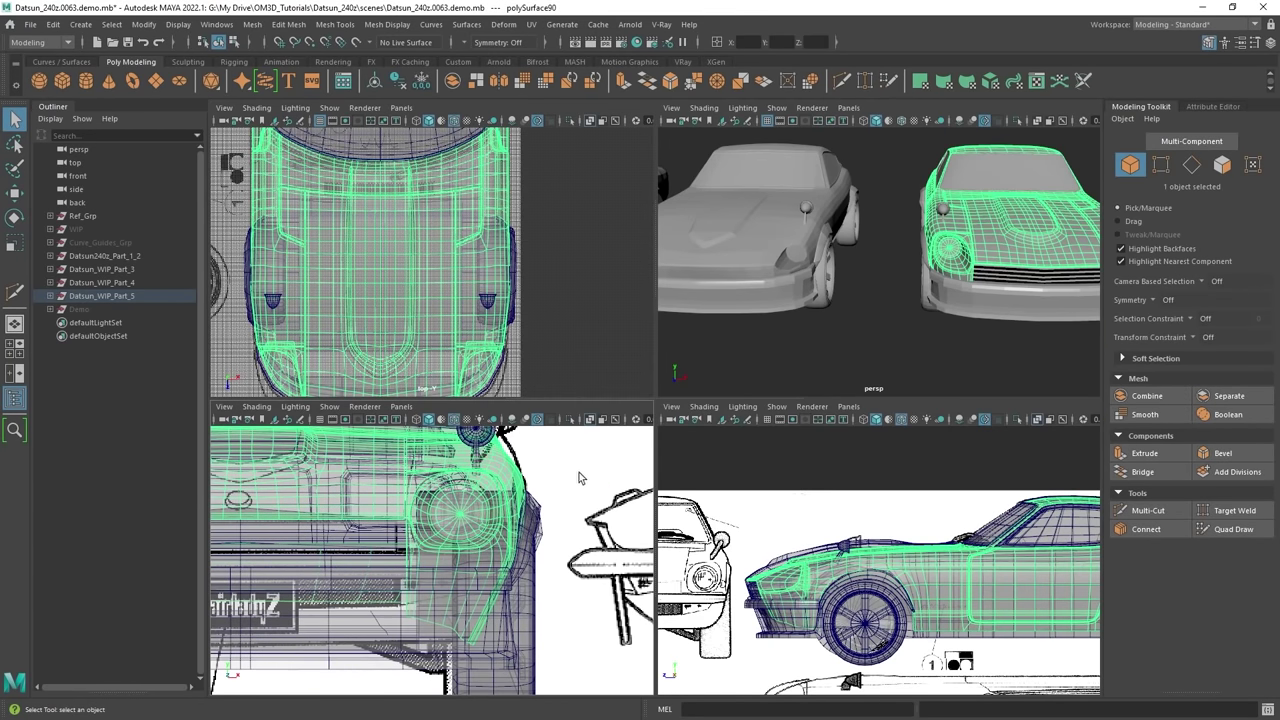
{"action": "left_click", "coordinate": [582, 472], "text": "shift"}
{"action": "key", "text": "ctrl+1"}
{"action": "left_click", "coordinate": [603, 477]}
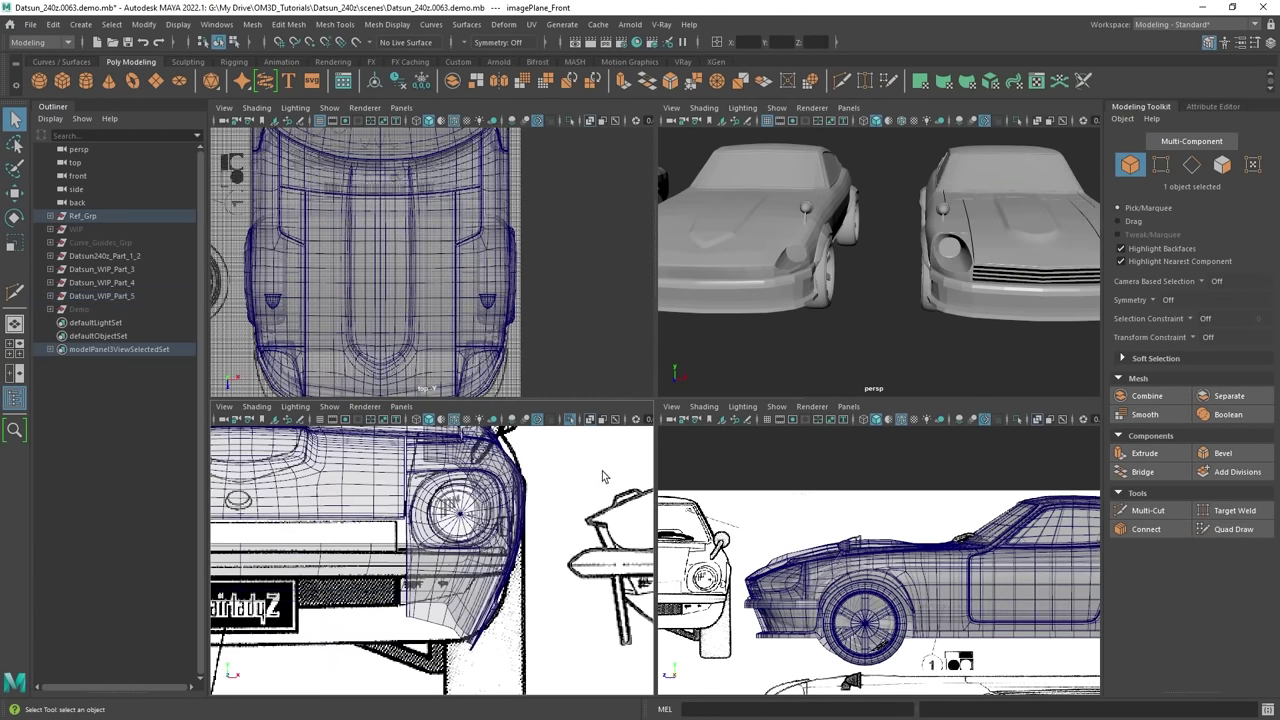
{"action": "key", "text": "space"}
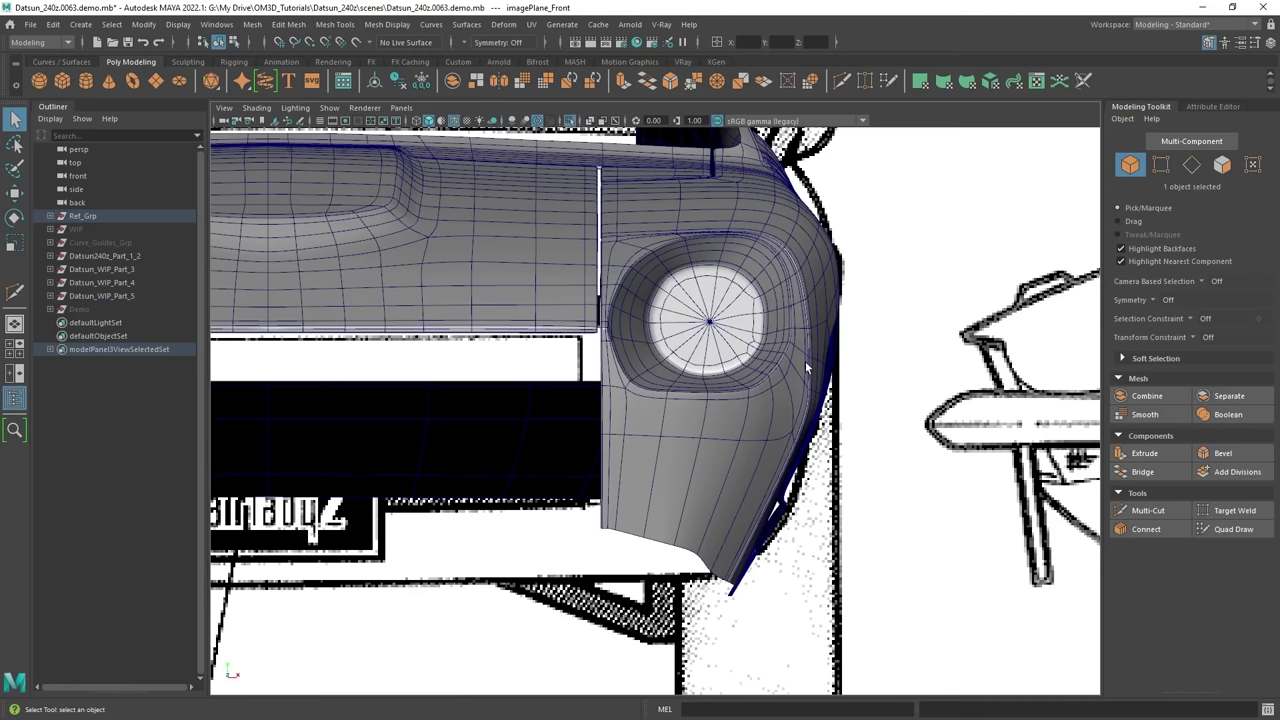
Make the selected car body see-through in the front view and compare its outline with the front blueprint.
{"action": "left_click", "coordinate": [574, 444]}
{"action": "scroll", "coordinate": [585, 446], "scroll_direction": "down", "scroll_amount": 5}
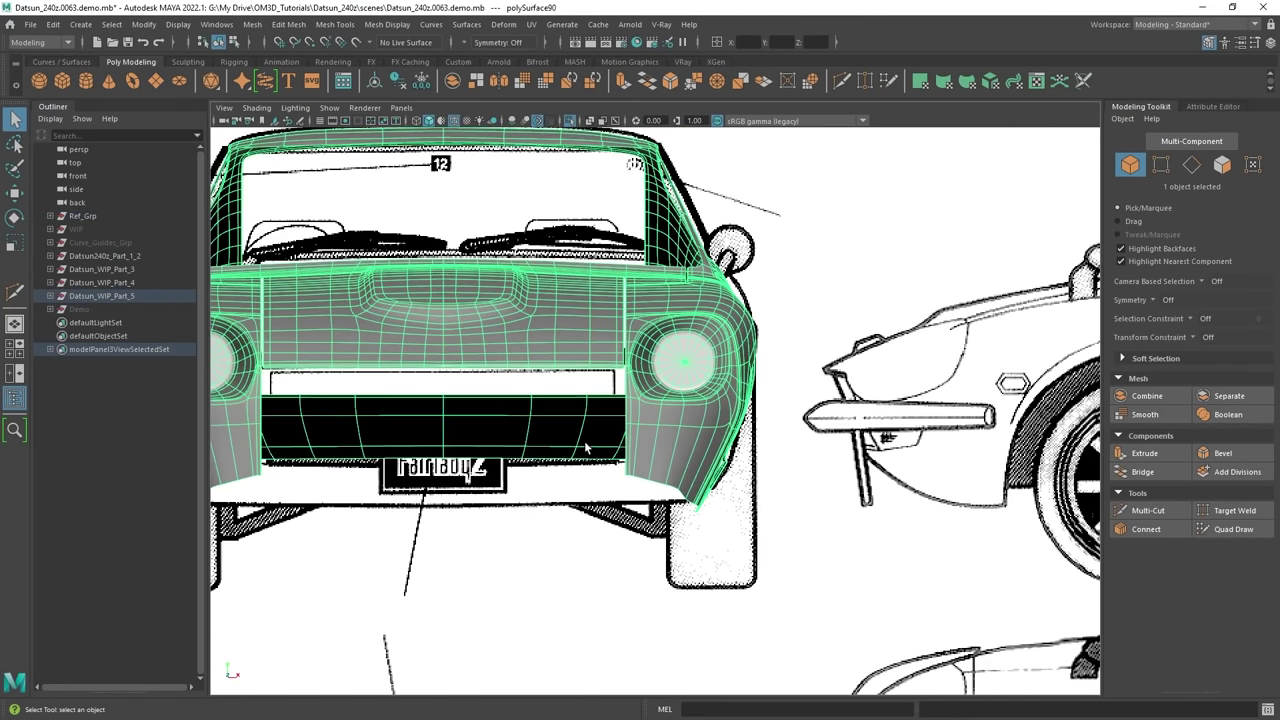
{"action": "key", "text": "alt+x"}
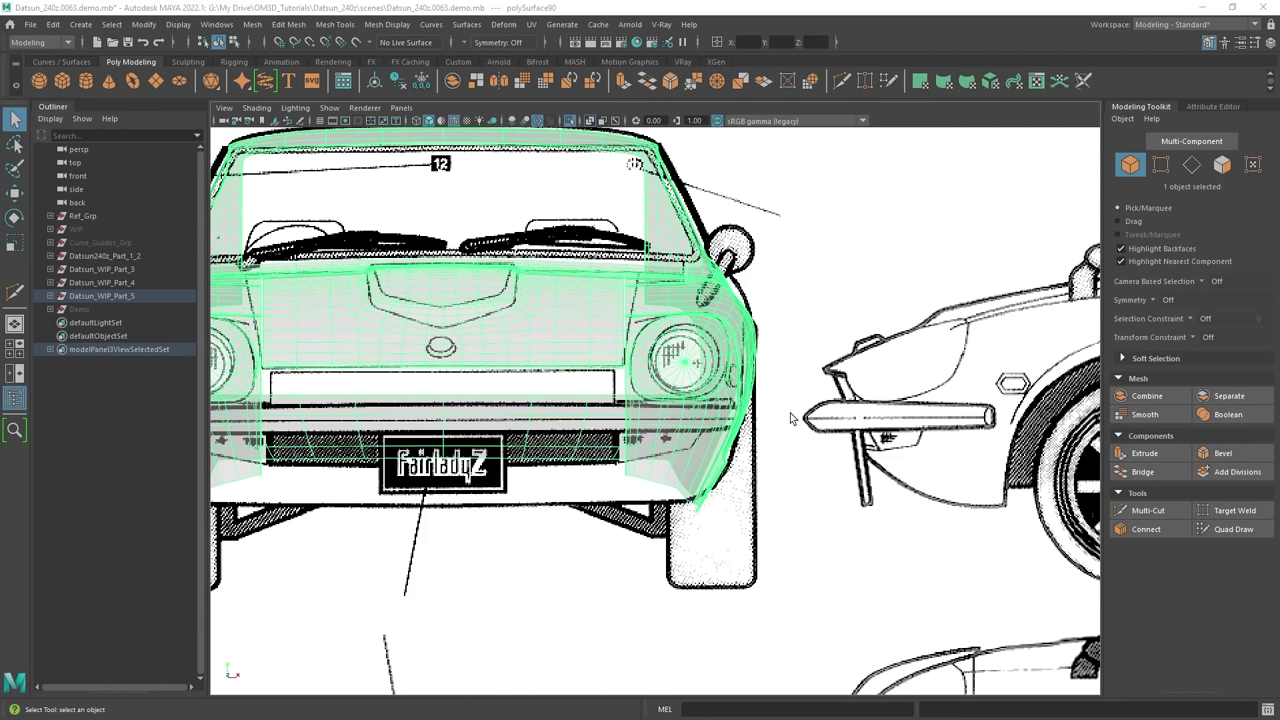
{"action": "middle_click_drag", "start_coordinate": [686, 300], "coordinate": [779, 323], "text": "alt"}
{"action": "middle_click_drag", "start_coordinate": [940, 375], "coordinate": [737, 359], "text": "alt"}
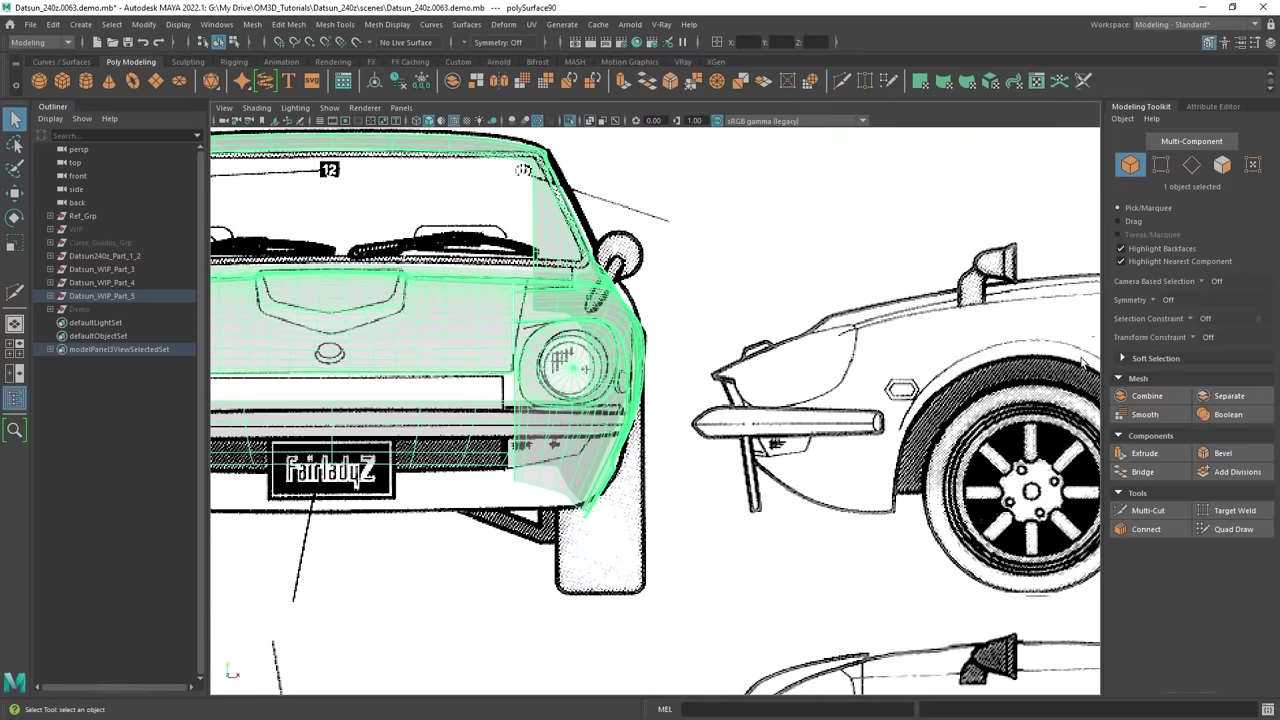
Look over the Datsun reference photos and check the Part 5 body's fender outline against the front blueprint.
{"action": "right_click_drag", "start_coordinate": [1279, 436], "coordinate": [683, 266]}
{"action": "scroll", "coordinate": [811, 372], "scroll_direction": "down", "scroll_amount": 4}
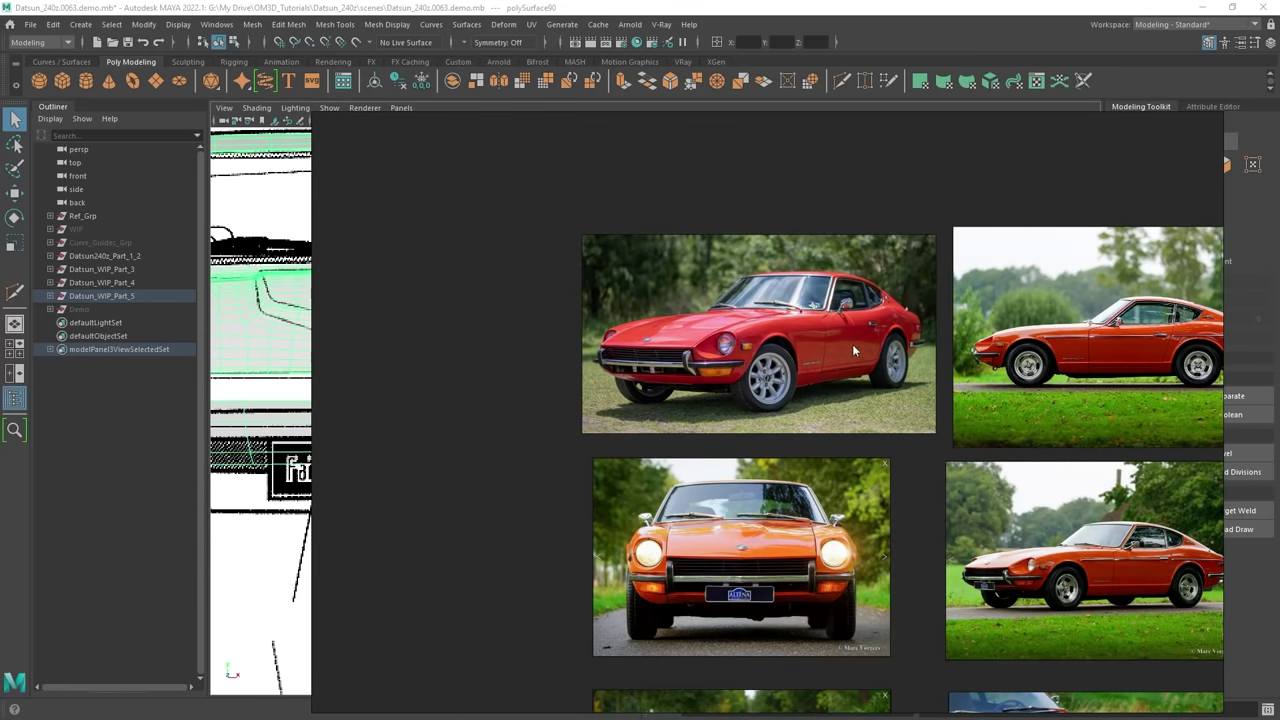
{"action": "right_click_drag", "start_coordinate": [719, 378], "coordinate": [1279, 420]}
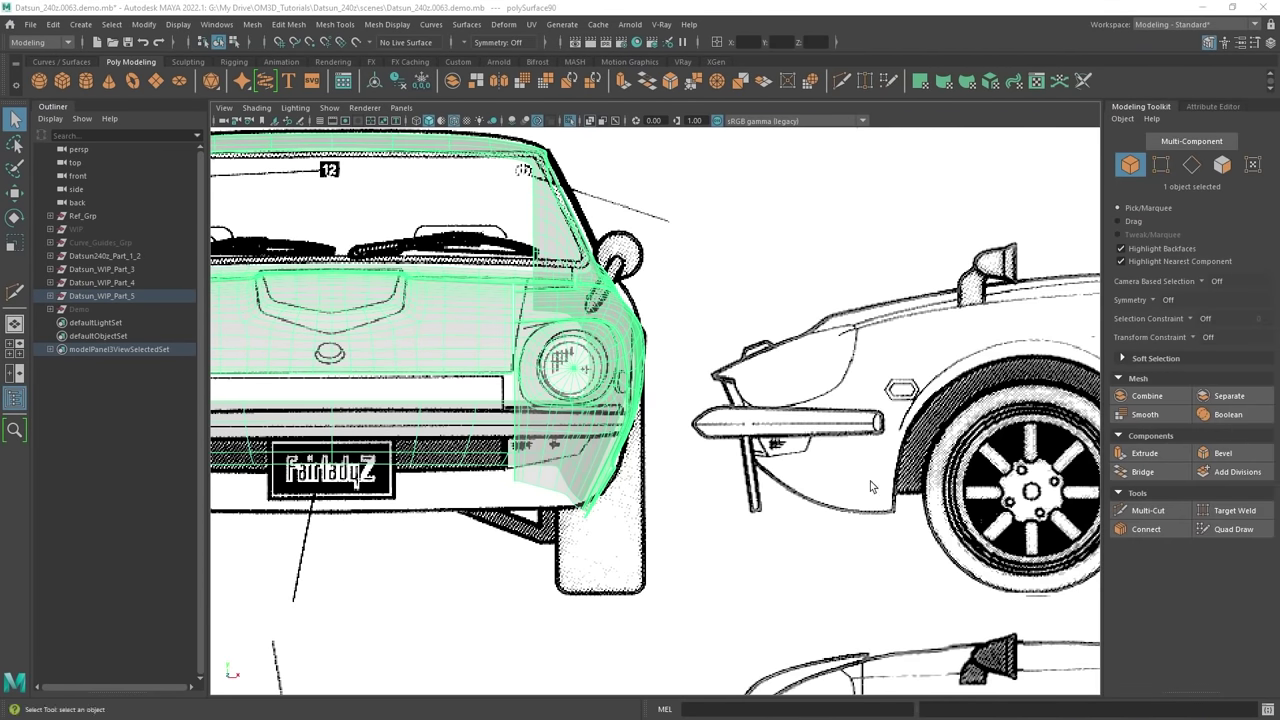
{"action": "middle_click_drag", "start_coordinate": [646, 449], "coordinate": [806, 443], "text": "alt"}
{"action": "scroll", "coordinate": [804, 388], "scroll_direction": "up", "scroll_amount": 4}
{"action": "key", "text": "alt+x"}
{"action": "mouse_move", "coordinate": [802, 331]}
{"action": "middle_mouse_down", "text": "alt"}
{"action": "mouse_move", "coordinate": [708, 347]}
{"action": "mouse_move", "coordinate": [734, 305]}
{"action": "middle_mouse_up", "text": "alt"}
Isolate the Part 4 car body in the perspective view and get close to its headlight opening.
{"action": "key", "text": "space"}
{"action": "key", "text": "space"}
{"action": "left_click", "coordinate": [402, 370]}
{"action": "key", "text": "f"}
{"action": "scroll", "coordinate": [734, 305], "scroll_direction": "up", "scroll_amount": 4}
{"action": "key", "text": "ctrl+1"}
{"action": "left_click_drag", "start_coordinate": [734, 305], "coordinate": [721, 487], "text": "alt"}
{"action": "scroll", "coordinate": [721, 487], "scroll_direction": "up", "scroll_amount": 5}
{"action": "middle_click_drag", "start_coordinate": [721, 485], "coordinate": [691, 420], "text": "alt"}
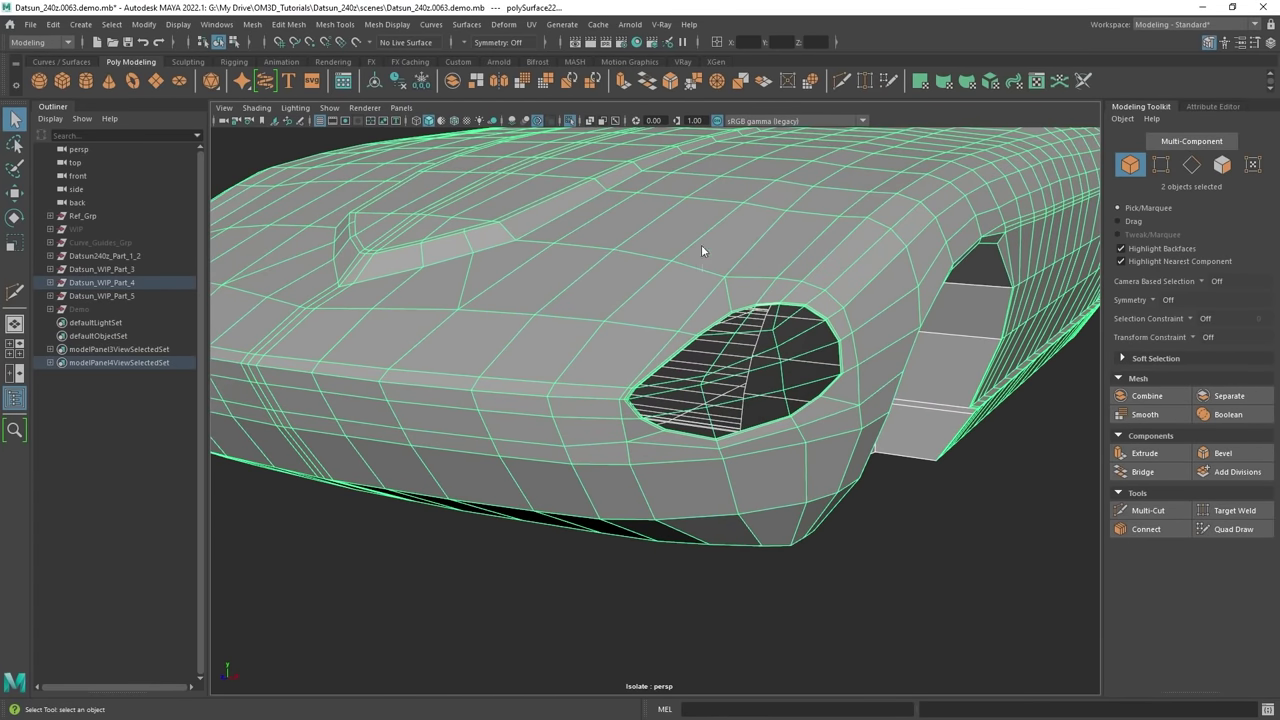
Select the ring of edges surrounding the headlight opening on the Part 4 body to examine its edge flow.
{"action": "right_click_drag", "start_coordinate": [702, 267], "coordinate": [702, 238]}
{"action": "double_click", "coordinate": [692, 302]}
{"action": "double_click", "coordinate": [750, 277], "text": "shift"}
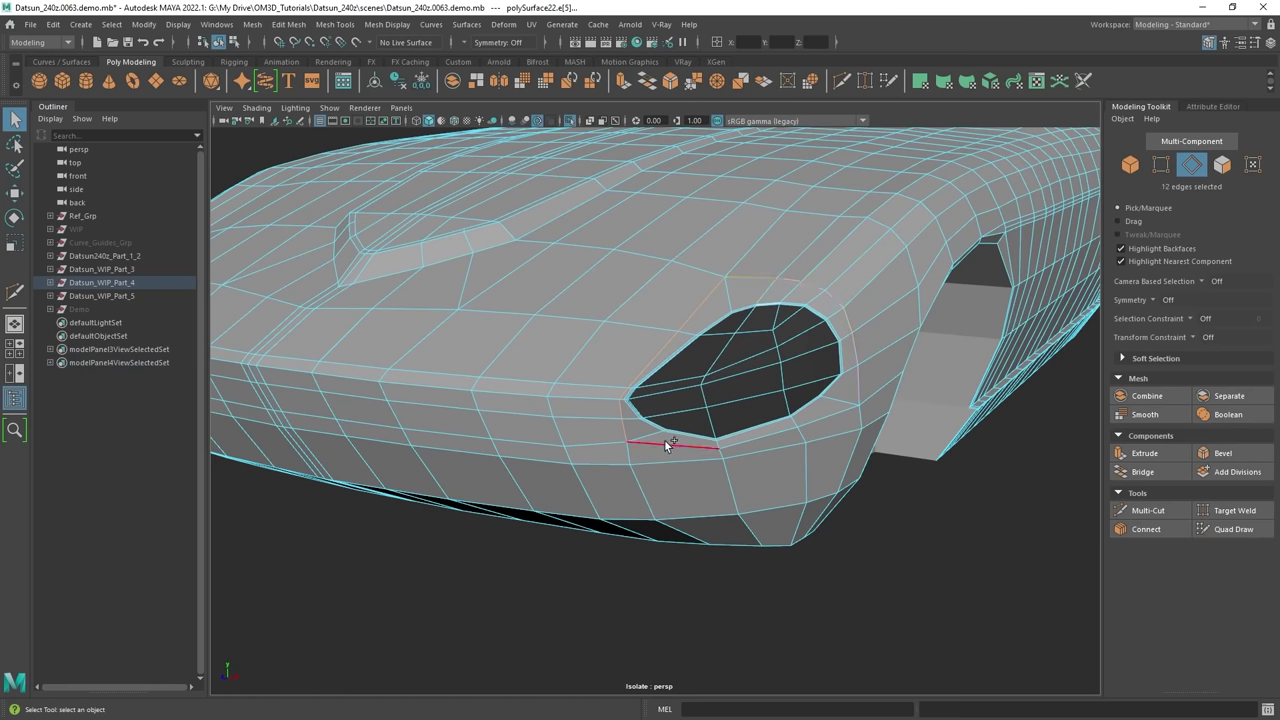
{"action": "left_click", "coordinate": [662, 464], "text": "shift"}
{"action": "double_click", "coordinate": [832, 438], "text": "shift"}
{"action": "middle_click_drag", "start_coordinate": [735, 378], "coordinate": [714, 376], "text": "alt"}
{"action": "right_click_drag", "start_coordinate": [714, 376], "coordinate": [766, 381], "text": "alt"}
{"action": "scroll", "coordinate": [765, 380], "scroll_direction": "down", "scroll_amount": 1}
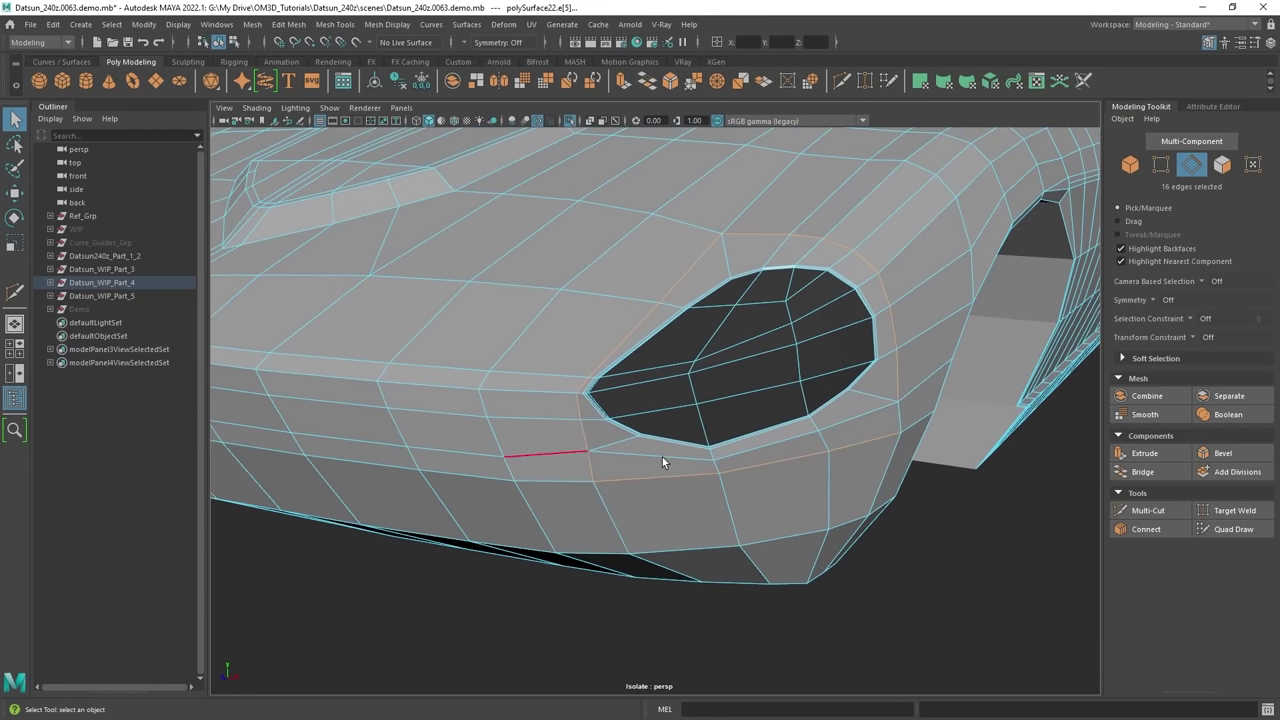
Select the inner headlight bucket faces of the Part 4 body and delete them.
{"action": "right_click_drag", "start_coordinate": [798, 282], "coordinate": [797, 324]}
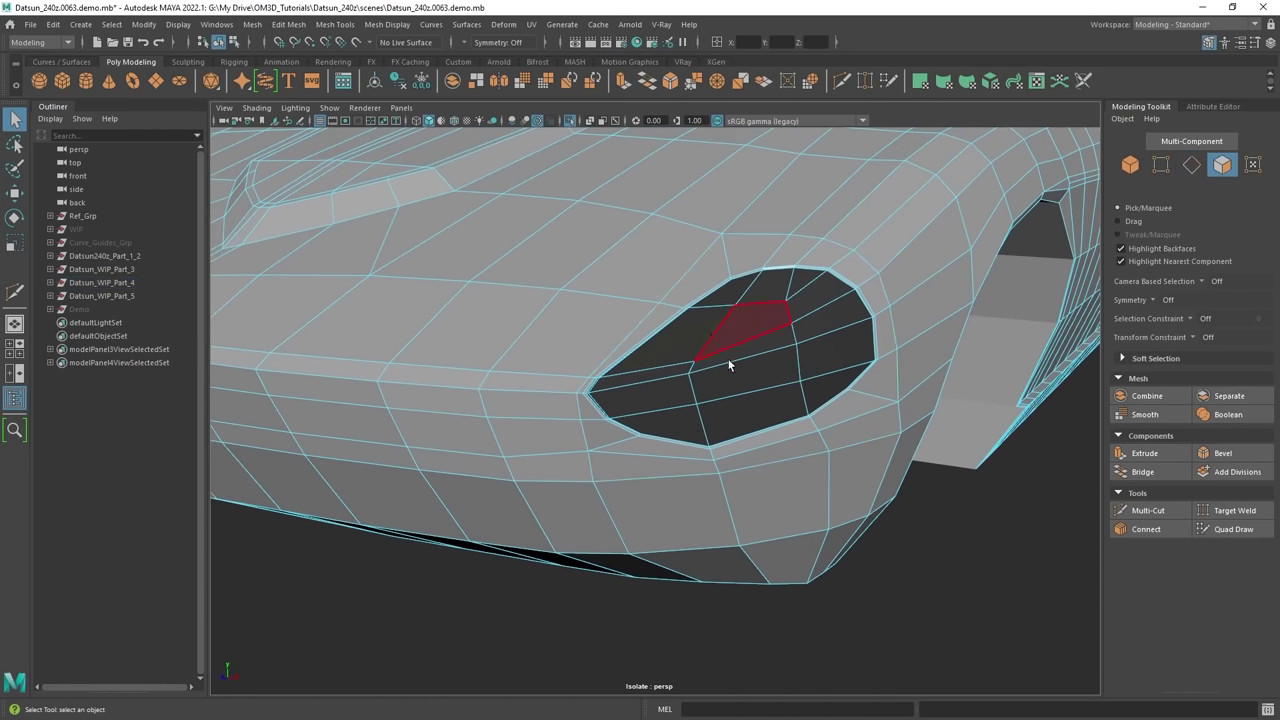
{"action": "left_click_drag", "start_coordinate": [694, 333], "coordinate": [729, 294]}
{"action": "middle_click_drag", "start_coordinate": [818, 330], "coordinate": [790, 324], "text": "alt"}
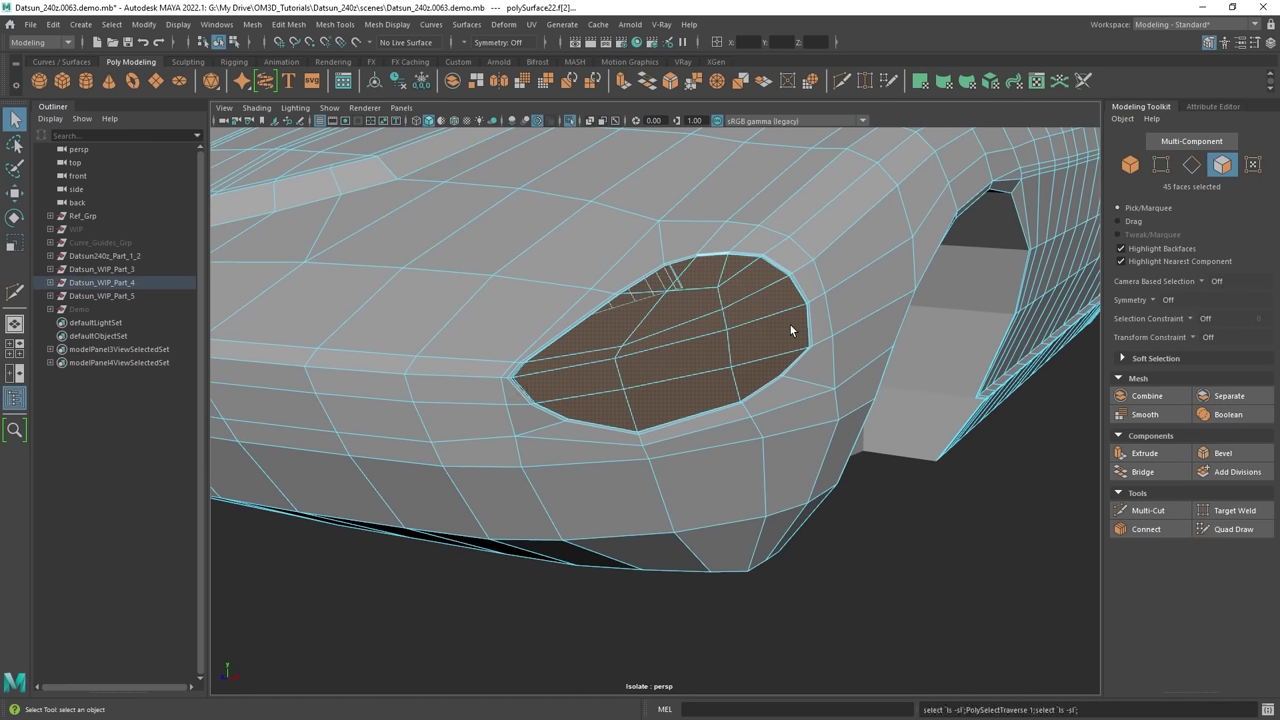
{"action": "key", "text": "Delete"}
Adjust the edges and a vertex along the upper rim of the open headlight hole.
{"action": "key", "text": "F10"}
{"action": "left_click_drag", "start_coordinate": [636, 260], "coordinate": [765, 425], "text": "alt"}
{"action": "left_click", "coordinate": [844, 358]}
{"action": "key", "text": "w"}
{"action": "left_click_drag", "start_coordinate": [836, 330], "coordinate": [948, 324]}
{"action": "left_click", "coordinate": [870, 362]}
{"action": "left_click", "coordinate": [897, 366]}
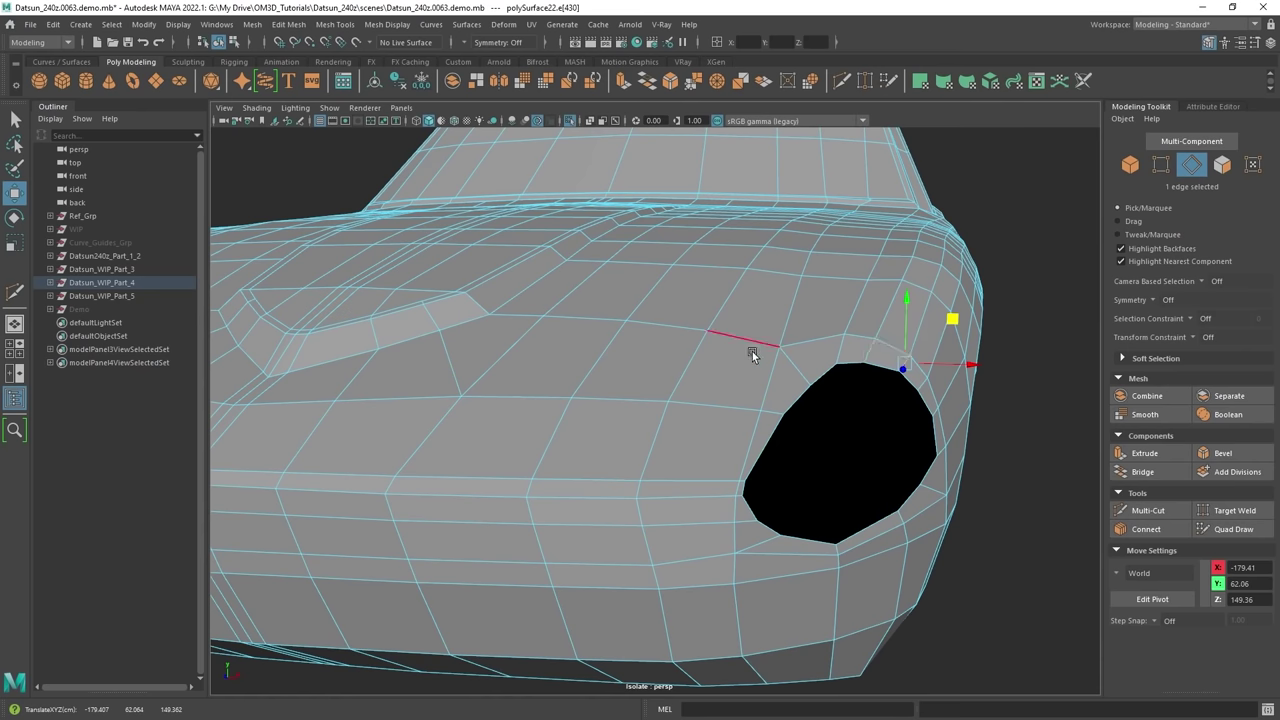
{"action": "right_click_drag", "start_coordinate": [803, 338], "coordinate": [664, 317]}
{"action": "left_click", "coordinate": [809, 386]}
{"action": "left_click_drag", "start_coordinate": [812, 386], "coordinate": [806, 385], "text": "ctrl+shift"}
{"action": "right_click_drag", "start_coordinate": [855, 352], "coordinate": [851, 337]}
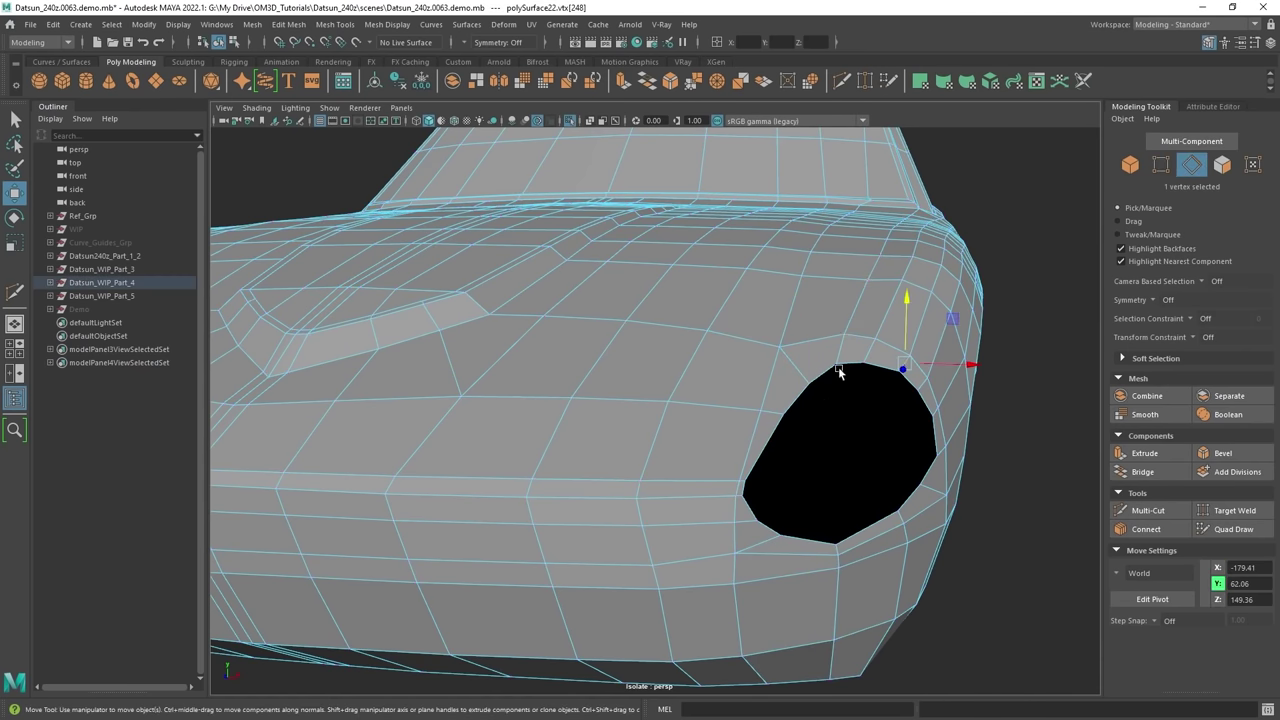
Extrude the headlight hole's border edges backward into the body and scale the new border flat along its depth.
{"action": "key", "text": "q"}
{"action": "double_click", "coordinate": [797, 396]}
{"action": "key", "text": "f"}
{"action": "scroll", "coordinate": [831, 409], "scroll_direction": "down", "scroll_amount": 3}
{"action": "left_click_drag", "start_coordinate": [831, 409], "coordinate": [731, 451], "text": "alt"}
{"action": "key", "text": "w"}
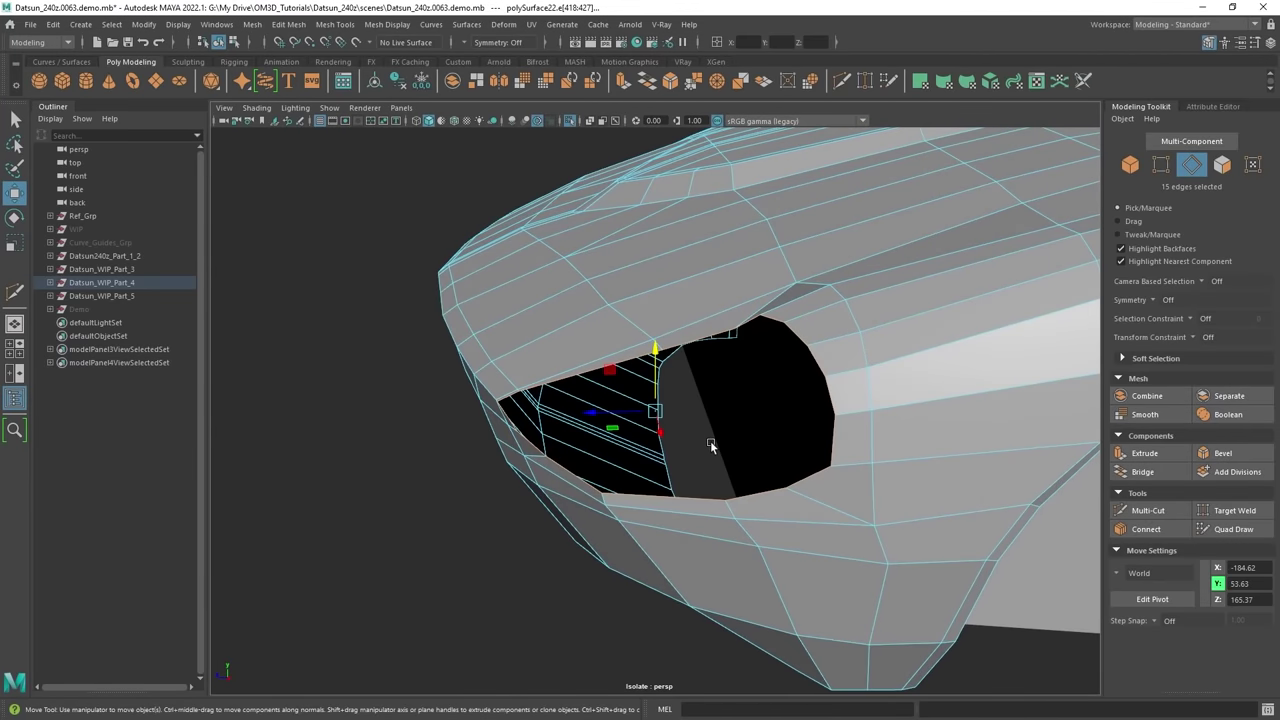
{"action": "left_click_drag", "start_coordinate": [604, 412], "coordinate": [836, 416], "text": "shift"}
{"action": "middle_click_drag", "start_coordinate": [838, 416], "coordinate": [795, 416], "text": "alt"}
{"action": "key", "text": "r"}
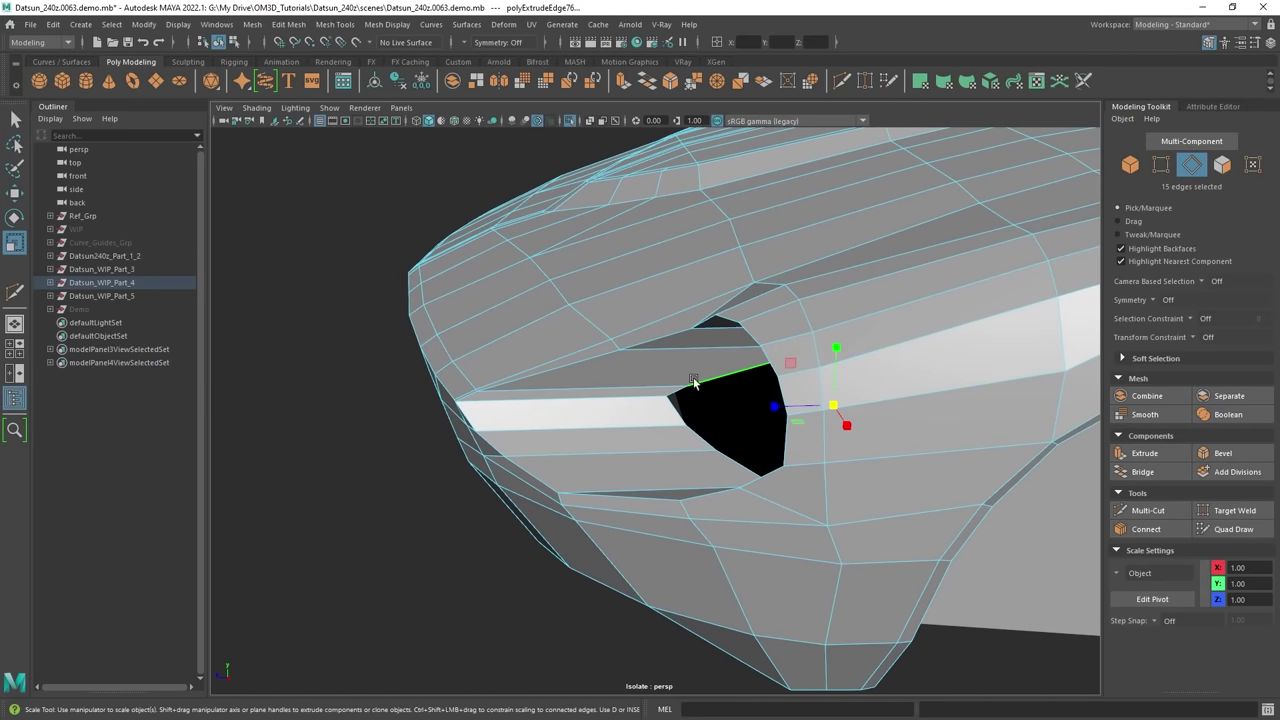
{"action": "left_click_drag", "start_coordinate": [771, 406], "coordinate": [943, 411]}
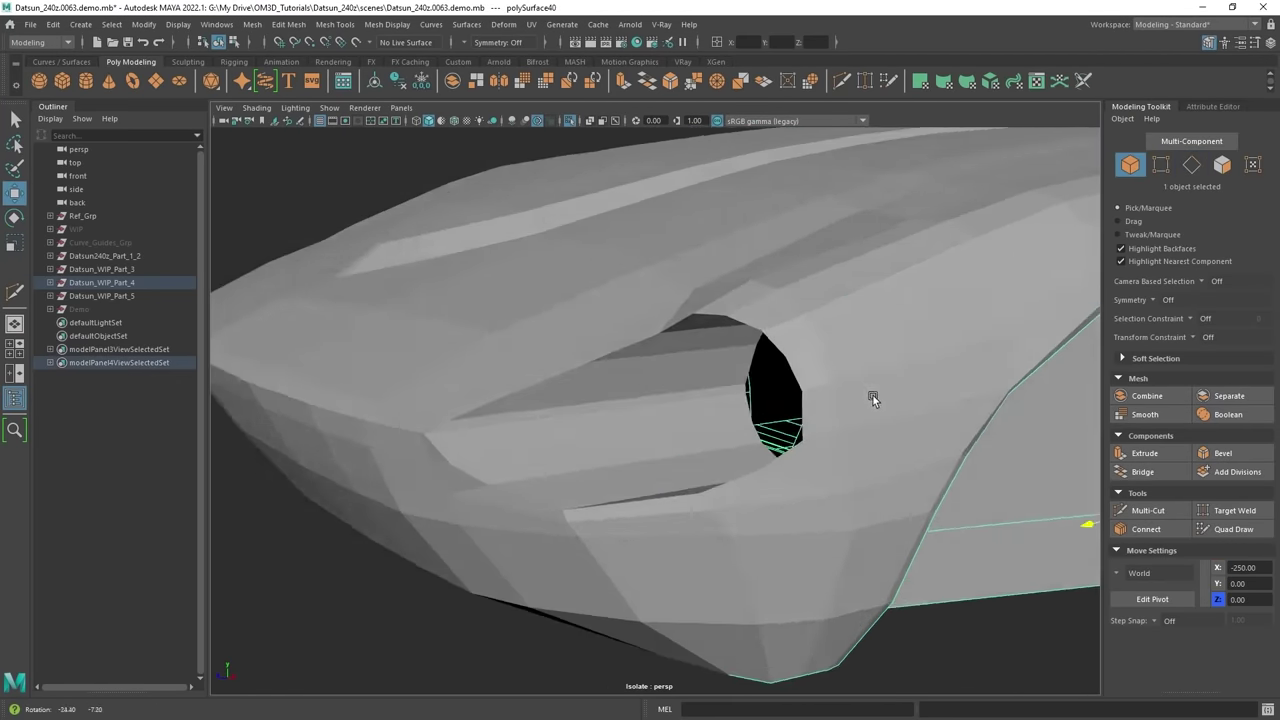
Extrude the inner border edges of the headlight bucket and merge them to the center to cap the hole.
{"action": "left_click_drag", "start_coordinate": [871, 397], "coordinate": [630, 374], "text": "alt"}
{"action": "left_click", "coordinate": [615, 352]}
{"action": "right_click_drag", "start_coordinate": [613, 351], "coordinate": [611, 374]}
{"action": "left_click_drag", "start_coordinate": [690, 372], "coordinate": [621, 368], "text": "alt"}
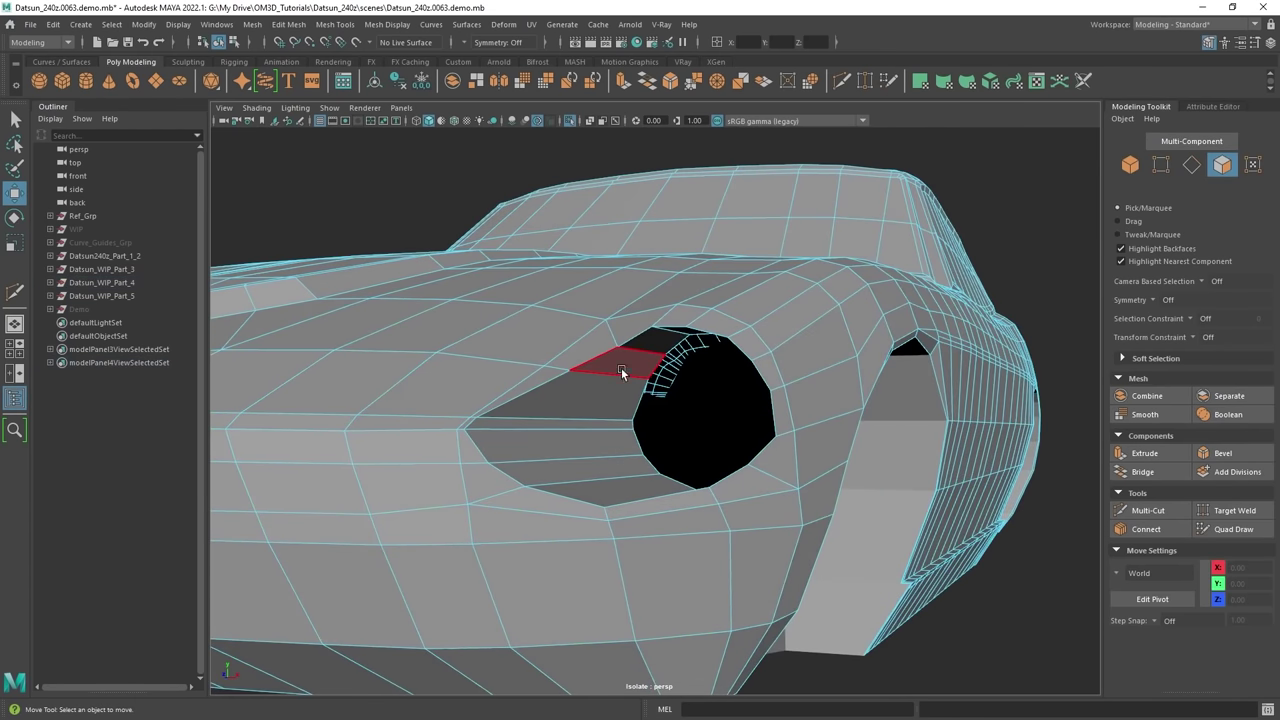
{"action": "right_click_drag", "start_coordinate": [622, 355], "coordinate": [622, 328]}
{"action": "double_click", "coordinate": [666, 385]}
{"action": "left_click_drag", "start_coordinate": [694, 416], "coordinate": [707, 430], "text": "alt"}
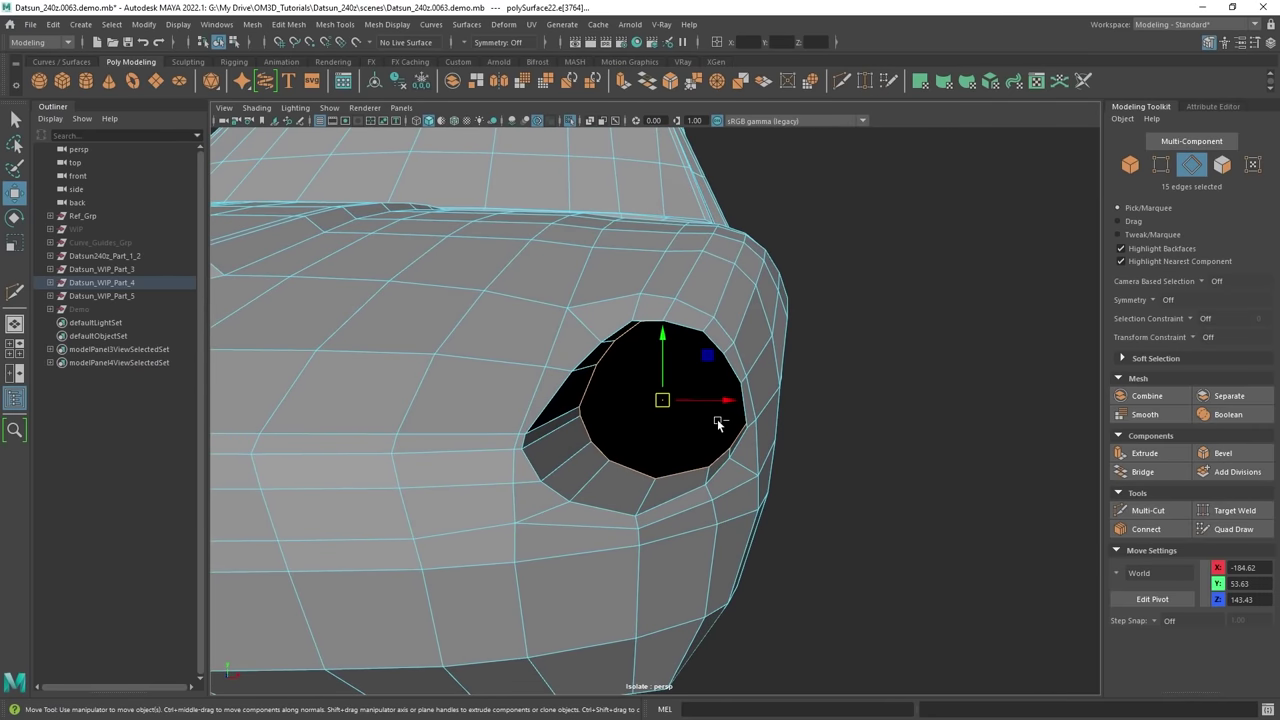
{"action": "key", "text": "ctrl+e"}
{"action": "middle_click_drag", "start_coordinate": [721, 414], "coordinate": [789, 345], "text": "alt"}
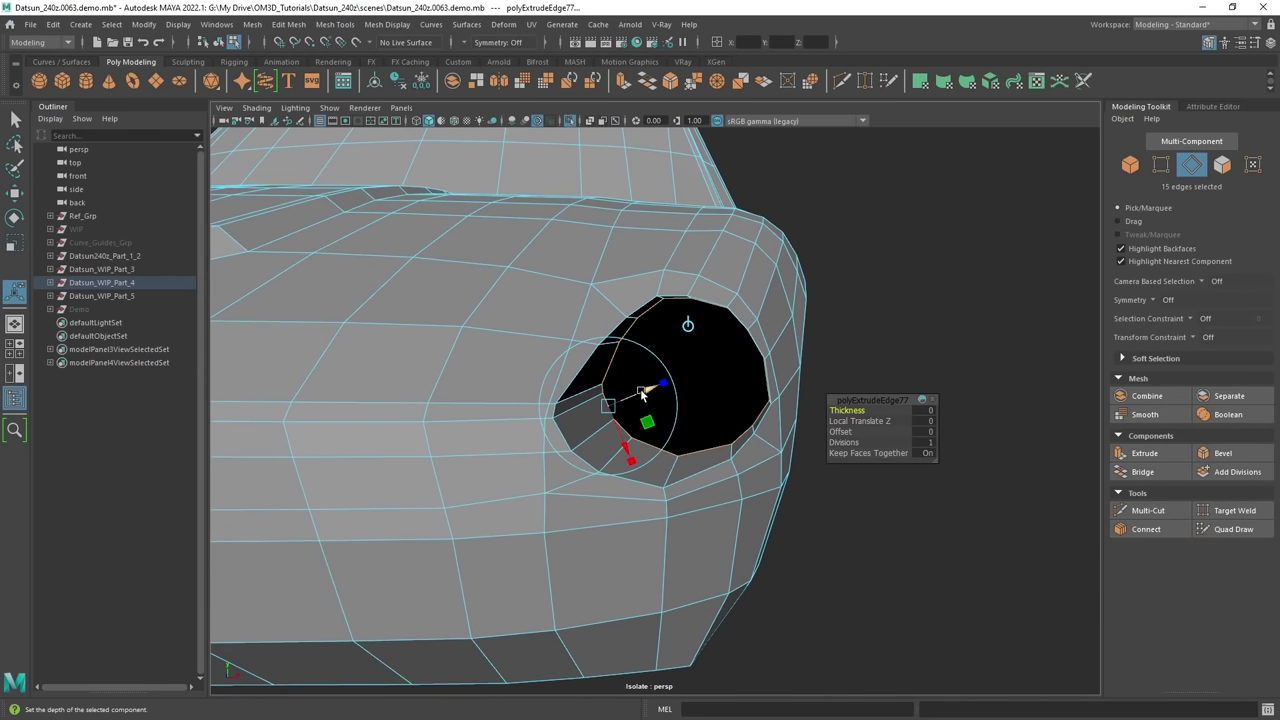
{"action": "left_click_drag", "start_coordinate": [640, 389], "coordinate": [657, 388]}
{"action": "key", "text": "q"}
{"action": "right_click_drag", "start_coordinate": [735, 314], "coordinate": [735, 214], "text": "shift"}
Isolate the selection to the cap faces at the back of the headlight bucket and scale them slightly.
{"action": "left_click_drag", "start_coordinate": [800, 346], "coordinate": [773, 336], "text": "alt"}
{"action": "right_click_drag", "start_coordinate": [712, 341], "coordinate": [714, 377]}
{"action": "left_click_drag", "start_coordinate": [668, 383], "coordinate": [696, 395], "text": "alt"}
{"action": "left_click_drag", "start_coordinate": [745, 388], "coordinate": [667, 400], "text": "alt"}
{"action": "scroll", "coordinate": [667, 400], "scroll_direction": "down", "scroll_amount": 4}
{"action": "middle_click_drag", "start_coordinate": [880, 427], "coordinate": [802, 443], "text": "alt"}
{"action": "right_click_drag", "start_coordinate": [802, 443], "coordinate": [1017, 559], "text": "alt"}
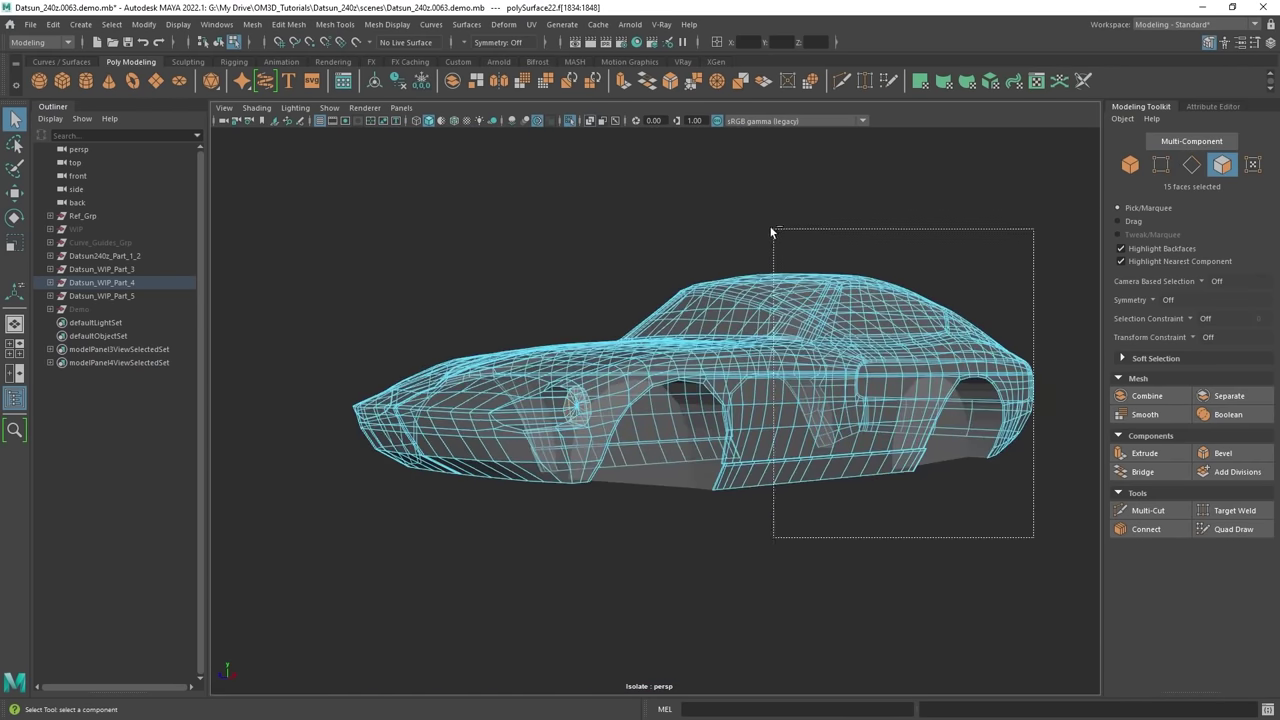
{"action": "key", "text": "f"}
{"action": "key", "text": "w"}
{"action": "left_click_drag", "start_coordinate": [739, 353], "coordinate": [776, 428], "text": "alt"}
{"action": "key", "text": "r"}
{"action": "left_click_drag", "start_coordinate": [699, 362], "coordinate": [698, 375]}
Circularize the headlight cap faces and return to object selection.
{"action": "left_click_drag", "start_coordinate": [698, 380], "coordinate": [731, 382], "text": "alt"}
{"action": "right_click", "coordinate": [941, 338], "text": "shift"}
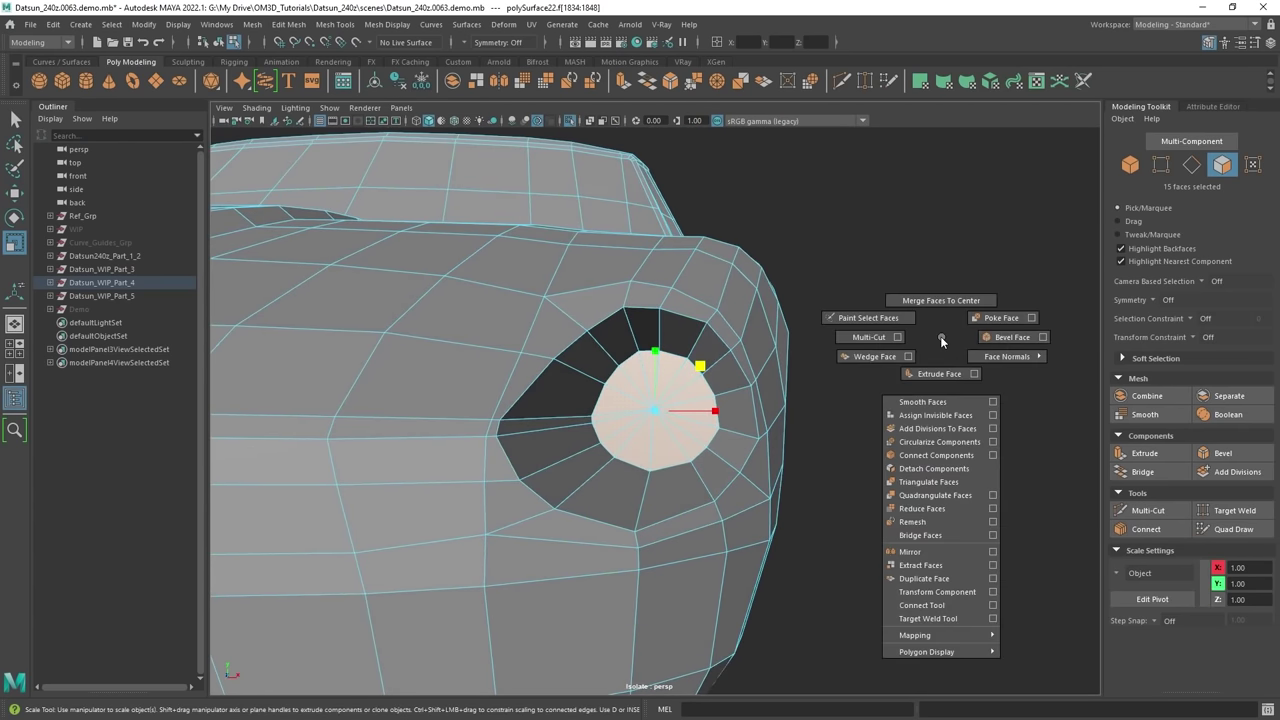
{"action": "left_click", "coordinate": [947, 442]}
{"action": "left_click_drag", "start_coordinate": [673, 388], "coordinate": [694, 340], "text": "alt"}
{"action": "left_click_drag", "start_coordinate": [700, 420], "coordinate": [657, 417], "text": "alt"}
{"action": "right_click_drag", "start_coordinate": [657, 417], "coordinate": [688, 357], "text": "alt"}
{"action": "key", "text": "q"}
{"action": "key", "text": "F8"}
Examine the rebuilt headlight bucket and the front end of the Part 4 body from several angles.
{"action": "right_click_drag", "start_coordinate": [761, 292], "coordinate": [700, 395], "text": "alt"}
{"action": "left_click_drag", "start_coordinate": [700, 395], "coordinate": [614, 413], "text": "alt"}
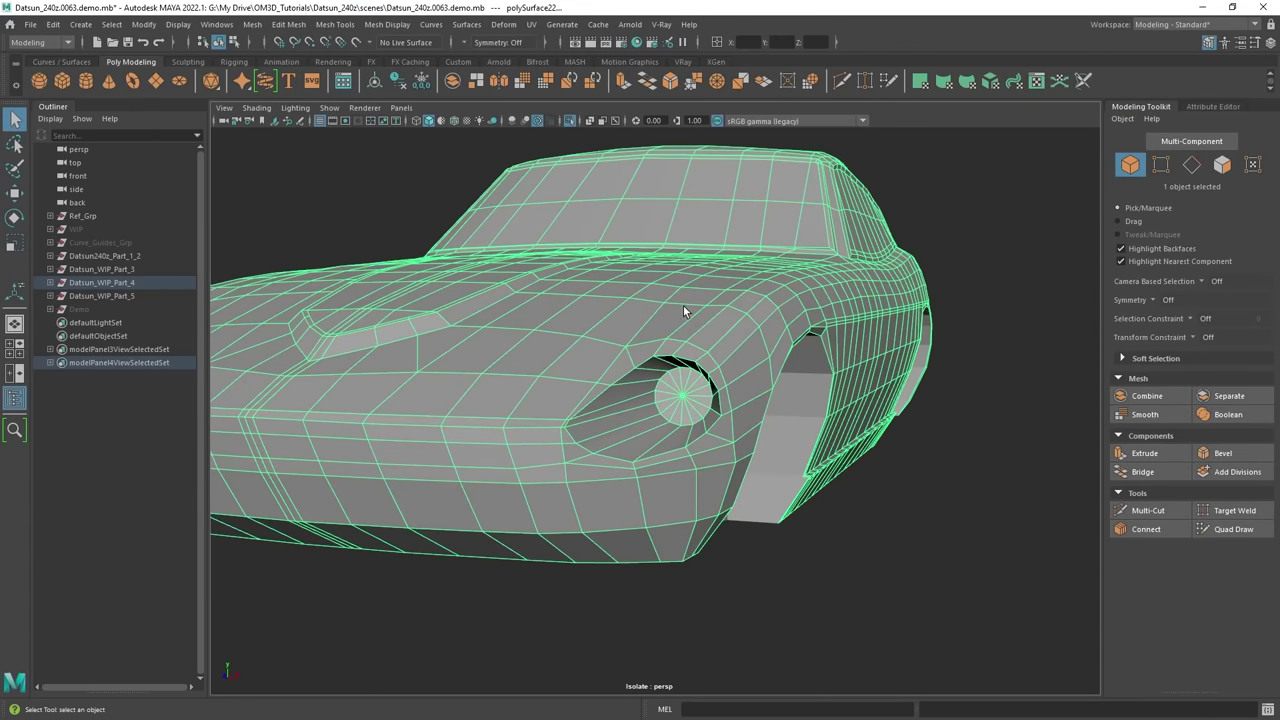
{"action": "scroll", "coordinate": [798, 375], "scroll_direction": "down", "scroll_amount": 4}
{"action": "left_click_drag", "start_coordinate": [806, 376], "coordinate": [826, 480], "text": "alt"}
{"action": "left_click", "coordinate": [900, 490]}
{"action": "left_click_drag", "start_coordinate": [934, 491], "coordinate": [731, 422], "text": "alt"}
{"action": "left_click", "coordinate": [731, 420]}
{"action": "scroll", "coordinate": [603, 429], "scroll_direction": "up", "scroll_amount": 6}
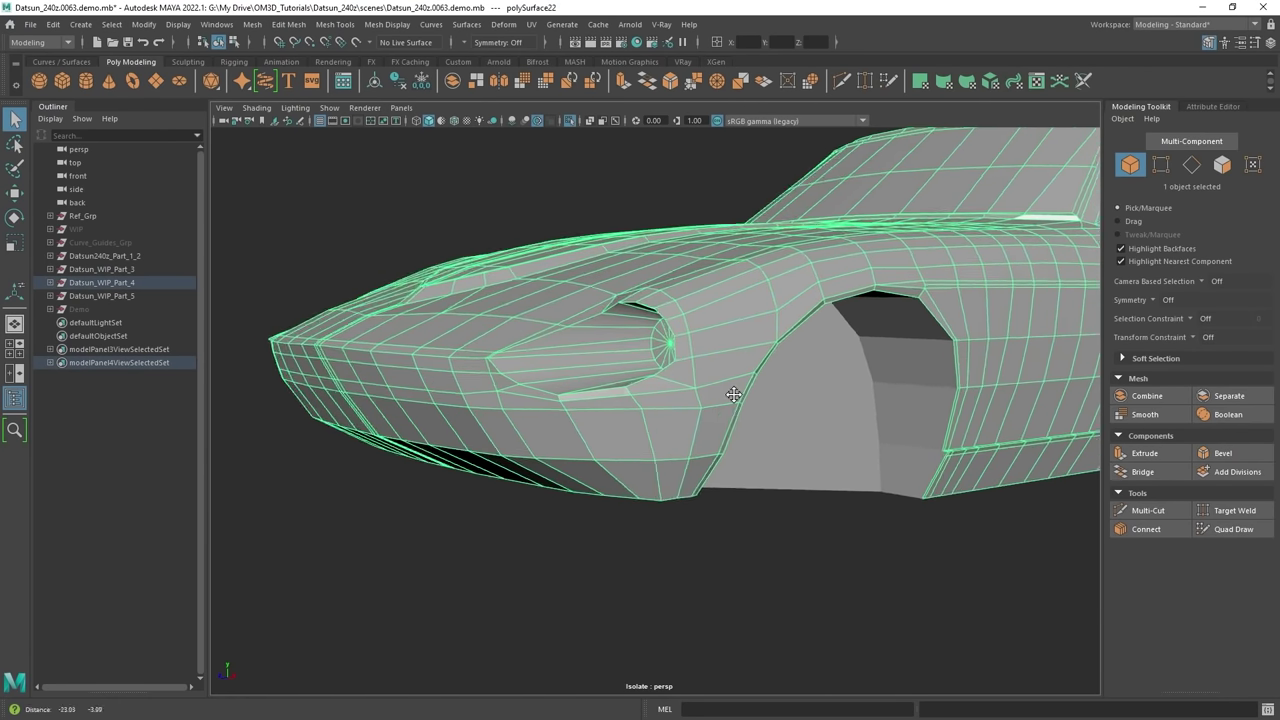
{"action": "scroll", "coordinate": [547, 384], "scroll_direction": "up", "scroll_amount": 3}
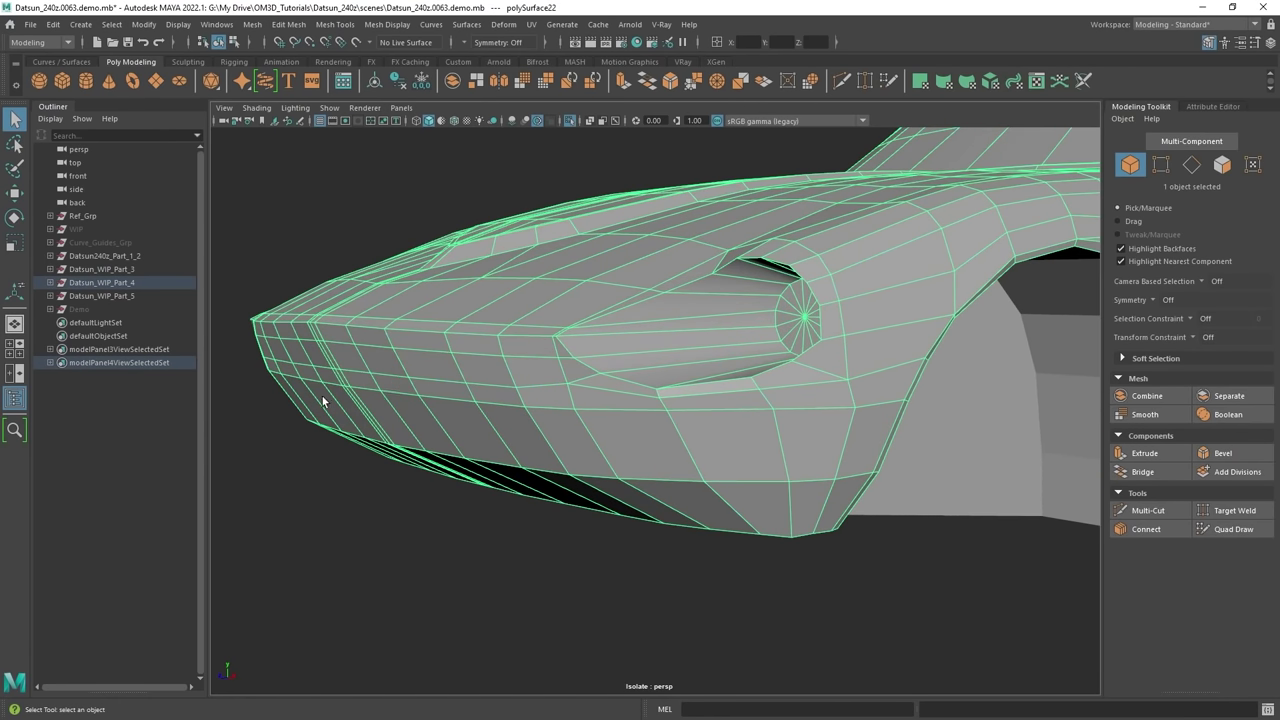
{"action": "scroll", "coordinate": [529, 405], "scroll_direction": "down", "scroll_amount": 5}
Hide the Datsun_WIP_Part_4 group and end the isolated display.
{"action": "left_click", "coordinate": [138, 283]}
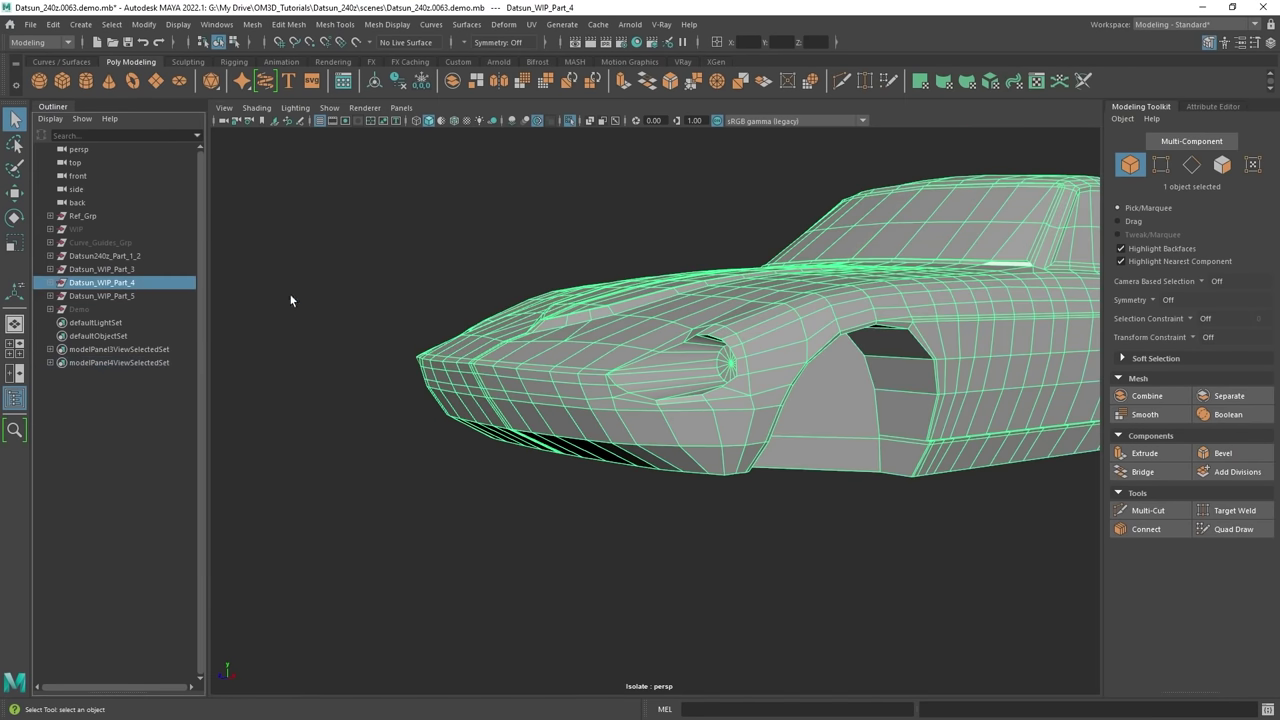
{"action": "key", "text": "ctrl+h"}
{"action": "key", "text": "ctrl+1"}
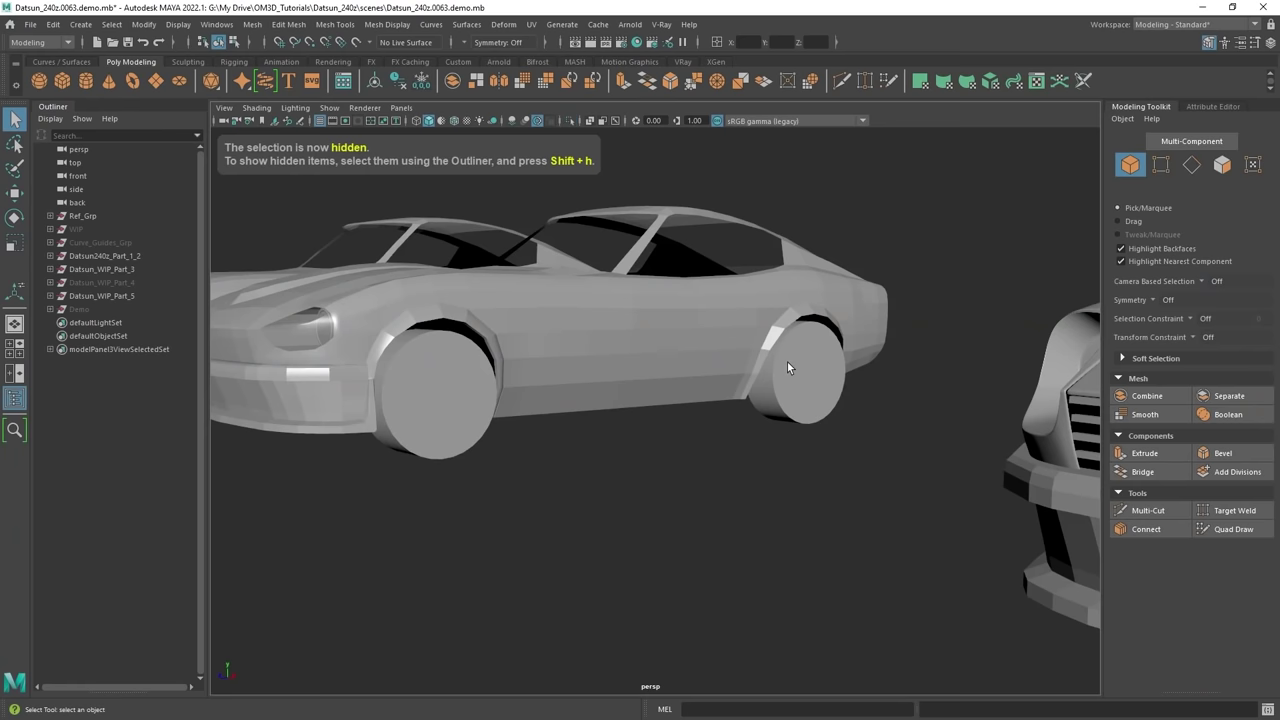
Examine the front end of the Part 5 car and the wireframe of its body.
{"action": "scroll", "coordinate": [787, 361], "scroll_direction": "down", "scroll_amount": 3}
{"action": "middle_click_drag", "start_coordinate": [778, 411], "coordinate": [660, 406], "text": "alt"}
{"action": "scroll", "coordinate": [660, 406], "scroll_direction": "down", "scroll_amount": 3}
{"action": "middle_click_drag", "start_coordinate": [880, 430], "coordinate": [707, 431], "text": "alt"}
{"action": "scroll", "coordinate": [707, 431], "scroll_direction": "up", "scroll_amount": 3}
{"action": "left_click_drag", "start_coordinate": [707, 431], "coordinate": [660, 425], "text": "alt"}
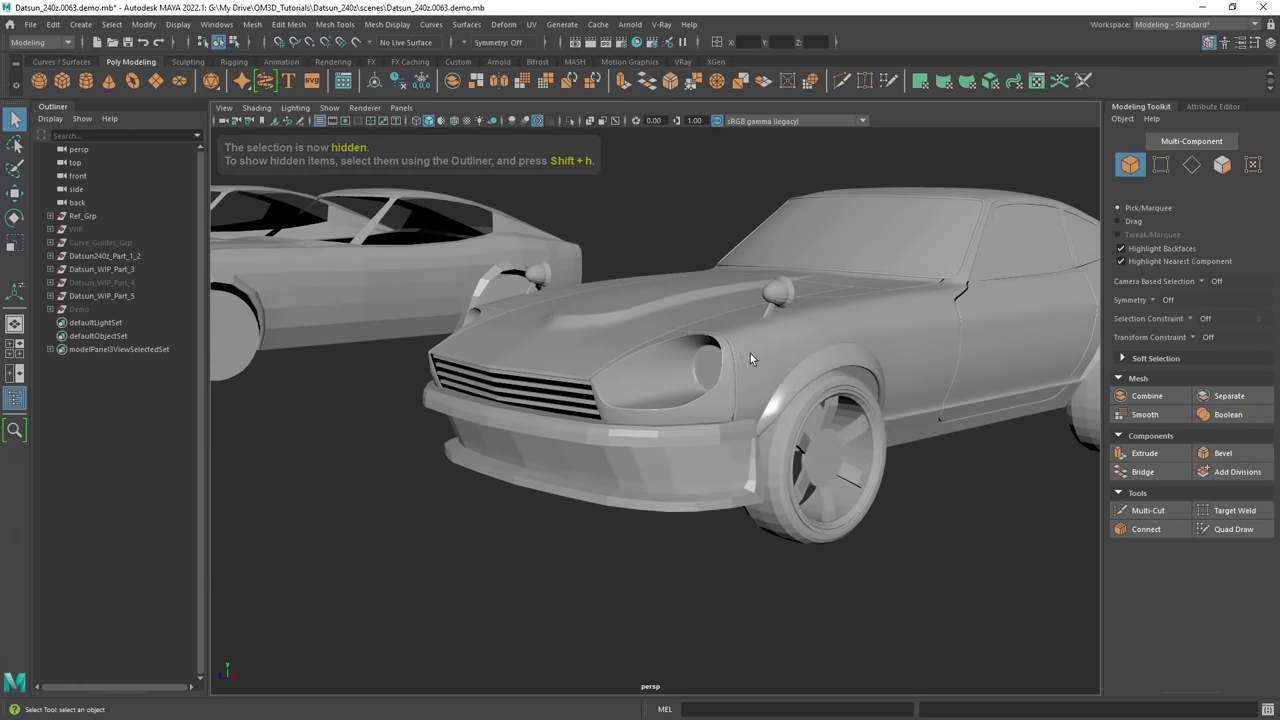
{"action": "left_click", "coordinate": [797, 335]}
{"action": "left_click_drag", "start_coordinate": [890, 348], "coordinate": [901, 369], "text": "alt"}
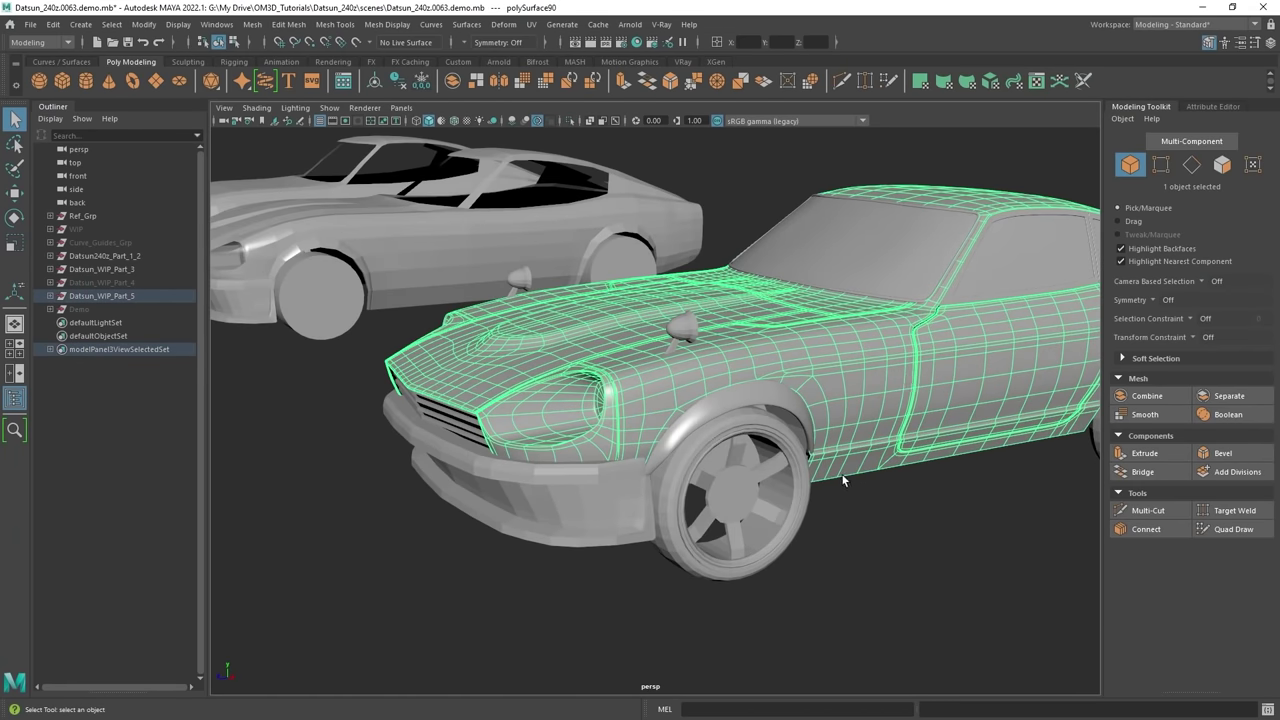
Hide the groups from Datsun240z_Part_1_2 through Datsun_WIP_Part_5 and show the Demo group.
{"action": "left_click", "coordinate": [107, 257]}
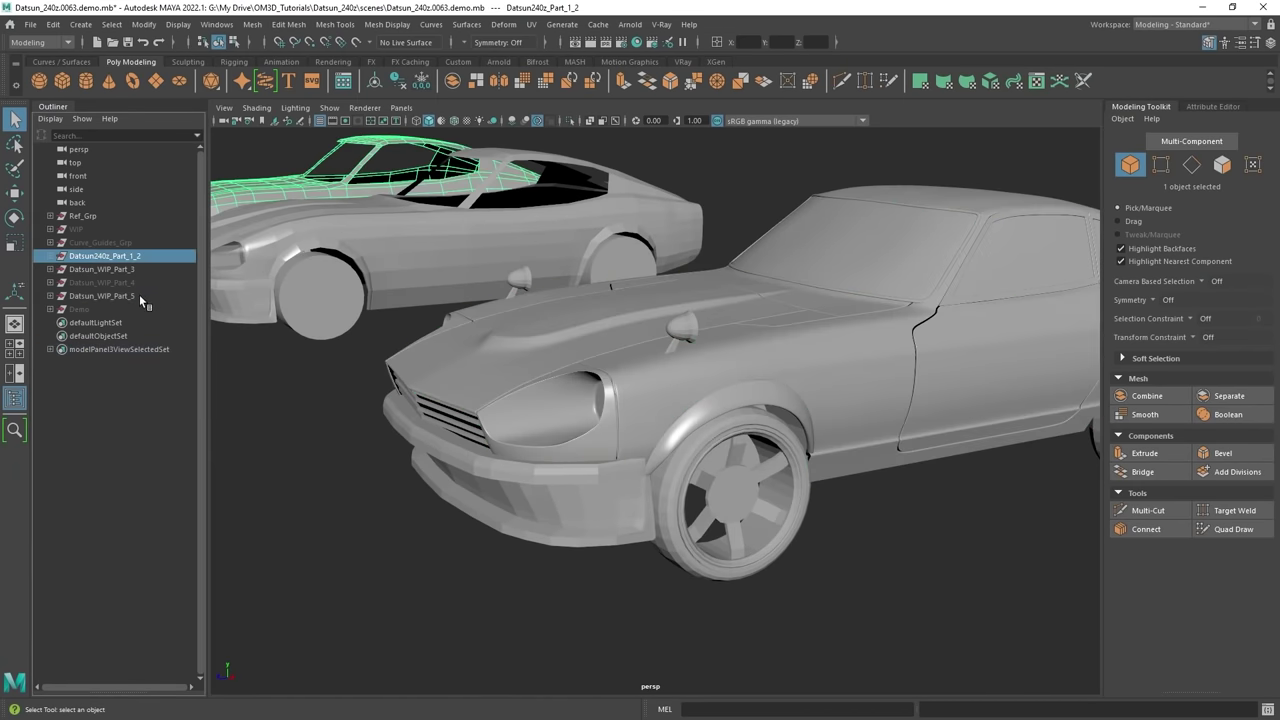
{"action": "left_click", "coordinate": [139, 295], "text": "shift"}
{"action": "key", "text": "ctrl+h"}
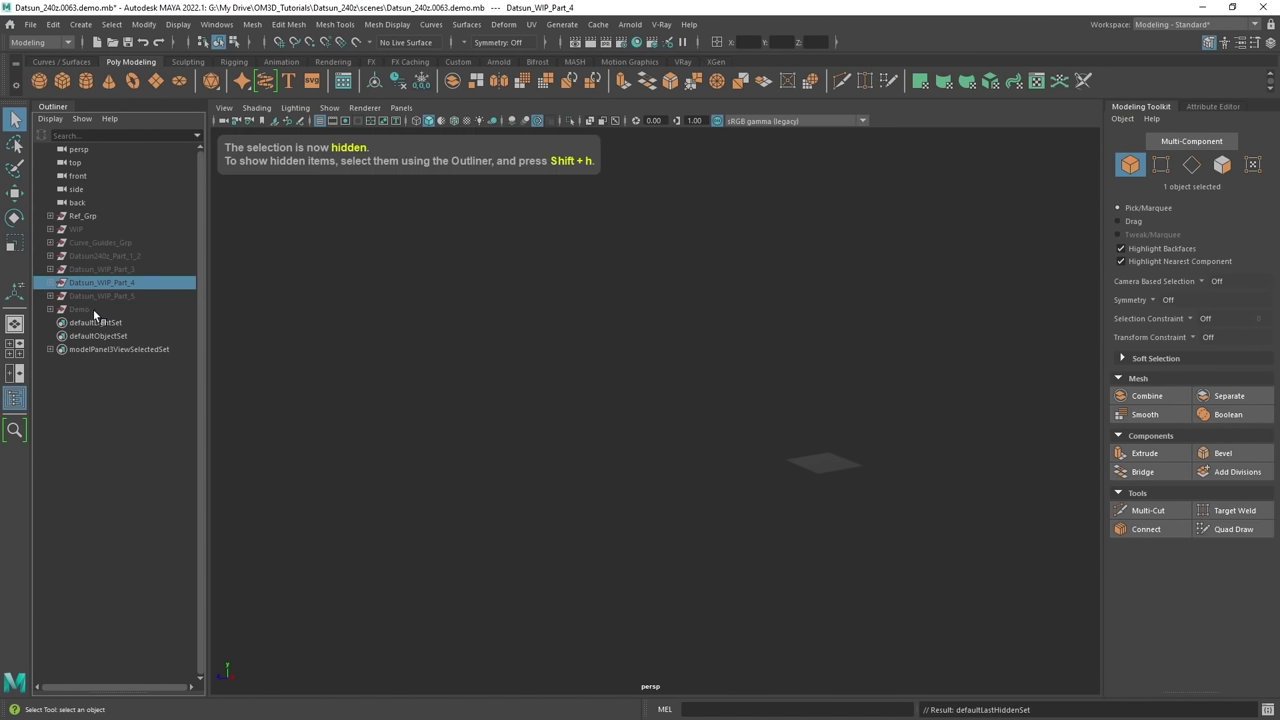
{"action": "left_click", "coordinate": [92, 310]}
{"action": "key", "text": "shift+h"}
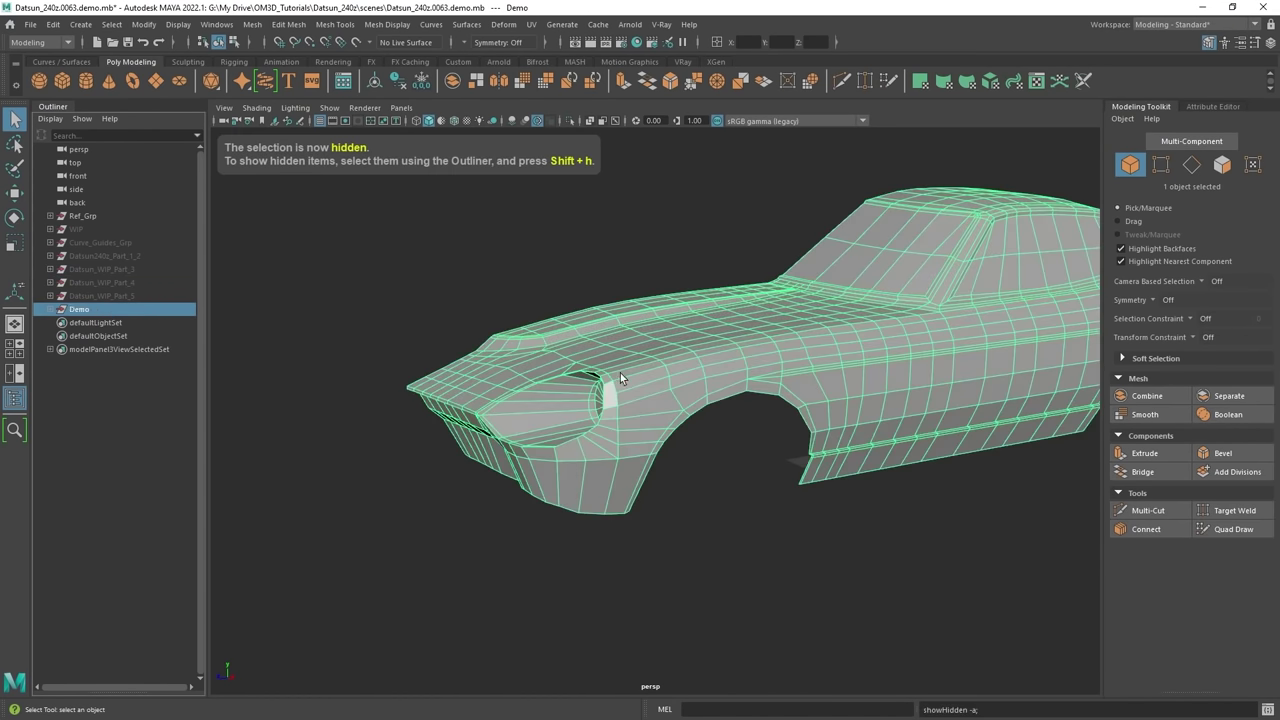
Frame the Demo car body and examine its edge flow from the front quarter and the side.
{"action": "left_click_drag", "start_coordinate": [721, 433], "coordinate": [700, 422], "text": "alt"}
{"action": "left_click", "coordinate": [800, 348]}
{"action": "key", "text": "f"}
{"action": "left_click_drag", "start_coordinate": [572, 411], "coordinate": [605, 445], "text": "alt"}
{"action": "middle_click_drag", "start_coordinate": [605, 445], "coordinate": [653, 363], "text": "alt"}
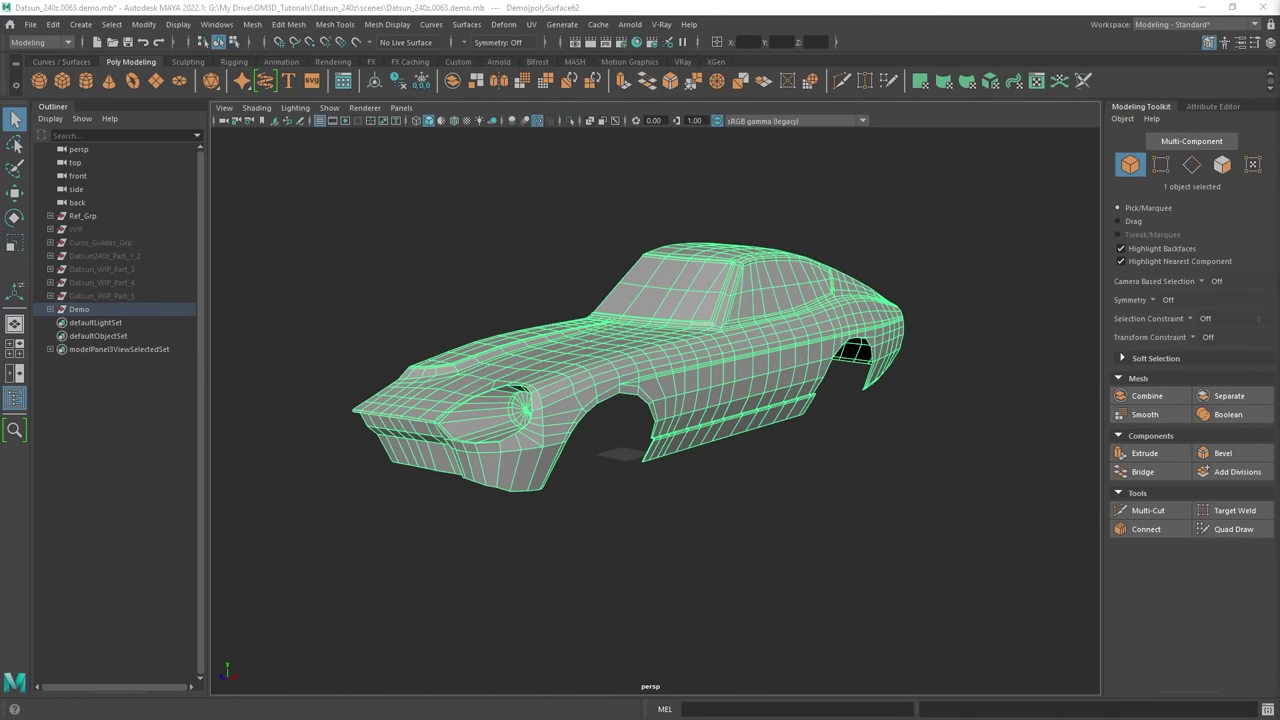
{"action": "left_click_drag", "start_coordinate": [757, 430], "coordinate": [686, 428], "text": "alt"}
{"action": "right_click_drag", "start_coordinate": [686, 428], "coordinate": [673, 385], "text": "alt"}
{"action": "left_click_drag", "start_coordinate": [673, 385], "coordinate": [656, 382], "text": "alt"}
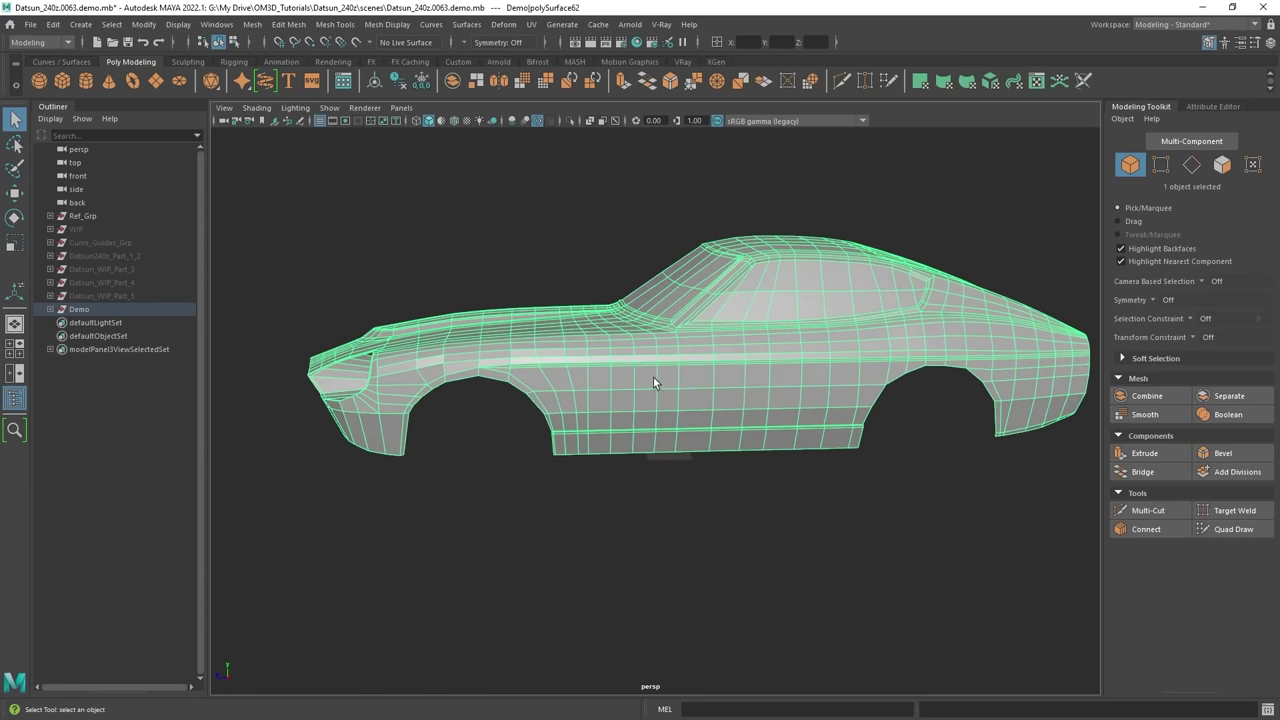
{"action": "left_click_drag", "start_coordinate": [793, 382], "coordinate": [699, 406], "text": "alt"}
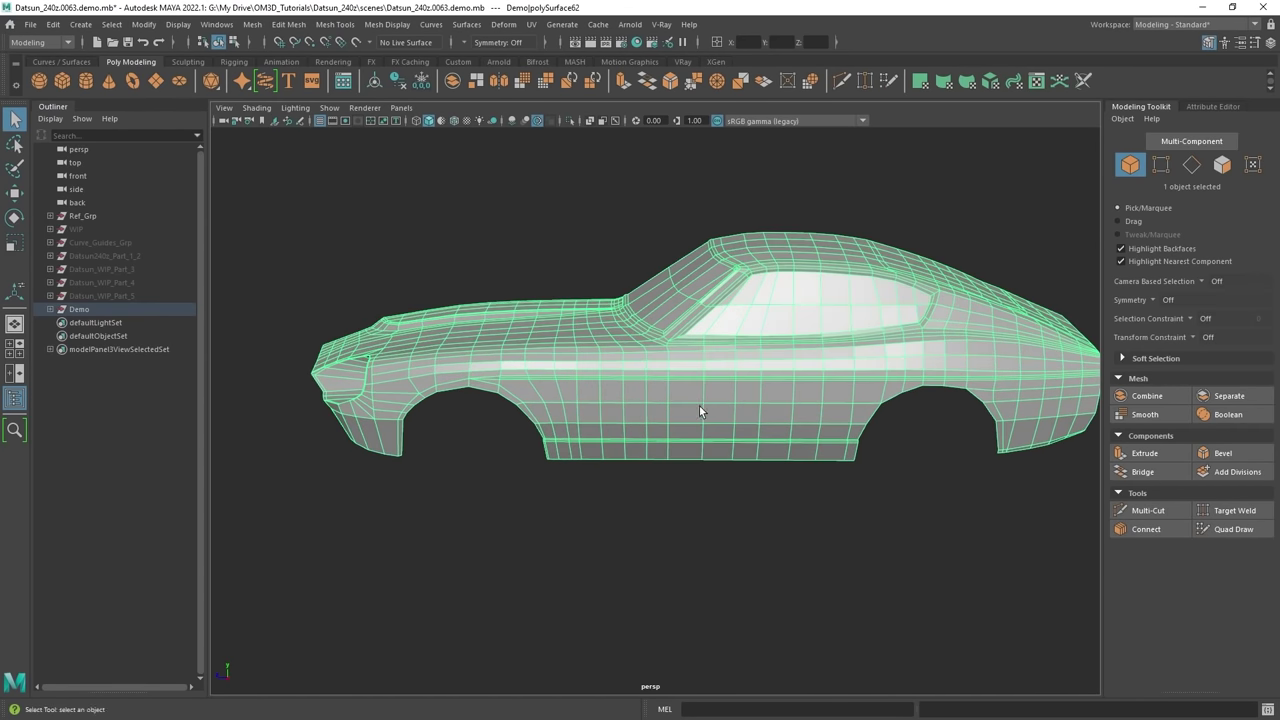
Preview the Demo body smoothed and examine its surface around the headlight, hood and side.
{"action": "left_click_drag", "start_coordinate": [567, 416], "coordinate": [644, 402], "text": "alt"}
{"action": "key", "text": "3"}
{"action": "left_click", "coordinate": [802, 458]}
{"action": "left_click_drag", "start_coordinate": [802, 458], "coordinate": [708, 475], "text": "alt"}
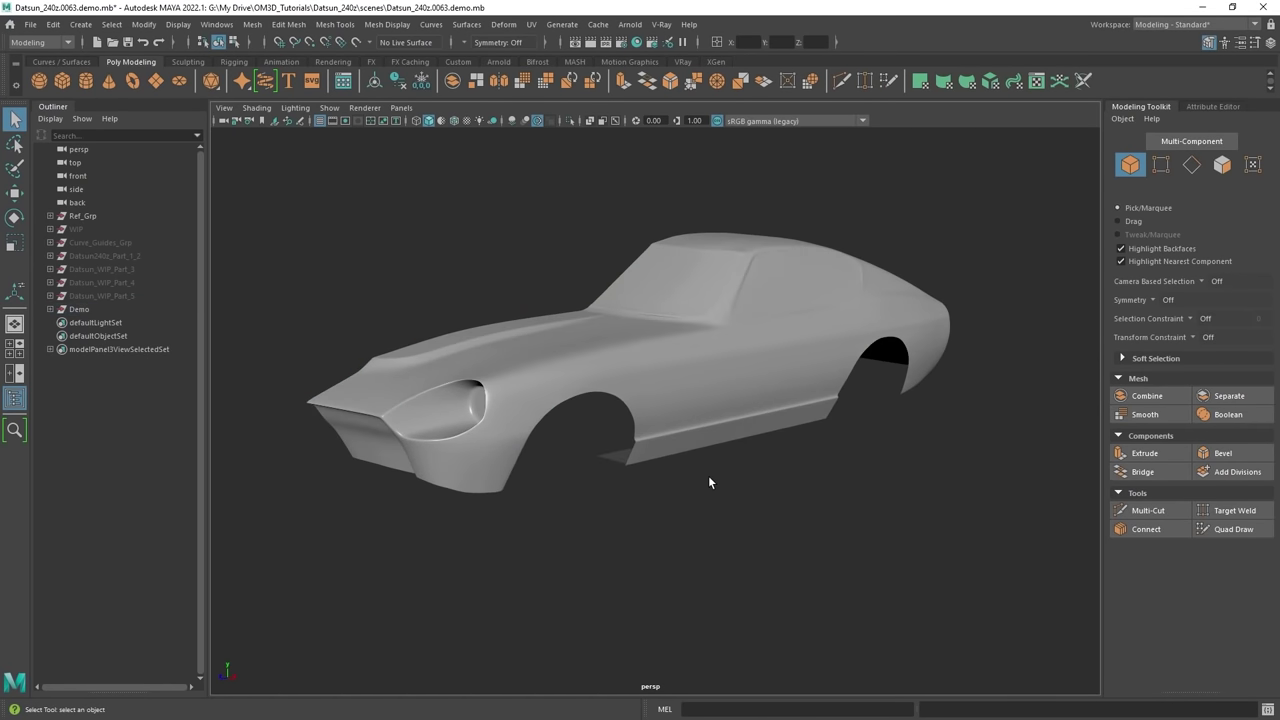
{"action": "scroll", "coordinate": [704, 467], "scroll_direction": "up", "scroll_amount": 3}
{"action": "left_click_drag", "start_coordinate": [1038, 316], "coordinate": [561, 285], "text": "alt"}
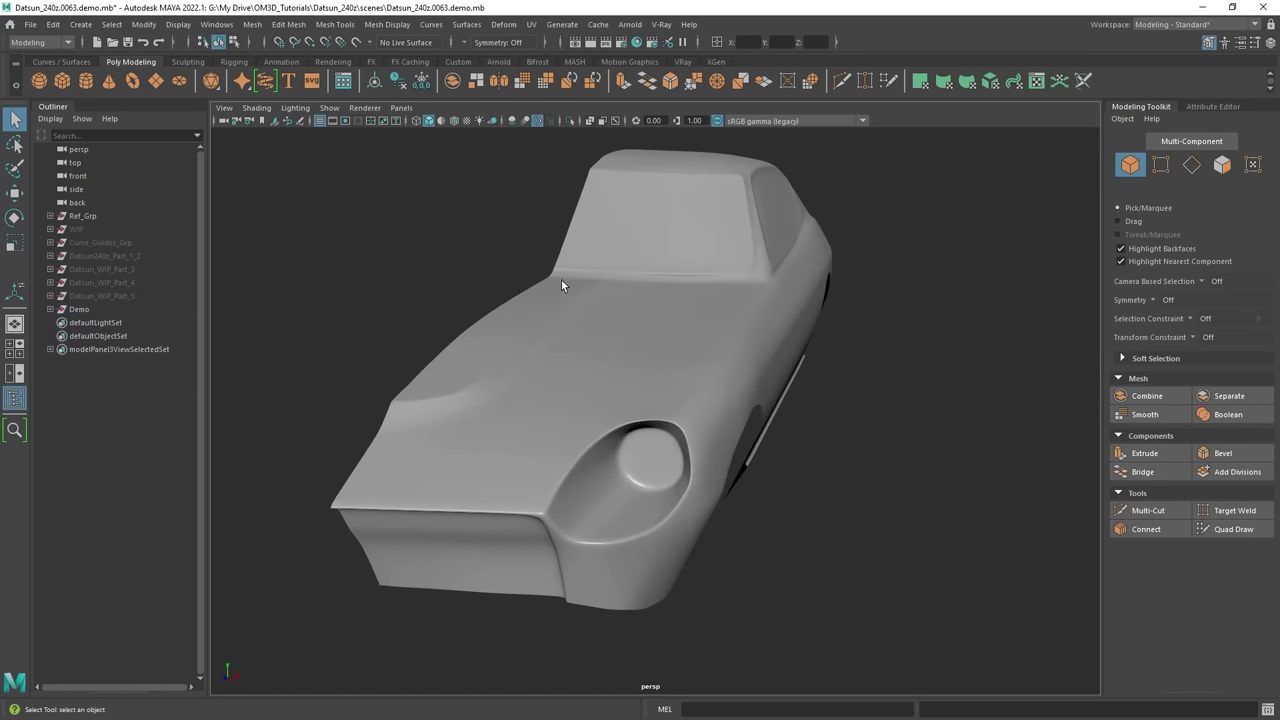
{"action": "left_click_drag", "start_coordinate": [702, 350], "coordinate": [759, 378], "text": "alt"}
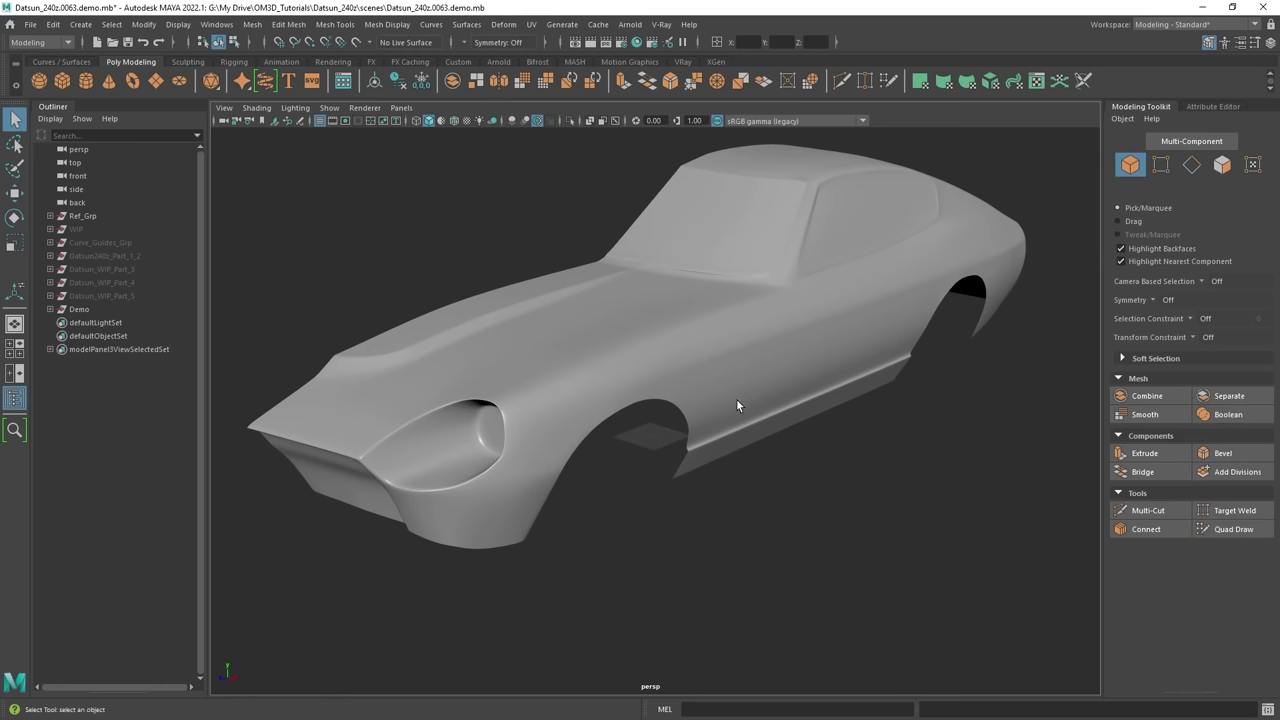
Return the Demo body to its unsmoothed display and show it over the side blueprint in a maximized side view.
{"action": "left_click", "coordinate": [662, 378]}
{"action": "key", "text": "1"}
{"action": "left_click_drag", "start_coordinate": [765, 436], "coordinate": [746, 397], "text": "alt"}
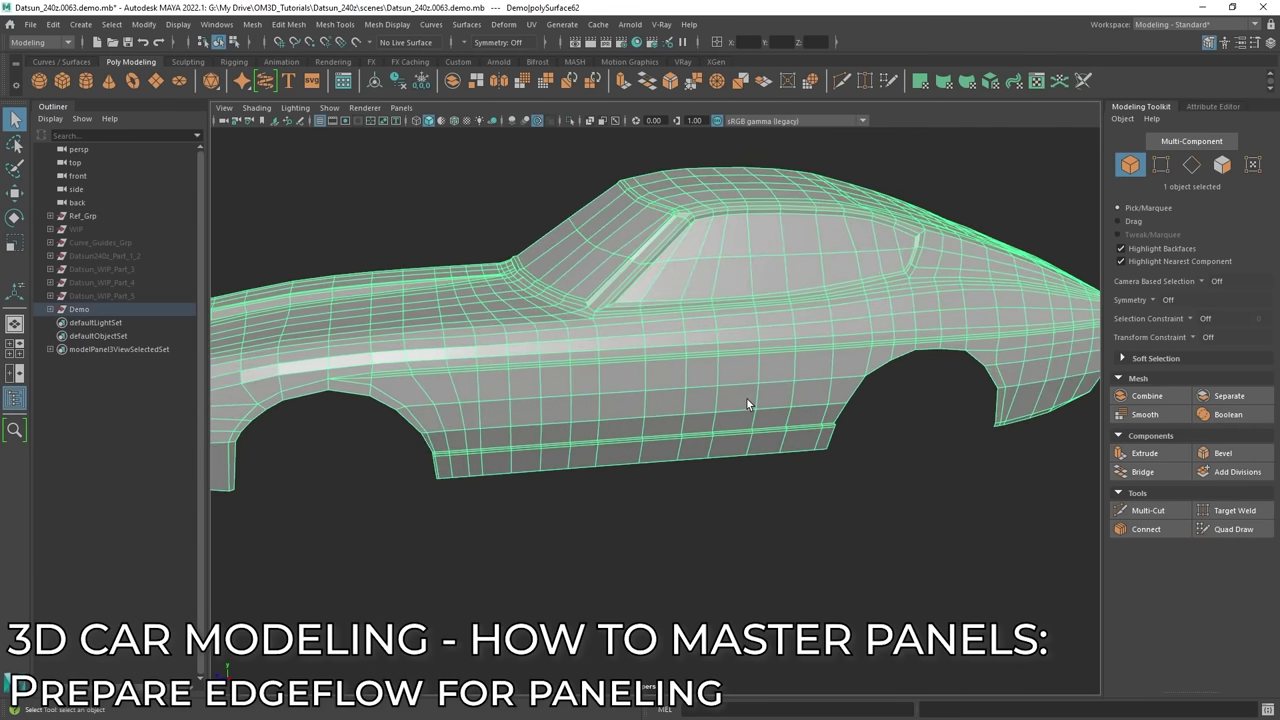
{"action": "key", "text": "space"}
{"action": "middle_click_drag", "start_coordinate": [1005, 592], "coordinate": [863, 567], "text": "alt"}
{"action": "key", "text": "space"}
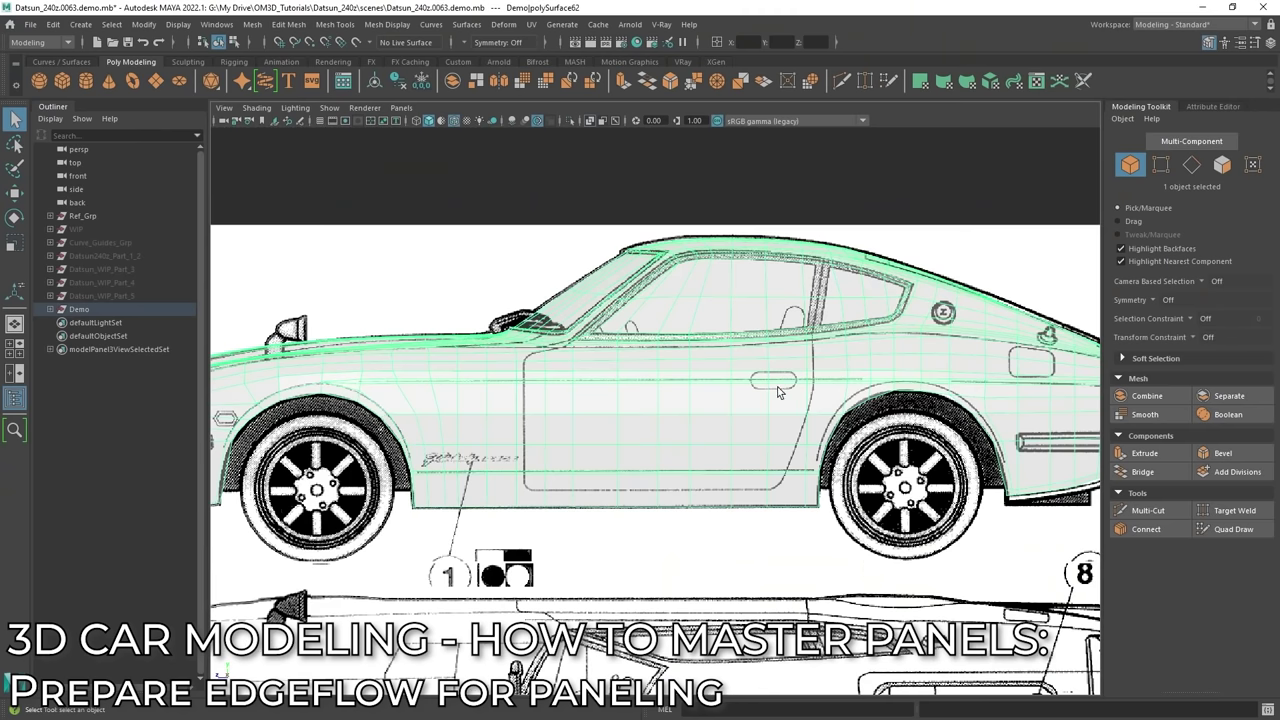
Examine the Demo body's edge flow against the blueprint's door panel line in the side view.
{"action": "scroll", "coordinate": [768, 390], "scroll_direction": "up", "scroll_amount": 2}
{"action": "middle_click_drag", "start_coordinate": [811, 351], "coordinate": [731, 346], "text": "alt"}
{"action": "scroll", "coordinate": [746, 341], "scroll_direction": "up", "scroll_amount": 3}
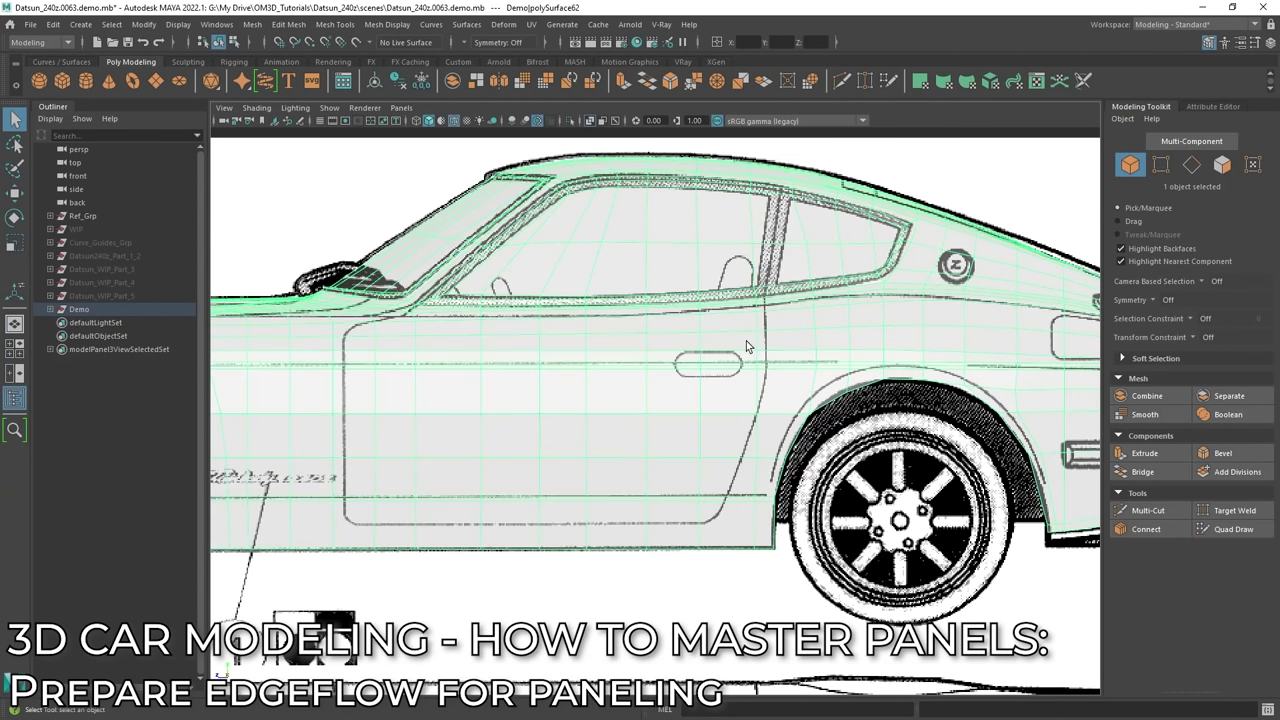
{"action": "middle_click_drag", "start_coordinate": [794, 320], "coordinate": [783, 326], "text": "alt"}
{"action": "scroll", "coordinate": [784, 326], "scroll_direction": "up", "scroll_amount": 1}
{"action": "middle_click_drag", "start_coordinate": [559, 393], "coordinate": [698, 371], "text": "alt"}
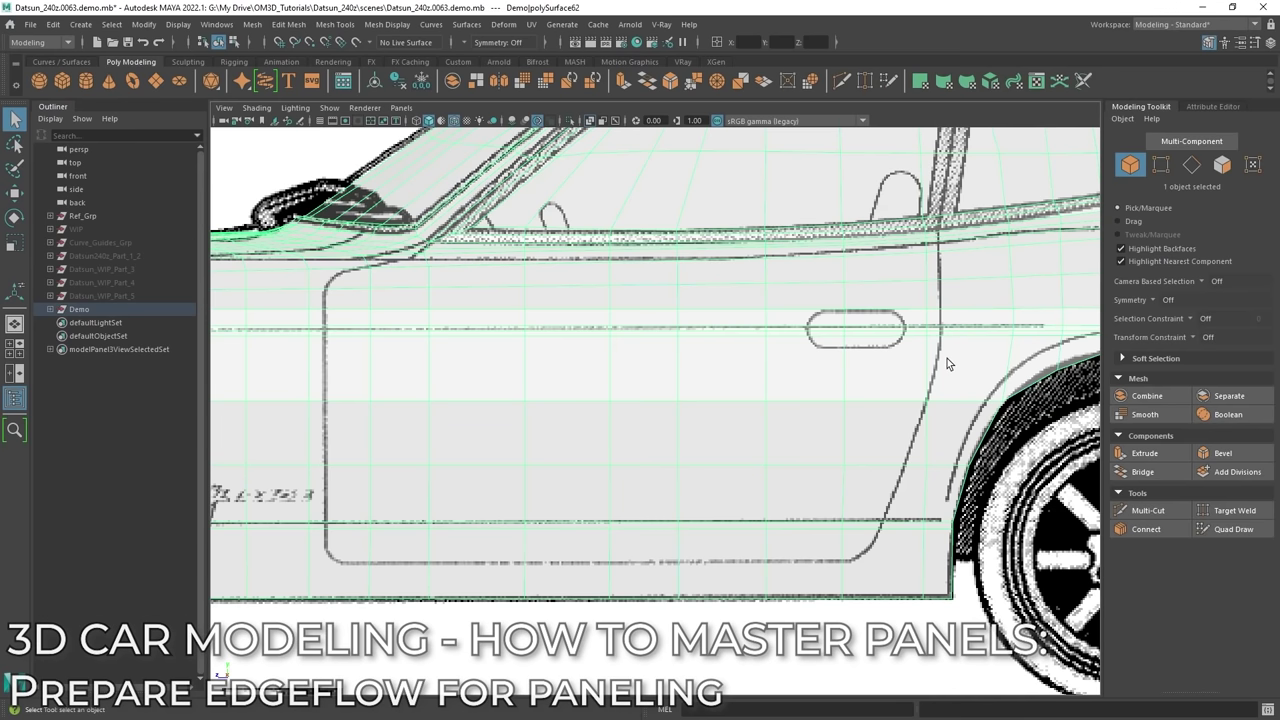
{"action": "middle_click_drag", "start_coordinate": [961, 364], "coordinate": [825, 398], "text": "alt"}
{"action": "scroll", "coordinate": [825, 398], "scroll_direction": "up", "scroll_amount": 1}
Select the column of body vertices beside the door's rear edge and move it back onto the blueprint panel line.
{"action": "right_click_drag", "start_coordinate": [812, 247], "coordinate": [798, 277]}
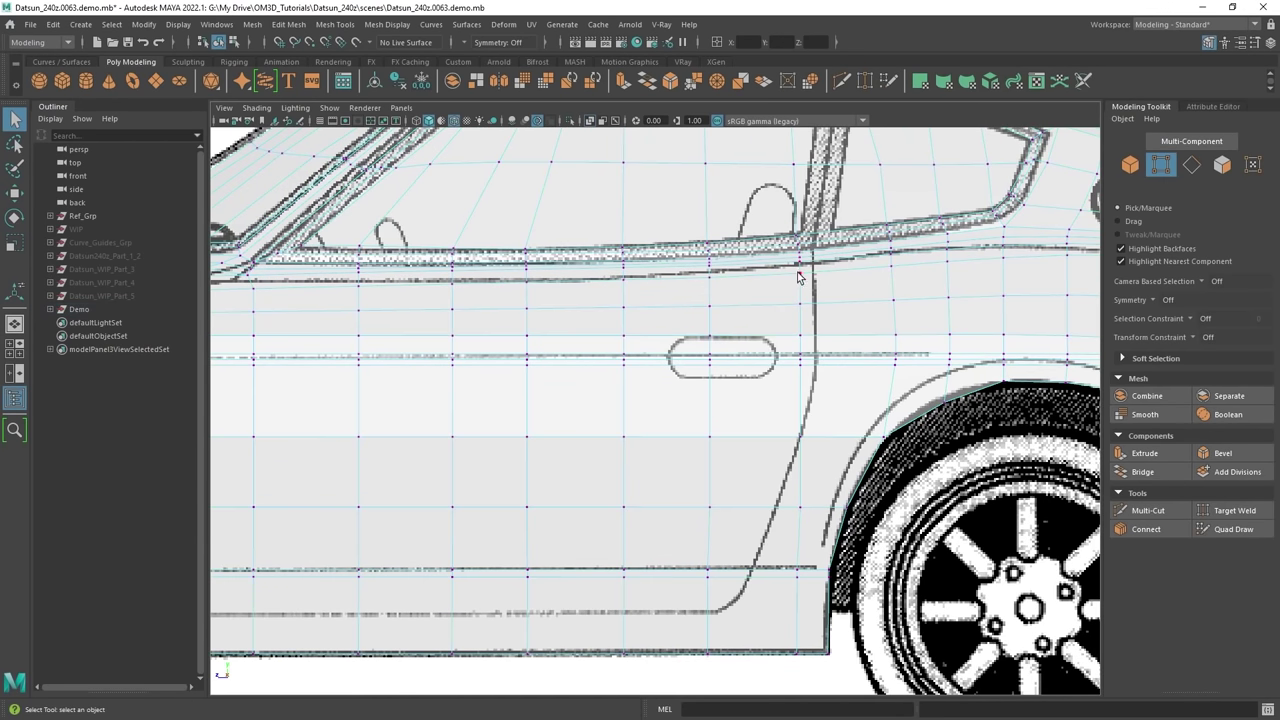
{"action": "scroll", "coordinate": [787, 330], "scroll_direction": "down", "scroll_amount": 3}
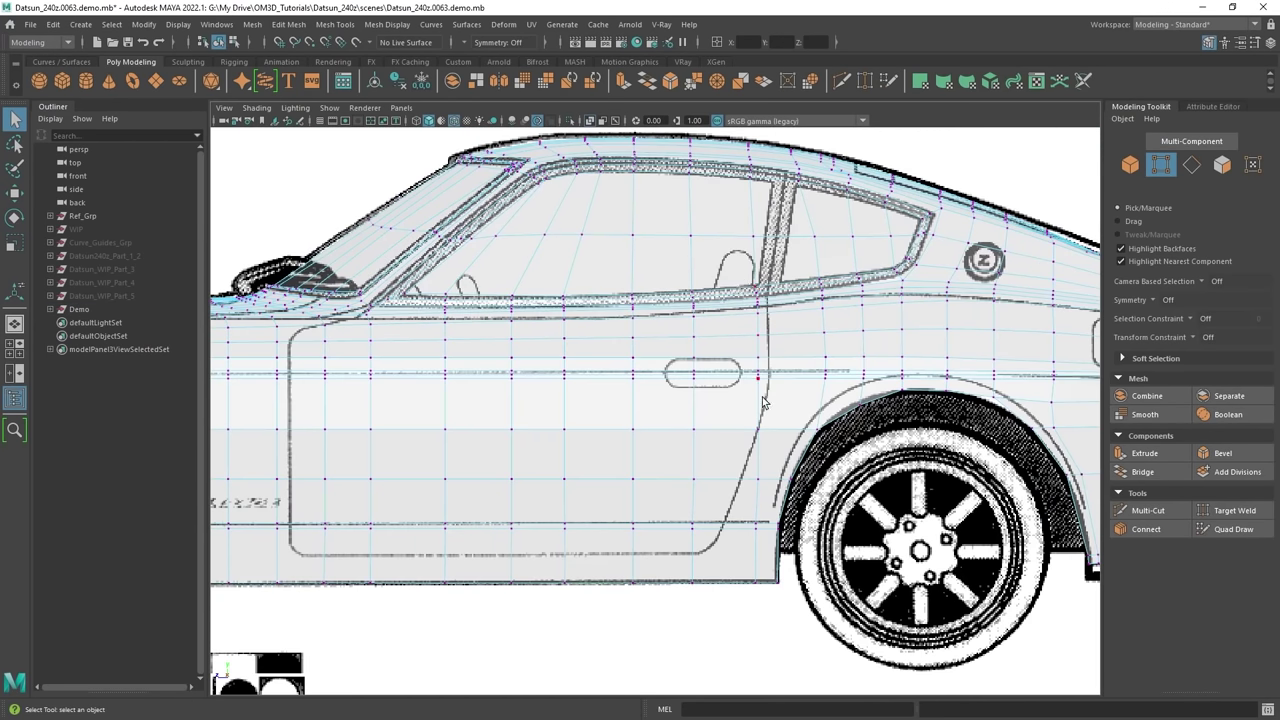
{"action": "middle_click_drag", "start_coordinate": [752, 411], "coordinate": [824, 396], "text": "alt"}
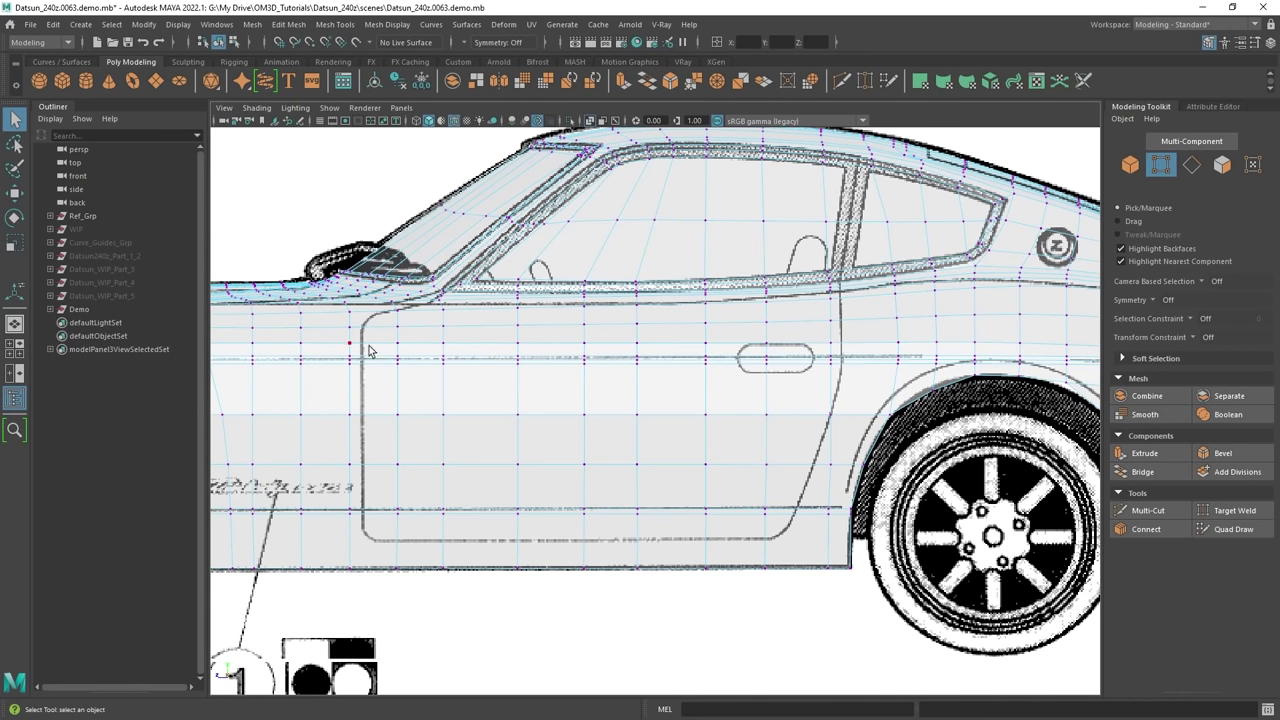
{"action": "middle_click_drag", "start_coordinate": [733, 495], "coordinate": [617, 513], "text": "alt"}
{"action": "scroll", "coordinate": [770, 405], "scroll_direction": "up", "scroll_amount": 3}
{"action": "middle_click_drag", "start_coordinate": [813, 381], "coordinate": [799, 391], "text": "alt"}
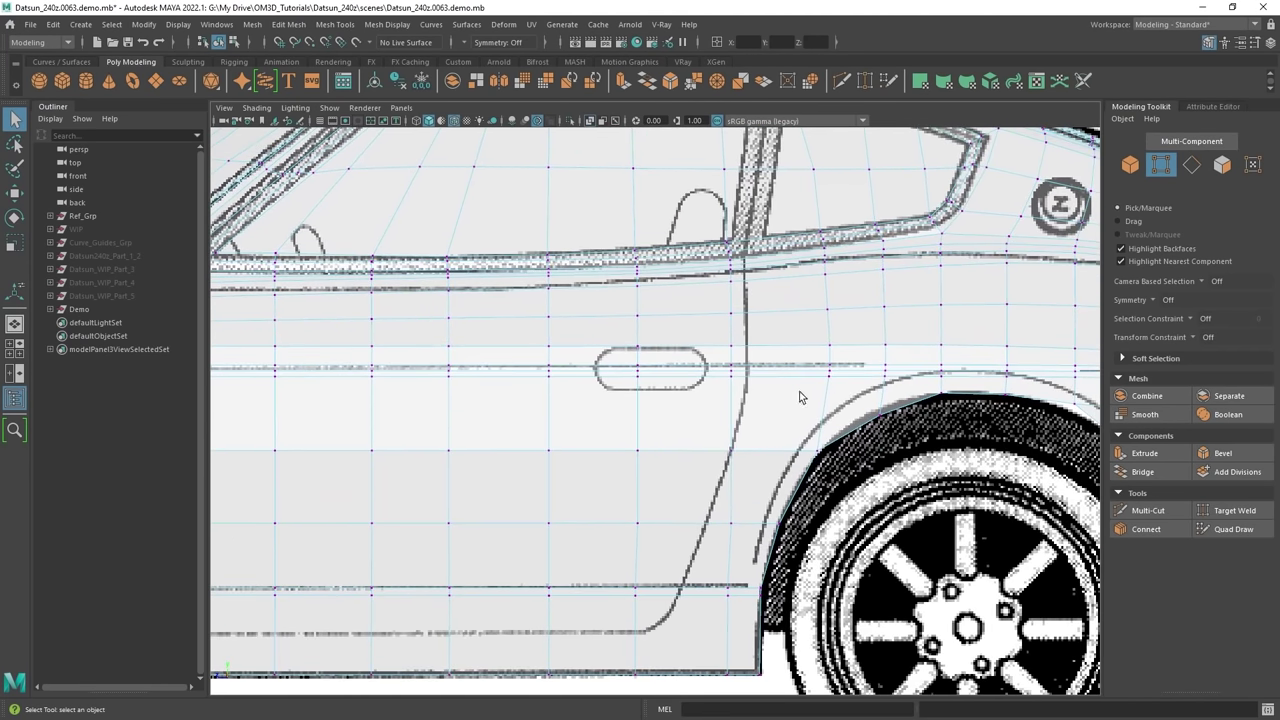
{"action": "left_click_drag", "start_coordinate": [694, 267], "coordinate": [701, 222]}
{"action": "key", "text": "w"}
{"action": "middle_click_drag", "start_coordinate": [781, 357], "coordinate": [763, 397], "text": "alt"}
{"action": "scroll", "coordinate": [763, 397], "scroll_direction": "up", "scroll_amount": 2}
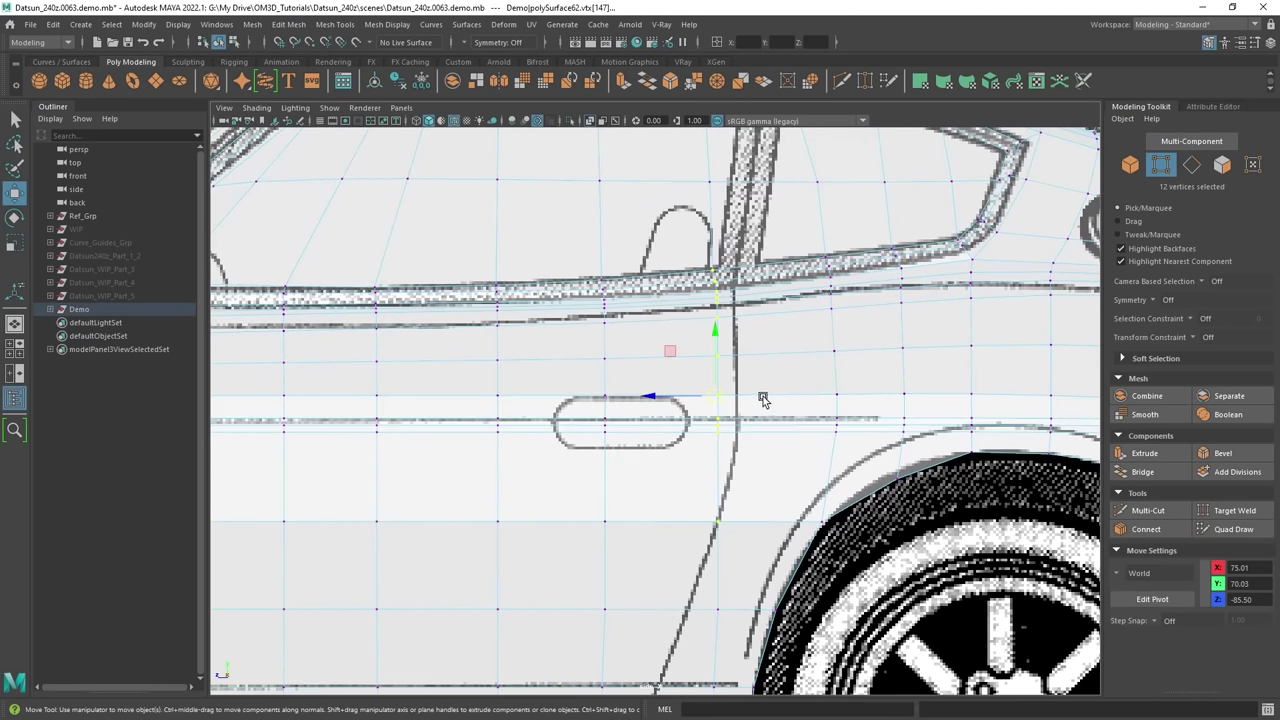
{"action": "scroll", "coordinate": [692, 234], "scroll_direction": "down", "scroll_amount": 6}
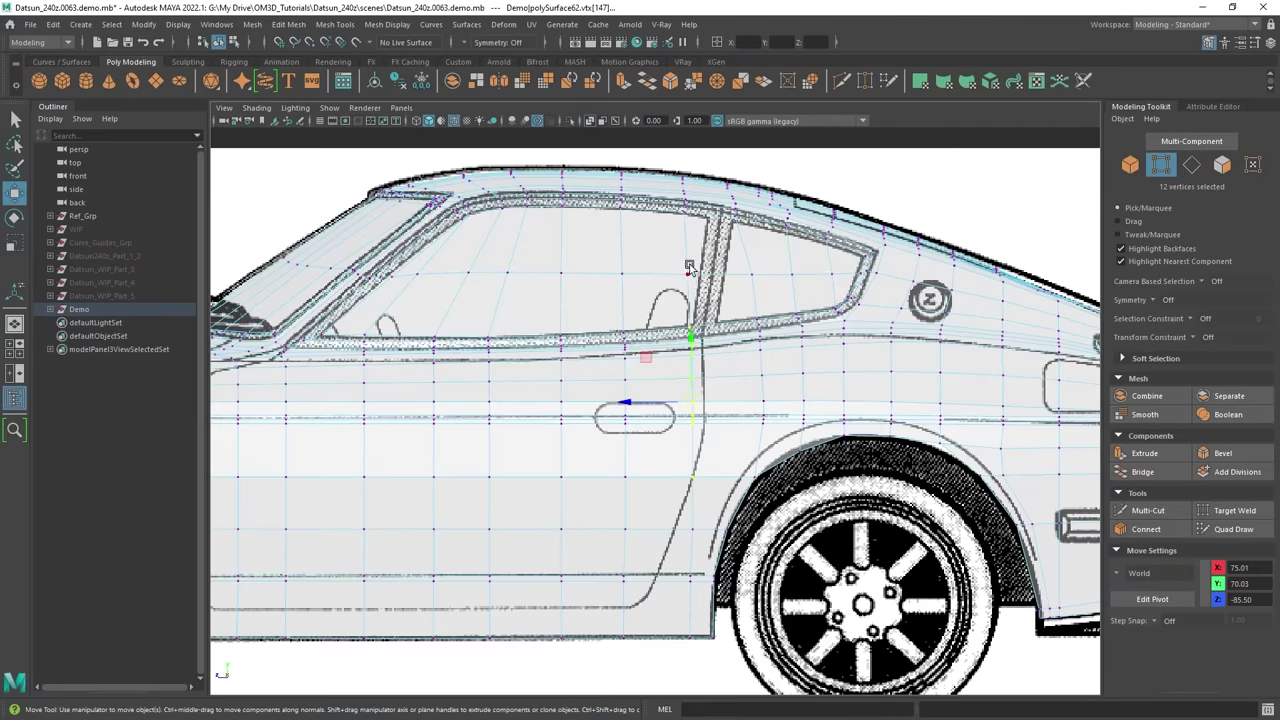
{"action": "scroll", "coordinate": [690, 345], "scroll_direction": "up", "scroll_amount": 7}
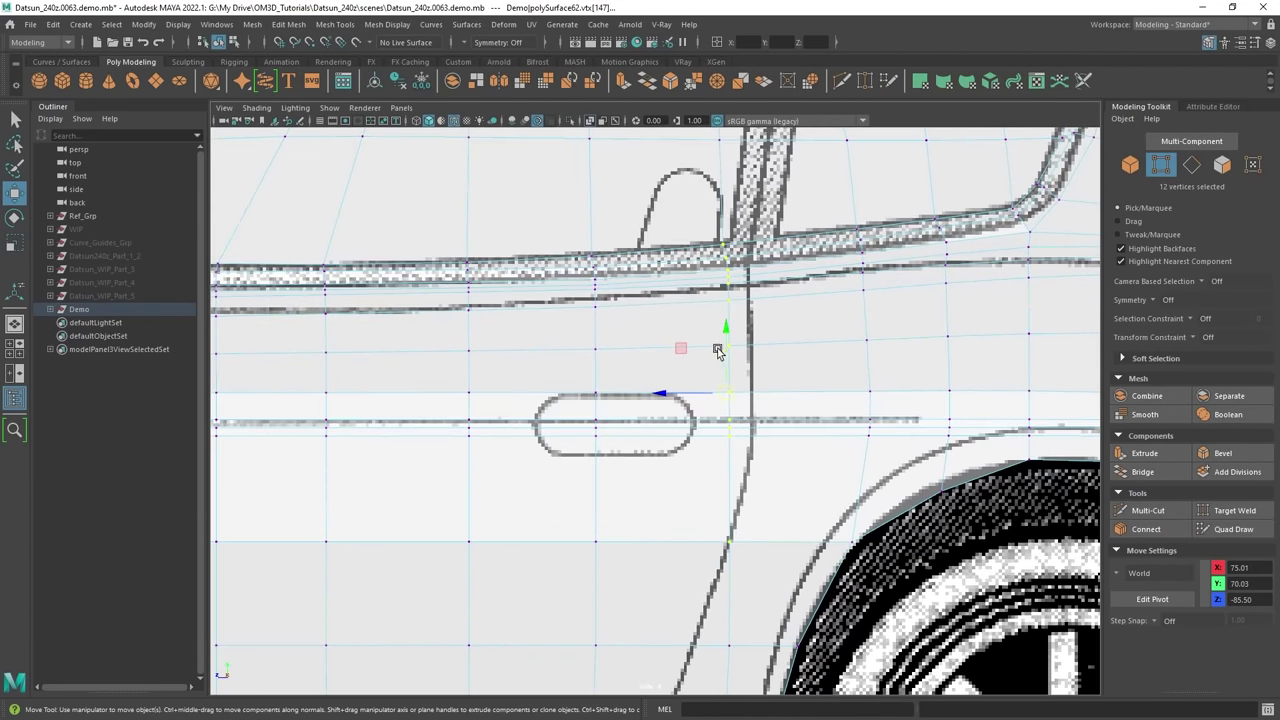
{"action": "left_click_drag", "start_coordinate": [729, 392], "coordinate": [750, 396]}
Shift the lower vertices of the rear door column forward onto the slanted panel line, down to the lower body crease.
{"action": "middle_click_drag", "start_coordinate": [749, 492], "coordinate": [763, 295], "text": "alt"}
{"action": "left_click", "coordinate": [762, 347]}
{"action": "left_click_drag", "start_coordinate": [762, 347], "coordinate": [744, 350], "text": "ctrl+shift"}
{"action": "middle_click_drag", "start_coordinate": [750, 420], "coordinate": [764, 280], "text": "alt"}
{"action": "left_click", "coordinate": [755, 310]}
{"action": "left_click_drag", "start_coordinate": [755, 320], "coordinate": [722, 321], "text": "ctrl+shift"}
{"action": "left_click_drag", "start_coordinate": [760, 441], "coordinate": [685, 405]}
{"action": "scroll", "coordinate": [743, 400], "scroll_direction": "up", "scroll_amount": 4}
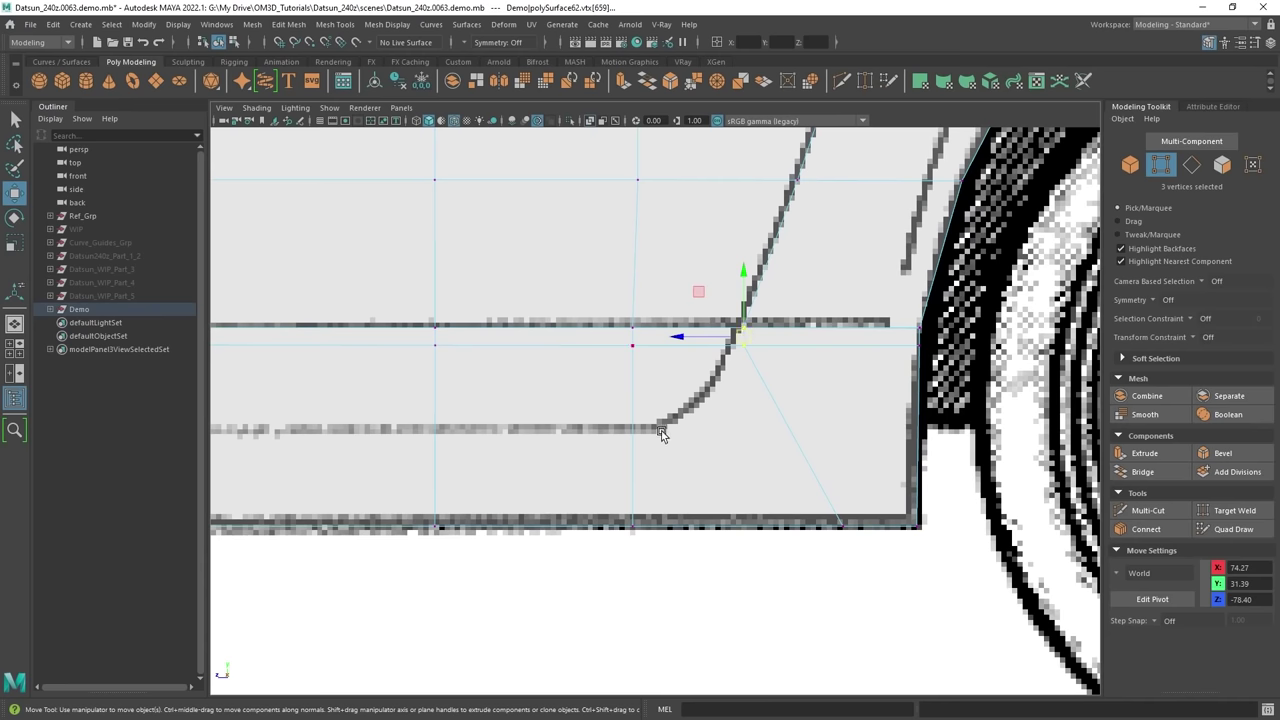
With Multi-Cut, cut from the rear column's lowest aligned vertex through the door's lower rear corner curve to the sill's bottom edge.
{"action": "scroll", "coordinate": [660, 433], "scroll_direction": "up", "scroll_amount": 2}
{"action": "middle_click_drag", "start_coordinate": [732, 338], "coordinate": [742, 339], "text": "alt"}
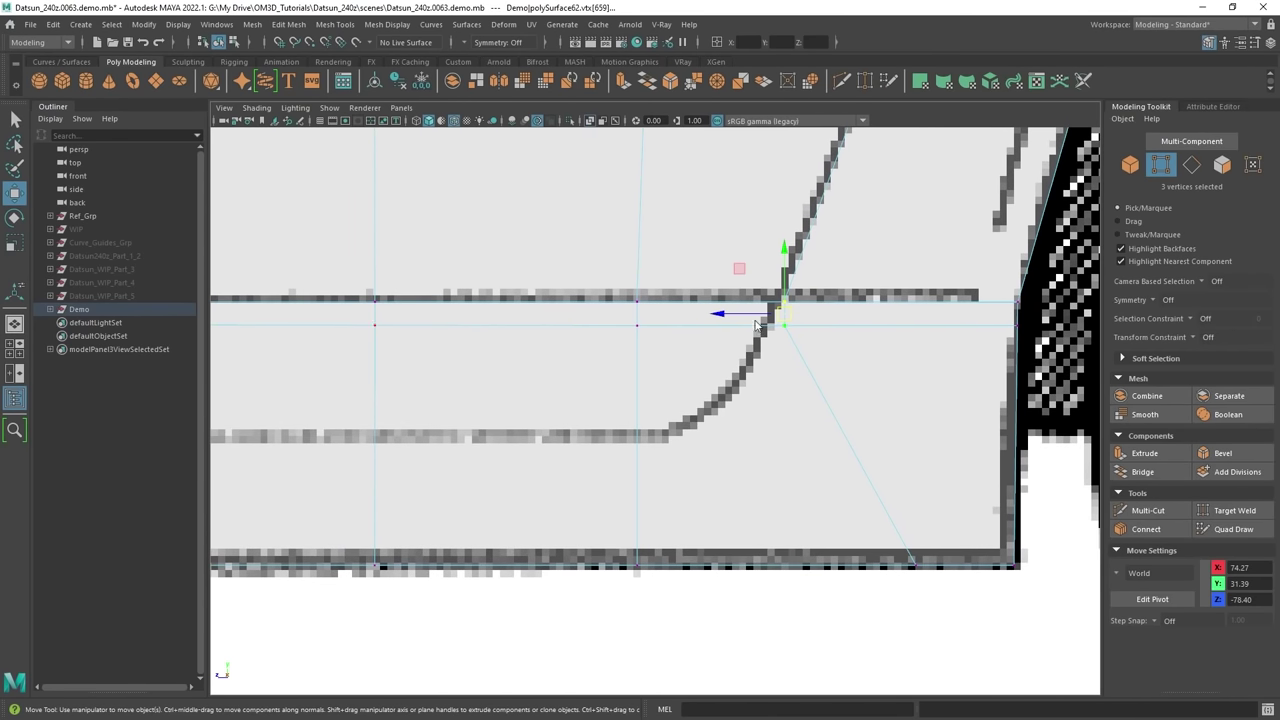
{"action": "right_click_drag", "start_coordinate": [755, 323], "coordinate": [688, 325], "text": "shift"}
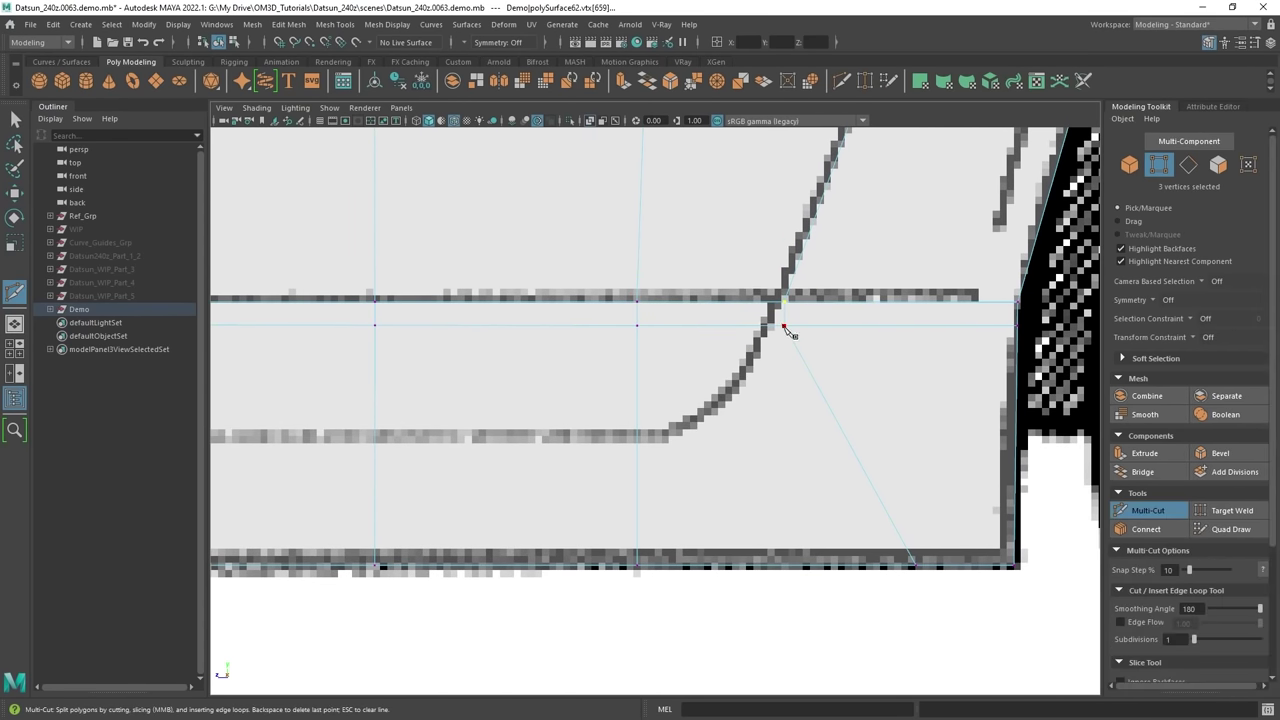
{"action": "left_click", "coordinate": [786, 328]}
{"action": "left_click", "coordinate": [718, 403]}
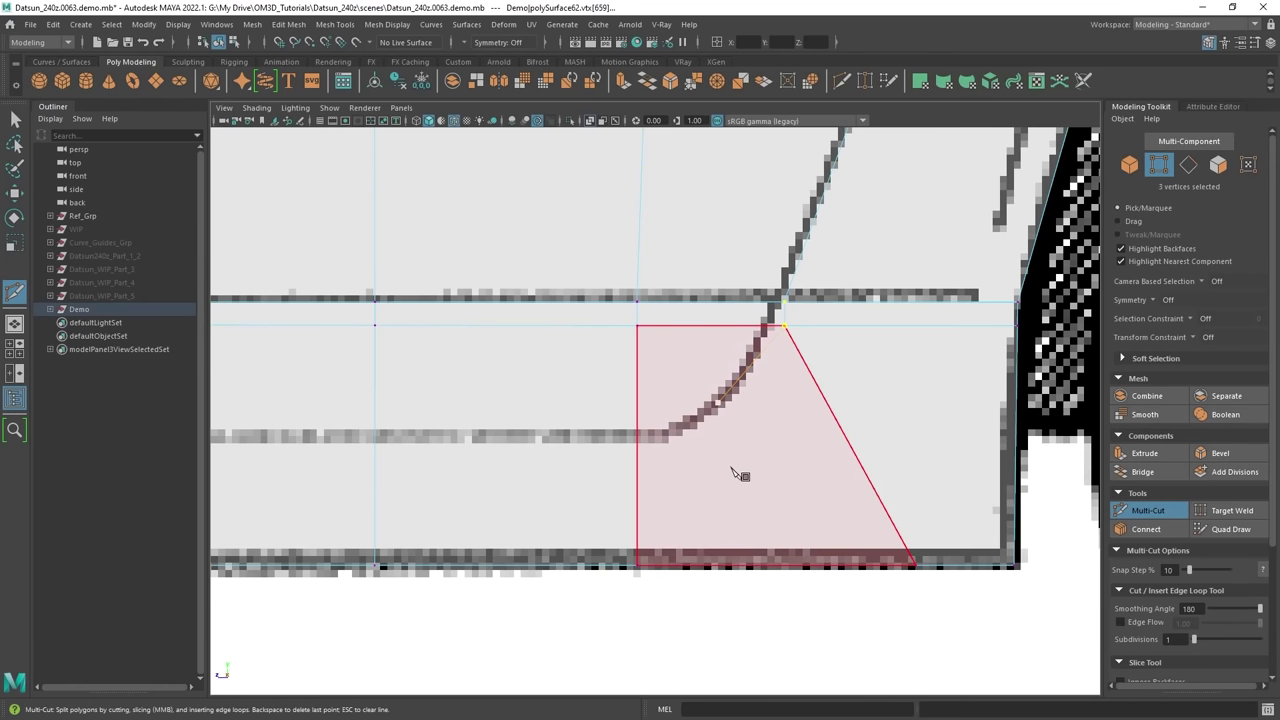
{"action": "left_click", "coordinate": [776, 565]}
{"action": "right_click", "coordinate": [778, 518]}
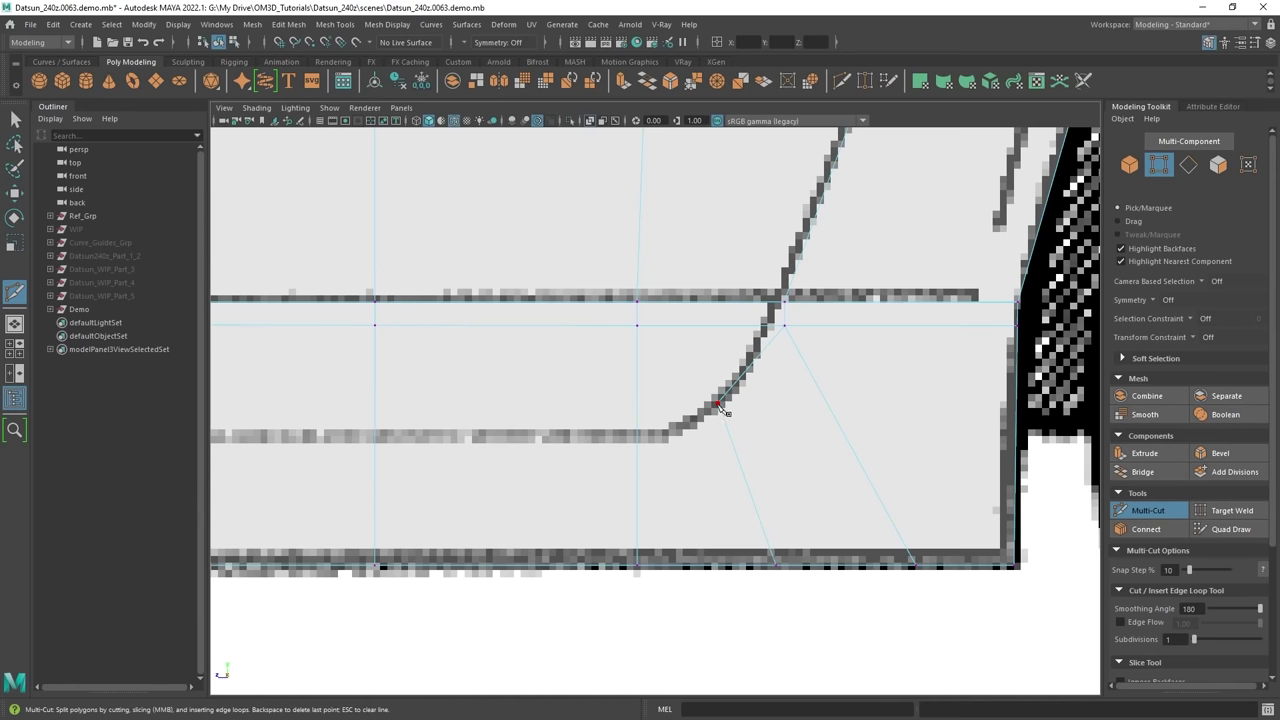
Cut along the door's bottom panel line, around the lower front corner and up to the front door line at the lower crease.
{"action": "middle_click_drag", "start_coordinate": [480, 461], "coordinate": [1000, 466], "text": "alt"}
{"action": "scroll", "coordinate": [766, 431], "scroll_direction": "down", "scroll_amount": 6}
{"action": "middle_click_drag", "start_coordinate": [225, 374], "coordinate": [687, 361], "text": "alt"}
{"action": "scroll", "coordinate": [600, 393], "scroll_direction": "up", "scroll_amount": 2}
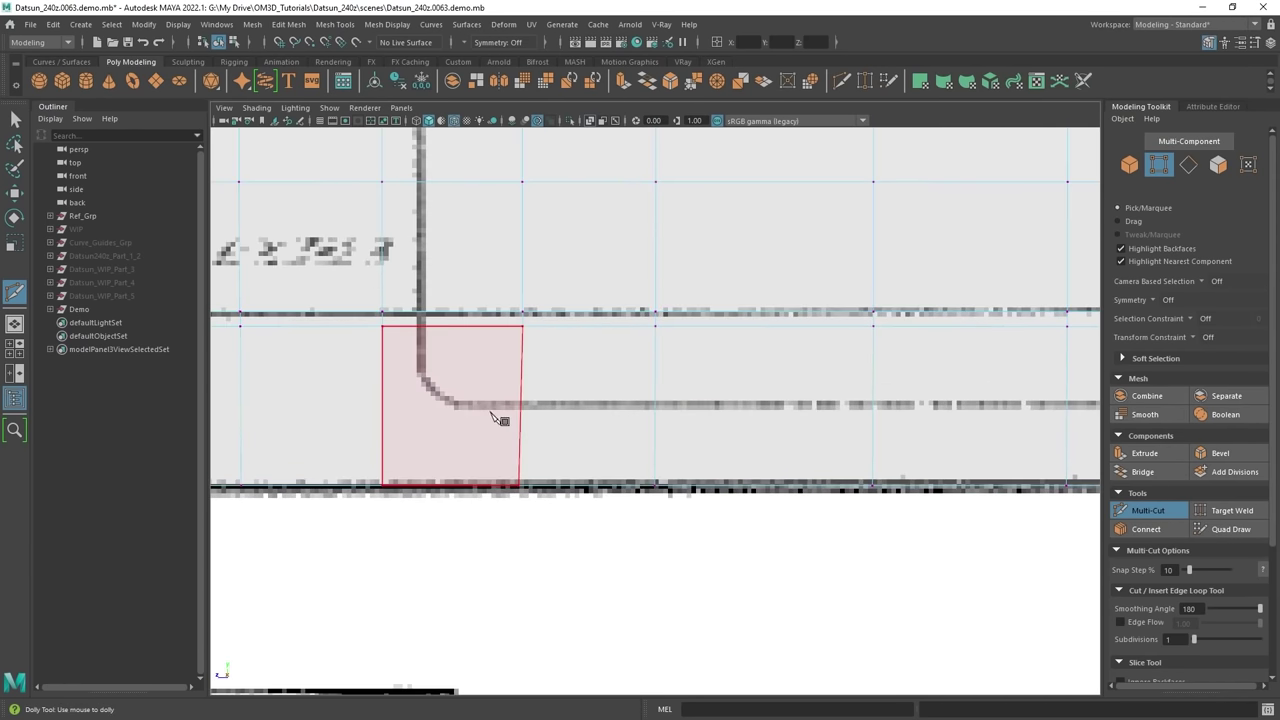
{"action": "left_click", "coordinate": [520, 405]}
{"action": "middle_click_drag", "start_coordinate": [404, 391], "coordinate": [534, 397], "text": "alt"}
{"action": "scroll", "coordinate": [534, 397], "scroll_direction": "up", "scroll_amount": 2}
{"action": "left_click", "coordinate": [549, 396]}
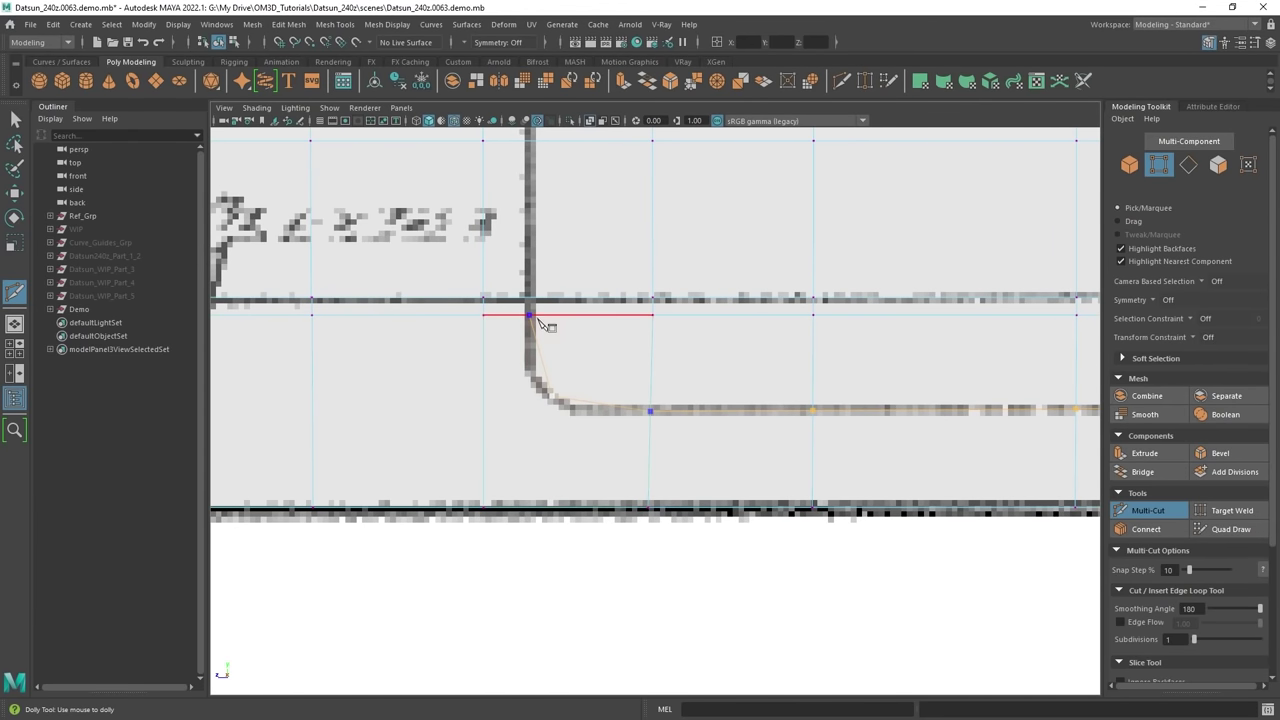
{"action": "left_click", "coordinate": [530, 315]}
{"action": "right_click", "coordinate": [600, 337]}
Cut from the lower front corner's curve point to the existing vertex on the sill's bottom edge.
{"action": "middle_click_drag", "start_coordinate": [848, 429], "coordinate": [597, 402], "text": "alt"}
{"action": "scroll", "coordinate": [764, 418], "scroll_direction": "down", "scroll_amount": 5}
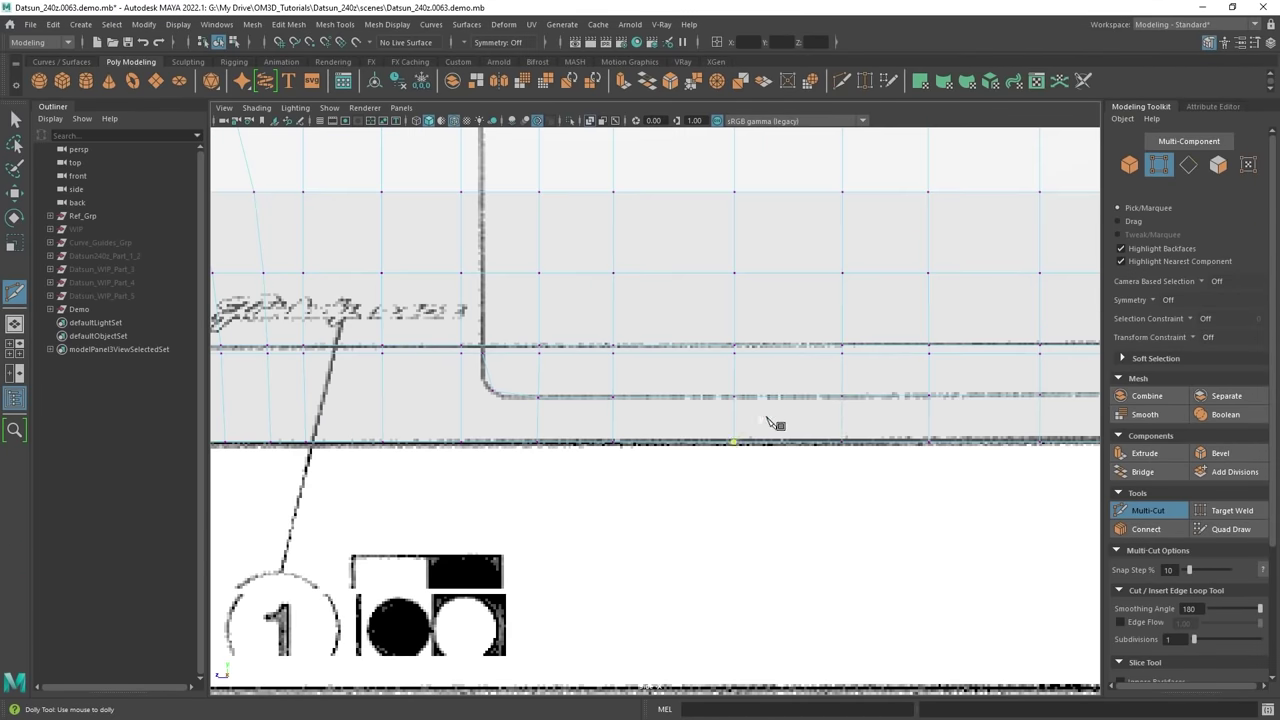
{"action": "middle_click_drag", "start_coordinate": [956, 420], "coordinate": [787, 414], "text": "alt"}
{"action": "middle_click_drag", "start_coordinate": [238, 355], "coordinate": [584, 369], "text": "alt"}
{"action": "scroll", "coordinate": [700, 411], "scroll_direction": "up", "scroll_amount": 7}
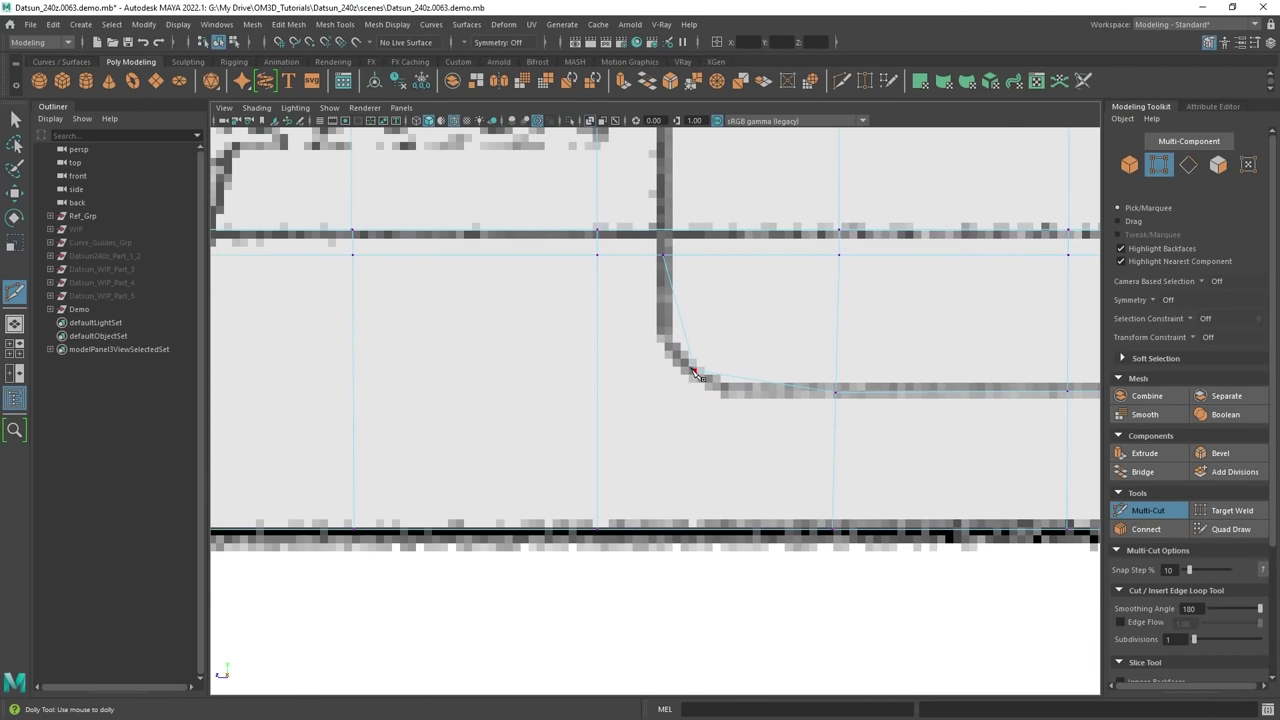
{"action": "left_click", "coordinate": [695, 372]}
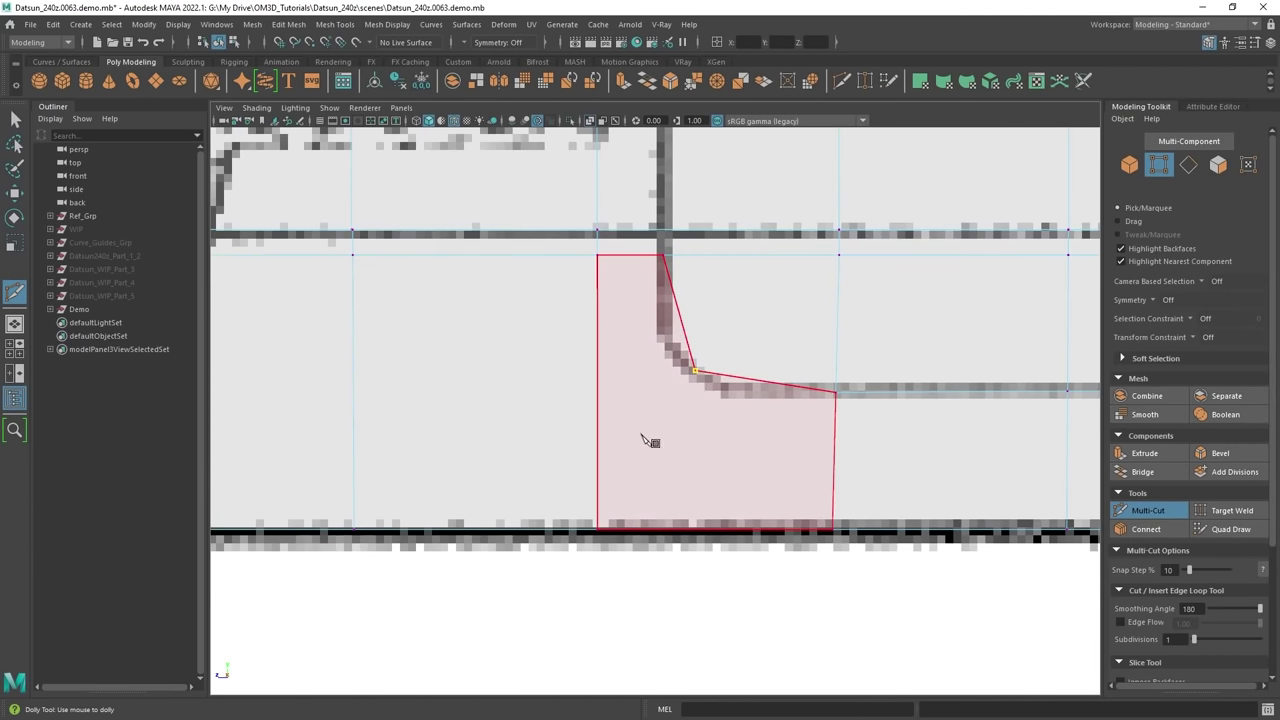
{"action": "left_click", "coordinate": [597, 530]}
{"action": "right_click", "coordinate": [697, 450]}
Inspect the new faces around the door's lower front corner and along its bottom panel line.
{"action": "middle_click_drag", "start_coordinate": [782, 395], "coordinate": [771, 400], "text": "alt"}
{"action": "key", "text": "q"}
{"action": "right_click_drag", "start_coordinate": [658, 312], "coordinate": [650, 353]}
{"action": "left_click", "coordinate": [617, 366]}
{"action": "left_click", "coordinate": [719, 427]}
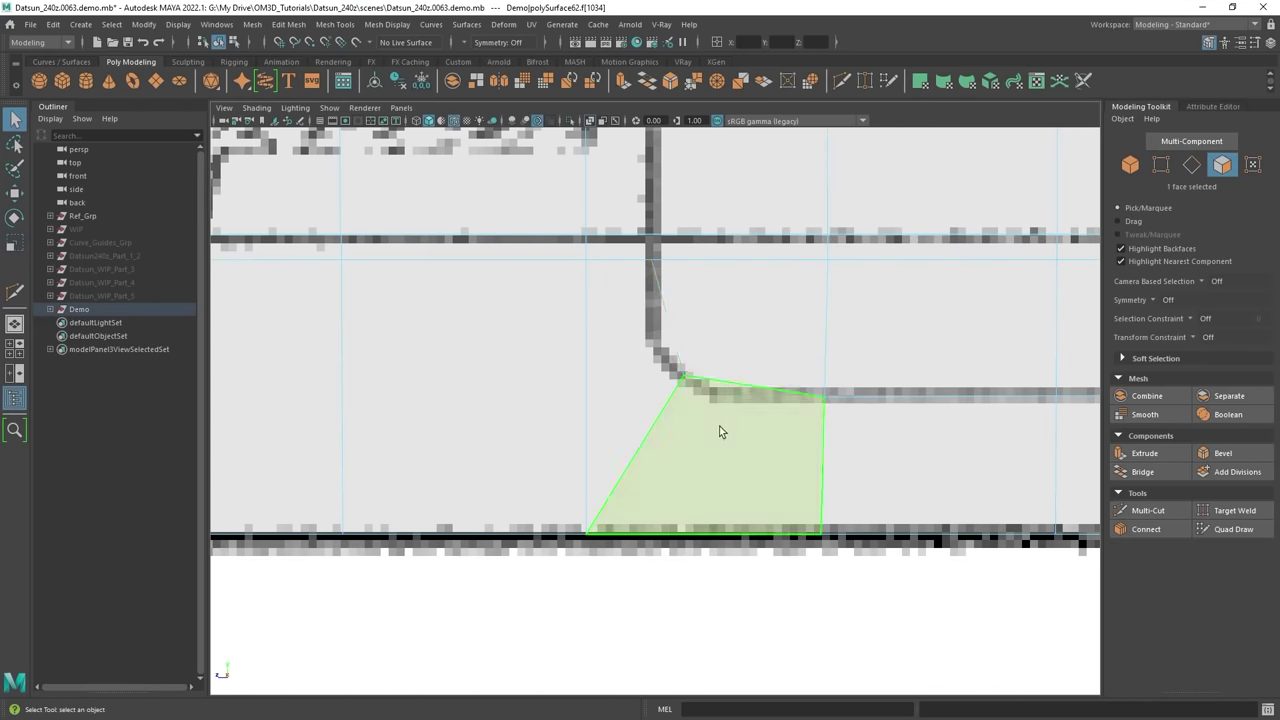
{"action": "left_click", "coordinate": [738, 332]}
{"action": "scroll", "coordinate": [838, 407], "scroll_direction": "down", "scroll_amount": 2}
{"action": "middle_click_drag", "start_coordinate": [860, 407], "coordinate": [500, 410], "text": "alt"}
{"action": "scroll", "coordinate": [889, 414], "scroll_direction": "down", "scroll_amount": 6}
{"action": "middle_click_drag", "start_coordinate": [816, 414], "coordinate": [480, 436], "text": "alt"}
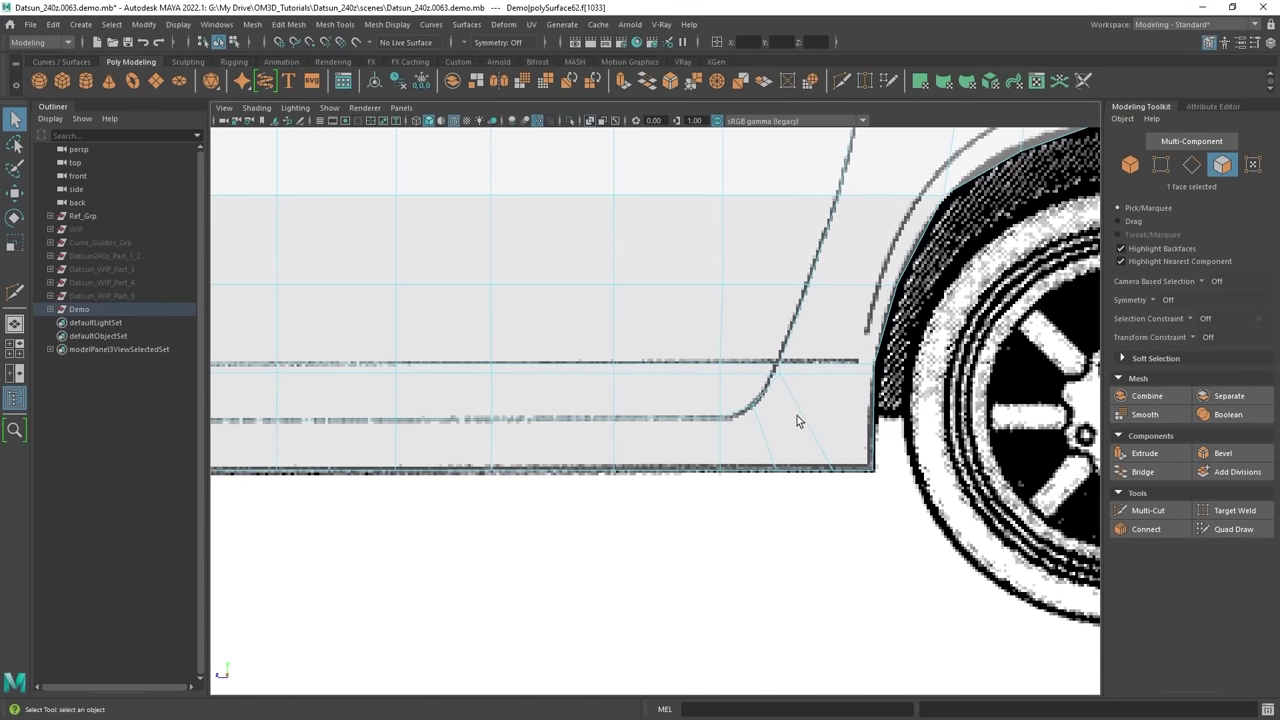
{"action": "middle_click_drag", "start_coordinate": [533, 390], "coordinate": [937, 411], "text": "alt"}
{"action": "middle_click_drag", "start_coordinate": [521, 371], "coordinate": [789, 403], "text": "alt"}
Examine the edge flow at the door's upper front corner and windshield pillar base against the blueprint.
{"action": "middle_click_drag", "start_coordinate": [731, 212], "coordinate": [745, 369], "text": "alt"}
{"action": "scroll", "coordinate": [692, 295], "scroll_direction": "up", "scroll_amount": 1}
{"action": "middle_click_drag", "start_coordinate": [714, 259], "coordinate": [593, 407], "text": "alt"}
{"action": "scroll", "coordinate": [594, 407], "scroll_direction": "up", "scroll_amount": 3}
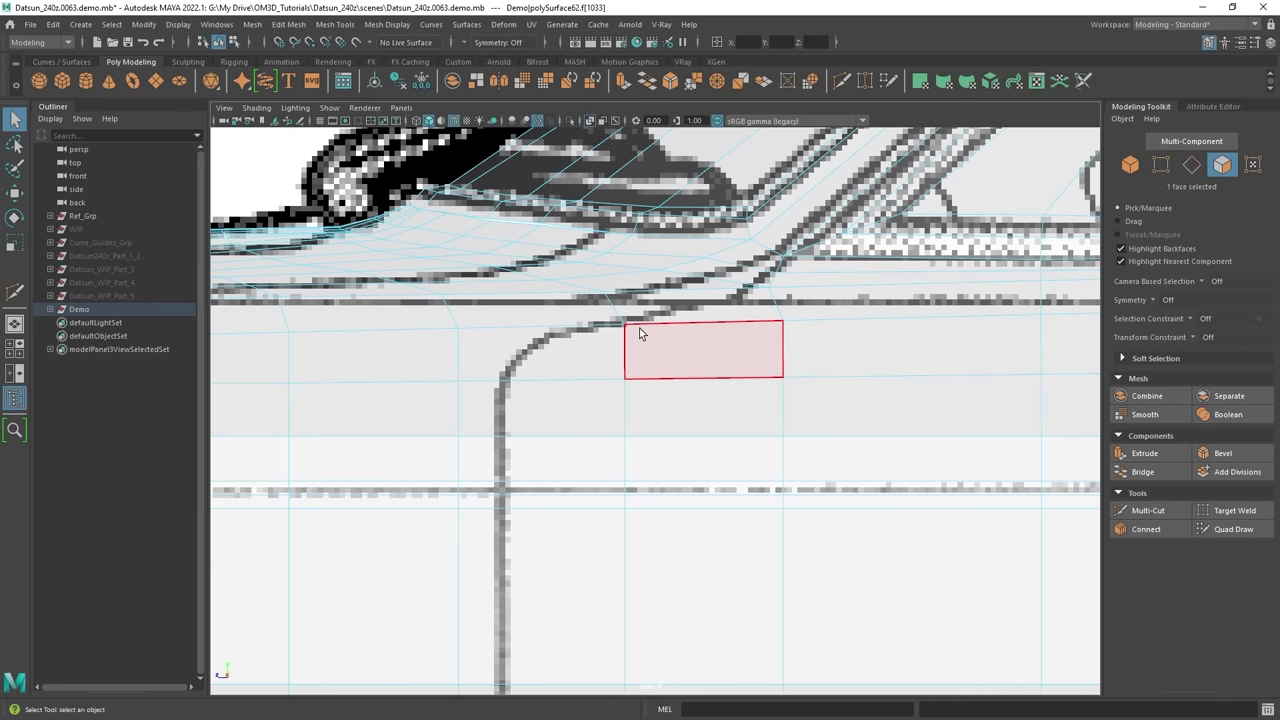
{"action": "middle_click_drag", "start_coordinate": [683, 352], "coordinate": [594, 323], "text": "alt"}
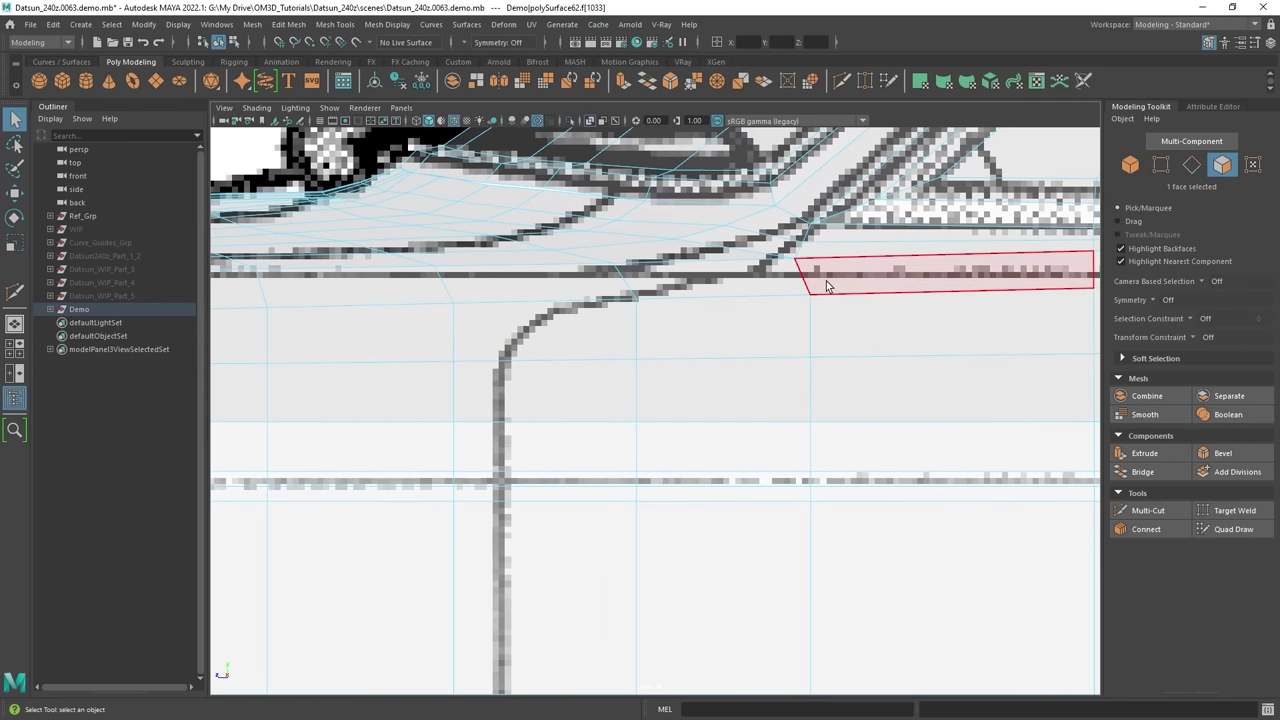
{"action": "left_click_drag", "start_coordinate": [553, 342], "coordinate": [546, 339], "text": "alt"}
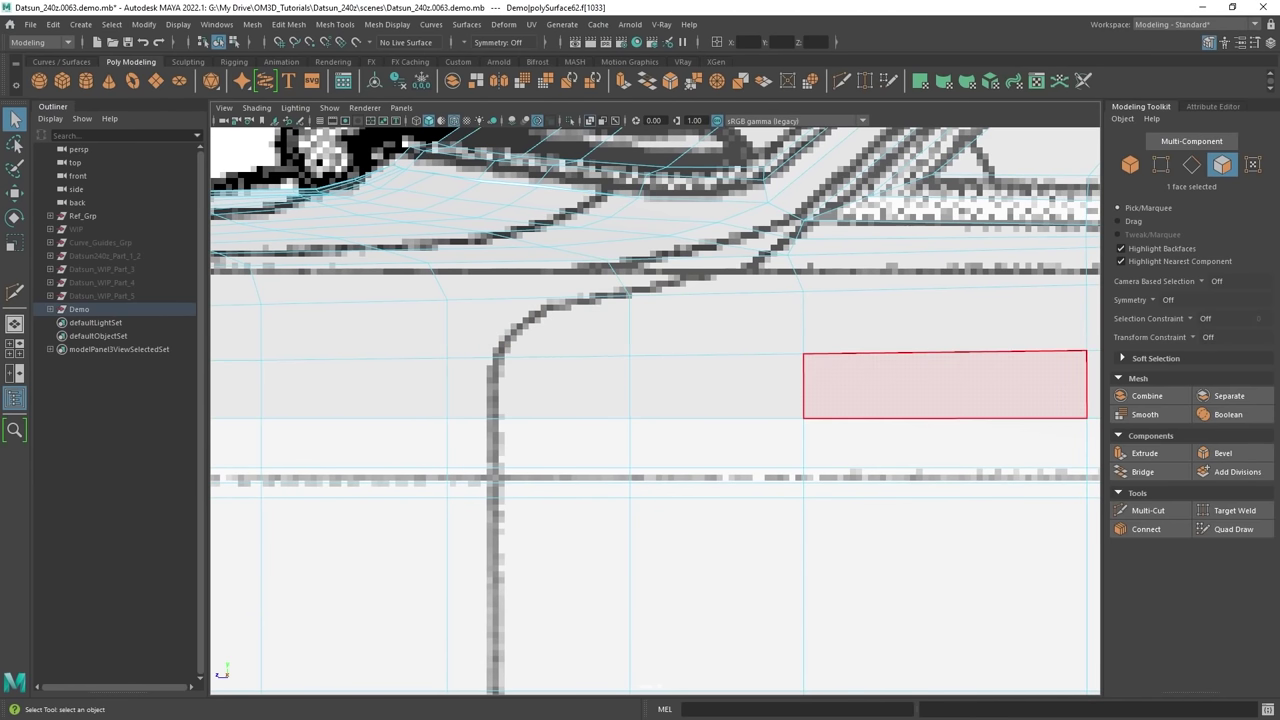
{"action": "middle_click_drag", "start_coordinate": [753, 375], "coordinate": [748, 379], "text": "alt"}
{"action": "scroll", "coordinate": [748, 379], "scroll_direction": "up", "scroll_amount": 1}
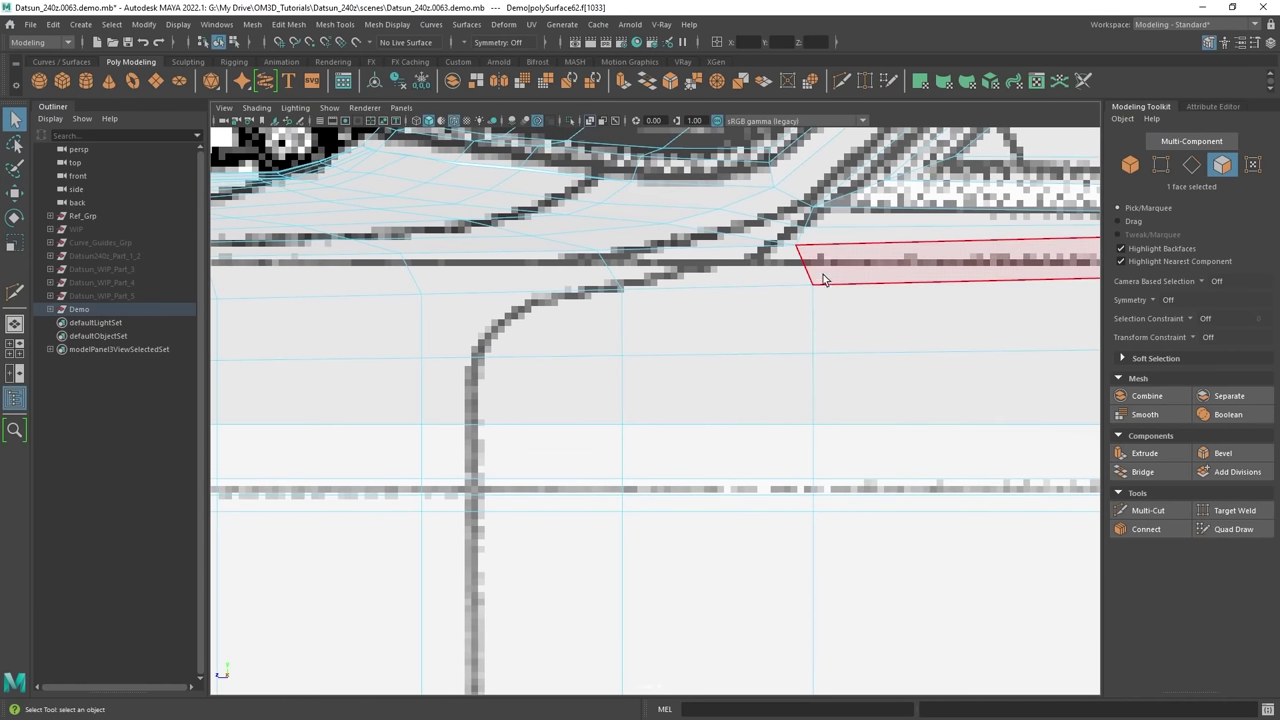
Move the vertices at the windshield pillar base onto the blueprint's door panel line.
{"action": "right_click_drag", "start_coordinate": [815, 237], "coordinate": [792, 238]}
{"action": "middle_click_drag", "start_coordinate": [792, 238], "coordinate": [733, 281], "text": "alt"}
{"action": "scroll", "coordinate": [750, 281], "scroll_direction": "up", "scroll_amount": 1}
{"action": "left_click", "coordinate": [752, 280]}
{"action": "key", "text": "w"}
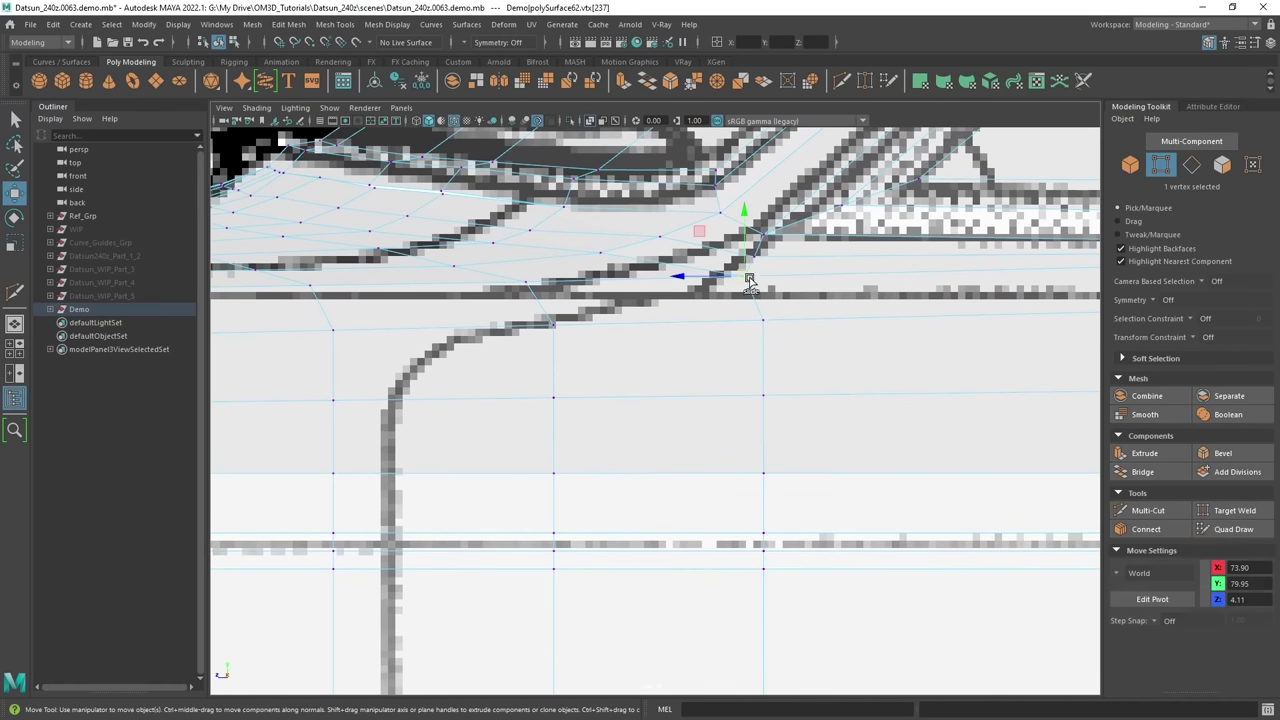
{"action": "left_click_drag", "start_coordinate": [748, 279], "coordinate": [737, 254]}
{"action": "left_click", "coordinate": [757, 256]}
{"action": "scroll", "coordinate": [706, 268], "scroll_direction": "up", "scroll_amount": 1}
{"action": "middle_click_drag", "start_coordinate": [740, 254], "coordinate": [773, 258], "text": "alt"}
{"action": "scroll", "coordinate": [773, 258], "scroll_direction": "up", "scroll_amount": 1}
{"action": "scroll", "coordinate": [801, 247], "scroll_direction": "down", "scroll_amount": 2}
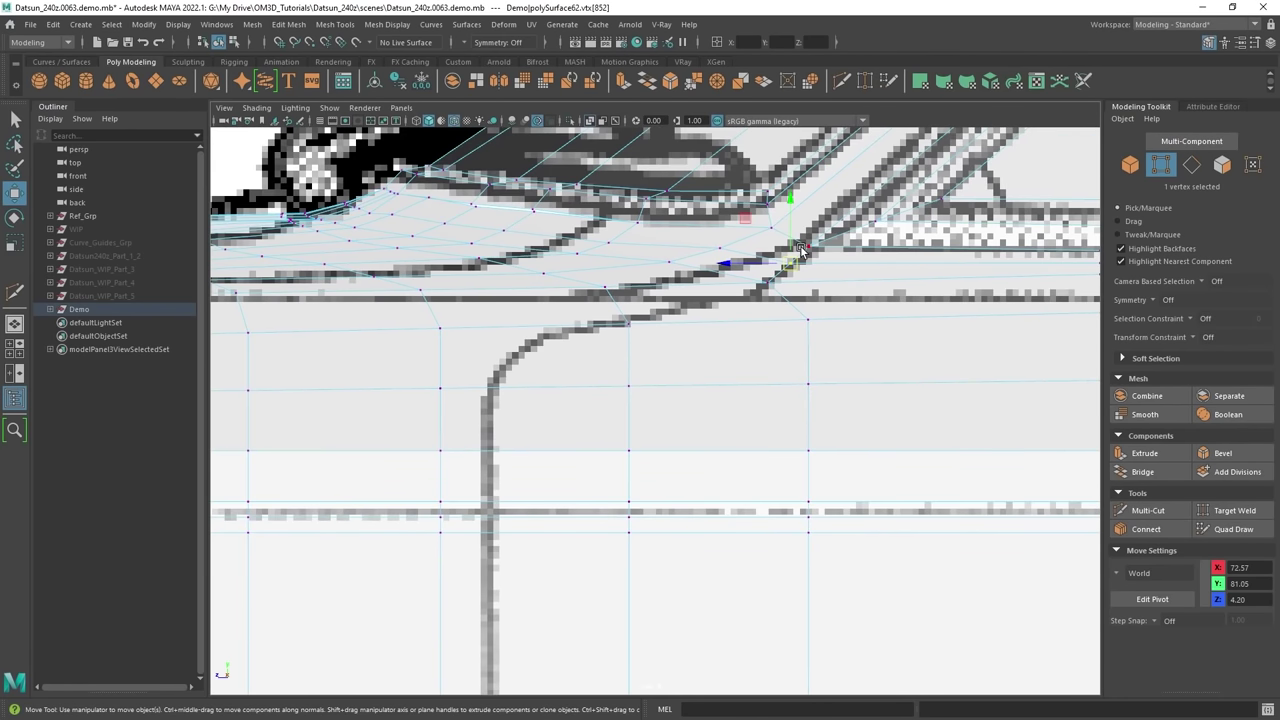
Cut from the pillar base vertex along the door's upper front corner curve down to the first edge crossing the vertical front line.
{"action": "right_click_drag", "start_coordinate": [708, 285], "coordinate": [632, 287], "text": "shift"}
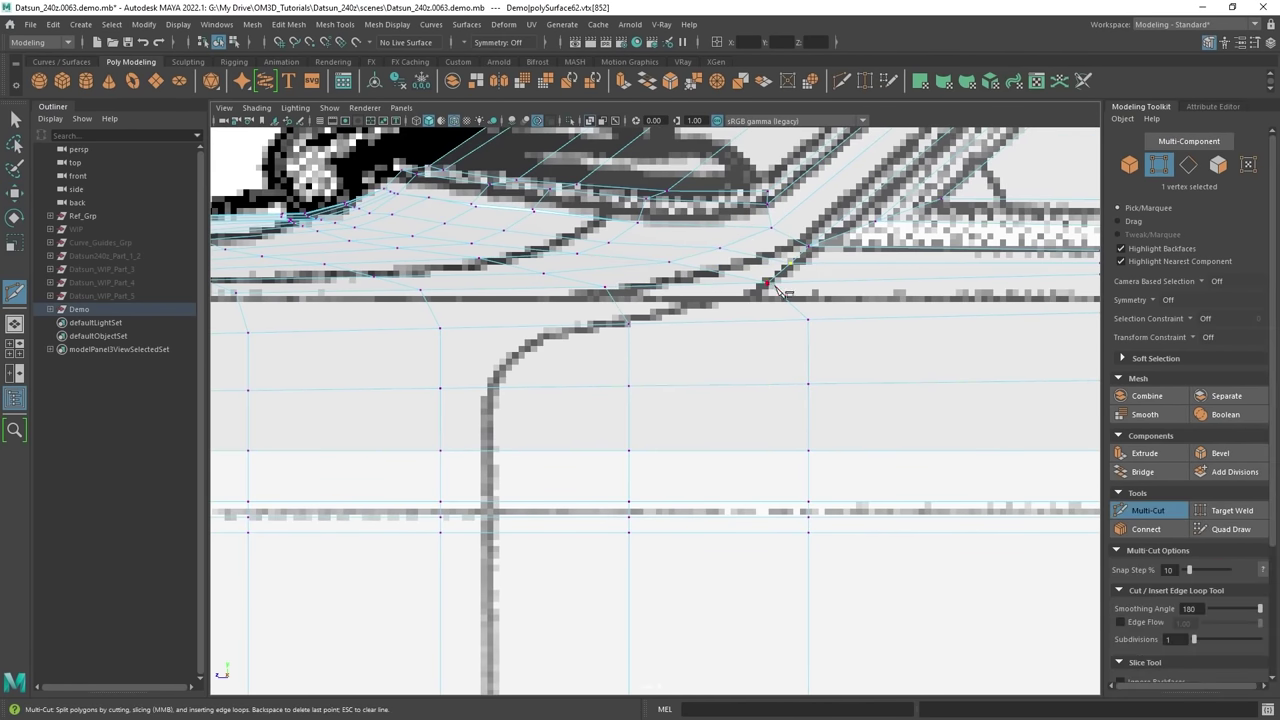
{"action": "scroll", "coordinate": [664, 318], "scroll_direction": "up", "scroll_amount": 2}
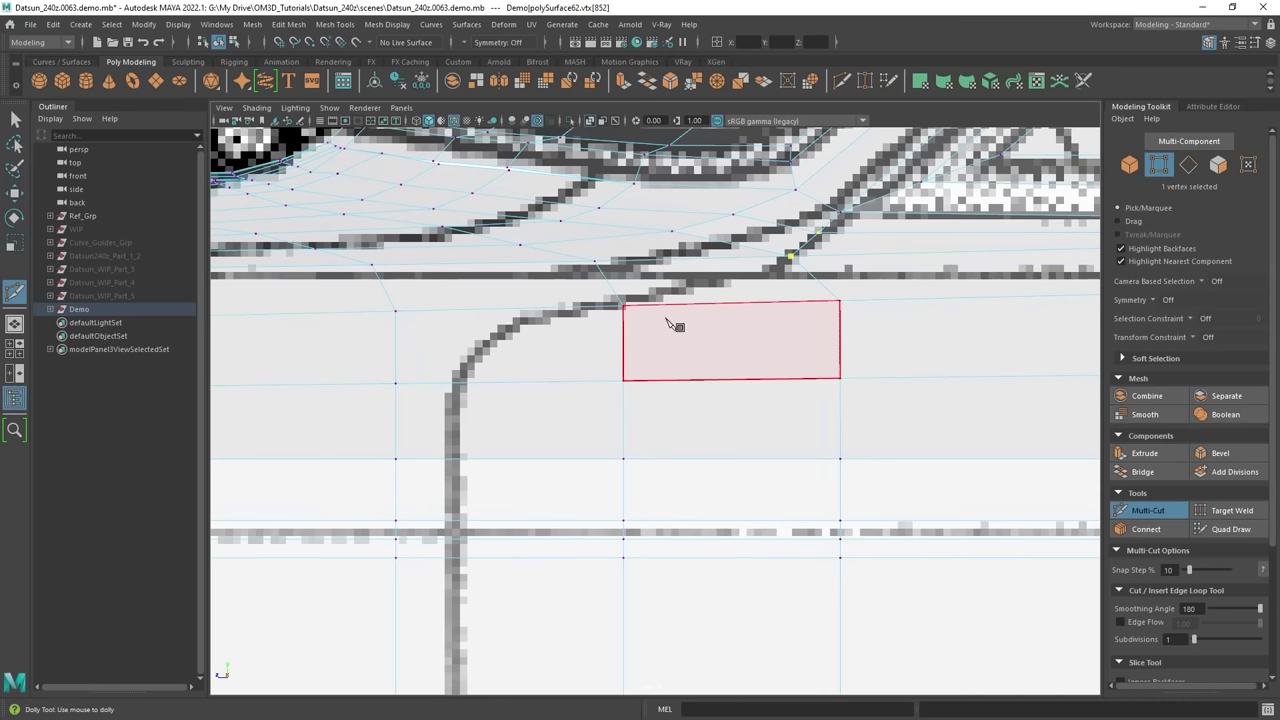
{"action": "left_click", "coordinate": [790, 257]}
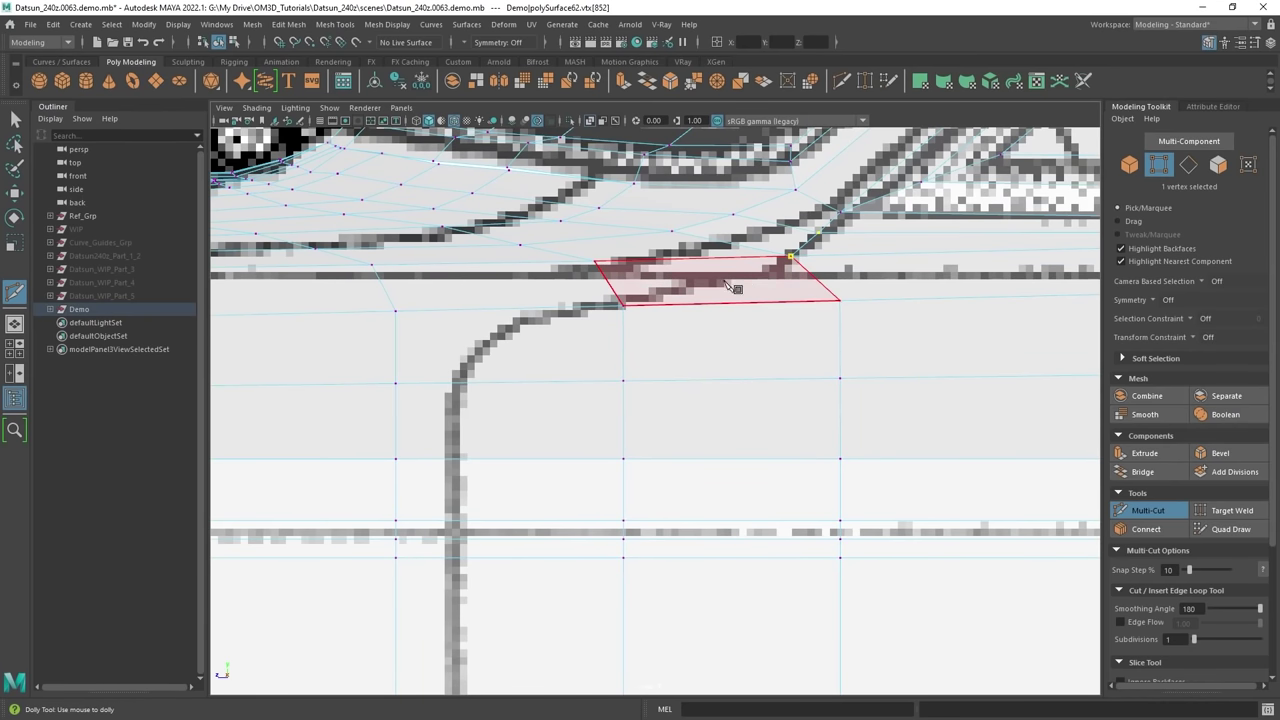
{"action": "left_click", "coordinate": [624, 305]}
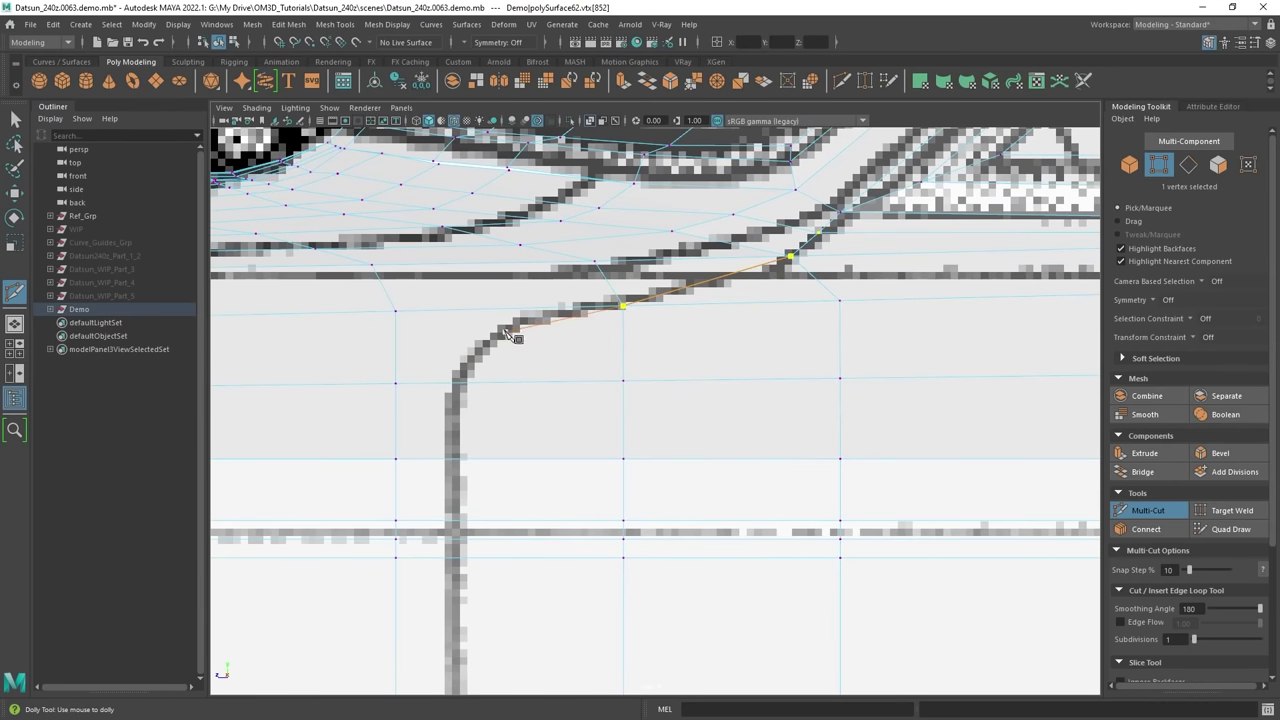
{"action": "middle_click_drag", "start_coordinate": [512, 333], "coordinate": [552, 314], "text": "alt"}
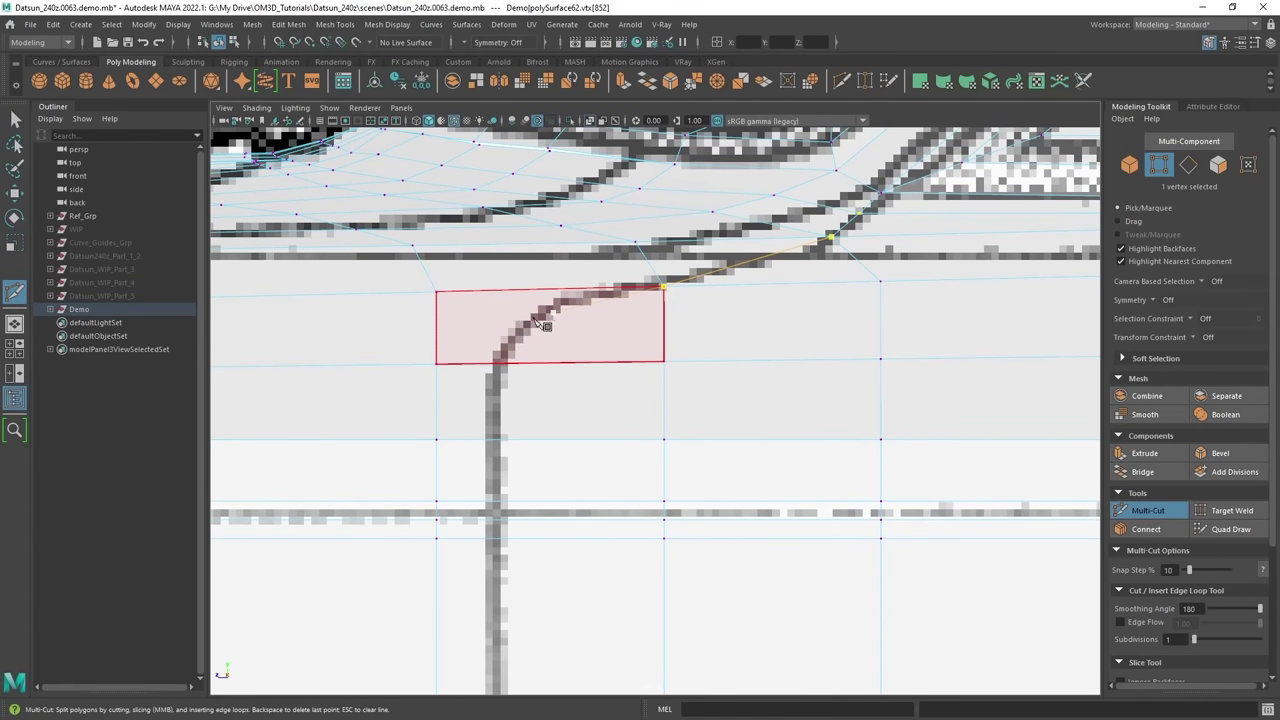
{"action": "left_click", "coordinate": [498, 365]}
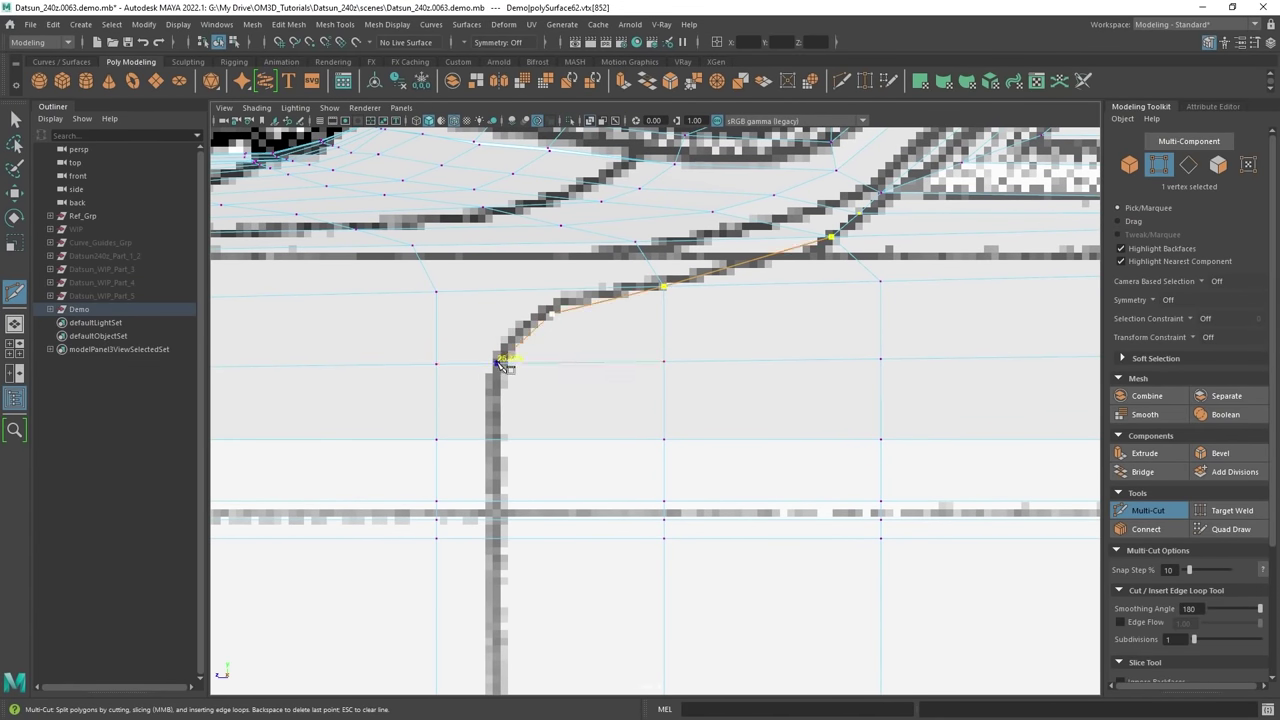
{"action": "middle_click_drag", "start_coordinate": [563, 402], "coordinate": [647, 348], "text": "alt"}
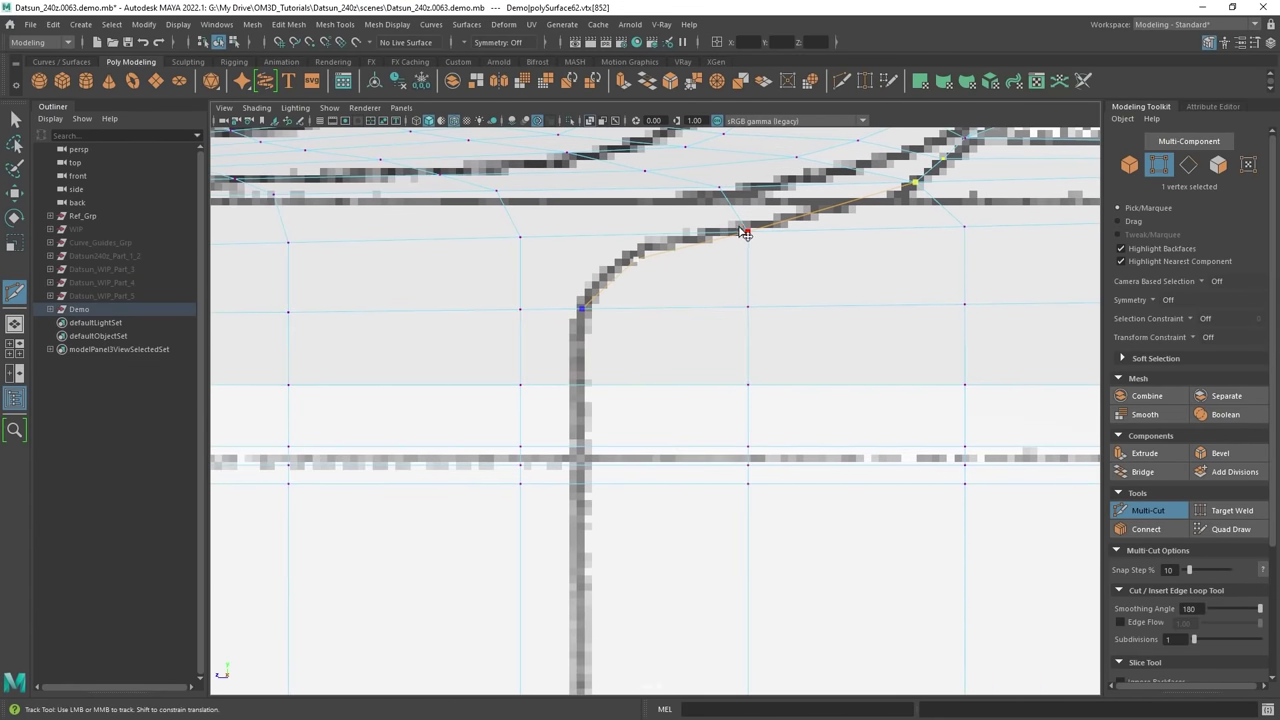
{"action": "right_click", "coordinate": [652, 363]}
{"action": "middle_click_drag", "start_coordinate": [654, 363], "coordinate": [678, 232], "text": "alt"}
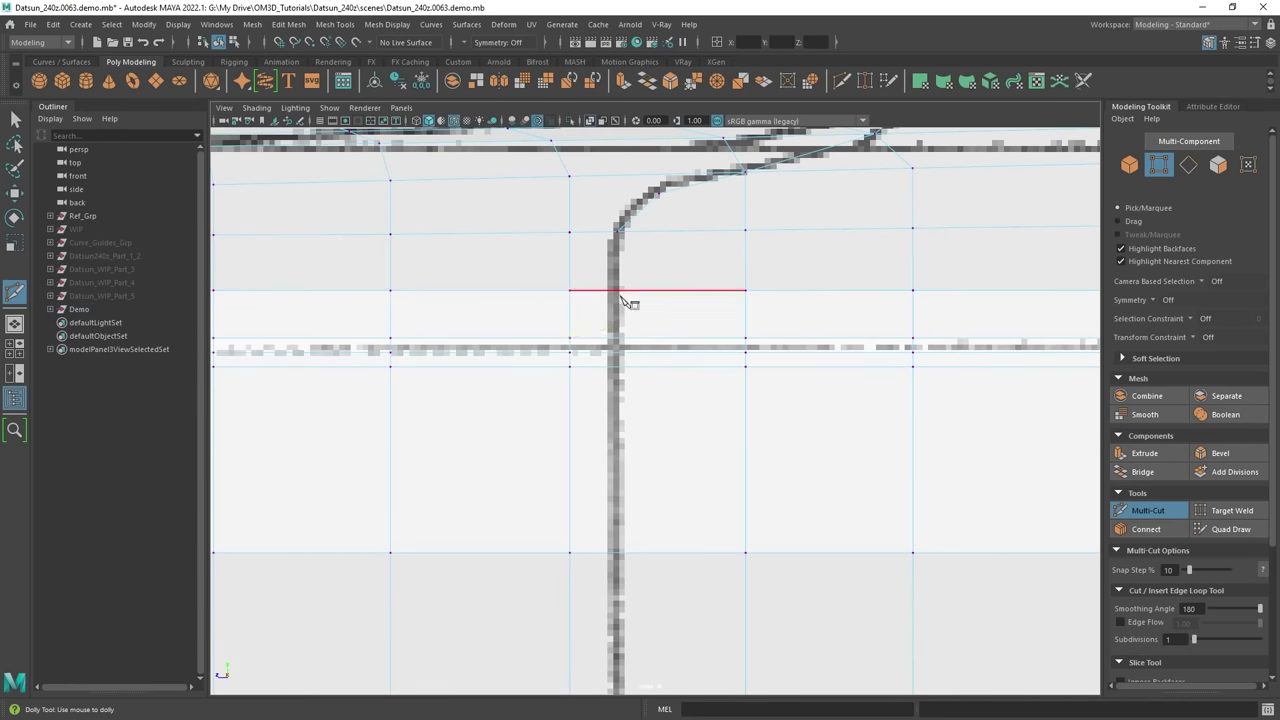
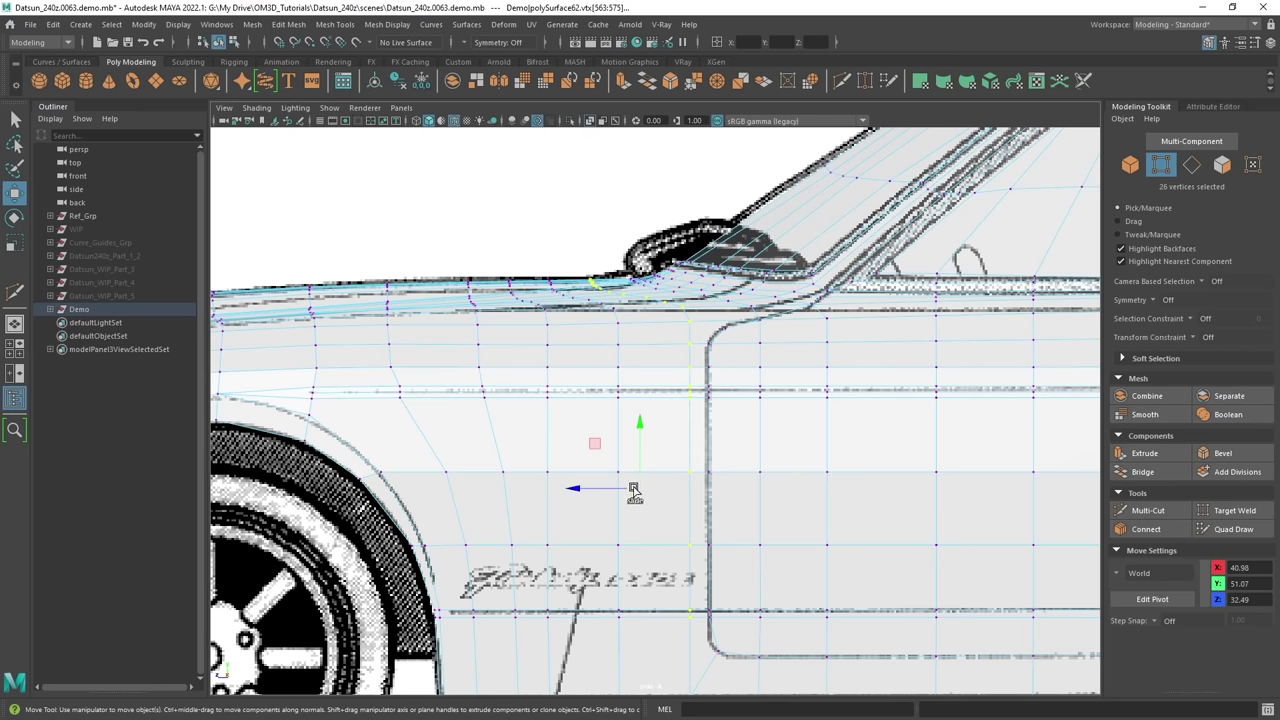
Move the vertical vertex row just ahead of the door's front line forward to about Z 34.12.
{"action": "left_click_drag", "start_coordinate": [633, 490], "coordinate": [623, 490]}
{"action": "middle_click_drag", "start_coordinate": [723, 301], "coordinate": [663, 360], "text": "alt"}
{"action": "scroll", "coordinate": [661, 358], "scroll_direction": "up", "scroll_amount": 6}
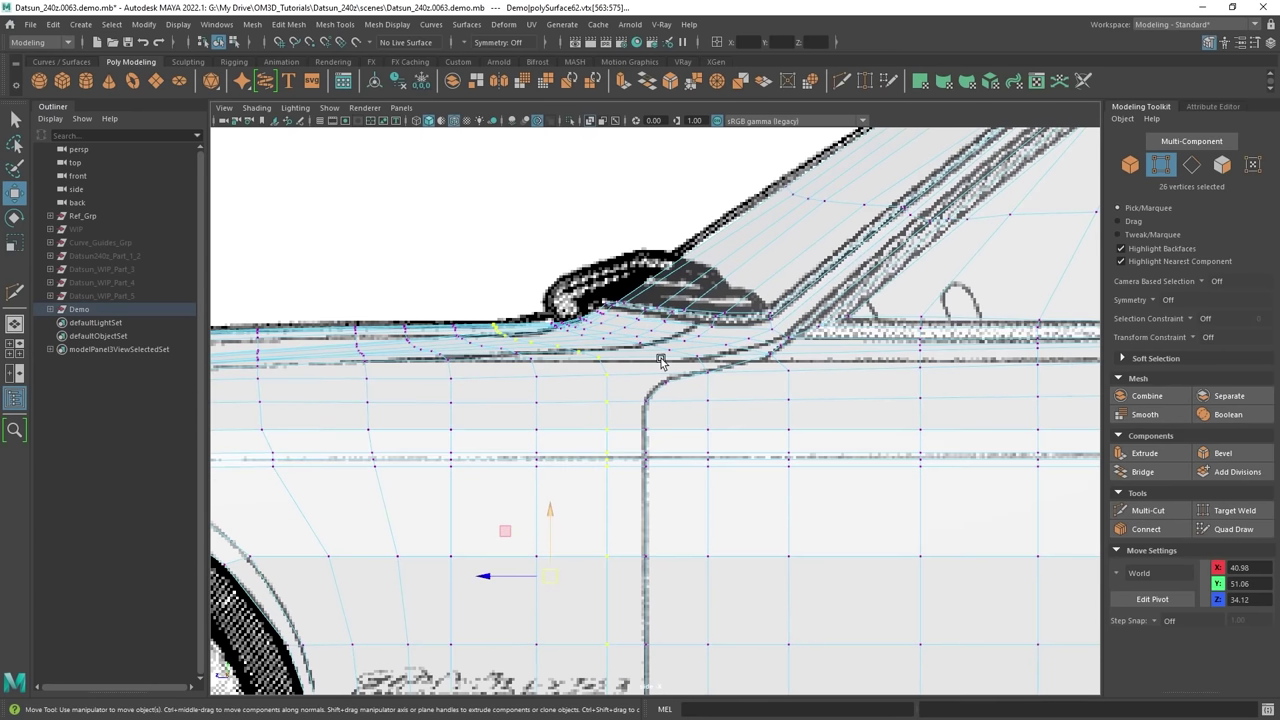
Insert an edge loop across the hood and cowl faces, ending just above the door's upper front corner curve.
{"action": "right_click_drag", "start_coordinate": [631, 284], "coordinate": [585, 283], "text": "shift"}
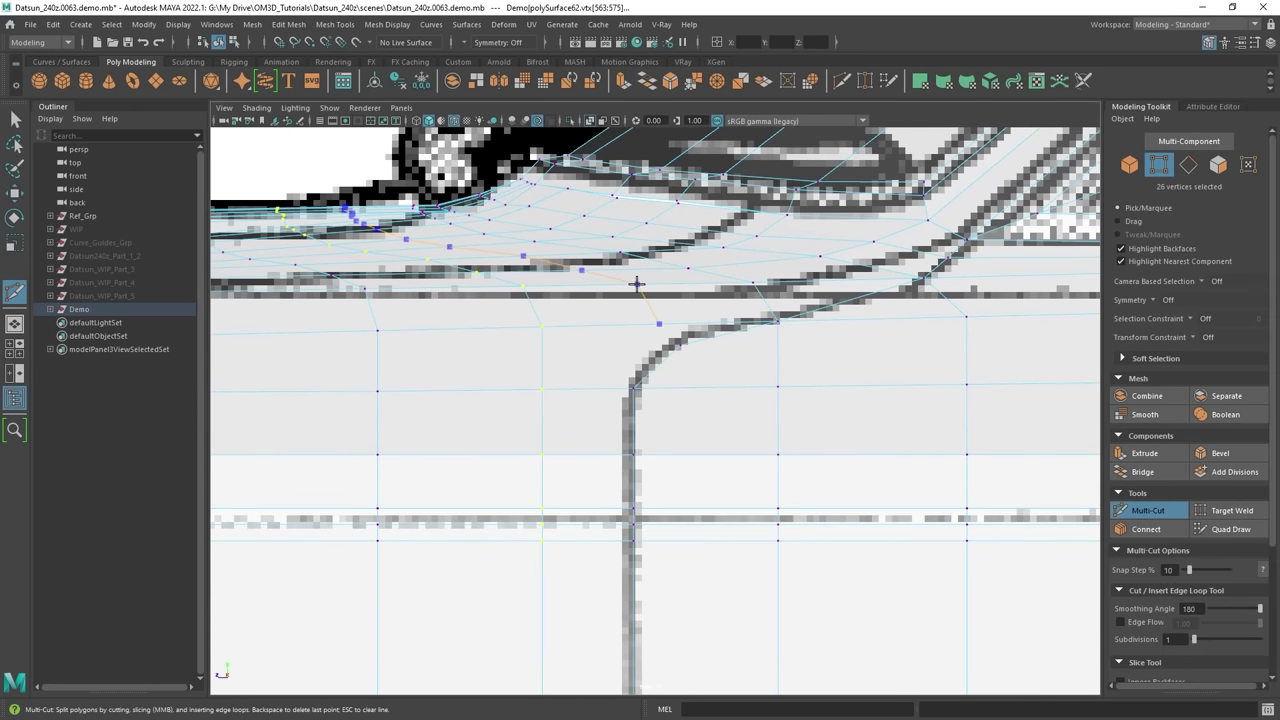
{"action": "left_click", "coordinate": [636, 284], "text": "ctrl"}
{"action": "middle_click_drag", "start_coordinate": [704, 304], "coordinate": [688, 328], "text": "alt"}
{"action": "scroll", "coordinate": [688, 328], "scroll_direction": "up", "scroll_amount": 4}
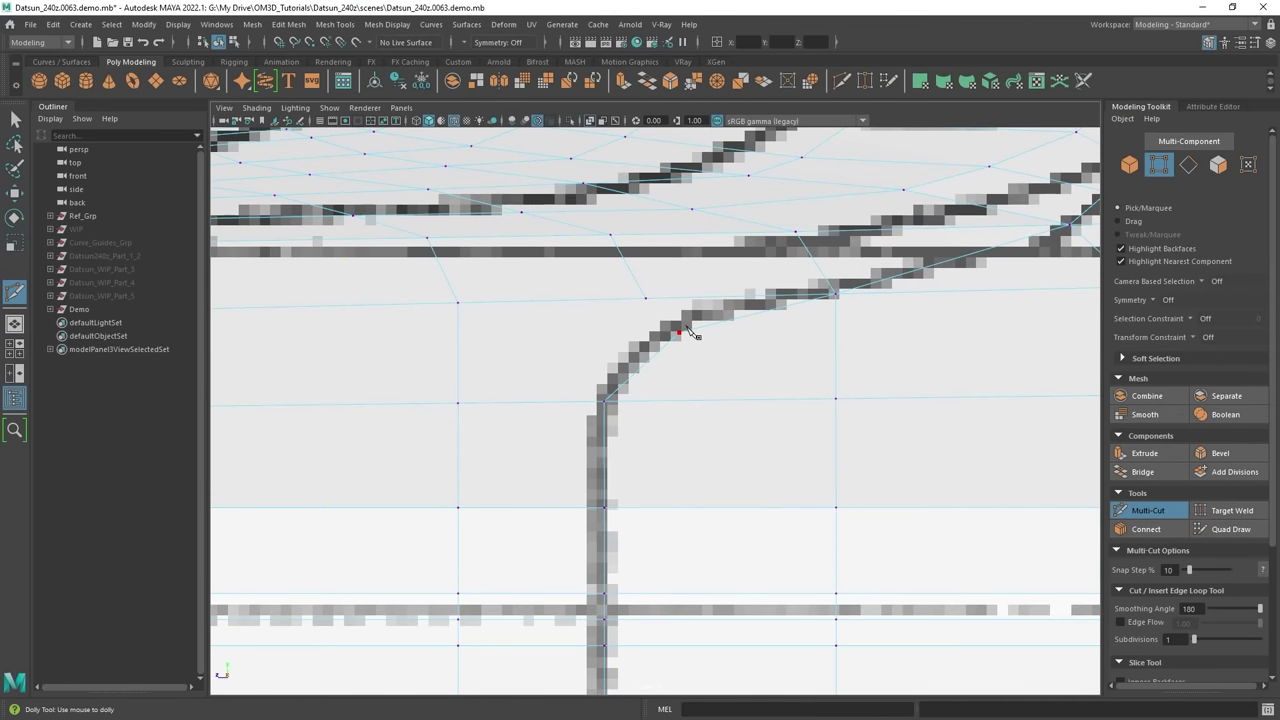
{"action": "key", "text": "q"}
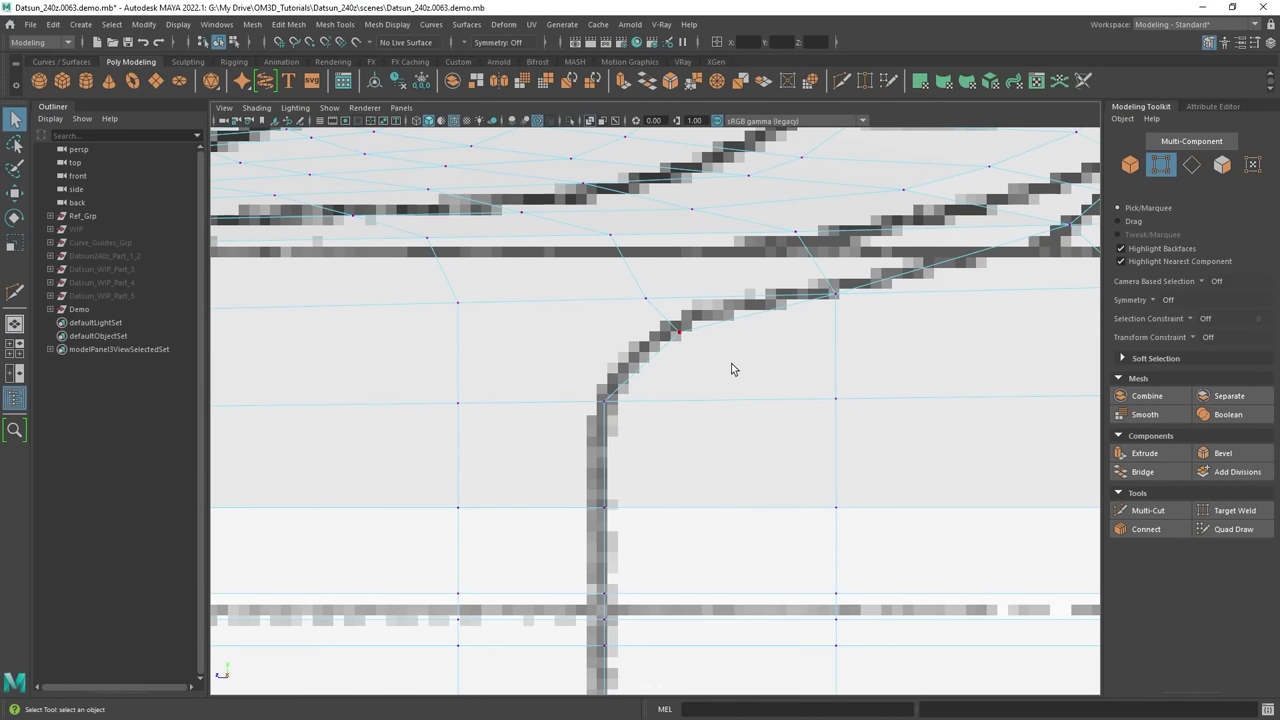
Highlight the edges along the door's upper front corner and front line to check them against the blueprint.
{"action": "scroll", "coordinate": [738, 357], "scroll_direction": "down", "scroll_amount": 3}
{"action": "right_click_drag", "start_coordinate": [745, 350], "coordinate": [747, 303]}
{"action": "left_click", "coordinate": [826, 306]}
{"action": "scroll", "coordinate": [835, 318], "scroll_direction": "down", "scroll_amount": 2}
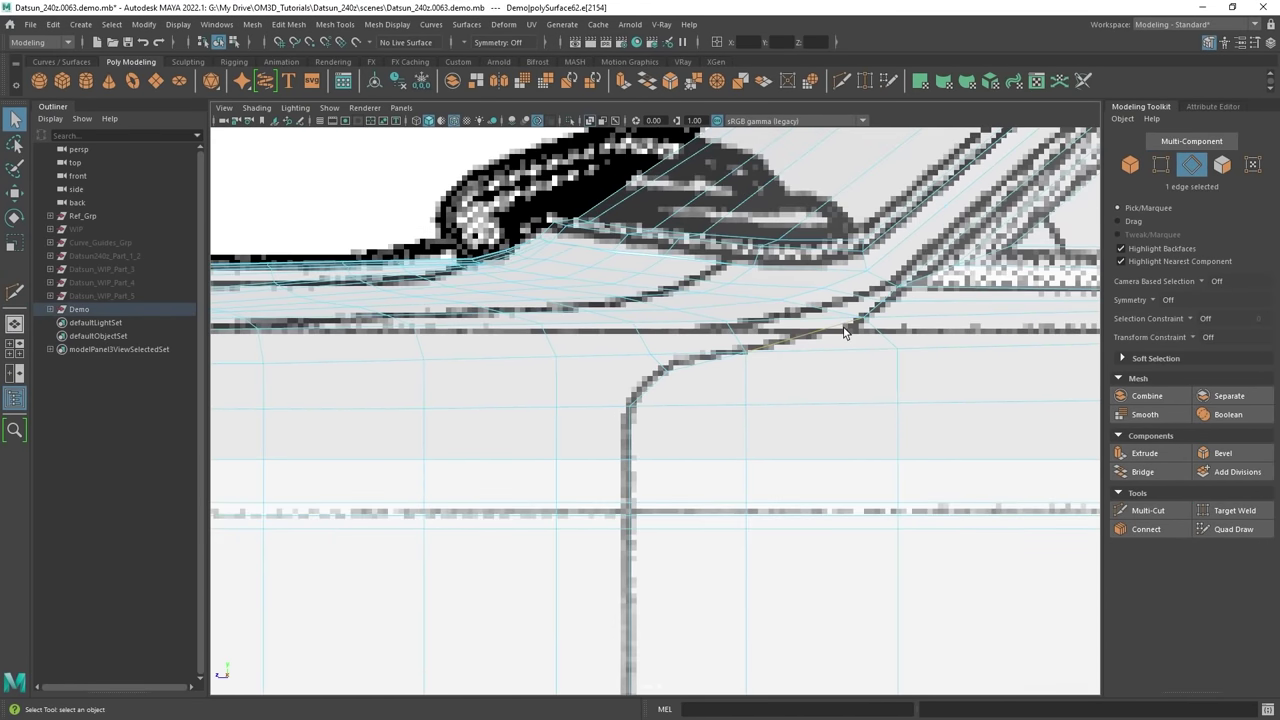
{"action": "middle_click_drag", "start_coordinate": [902, 305], "coordinate": [852, 313], "text": "alt"}
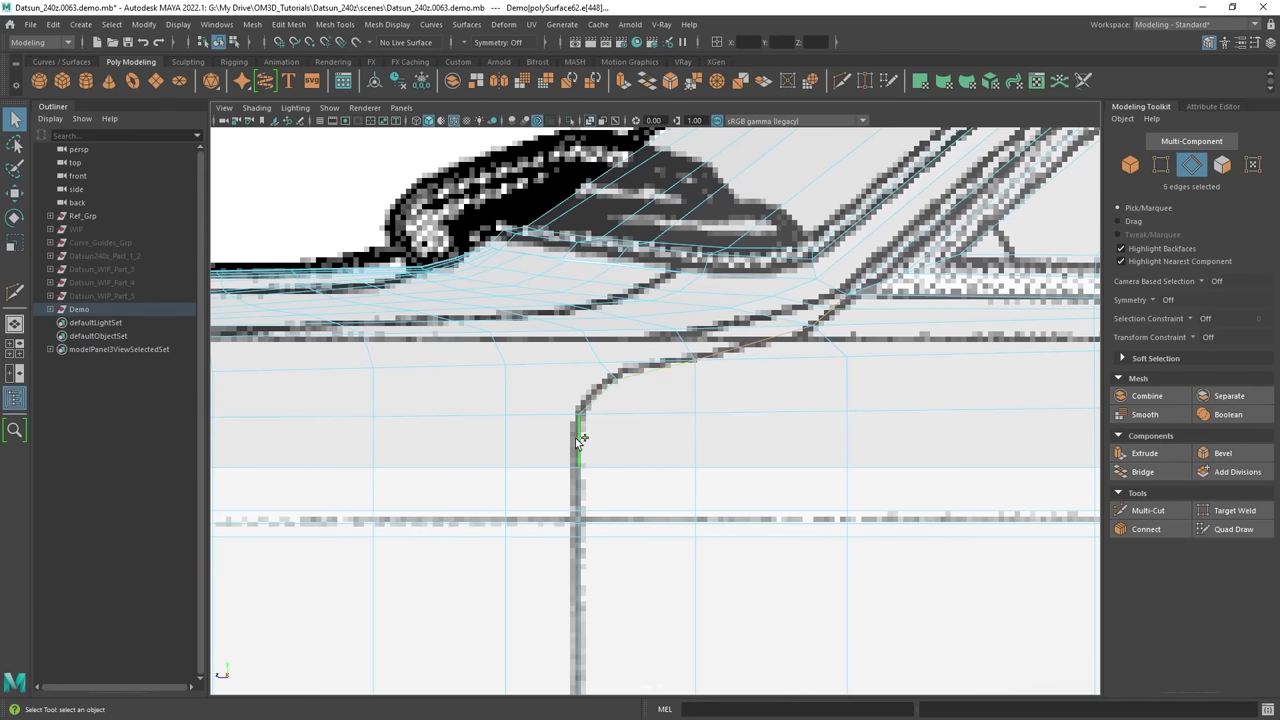
{"action": "middle_click_drag", "start_coordinate": [699, 436], "coordinate": [716, 402], "text": "alt"}
{"action": "scroll", "coordinate": [718, 384], "scroll_direction": "down", "scroll_amount": 2}
{"action": "scroll", "coordinate": [623, 399], "scroll_direction": "up", "scroll_amount": 4}
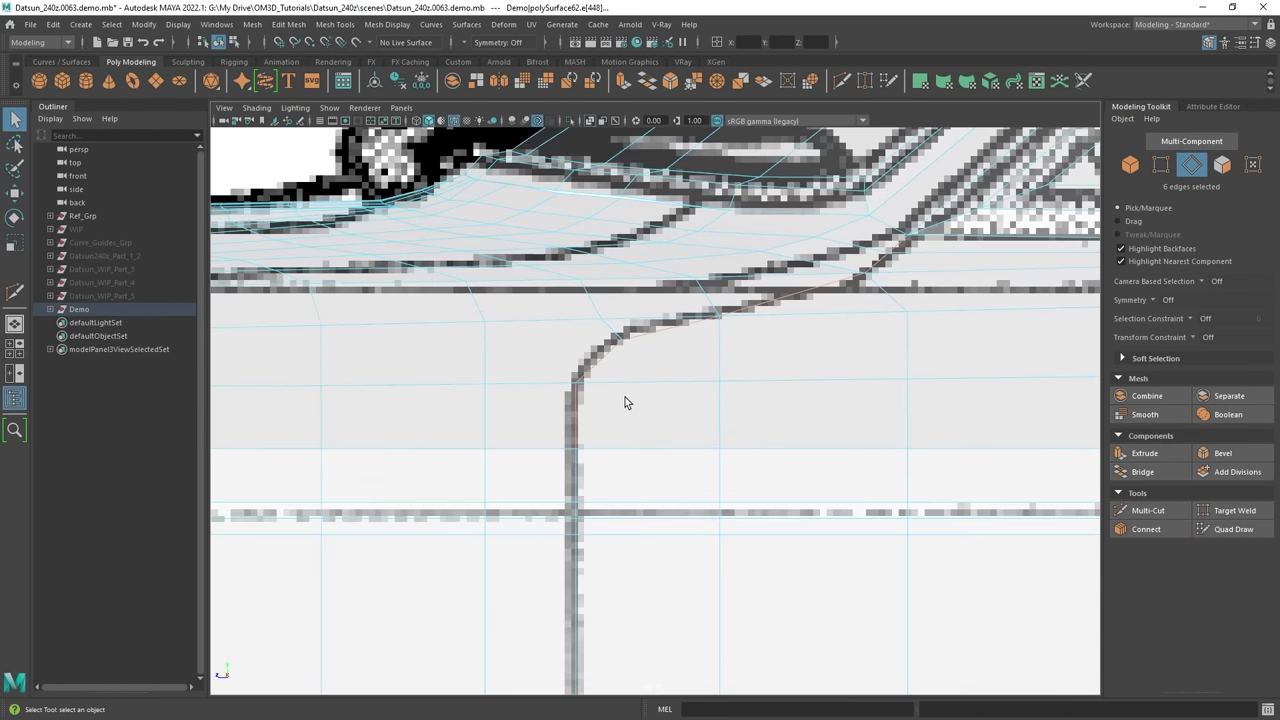
Highlight the face just ahead of the door's upper front corner curve and examine its shape.
{"action": "right_click_drag", "start_coordinate": [536, 323], "coordinate": [536, 360]}
{"action": "left_click", "coordinate": [536, 334]}
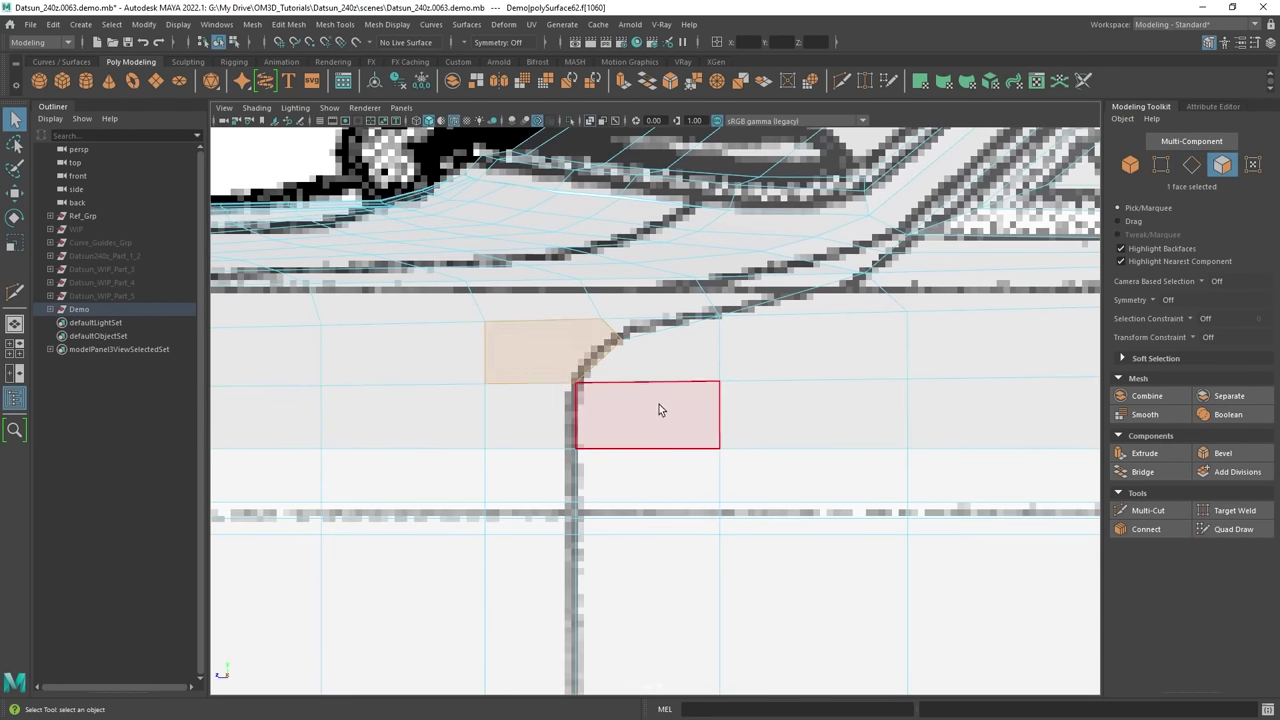
{"action": "middle_click_drag", "start_coordinate": [595, 380], "coordinate": [608, 380], "text": "alt"}
{"action": "scroll", "coordinate": [608, 380], "scroll_direction": "up", "scroll_amount": 2}
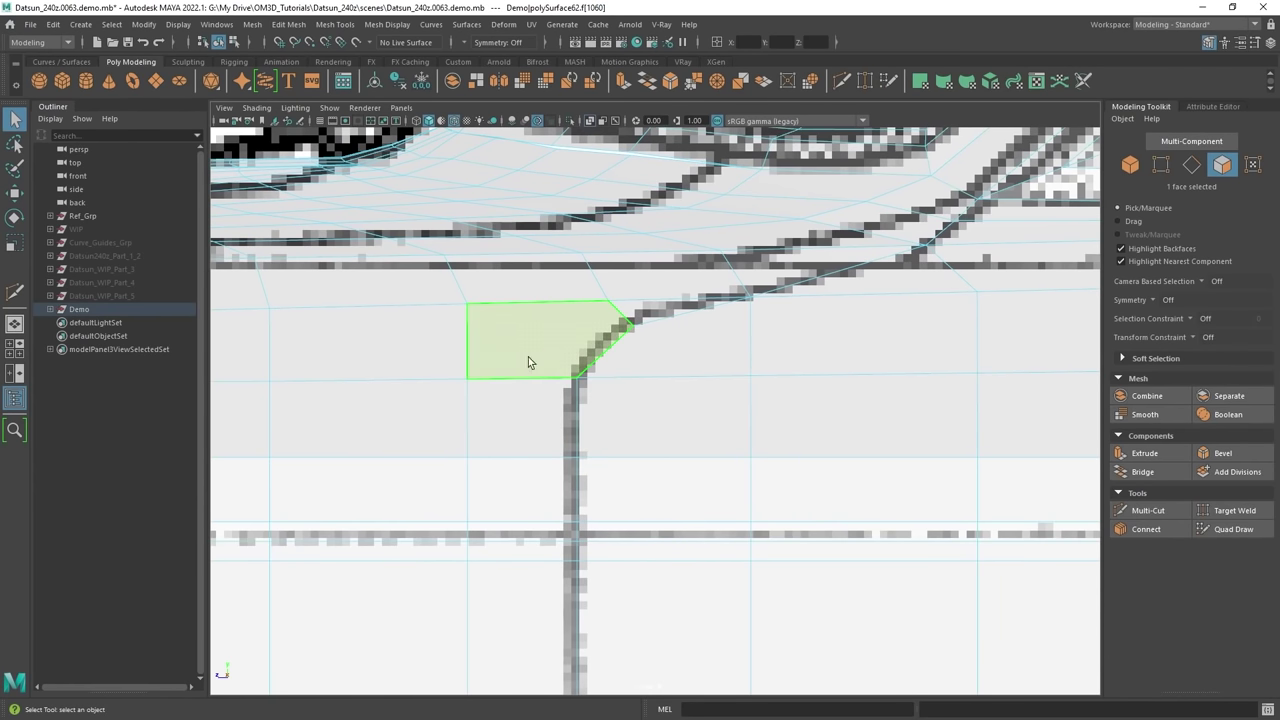
{"action": "middle_click_drag", "start_coordinate": [637, 303], "coordinate": [645, 315], "text": "alt"}
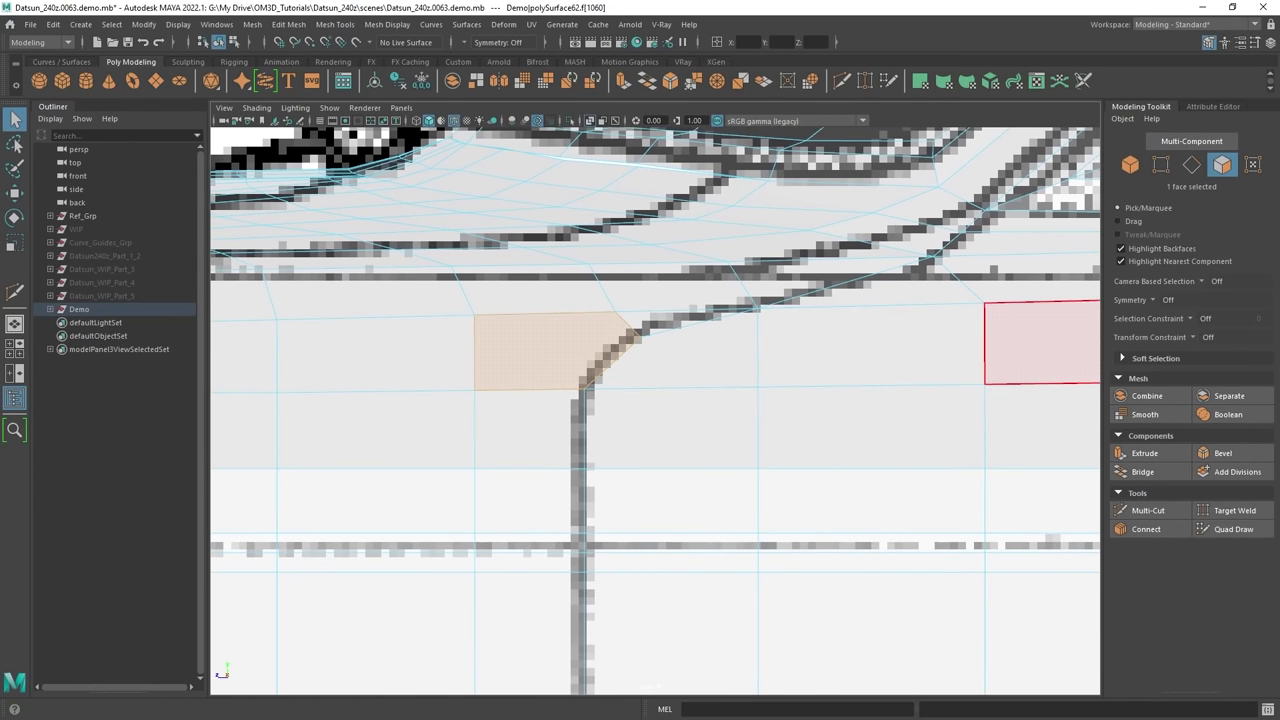
Target-weld the new loop's end vertex above the door's upper front corner onto the vertex on the corner curve.
{"action": "right_click_drag", "start_coordinate": [603, 299], "coordinate": [578, 289]}
{"action": "left_click", "coordinate": [614, 312]}
{"action": "right_click_drag", "start_coordinate": [449, 263], "coordinate": [376, 185], "text": "alt"}
{"action": "left_click", "coordinate": [376, 185]}
{"action": "scroll", "coordinate": [606, 297], "scroll_direction": "up", "scroll_amount": 5}
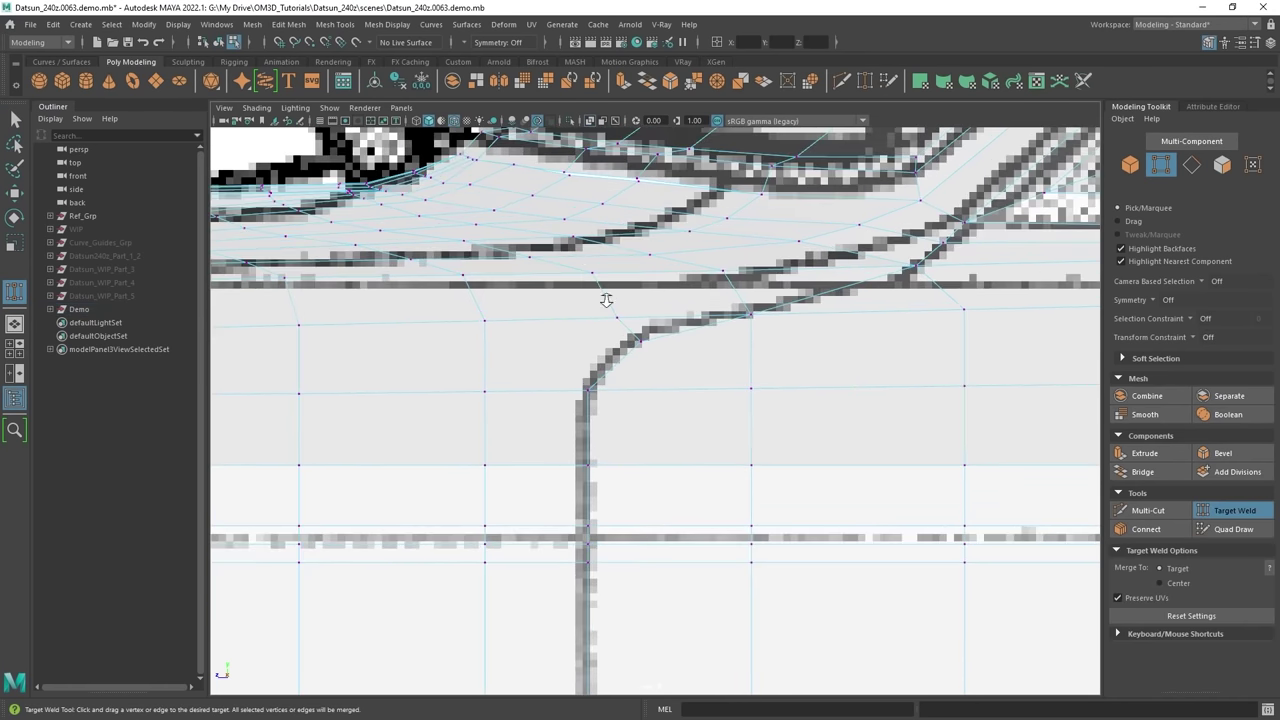
{"action": "left_click_drag", "start_coordinate": [635, 324], "coordinate": [622, 325]}
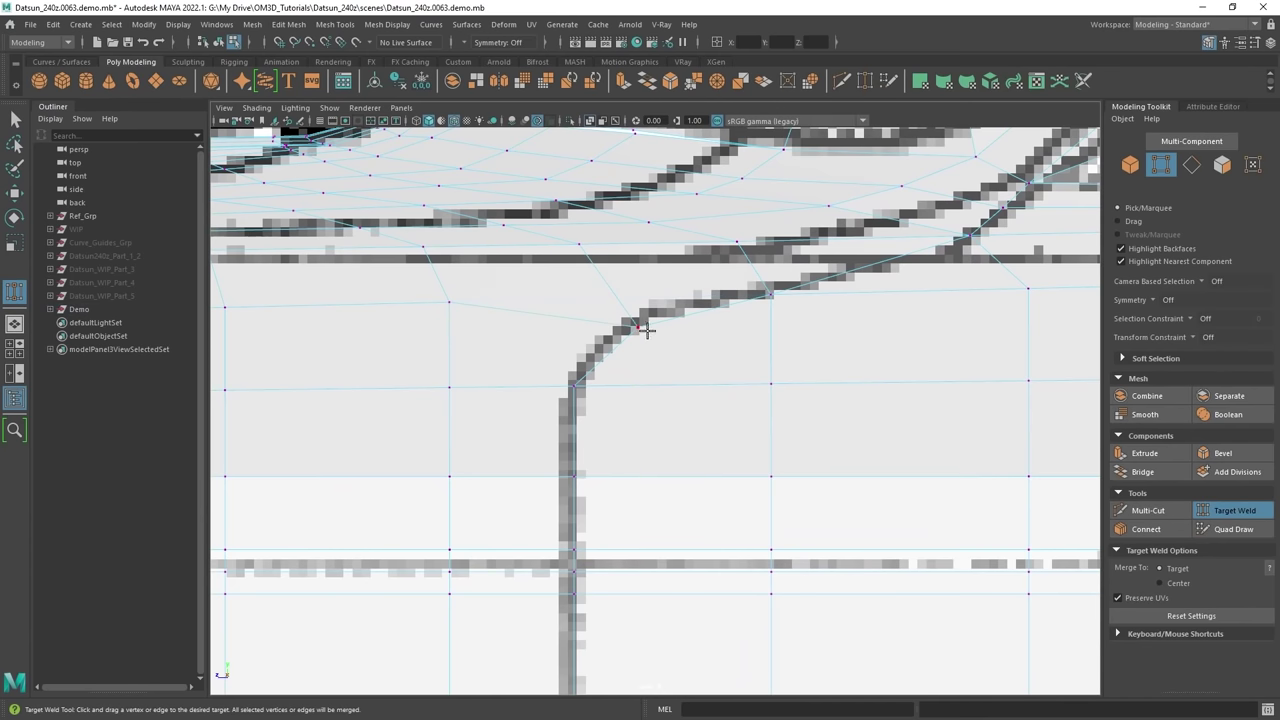
{"action": "scroll", "coordinate": [647, 330], "scroll_direction": "down", "scroll_amount": 4}
{"action": "key", "text": "q"}
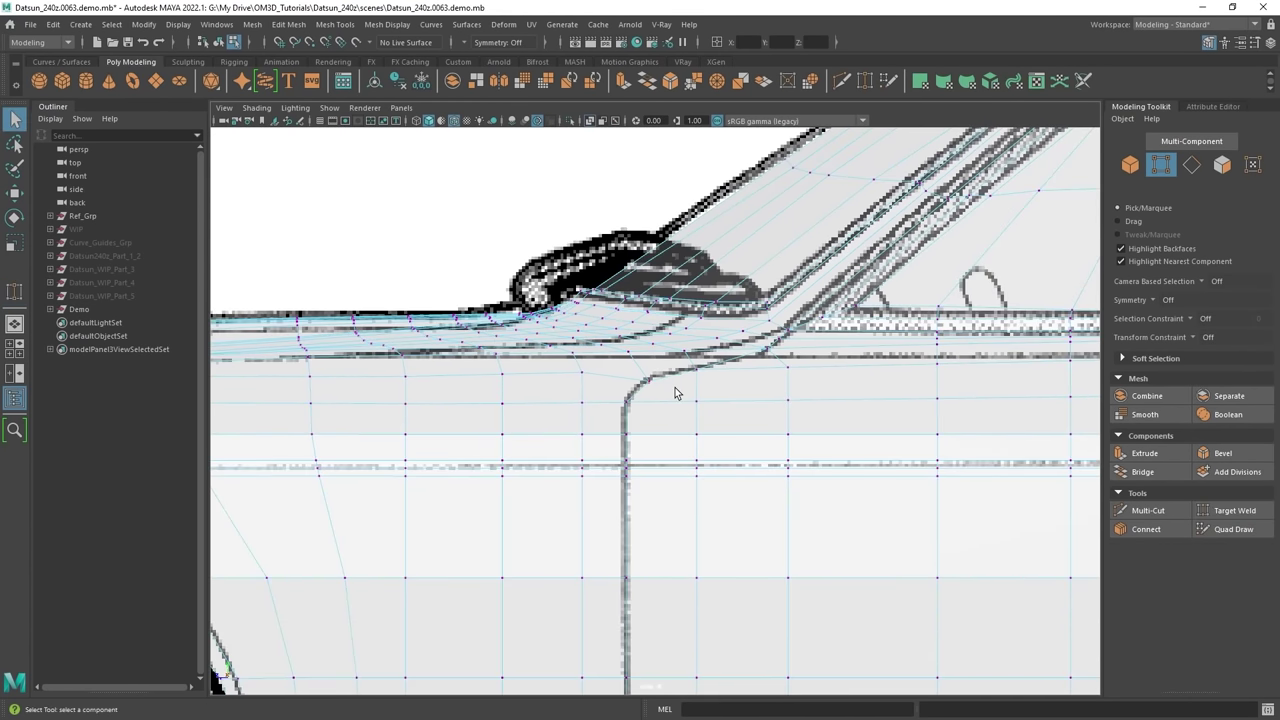
Examine the corner's edge flow, highlighting the edge loops below the side window and along the horizontal body line.
{"action": "right_click_drag", "start_coordinate": [675, 339], "coordinate": [675, 304]}
{"action": "right_click_drag", "start_coordinate": [672, 381], "coordinate": [732, 379], "text": "alt"}
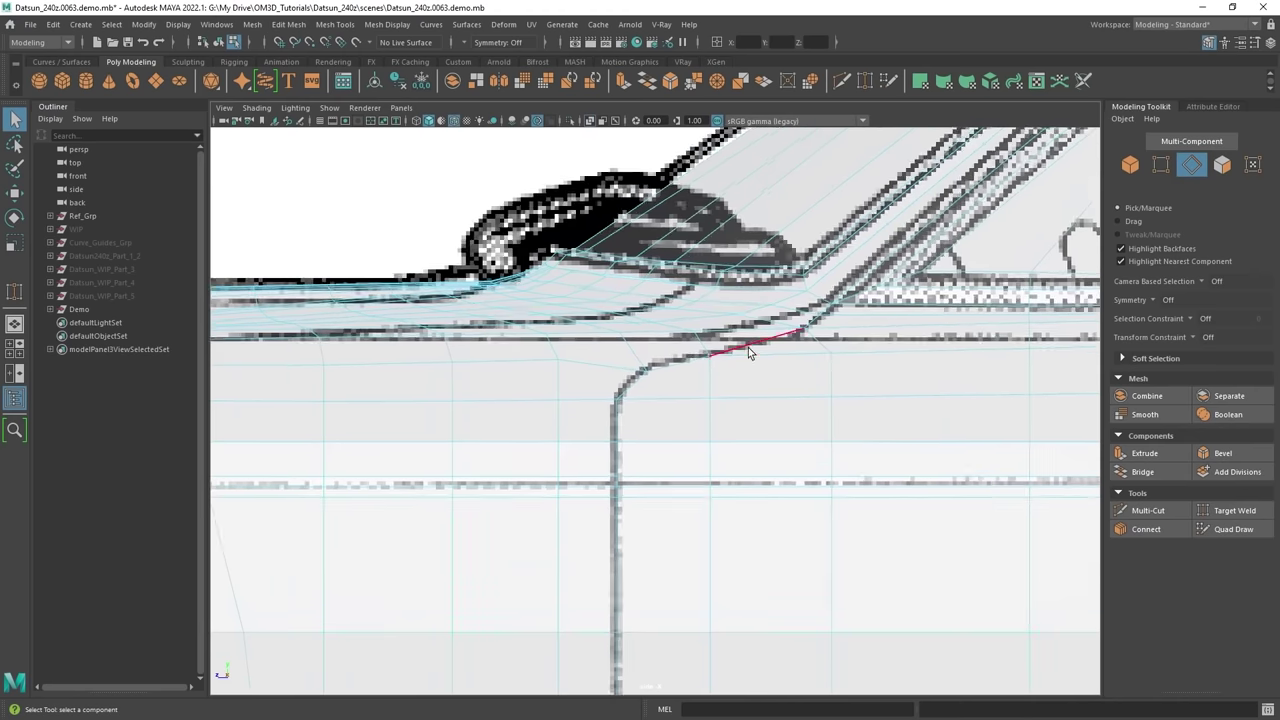
{"action": "scroll", "coordinate": [775, 335], "scroll_direction": "up", "scroll_amount": 2}
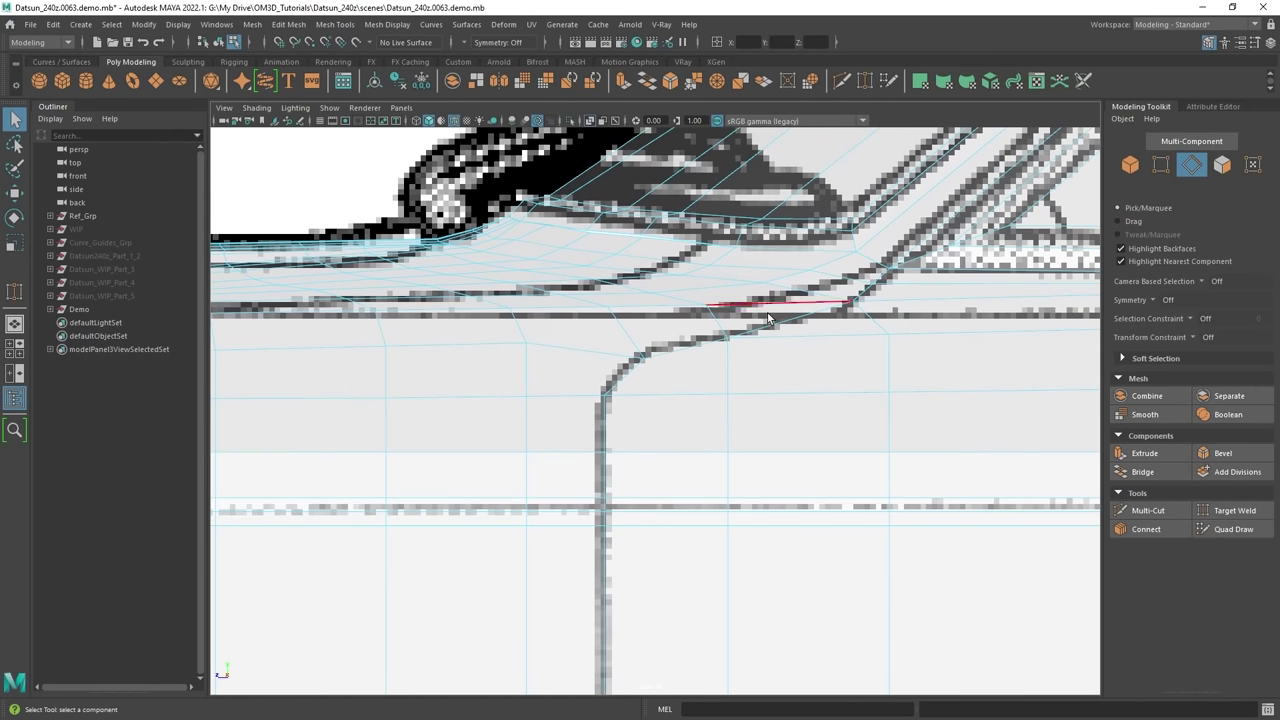
{"action": "right_click_drag", "start_coordinate": [1010, 435], "coordinate": [890, 427], "text": "alt"}
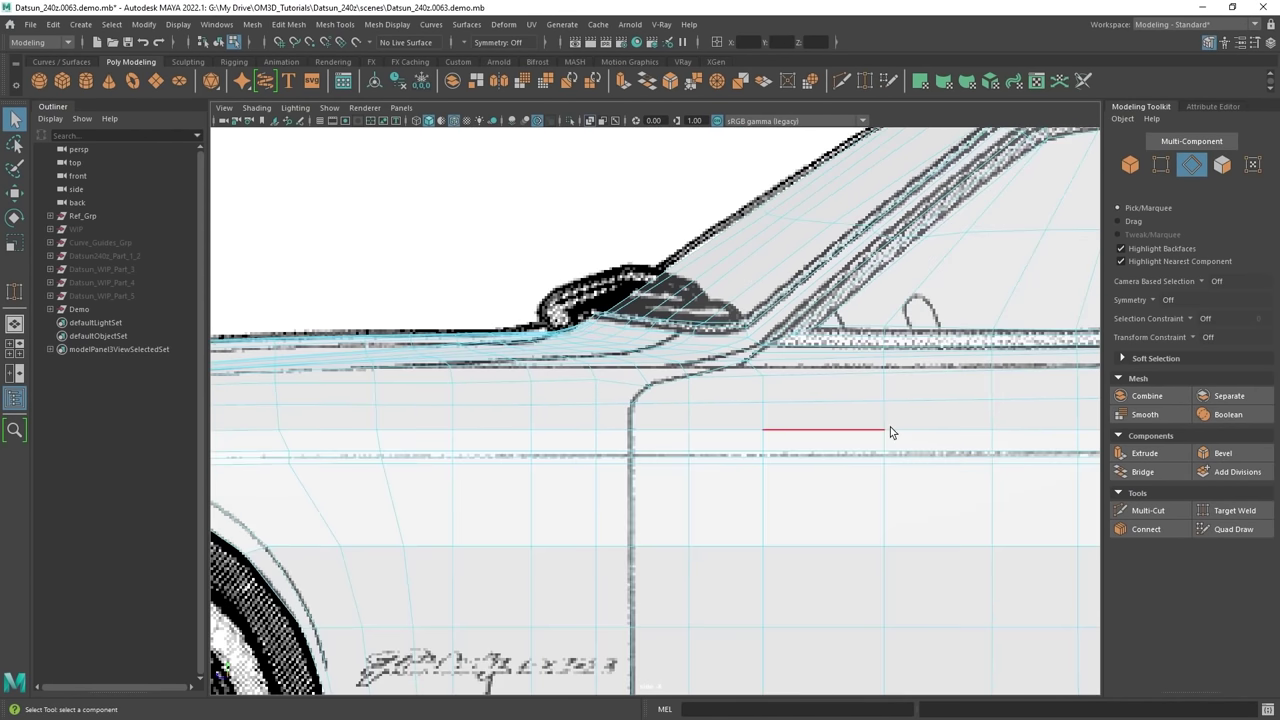
{"action": "middle_click_drag", "start_coordinate": [1026, 443], "coordinate": [909, 415], "text": "alt"}
{"action": "right_click_drag", "start_coordinate": [578, 347], "coordinate": [611, 345], "text": "alt"}
{"action": "double_click", "coordinate": [704, 337]}
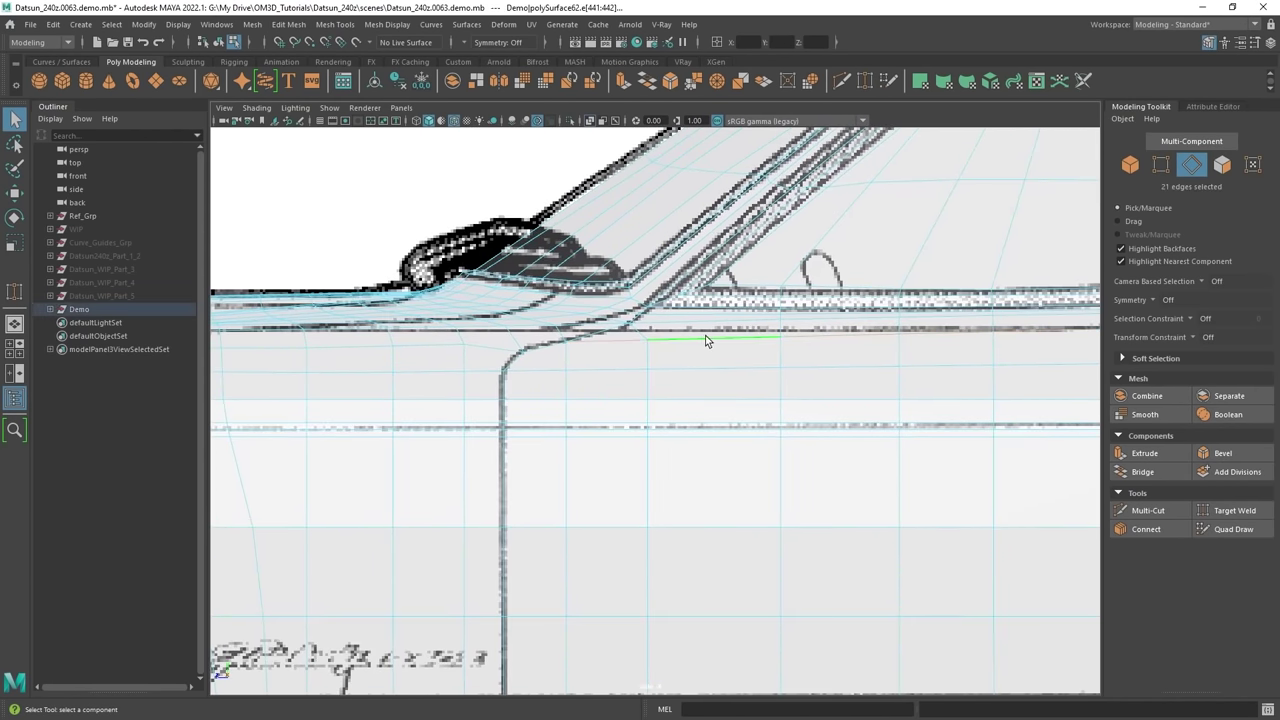
{"action": "scroll", "coordinate": [705, 335], "scroll_direction": "down", "scroll_amount": 2}
{"action": "middle_click_drag", "start_coordinate": [492, 361], "coordinate": [629, 323], "text": "alt"}
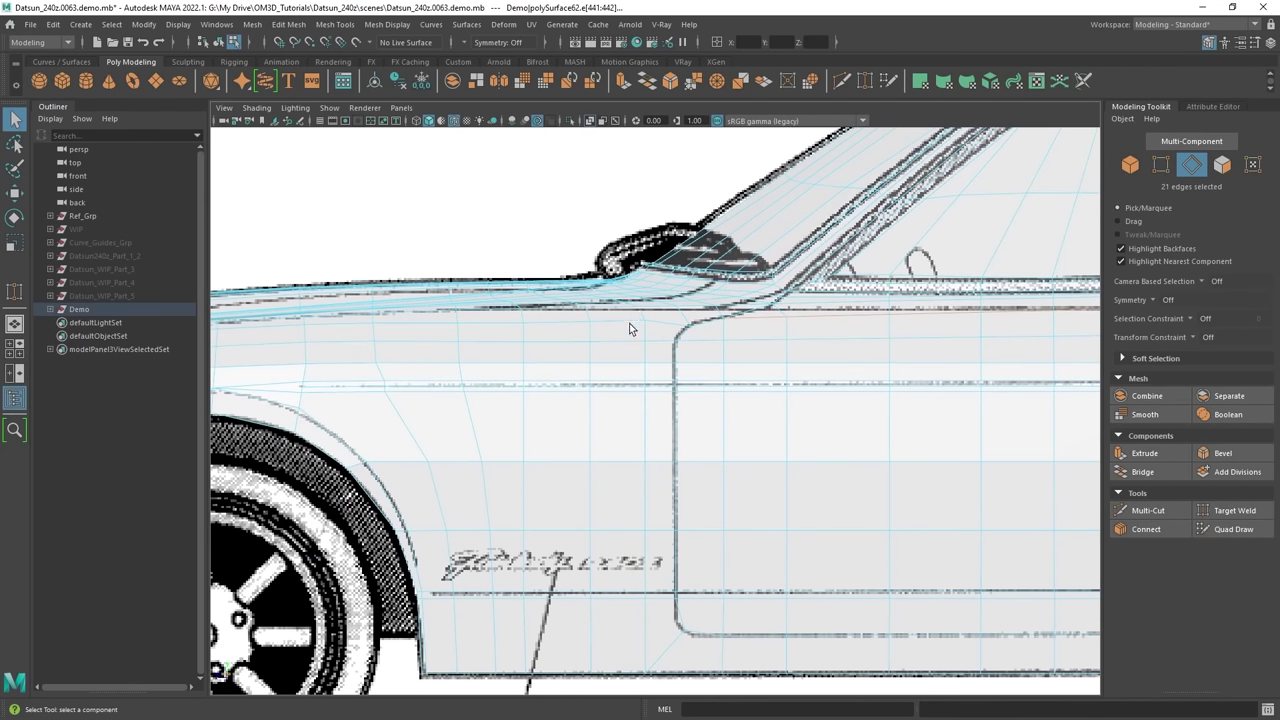
{"action": "double_click", "coordinate": [603, 388], "text": "shift"}
{"action": "scroll", "coordinate": [612, 404], "scroll_direction": "down", "scroll_amount": 3}
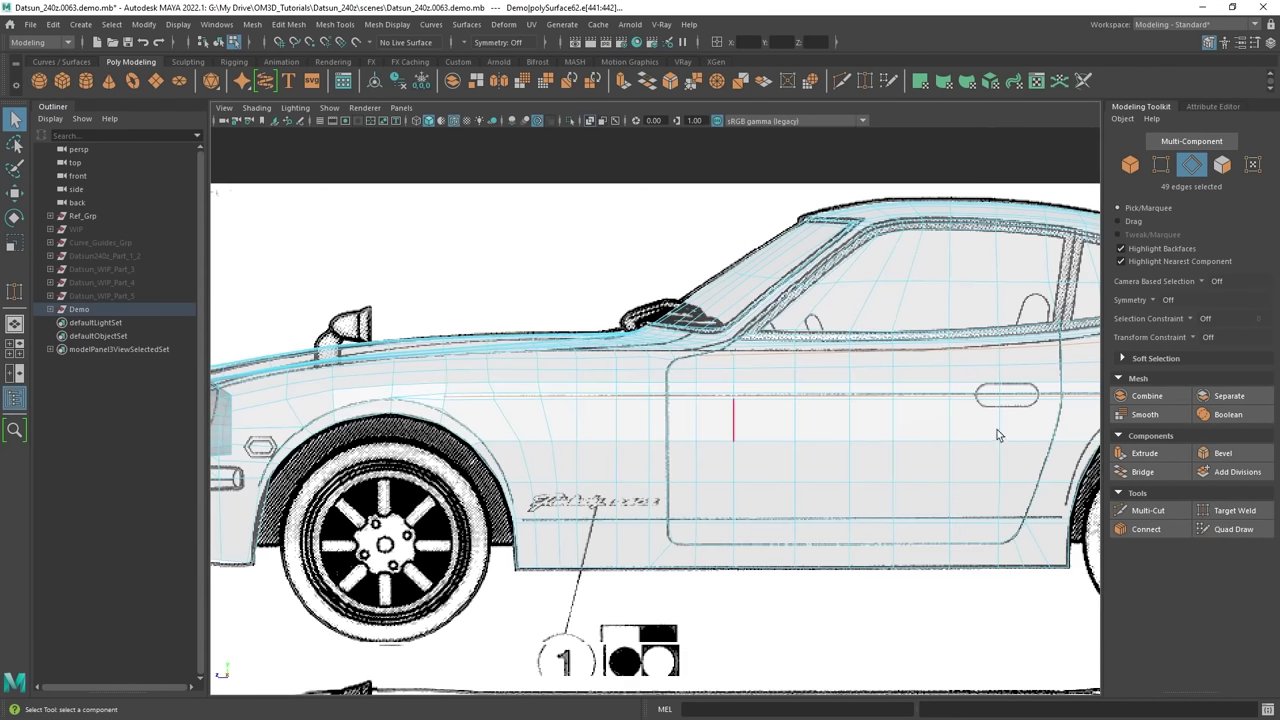
{"action": "middle_click_drag", "start_coordinate": [997, 434], "coordinate": [682, 420], "text": "alt"}
In the perspective view, add the hood bulge's edge loop to the selection and inspect the body without smooth preview.
{"action": "key", "text": "space"}
{"action": "key", "text": "space"}
{"action": "left_click_drag", "start_coordinate": [817, 290], "coordinate": [778, 350], "text": "alt"}
{"action": "scroll", "coordinate": [870, 307], "scroll_direction": "up", "scroll_amount": 4}
{"action": "scroll", "coordinate": [791, 363], "scroll_direction": "down", "scroll_amount": 5}
{"action": "middle_click_drag", "start_coordinate": [778, 350], "coordinate": [893, 381], "text": "alt"}
{"action": "scroll", "coordinate": [893, 381], "scroll_direction": "up", "scroll_amount": 4}
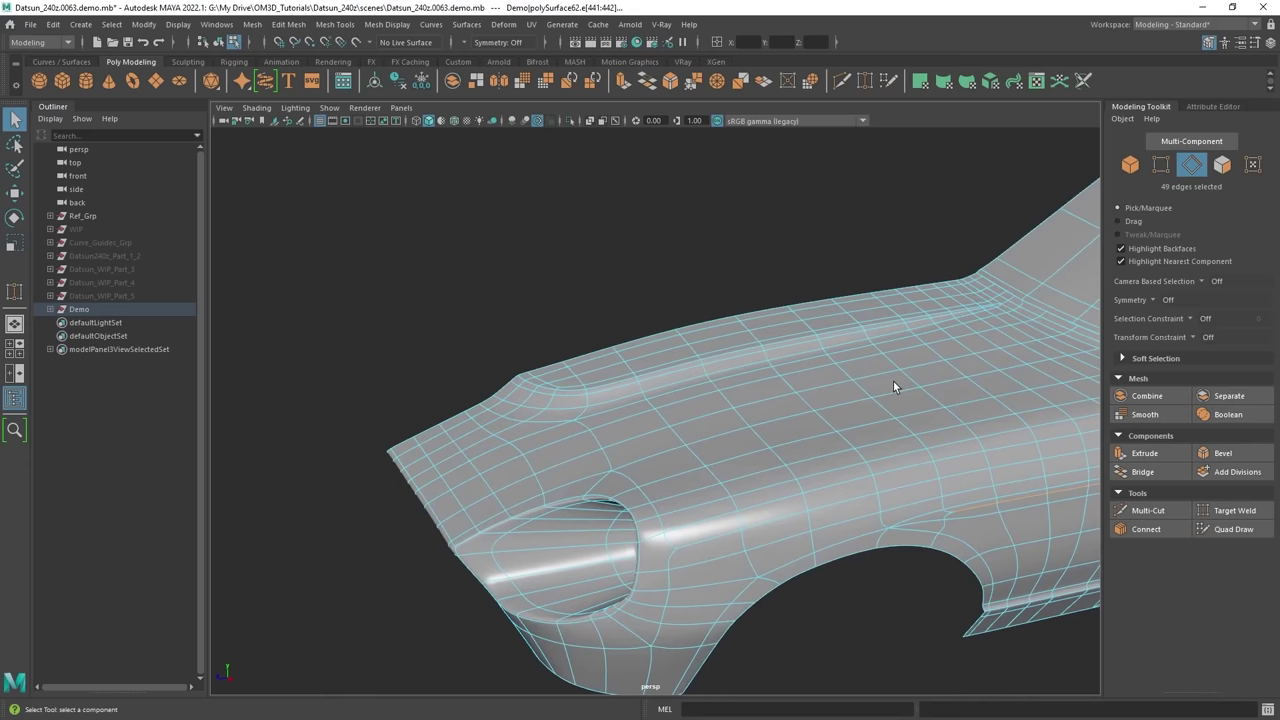
{"action": "scroll", "coordinate": [893, 381], "scroll_direction": "up", "scroll_amount": 4}
{"action": "left_click_drag", "start_coordinate": [816, 402], "coordinate": [813, 383], "text": "alt"}
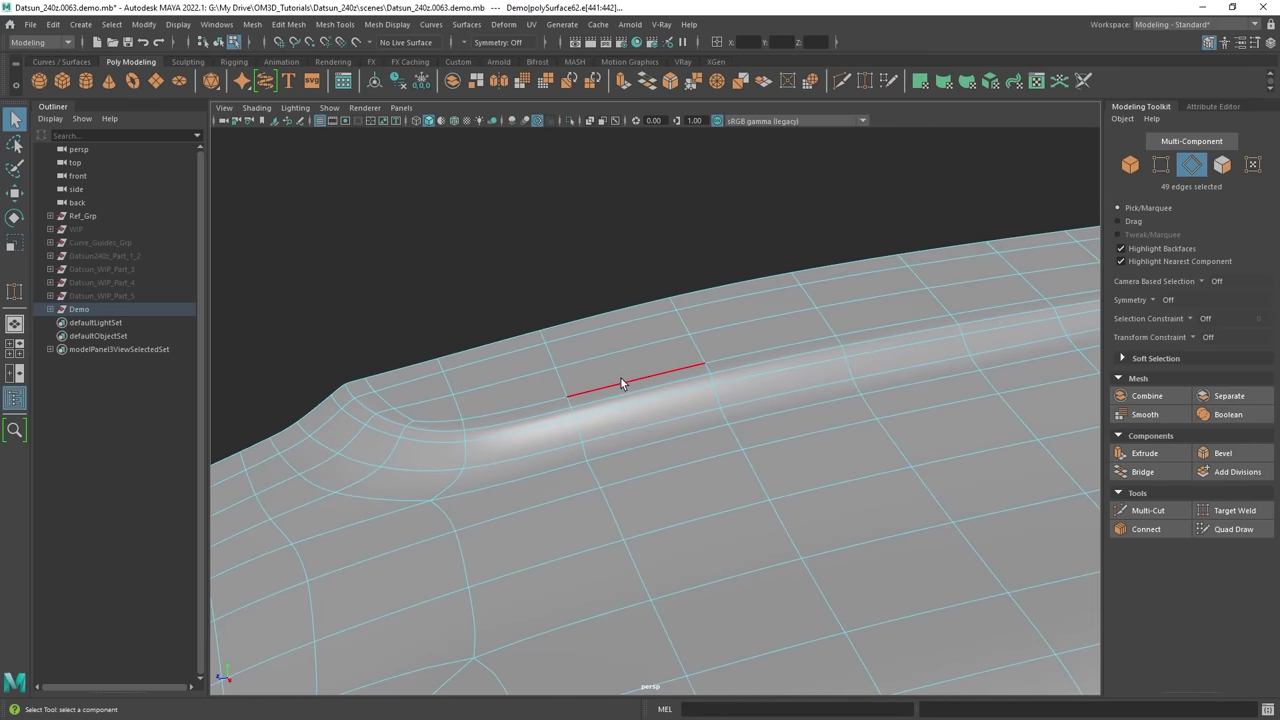
{"action": "double_click", "coordinate": [449, 436], "text": "shift"}
{"action": "scroll", "coordinate": [665, 461], "scroll_direction": "down", "scroll_amount": 5}
{"action": "key", "text": "1"}
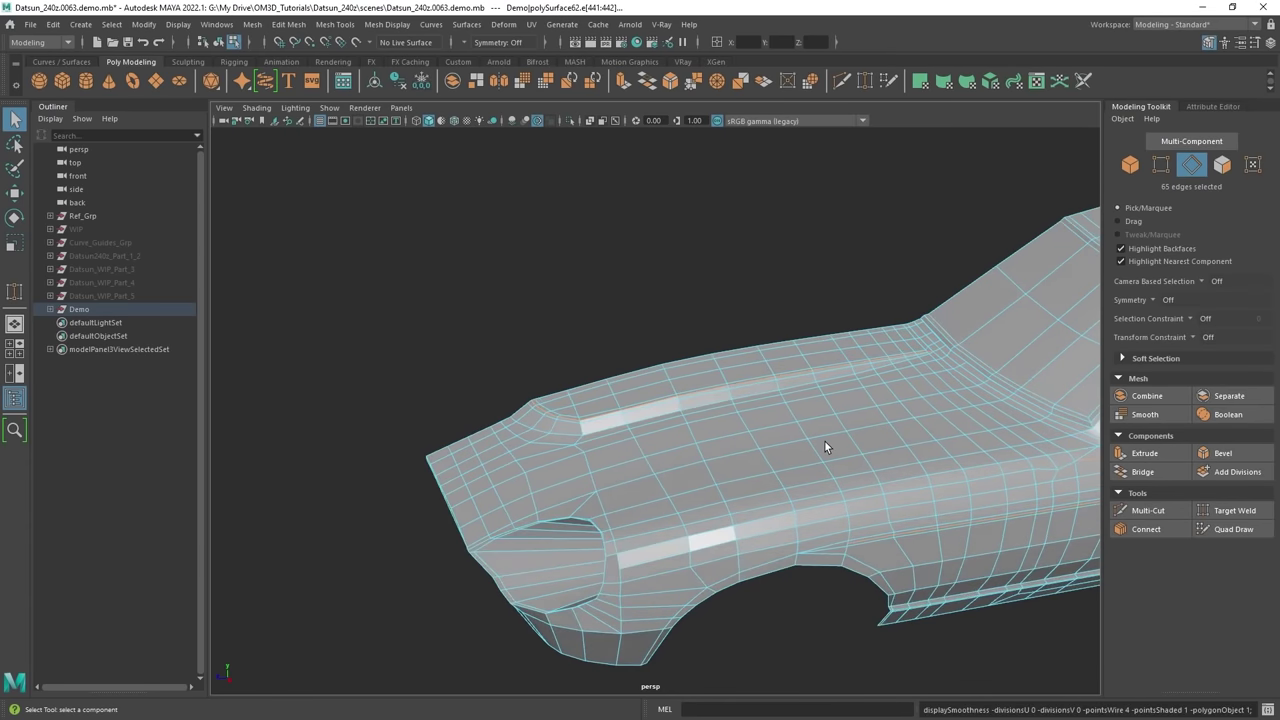
{"action": "left_click_drag", "start_coordinate": [824, 440], "coordinate": [801, 414], "text": "alt"}
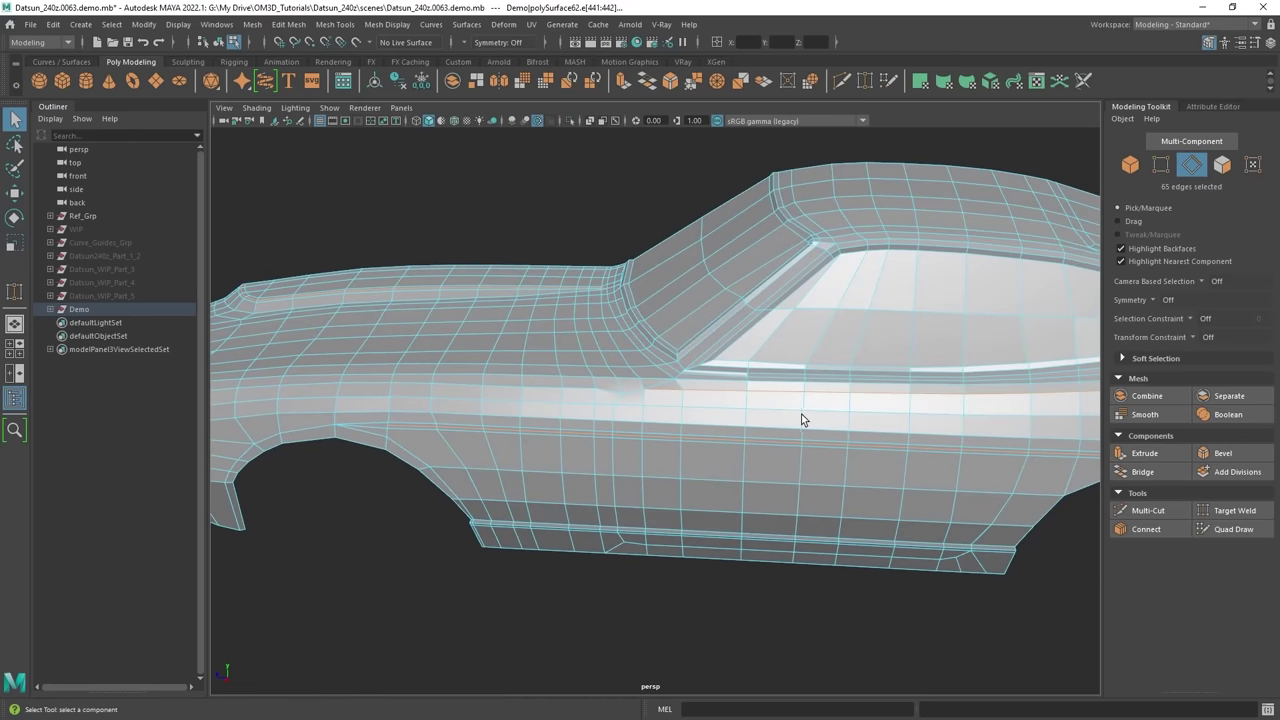
{"action": "middle_click_drag", "start_coordinate": [822, 449], "coordinate": [833, 405], "text": "alt"}
Select the whole body, show it in the maximized top view, and hide the grid over the hood blueprint.
{"action": "key", "text": "space"}
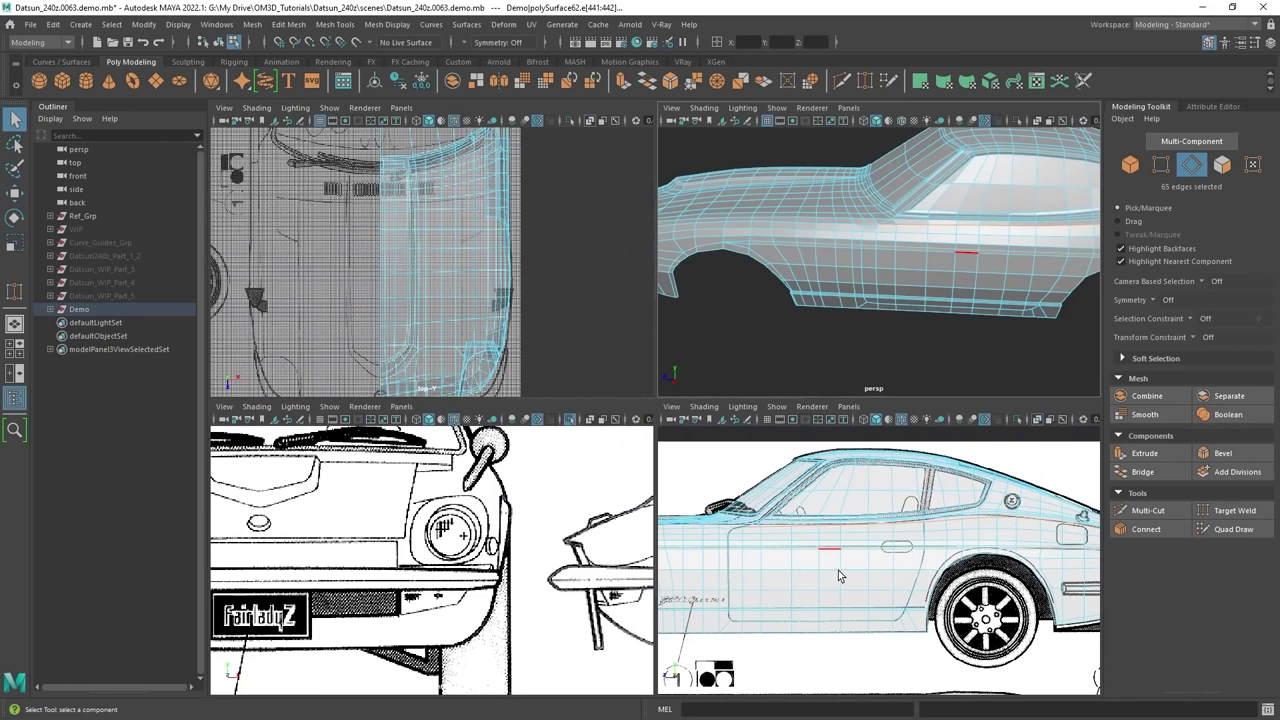
{"action": "middle_click_drag", "start_coordinate": [476, 274], "coordinate": [490, 222], "text": "alt"}
{"action": "right_click_drag", "start_coordinate": [490, 220], "coordinate": [588, 174]}
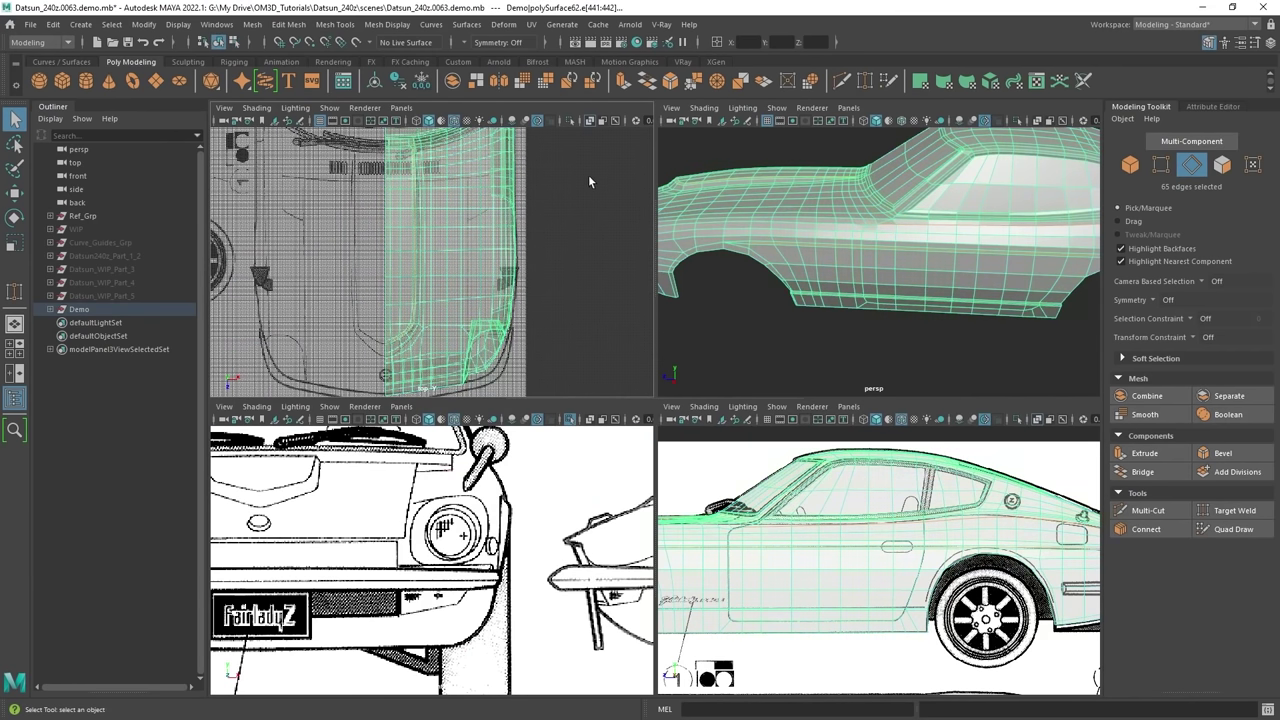
{"action": "middle_click_drag", "start_coordinate": [567, 268], "coordinate": [598, 268], "text": "alt"}
{"action": "scroll", "coordinate": [598, 268], "scroll_direction": "up", "scroll_amount": 1}
{"action": "key", "text": "space"}
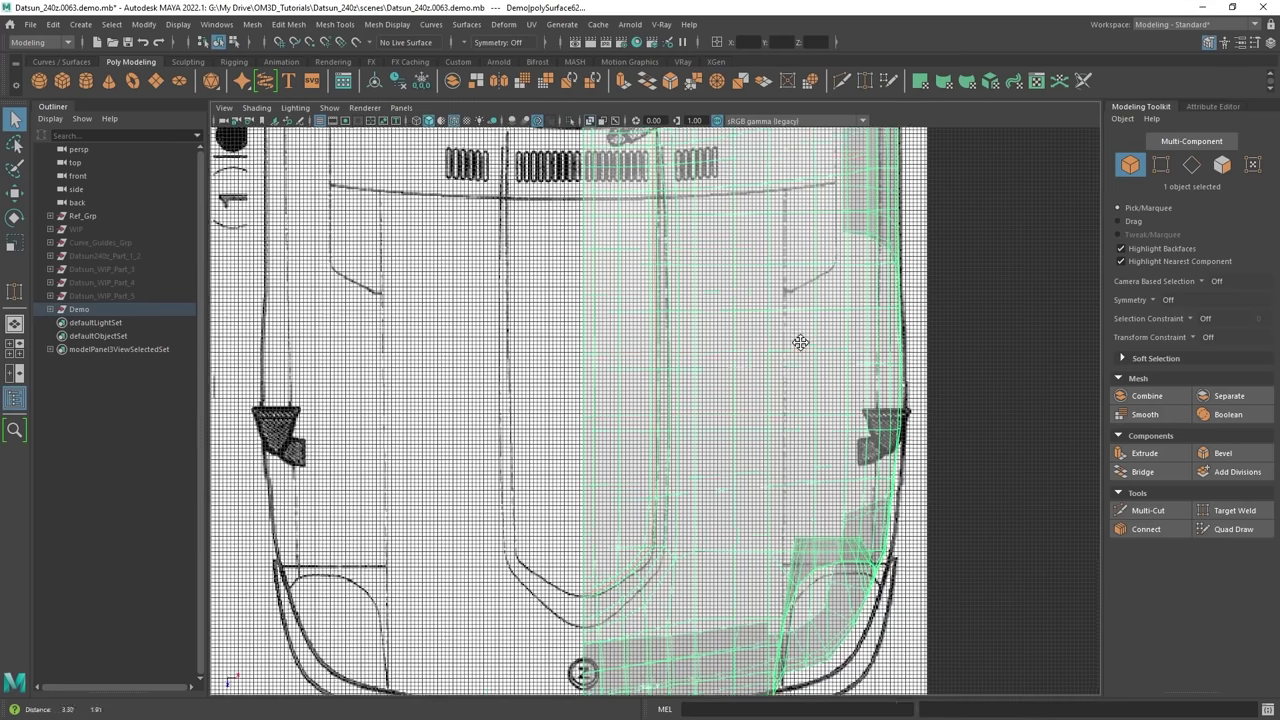
{"action": "left_click", "coordinate": [320, 121]}
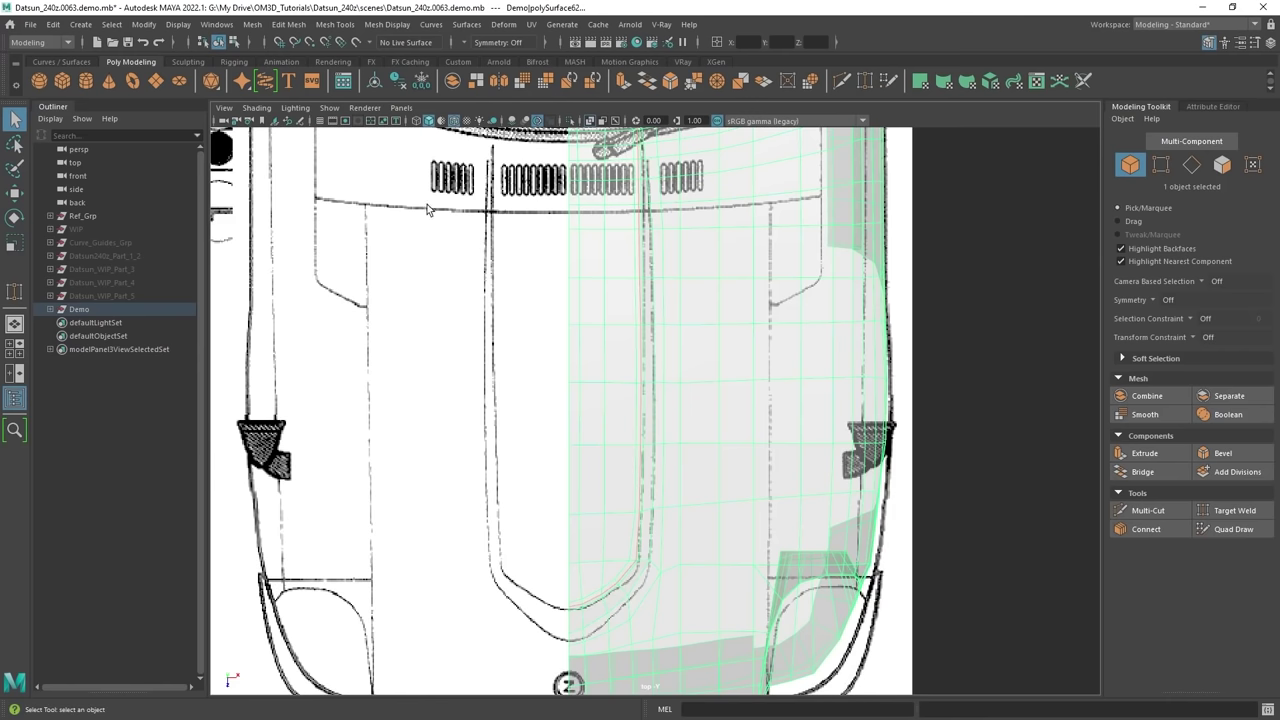
{"action": "middle_click_drag", "start_coordinate": [804, 335], "coordinate": [735, 360], "text": "alt"}
{"action": "scroll", "coordinate": [735, 360], "scroll_direction": "up", "scroll_amount": 1}
{"action": "scroll", "coordinate": [735, 360], "scroll_direction": "down", "scroll_amount": 2}
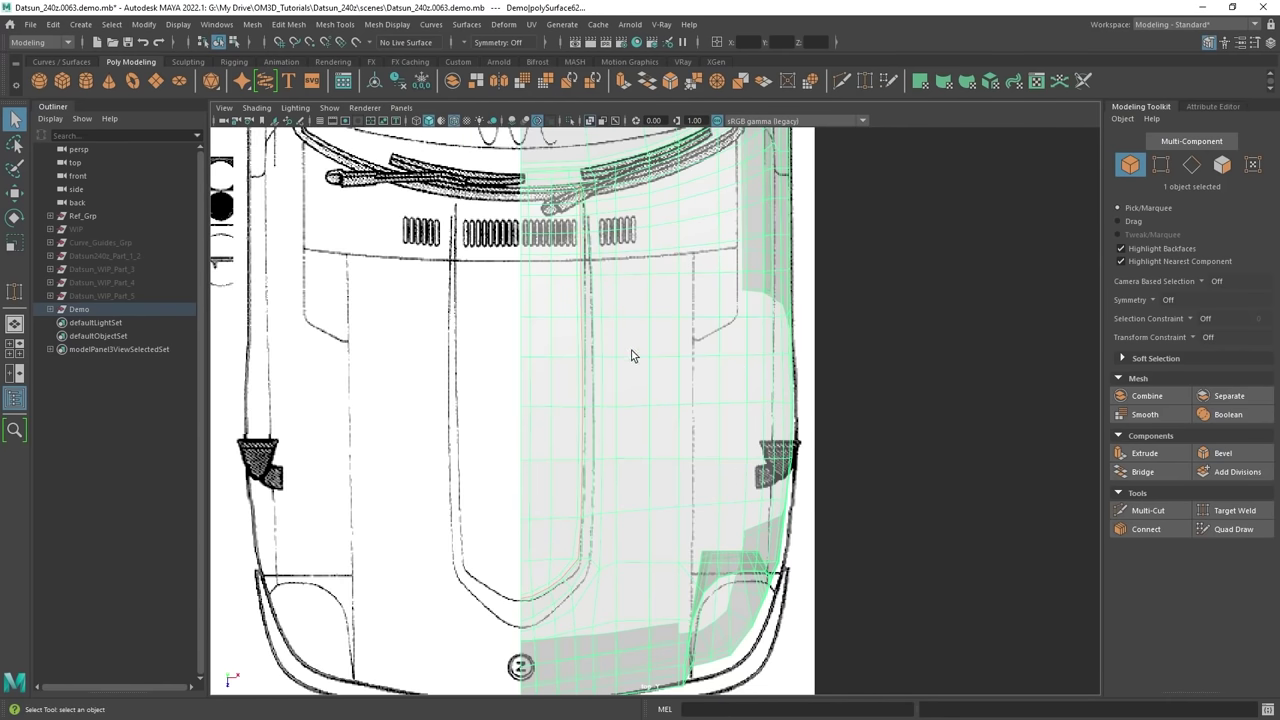
{"action": "middle_click_drag", "start_coordinate": [727, 304], "coordinate": [725, 287], "text": "alt"}
{"action": "middle_click_drag", "start_coordinate": [715, 331], "coordinate": [674, 274], "text": "alt"}
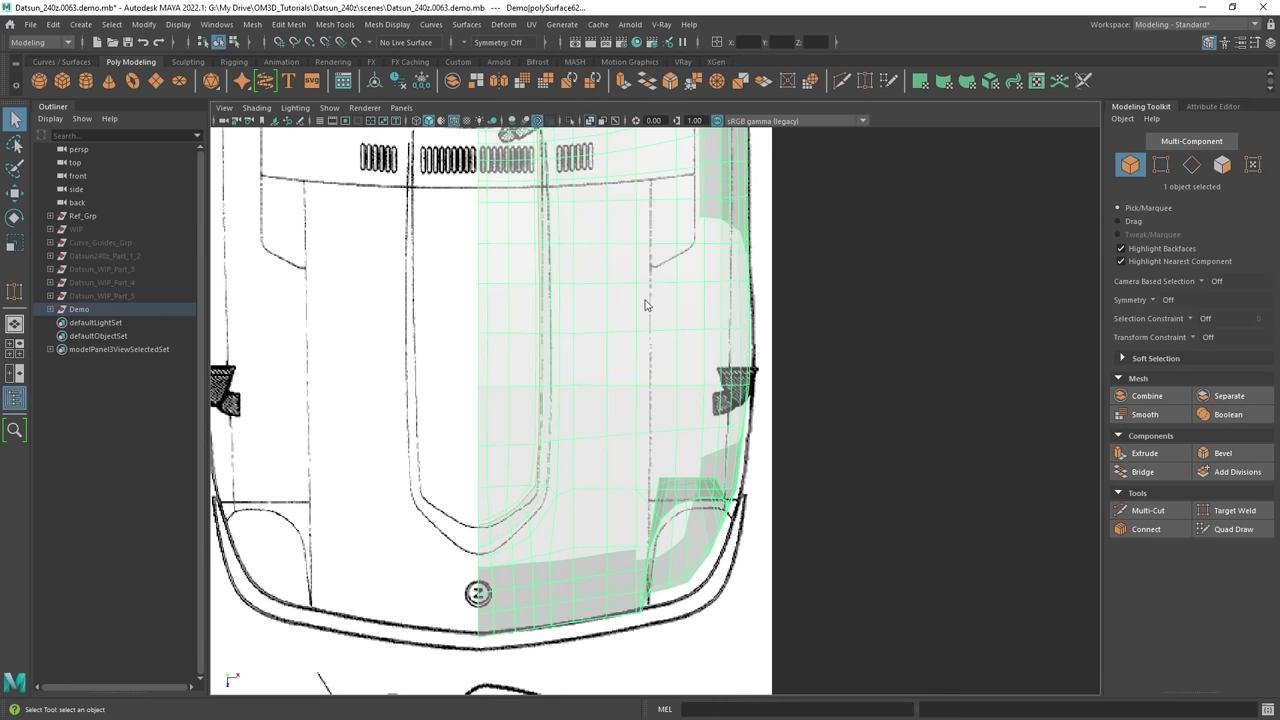
Select the lengthwise run of hood edges beside the blueprint's outer hood panel line.
{"action": "key", "text": "F10"}
{"action": "scroll", "coordinate": [658, 360], "scroll_direction": "down", "scroll_amount": 1}
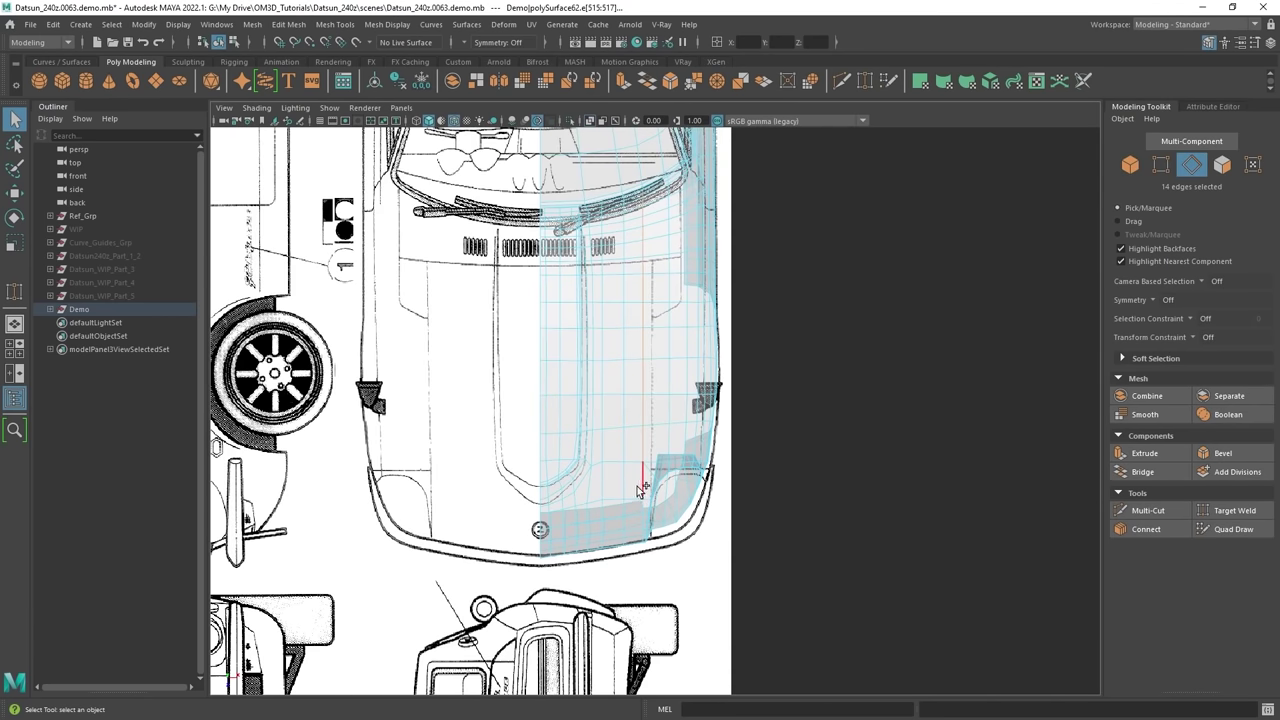
{"action": "scroll", "coordinate": [671, 371], "scroll_direction": "down", "scroll_amount": 3}
{"action": "scroll", "coordinate": [630, 287], "scroll_direction": "up", "scroll_amount": 3}
{"action": "middle_click_drag", "start_coordinate": [643, 270], "coordinate": [646, 316], "text": "alt"}
{"action": "scroll", "coordinate": [651, 322], "scroll_direction": "up", "scroll_amount": 4}
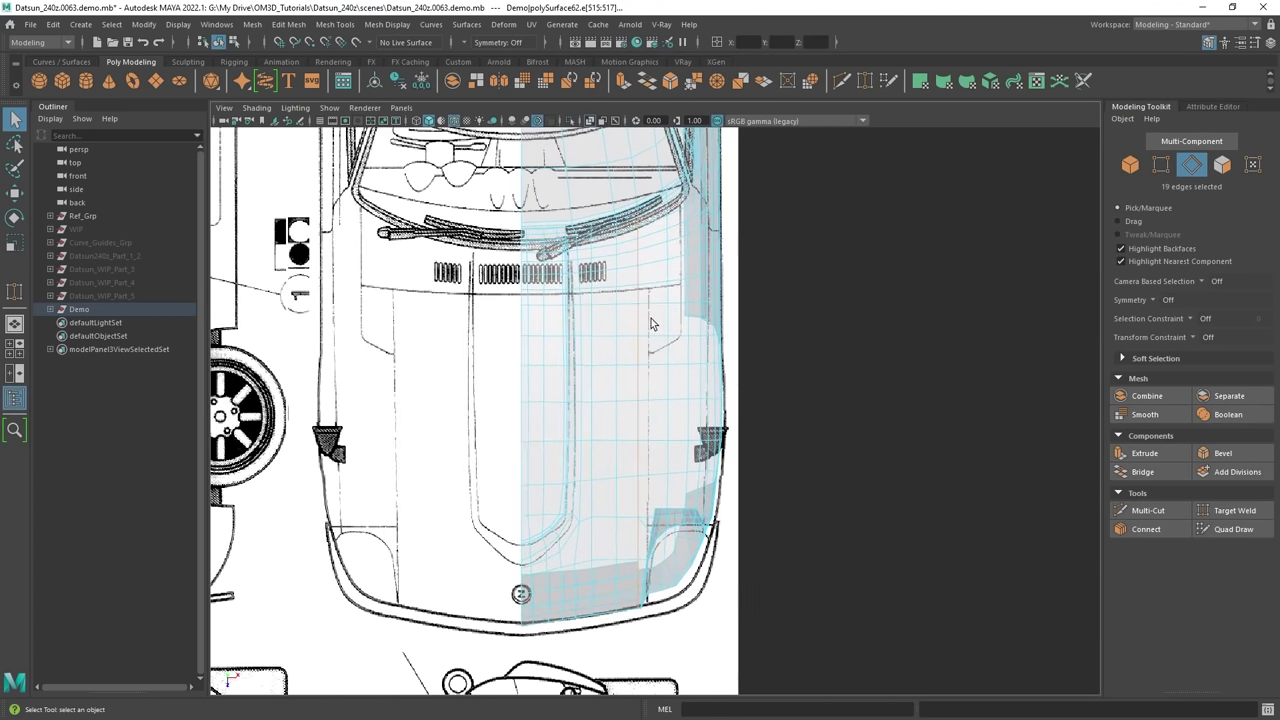
{"action": "scroll", "coordinate": [663, 318], "scroll_direction": "up", "scroll_amount": 1}
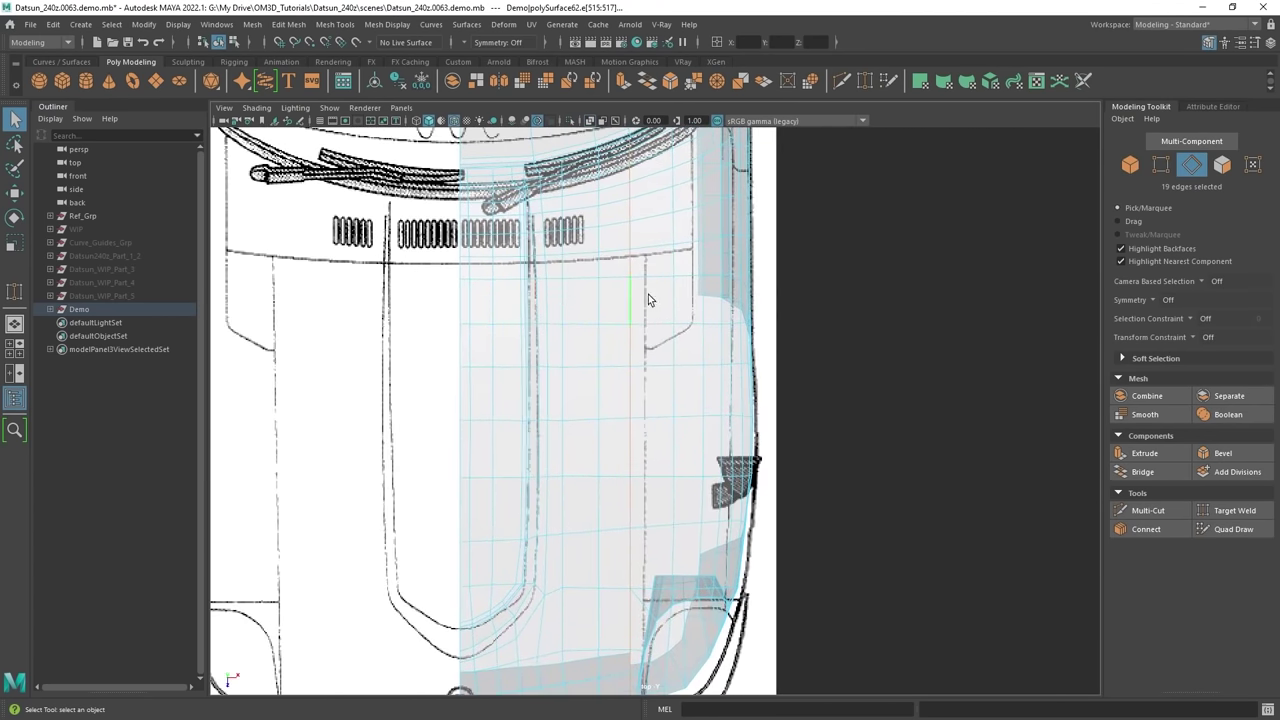
{"action": "middle_click_drag", "start_coordinate": [615, 317], "coordinate": [621, 341], "text": "alt"}
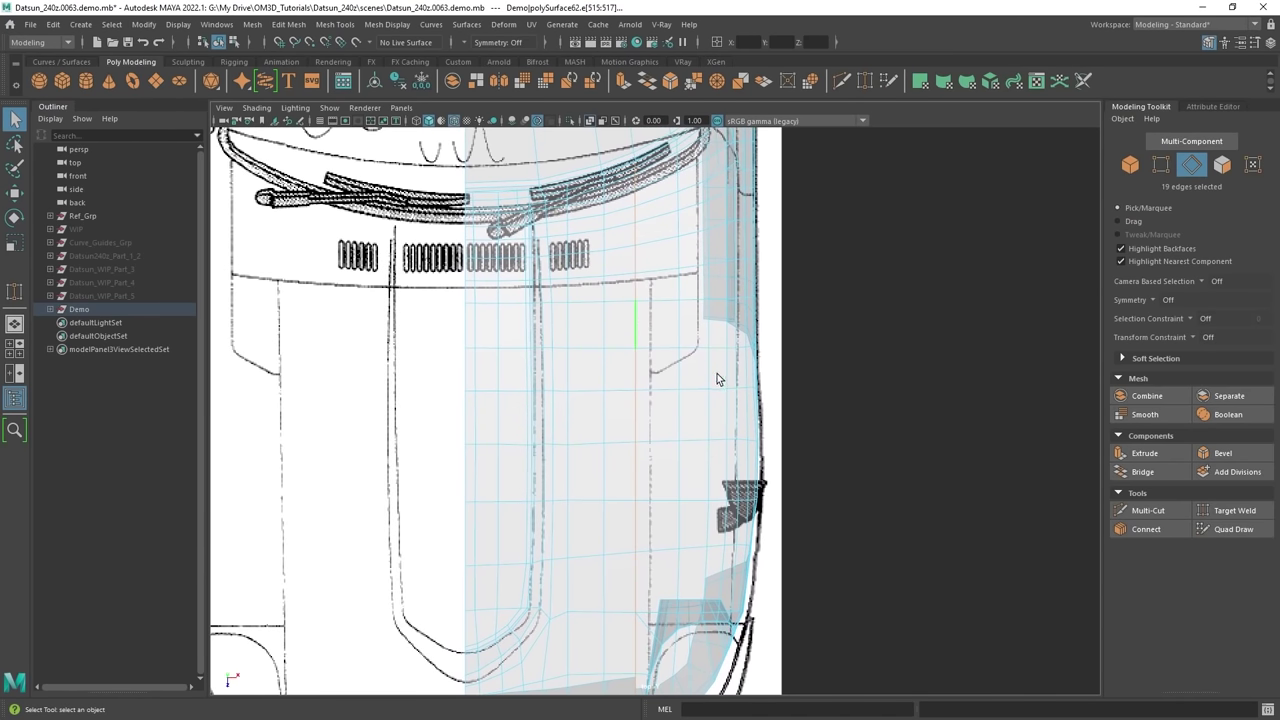
Straighten the selected lengthwise hood edges beside the outer hood panel line by sliding them while scaling along X.
{"action": "scroll", "coordinate": [673, 328], "scroll_direction": "down", "scroll_amount": 2}
{"action": "key", "text": "w"}
{"action": "middle_click_drag", "start_coordinate": [665, 459], "coordinate": [602, 331], "text": "alt"}
{"action": "scroll", "coordinate": [637, 285], "scroll_direction": "up", "scroll_amount": 1}
{"action": "key", "text": "r"}
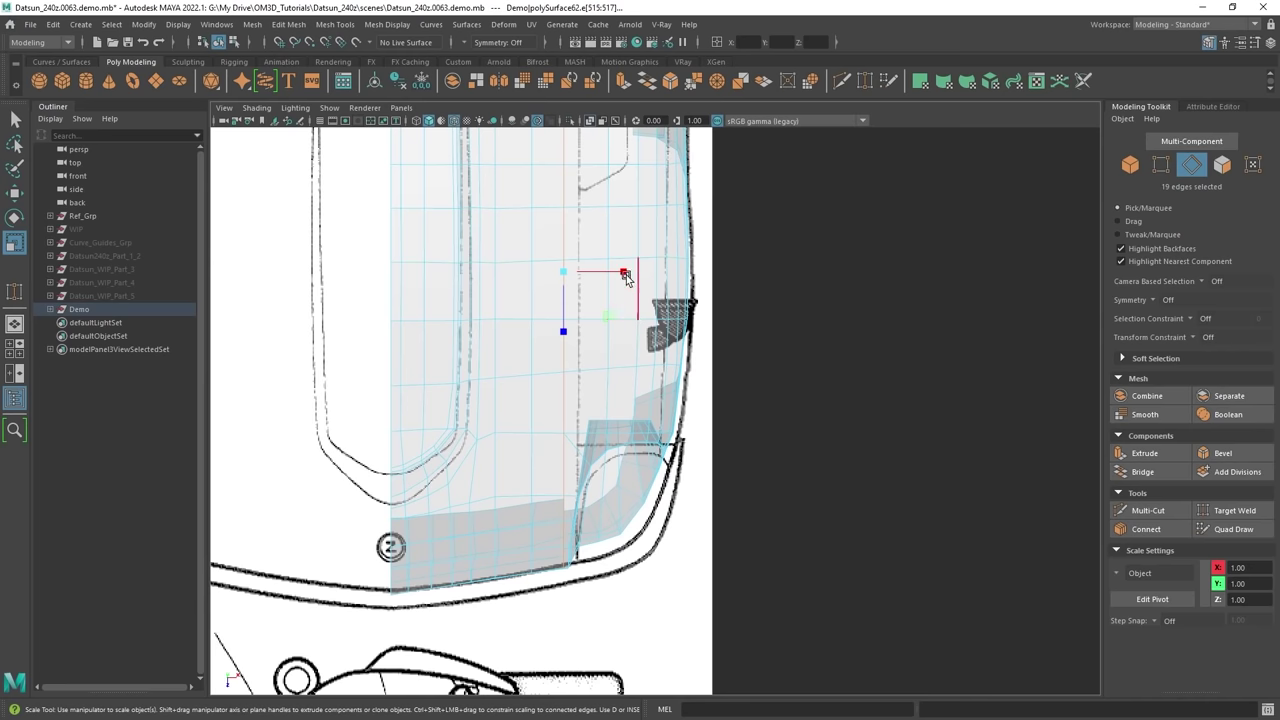
{"action": "middle_click_drag", "start_coordinate": [625, 274], "coordinate": [638, 424], "text": "alt"}
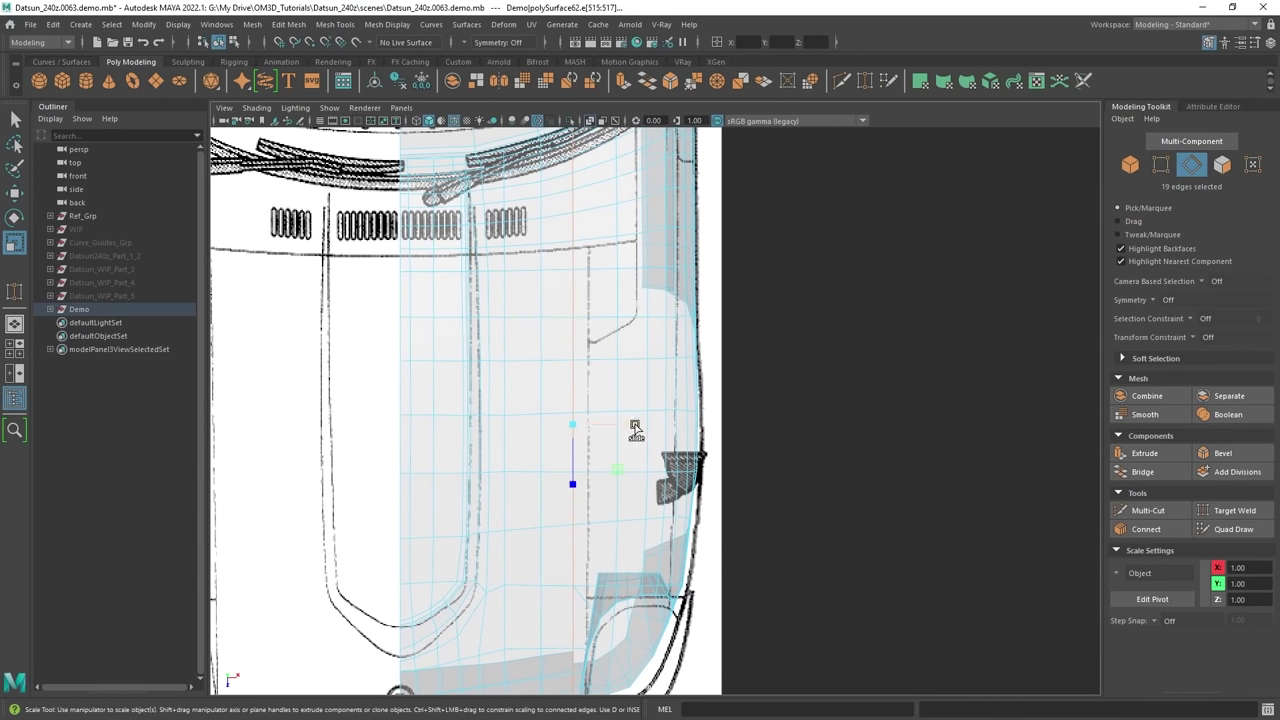
{"action": "middle_click_drag", "start_coordinate": [634, 428], "coordinate": [629, 372], "text": "alt"}
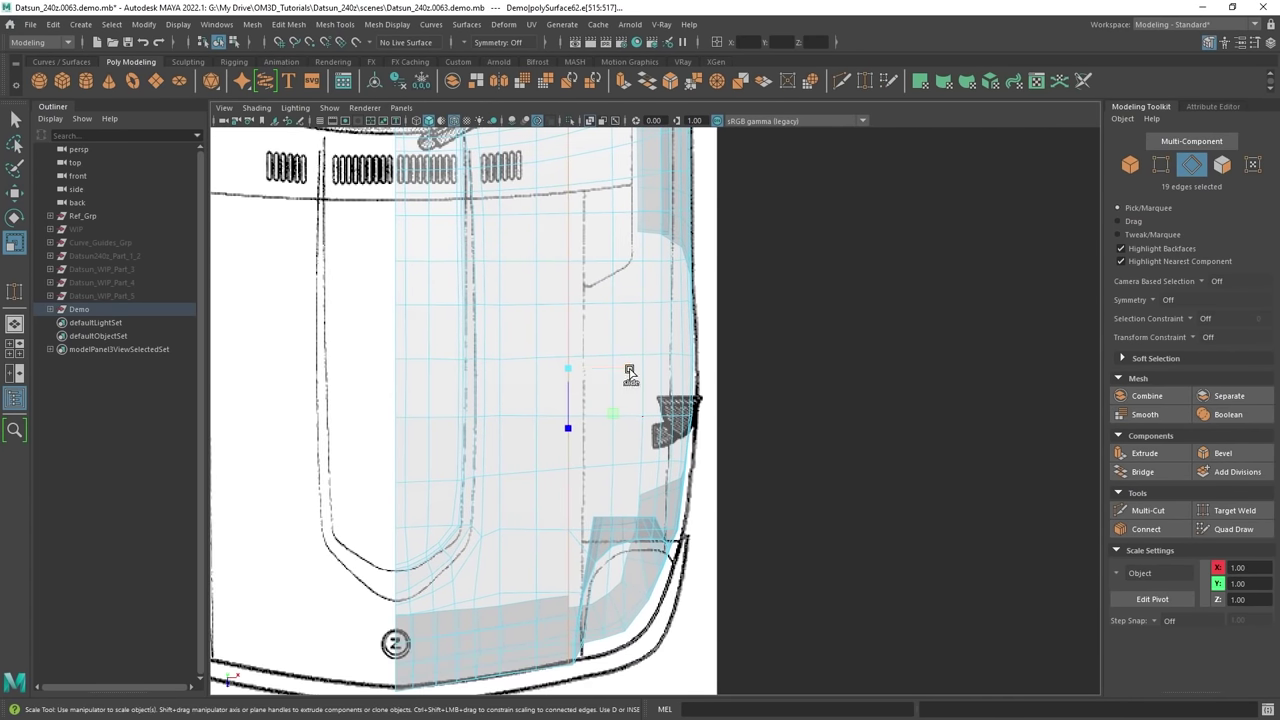
{"action": "left_click_drag", "start_coordinate": [629, 369], "coordinate": [490, 362]}
Select the crosswise edge loop near the blueprint's rear hood line and slide it slightly toward the windshield.
{"action": "middle_click_drag", "start_coordinate": [600, 266], "coordinate": [637, 410], "text": "alt"}
{"action": "scroll", "coordinate": [586, 350], "scroll_direction": "up", "scroll_amount": 5}
{"action": "middle_click_drag", "start_coordinate": [616, 282], "coordinate": [672, 371], "text": "alt"}
{"action": "key", "text": "q"}
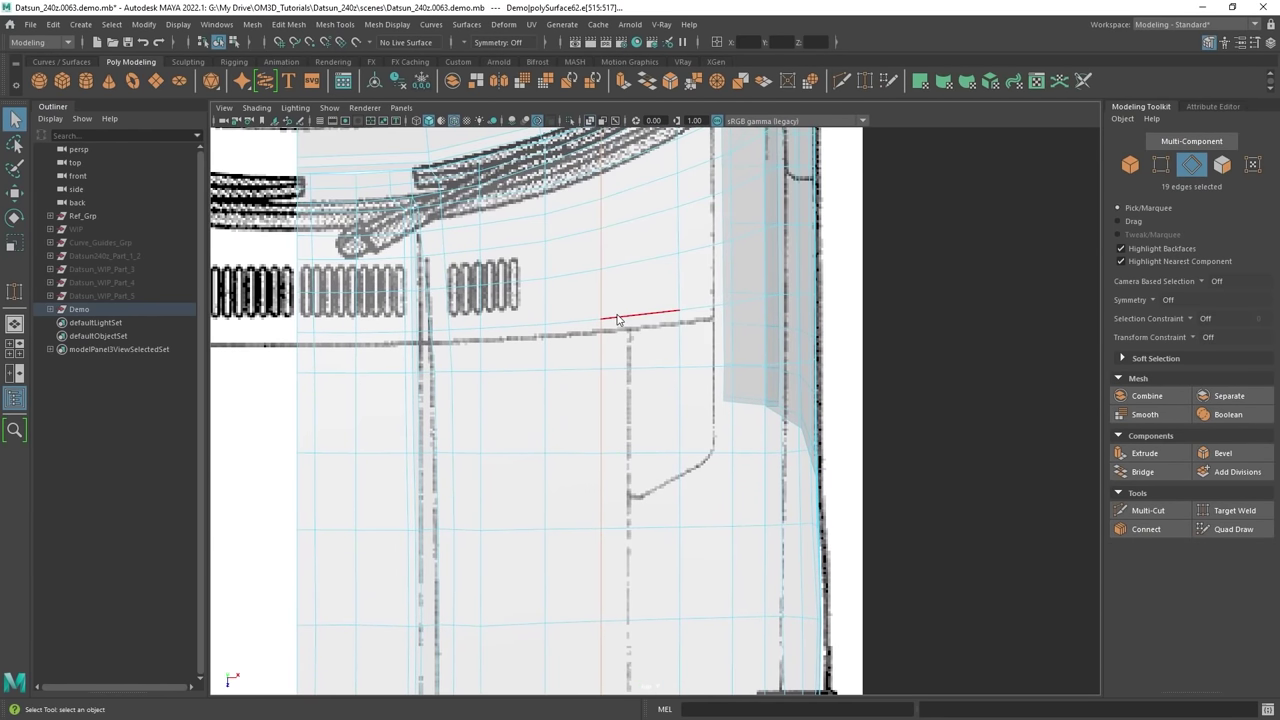
{"action": "right_click", "coordinate": [616, 316]}
{"action": "left_click", "coordinate": [404, 333]}
{"action": "key", "text": "w"}
{"action": "left_click_drag", "start_coordinate": [514, 320], "coordinate": [513, 311], "text": "ctrl+shift"}
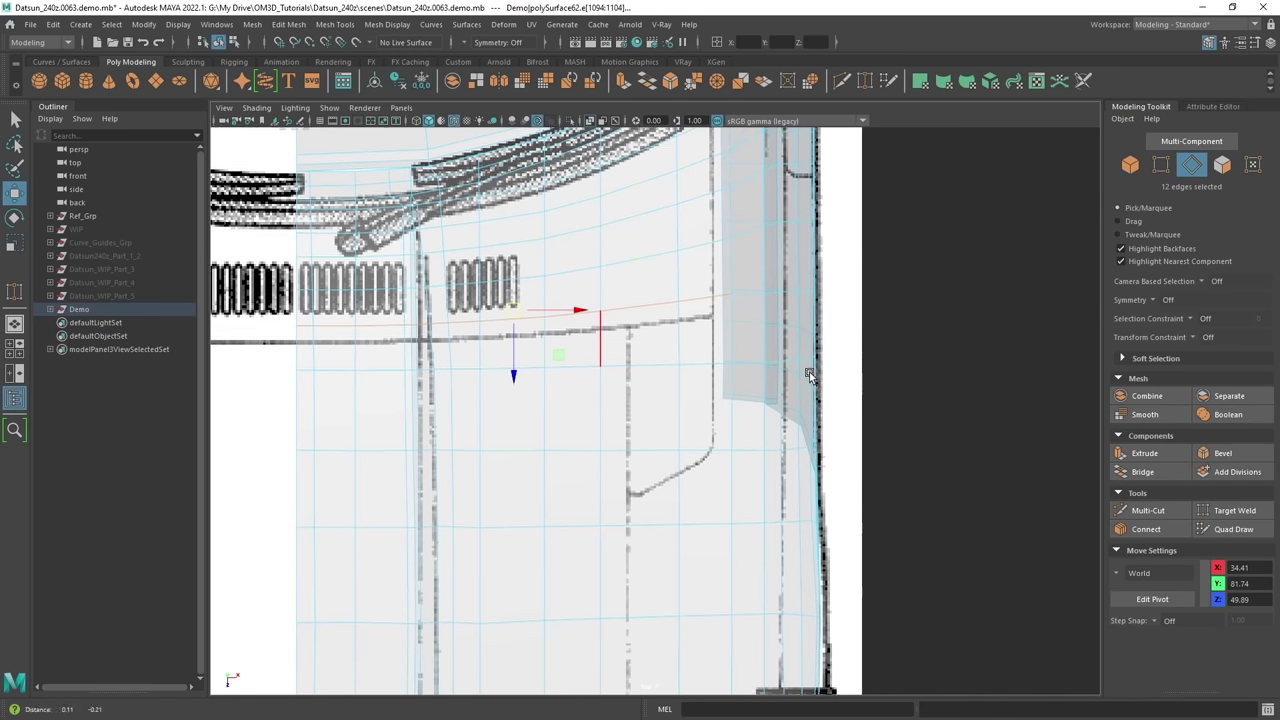
Multi-Cut along the short diagonal panel line beside the hood and end the cut at the adjacent outer vertex.
{"action": "scroll", "coordinate": [631, 440], "scroll_direction": "up", "scroll_amount": 3}
{"action": "middle_click_drag", "start_coordinate": [631, 440], "coordinate": [660, 366], "text": "alt"}
{"action": "key", "text": "q"}
{"action": "right_click_drag", "start_coordinate": [648, 348], "coordinate": [571, 348], "text": "shift"}
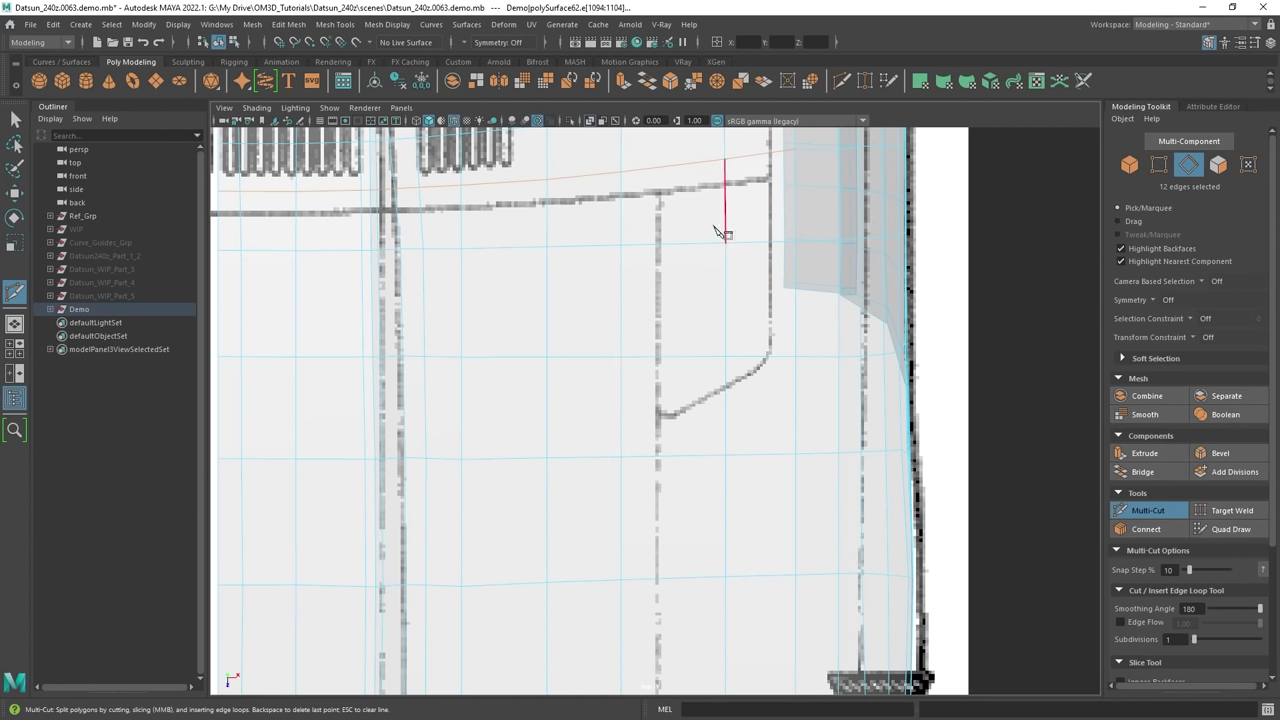
{"action": "left_click", "coordinate": [621, 244]}
{"action": "left_click", "coordinate": [725, 377]}
{"action": "left_click_drag", "start_coordinate": [622, 423], "coordinate": [622, 437]}
{"action": "left_click_drag", "start_coordinate": [727, 382], "coordinate": [726, 394]}
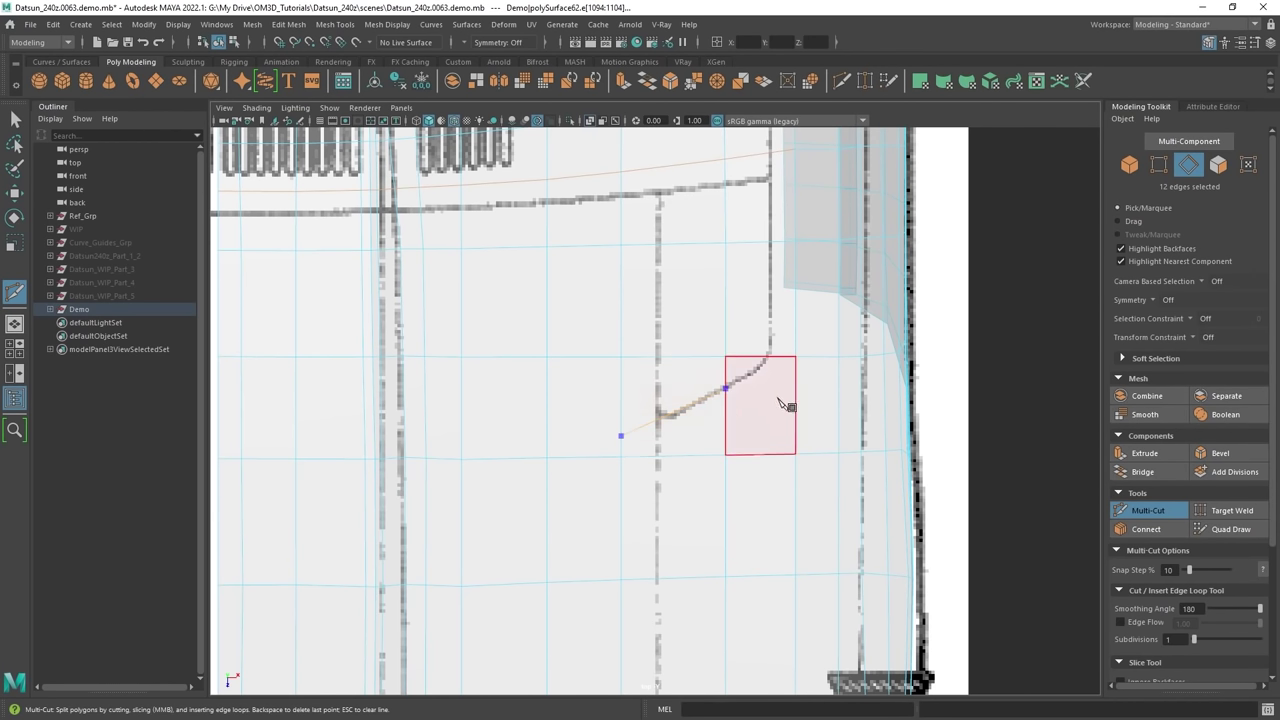
{"action": "left_click", "coordinate": [748, 373]}
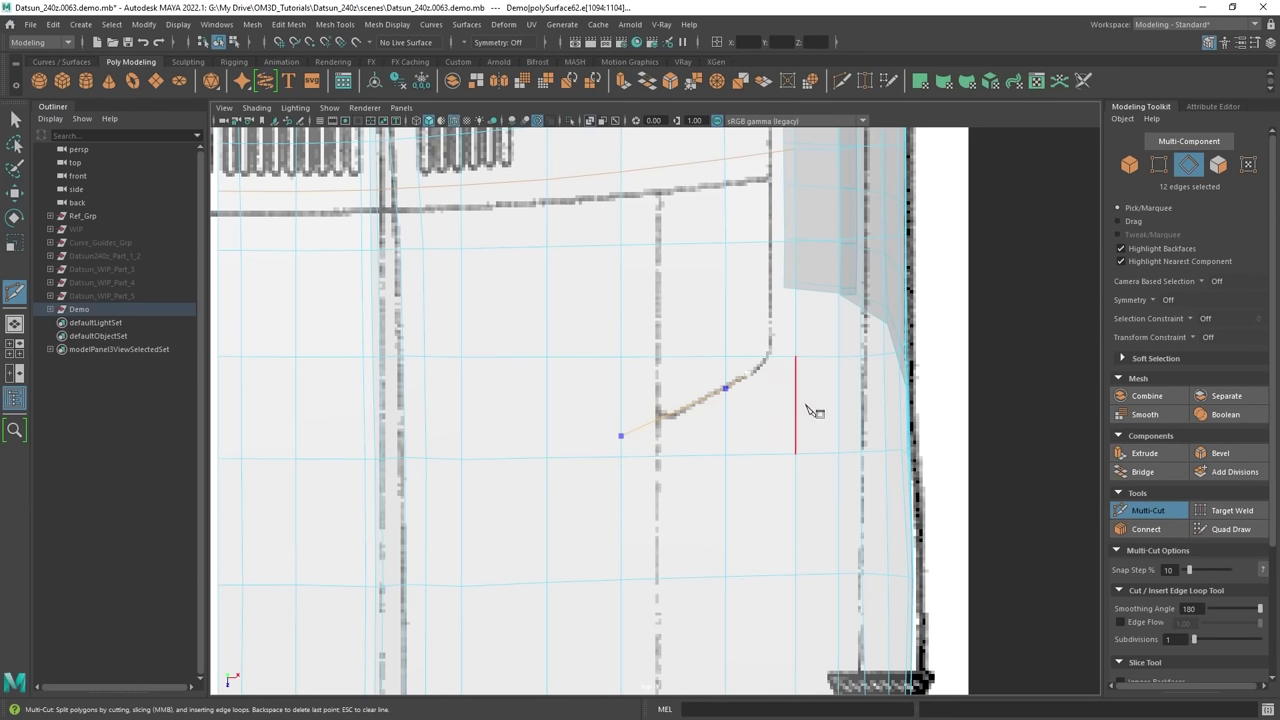
{"action": "right_click", "coordinate": [795, 455]}
Cut from the diagonal's outer corner toward the windshield, following the lengthwise panel line across the next face row.
{"action": "middle_click_drag", "start_coordinate": [661, 408], "coordinate": [581, 425], "text": "alt"}
{"action": "right_click_drag", "start_coordinate": [581, 425], "coordinate": [640, 416], "text": "alt"}
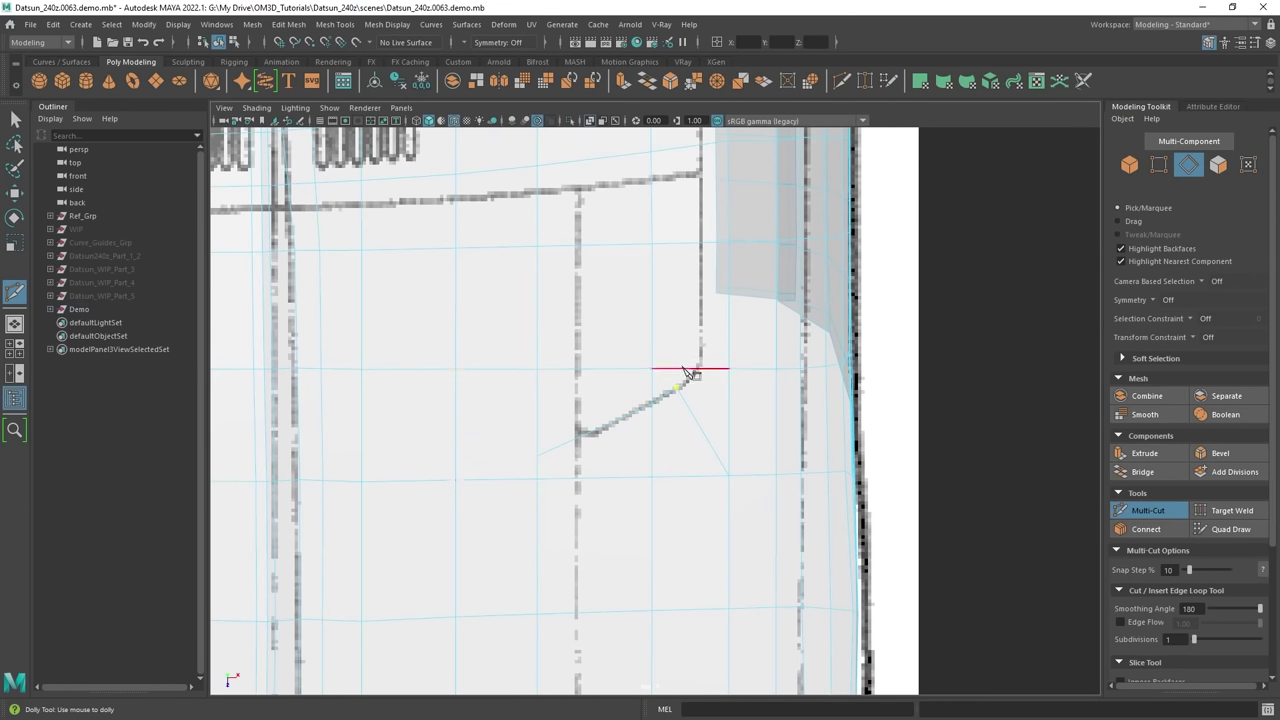
{"action": "left_click", "coordinate": [684, 369]}
{"action": "middle_click_drag", "start_coordinate": [699, 262], "coordinate": [649, 387], "text": "alt"}
{"action": "left_click", "coordinate": [663, 290]}
{"action": "middle_click_drag", "start_coordinate": [649, 314], "coordinate": [653, 379], "text": "alt"}
{"action": "right_click", "coordinate": [653, 312]}
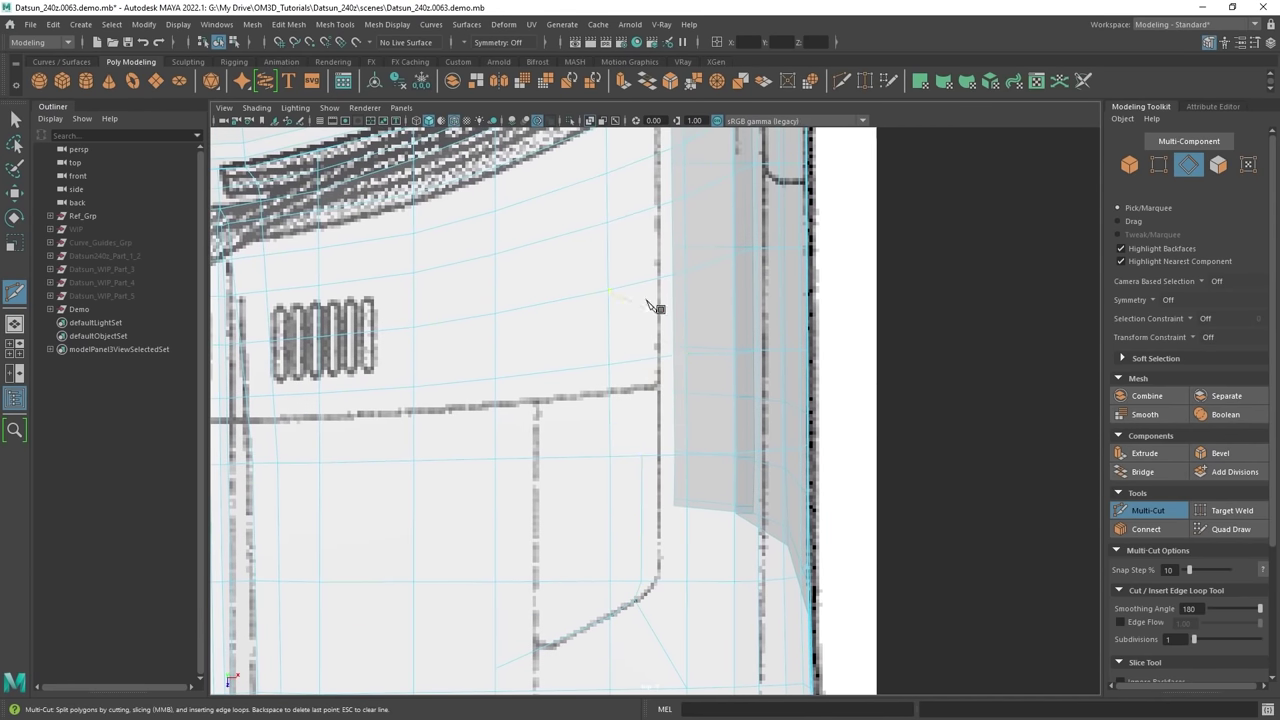
Insert a lengthwise edge loop through the cowl beside the panel line and connect its front end to the previous cut.
{"action": "right_click_drag", "start_coordinate": [654, 294], "coordinate": [658, 287], "text": "alt"}
{"action": "left_click", "coordinate": [645, 288], "text": "ctrl"}
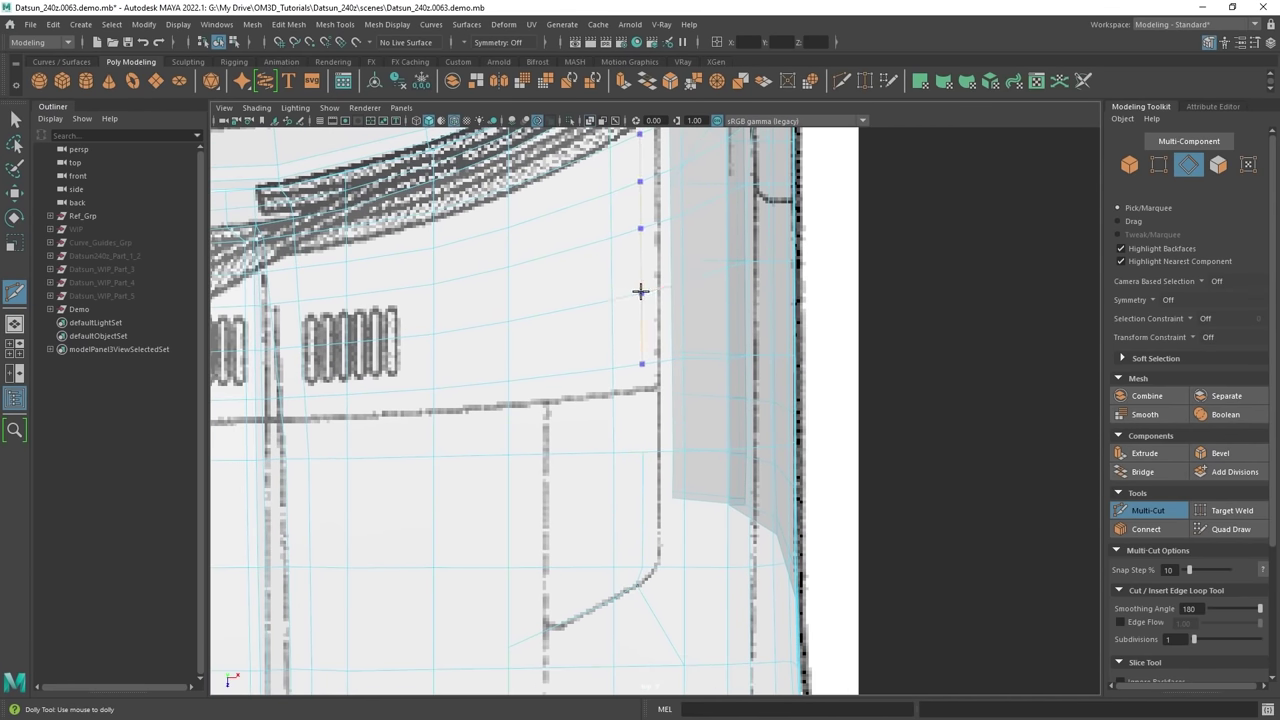
{"action": "key", "text": "q"}
{"action": "right_click_drag", "start_coordinate": [671, 348], "coordinate": [634, 352], "text": "shift"}
{"action": "left_click", "coordinate": [643, 364]}
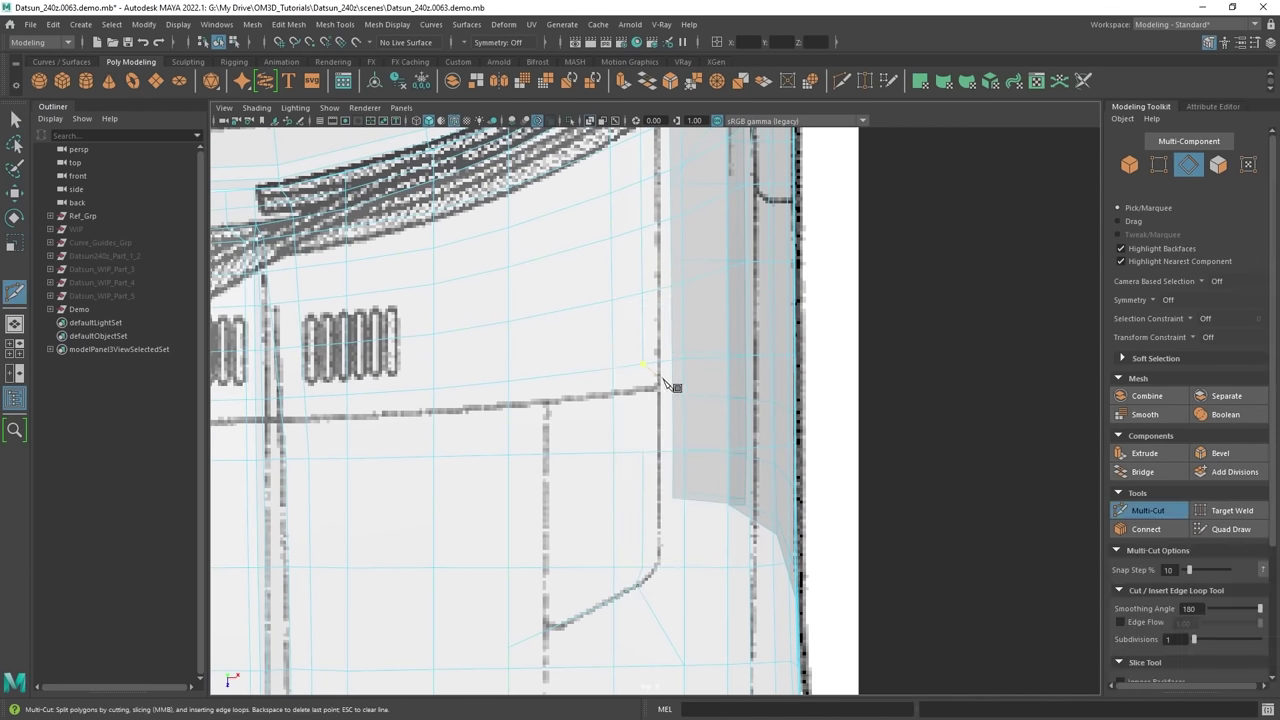
{"action": "left_click", "coordinate": [643, 452]}
{"action": "key", "text": "q"}
Select the new lengthwise cowl edges without the angled end edge and straighten them by sliding while scaling along X.
{"action": "middle_click_drag", "start_coordinate": [656, 467], "coordinate": [665, 403], "text": "alt"}
{"action": "double_click", "coordinate": [654, 332]}
{"action": "scroll", "coordinate": [695, 383], "scroll_direction": "down", "scroll_amount": 3}
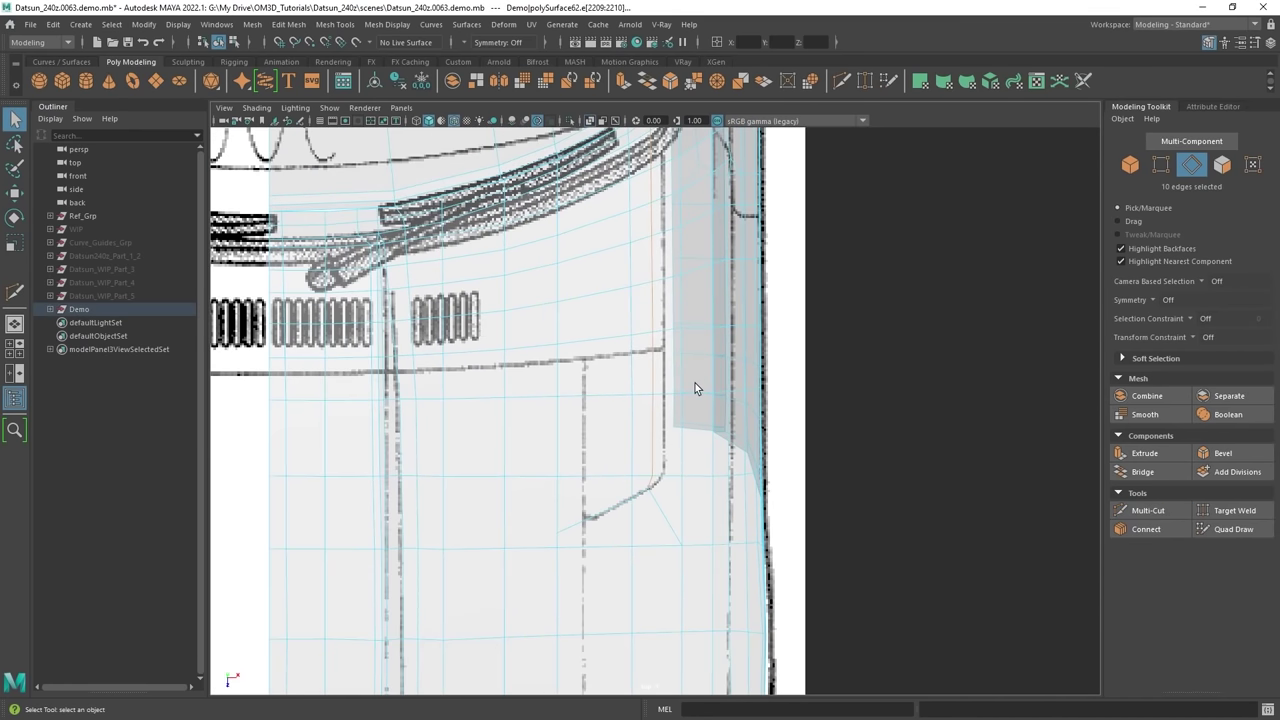
{"action": "middle_click_drag", "start_coordinate": [664, 518], "coordinate": [694, 413], "text": "alt"}
{"action": "scroll", "coordinate": [694, 413], "scroll_direction": "up", "scroll_amount": 6}
{"action": "middle_click_drag", "start_coordinate": [720, 338], "coordinate": [706, 422], "text": "alt"}
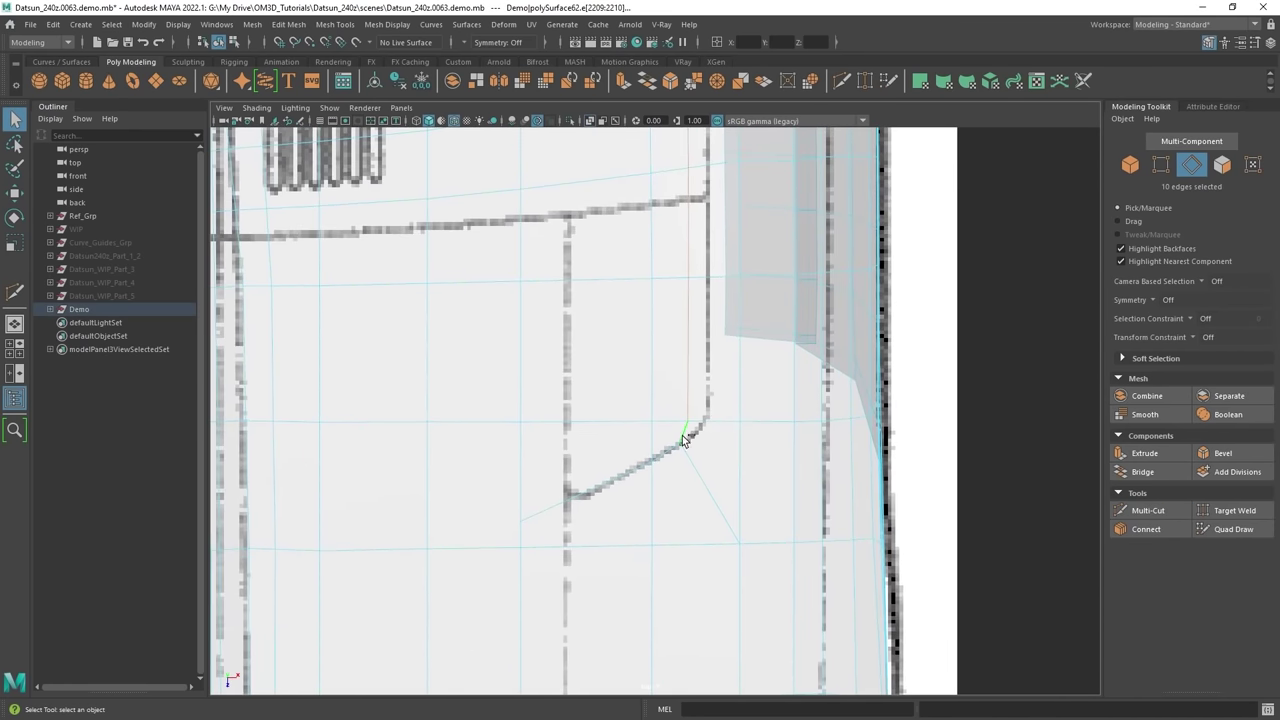
{"action": "left_click", "coordinate": [683, 436], "text": "ctrl"}
{"action": "key", "text": "r"}
{"action": "scroll", "coordinate": [707, 372], "scroll_direction": "down", "scroll_amount": 7}
{"action": "middle_click_drag", "start_coordinate": [702, 293], "coordinate": [692, 365], "text": "alt"}
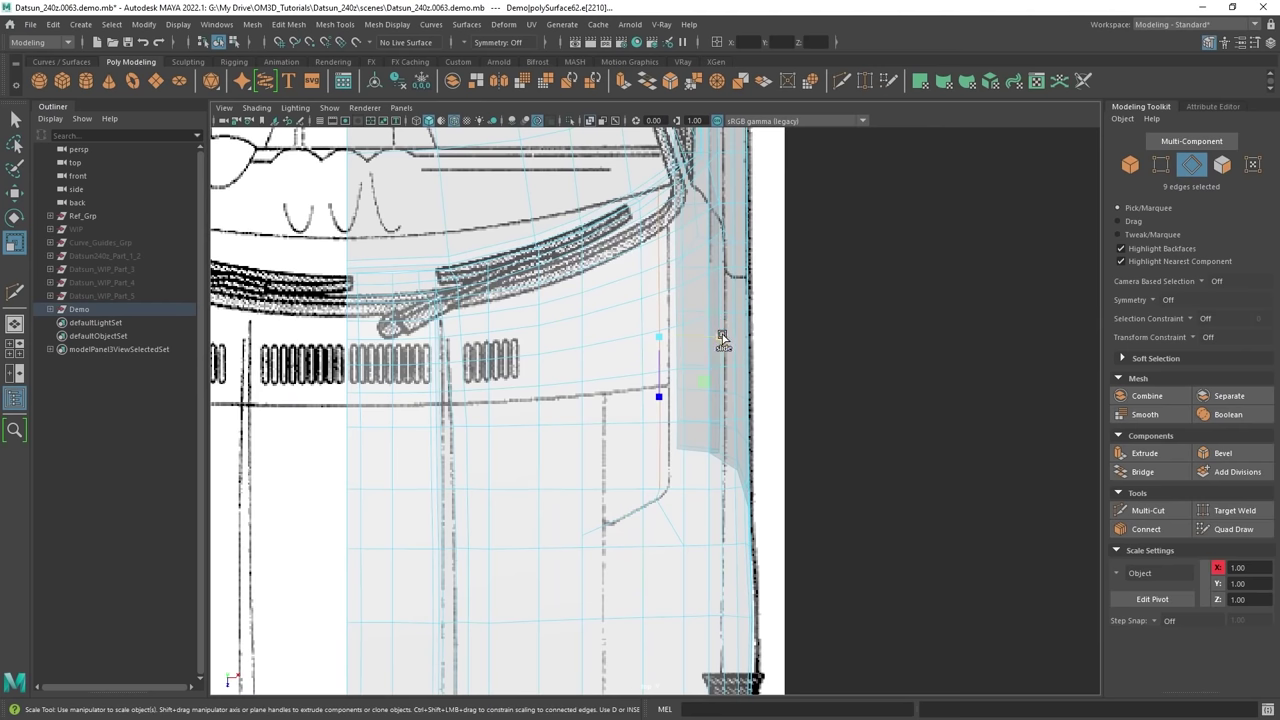
{"action": "left_click_drag", "start_coordinate": [721, 338], "coordinate": [659, 342], "text": "ctrl+shift"}
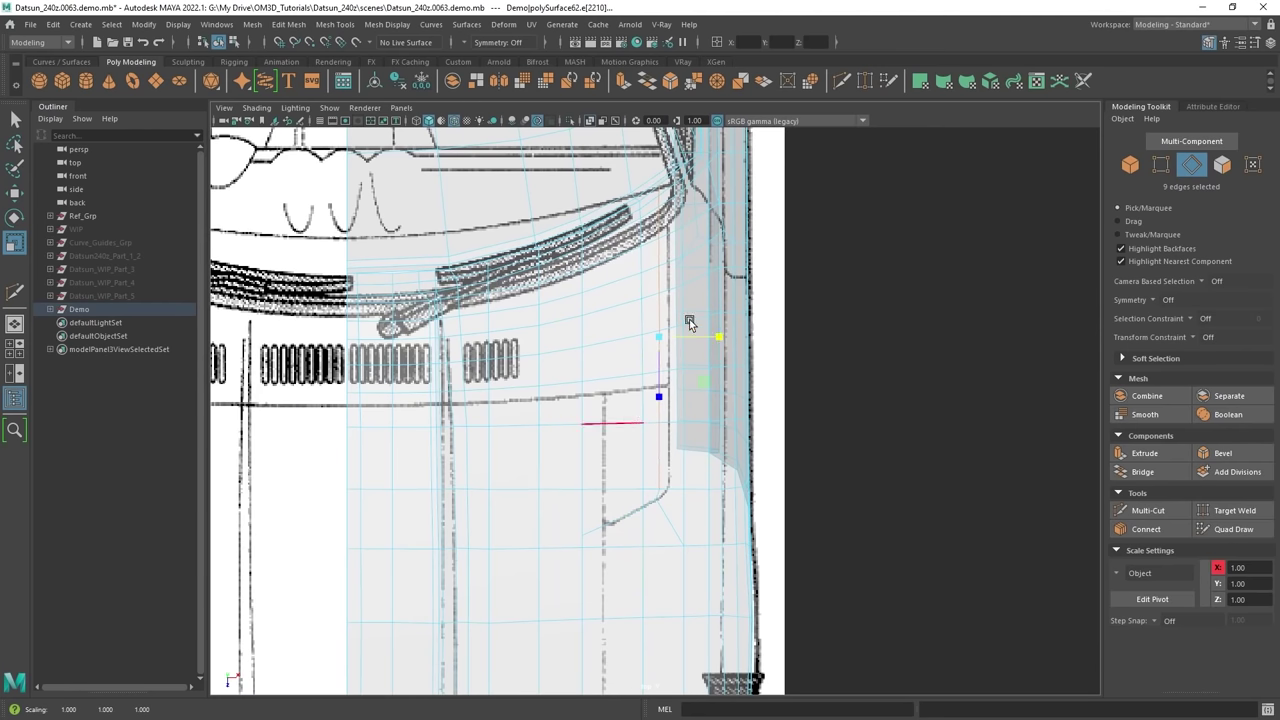
Insert a crosswise row of edges over the inner hood, level with the inner end of the diagonal cut.
{"action": "scroll", "coordinate": [661, 447], "scroll_direction": "up", "scroll_amount": 8}
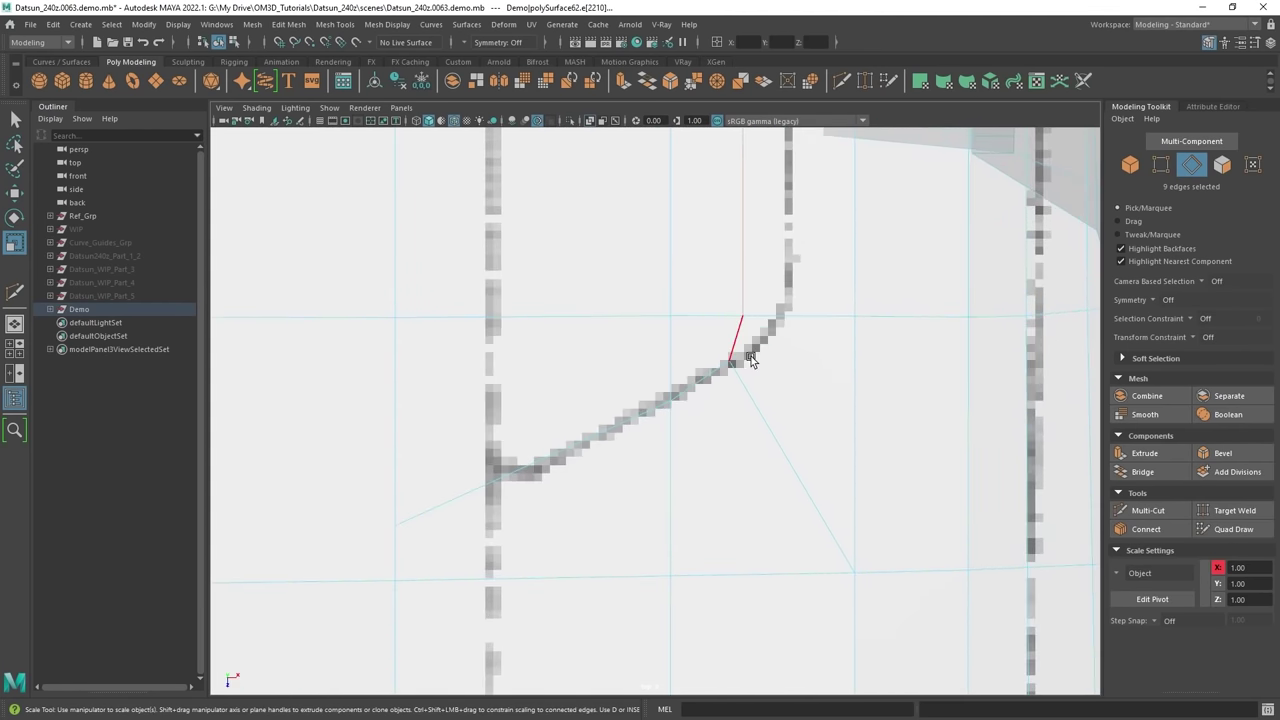
{"action": "scroll", "coordinate": [655, 412], "scroll_direction": "down", "scroll_amount": 7}
{"action": "middle_click_drag", "start_coordinate": [592, 436], "coordinate": [757, 370], "text": "alt"}
{"action": "right_click_drag", "start_coordinate": [588, 349], "coordinate": [488, 352], "text": "shift"}
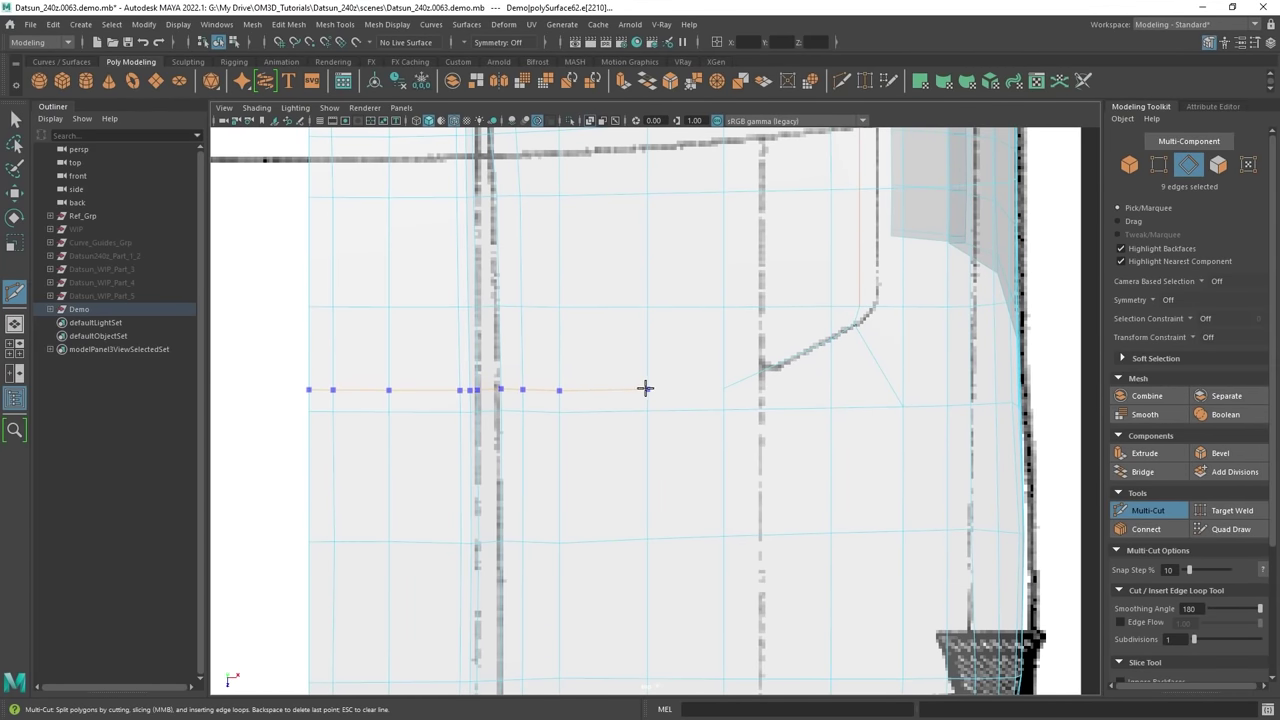
{"action": "key", "text": "Return"}
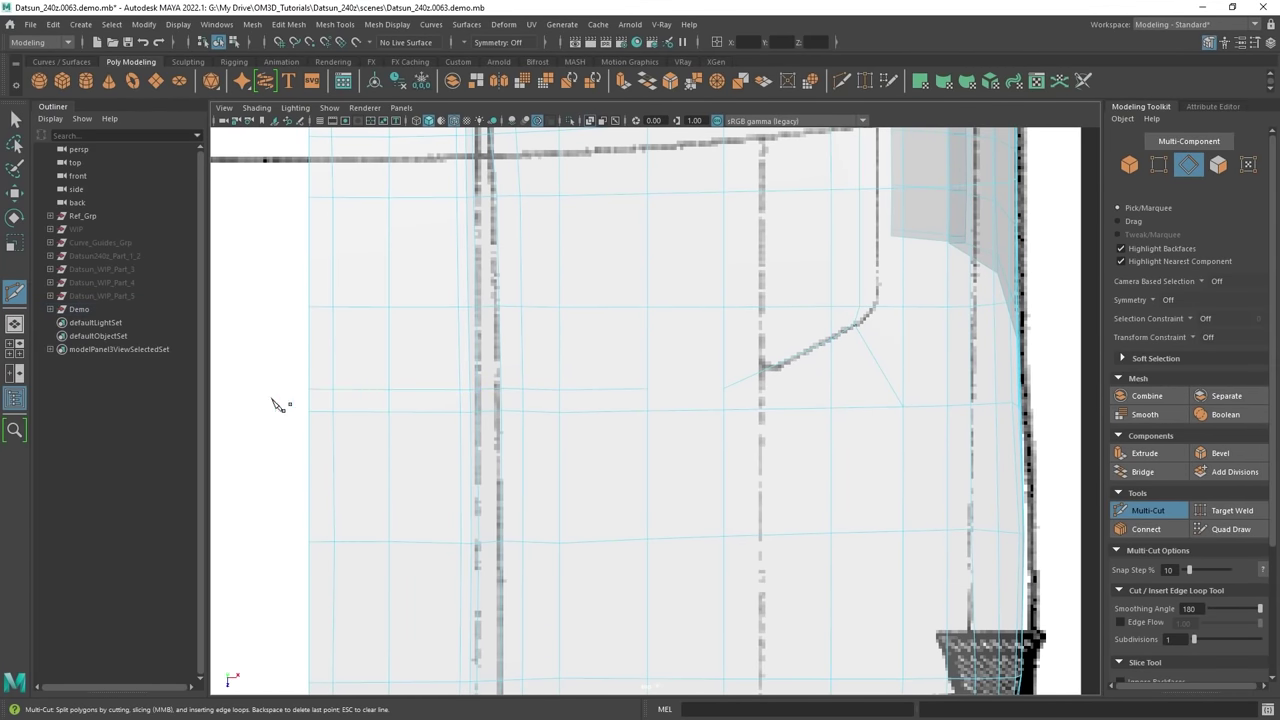
Connect the outer end of the new crosswise hood edges to the inner end of the diagonal cut.
{"action": "scroll", "coordinate": [662, 422], "scroll_direction": "up", "scroll_amount": 2}
{"action": "scroll", "coordinate": [720, 410], "scroll_direction": "up", "scroll_amount": 2}
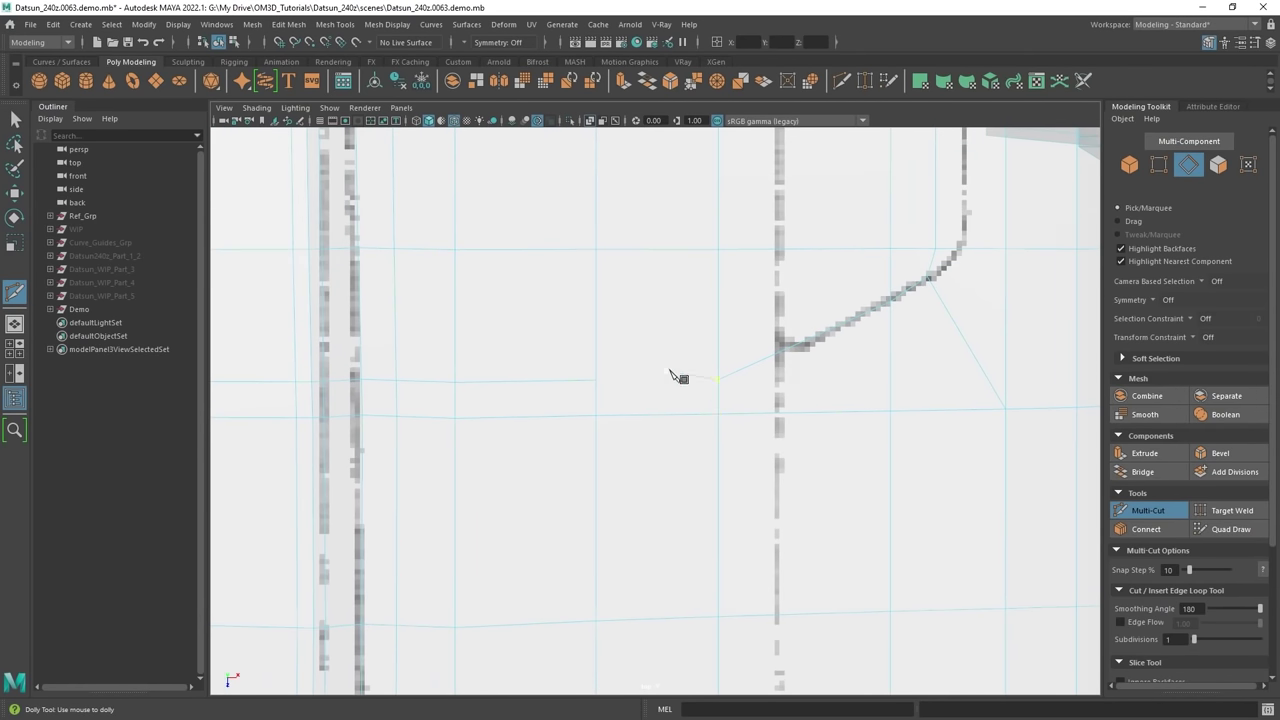
{"action": "left_click", "coordinate": [596, 380]}
{"action": "left_click", "coordinate": [718, 380]}
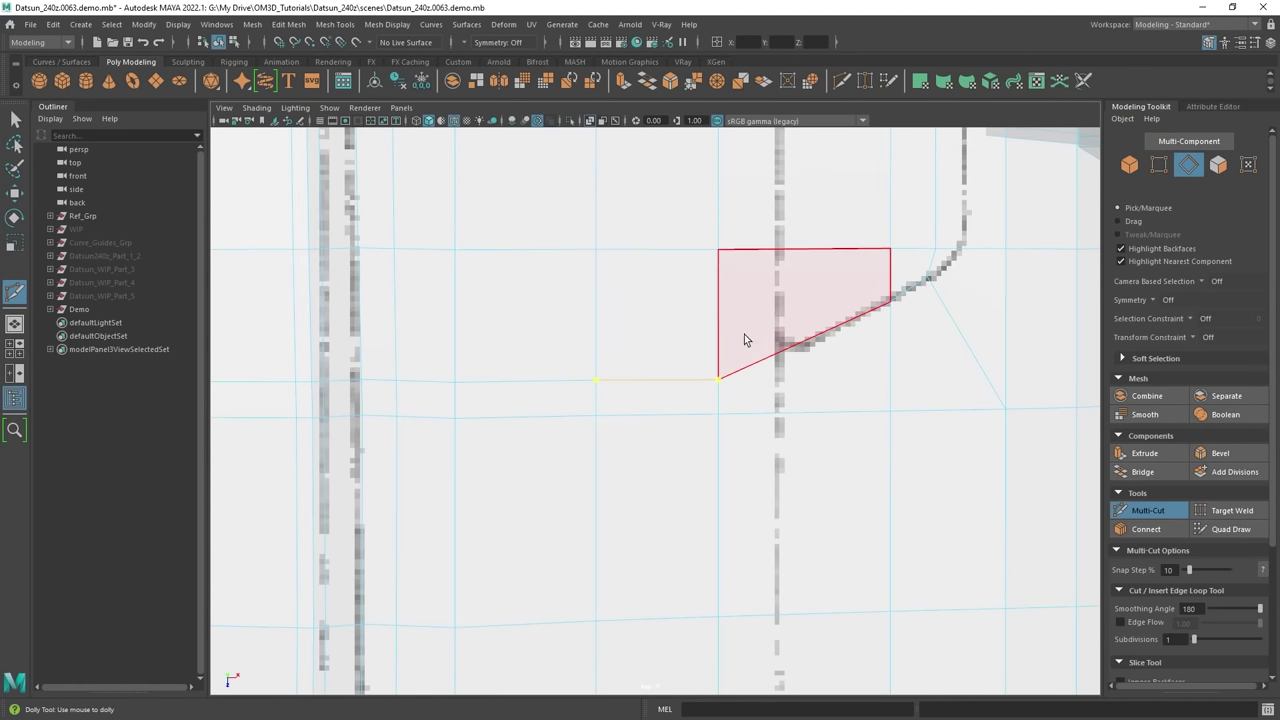
{"action": "key", "text": "q"}
Highlight the new cuts around the hood corner in the perspective view and examine their edge flow.
{"action": "scroll", "coordinate": [699, 368], "scroll_direction": "down", "scroll_amount": 2}
{"action": "scroll", "coordinate": [699, 367], "scroll_direction": "down", "scroll_amount": 2}
{"action": "key", "text": "space"}
{"action": "key", "text": "space"}
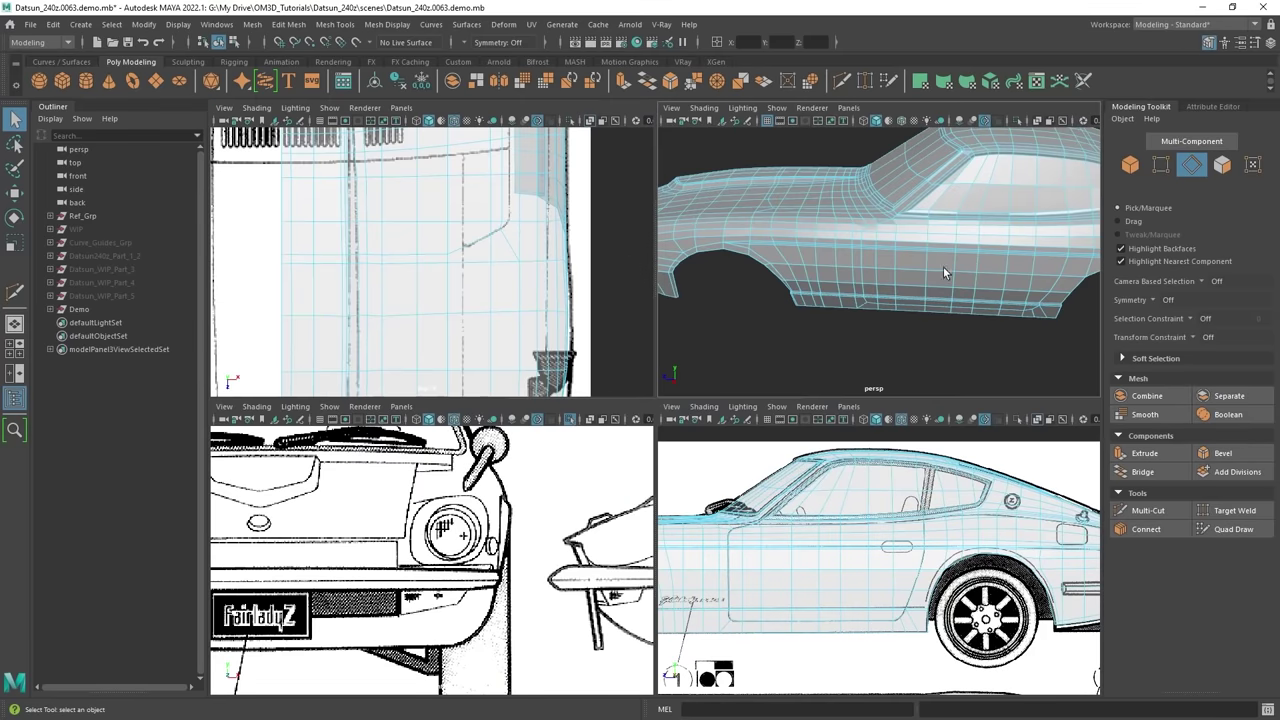
{"action": "scroll", "coordinate": [683, 362], "scroll_direction": "up", "scroll_amount": 4}
{"action": "left_click_drag", "start_coordinate": [685, 364], "coordinate": [905, 372], "text": "alt"}
{"action": "double_click", "coordinate": [557, 262]}
{"action": "double_click", "coordinate": [734, 419], "text": "shift"}
{"action": "scroll", "coordinate": [734, 417], "scroll_direction": "down", "scroll_amount": 5}
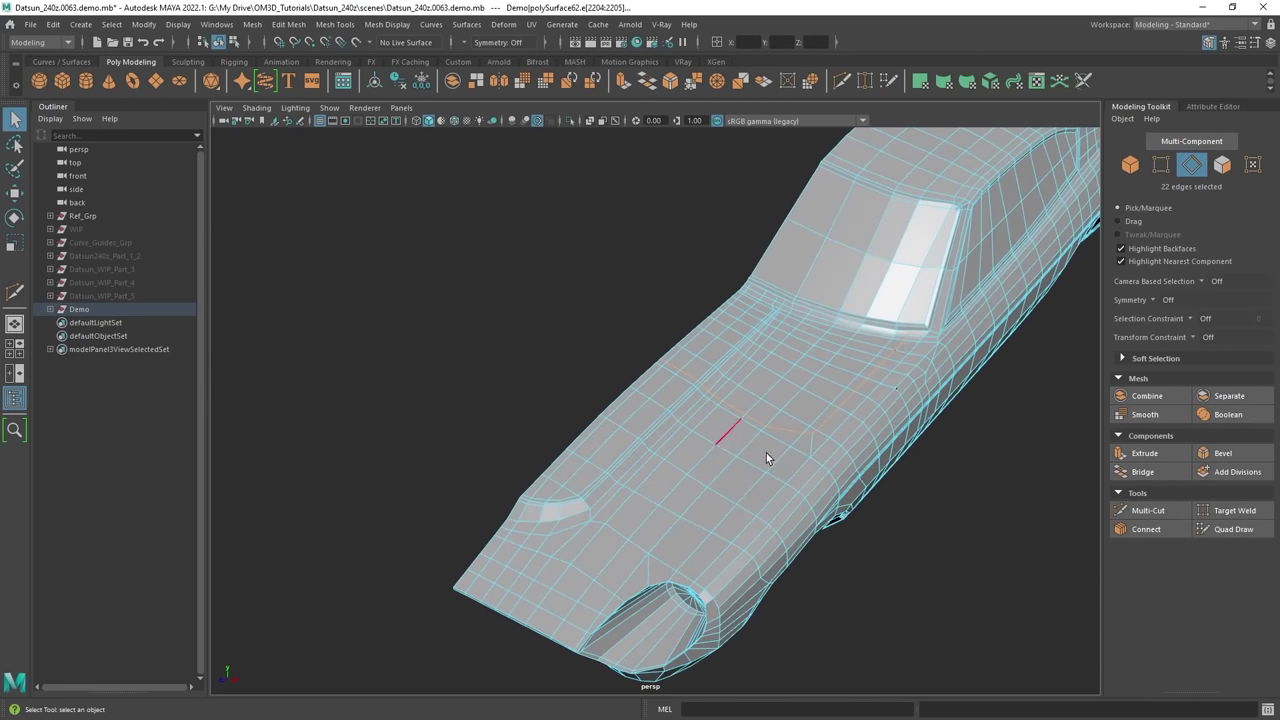
Insert an edge loop on the outer fender beside the headlight using Multi-Cut with Edge Flow enabled at 1.00.
{"action": "left_click_drag", "start_coordinate": [766, 453], "coordinate": [896, 337], "text": "alt"}
{"action": "scroll", "coordinate": [641, 388], "scroll_direction": "up", "scroll_amount": 3}
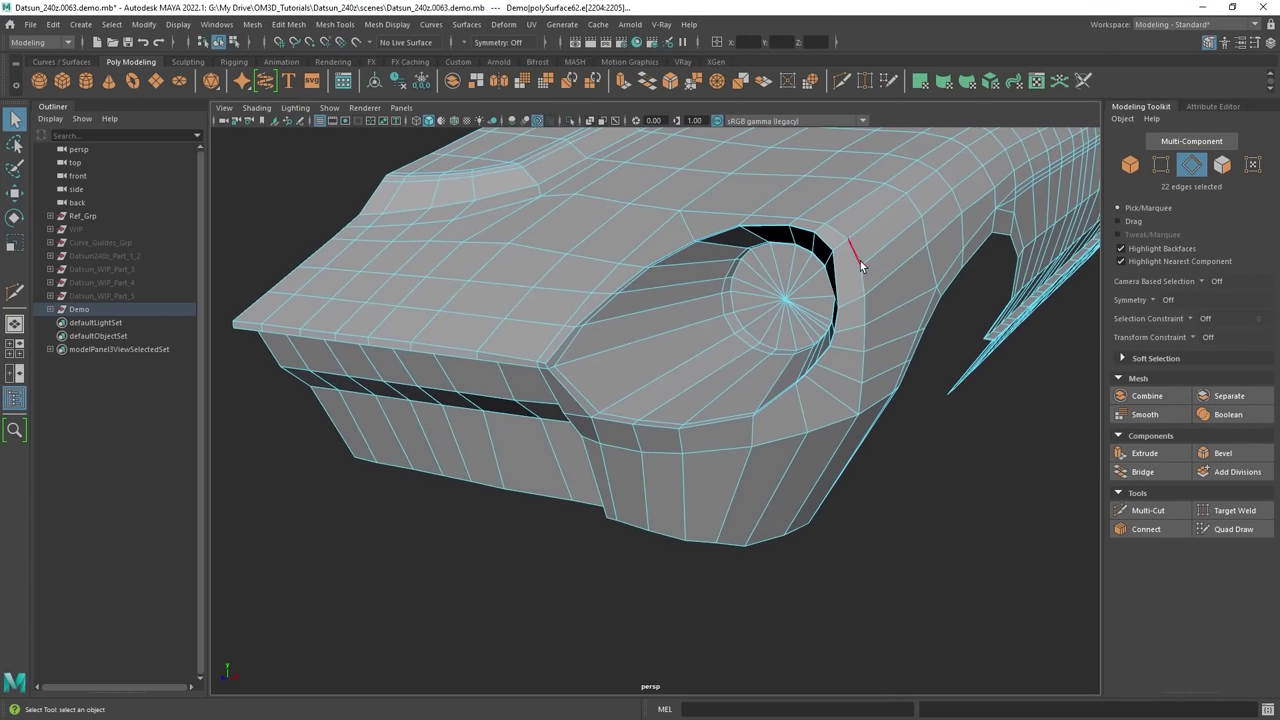
{"action": "left_click", "coordinate": [860, 259]}
{"action": "key", "text": "f"}
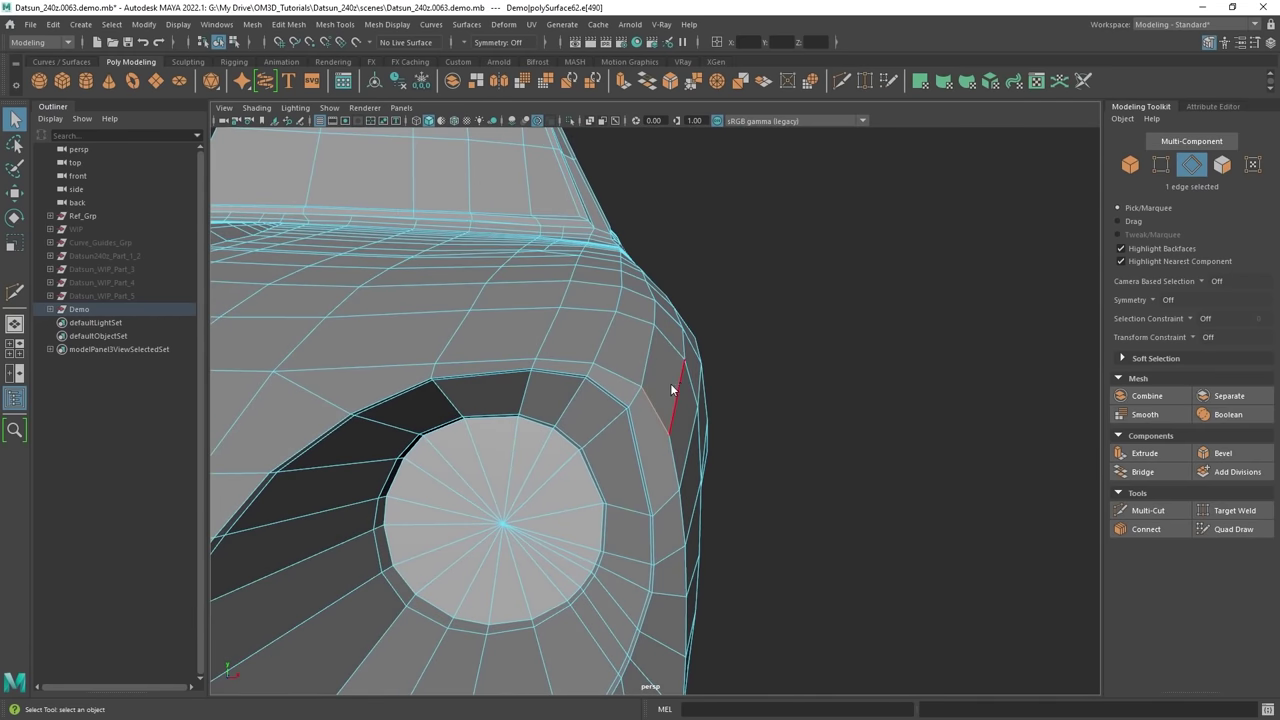
{"action": "right_click_drag", "start_coordinate": [671, 387], "coordinate": [594, 386], "text": "shift"}
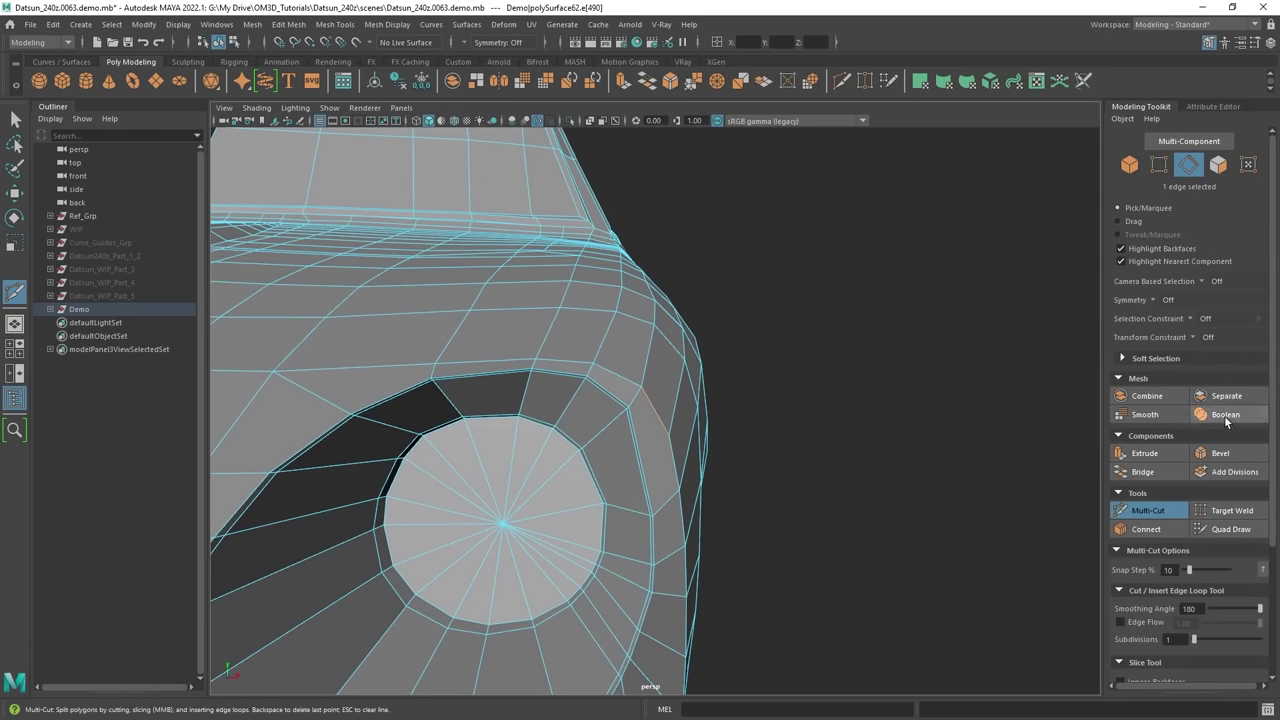
{"action": "left_click", "coordinate": [1122, 624]}
{"action": "left_click_drag", "start_coordinate": [692, 462], "coordinate": [727, 390], "text": "alt"}
{"action": "left_click", "coordinate": [725, 380]}
{"action": "left_click", "coordinate": [697, 402], "text": "ctrl"}
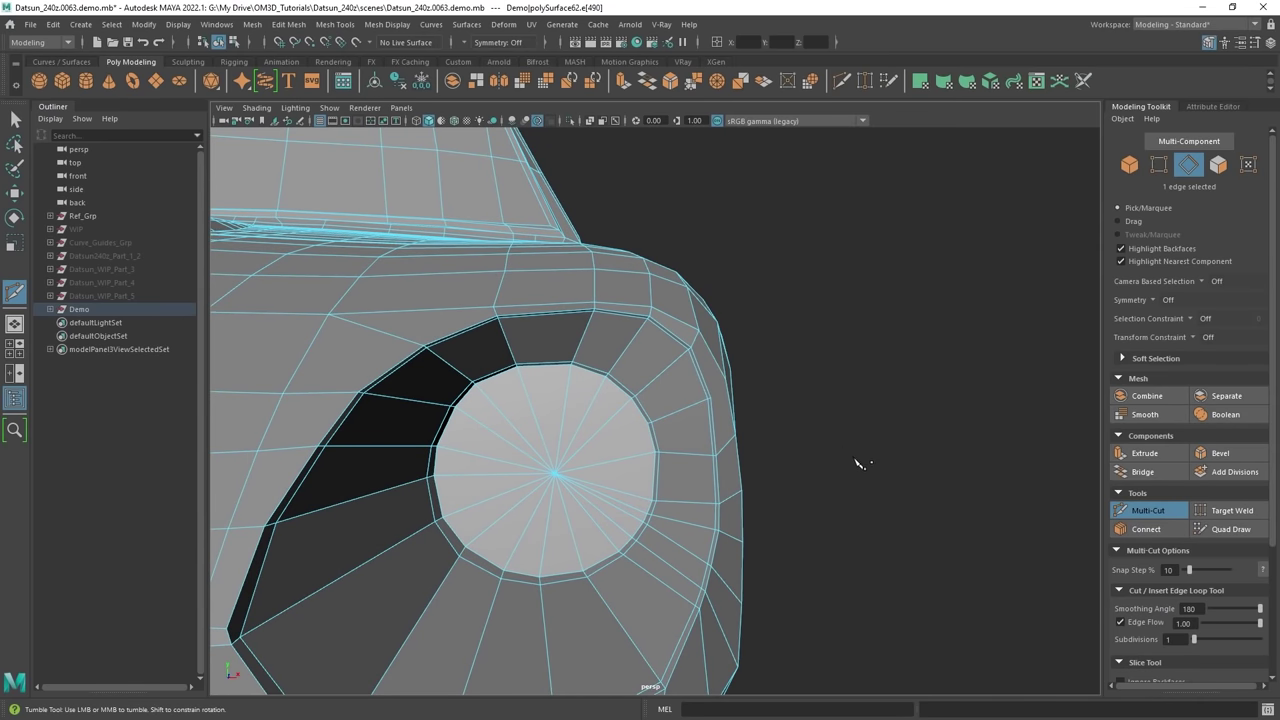
Check the fender edges around the headlight and turn off Edge Flow for Multi-Cut.
{"action": "left_click_drag", "start_coordinate": [856, 461], "coordinate": [738, 434], "text": "alt"}
{"action": "left_click_drag", "start_coordinate": [695, 489], "coordinate": [780, 334], "text": "alt"}
{"action": "left_click", "coordinate": [1121, 624]}
{"action": "left_click", "coordinate": [733, 379]}
{"action": "scroll", "coordinate": [740, 396], "scroll_direction": "up", "scroll_amount": 3}
{"action": "key", "text": "q"}
Select the upper row of faces on the front panel beneath the hood lip.
{"action": "scroll", "coordinate": [820, 401], "scroll_direction": "down", "scroll_amount": 10}
{"action": "middle_click_drag", "start_coordinate": [680, 372], "coordinate": [769, 364], "text": "alt"}
{"action": "scroll", "coordinate": [769, 364], "scroll_direction": "up", "scroll_amount": 6}
{"action": "left_click_drag", "start_coordinate": [724, 371], "coordinate": [784, 365], "text": "alt"}
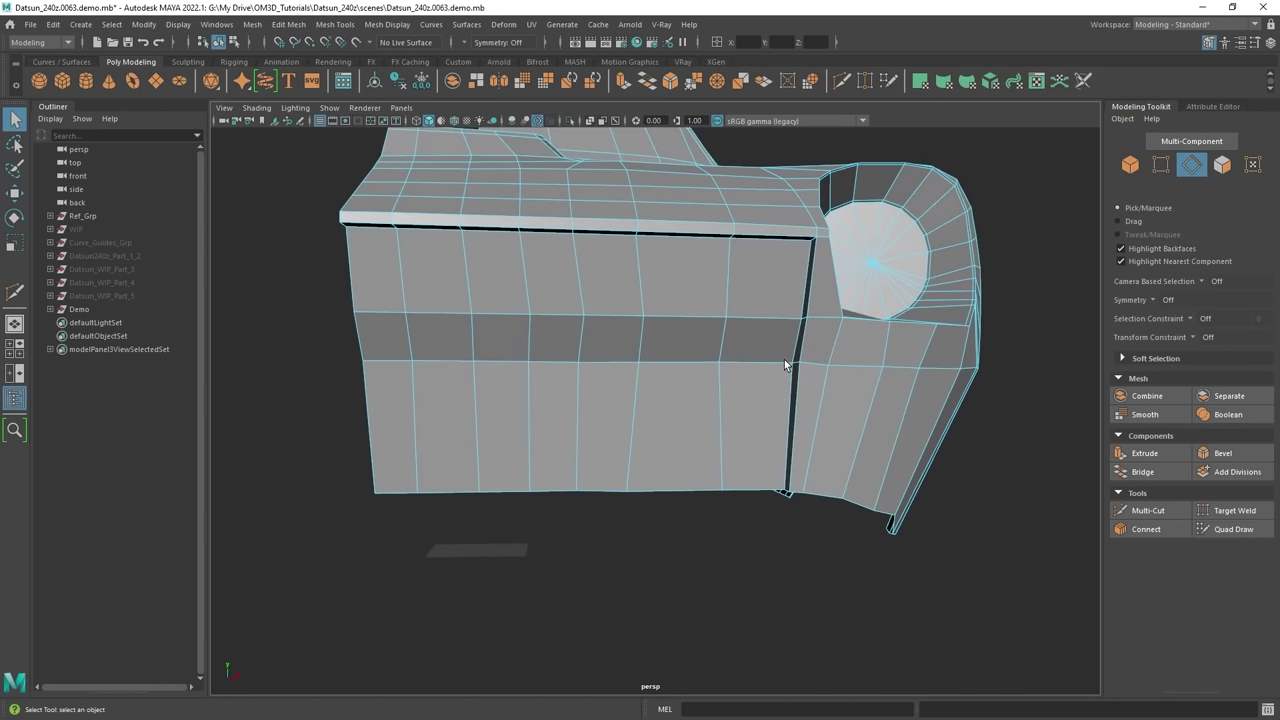
{"action": "right_click_drag", "start_coordinate": [738, 250], "coordinate": [726, 287]}
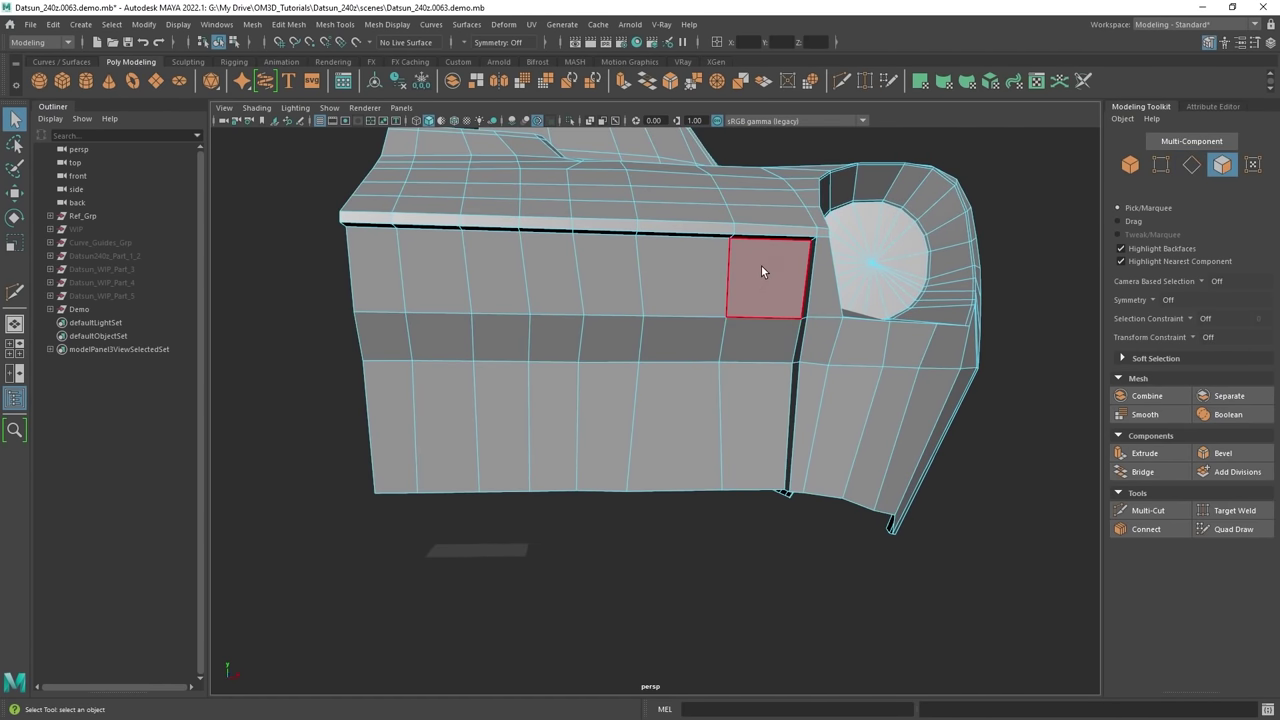
{"action": "left_click", "coordinate": [761, 267]}
{"action": "left_click", "coordinate": [675, 272], "text": "shift"}
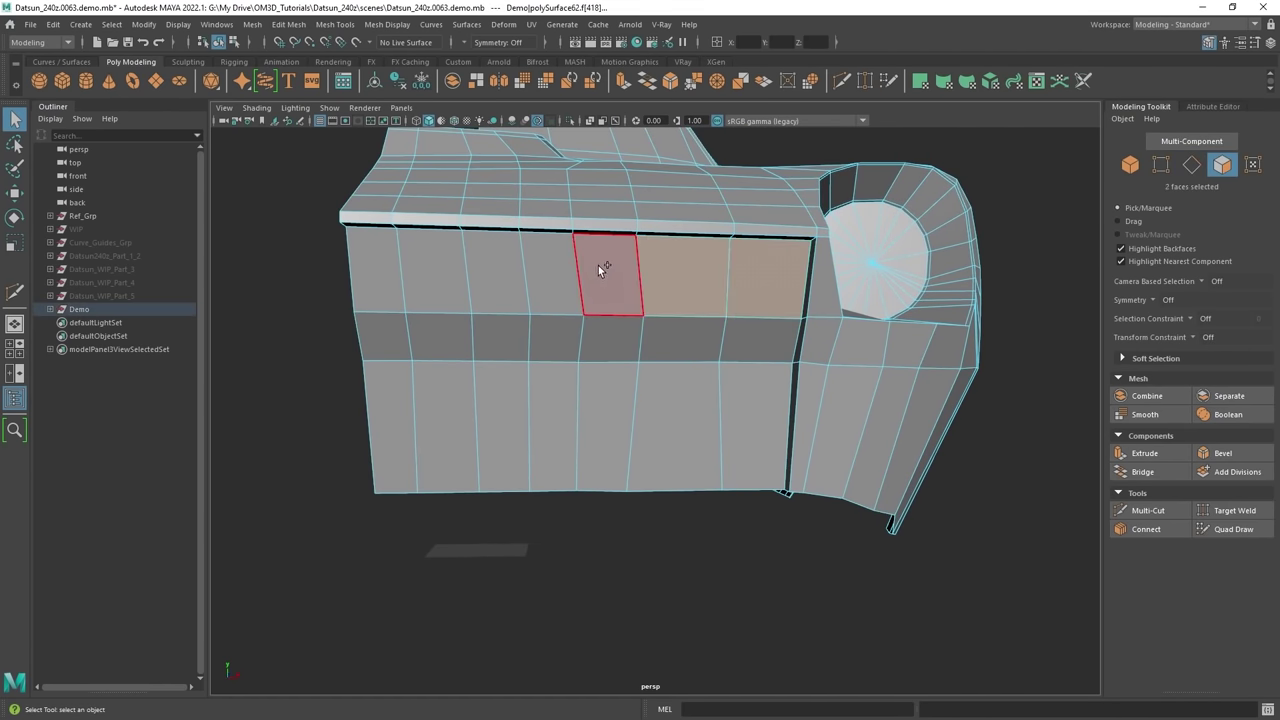
{"action": "left_click", "coordinate": [598, 268], "text": "shift"}
{"action": "left_click", "coordinate": [558, 273], "text": "shift"}
{"action": "left_click", "coordinate": [431, 268], "text": "shift"}
{"action": "left_click", "coordinate": [379, 275], "text": "shift"}
Add the middle and lower rows of front panel faces to the selection.
{"action": "left_click", "coordinate": [379, 347], "text": "shift"}
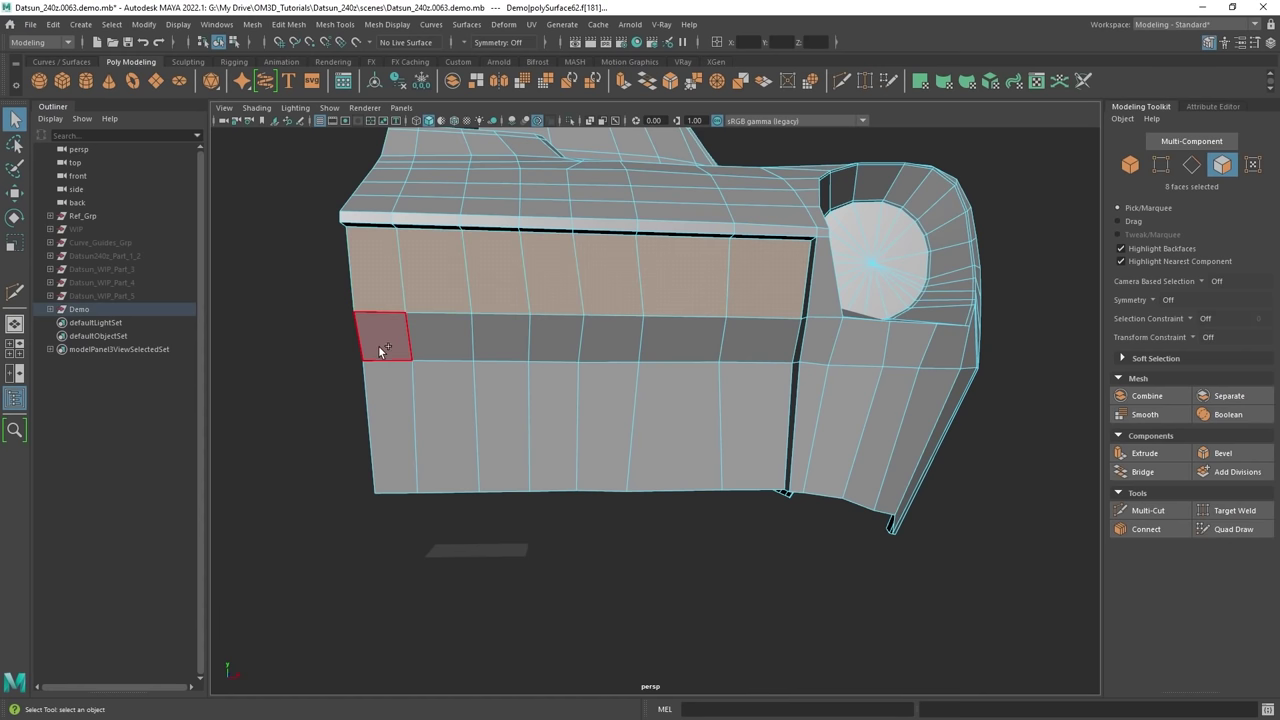
{"action": "left_click", "coordinate": [446, 339], "text": "shift"}
{"action": "left_click", "coordinate": [502, 341], "text": "shift"}
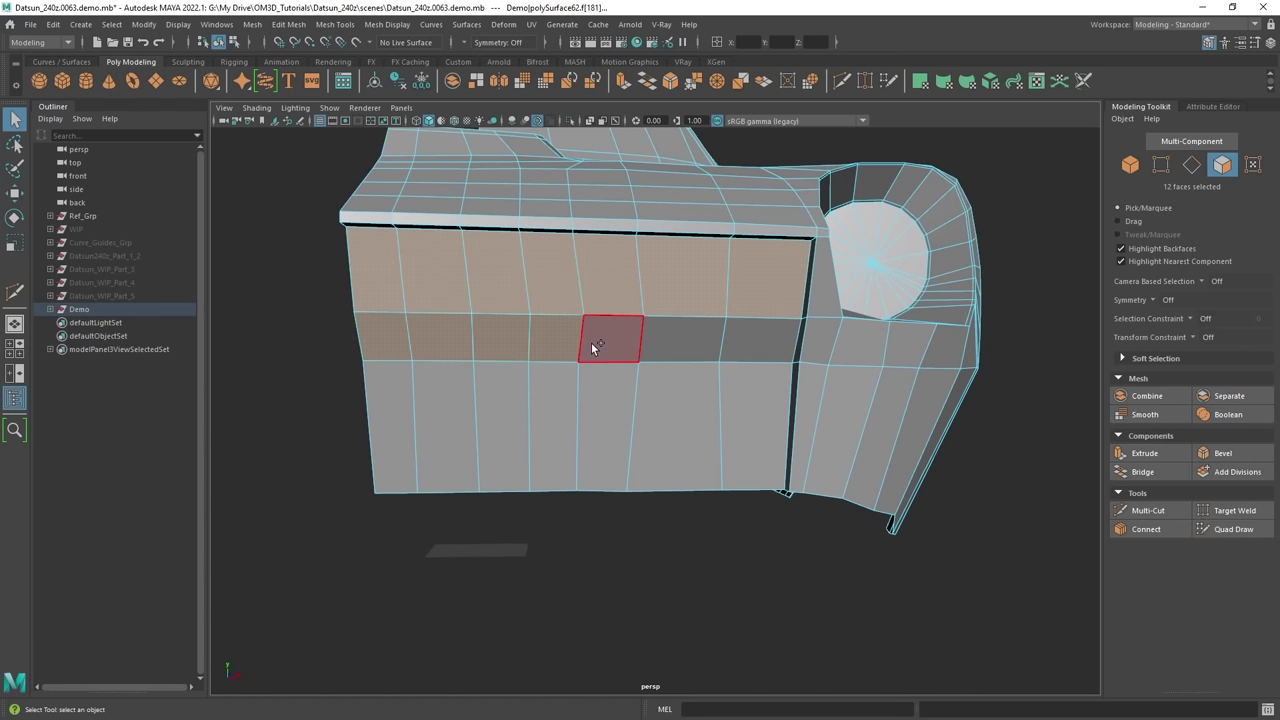
{"action": "left_click", "coordinate": [672, 343], "text": "shift"}
{"action": "left_click", "coordinate": [750, 341], "text": "shift"}
{"action": "left_click", "coordinate": [748, 396], "text": "shift"}
{"action": "left_click", "coordinate": [680, 400], "text": "shift"}
{"action": "left_click", "coordinate": [600, 403], "text": "shift"}
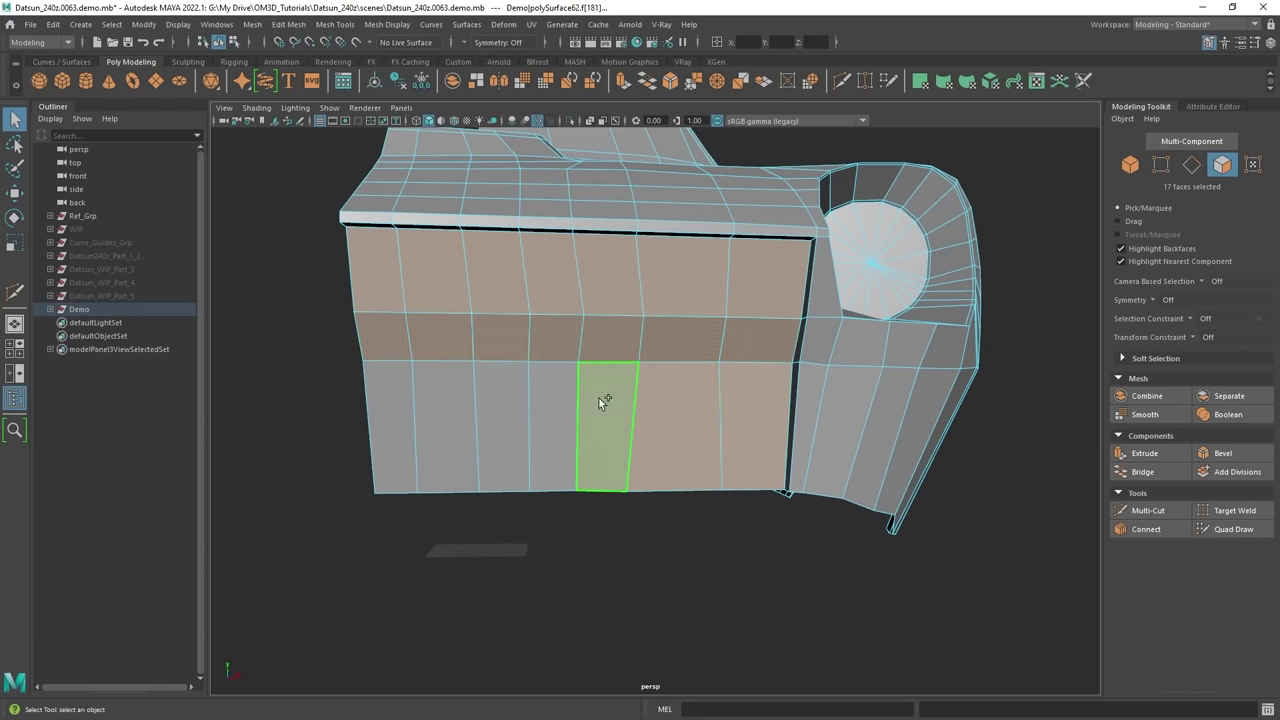
{"action": "left_click", "coordinate": [539, 400], "text": "shift"}
{"action": "left_click", "coordinate": [502, 398], "text": "shift"}
{"action": "left_click", "coordinate": [445, 395], "text": "shift"}
{"action": "left_click", "coordinate": [396, 395], "text": "shift"}
Remove the stray rear body face from the front panel selection.
{"action": "middle_click_drag", "start_coordinate": [440, 300], "coordinate": [624, 376], "text": "alt"}
{"action": "scroll", "coordinate": [624, 376], "scroll_direction": "down", "scroll_amount": 8}
{"action": "middle_click_drag", "start_coordinate": [764, 452], "coordinate": [671, 385], "text": "alt"}
{"action": "scroll", "coordinate": [671, 385], "scroll_direction": "up", "scroll_amount": 8}
{"action": "scroll", "coordinate": [703, 383], "scroll_direction": "down", "scroll_amount": 7}
{"action": "left_click_drag", "start_coordinate": [671, 385], "coordinate": [762, 367], "text": "alt"}
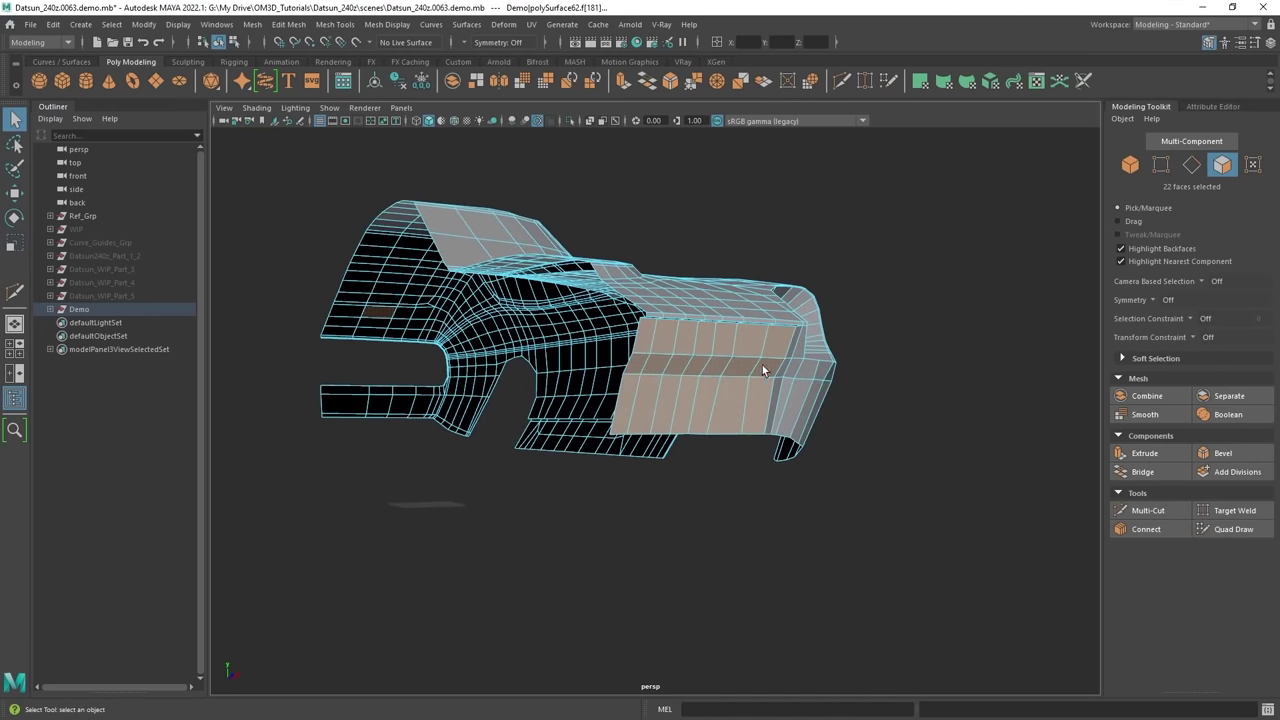
{"action": "left_click_drag", "start_coordinate": [486, 396], "coordinate": [234, 236], "text": "ctrl"}
Select only the narrow strip of return faces along the front panel's upper and outer edges.
{"action": "key", "text": "f"}
{"action": "scroll", "coordinate": [580, 358], "scroll_direction": "down", "scroll_amount": 4}
{"action": "left_click_drag", "start_coordinate": [580, 358], "coordinate": [710, 355], "text": "alt"}
{"action": "left_click", "coordinate": [562, 195]}
{"action": "double_click", "coordinate": [602, 218], "text": "shift"}
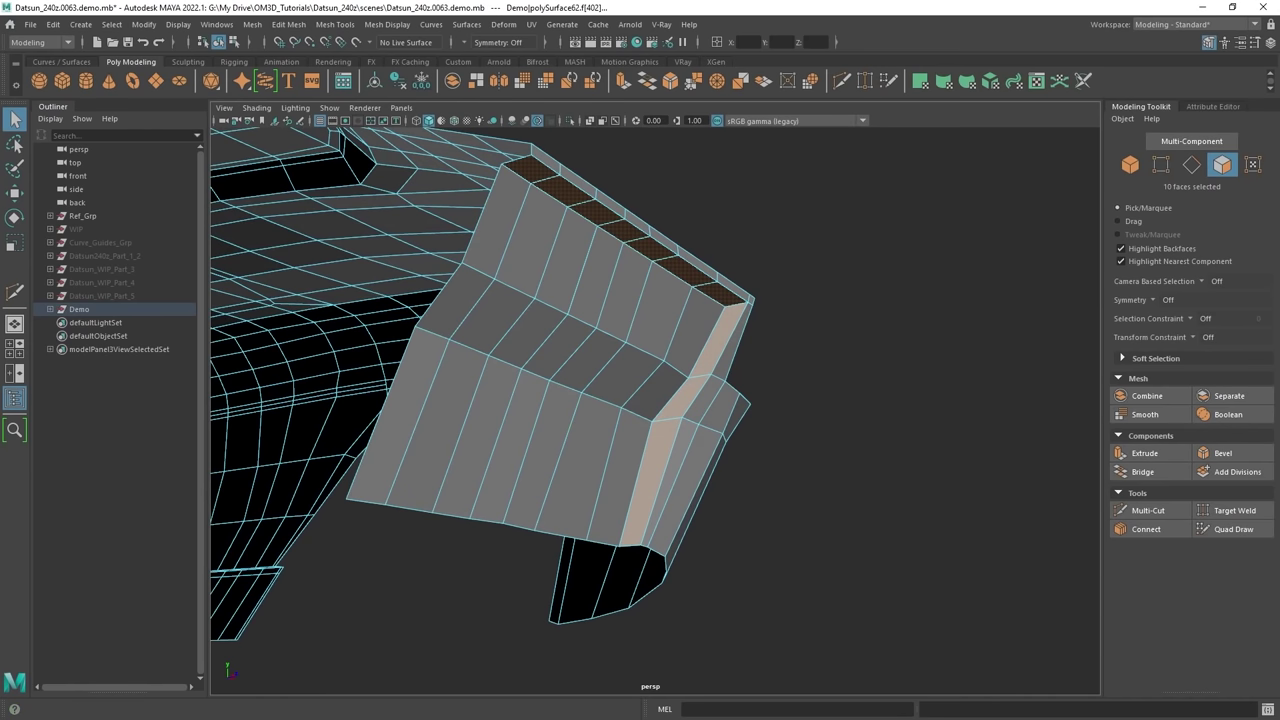
Delete the selected strip of return faces and reposition the front panel's open border edges.
{"action": "key", "text": "Delete"}
{"action": "double_click", "coordinate": [692, 334]}
{"action": "key", "text": "w"}
{"action": "left_click_drag", "start_coordinate": [622, 383], "coordinate": [640, 380]}
Clean up the vertices at the front panel's outer corner and return to object mode.
{"action": "scroll", "coordinate": [640, 380], "scroll_direction": "up", "scroll_amount": 6}
{"action": "right_click_drag", "start_coordinate": [514, 234], "coordinate": [434, 206]}
{"action": "left_click_drag", "start_coordinate": [434, 206], "coordinate": [560, 260], "text": "alt"}
{"action": "right_click_drag", "start_coordinate": [620, 320], "coordinate": [617, 260], "text": "shift"}
{"action": "left_click_drag", "start_coordinate": [617, 260], "coordinate": [794, 277], "text": "alt"}
{"action": "scroll", "coordinate": [840, 292], "scroll_direction": "up", "scroll_amount": 10}
{"action": "middle_click_drag", "start_coordinate": [868, 222], "coordinate": [881, 300], "text": "alt"}
{"action": "left_click_drag", "start_coordinate": [881, 300], "coordinate": [690, 420], "text": "alt"}
{"action": "key", "text": "q"}
{"action": "left_click_drag", "start_coordinate": [600, 390], "coordinate": [634, 425]}
{"action": "right_click_drag", "start_coordinate": [629, 348], "coordinate": [690, 290], "text": "shift"}
Show the body with smooth mesh preview and examine it from the front, side and above.
{"action": "scroll", "coordinate": [640, 330], "scroll_direction": "down", "scroll_amount": 10}
{"action": "key", "text": "3"}
{"action": "left_click_drag", "start_coordinate": [671, 340], "coordinate": [707, 352], "text": "alt"}
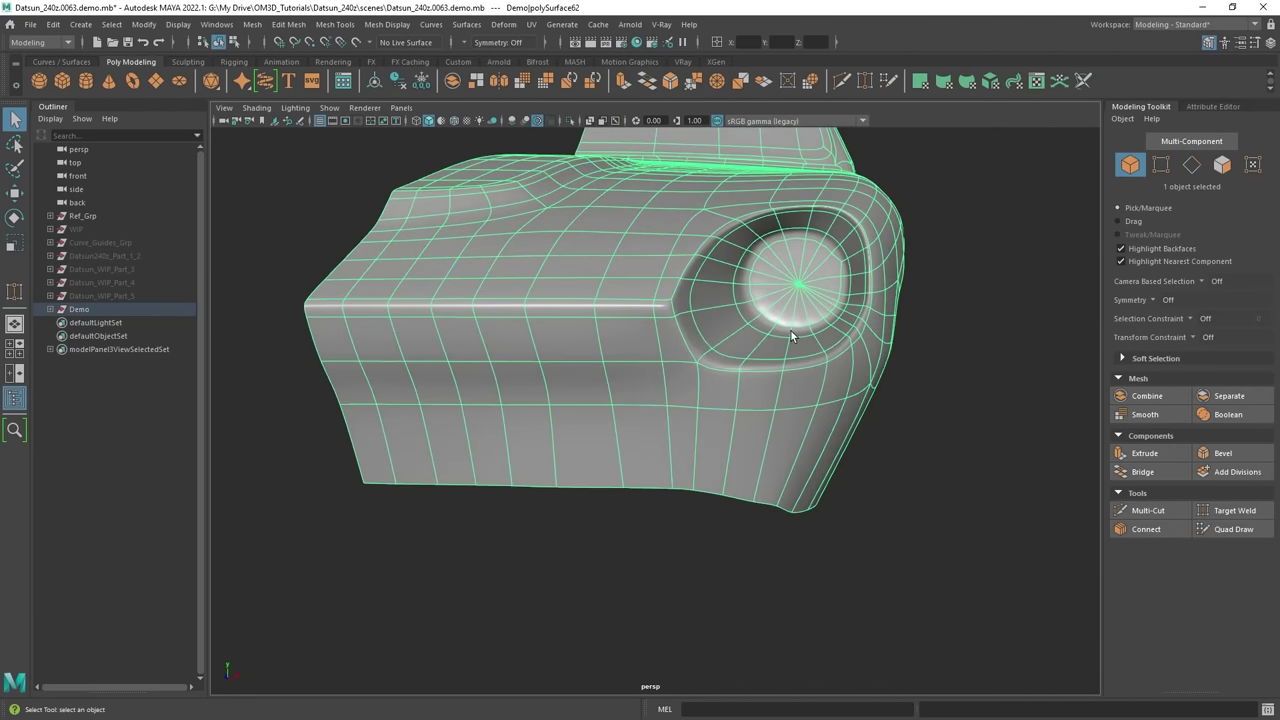
{"action": "right_click_drag", "start_coordinate": [793, 336], "coordinate": [660, 394], "text": "alt"}
{"action": "left_click_drag", "start_coordinate": [660, 394], "coordinate": [1040, 390], "text": "alt"}
{"action": "middle_click_drag", "start_coordinate": [1040, 390], "coordinate": [842, 400], "text": "alt"}
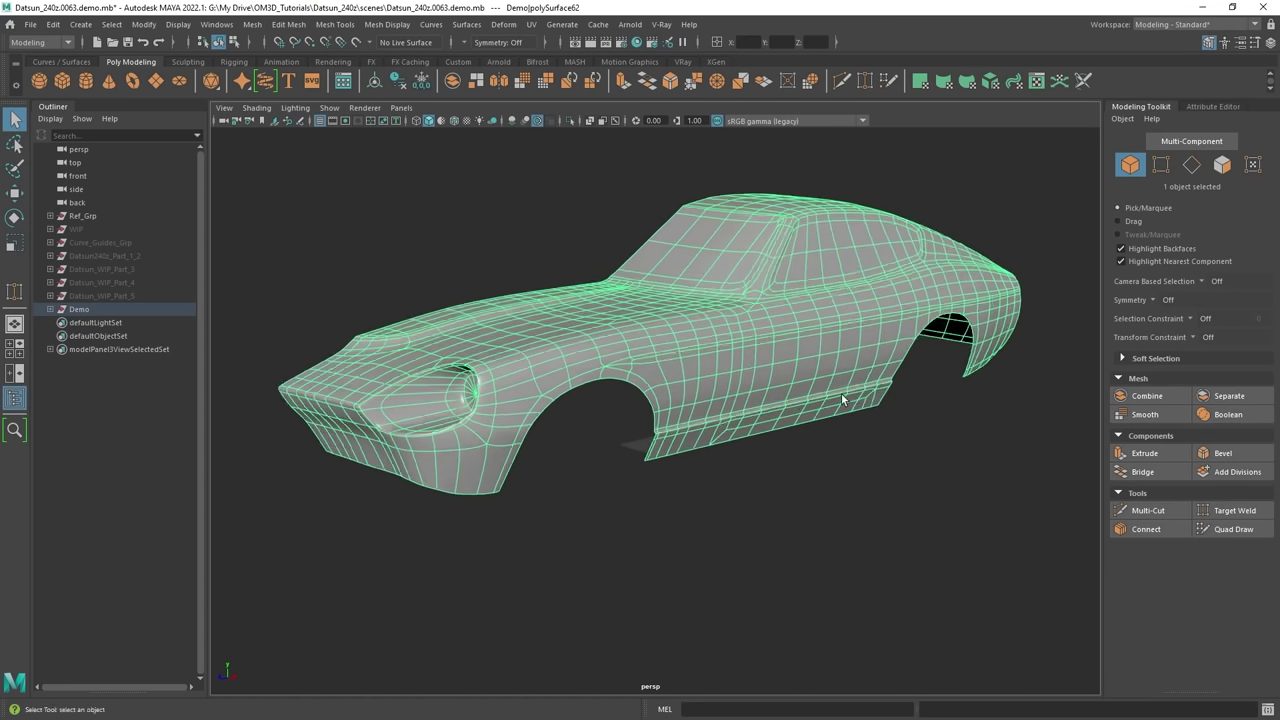
{"action": "left_click_drag", "start_coordinate": [842, 400], "coordinate": [680, 390], "text": "alt"}
{"action": "middle_click_drag", "start_coordinate": [680, 390], "coordinate": [434, 354], "text": "alt"}
{"action": "left_click_drag", "start_coordinate": [780, 395], "coordinate": [819, 428], "text": "alt"}
{"action": "left_click_drag", "start_coordinate": [712, 390], "coordinate": [801, 397], "text": "alt"}
In the top view, slide the crosswise edges at the front of the tailgate onto the blueprint panel line.
{"action": "key", "text": "space"}
{"action": "middle_click_drag", "start_coordinate": [416, 247], "coordinate": [500, 390], "text": "alt"}
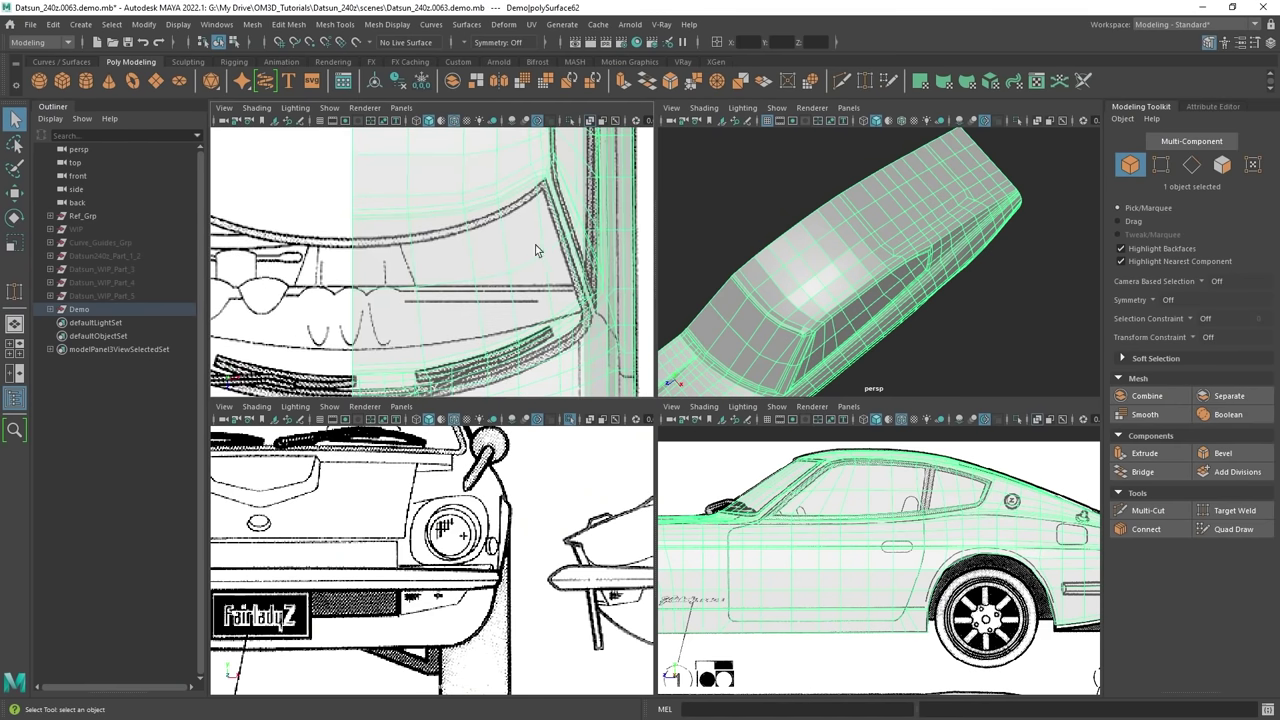
{"action": "key", "text": "space"}
{"action": "middle_click_drag", "start_coordinate": [668, 250], "coordinate": [645, 460], "text": "alt"}
{"action": "middle_click_drag", "start_coordinate": [655, 210], "coordinate": [668, 540], "text": "alt"}
{"action": "middle_click_drag", "start_coordinate": [688, 250], "coordinate": [672, 488], "text": "alt"}
{"action": "right_click_drag", "start_coordinate": [743, 370], "coordinate": [770, 373], "text": "alt"}
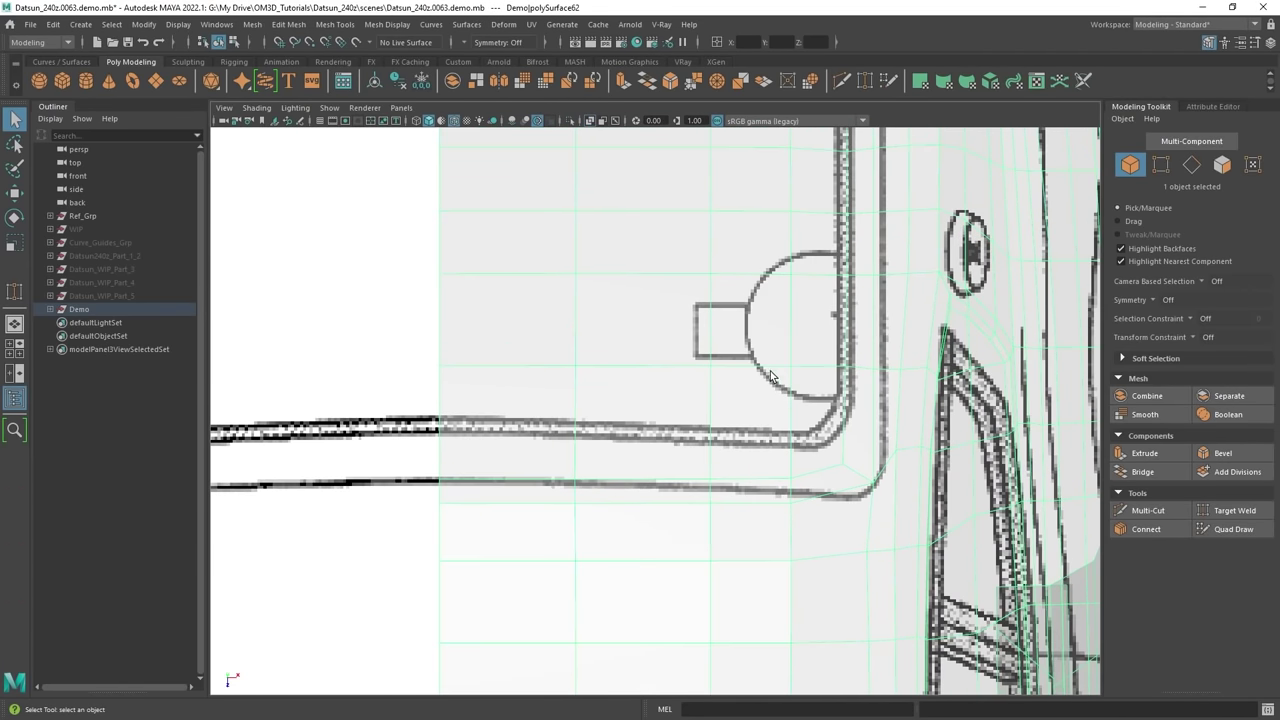
{"action": "middle_click_drag", "start_coordinate": [770, 376], "coordinate": [777, 332], "text": "alt"}
{"action": "right_click_drag", "start_coordinate": [777, 353], "coordinate": [775, 318]}
{"action": "key", "text": "w"}
{"action": "left_click", "coordinate": [538, 434]}
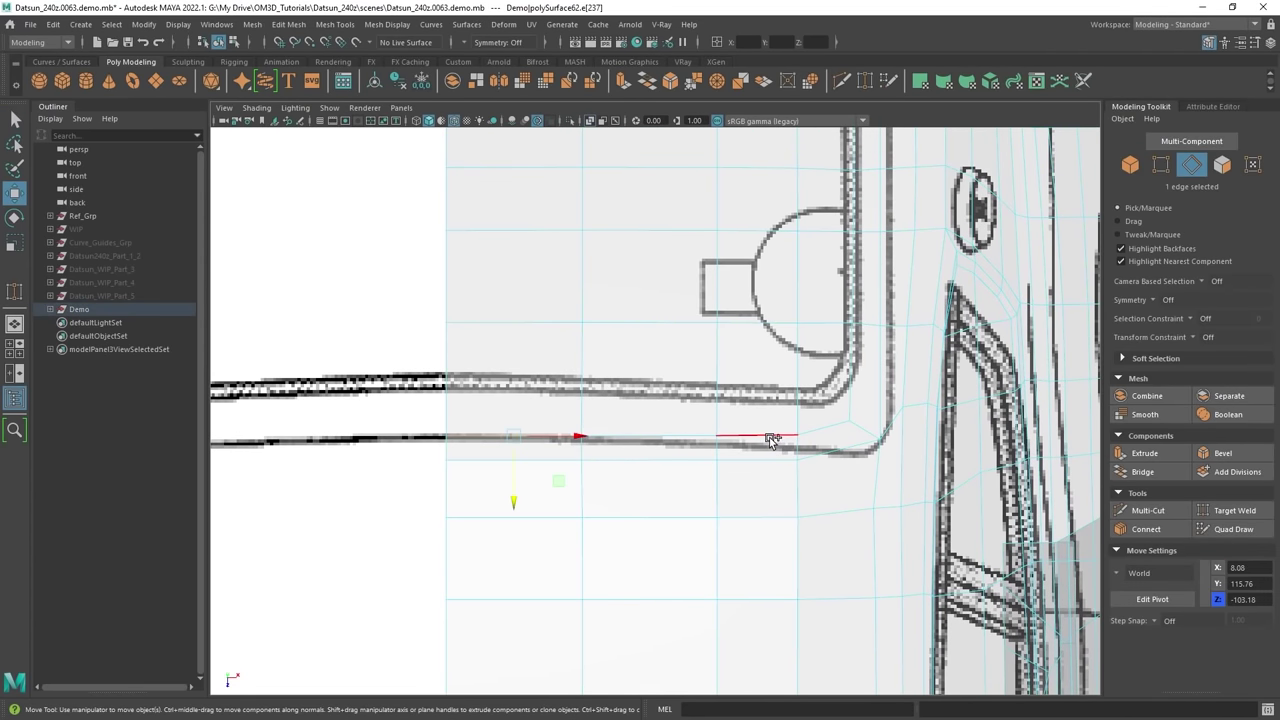
{"action": "left_click", "coordinate": [820, 429], "text": "shift"}
{"action": "left_click_drag", "start_coordinate": [648, 428], "coordinate": [647, 413], "text": "ctrl+shift"}
{"action": "middle_click_drag", "start_coordinate": [762, 462], "coordinate": [711, 440], "text": "alt"}
{"action": "right_click_drag", "start_coordinate": [709, 438], "coordinate": [785, 447], "text": "alt"}
Select the edges following the tailgate's front line, rounded corner and side line in the top view.
{"action": "left_click", "coordinate": [443, 427]}
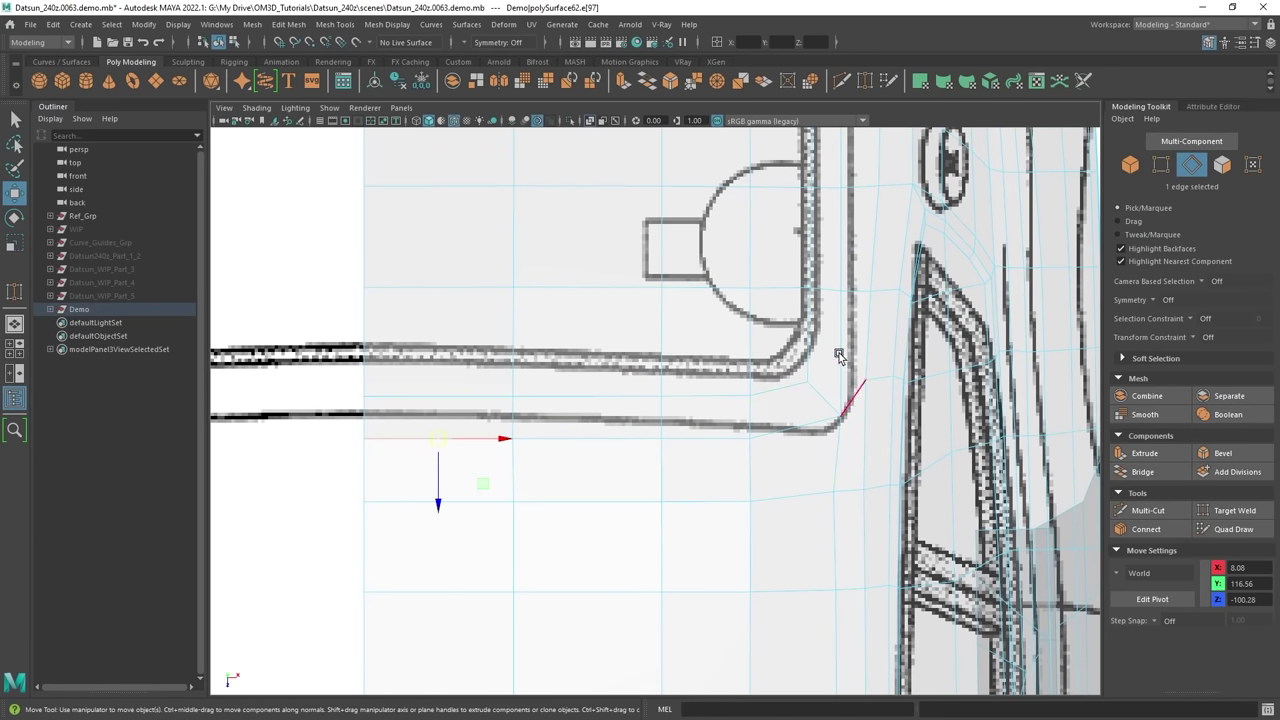
{"action": "scroll", "coordinate": [835, 365], "scroll_direction": "down", "scroll_amount": 5}
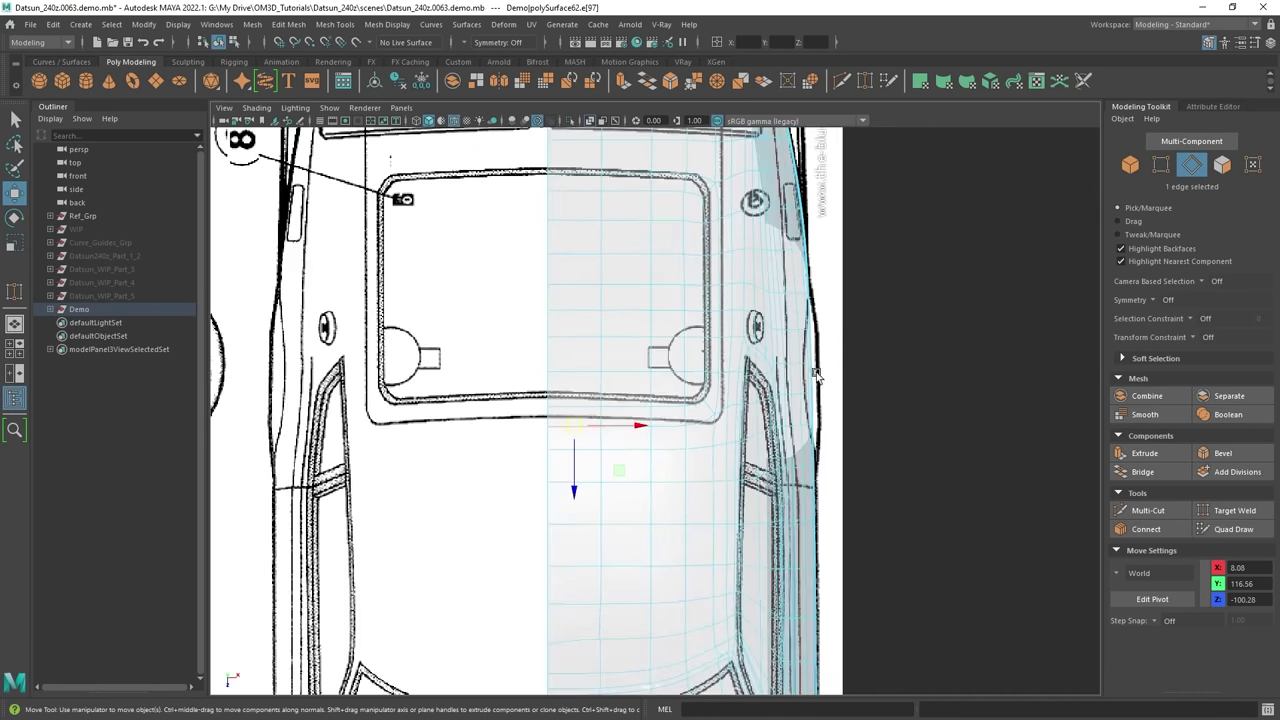
{"action": "scroll", "coordinate": [825, 378], "scroll_direction": "up", "scroll_amount": 5}
{"action": "double_click", "coordinate": [689, 250]}
{"action": "middle_click_drag", "start_coordinate": [699, 420], "coordinate": [687, 243], "text": "alt"}
{"action": "double_click", "coordinate": [645, 487], "text": "shift"}
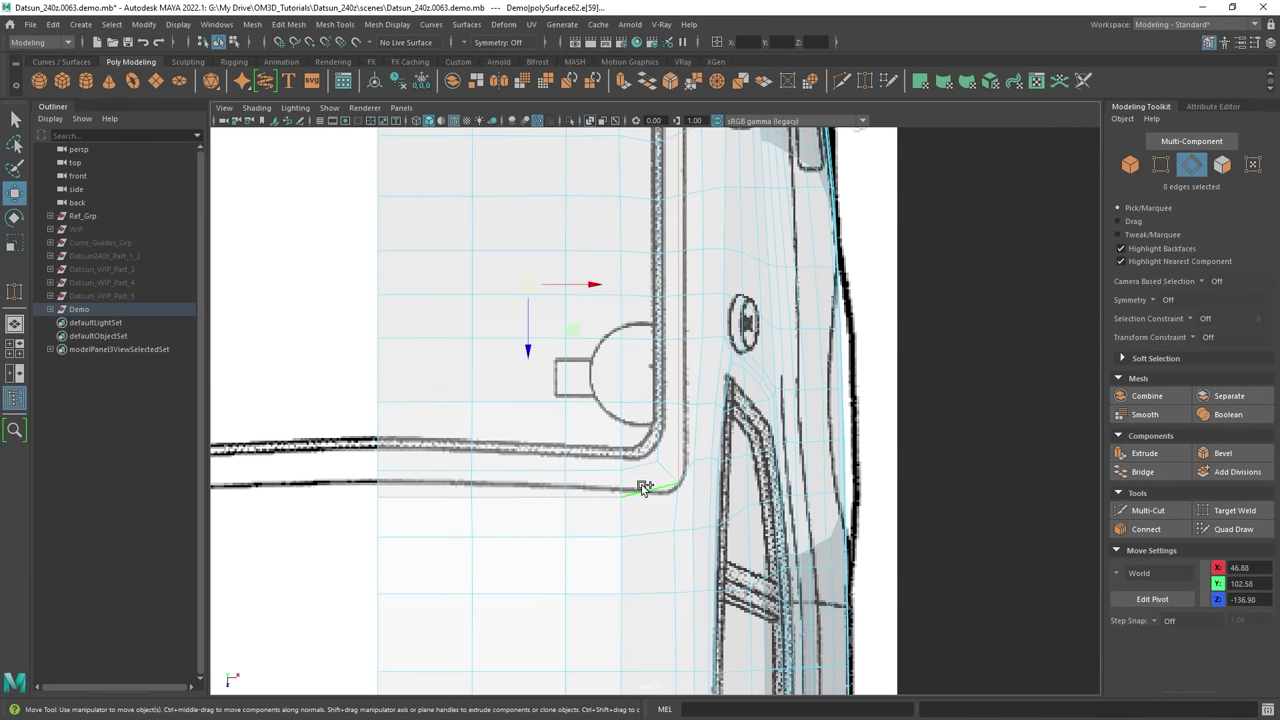
{"action": "key", "text": "q"}
Extend the selection along the tailgate's side toward the rear and deselect the crosswise front edges.
{"action": "middle_click_drag", "start_coordinate": [798, 234], "coordinate": [744, 288], "text": "alt"}
{"action": "scroll", "coordinate": [744, 288], "scroll_direction": "down", "scroll_amount": 5}
{"action": "middle_click_drag", "start_coordinate": [646, 245], "coordinate": [672, 420], "text": "alt"}
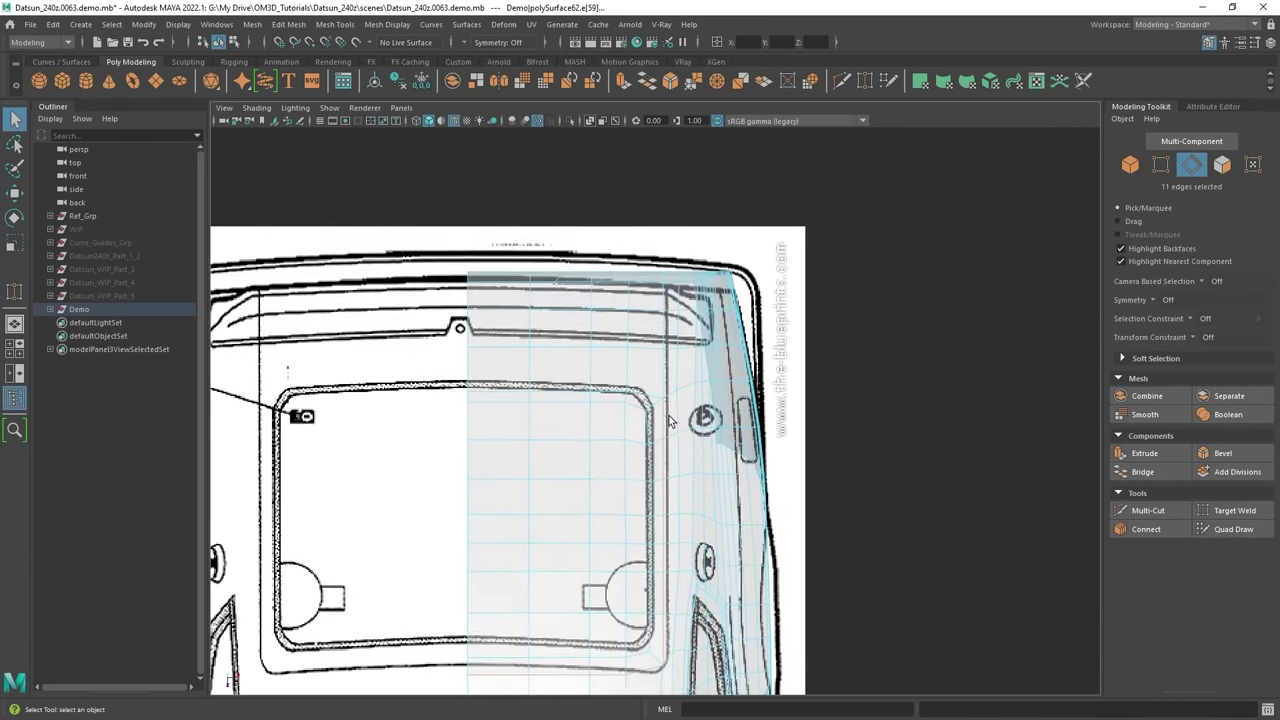
{"action": "scroll", "coordinate": [669, 400], "scroll_direction": "up", "scroll_amount": 4}
{"action": "scroll", "coordinate": [666, 408], "scroll_direction": "down", "scroll_amount": 6}
{"action": "middle_click_drag", "start_coordinate": [703, 486], "coordinate": [736, 280], "text": "alt"}
{"action": "scroll", "coordinate": [730, 300], "scroll_direction": "up", "scroll_amount": 3}
{"action": "middle_click_drag", "start_coordinate": [744, 346], "coordinate": [712, 405], "text": "alt"}
{"action": "scroll", "coordinate": [701, 243], "scroll_direction": "down", "scroll_amount": 3}
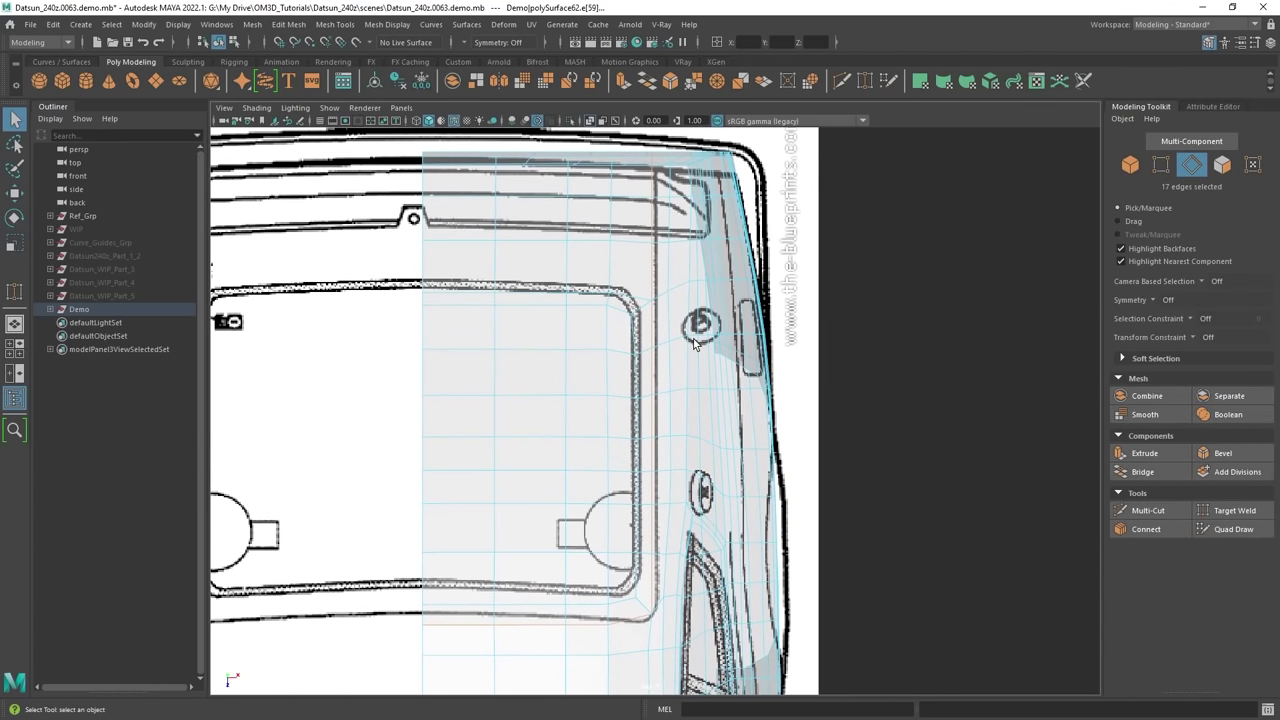
{"action": "scroll", "coordinate": [666, 397], "scroll_direction": "up", "scroll_amount": 3}
{"action": "left_click_drag", "start_coordinate": [276, 455], "coordinate": [276, 463], "text": "ctrl"}
Scale the selected tailgate side edges along X to straighten them against the blueprint.
{"action": "middle_click_drag", "start_coordinate": [688, 347], "coordinate": [553, 368], "text": "alt"}
{"action": "key", "text": "r"}
{"action": "middle_click_drag", "start_coordinate": [552, 310], "coordinate": [645, 364], "text": "alt"}
{"action": "left_click_drag", "start_coordinate": [685, 361], "coordinate": [682, 364]}
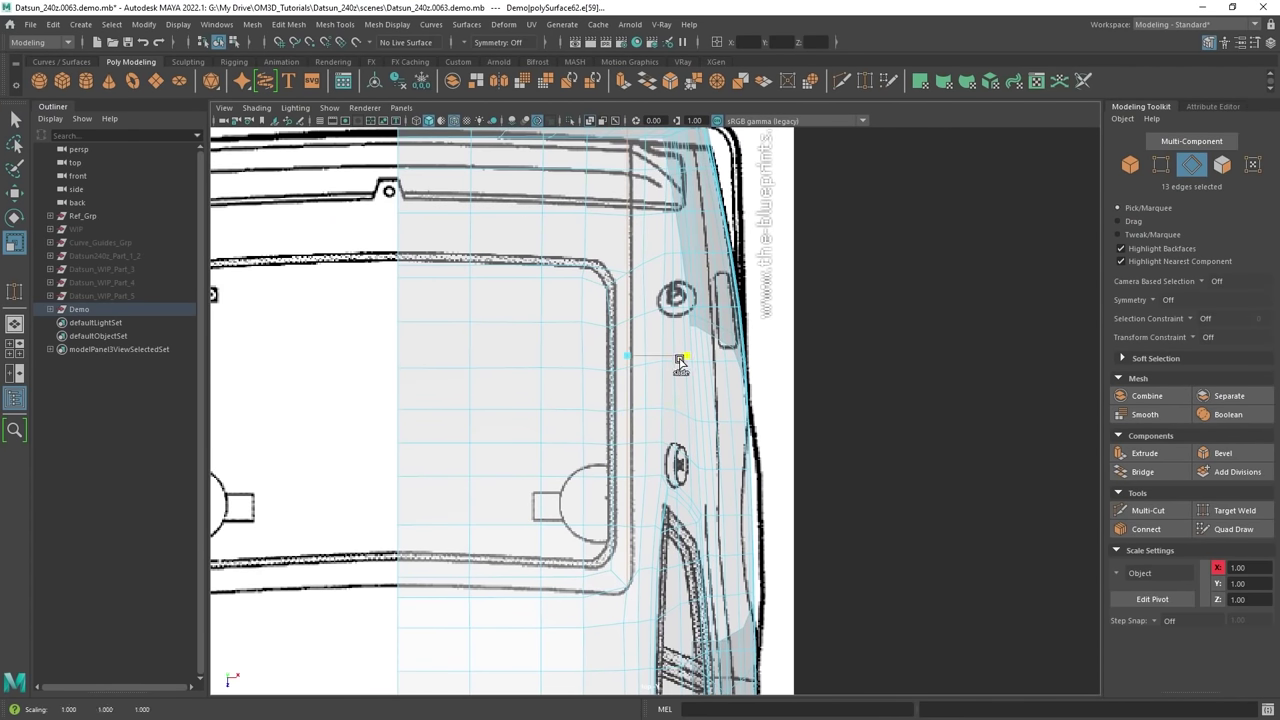
{"action": "middle_click_drag", "start_coordinate": [561, 400], "coordinate": [617, 331], "text": "alt"}
{"action": "middle_click_drag", "start_coordinate": [739, 373], "coordinate": [697, 388], "text": "alt"}
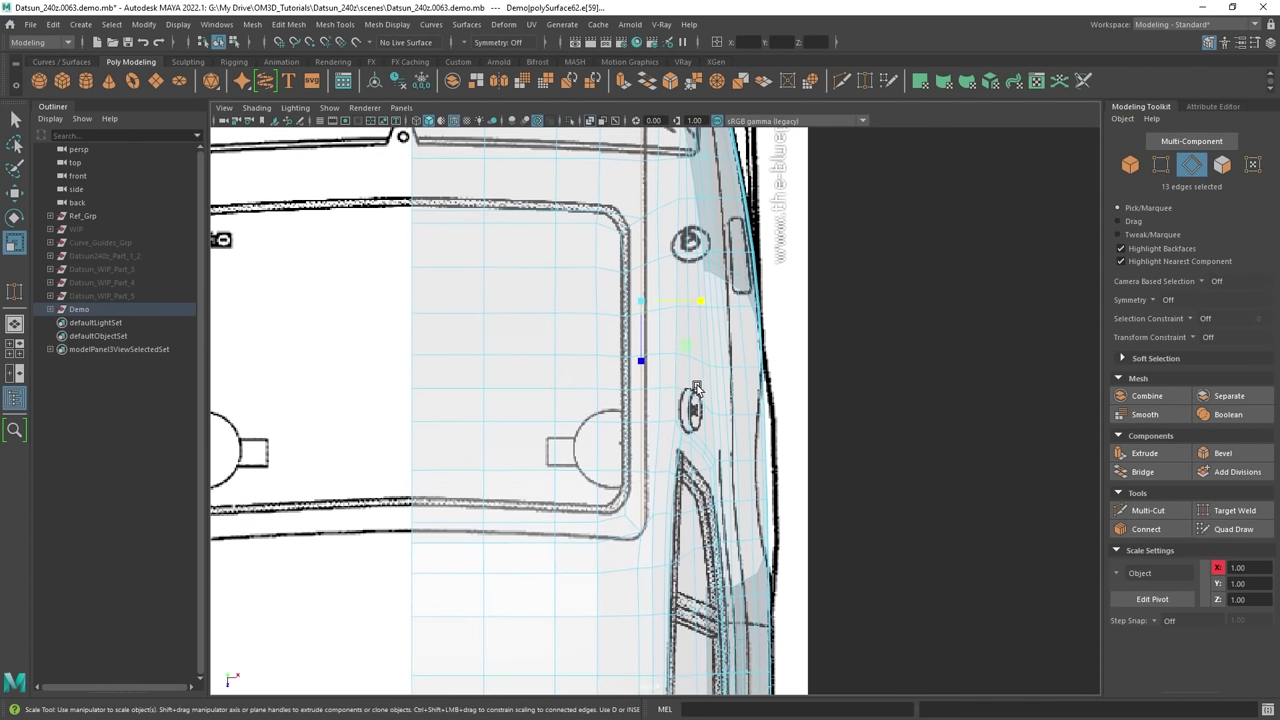
{"action": "middle_click_drag", "start_coordinate": [645, 320], "coordinate": [635, 397], "text": "alt"}
Slide the tailgate side edges onto the blueprint line and flatten them again along X.
{"action": "key", "text": "w"}
{"action": "left_click_drag", "start_coordinate": [636, 379], "coordinate": [635, 379], "text": "ctrl+shift"}
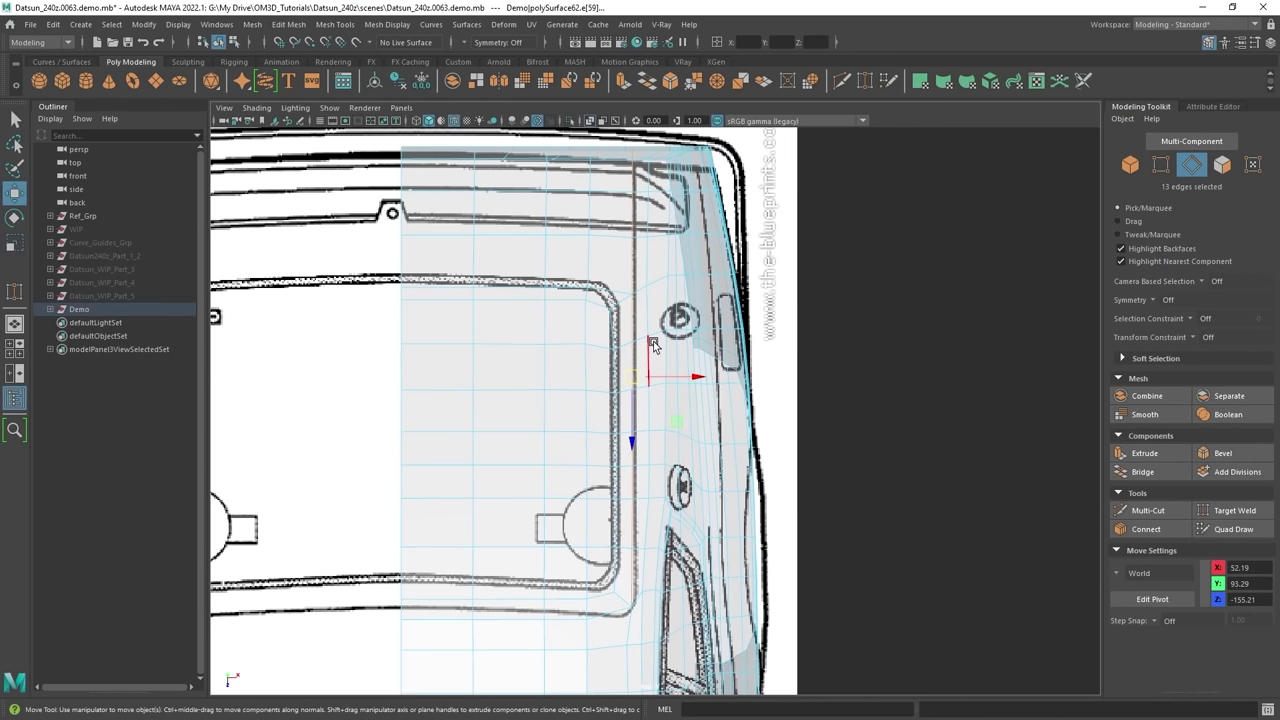
{"action": "key", "text": "r"}
{"action": "left_click_drag", "start_coordinate": [692, 378], "coordinate": [645, 382], "text": "ctrl+shift"}
{"action": "left_click_drag", "start_coordinate": [57, 316], "coordinate": [57, 316], "text": "ctrl+shift"}
{"action": "middle_click_drag", "start_coordinate": [663, 383], "coordinate": [663, 323], "text": "alt"}
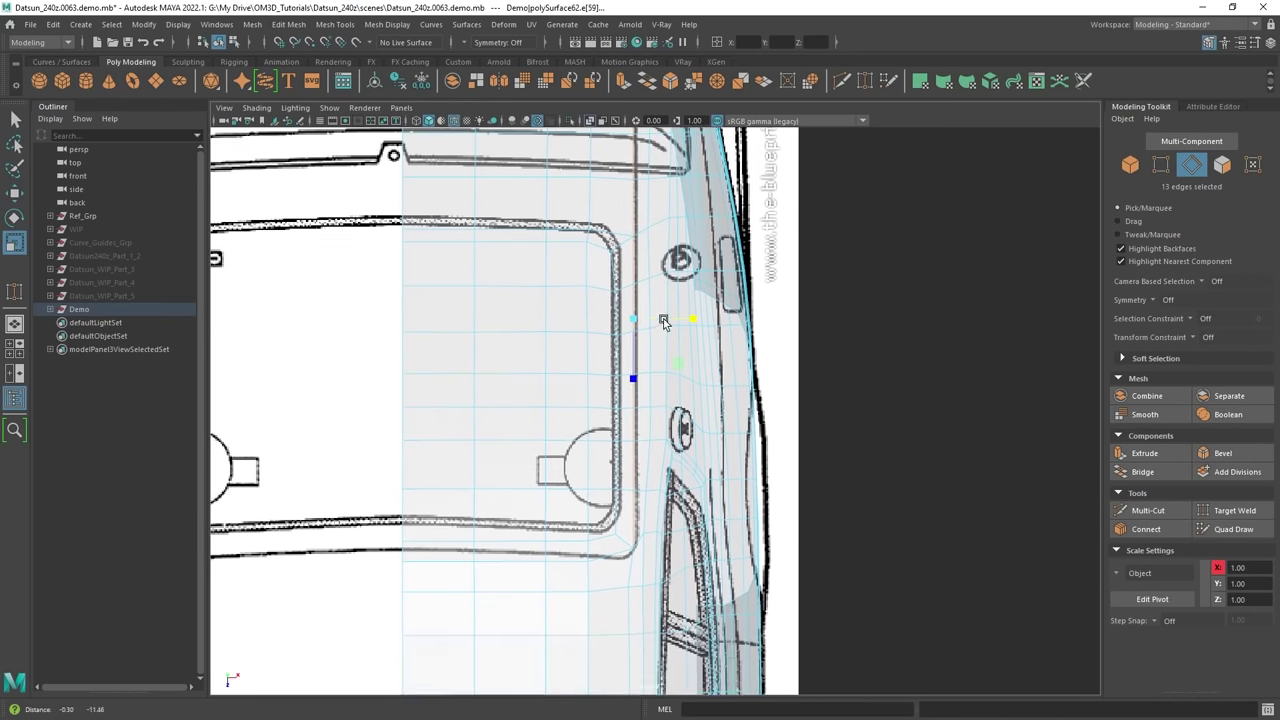
Examine the adjusted tailgate edges, roof and side window of the body in perspective.
{"action": "middle_click_drag", "start_coordinate": [728, 507], "coordinate": [768, 347], "text": "alt"}
{"action": "scroll", "coordinate": [767, 347], "scroll_direction": "up", "scroll_amount": 2}
{"action": "key", "text": "q"}
{"action": "key", "text": "space"}
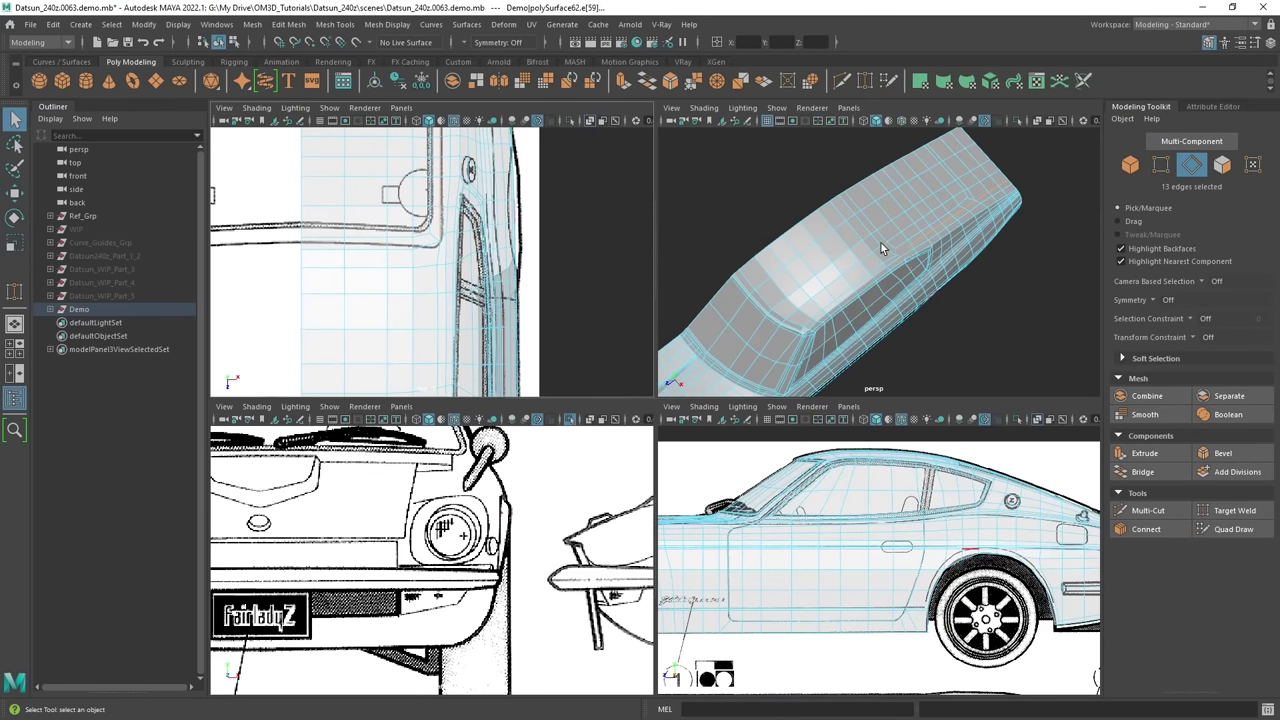
{"action": "left_click_drag", "start_coordinate": [881, 243], "coordinate": [823, 248], "text": "alt"}
{"action": "key", "text": "space"}
{"action": "middle_click_drag", "start_coordinate": [823, 248], "coordinate": [671, 291], "text": "alt"}
{"action": "scroll", "coordinate": [671, 291], "scroll_direction": "up", "scroll_amount": 3}
{"action": "scroll", "coordinate": [671, 291], "scroll_direction": "down", "scroll_amount": 3}
{"action": "left_click_drag", "start_coordinate": [671, 291], "coordinate": [767, 235], "text": "alt"}
{"action": "scroll", "coordinate": [717, 332], "scroll_direction": "up", "scroll_amount": 5}
{"action": "mouse_move", "coordinate": [725, 296]}
{"action": "left_mouse_down", "text": "alt"}
{"action": "mouse_move", "coordinate": [631, 283]}
{"action": "mouse_move", "coordinate": [746, 291]}
{"action": "left_mouse_up", "text": "alt"}
{"action": "left_click_drag", "start_coordinate": [855, 278], "coordinate": [775, 368], "text": "alt"}
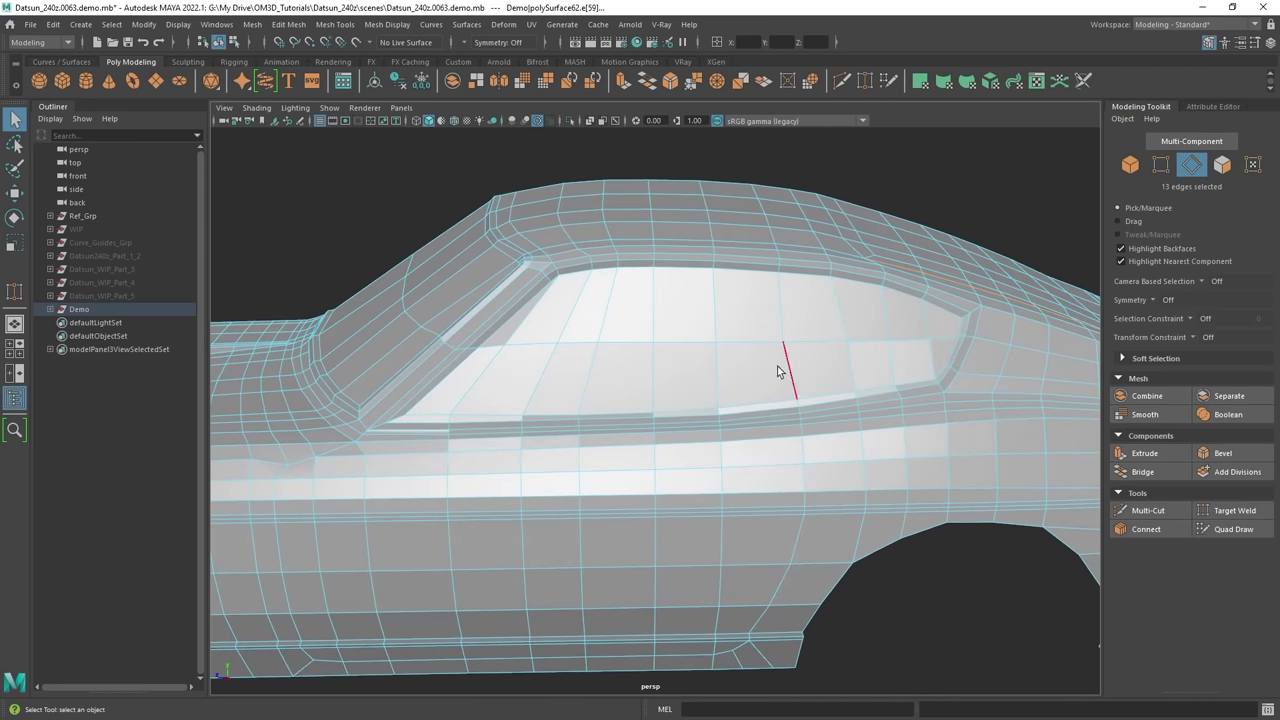
Delete the lower vertical side-window edge in front of the door pillar, using the side blueprint as reference.
{"action": "key", "text": "space"}
{"action": "key", "text": "space"}
{"action": "middle_click_drag", "start_coordinate": [746, 423], "coordinate": [771, 493], "text": "alt"}
{"action": "right_click_drag", "start_coordinate": [771, 493], "coordinate": [833, 285], "text": "alt"}
{"action": "middle_click_drag", "start_coordinate": [833, 285], "coordinate": [809, 319], "text": "alt"}
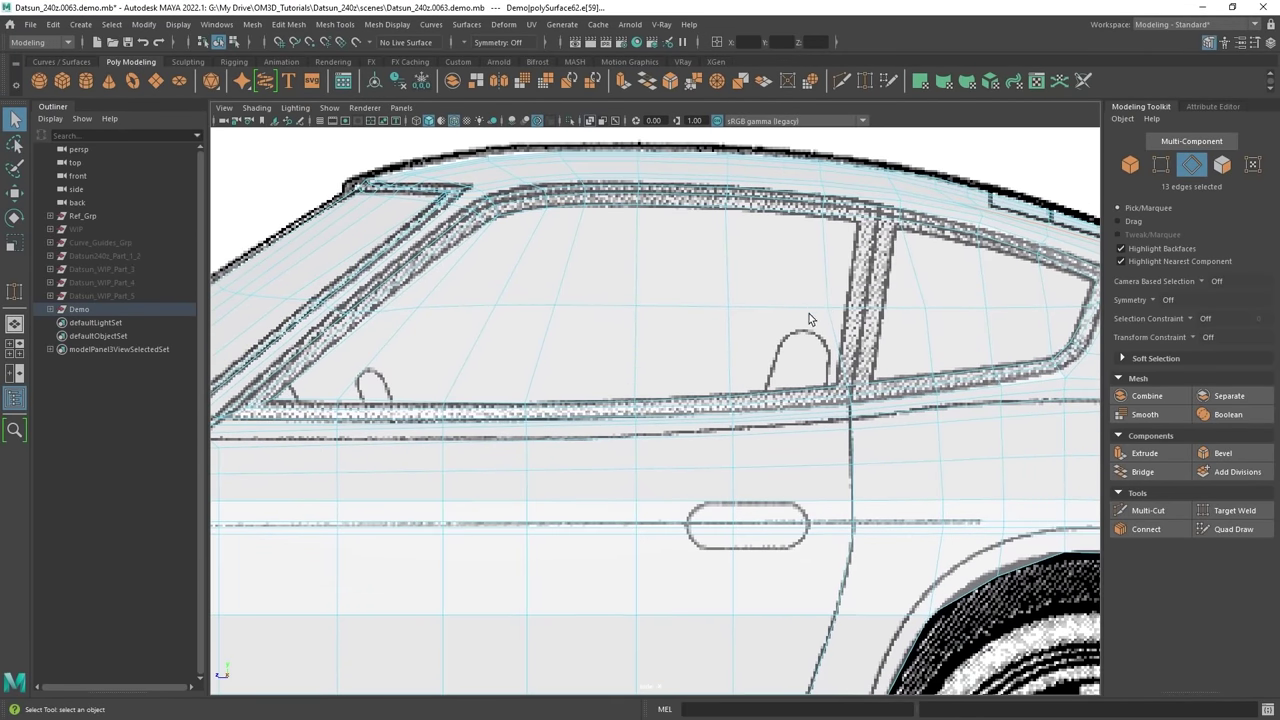
{"action": "middle_click_drag", "start_coordinate": [979, 339], "coordinate": [844, 342], "text": "alt"}
{"action": "right_click_drag", "start_coordinate": [844, 342], "coordinate": [826, 358], "text": "alt"}
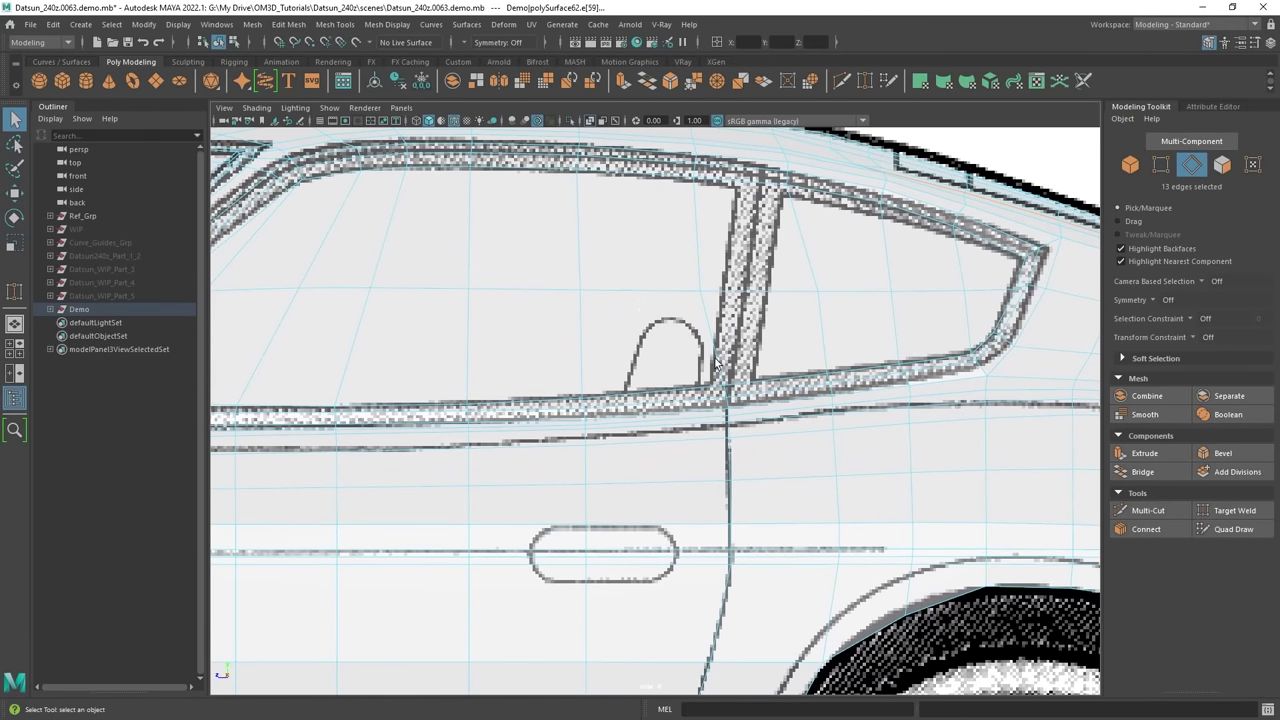
{"action": "scroll", "coordinate": [725, 345], "scroll_direction": "up", "scroll_amount": 2}
{"action": "middle_click_drag", "start_coordinate": [755, 353], "coordinate": [688, 378], "text": "alt"}
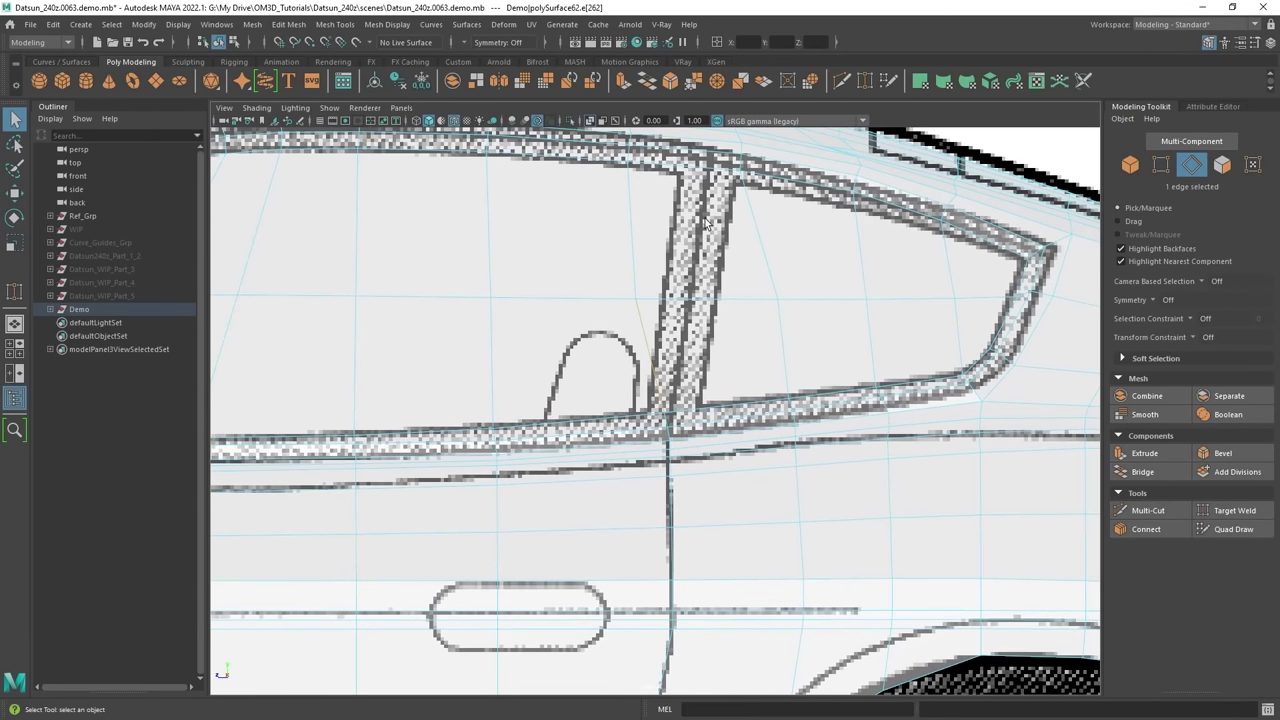
{"action": "middle_click_drag", "start_coordinate": [703, 213], "coordinate": [704, 262], "text": "alt"}
{"action": "middle_click_drag", "start_coordinate": [698, 314], "coordinate": [690, 488], "text": "alt"}
{"action": "scroll", "coordinate": [687, 324], "scroll_direction": "up", "scroll_amount": 2}
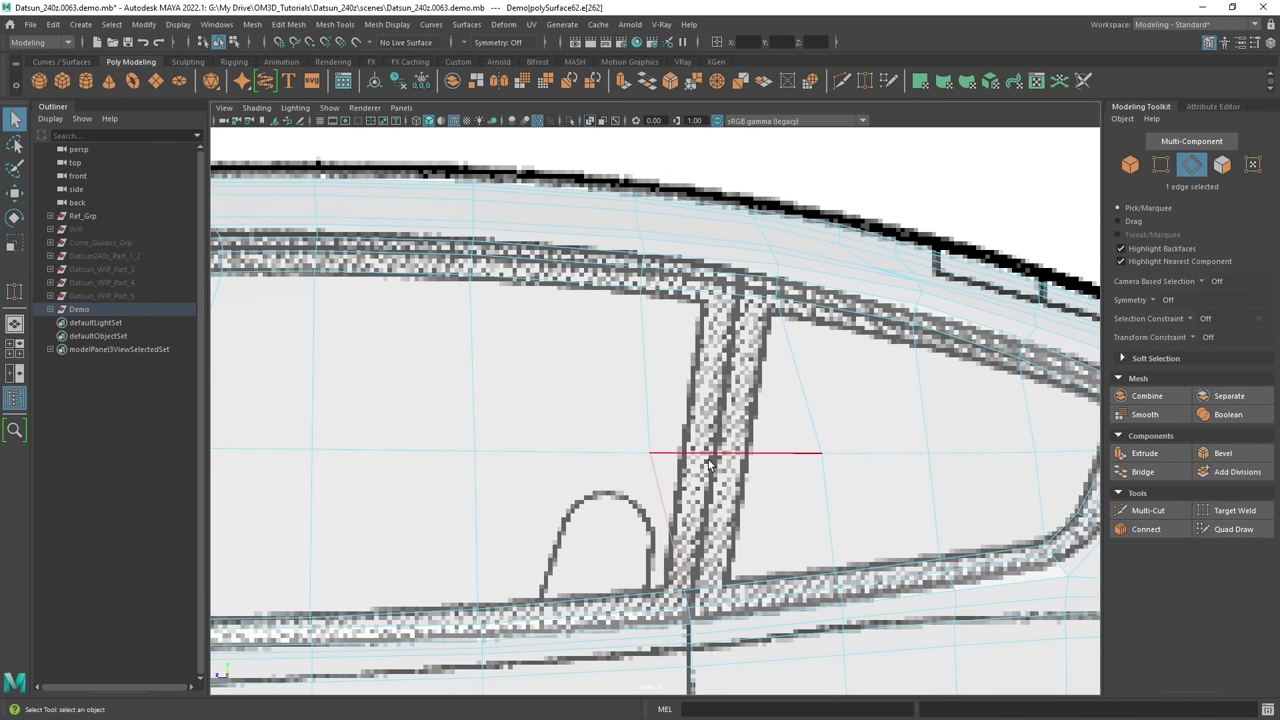
{"action": "key", "text": "space"}
{"action": "key", "text": "space"}
{"action": "left_click_drag", "start_coordinate": [855, 304], "coordinate": [780, 366], "text": "alt"}
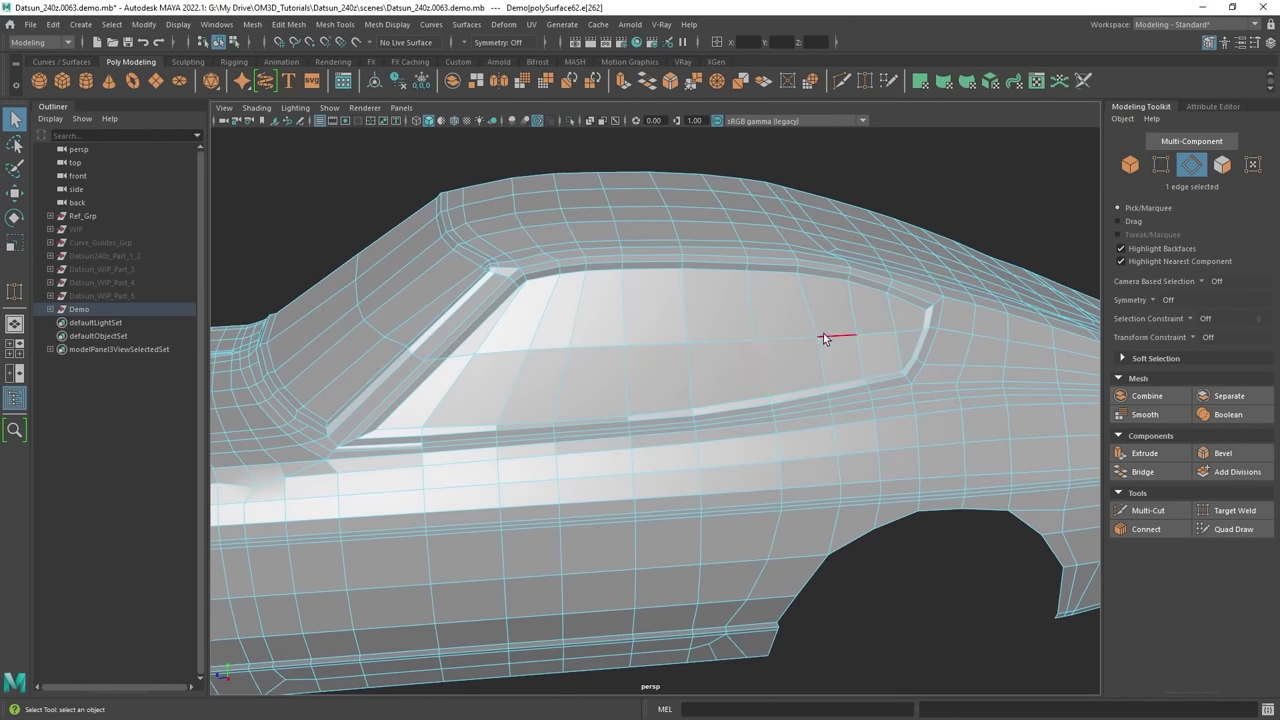
{"action": "key", "text": "w"}
{"action": "left_click_drag", "start_coordinate": [823, 335], "coordinate": [775, 340], "text": "alt"}
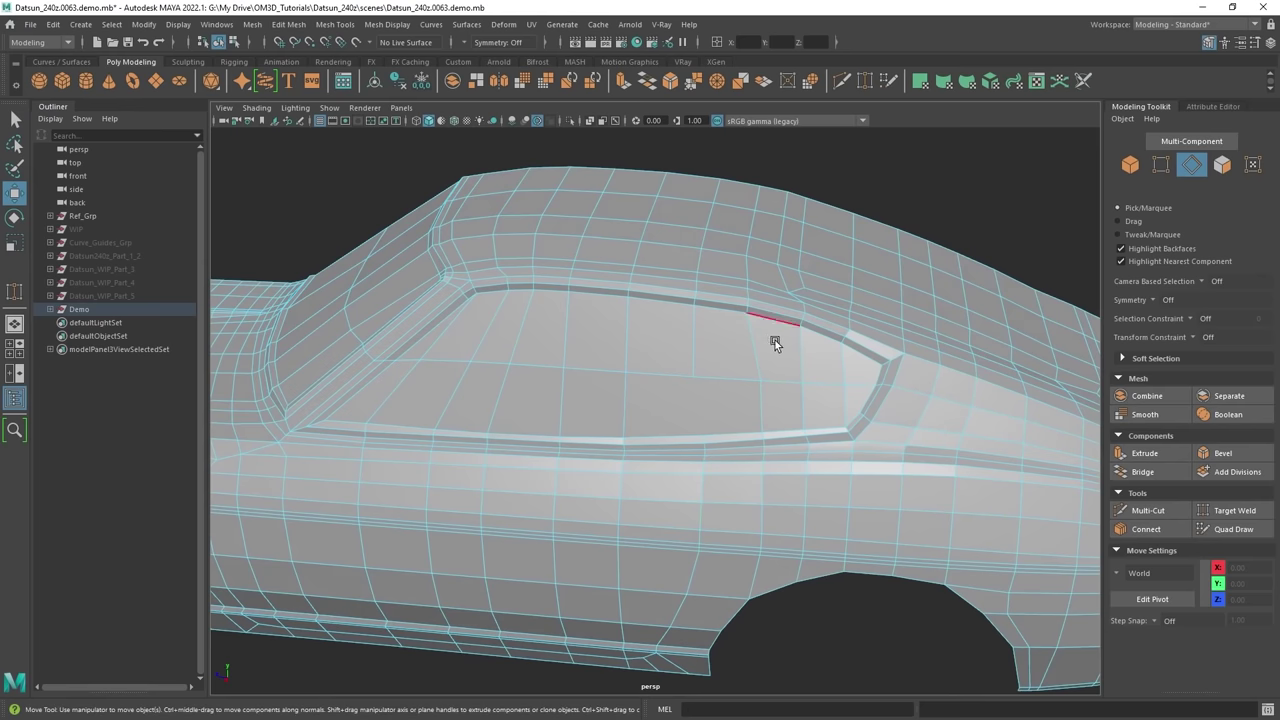
Use Multi-Cut in the side view to cut edges along the front and rear outlines of the door pillar.
{"action": "key", "text": "space"}
{"action": "key", "text": "space"}
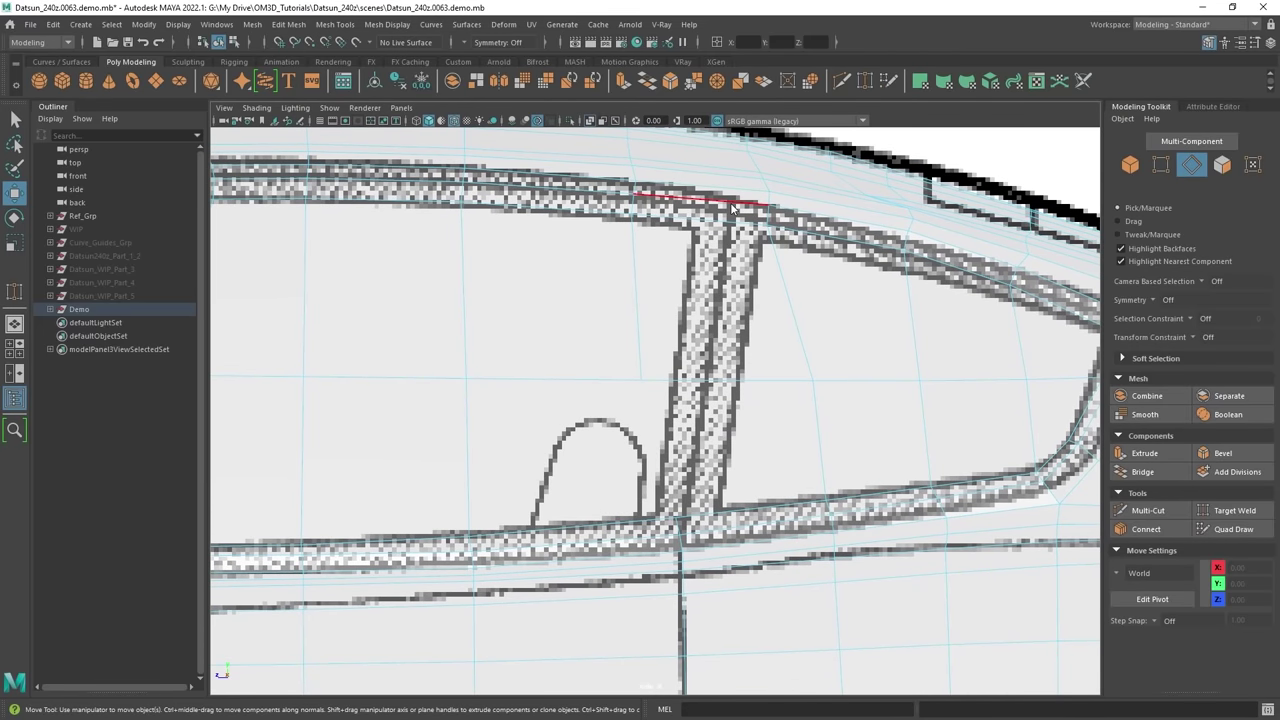
{"action": "right_click_drag", "start_coordinate": [731, 205], "coordinate": [655, 203], "text": "shift"}
{"action": "middle_click_drag", "start_coordinate": [698, 208], "coordinate": [686, 227], "text": "alt"}
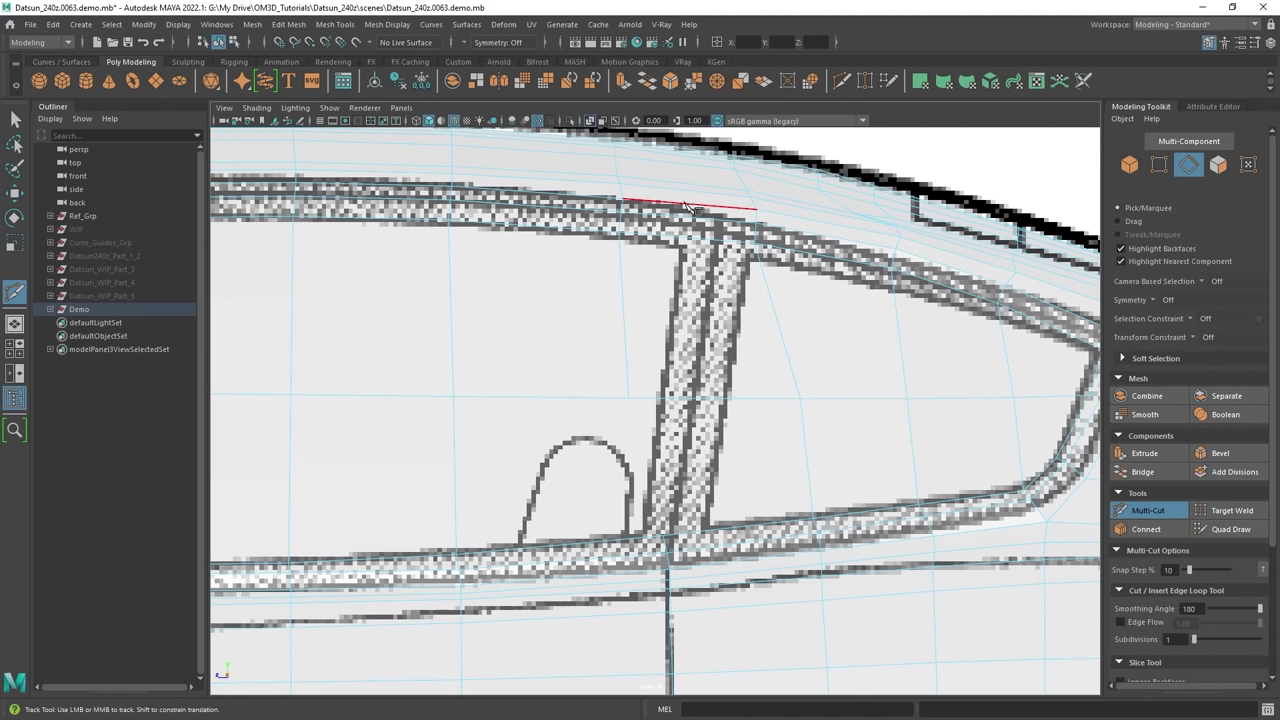
{"action": "right_click", "coordinate": [642, 538]}
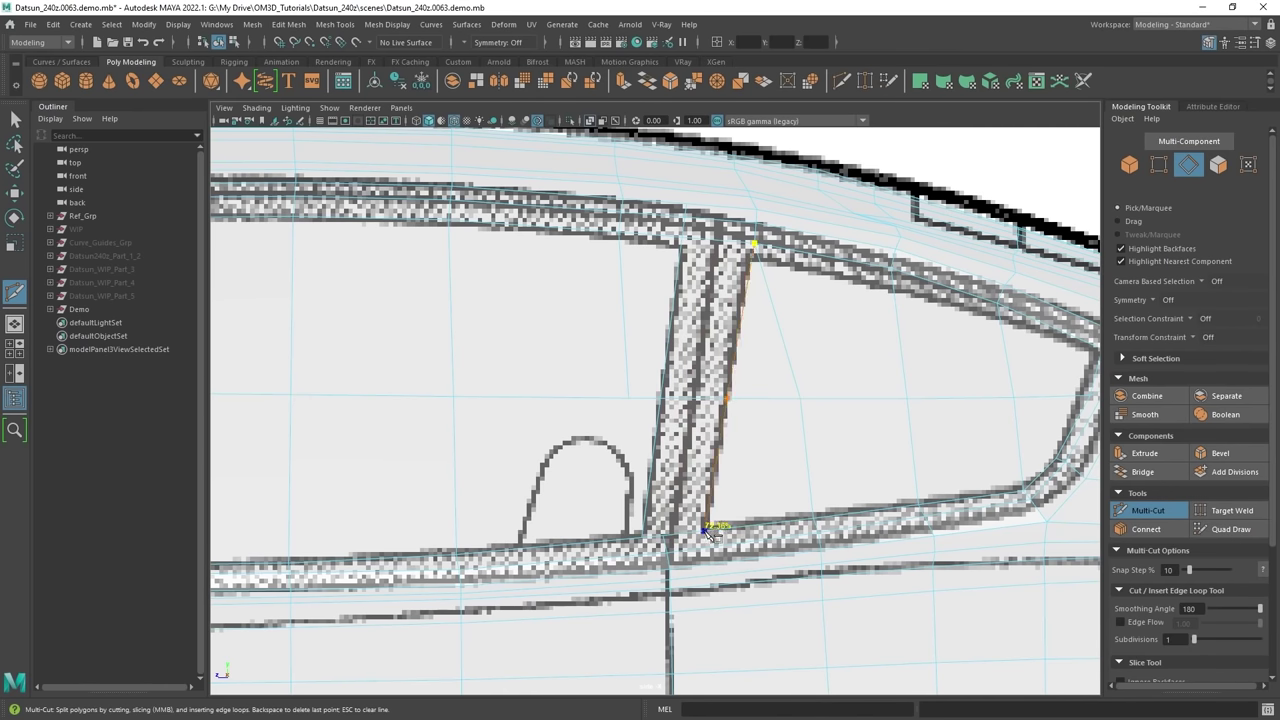
{"action": "right_click", "coordinate": [705, 532]}
Cut the upper half of the door pillar's center line down to the mid-window edge.
{"action": "key", "text": "q"}
{"action": "right_click_drag", "start_coordinate": [712, 238], "coordinate": [668, 235], "text": "shift"}
{"action": "scroll", "coordinate": [740, 453], "scroll_direction": "up", "scroll_amount": 2}
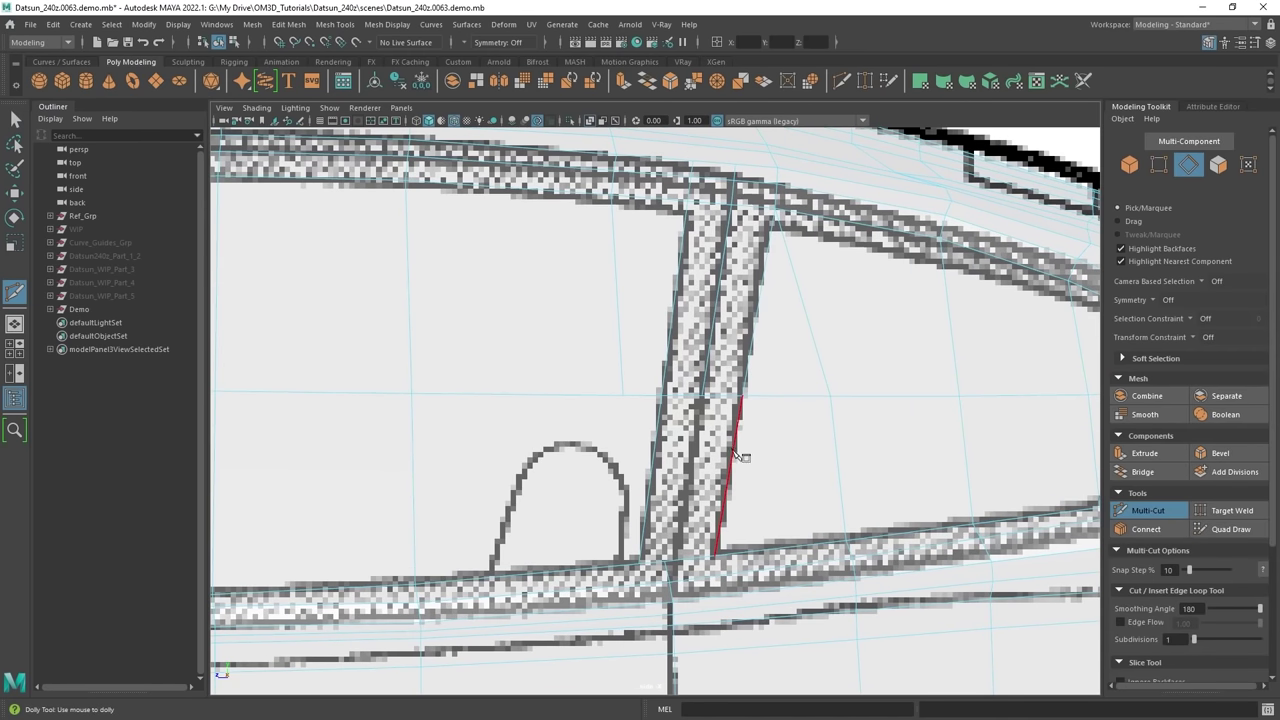
{"action": "middle_click_drag", "start_coordinate": [729, 520], "coordinate": [722, 349], "text": "alt"}
{"action": "scroll", "coordinate": [700, 385], "scroll_direction": "up", "scroll_amount": 4}
Move the vertex below the pillar onto the door's vertical panel line on the blueprint.
{"action": "key", "text": "q"}
{"action": "right_click_drag", "start_coordinate": [658, 410], "coordinate": [562, 366]}
{"action": "left_click", "coordinate": [655, 398]}
{"action": "key", "text": "w"}
{"action": "left_click", "coordinate": [657, 425]}
{"action": "middle_click_drag", "start_coordinate": [656, 426], "coordinate": [662, 427], "text": "ctrl+shift"}
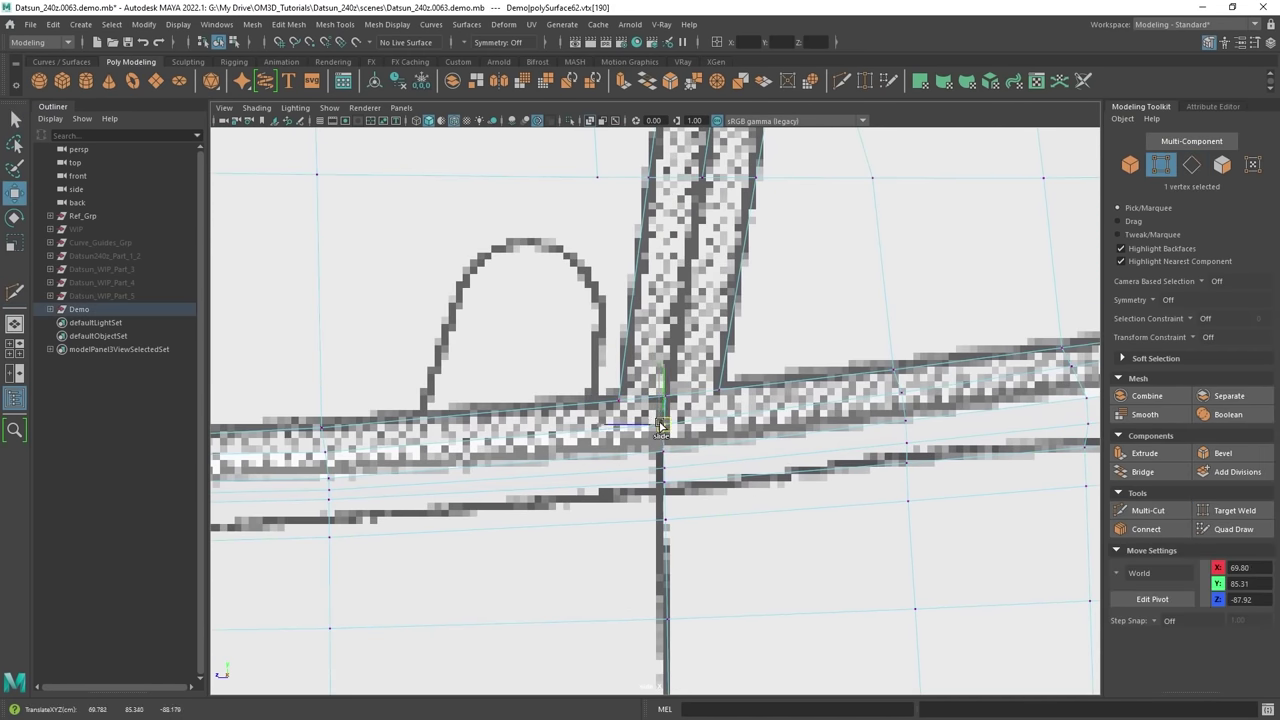
Cut the lower half of the pillar's center line from the mid-window edge to the window's lower border.
{"action": "middle_click_drag", "start_coordinate": [783, 213], "coordinate": [774, 283], "text": "alt"}
{"action": "right_click_drag", "start_coordinate": [771, 281], "coordinate": [688, 283], "text": "shift"}
{"action": "left_click", "coordinate": [693, 247]}
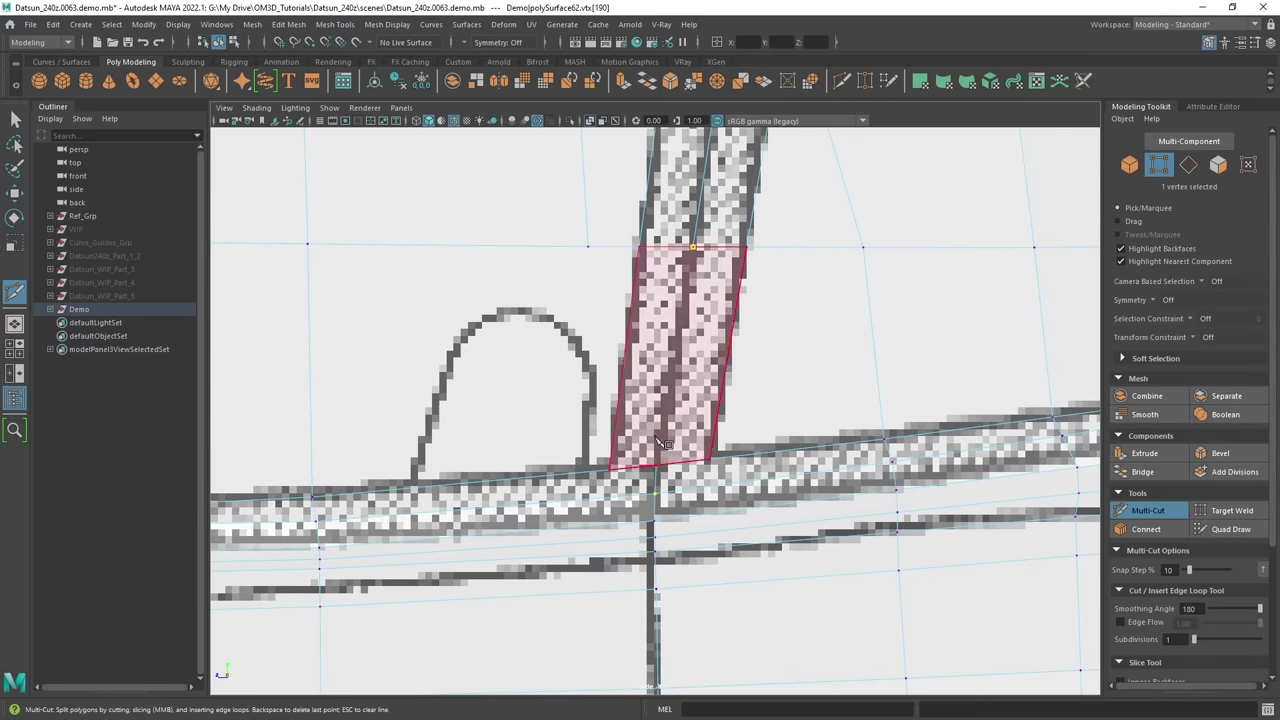
{"action": "left_click", "coordinate": [656, 464]}
{"action": "key", "text": "q"}
{"action": "scroll", "coordinate": [783, 399], "scroll_direction": "down", "scroll_amount": 2}
{"action": "middle_click_drag", "start_coordinate": [725, 352], "coordinate": [713, 416], "text": "alt"}
{"action": "scroll", "coordinate": [713, 416], "scroll_direction": "down", "scroll_amount": 3}
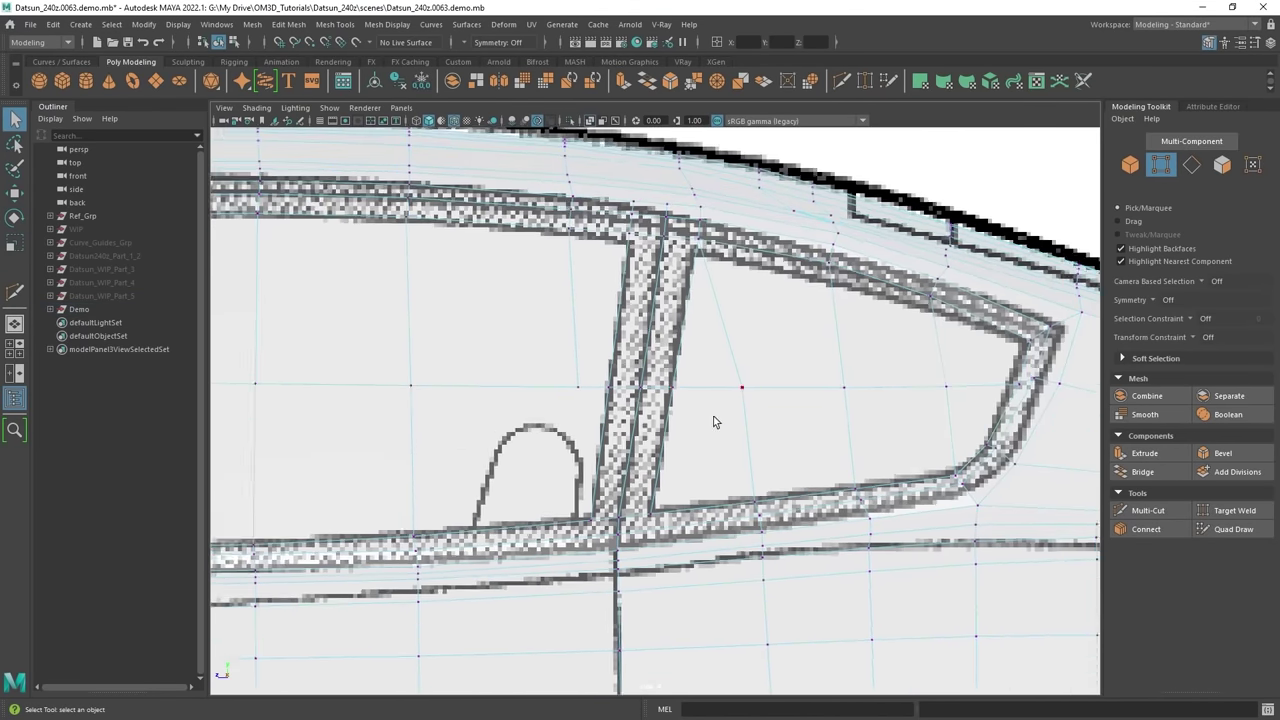
Use Multi-Cut in perspective to connect the loose mid-window vertex ahead of the pillar to the window's lower border.
{"action": "key", "text": "space"}
{"action": "key", "text": "space"}
{"action": "left_click_drag", "start_coordinate": [750, 312], "coordinate": [742, 348], "text": "alt"}
{"action": "scroll", "coordinate": [756, 325], "scroll_direction": "up", "scroll_amount": 4}
{"action": "right_click_drag", "start_coordinate": [766, 271], "coordinate": [702, 273], "text": "shift"}
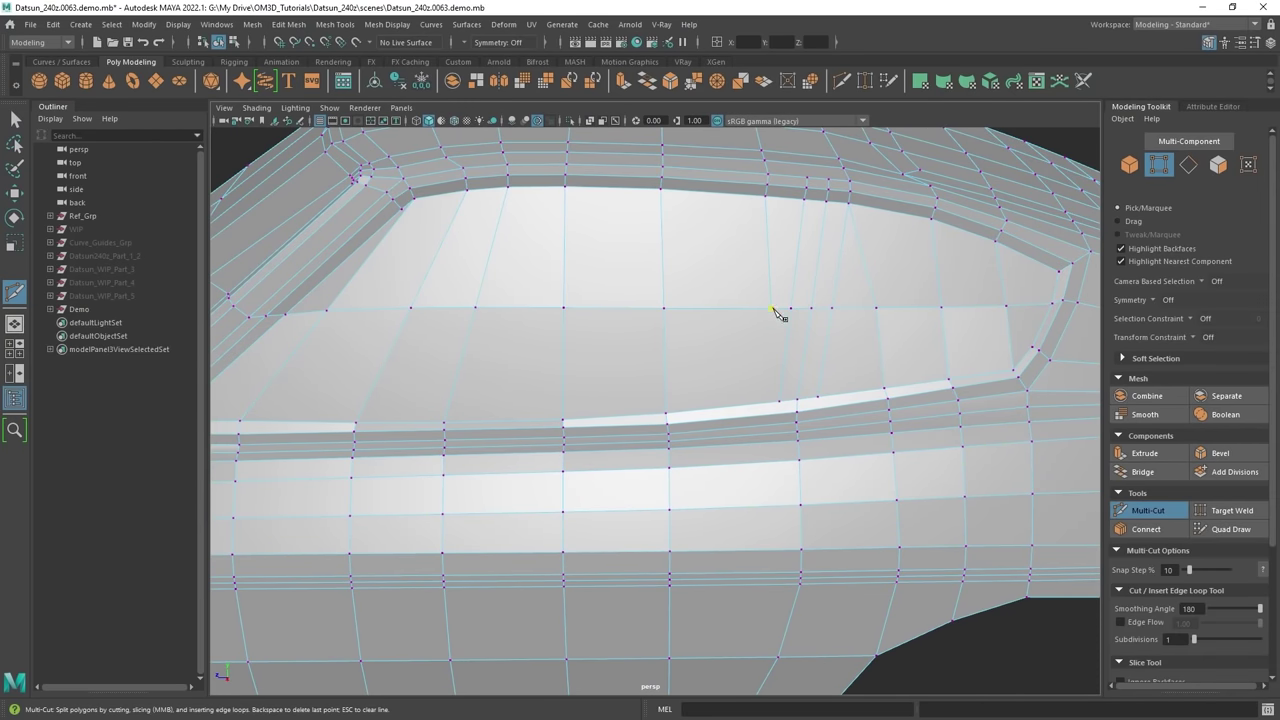
{"action": "key", "text": "q"}
Return to object mode, delete the body's construction history and save an incremental version of the scene.
{"action": "scroll", "coordinate": [800, 390], "scroll_direction": "down", "scroll_amount": 5}
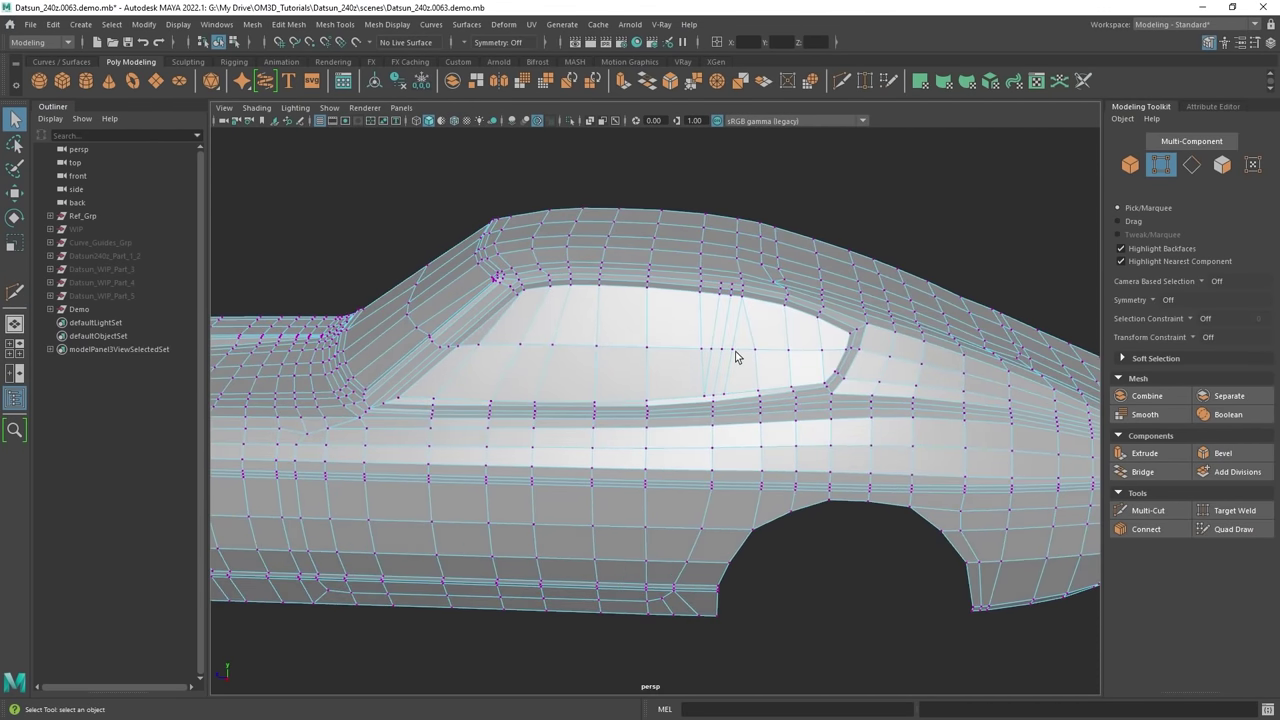
{"action": "scroll", "coordinate": [656, 348], "scroll_direction": "up", "scroll_amount": 3}
{"action": "left_click_drag", "start_coordinate": [740, 373], "coordinate": [690, 402], "text": "alt"}
{"action": "scroll", "coordinate": [771, 366], "scroll_direction": "down", "scroll_amount": 5}
{"action": "scroll", "coordinate": [768, 380], "scroll_direction": "up", "scroll_amount": 2}
{"action": "scroll", "coordinate": [766, 380], "scroll_direction": "down", "scroll_amount": 1}
{"action": "scroll", "coordinate": [763, 385], "scroll_direction": "down", "scroll_amount": 4}
{"action": "right_click", "coordinate": [697, 303]}
{"action": "right_click_drag", "start_coordinate": [698, 303], "coordinate": [763, 284]}
{"action": "scroll", "coordinate": [774, 300], "scroll_direction": "down", "scroll_amount": 2}
{"action": "left_click_drag", "start_coordinate": [768, 310], "coordinate": [790, 308], "text": "alt"}
{"action": "left_click", "coordinate": [398, 82]}
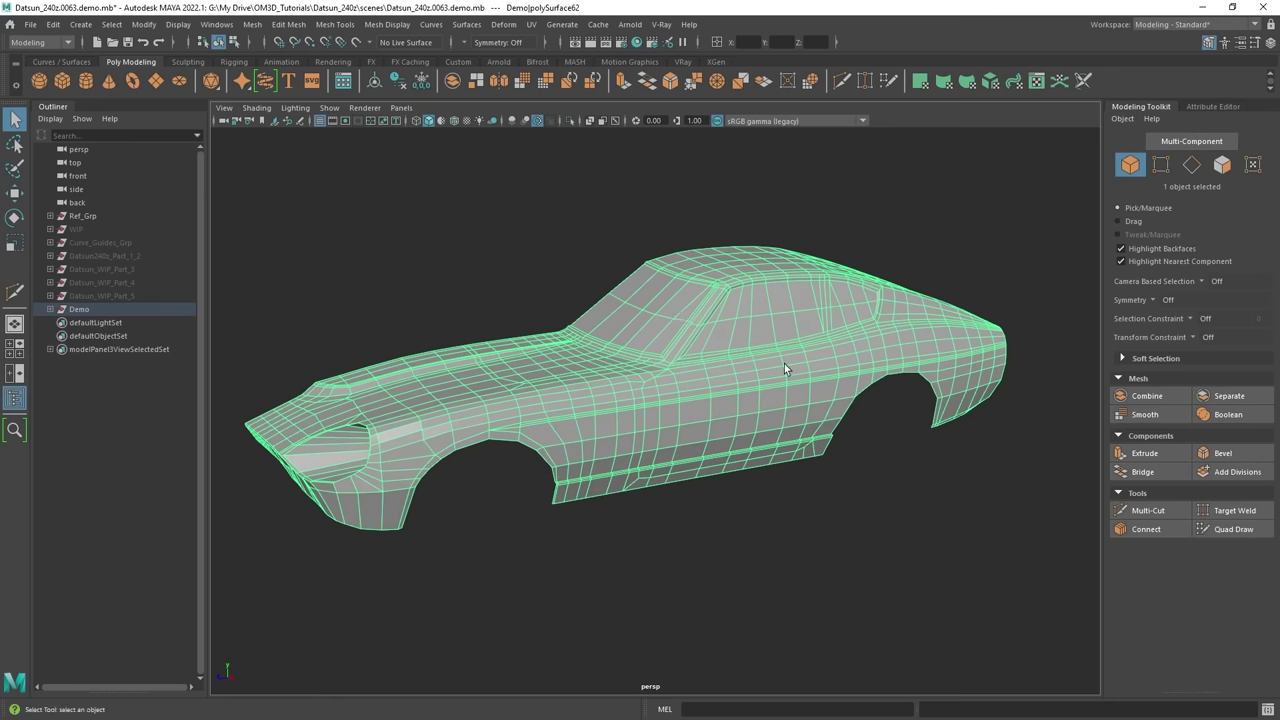
{"action": "left_click_drag", "start_coordinate": [949, 456], "coordinate": [941, 460], "text": "alt"}
{"action": "key", "text": "ctrl+alt+s"}
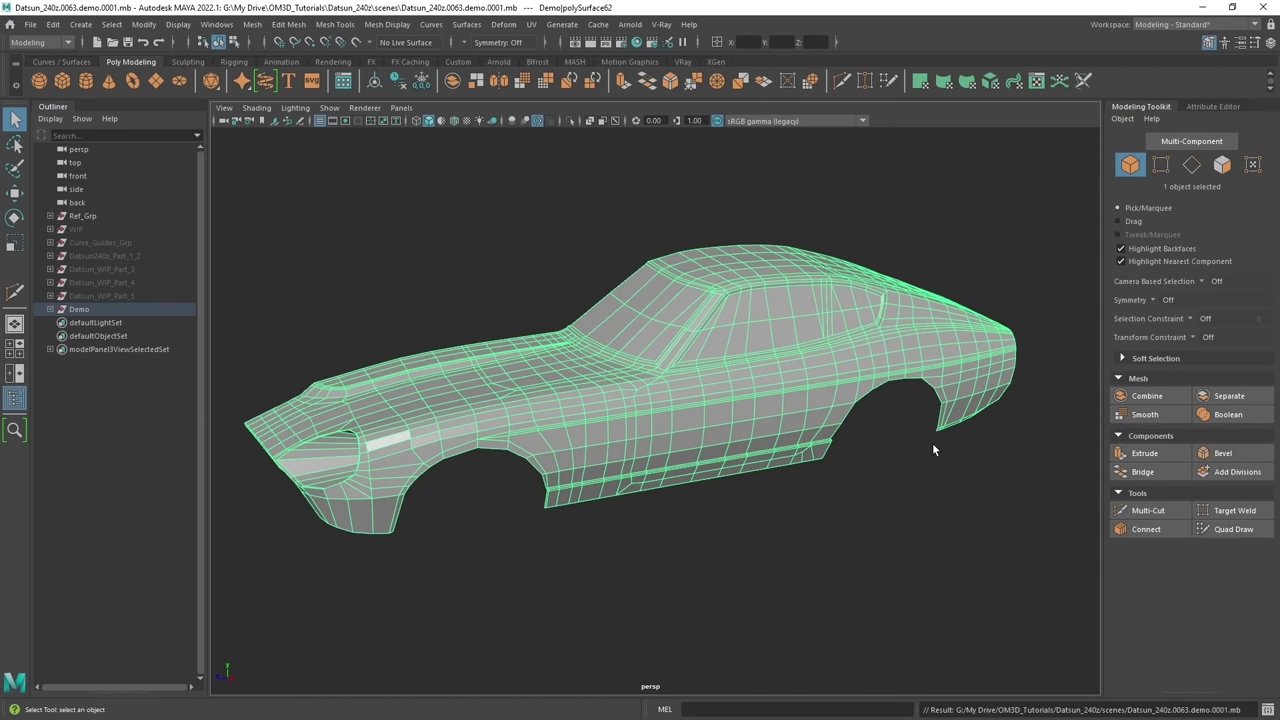
Delete the redundant edge loop that runs along the windshield border, together with its vertices.
{"action": "left_click_drag", "start_coordinate": [756, 446], "coordinate": [717, 456], "text": "alt"}
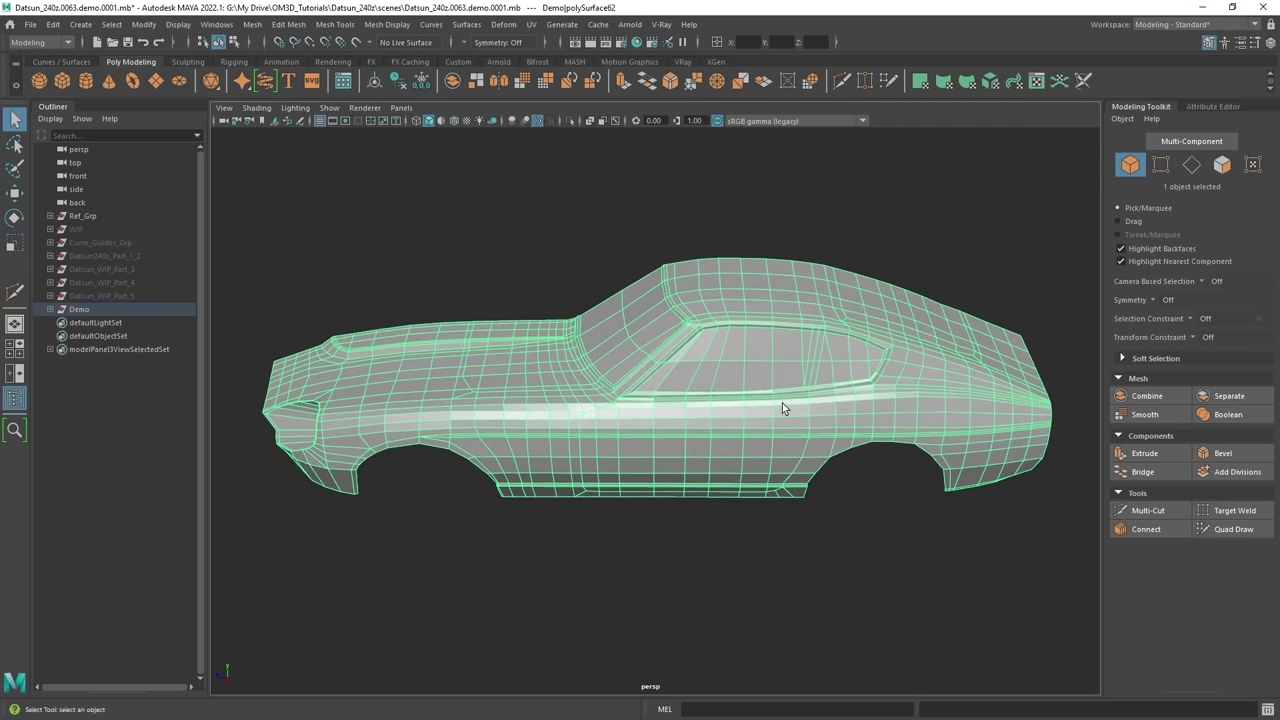
{"action": "left_click_drag", "start_coordinate": [784, 405], "coordinate": [791, 438], "text": "alt"}
{"action": "scroll", "coordinate": [740, 440], "scroll_direction": "up", "scroll_amount": 6}
{"action": "middle_click_drag", "start_coordinate": [640, 418], "coordinate": [699, 508], "text": "alt"}
{"action": "scroll", "coordinate": [699, 508], "scroll_direction": "up", "scroll_amount": 4}
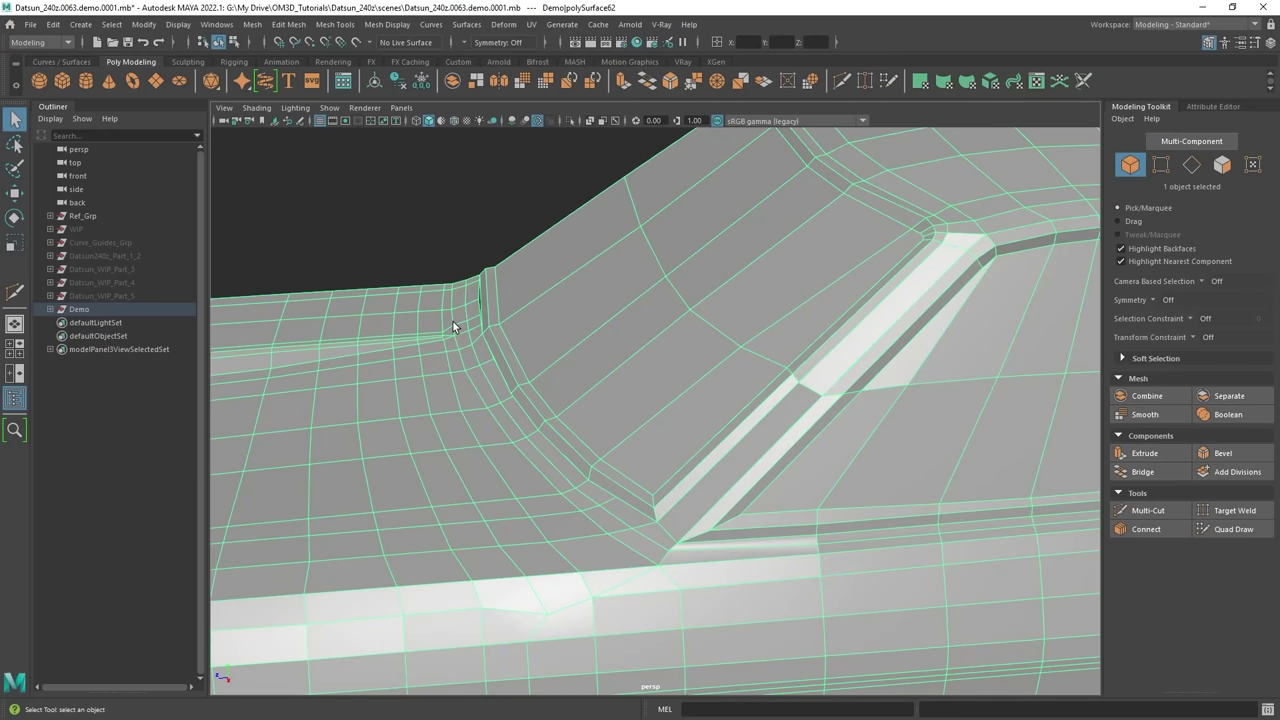
{"action": "right_click_drag", "start_coordinate": [452, 321], "coordinate": [454, 288]}
{"action": "double_click", "coordinate": [486, 302]}
{"action": "scroll", "coordinate": [667, 391], "scroll_direction": "down", "scroll_amount": 5}
{"action": "left_click_drag", "start_coordinate": [667, 391], "coordinate": [631, 418], "text": "alt"}
{"action": "middle_click_drag", "start_coordinate": [631, 418], "coordinate": [645, 427], "text": "alt"}
{"action": "scroll", "coordinate": [645, 427], "scroll_direction": "up", "scroll_amount": 6}
{"action": "left_click_drag", "start_coordinate": [608, 368], "coordinate": [655, 395], "text": "alt"}
{"action": "key", "text": "3"}
{"action": "left_click_drag", "start_coordinate": [661, 325], "coordinate": [670, 321], "text": "alt"}
{"action": "key", "text": "1"}
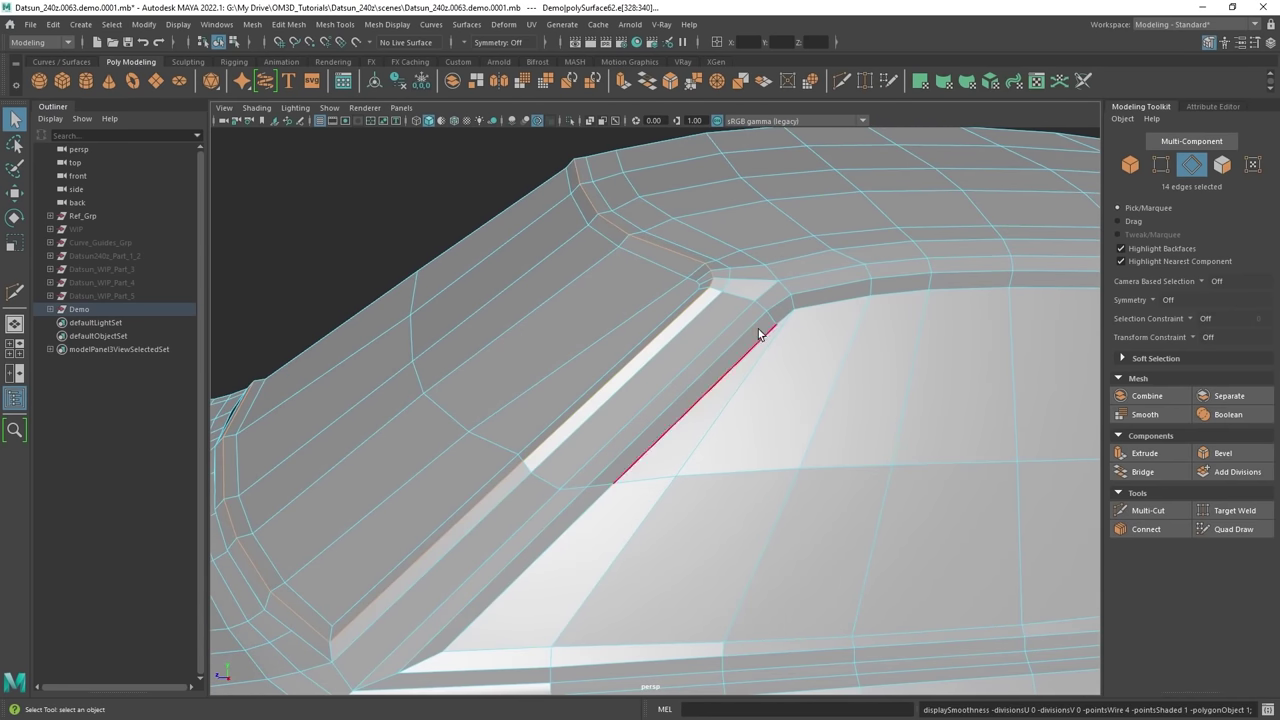
{"action": "key", "text": "ctrl+Delete"}
{"action": "scroll", "coordinate": [755, 328], "scroll_direction": "down", "scroll_amount": 5}
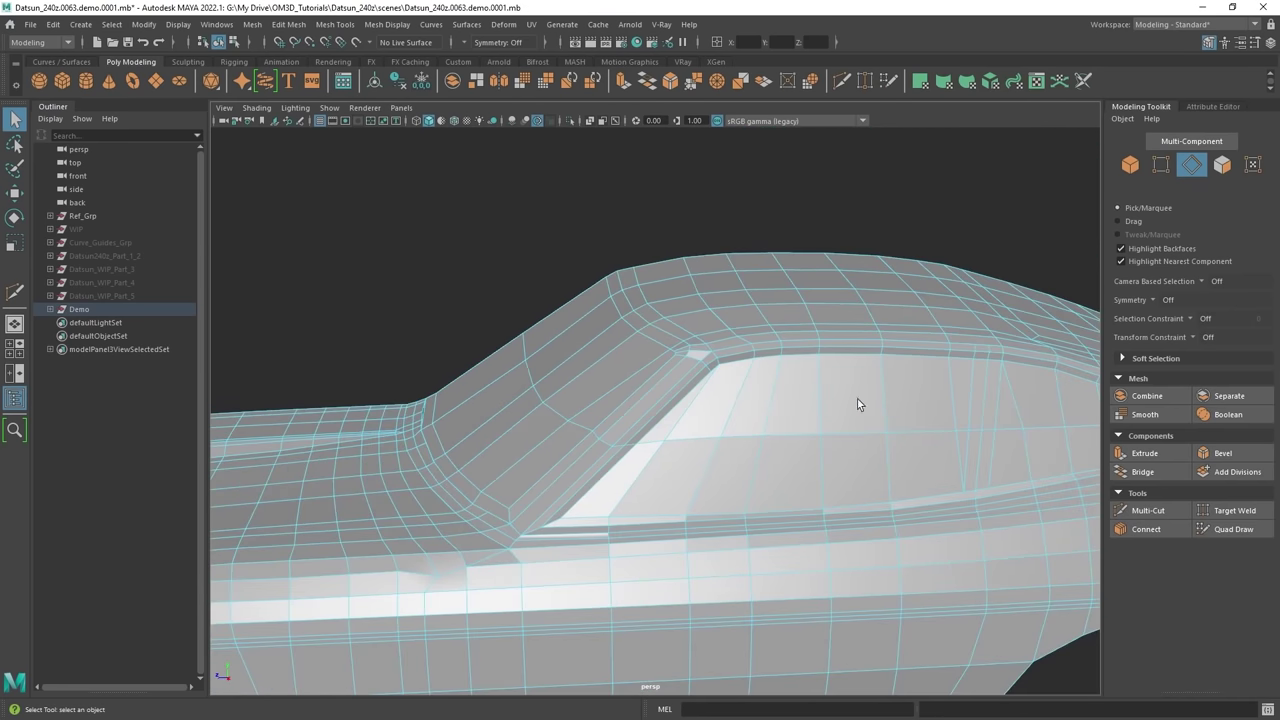
Delete the extra edge loop running along the roof side above the side window.
{"action": "left_click_drag", "start_coordinate": [829, 397], "coordinate": [657, 347], "text": "alt"}
{"action": "scroll", "coordinate": [657, 347], "scroll_direction": "up", "scroll_amount": 3}
{"action": "double_click", "coordinate": [606, 247]}
{"action": "scroll", "coordinate": [606, 247], "scroll_direction": "down", "scroll_amount": 5}
{"action": "left_click_drag", "start_coordinate": [730, 315], "coordinate": [572, 356], "text": "alt"}
{"action": "scroll", "coordinate": [716, 378], "scroll_direction": "up", "scroll_amount": 4}
{"action": "key", "text": "Delete"}
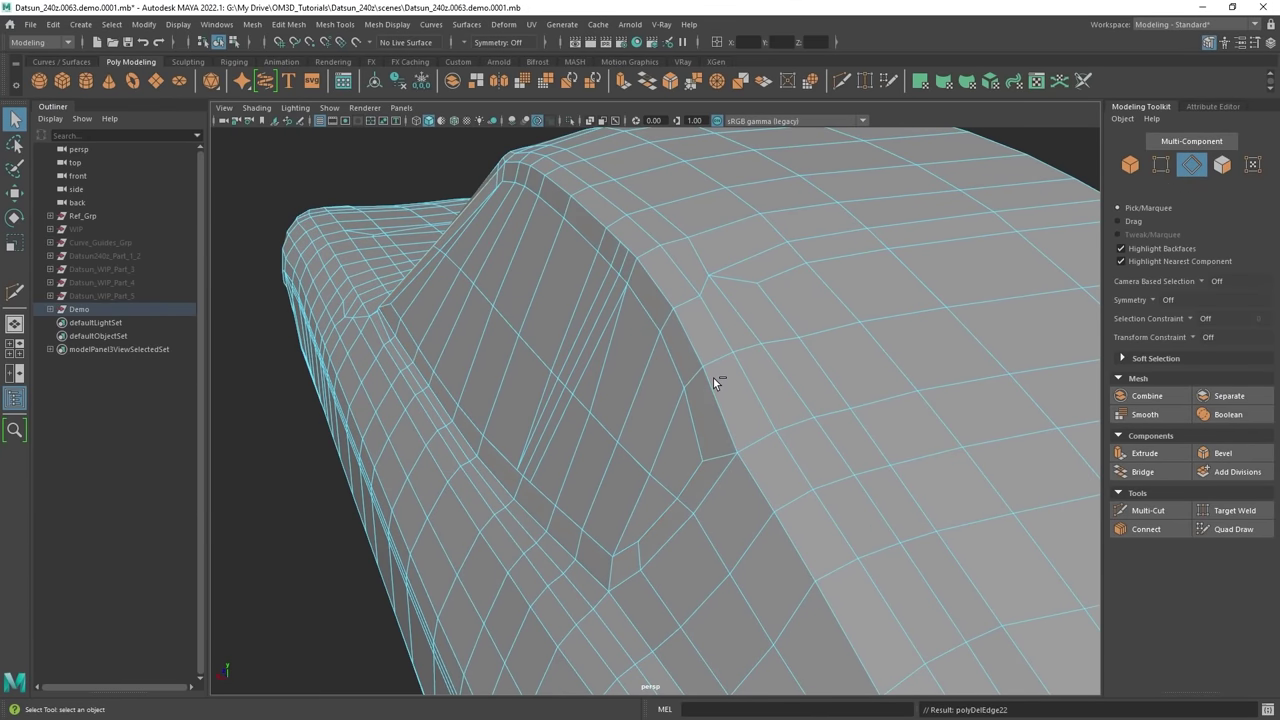
In the side view, align the rear side window's border with the blueprint's window frame.
{"action": "key", "text": "space"}
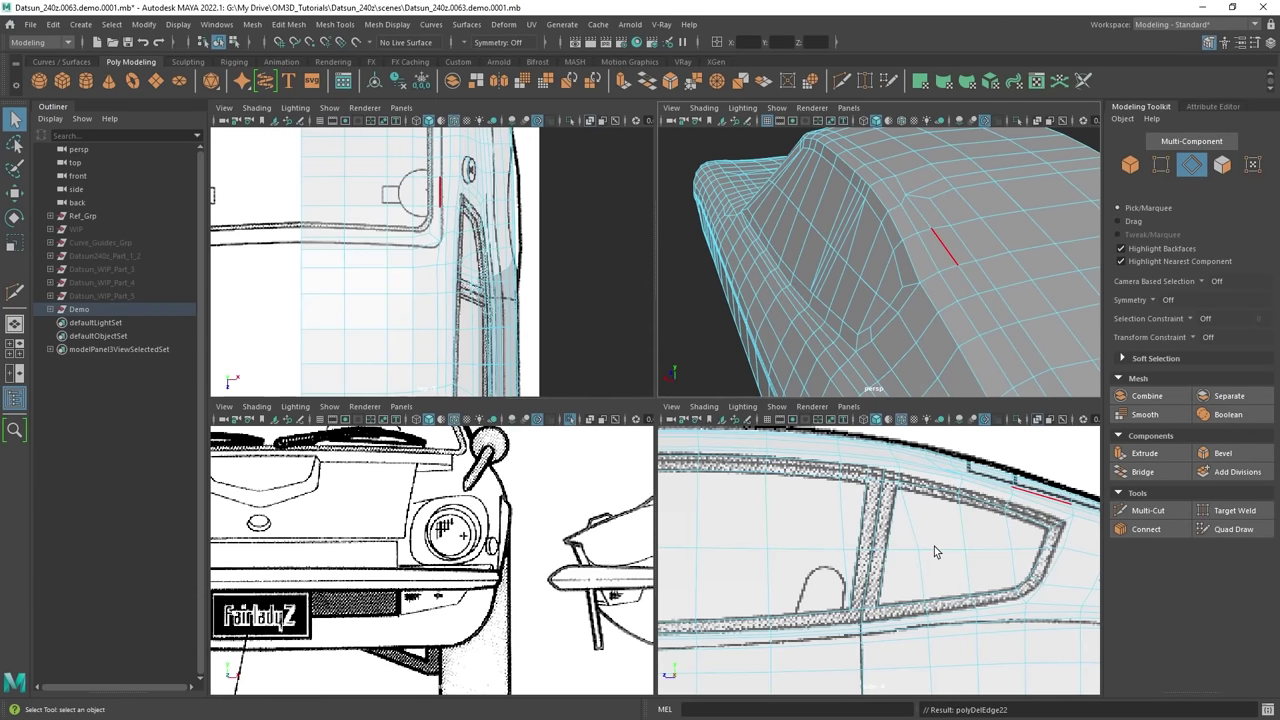
{"action": "scroll", "coordinate": [955, 507], "scroll_direction": "up", "scroll_amount": 2}
{"action": "key", "text": "space"}
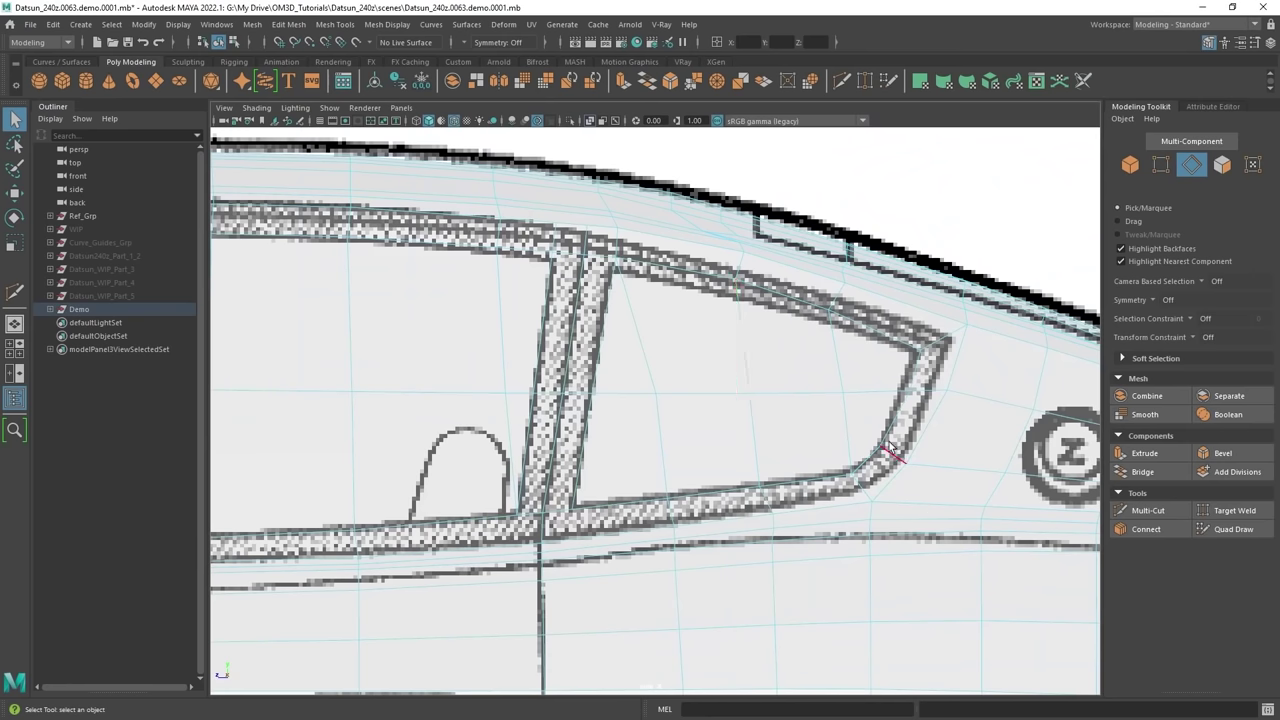
{"action": "middle_click_drag", "start_coordinate": [673, 324], "coordinate": [701, 330], "text": "alt"}
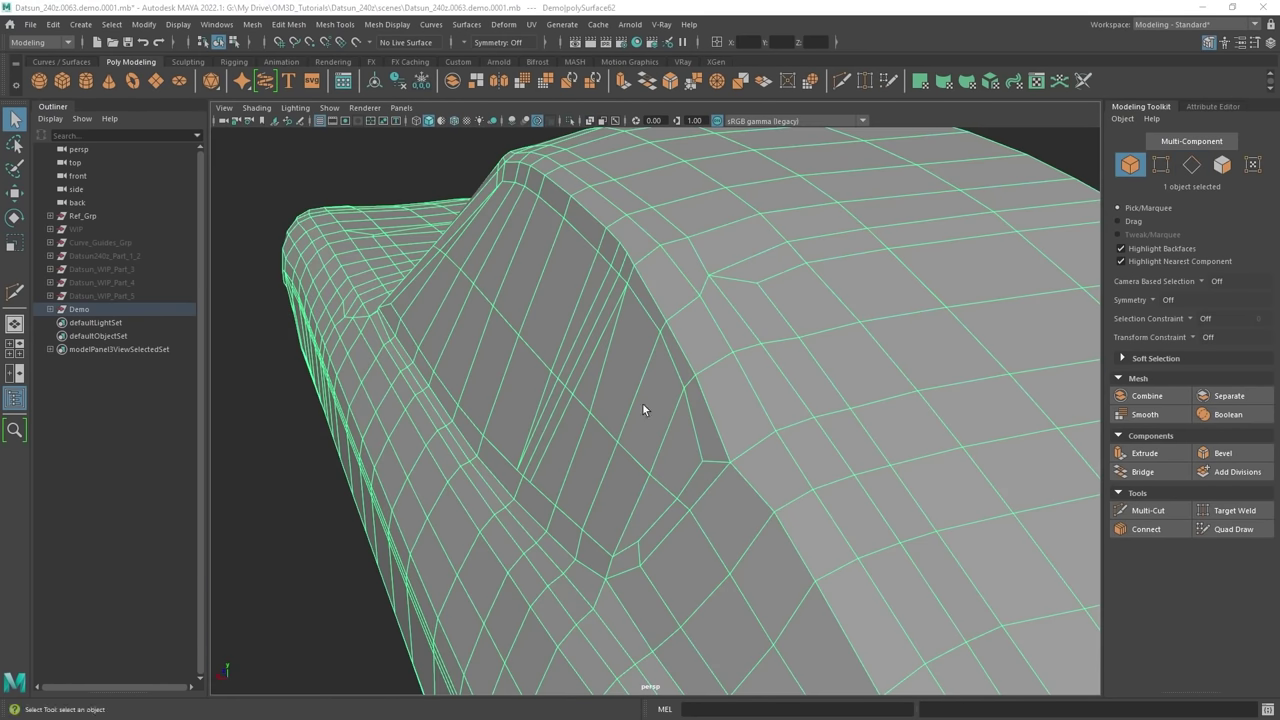
In perspective, select the door panel line's edges down the front of the door and along the sill.
{"action": "scroll", "coordinate": [650, 287], "scroll_direction": "down", "scroll_amount": 2}
{"action": "left_click_drag", "start_coordinate": [650, 287], "coordinate": [750, 350], "text": "alt"}
{"action": "scroll", "coordinate": [768, 344], "scroll_direction": "down", "scroll_amount": 4}
{"action": "middle_click_drag", "start_coordinate": [593, 404], "coordinate": [628, 362], "text": "alt"}
{"action": "scroll", "coordinate": [607, 358], "scroll_direction": "up", "scroll_amount": 2}
{"action": "right_click_drag", "start_coordinate": [568, 346], "coordinate": [574, 258]}
{"action": "middle_click_drag", "start_coordinate": [590, 428], "coordinate": [651, 384], "text": "alt"}
{"action": "scroll", "coordinate": [651, 384], "scroll_direction": "up", "scroll_amount": 3}
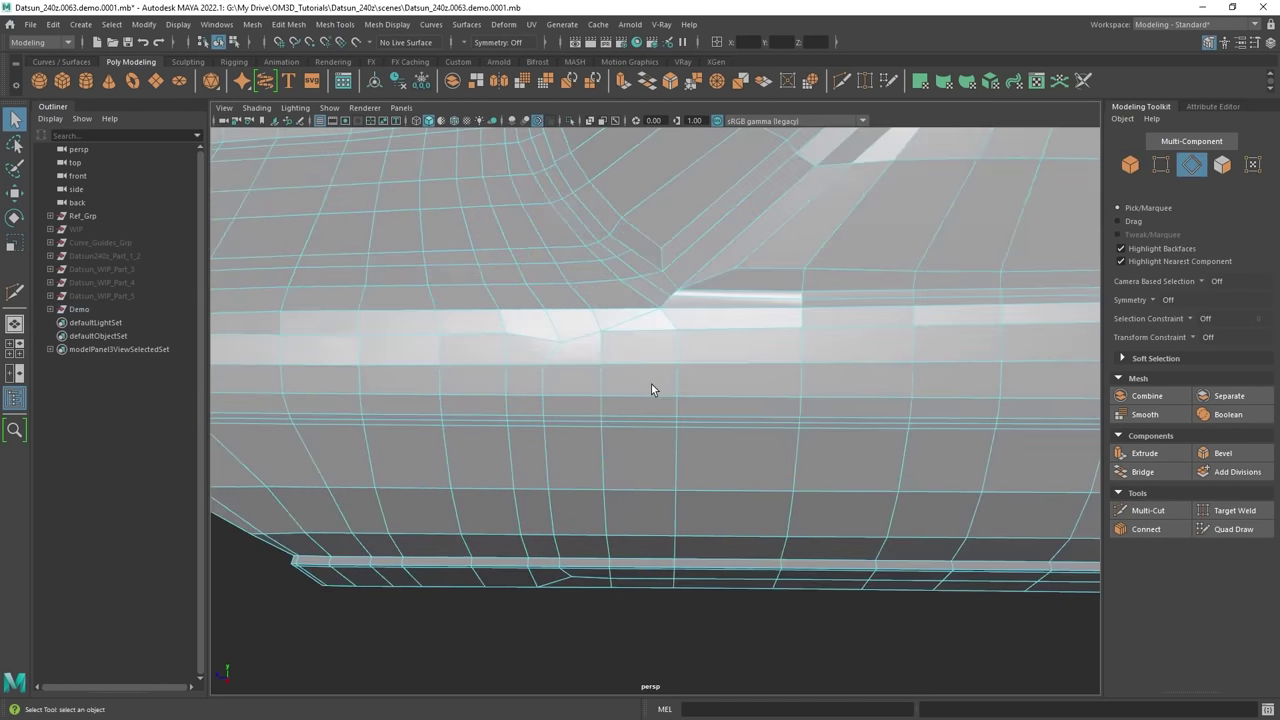
{"action": "left_click_drag", "start_coordinate": [651, 384], "coordinate": [664, 364], "text": "alt"}
{"action": "left_click", "coordinate": [625, 302]}
{"action": "left_click_drag", "start_coordinate": [673, 295], "coordinate": [691, 288], "text": "alt"}
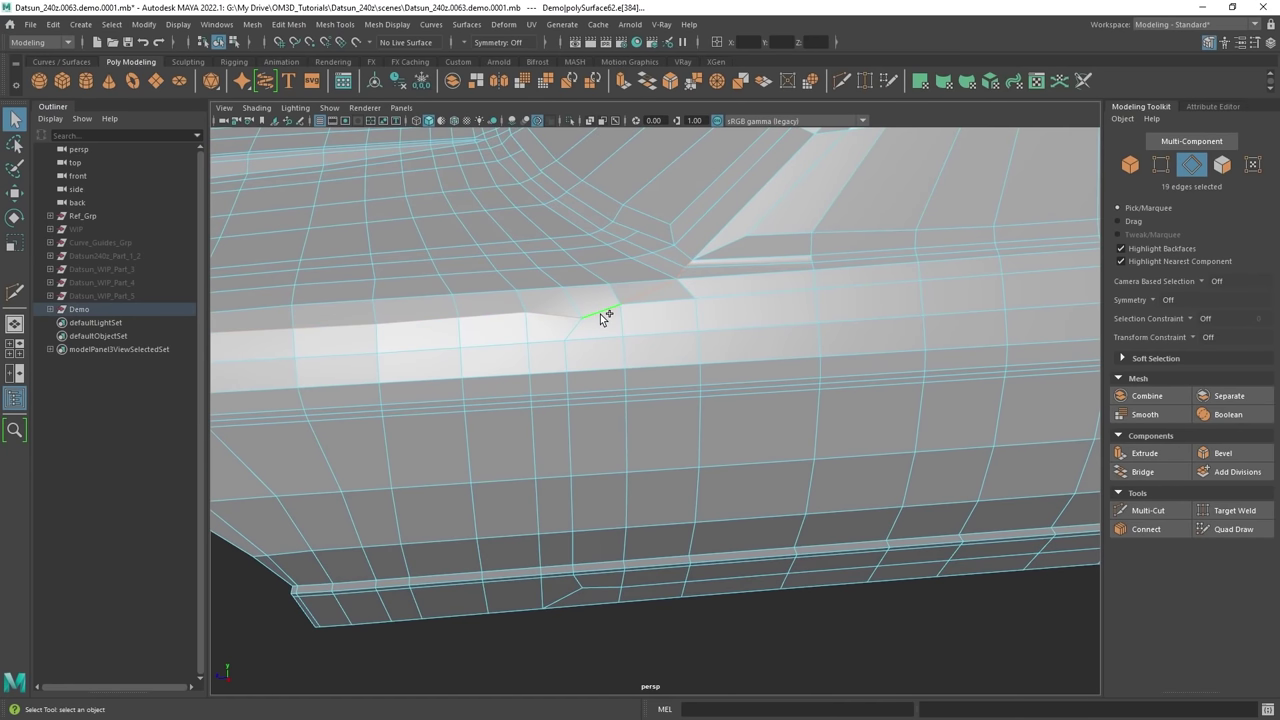
{"action": "key", "text": "ctrl+z"}
{"action": "left_click", "coordinate": [570, 342], "text": "shift"}
{"action": "double_click", "coordinate": [568, 363], "text": "shift"}
{"action": "left_click_drag", "start_coordinate": [574, 374], "coordinate": [620, 470], "text": "alt"}
{"action": "left_click_drag", "start_coordinate": [585, 570], "coordinate": [842, 530], "text": "alt"}
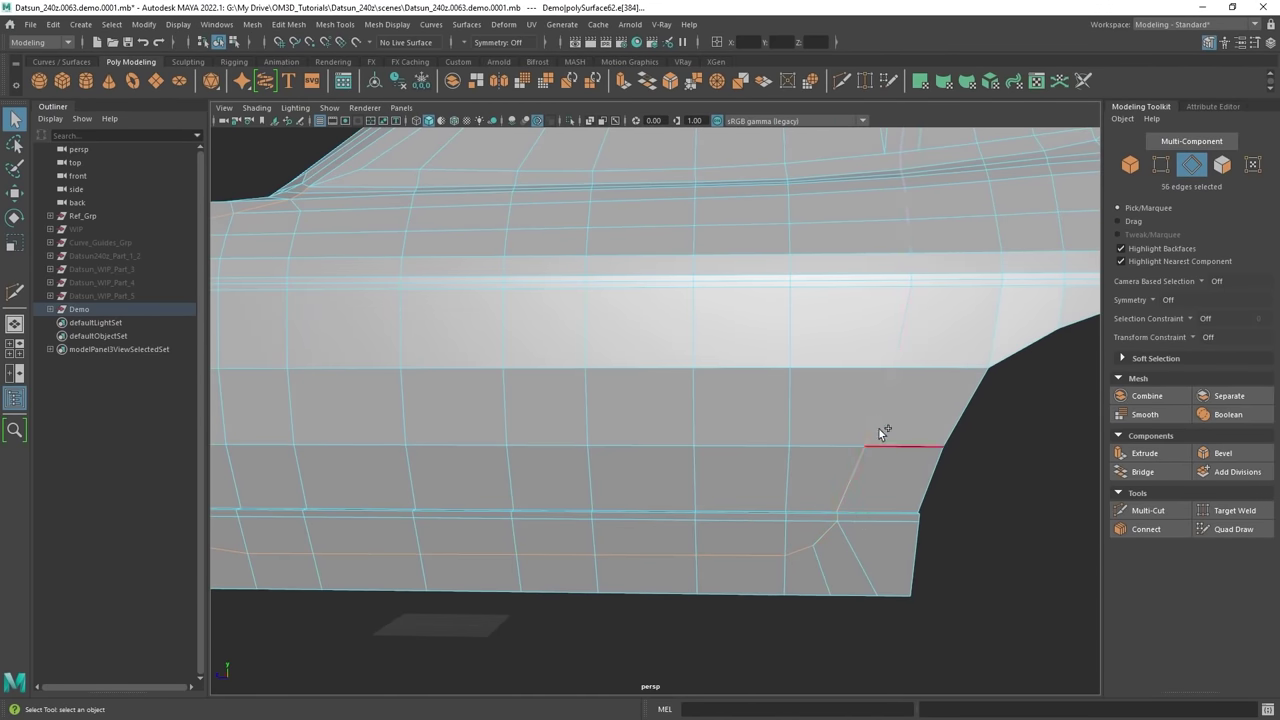
Deselect the door selection's extra edges that run up through the side window.
{"action": "left_click_drag", "start_coordinate": [880, 434], "coordinate": [877, 383], "text": "alt"}
{"action": "right_click_drag", "start_coordinate": [877, 383], "coordinate": [780, 383], "text": "alt"}
{"action": "middle_click_drag", "start_coordinate": [780, 383], "coordinate": [786, 436], "text": "alt"}
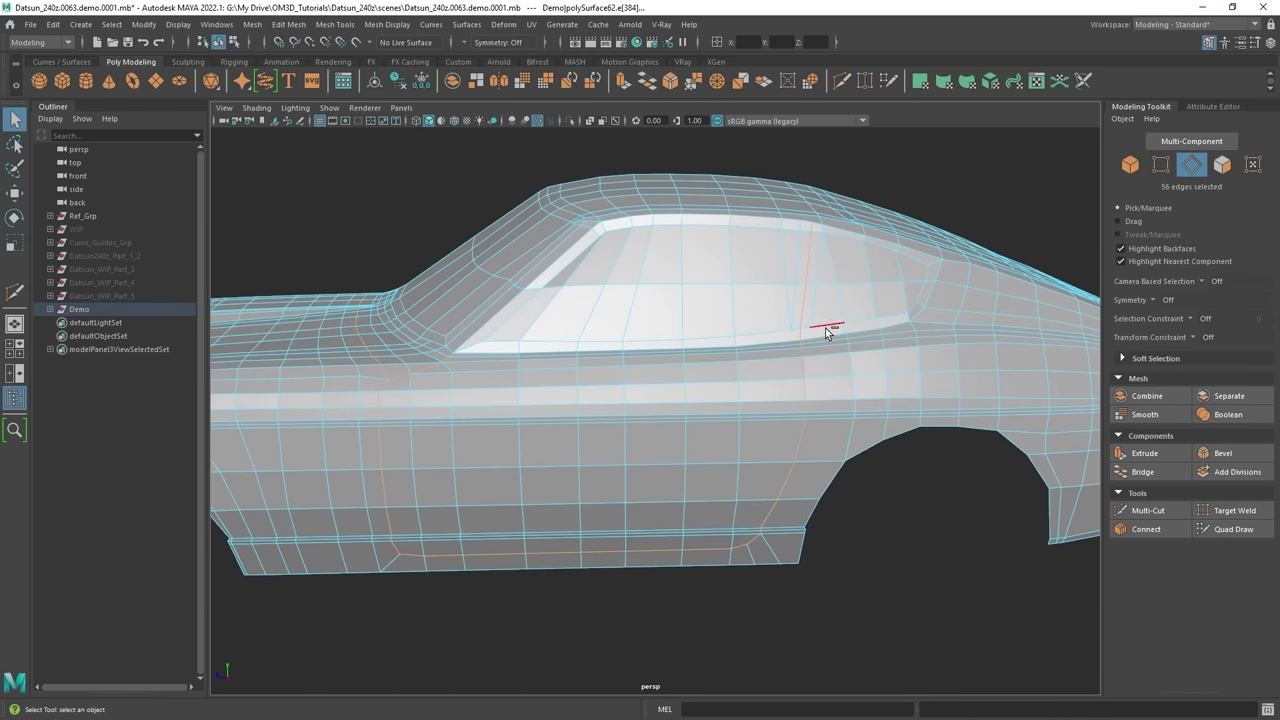
{"action": "left_click_drag", "start_coordinate": [782, 270], "coordinate": [784, 295], "text": "alt"}
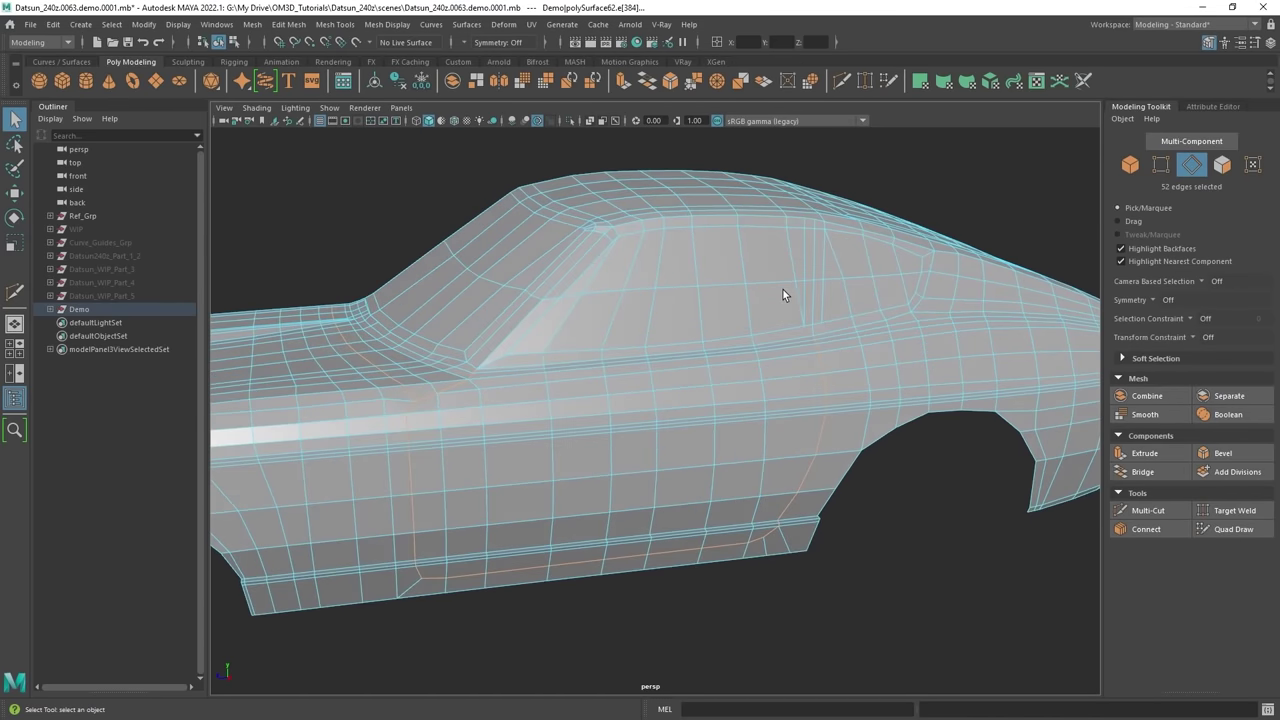
{"action": "left_click_drag", "start_coordinate": [430, 326], "coordinate": [571, 284], "text": "alt"}
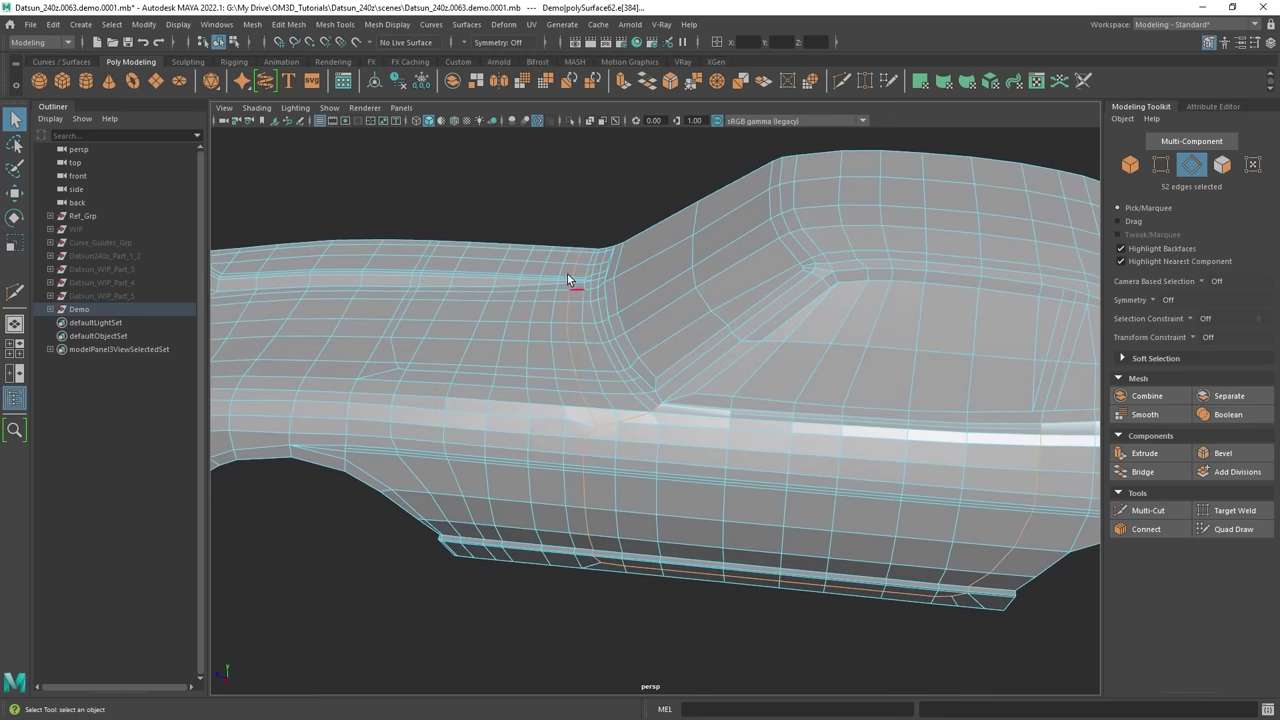
Add the hood panel line and side window outline edges to the selection.
{"action": "left_click_drag", "start_coordinate": [617, 414], "coordinate": [618, 415], "text": "ctrl"}
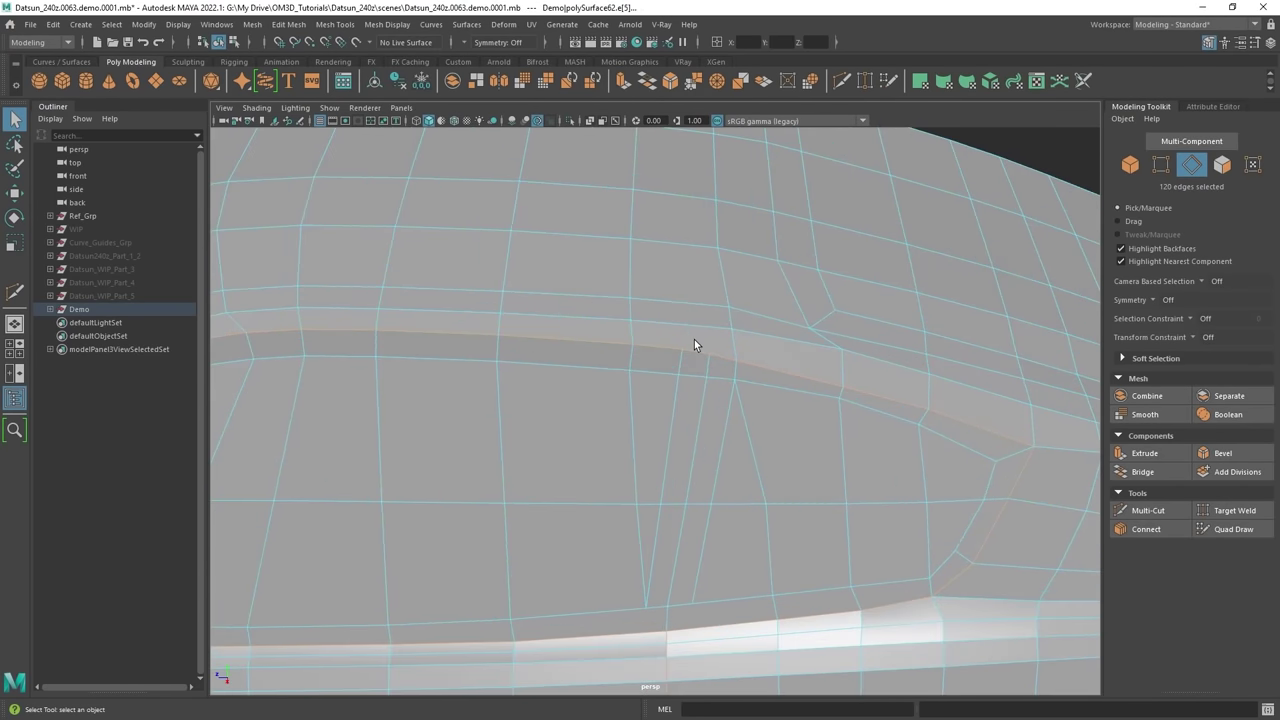
{"action": "scroll", "coordinate": [698, 335], "scroll_direction": "up", "scroll_amount": 2}
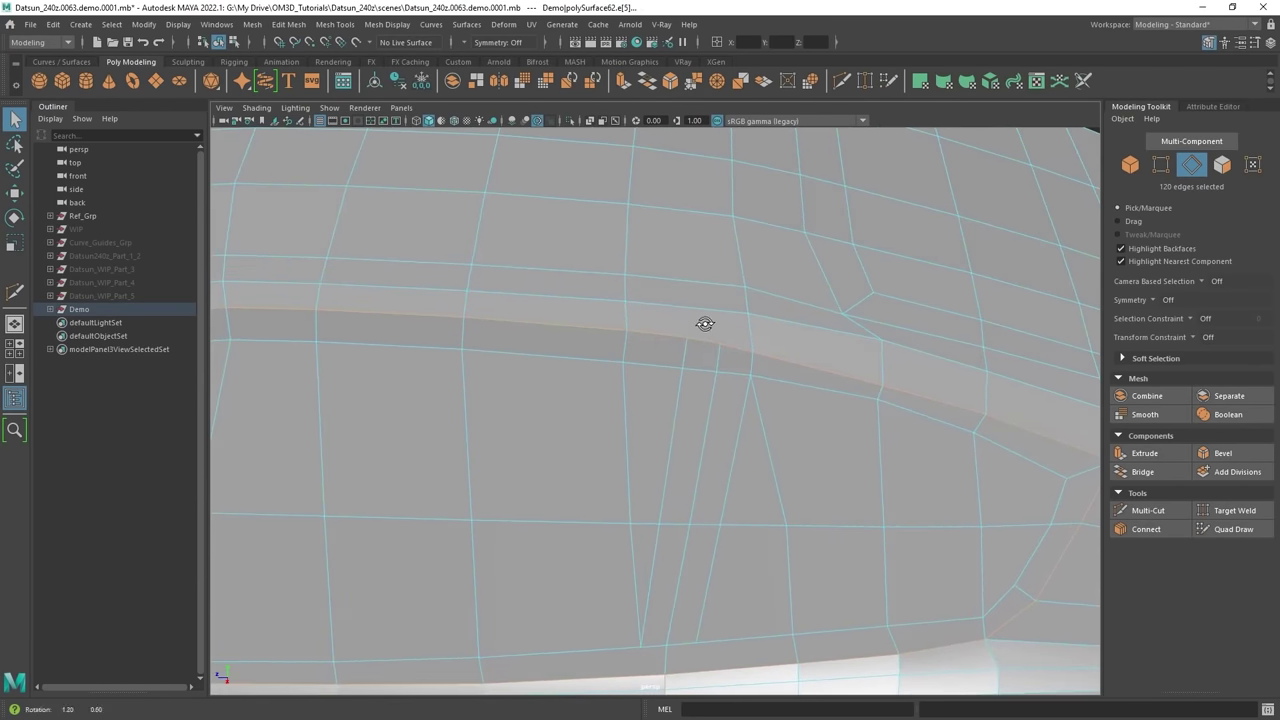
{"action": "scroll", "coordinate": [709, 356], "scroll_direction": "up", "scroll_amount": 2}
{"action": "middle_click_drag", "start_coordinate": [709, 356], "coordinate": [650, 364], "text": "alt"}
{"action": "scroll", "coordinate": [650, 364], "scroll_direction": "up", "scroll_amount": 3}
Use Multi-Cut to extend both outer pillar lines from the window's upper border to the next edge above.
{"action": "right_click_drag", "start_coordinate": [634, 317], "coordinate": [552, 317], "text": "shift"}
{"action": "left_click", "coordinate": [614, 322]}
{"action": "left_click_drag", "start_coordinate": [622, 273], "coordinate": [623, 274]}
{"action": "right_click", "coordinate": [640, 272]}
{"action": "left_click", "coordinate": [668, 334]}
{"action": "key", "text": "q"}
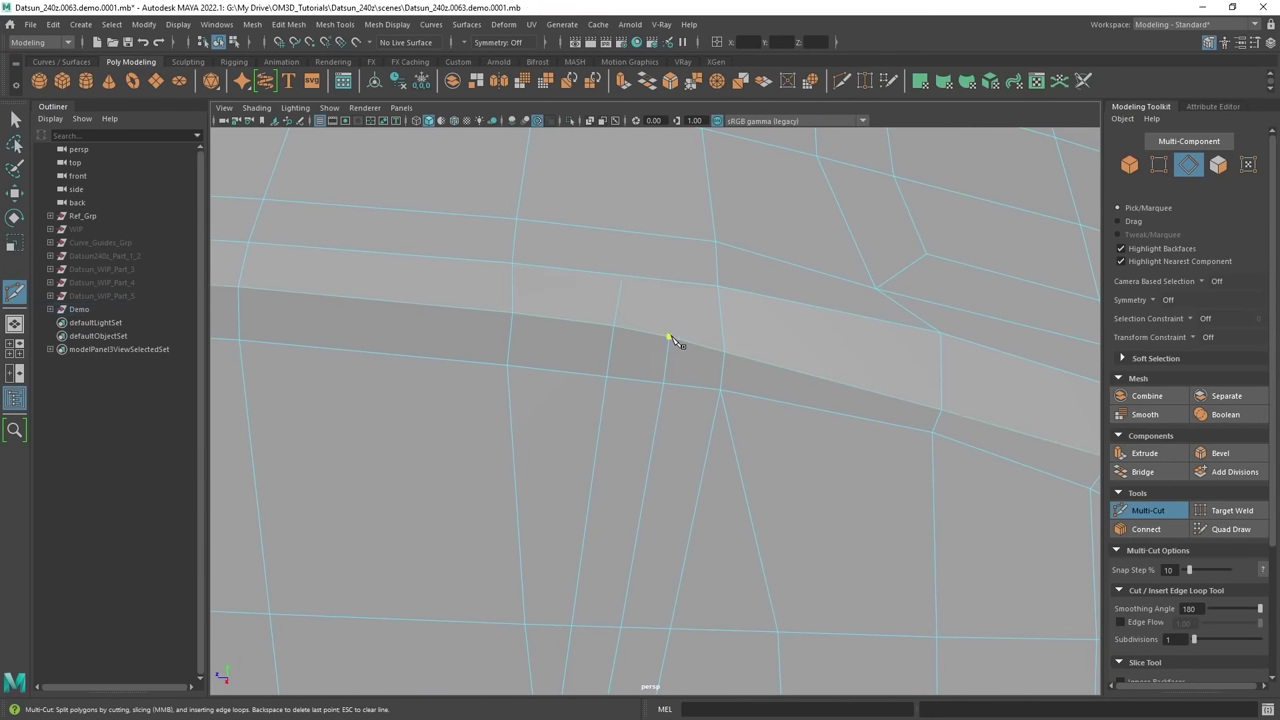
{"action": "left_click", "coordinate": [670, 337]}
{"action": "left_click", "coordinate": [678, 281]}
{"action": "right_click", "coordinate": [697, 291]}
Extend the pillar lines at the lower end with Multi-Cut down to the side window's lower border edge.
{"action": "right_click_drag", "start_coordinate": [771, 386], "coordinate": [770, 510], "text": "alt"}
{"action": "middle_click_drag", "start_coordinate": [770, 510], "coordinate": [801, 265], "text": "alt"}
{"action": "right_click_drag", "start_coordinate": [635, 356], "coordinate": [604, 339], "text": "alt"}
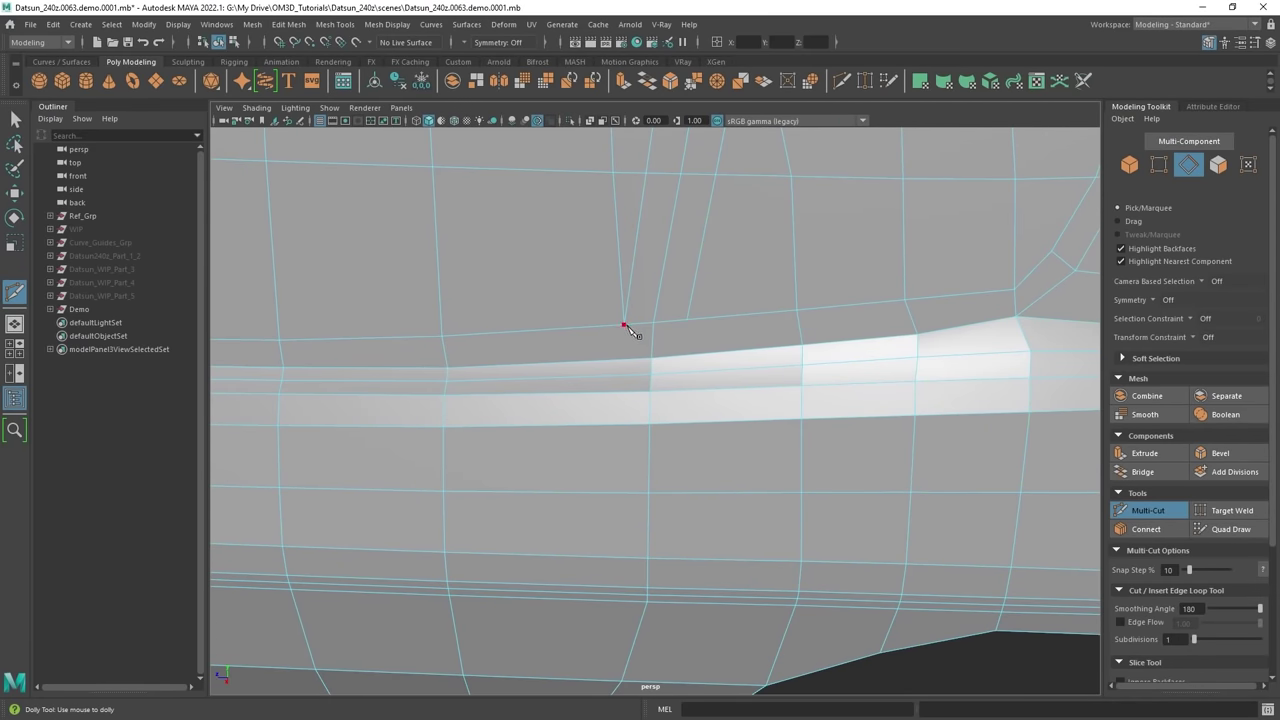
{"action": "left_click", "coordinate": [687, 319]}
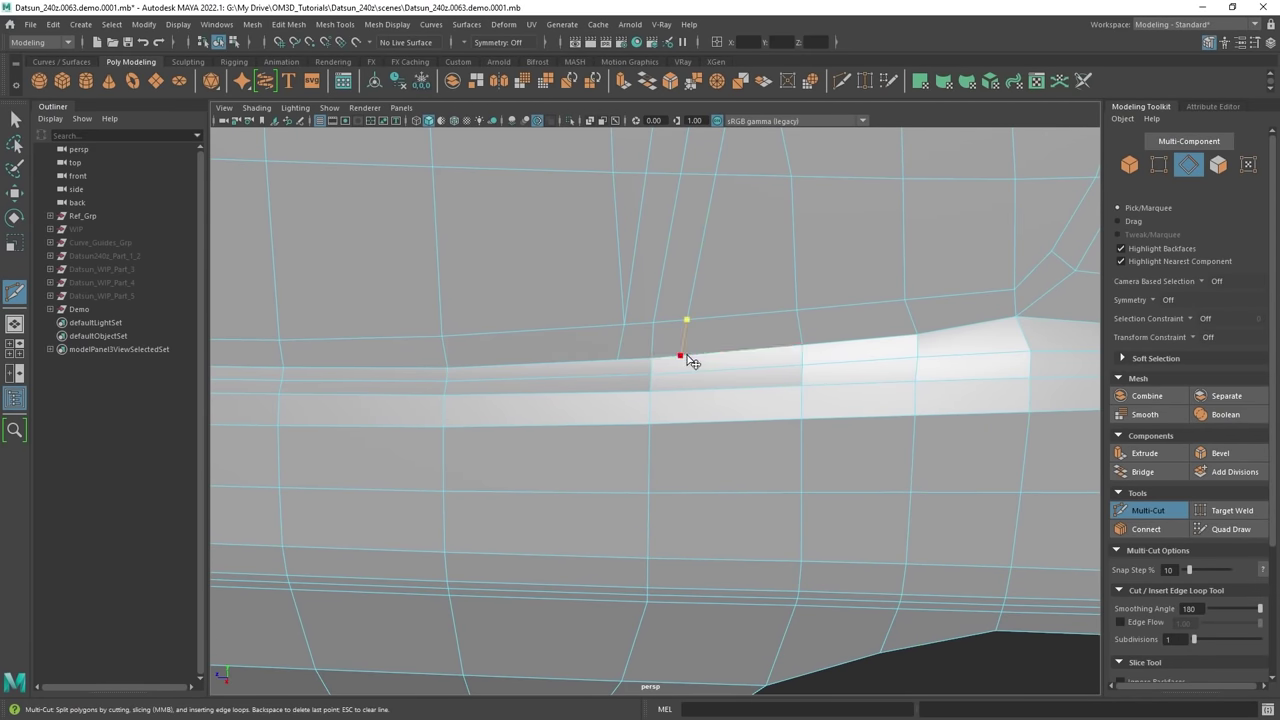
{"action": "right_click_drag", "start_coordinate": [690, 360], "coordinate": [694, 377], "text": "alt"}
{"action": "right_click", "coordinate": [777, 357]}
Leave Multi-Cut and add the remaining hood and front fender panel edge loops to the selection.
{"action": "left_click_drag", "start_coordinate": [785, 358], "coordinate": [660, 371], "text": "alt"}
{"action": "middle_click_drag", "start_coordinate": [660, 371], "coordinate": [886, 351], "text": "alt"}
{"action": "left_click_drag", "start_coordinate": [886, 351], "coordinate": [746, 380], "text": "alt"}
{"action": "right_click_drag", "start_coordinate": [746, 380], "coordinate": [825, 380], "text": "alt"}
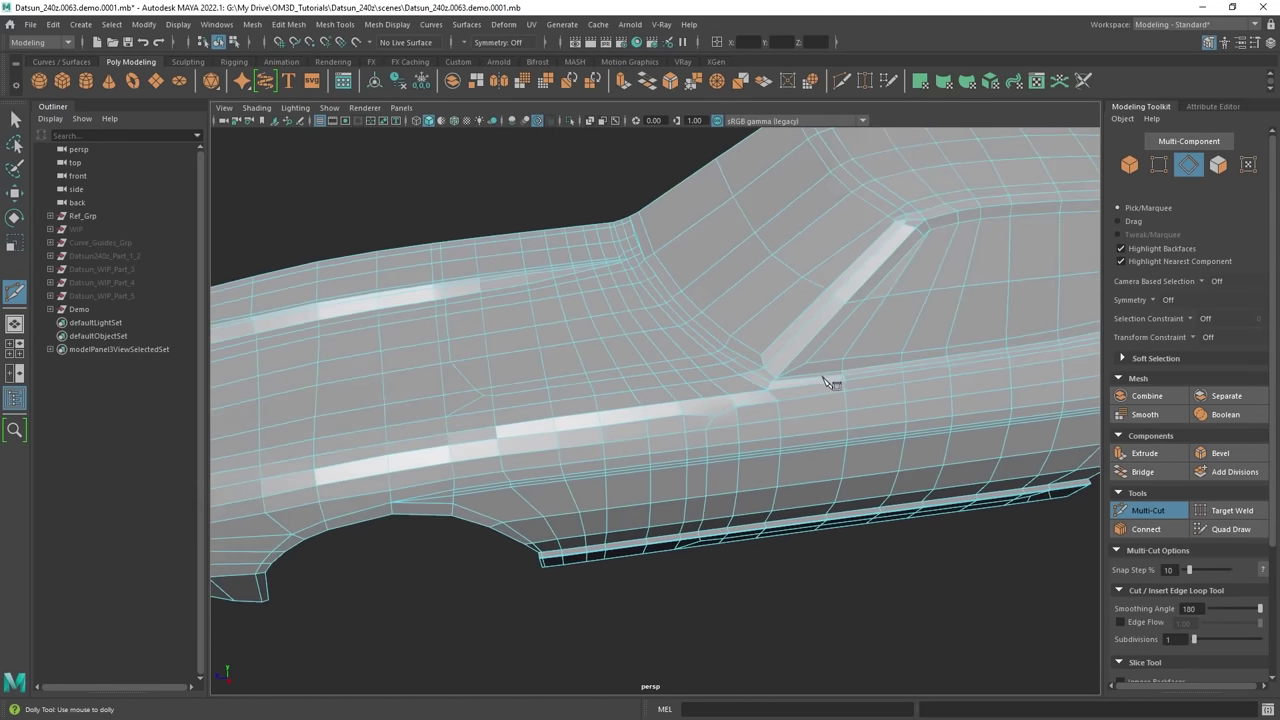
{"action": "left_click_drag", "start_coordinate": [824, 379], "coordinate": [770, 347], "text": "alt"}
{"action": "key", "text": "q"}
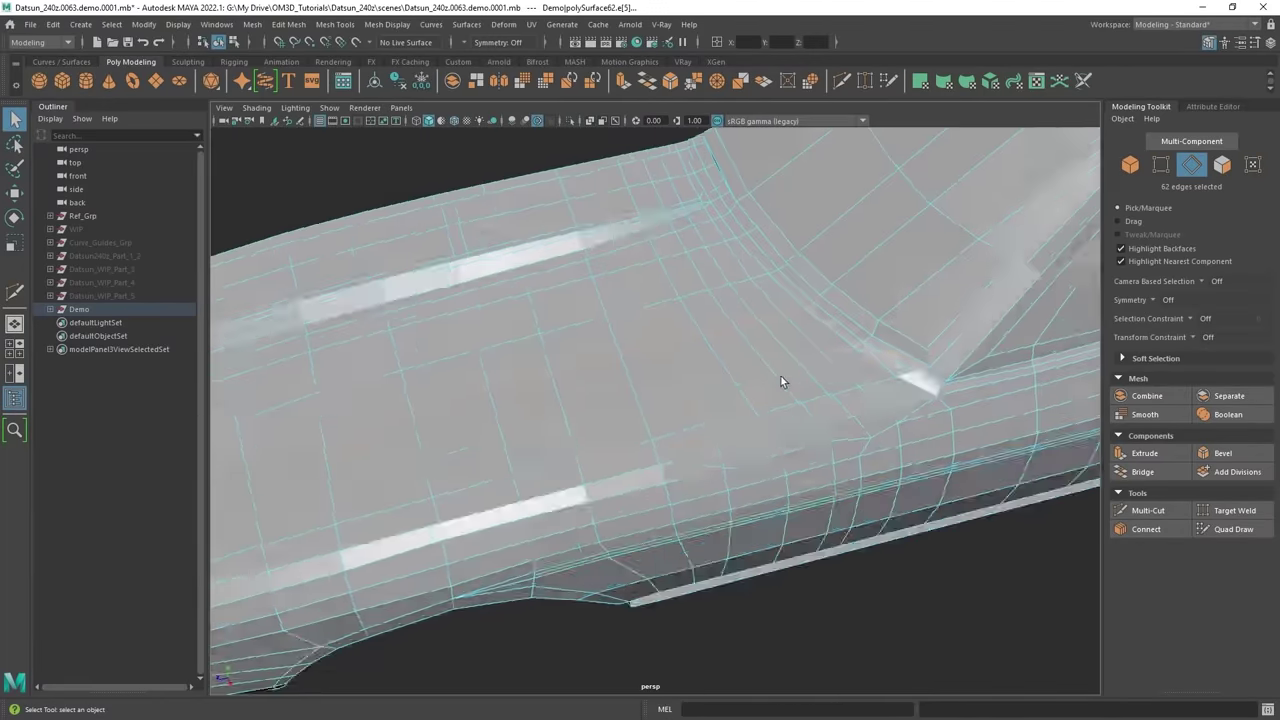
{"action": "left_click_drag", "start_coordinate": [781, 376], "coordinate": [608, 403], "text": "alt"}
{"action": "double_click", "coordinate": [654, 276], "text": "shift"}
{"action": "double_click", "coordinate": [608, 403], "text": "shift"}
{"action": "scroll", "coordinate": [608, 403], "scroll_direction": "down", "scroll_amount": 10}
{"action": "left_click_drag", "start_coordinate": [677, 323], "coordinate": [531, 330], "text": "alt"}
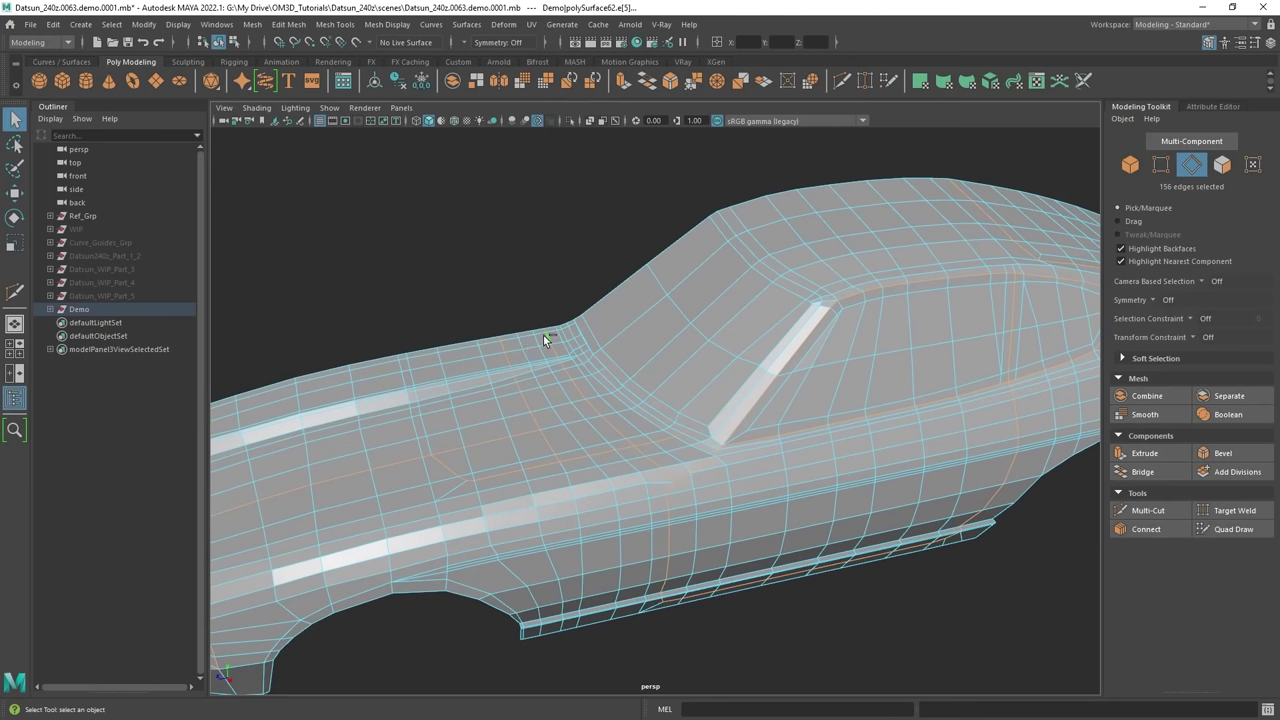
Deselect the surplus loop edges on the hood near the windshield base.
{"action": "left_click", "coordinate": [545, 331], "text": "ctrl"}
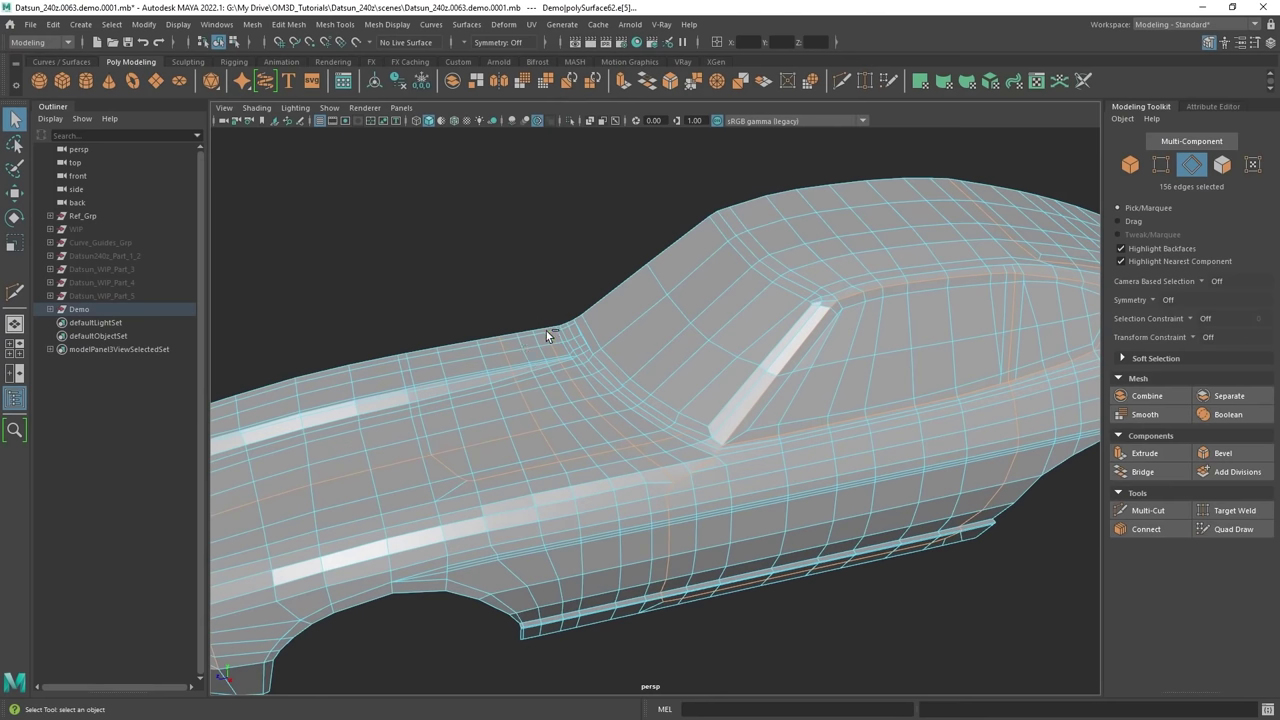
{"action": "double_click", "coordinate": [630, 440], "text": "ctrl"}
{"action": "left_click_drag", "start_coordinate": [703, 460], "coordinate": [780, 407], "text": "alt"}
{"action": "scroll", "coordinate": [734, 423], "scroll_direction": "down", "scroll_amount": 5}
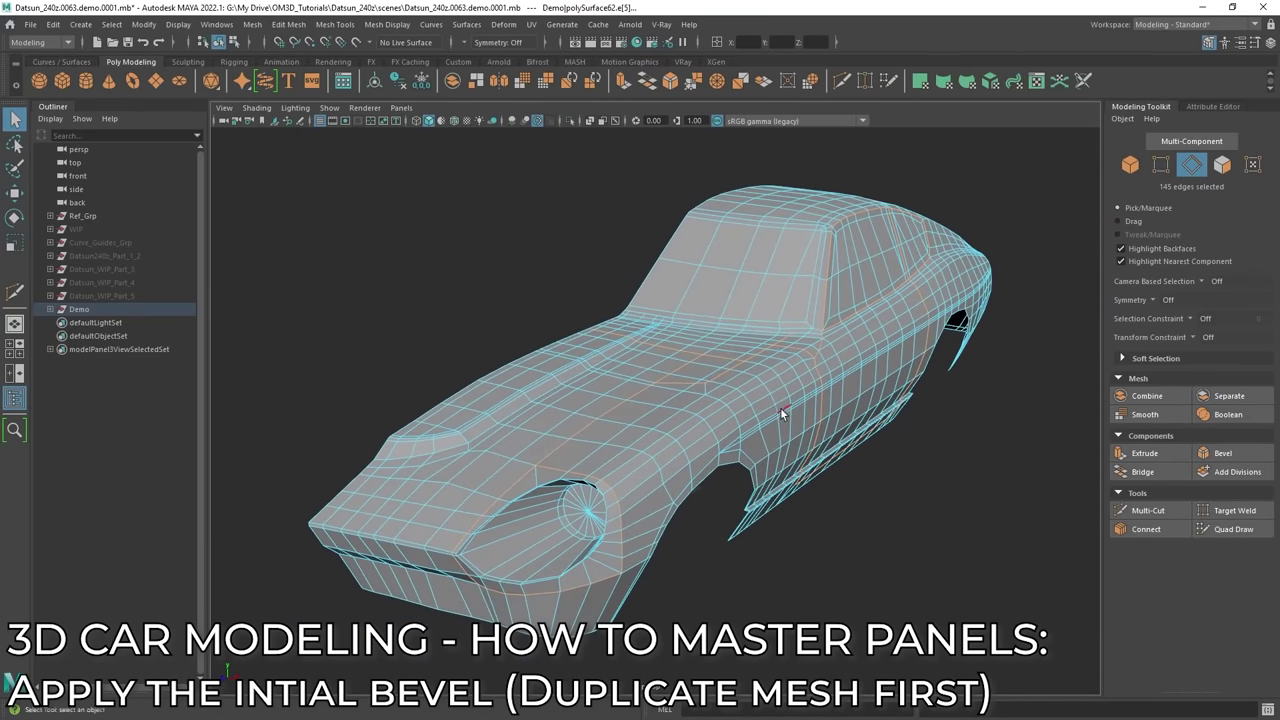
Compare the selected hood and roof panel lines with the top-view blueprint, then examine them in perspective.
{"action": "key", "text": "space"}
{"action": "key", "text": "space"}
{"action": "middle_click_drag", "start_coordinate": [800, 586], "coordinate": [789, 343], "text": "alt"}
{"action": "scroll", "coordinate": [788, 344], "scroll_direction": "down", "scroll_amount": 4}
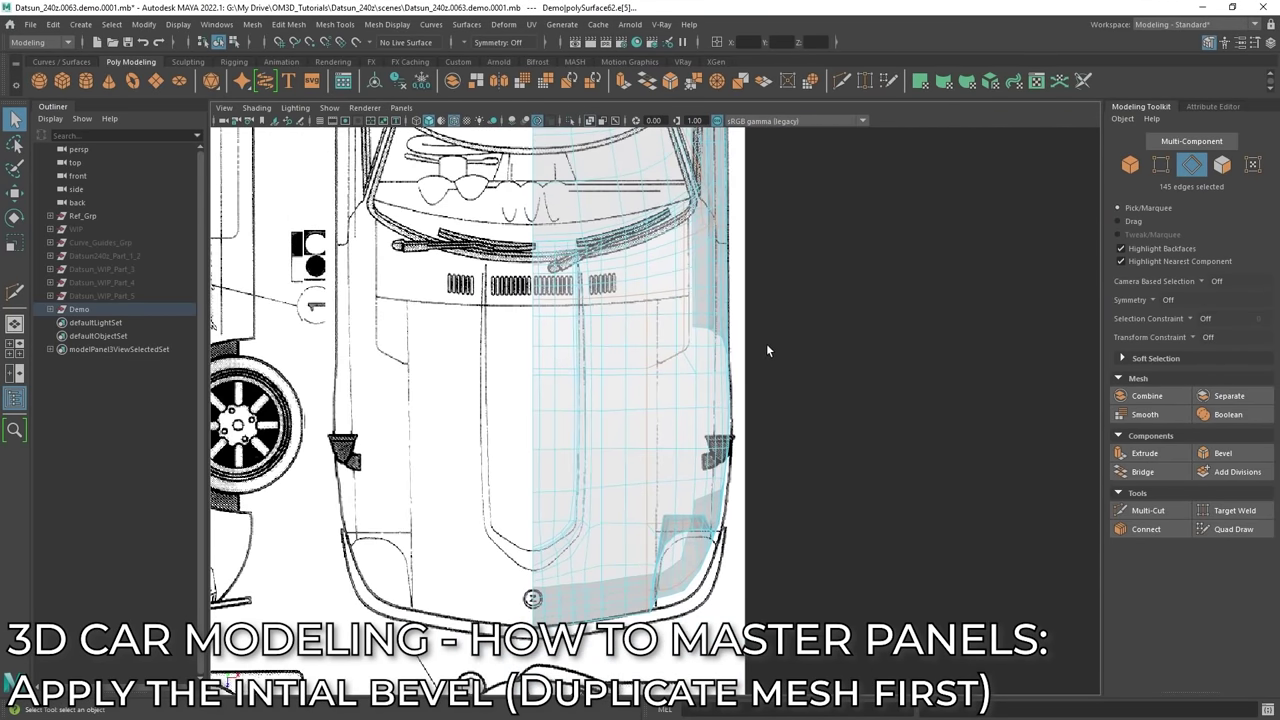
{"action": "middle_click_drag", "start_coordinate": [687, 322], "coordinate": [692, 397], "text": "alt"}
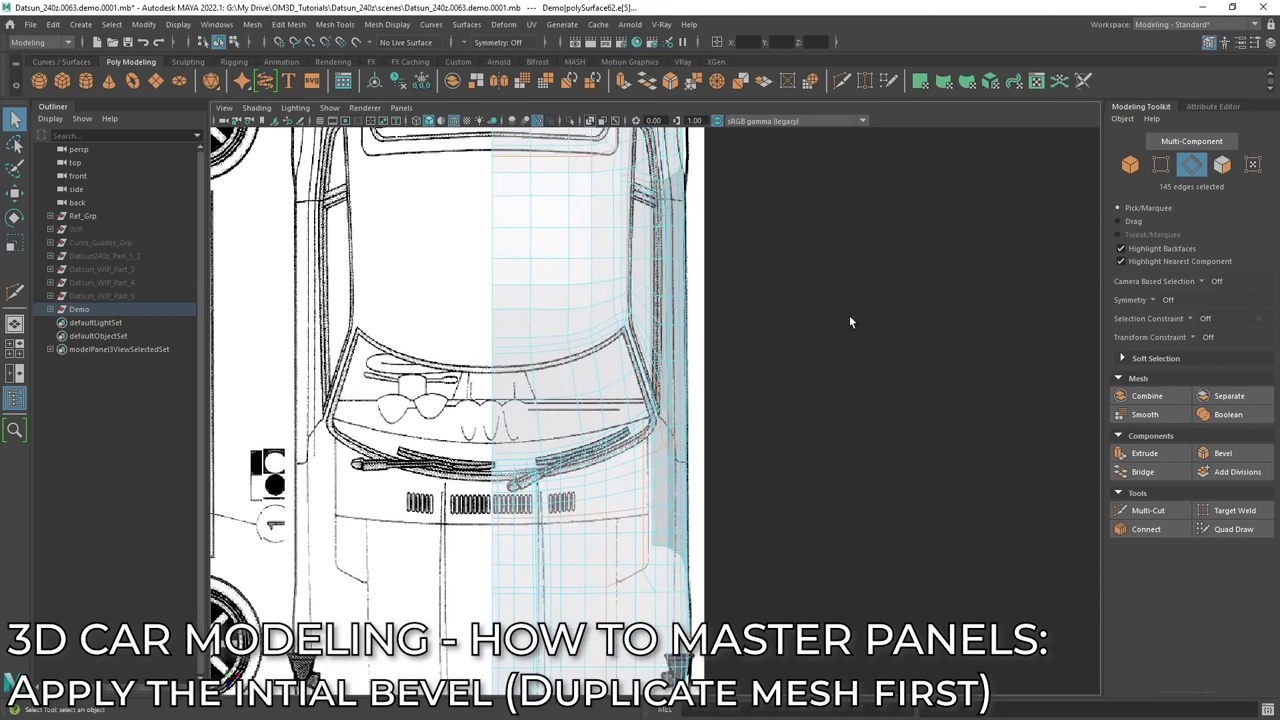
{"action": "key", "text": "space"}
{"action": "key", "text": "space"}
{"action": "left_click_drag", "start_coordinate": [953, 280], "coordinate": [471, 190], "text": "alt"}
{"action": "left_click_drag", "start_coordinate": [399, 462], "coordinate": [800, 400], "text": "alt"}
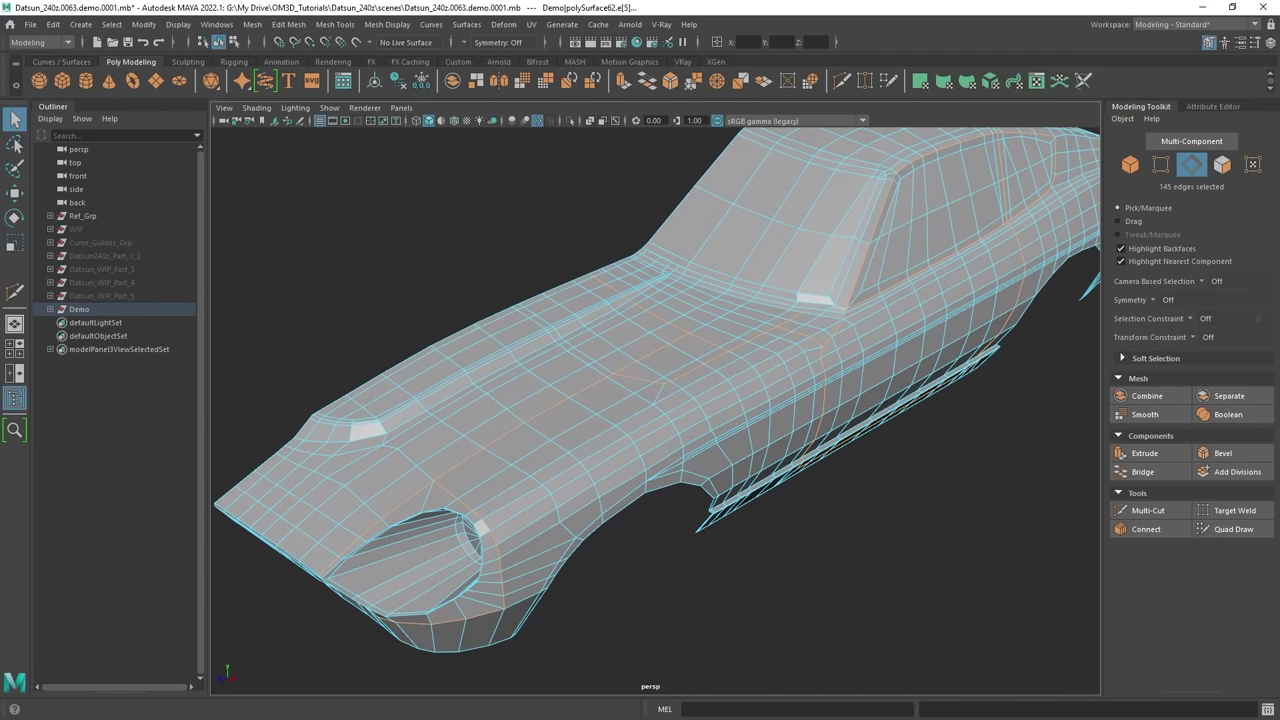
Check the selected panel lines along the front fender, door and sill, and deselect one stray edge.
{"action": "left_click_drag", "start_coordinate": [834, 498], "coordinate": [746, 416], "text": "alt"}
{"action": "middle_click_drag", "start_coordinate": [746, 416], "coordinate": [775, 474], "text": "alt"}
{"action": "left_click_drag", "start_coordinate": [775, 474], "coordinate": [725, 450], "text": "alt"}
{"action": "scroll", "coordinate": [720, 443], "scroll_direction": "up", "scroll_amount": 4}
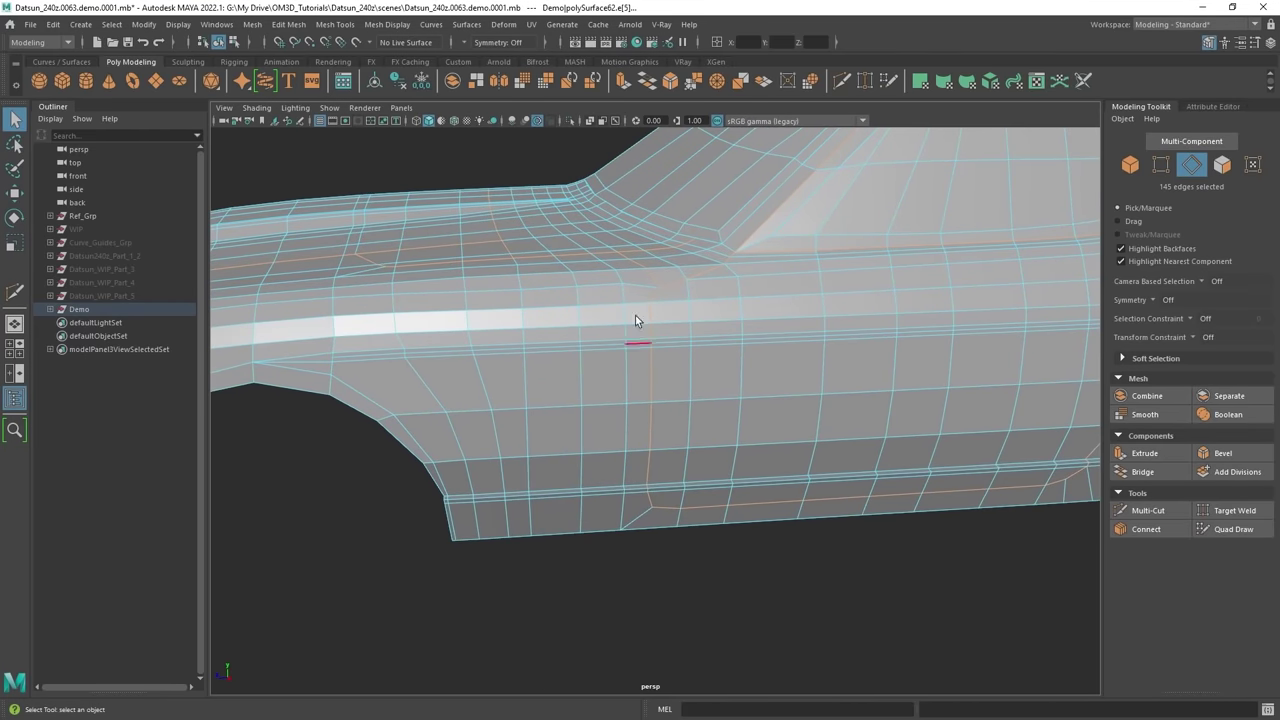
{"action": "middle_click_drag", "start_coordinate": [664, 421], "coordinate": [684, 426], "text": "alt"}
{"action": "right_click_drag", "start_coordinate": [824, 450], "coordinate": [790, 447], "text": "alt"}
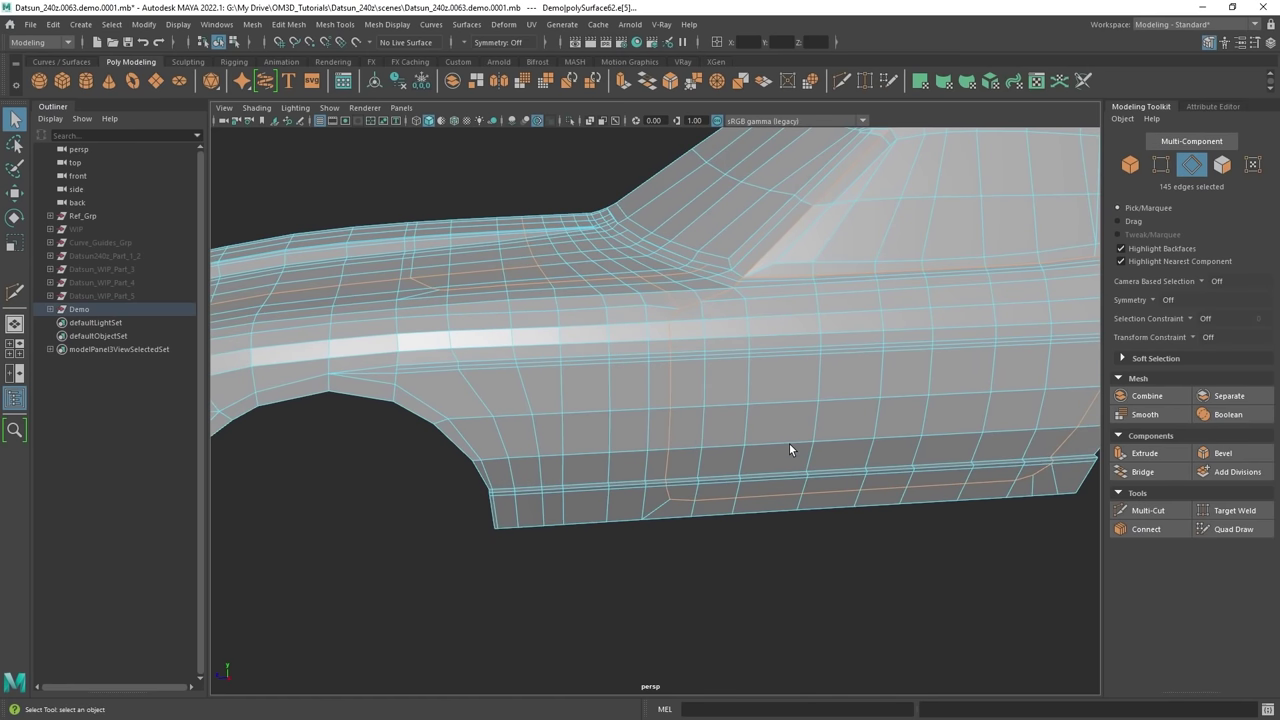
{"action": "left_click_drag", "start_coordinate": [789, 446], "coordinate": [760, 404], "text": "alt"}
{"action": "scroll", "coordinate": [822, 434], "scroll_direction": "up", "scroll_amount": 3}
{"action": "scroll", "coordinate": [822, 435], "scroll_direction": "down", "scroll_amount": 4}
{"action": "scroll", "coordinate": [556, 399], "scroll_direction": "up", "scroll_amount": 6}
{"action": "scroll", "coordinate": [735, 308], "scroll_direction": "down", "scroll_amount": 4}
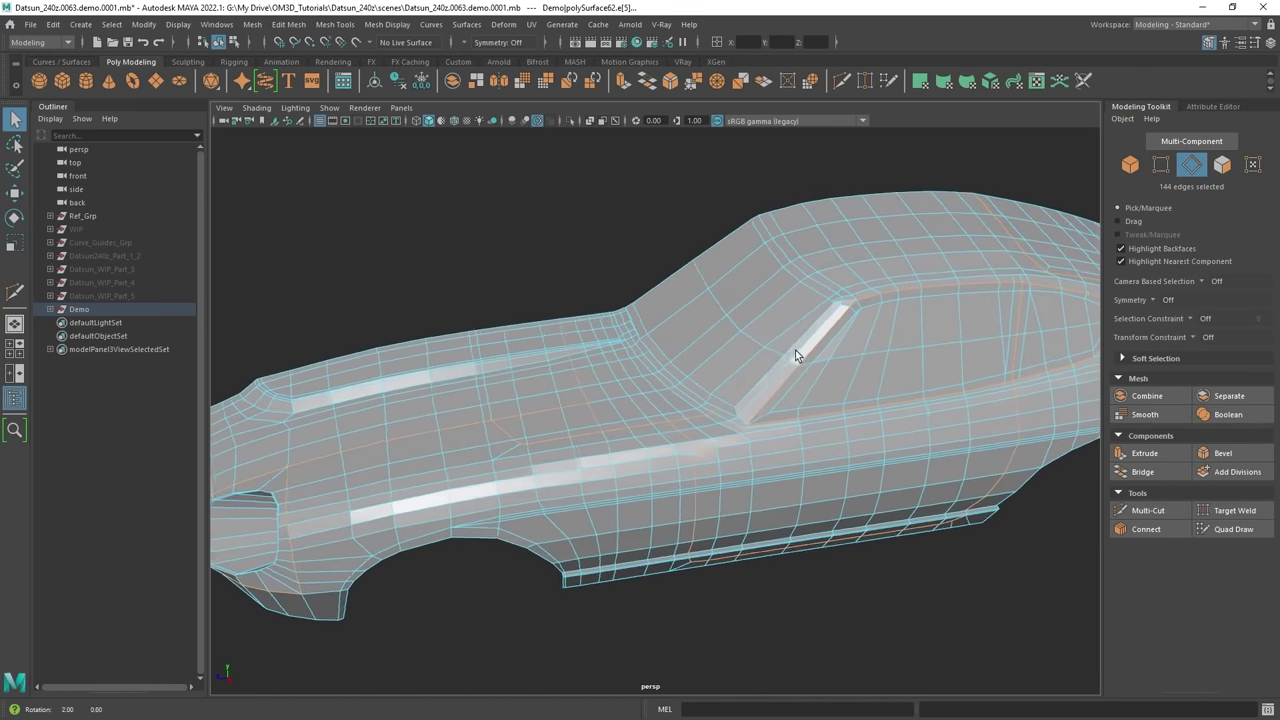
Examine the selected panel edges on the hood, headlight area, fender, door and side window from several angles.
{"action": "left_click_drag", "start_coordinate": [795, 350], "coordinate": [781, 358], "text": "alt"}
{"action": "middle_click_drag", "start_coordinate": [718, 385], "coordinate": [827, 330], "text": "alt"}
{"action": "scroll", "coordinate": [827, 330], "scroll_direction": "up", "scroll_amount": 2}
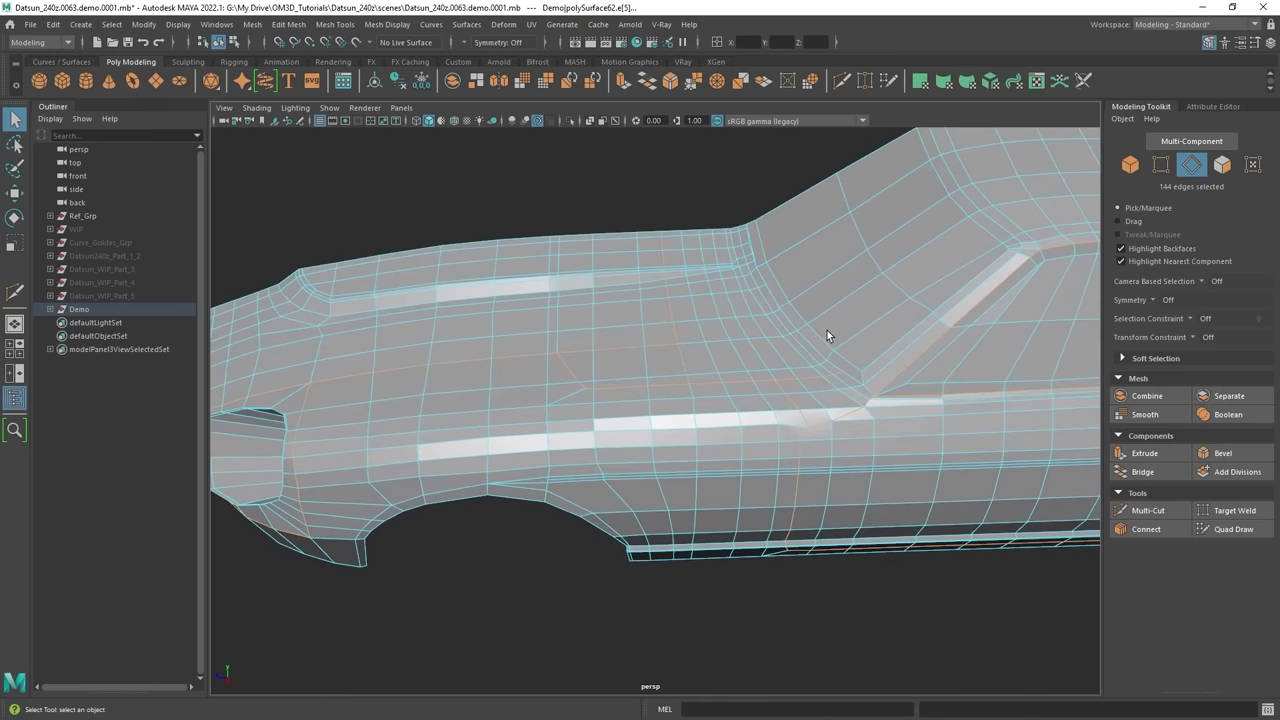
{"action": "scroll", "coordinate": [784, 365], "scroll_direction": "up", "scroll_amount": 4}
{"action": "middle_click_drag", "start_coordinate": [582, 370], "coordinate": [665, 404], "text": "alt"}
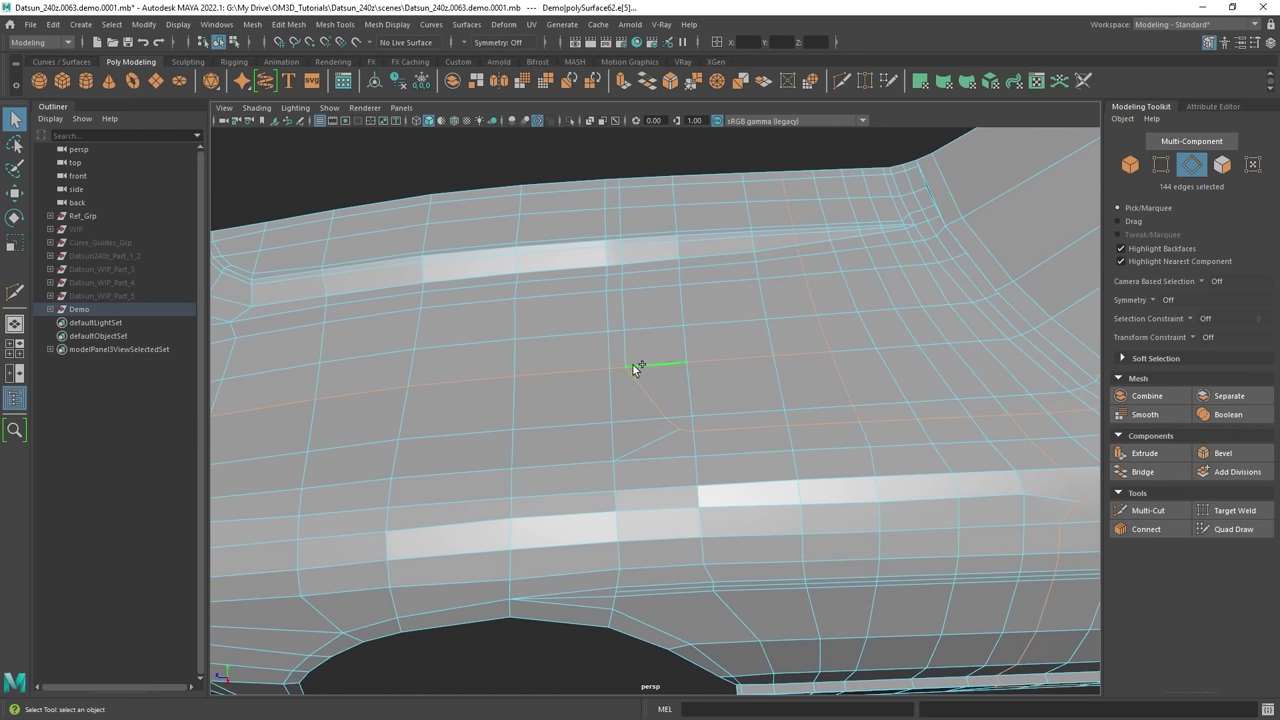
{"action": "scroll", "coordinate": [679, 394], "scroll_direction": "down", "scroll_amount": 4}
{"action": "left_click_drag", "start_coordinate": [690, 395], "coordinate": [853, 431], "text": "alt"}
{"action": "middle_click_drag", "start_coordinate": [881, 429], "coordinate": [789, 453], "text": "alt"}
{"action": "left_click_drag", "start_coordinate": [764, 451], "coordinate": [794, 448], "text": "alt"}
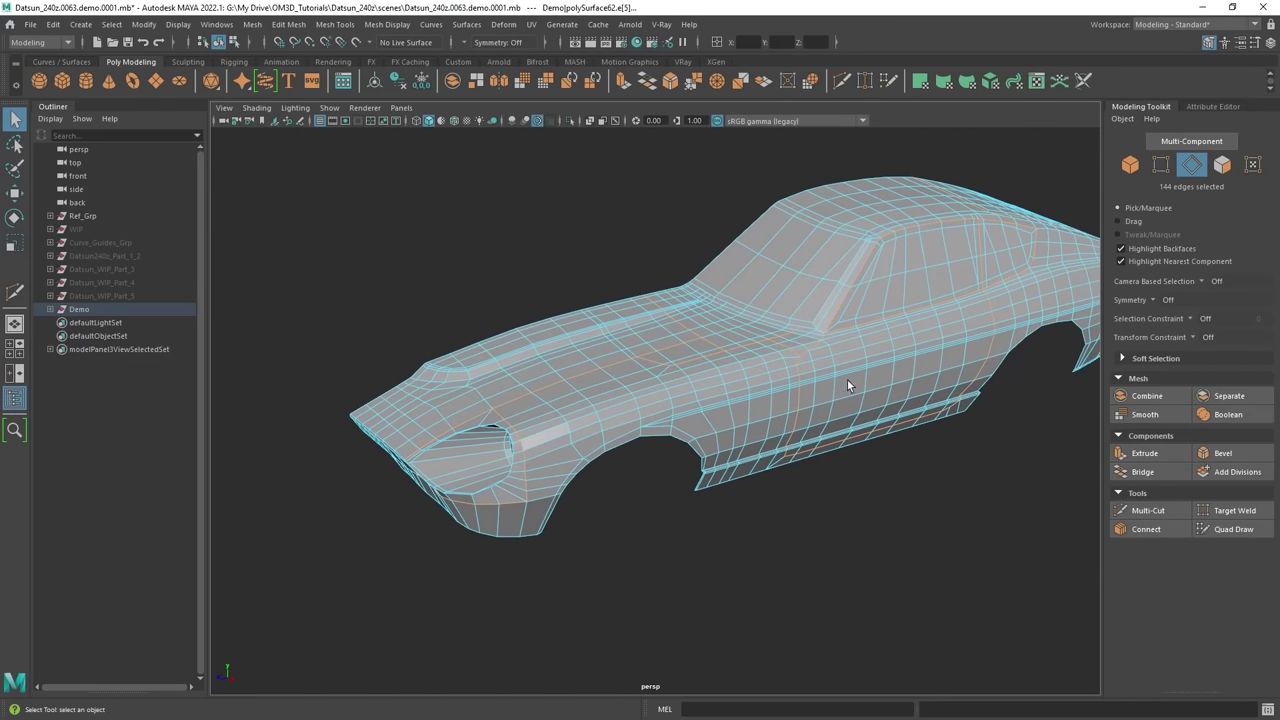
{"action": "left_click_drag", "start_coordinate": [847, 379], "coordinate": [842, 441], "text": "alt"}
{"action": "middle_click_drag", "start_coordinate": [904, 426], "coordinate": [824, 449], "text": "alt"}
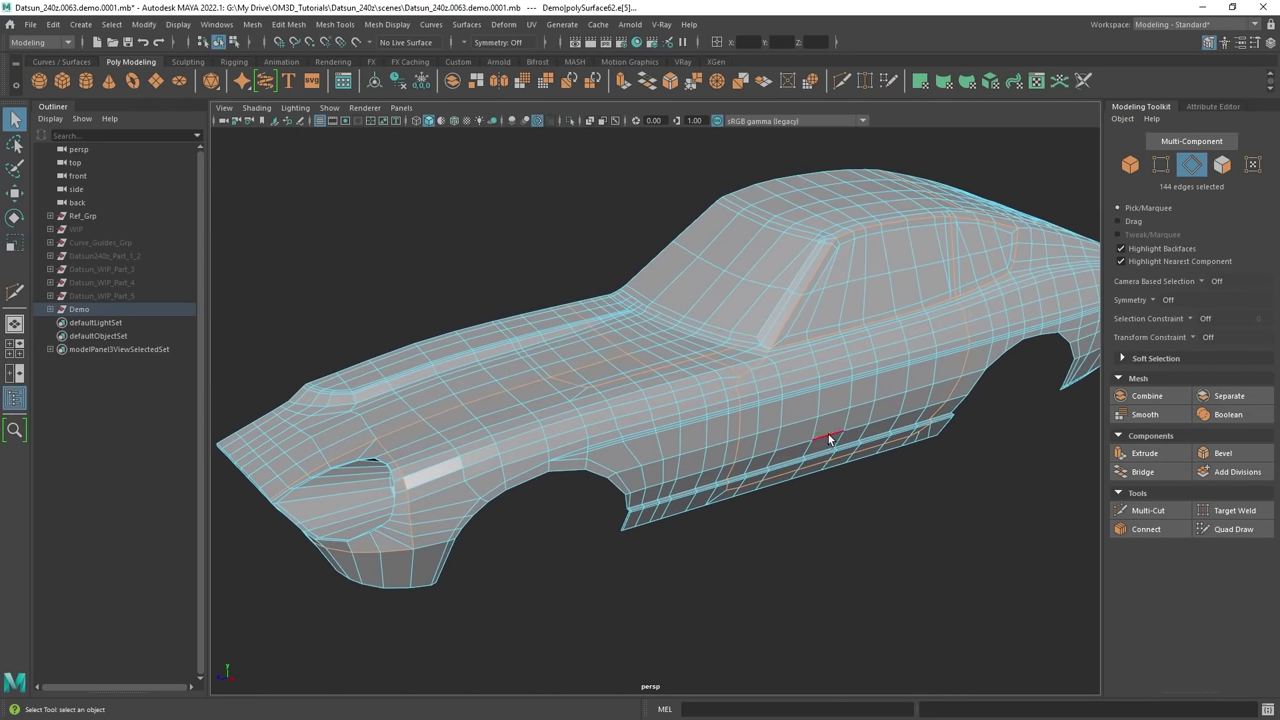
{"action": "middle_click_drag", "start_coordinate": [822, 390], "coordinate": [788, 390], "text": "alt"}
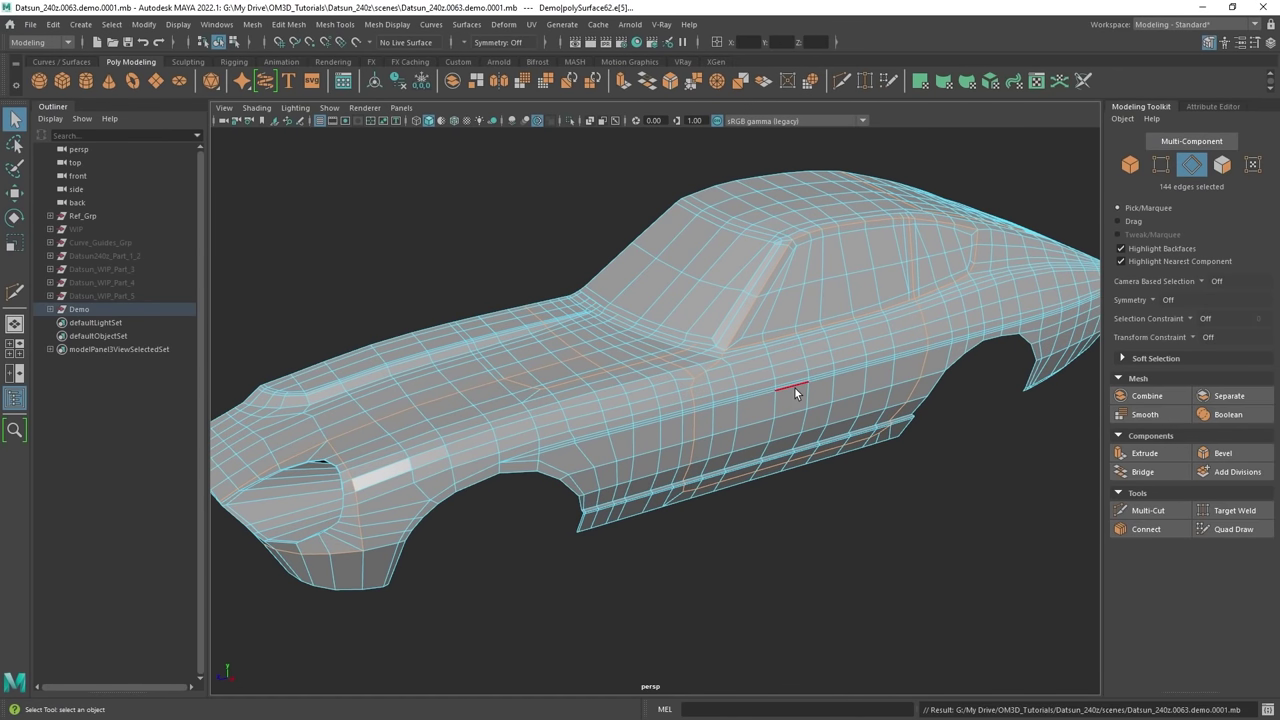
Try bevelling the selected panel-line edges of the car body.
{"action": "left_click_drag", "start_coordinate": [795, 388], "coordinate": [849, 334], "text": "alt"}
{"action": "right_click", "coordinate": [843, 335], "text": "shift"}
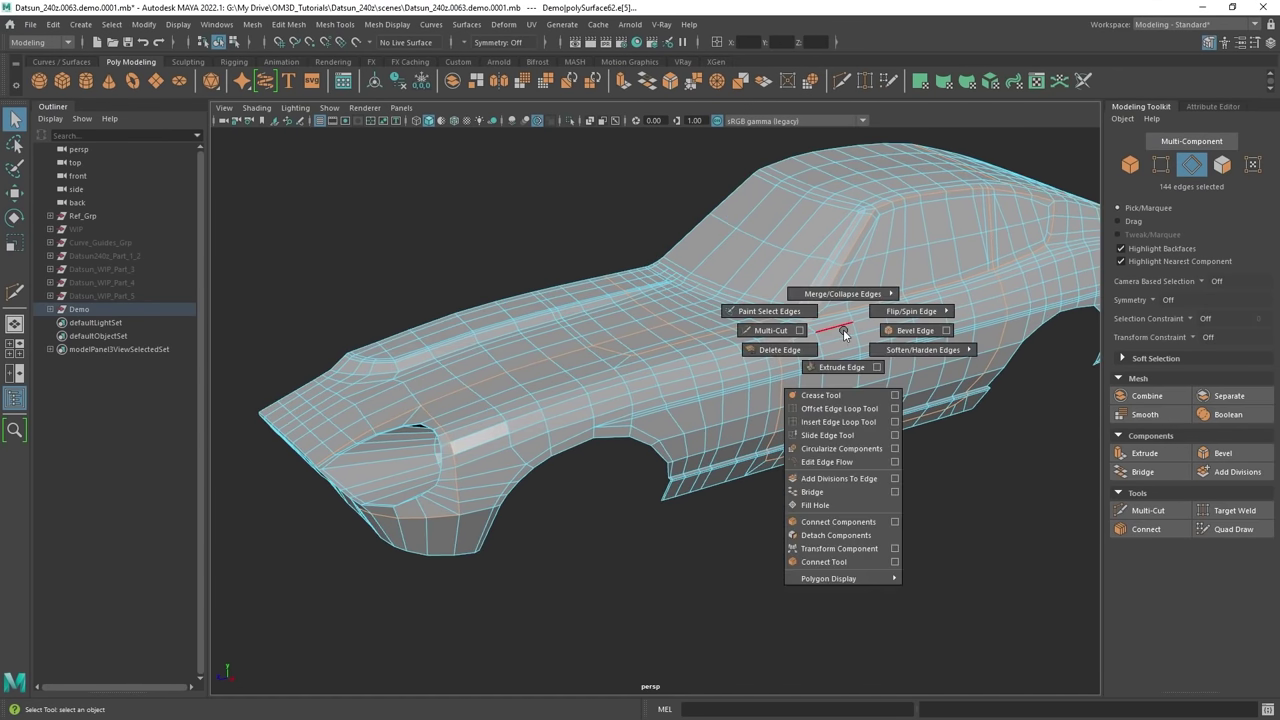
{"action": "right_click_drag", "start_coordinate": [843, 335], "coordinate": [889, 328], "text": "shift"}
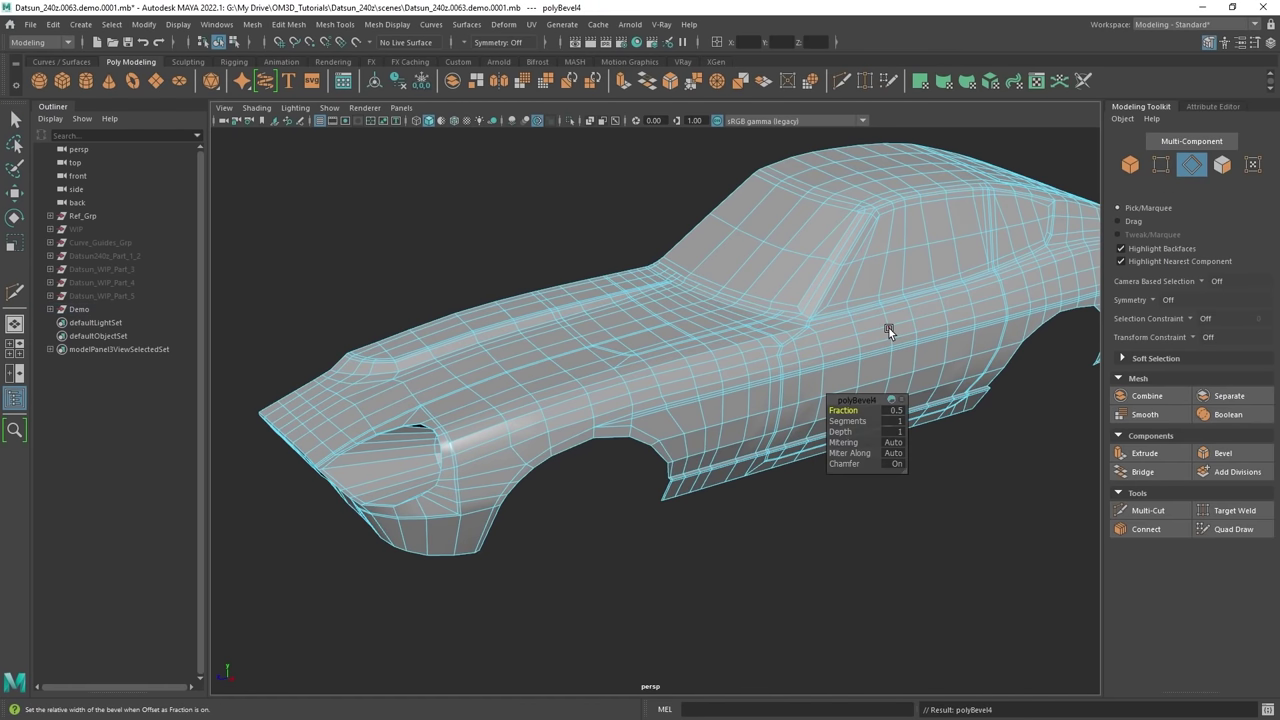
Inspect the bevel where the hood, fender, door and sill lines meet, then undo it.
{"action": "left_click_drag", "start_coordinate": [748, 376], "coordinate": [669, 377], "text": "alt"}
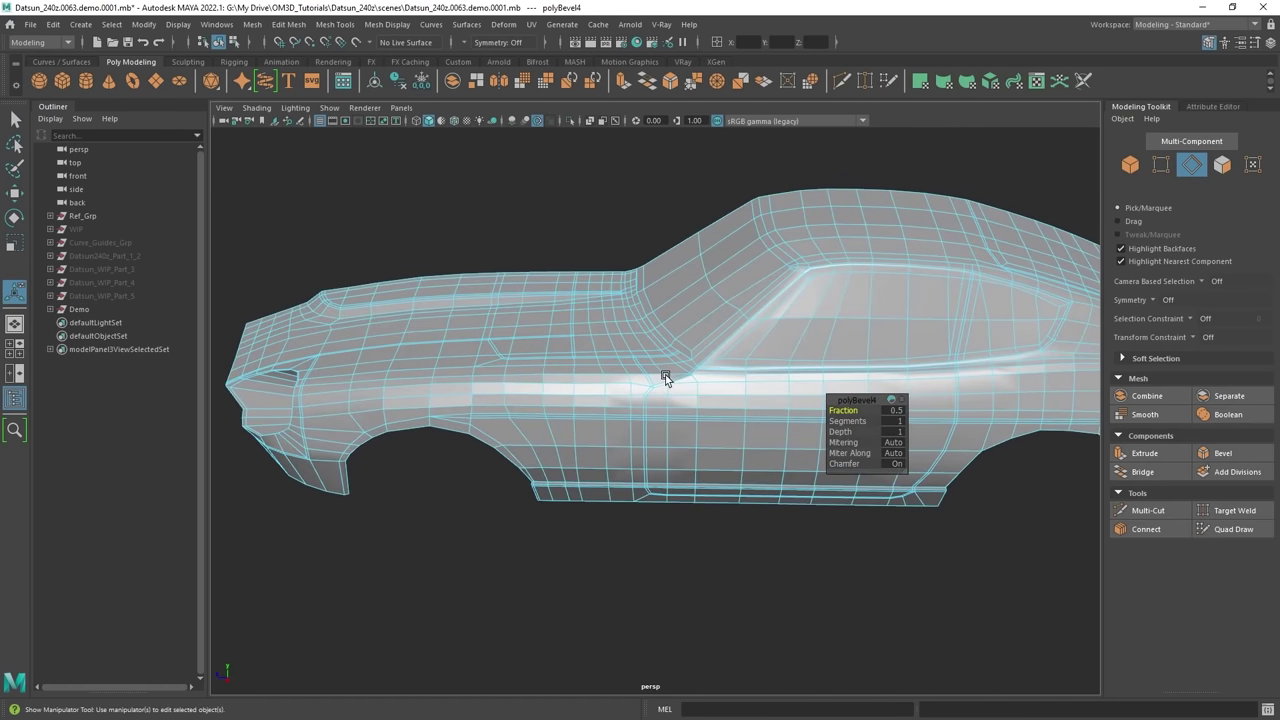
{"action": "scroll", "coordinate": [672, 376], "scroll_direction": "up", "scroll_amount": 5}
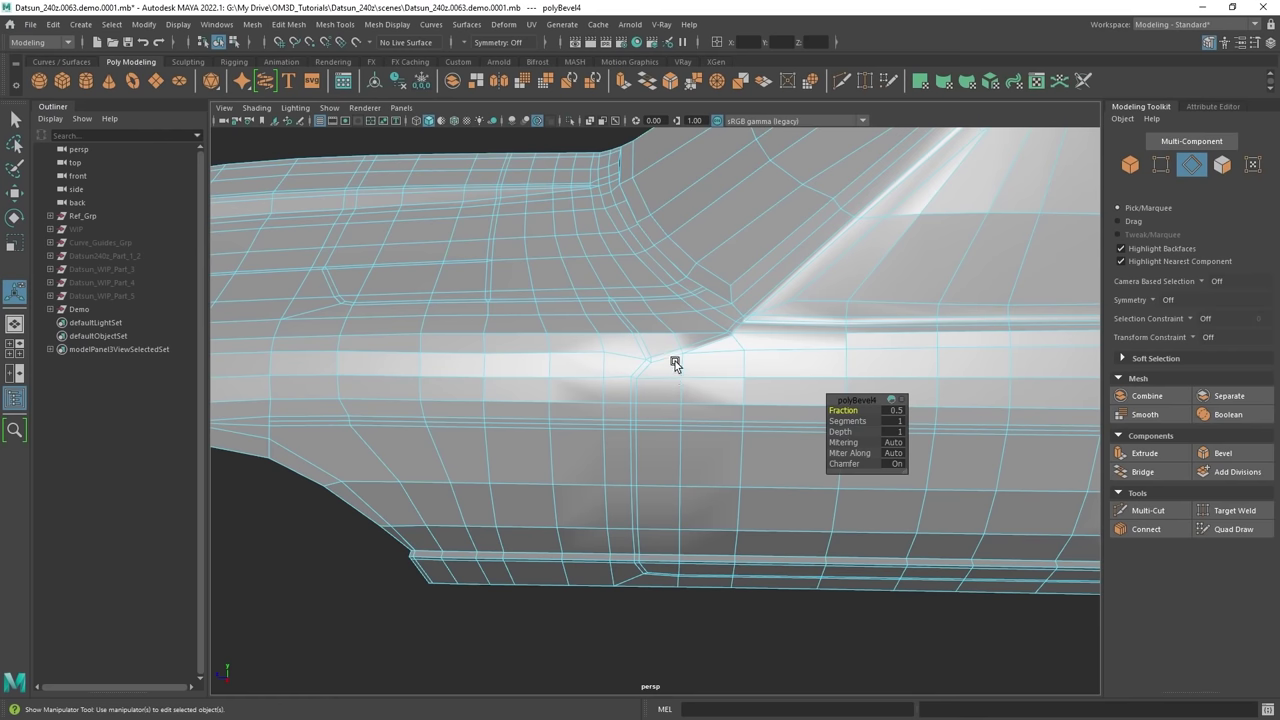
{"action": "left_click_drag", "start_coordinate": [692, 353], "coordinate": [700, 333], "text": "alt"}
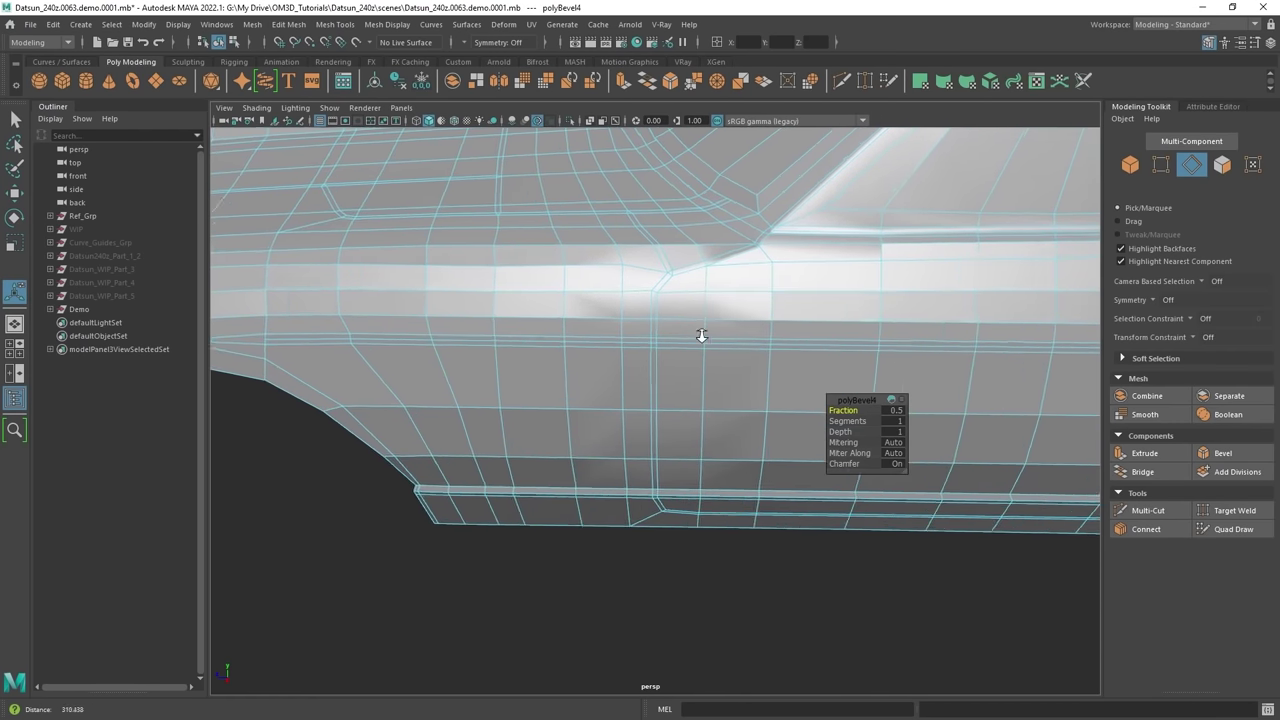
{"action": "scroll", "coordinate": [701, 328], "scroll_direction": "up", "scroll_amount": 2}
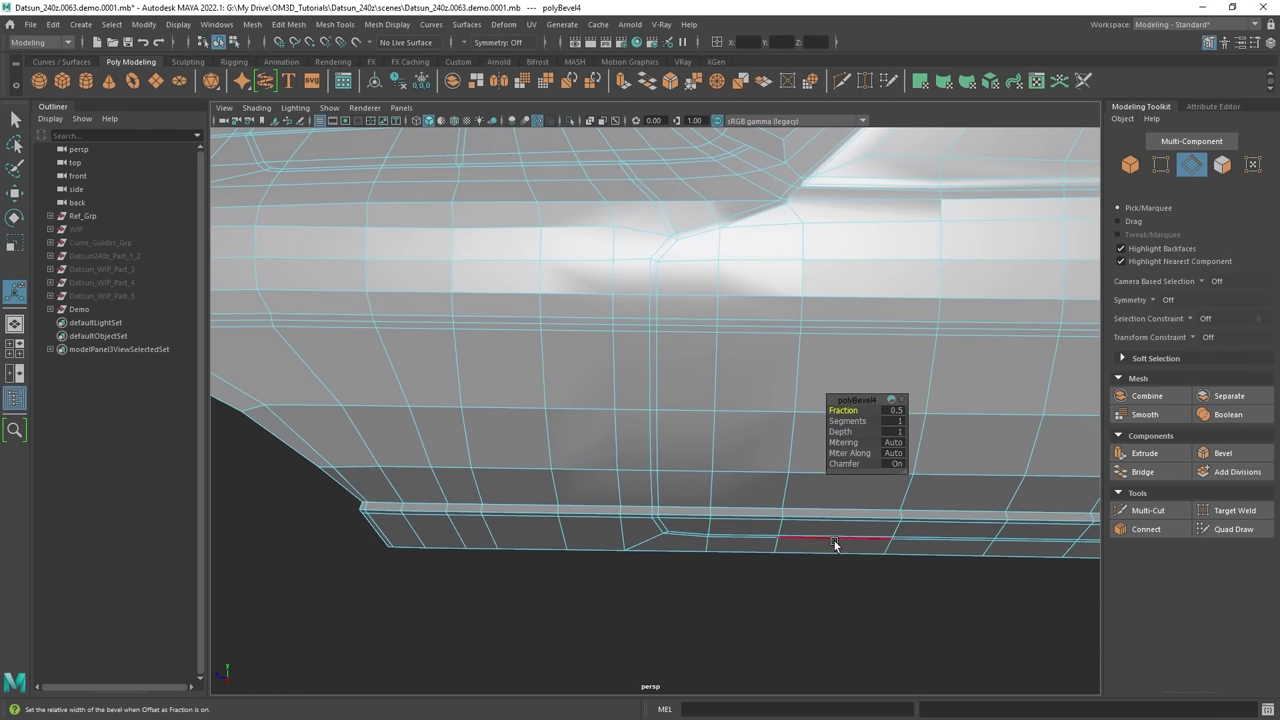
{"action": "left_click_drag", "start_coordinate": [832, 538], "coordinate": [791, 534], "text": "alt"}
{"action": "scroll", "coordinate": [722, 468], "scroll_direction": "up", "scroll_amount": 2}
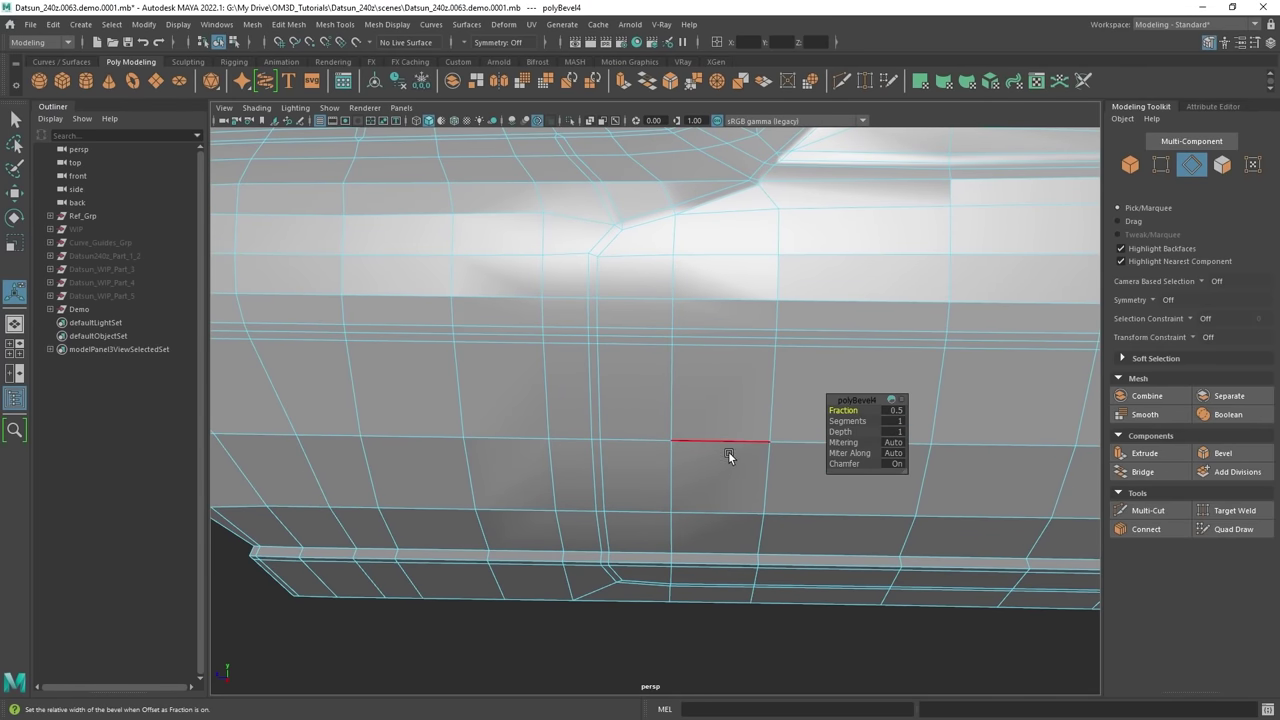
{"action": "right_click", "coordinate": [647, 257]}
{"action": "right_click_drag", "start_coordinate": [841, 346], "coordinate": [790, 325], "text": "alt"}
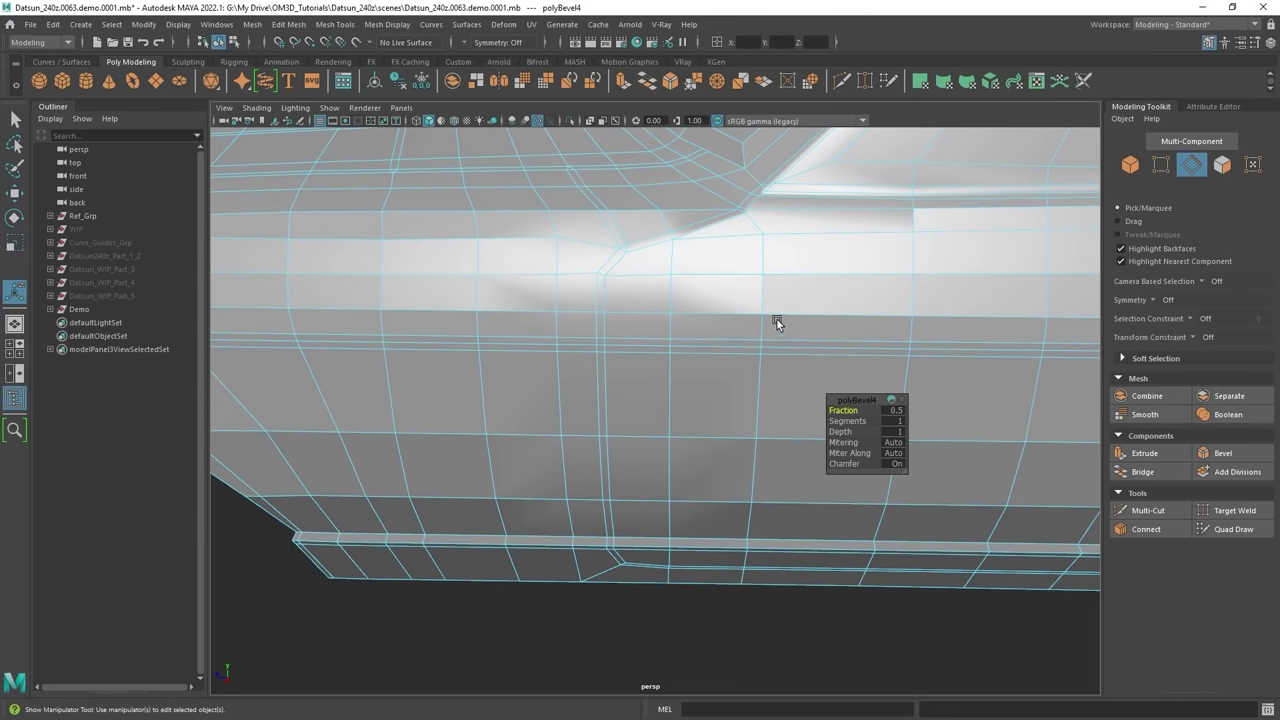
{"action": "left_click_drag", "start_coordinate": [783, 323], "coordinate": [785, 377], "text": "alt"}
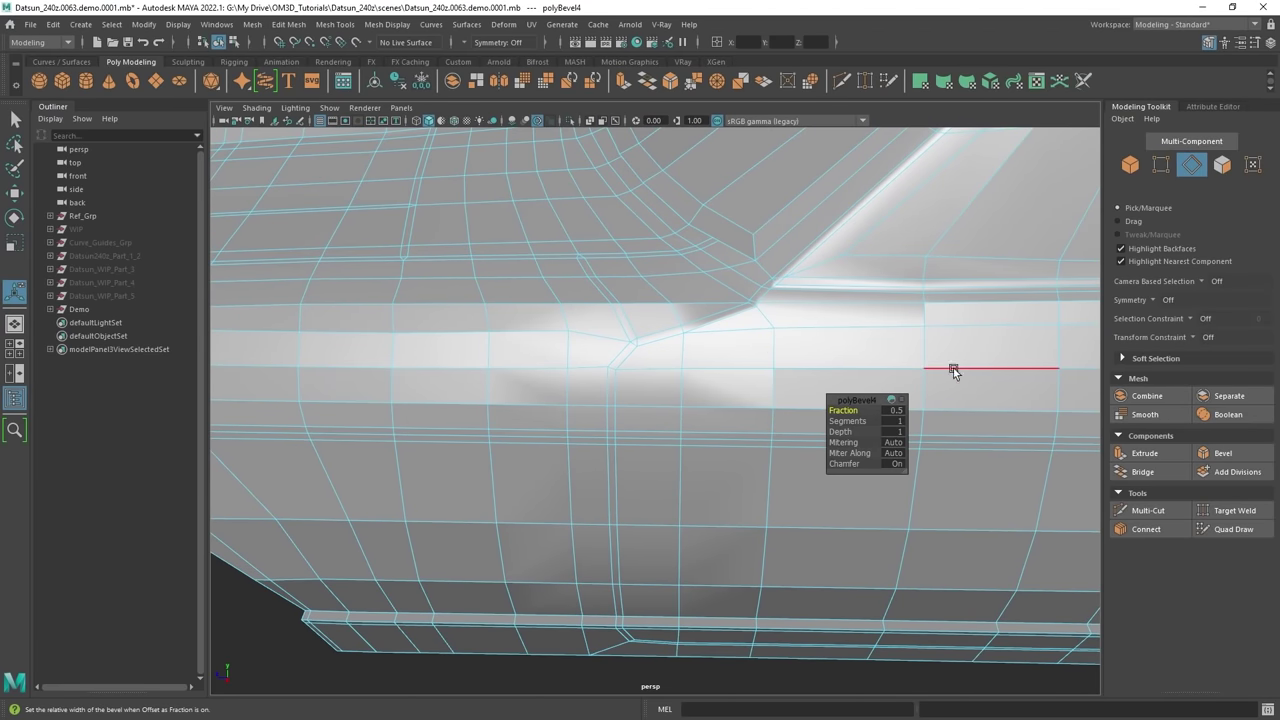
{"action": "left_click_drag", "start_coordinate": [804, 312], "coordinate": [797, 313], "text": "alt"}
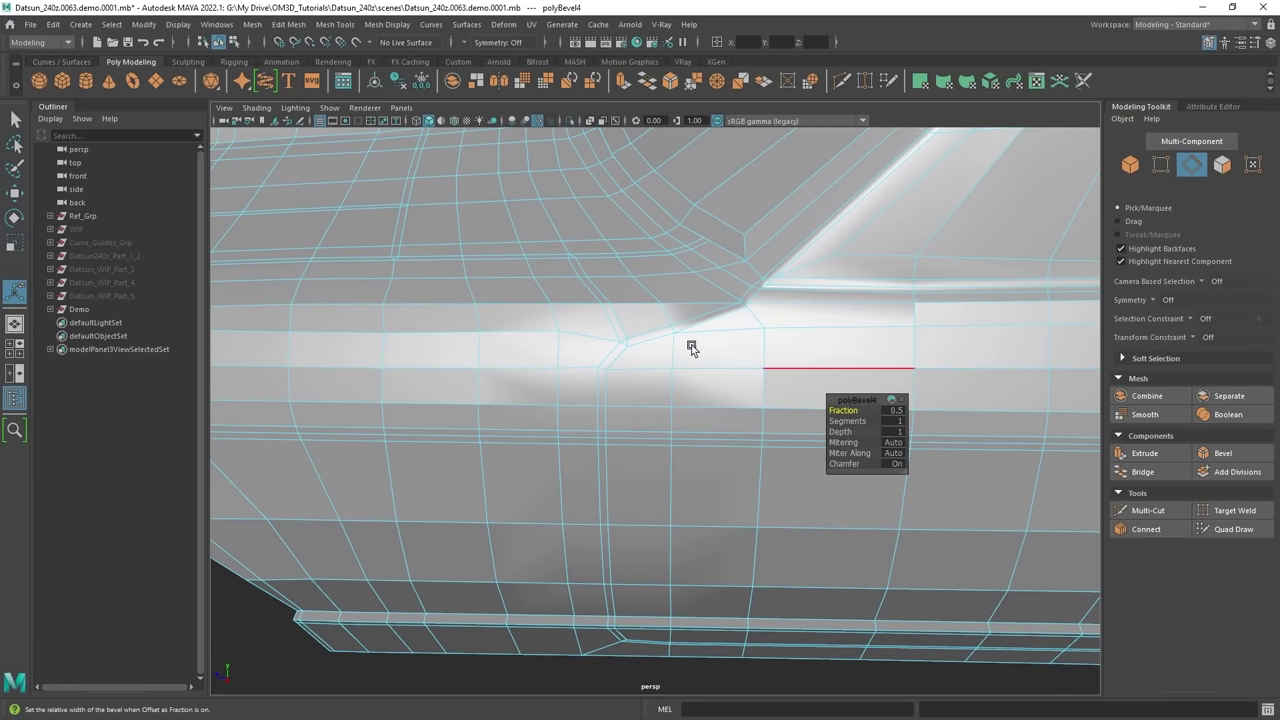
{"action": "left_click_drag", "start_coordinate": [690, 345], "coordinate": [696, 350], "text": "alt"}
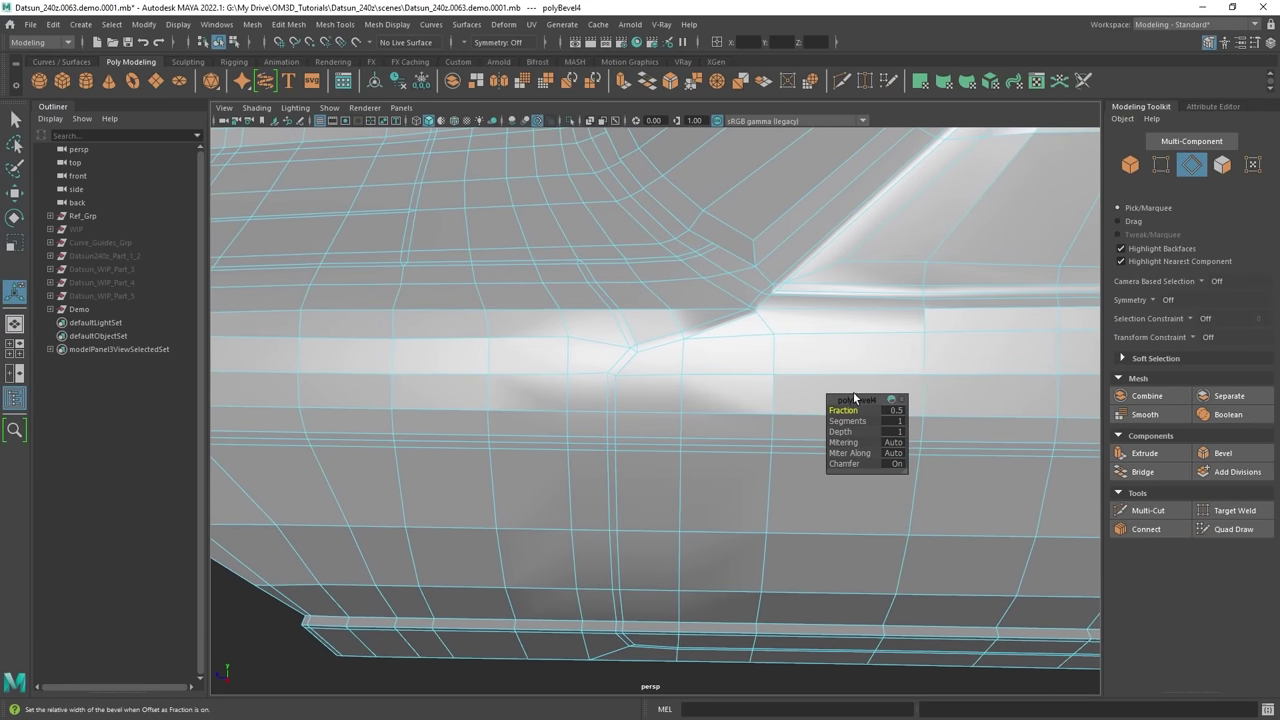
{"action": "key", "text": "ctrl+z"}
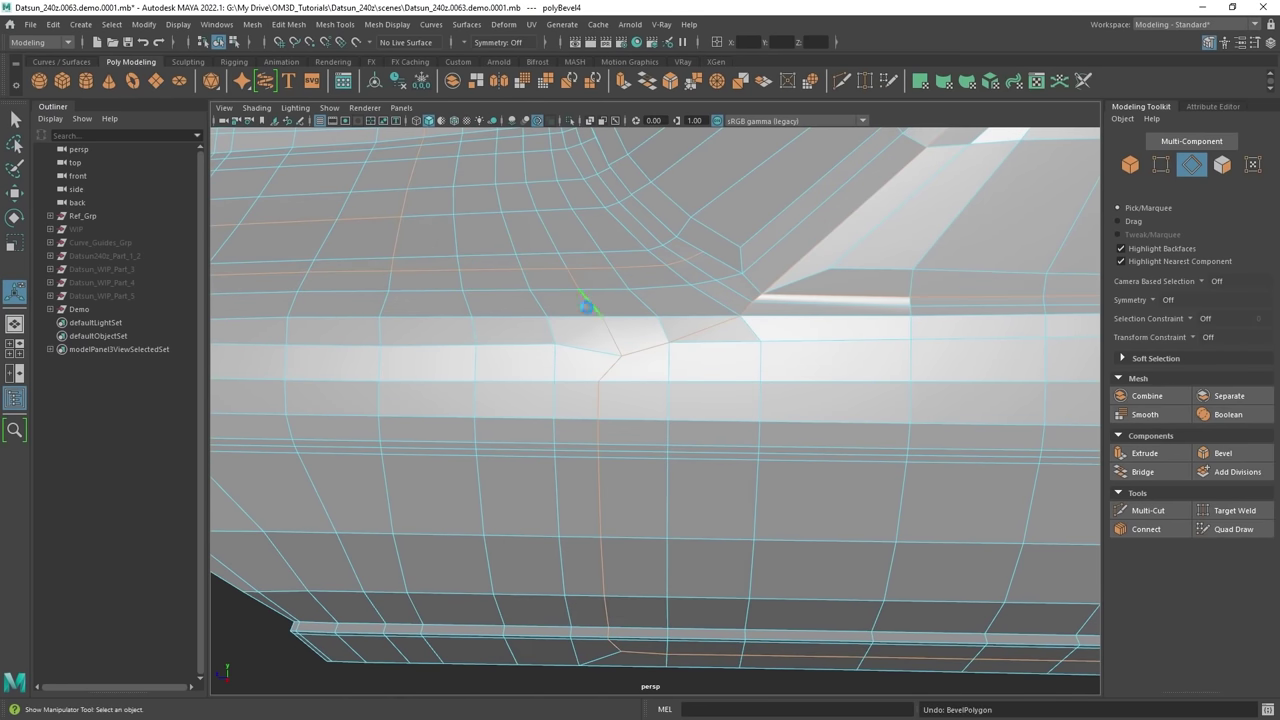
Deselect the surplus edges running from the hood line to the top corner of the fender-door seam.
{"action": "key", "text": "q"}
{"action": "left_click", "coordinate": [573, 282], "text": "ctrl"}
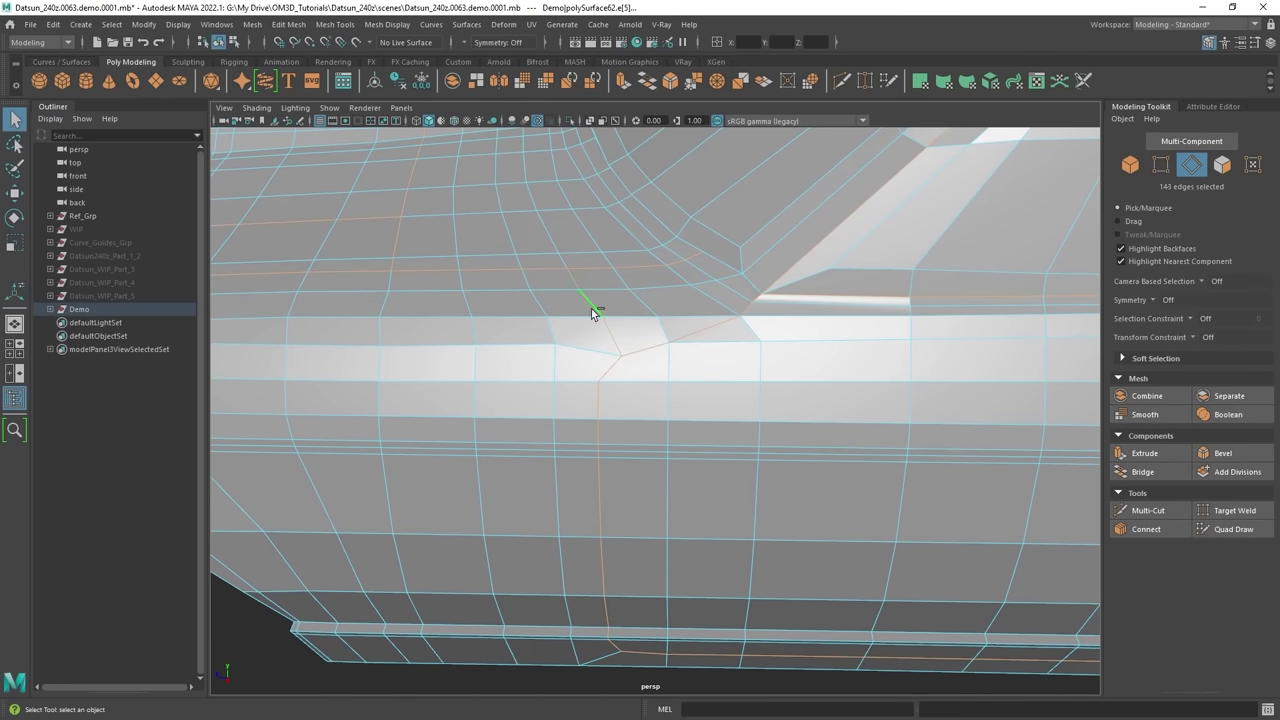
{"action": "left_click", "coordinate": [592, 308], "text": "ctrl"}
{"action": "left_click", "coordinate": [619, 345], "text": "ctrl"}
Bevel the remaining selected panel-line edges and switch back to object selection.
{"action": "right_click_drag", "start_coordinate": [711, 320], "coordinate": [764, 325], "text": "shift"}
{"action": "middle_click_drag", "start_coordinate": [866, 338], "coordinate": [769, 320], "text": "alt"}
{"action": "right_click_drag", "start_coordinate": [734, 278], "coordinate": [802, 256]}
{"action": "key", "text": "q"}
Show the new bevel's input settings and turn off Offset As Fraction.
{"action": "left_click", "coordinate": [1270, 43]}
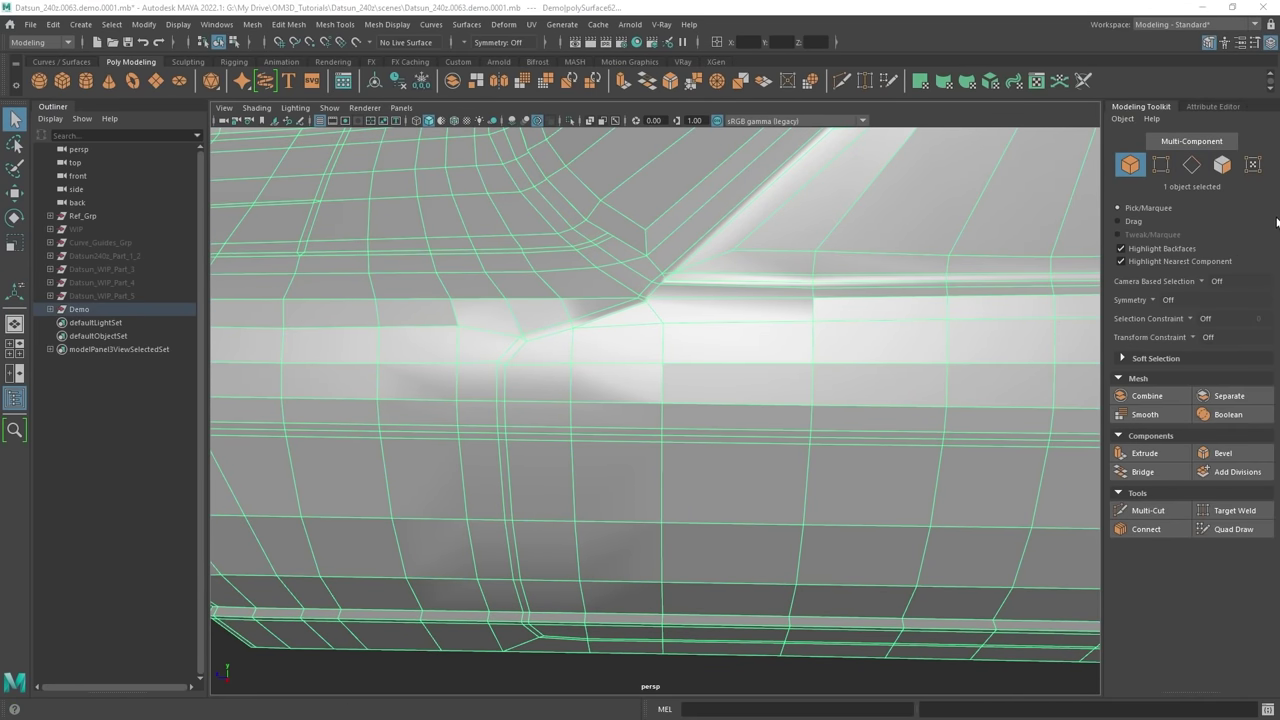
{"action": "left_click_drag", "start_coordinate": [1279, 225], "coordinate": [1185, 105]}
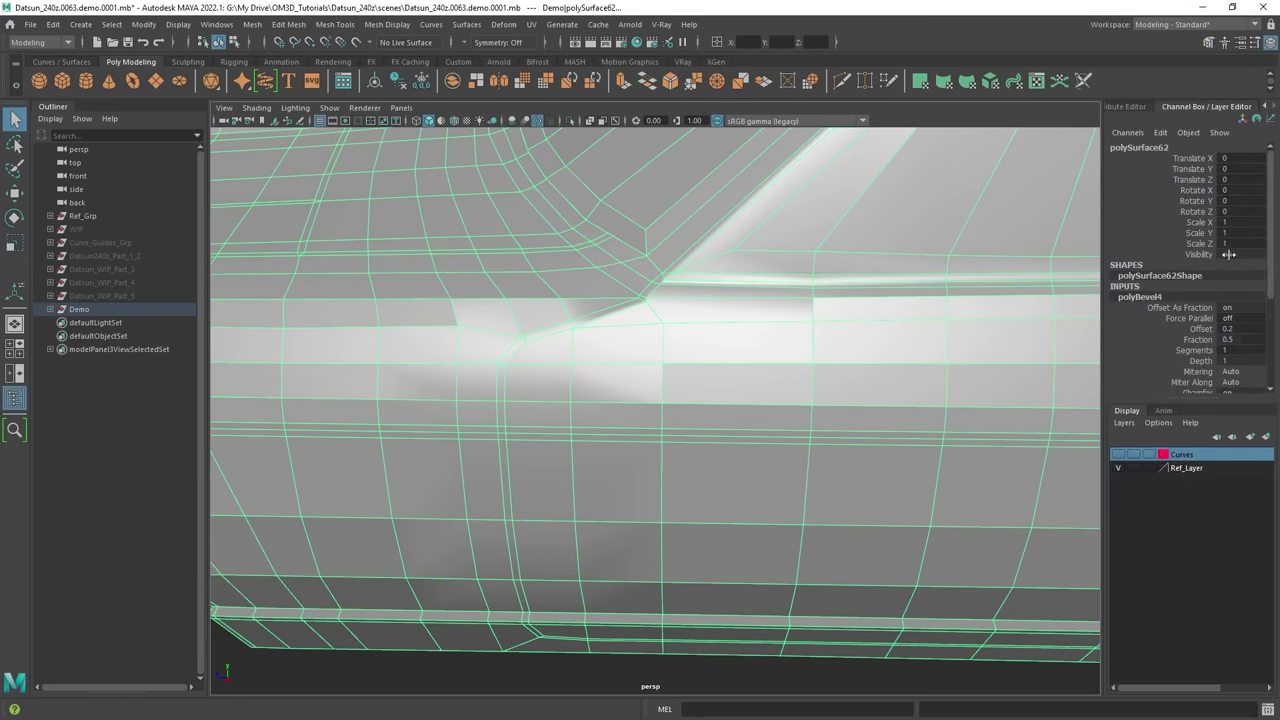
{"action": "left_click", "coordinate": [1240, 307]}
{"action": "type", "text": "0"}
{"action": "key", "text": "Return"}
{"action": "key", "text": "Tab"}
{"action": "key", "text": "Tab"}
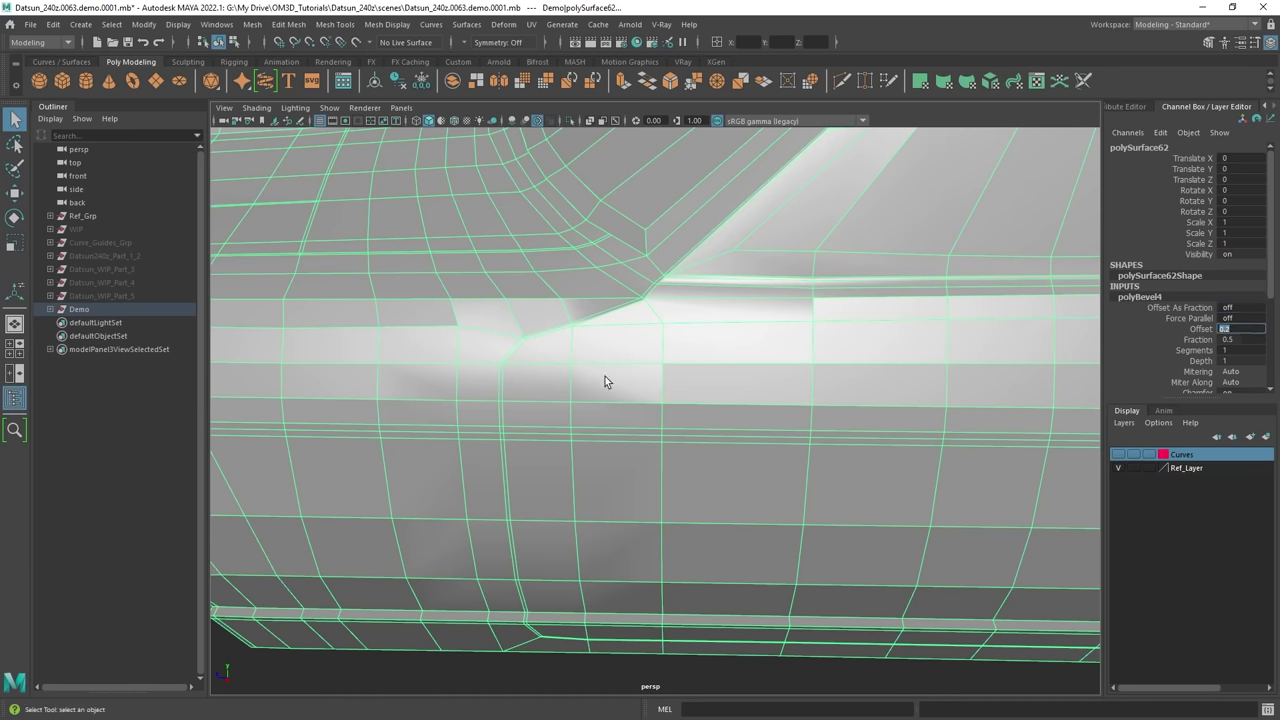
Set the panel-line bevel's Offset to 1.
{"action": "right_click_drag", "start_coordinate": [605, 378], "coordinate": [597, 331], "text": "alt"}
{"action": "middle_click_drag", "start_coordinate": [597, 331], "coordinate": [668, 284], "text": "alt"}
{"action": "right_click_drag", "start_coordinate": [668, 284], "coordinate": [680, 351], "text": "alt"}
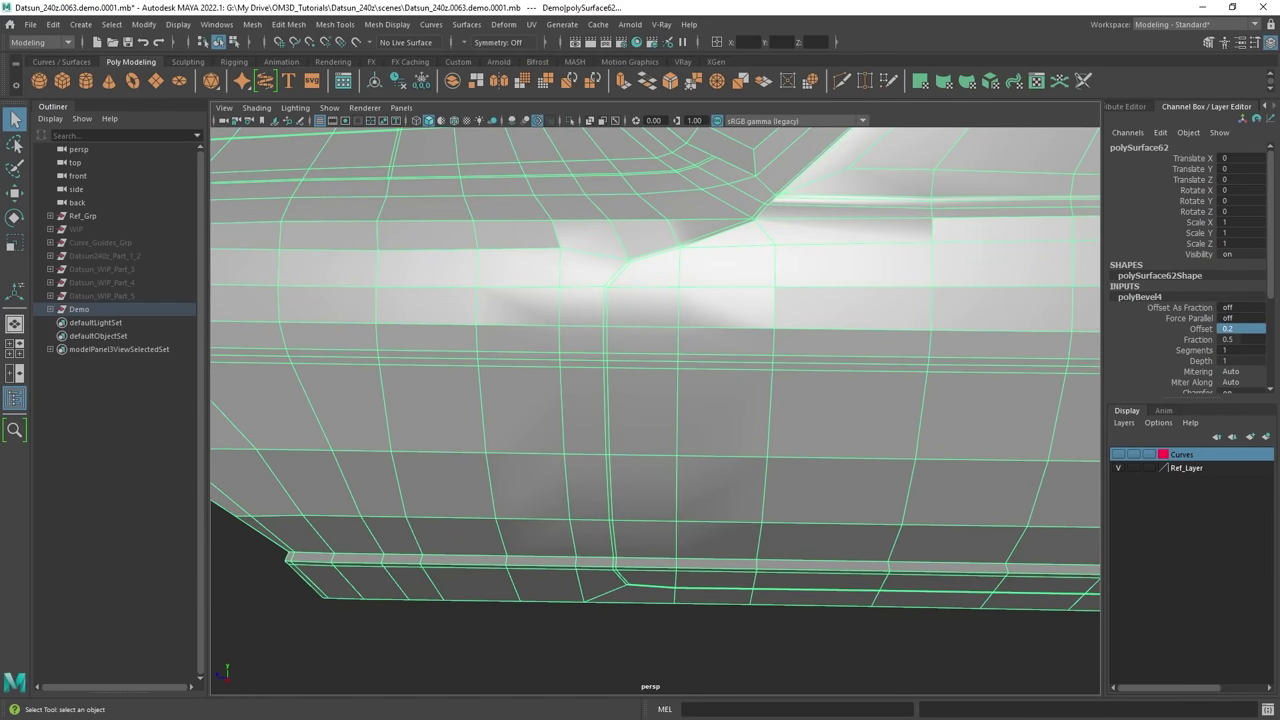
{"action": "left_click", "coordinate": [1237, 328]}
{"action": "key", "text": "Return"}
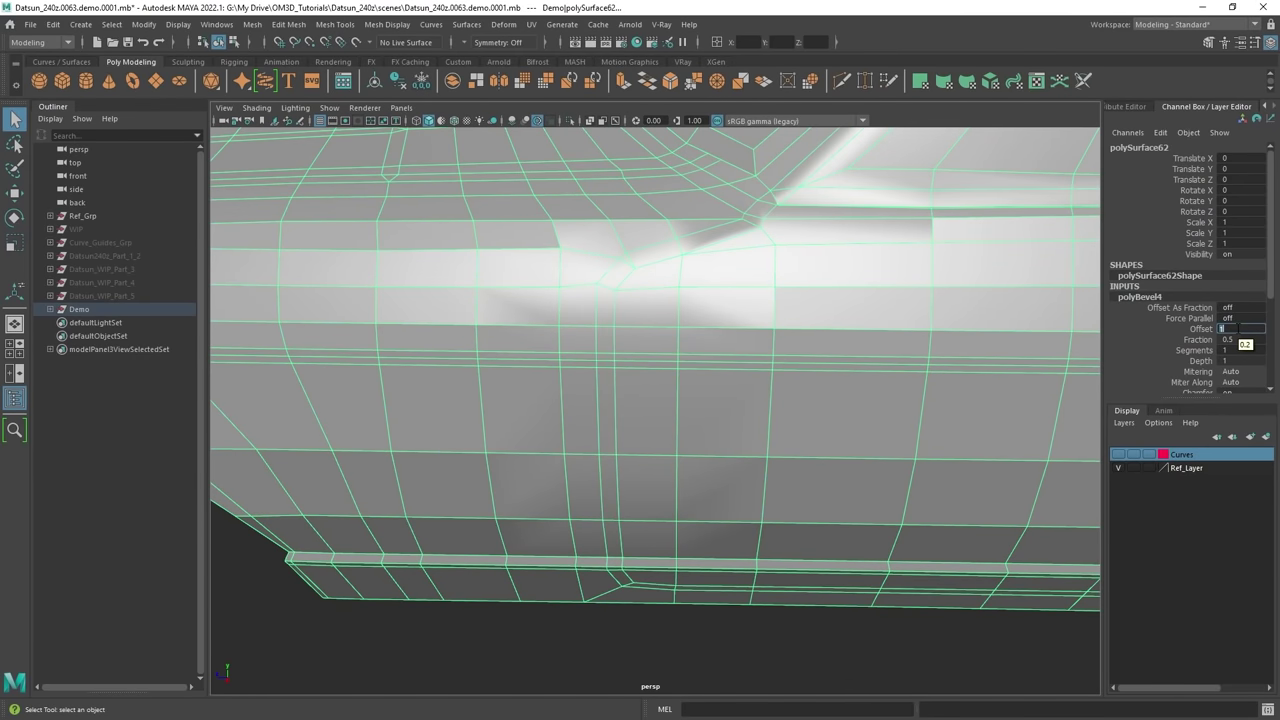
Check the bevel width along the hood, headlight and fender, and set its Segments to 2.
{"action": "left_click_drag", "start_coordinate": [643, 366], "coordinate": [692, 304], "text": "alt"}
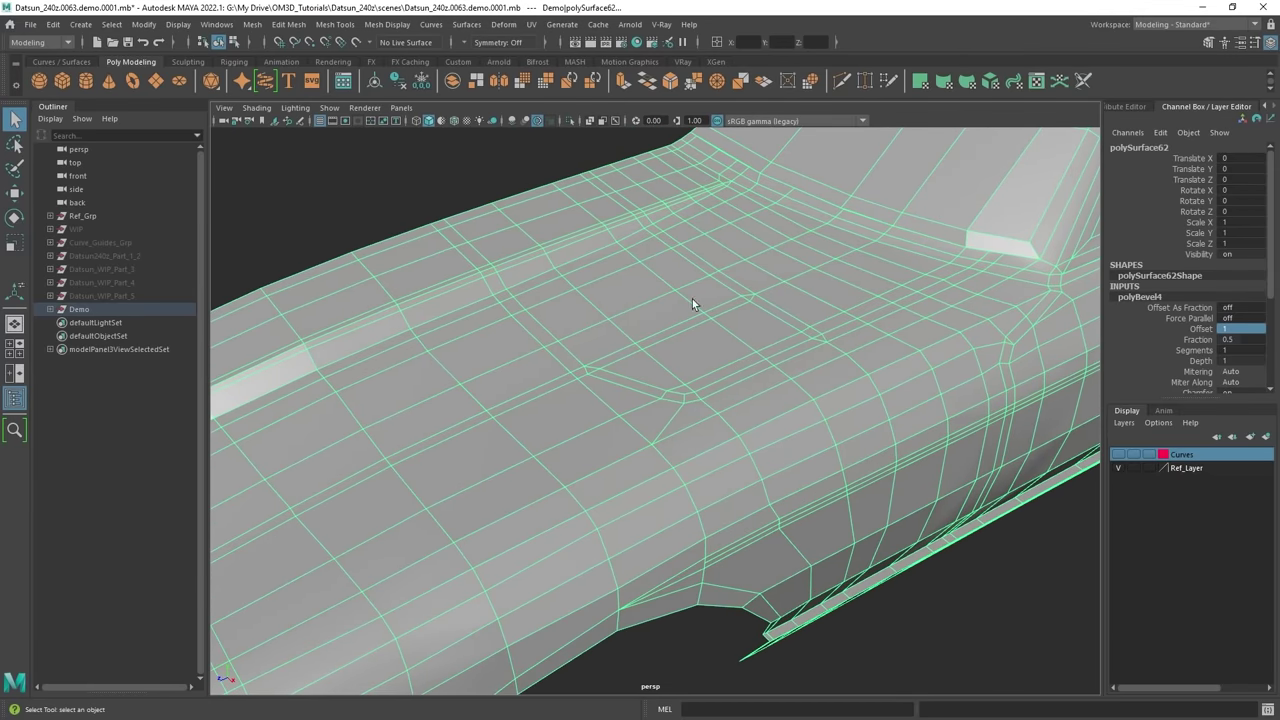
{"action": "left_click_drag", "start_coordinate": [826, 354], "coordinate": [520, 467], "text": "alt"}
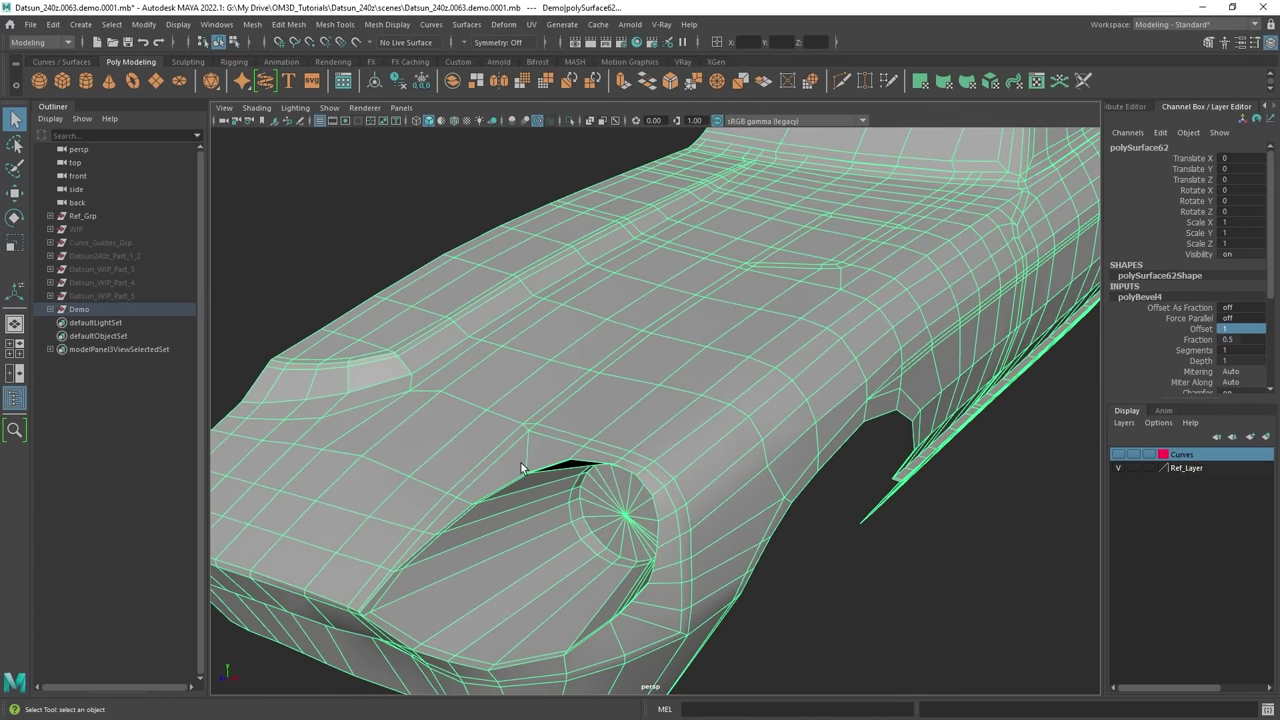
{"action": "left_click_drag", "start_coordinate": [868, 489], "coordinate": [797, 462], "text": "alt"}
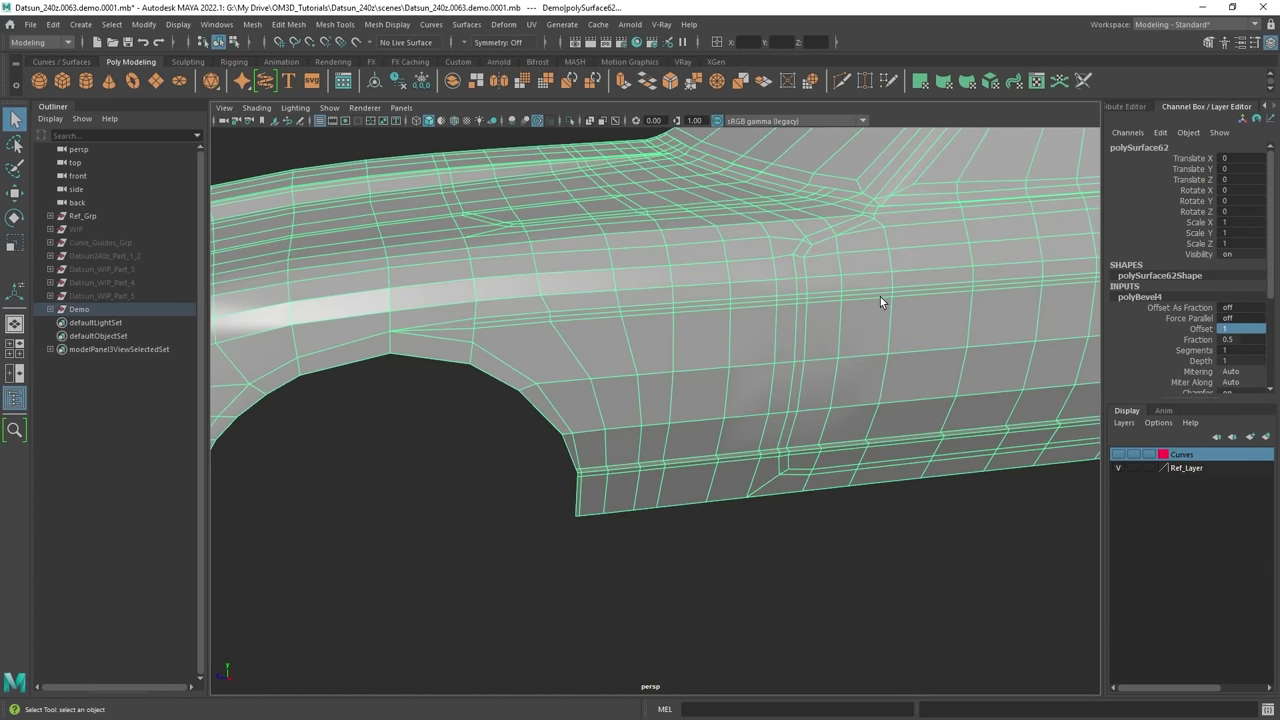
{"action": "left_click_drag", "start_coordinate": [880, 302], "coordinate": [822, 316], "text": "alt"}
{"action": "left_click_drag", "start_coordinate": [808, 268], "coordinate": [769, 293], "text": "alt"}
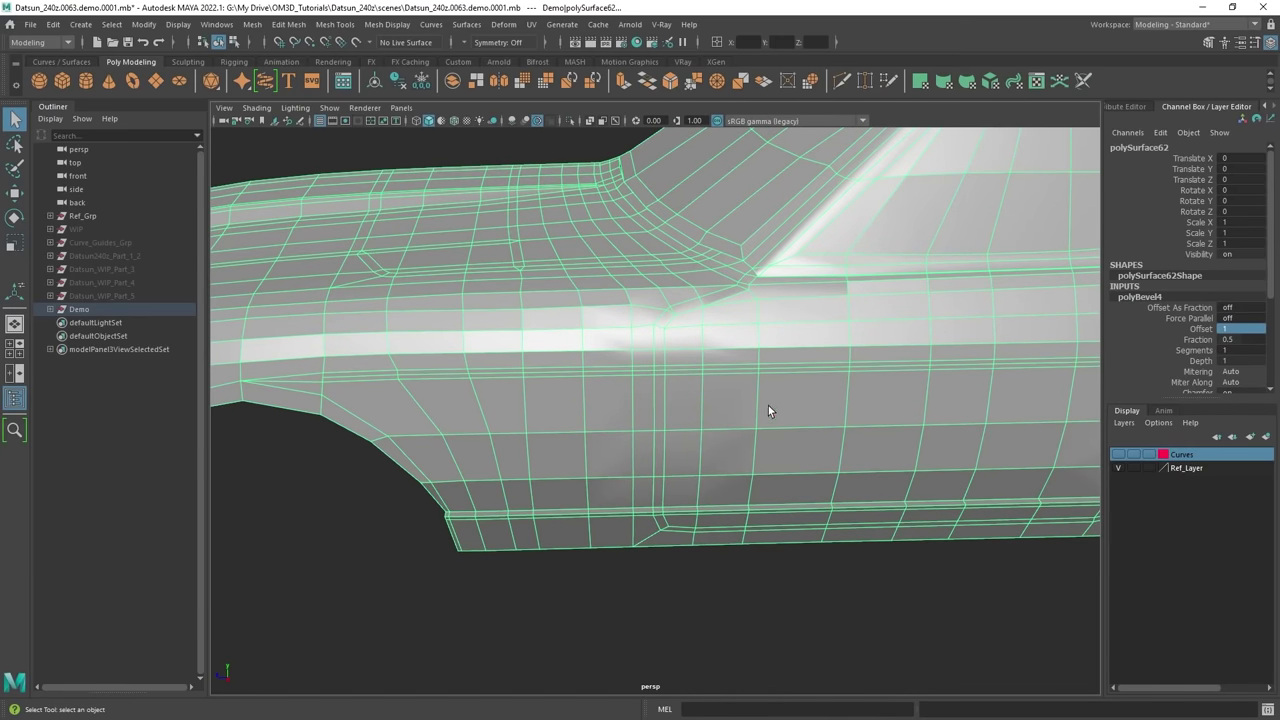
{"action": "middle_click_drag", "start_coordinate": [770, 403], "coordinate": [735, 414], "text": "alt"}
{"action": "scroll", "coordinate": [736, 417], "scroll_direction": "up", "scroll_amount": 2}
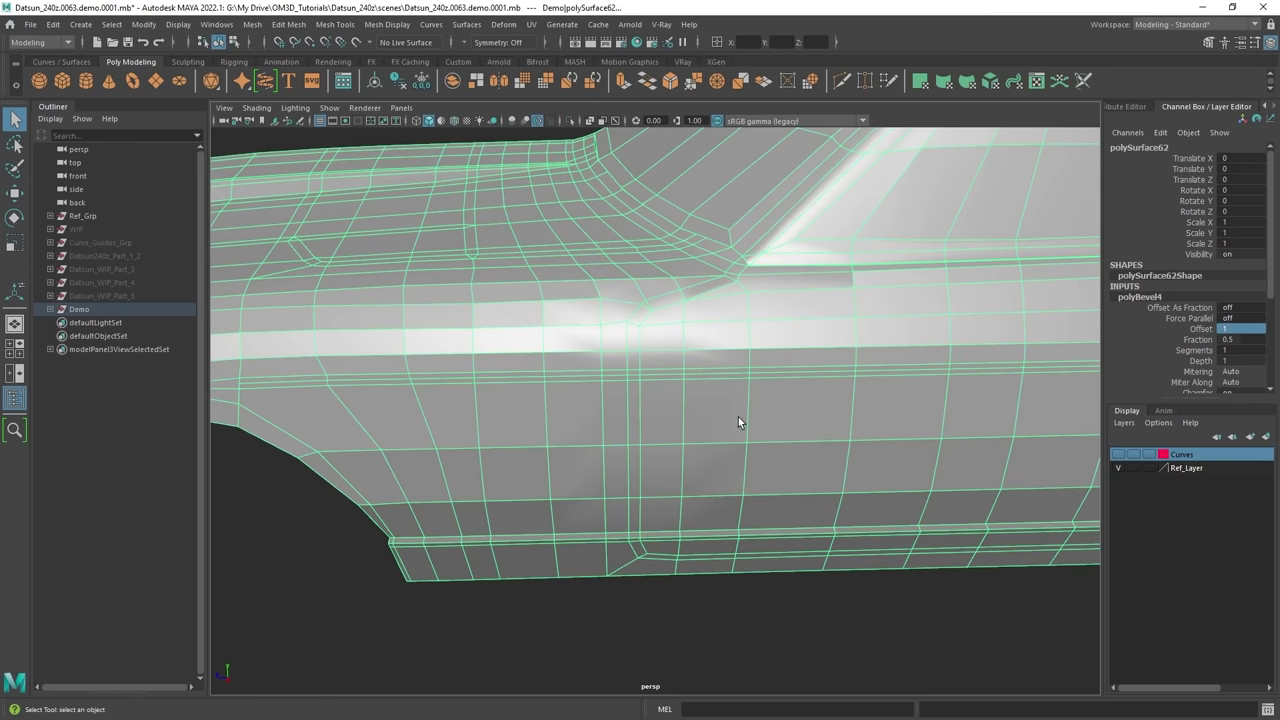
{"action": "left_click", "coordinate": [1242, 350]}
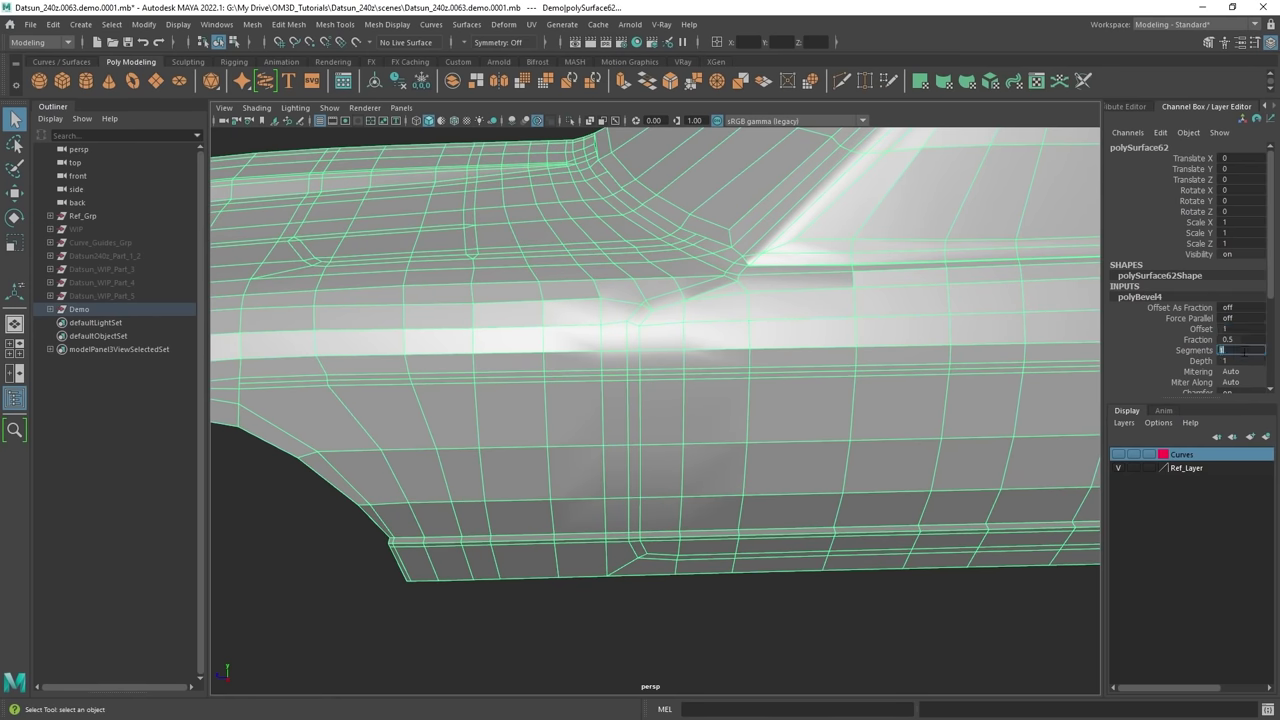
{"action": "key", "text": "Return"}
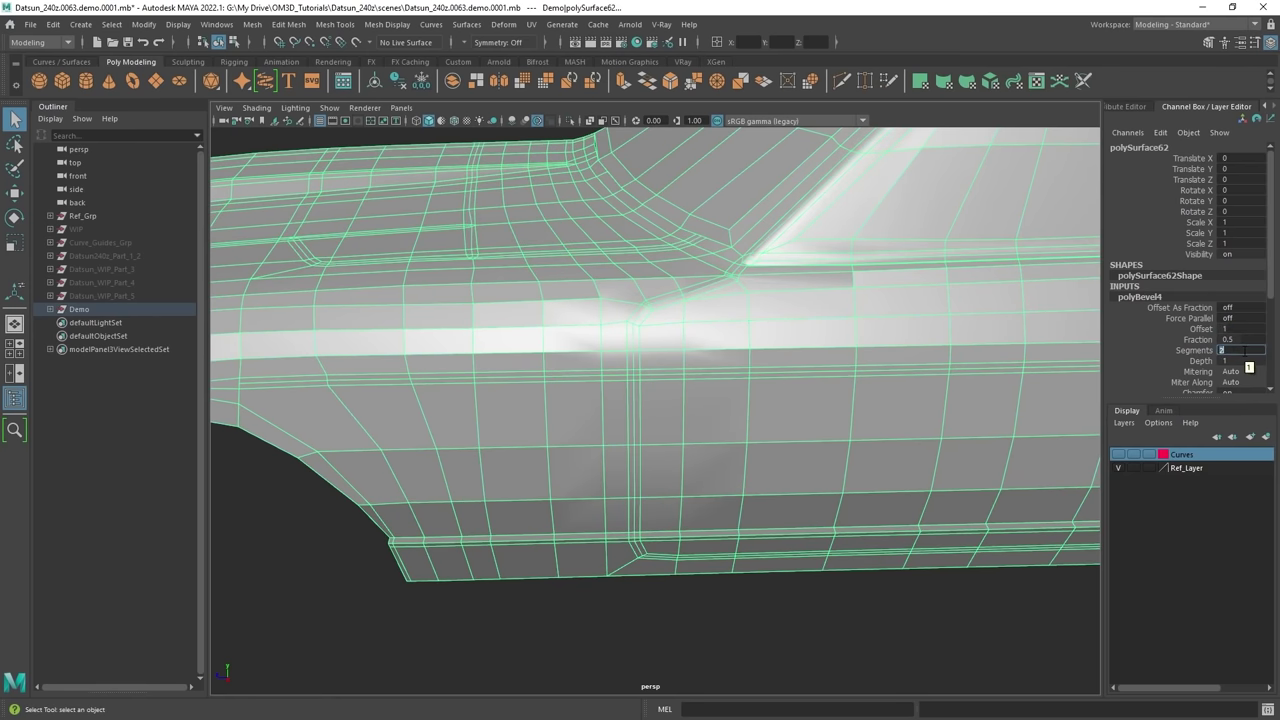
Examine the bevel topology across the fender and hood, down to the junction beside the headlight.
{"action": "left_click_drag", "start_coordinate": [655, 378], "coordinate": [654, 391], "text": "alt"}
{"action": "right_click_drag", "start_coordinate": [671, 330], "coordinate": [659, 411], "text": "alt"}
{"action": "scroll", "coordinate": [670, 433], "scroll_direction": "down", "scroll_amount": 5}
{"action": "left_click_drag", "start_coordinate": [670, 433], "coordinate": [689, 457], "text": "alt"}
{"action": "middle_click_drag", "start_coordinate": [689, 457], "coordinate": [763, 386], "text": "alt"}
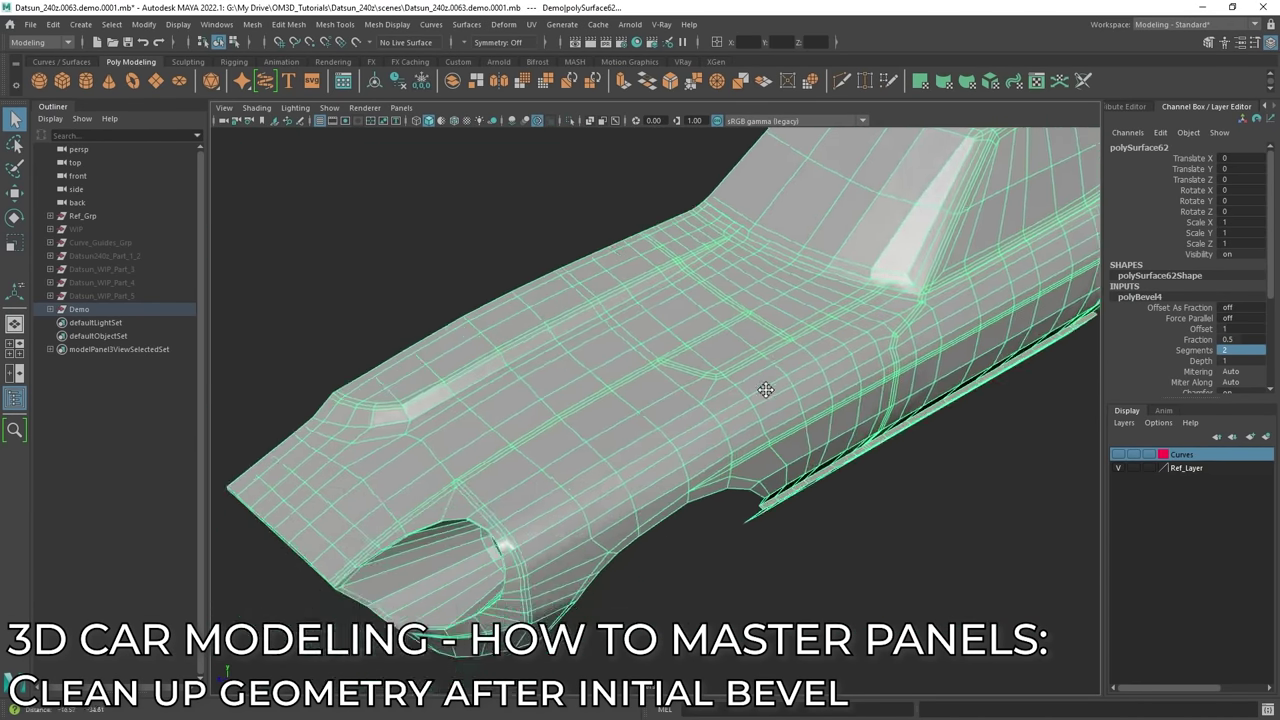
{"action": "scroll", "coordinate": [778, 388], "scroll_direction": "up", "scroll_amount": 5}
{"action": "left_click_drag", "start_coordinate": [778, 387], "coordinate": [758, 352], "text": "alt"}
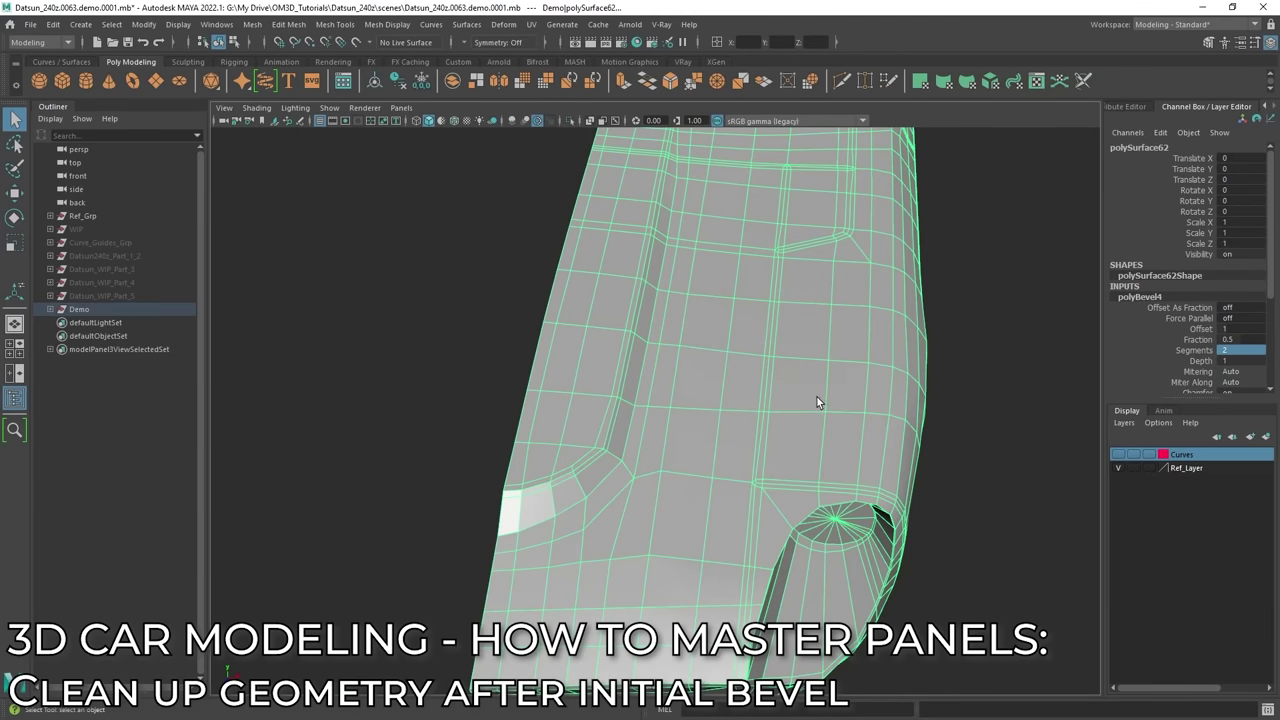
{"action": "left_click_drag", "start_coordinate": [817, 402], "coordinate": [771, 406], "text": "alt"}
{"action": "scroll", "coordinate": [800, 420], "scroll_direction": "up", "scroll_amount": 3}
{"action": "middle_click_drag", "start_coordinate": [888, 489], "coordinate": [866, 419], "text": "alt"}
{"action": "scroll", "coordinate": [866, 419], "scroll_direction": "up", "scroll_amount": 3}
{"action": "middle_click_drag", "start_coordinate": [940, 433], "coordinate": [810, 408], "text": "alt"}
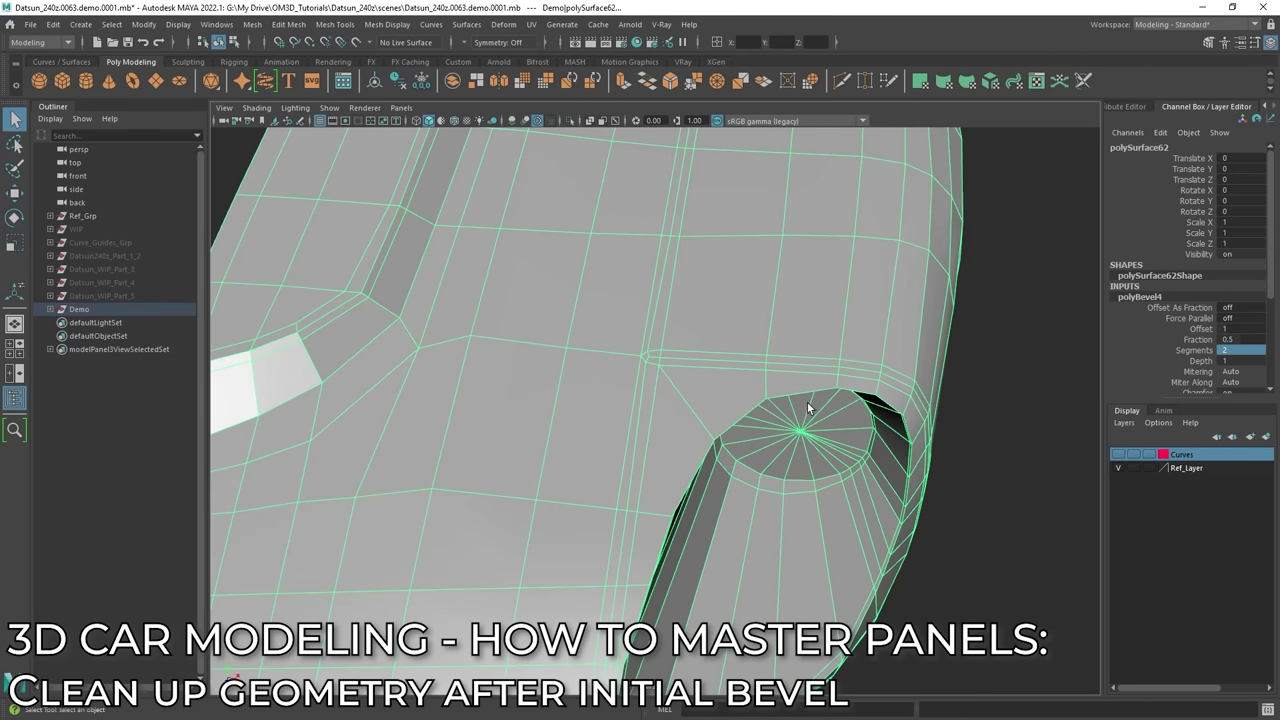
Select the middle bevel edges of the hood line on both sides of the headlight junction.
{"action": "right_click_drag", "start_coordinate": [711, 284], "coordinate": [703, 230]}
{"action": "left_click", "coordinate": [641, 395]}
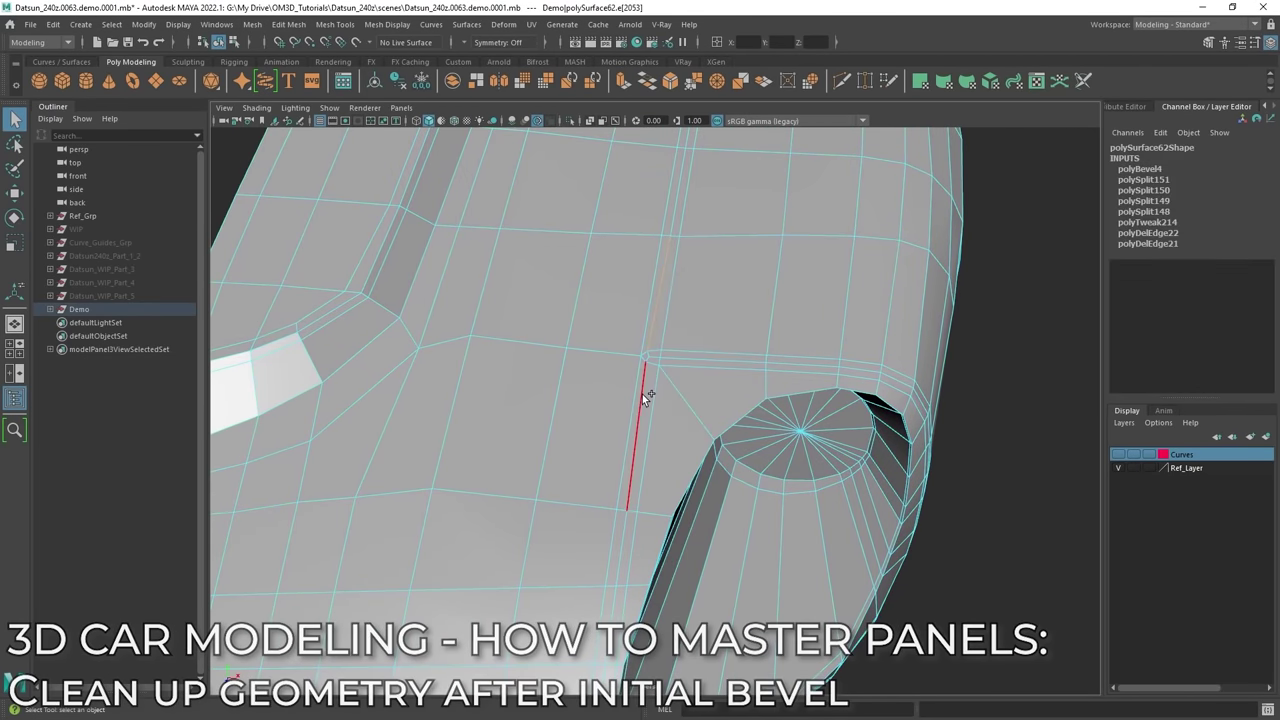
{"action": "left_click_drag", "start_coordinate": [640, 395], "coordinate": [675, 444], "text": "alt"}
{"action": "scroll", "coordinate": [667, 398], "scroll_direction": "down", "scroll_amount": 3}
{"action": "scroll", "coordinate": [661, 410], "scroll_direction": "up", "scroll_amount": 4}
{"action": "middle_click_drag", "start_coordinate": [675, 444], "coordinate": [671, 367], "text": "alt"}
{"action": "scroll", "coordinate": [671, 367], "scroll_direction": "up", "scroll_amount": 3}
{"action": "left_click_drag", "start_coordinate": [671, 367], "coordinate": [706, 389], "text": "alt"}
{"action": "scroll", "coordinate": [706, 389], "scroll_direction": "down", "scroll_amount": 4}
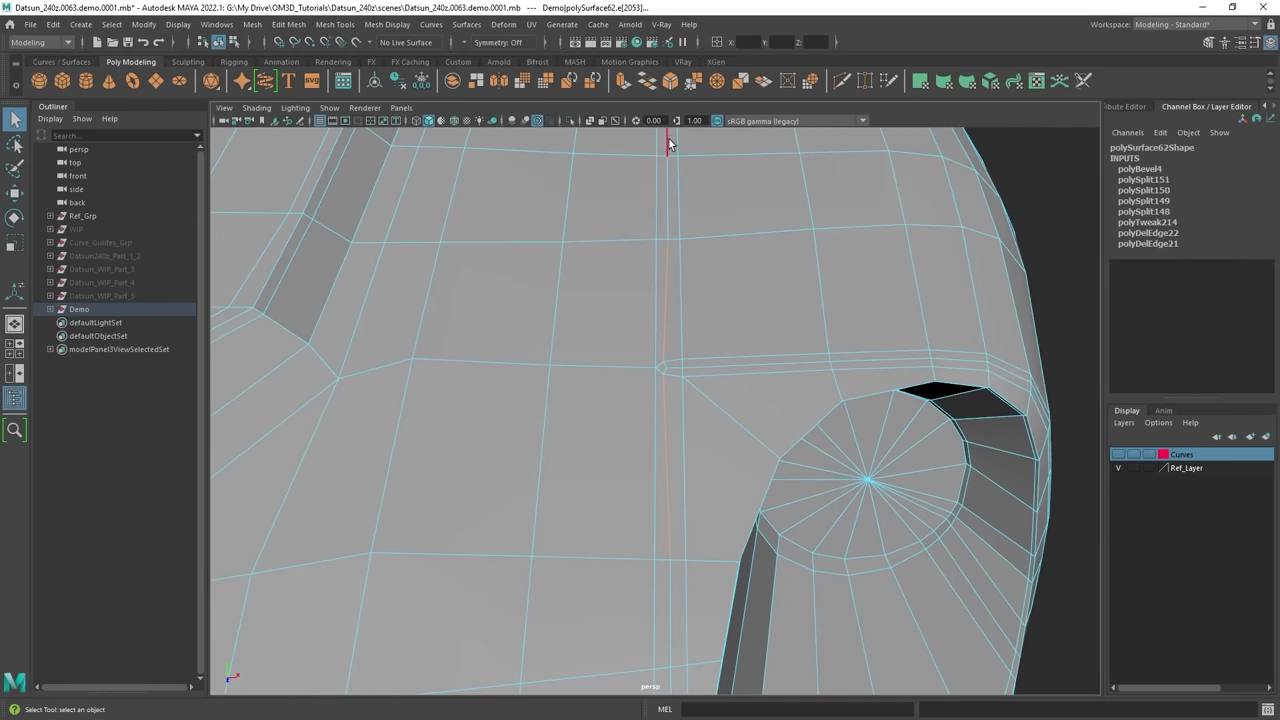
{"action": "left_click_drag", "start_coordinate": [560, 371], "coordinate": [687, 386], "text": "alt"}
Multi-Cut a straight middle edge through the headlight junction, between the neighbouring middle vertices of the hood line.
{"action": "right_click_drag", "start_coordinate": [686, 372], "coordinate": [600, 376], "text": "shift"}
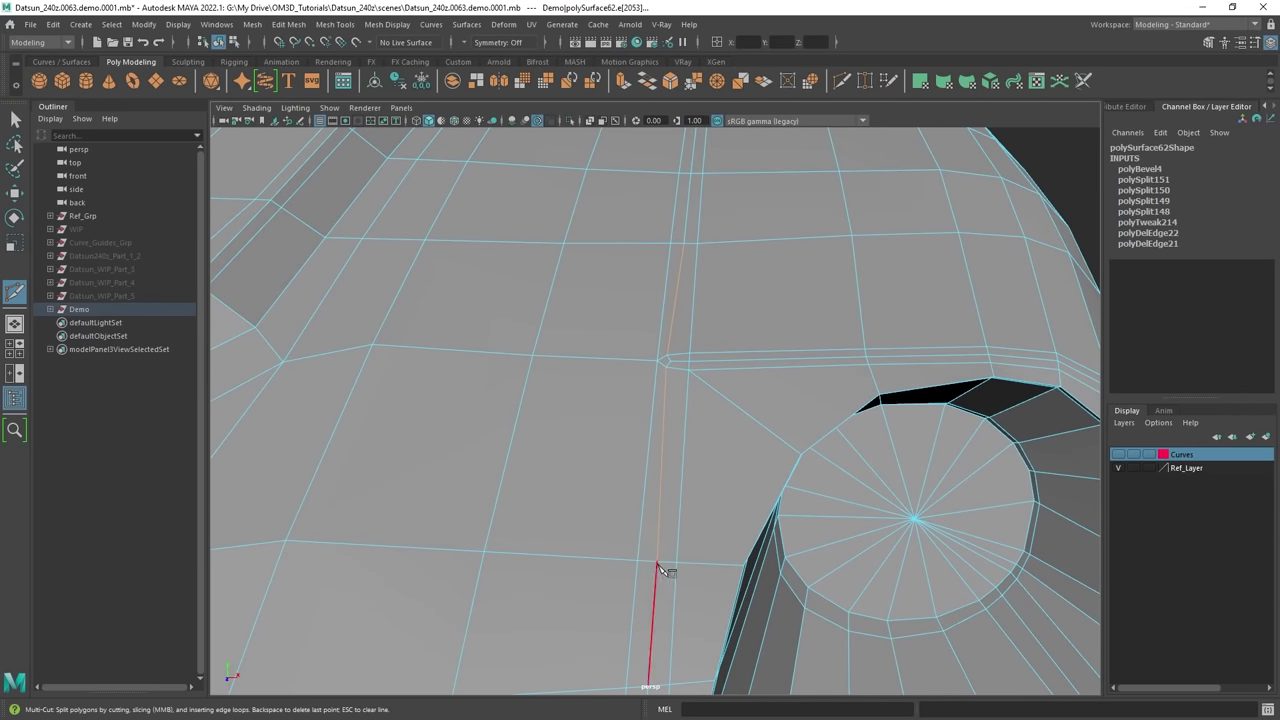
{"action": "left_click", "coordinate": [657, 562]}
{"action": "left_click", "coordinate": [685, 245]}
{"action": "key", "text": "q"}
Delete the old bent middle edges and the leftover short edge at the headlight junction.
{"action": "left_click", "coordinate": [672, 335]}
{"action": "scroll", "coordinate": [675, 345], "scroll_direction": "up", "scroll_amount": 2}
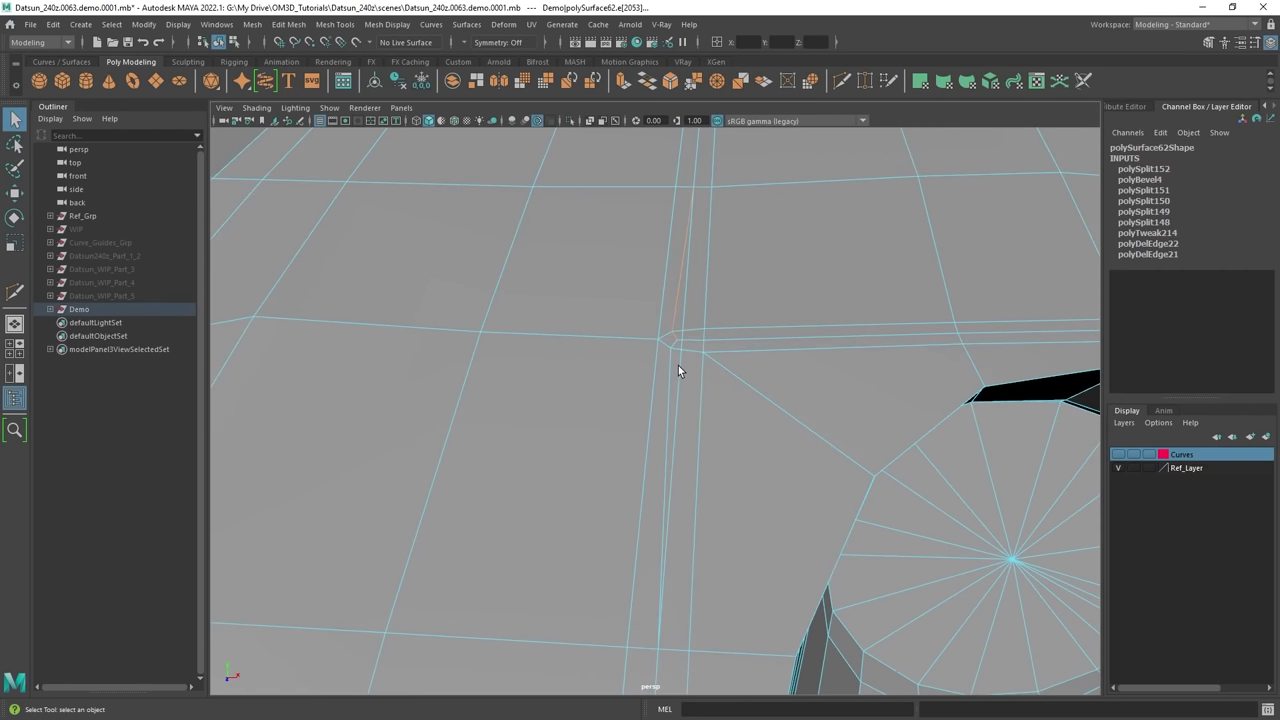
{"action": "left_click", "coordinate": [673, 344], "text": "shift"}
{"action": "left_click", "coordinate": [670, 366], "text": "shift"}
{"action": "key", "text": "ctrl+Delete"}
{"action": "left_click", "coordinate": [731, 338]}
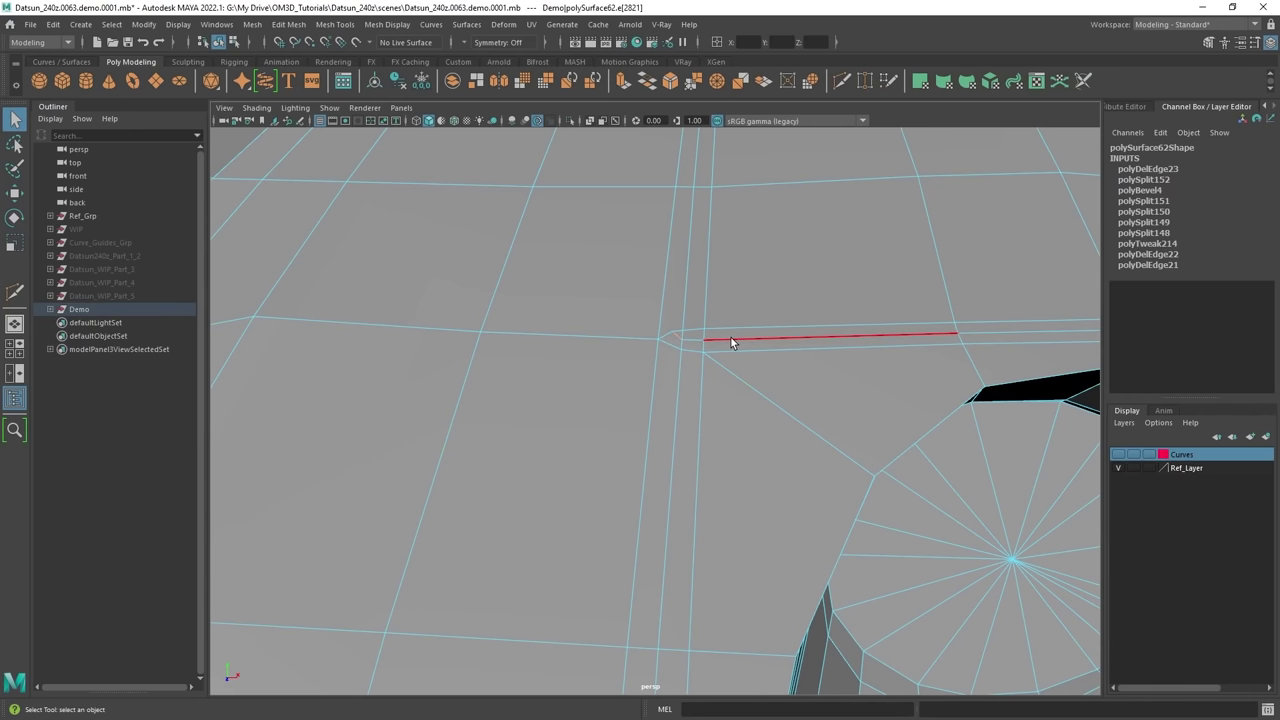
{"action": "key", "text": "ctrl+Delete"}
Select the middle edge loops of the hood line and of the line branching around the headlight.
{"action": "double_click", "coordinate": [683, 268]}
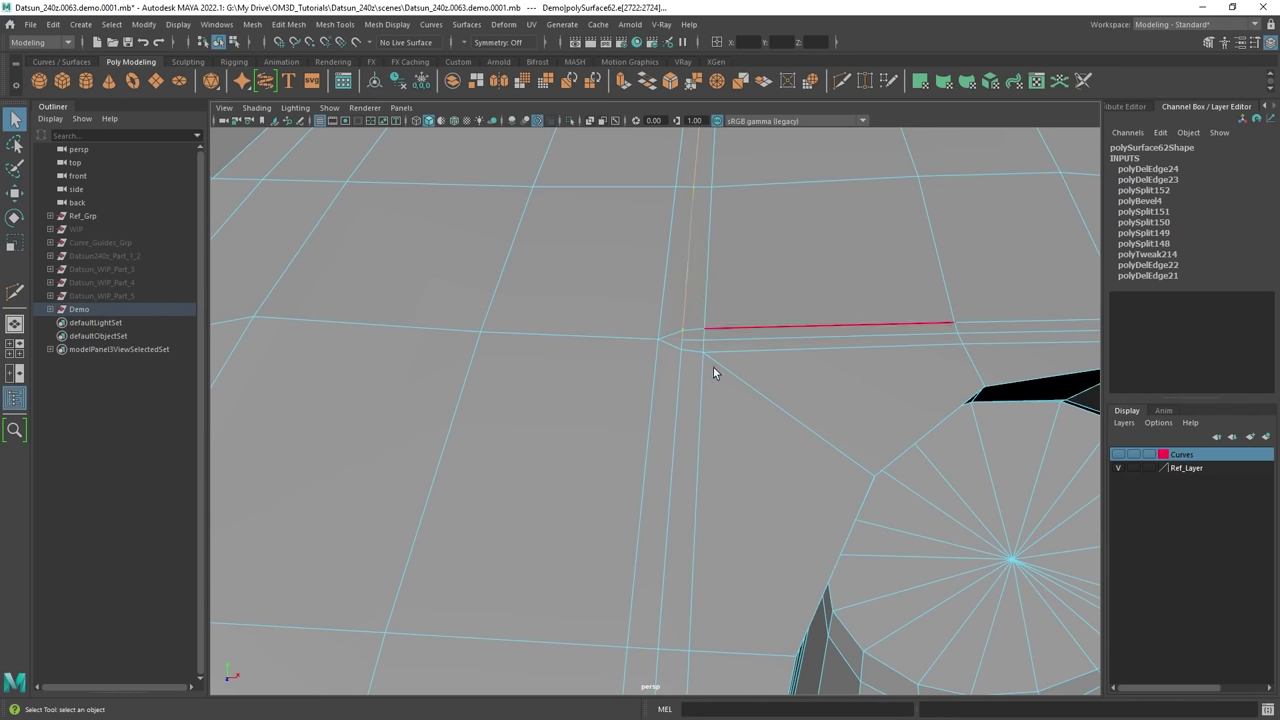
{"action": "scroll", "coordinate": [708, 372], "scroll_direction": "down", "scroll_amount": 3}
{"action": "double_click", "coordinate": [669, 394], "text": "shift"}
{"action": "scroll", "coordinate": [694, 411], "scroll_direction": "down", "scroll_amount": 3}
{"action": "scroll", "coordinate": [696, 405], "scroll_direction": "up", "scroll_amount": 6}
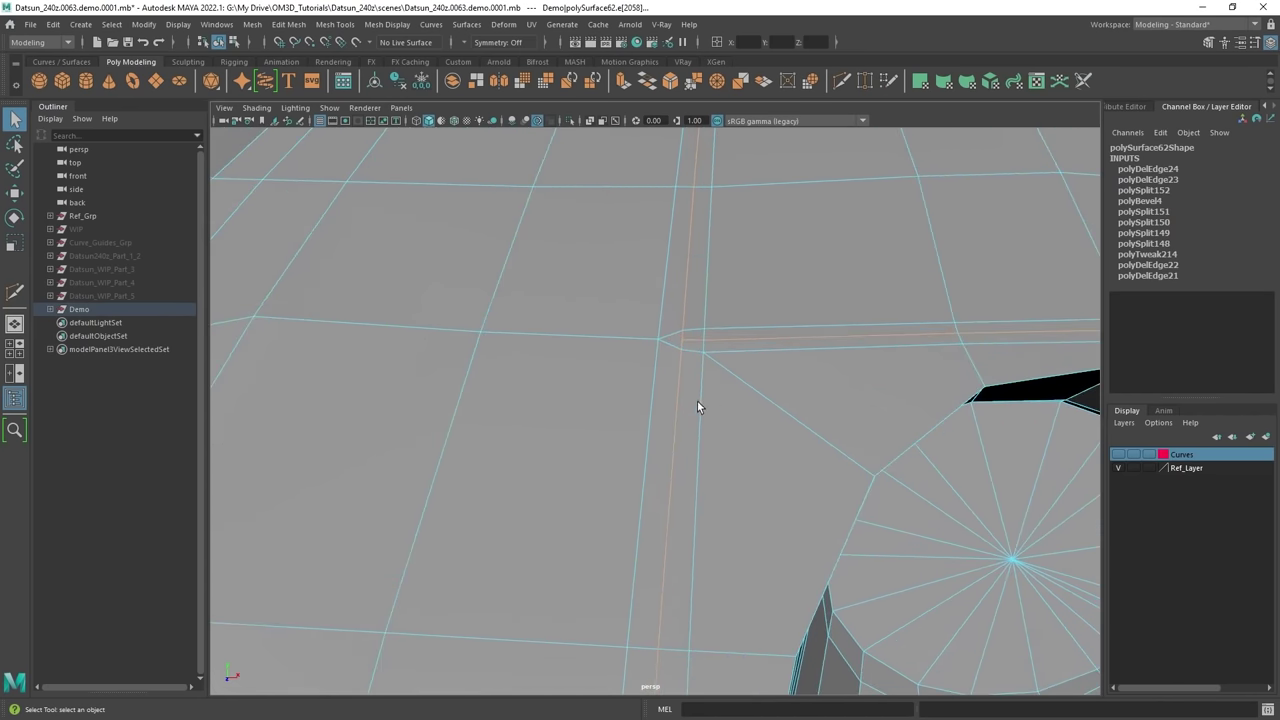
Examine the selected middle loops from the headlight junction along the hood to the next panel-line junction.
{"action": "left_click_drag", "start_coordinate": [711, 409], "coordinate": [590, 423], "text": "alt"}
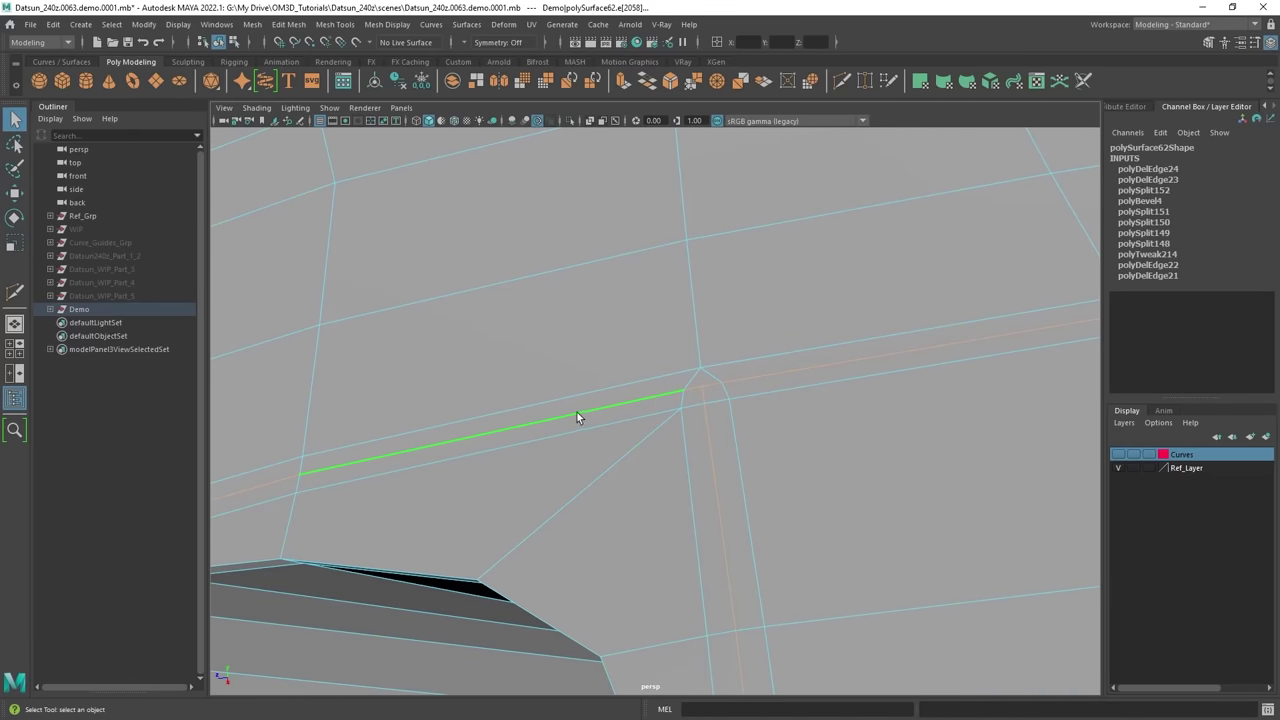
{"action": "scroll", "coordinate": [700, 452], "scroll_direction": "down", "scroll_amount": 4}
{"action": "left_click_drag", "start_coordinate": [674, 460], "coordinate": [560, 448], "text": "alt"}
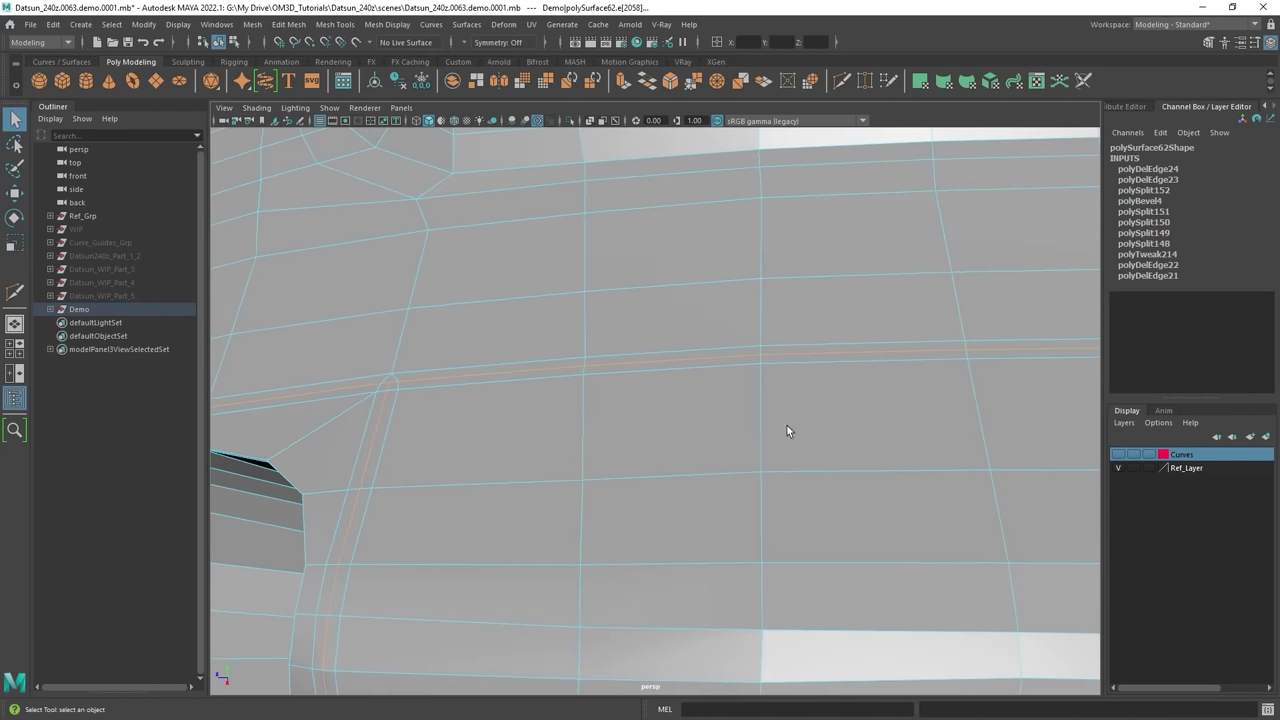
{"action": "left_click_drag", "start_coordinate": [786, 424], "coordinate": [660, 405], "text": "alt"}
{"action": "right_click_drag", "start_coordinate": [800, 366], "coordinate": [842, 390], "text": "alt"}
{"action": "left_click_drag", "start_coordinate": [810, 365], "coordinate": [864, 431], "text": "alt"}
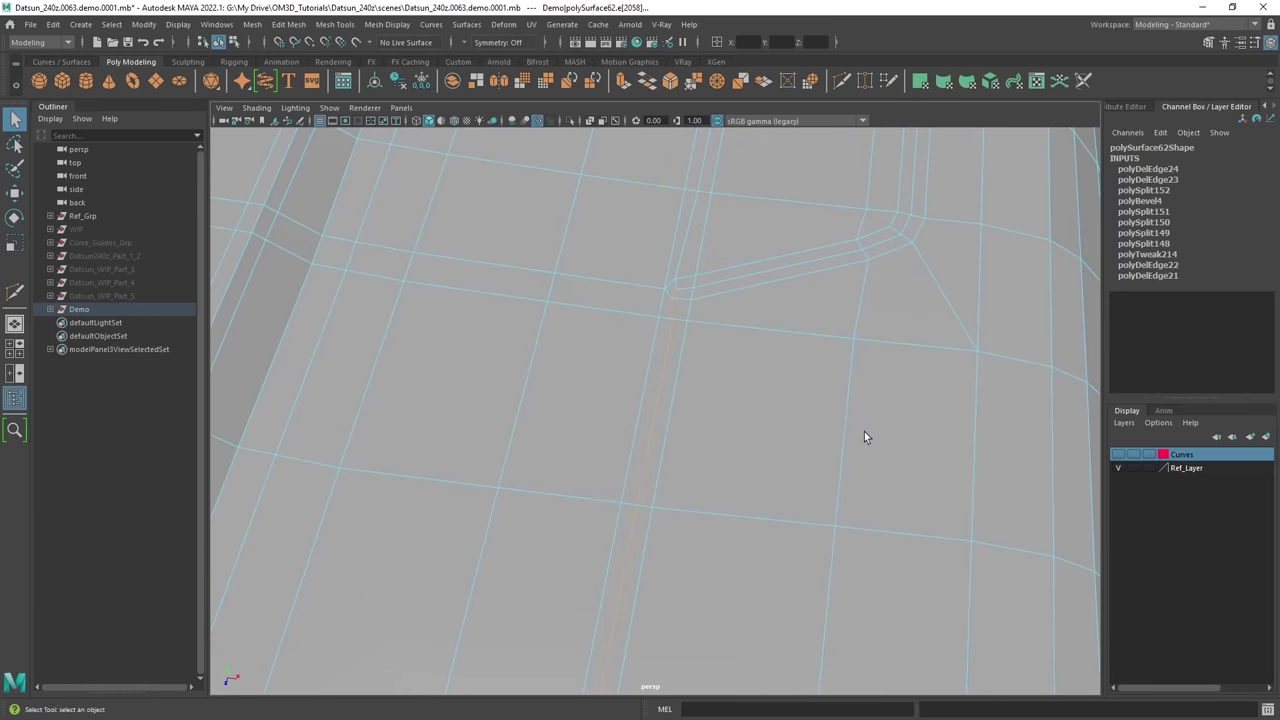
{"action": "right_click_drag", "start_coordinate": [864, 431], "coordinate": [845, 406], "text": "alt"}
{"action": "left_click_drag", "start_coordinate": [870, 397], "coordinate": [893, 382], "text": "alt"}
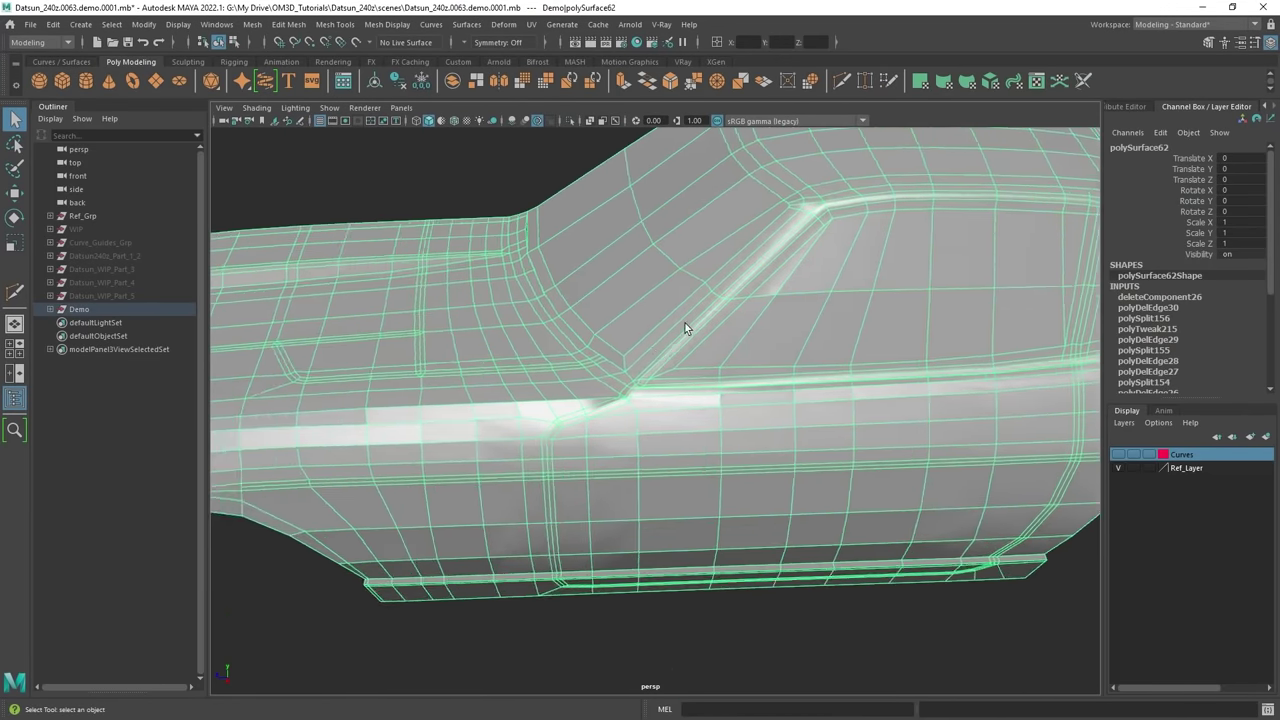
Merge the outer row of three closely spaced vertices to their center at the base of the windshield pillar.
{"action": "scroll", "coordinate": [700, 310], "scroll_direction": "up", "scroll_amount": 4}
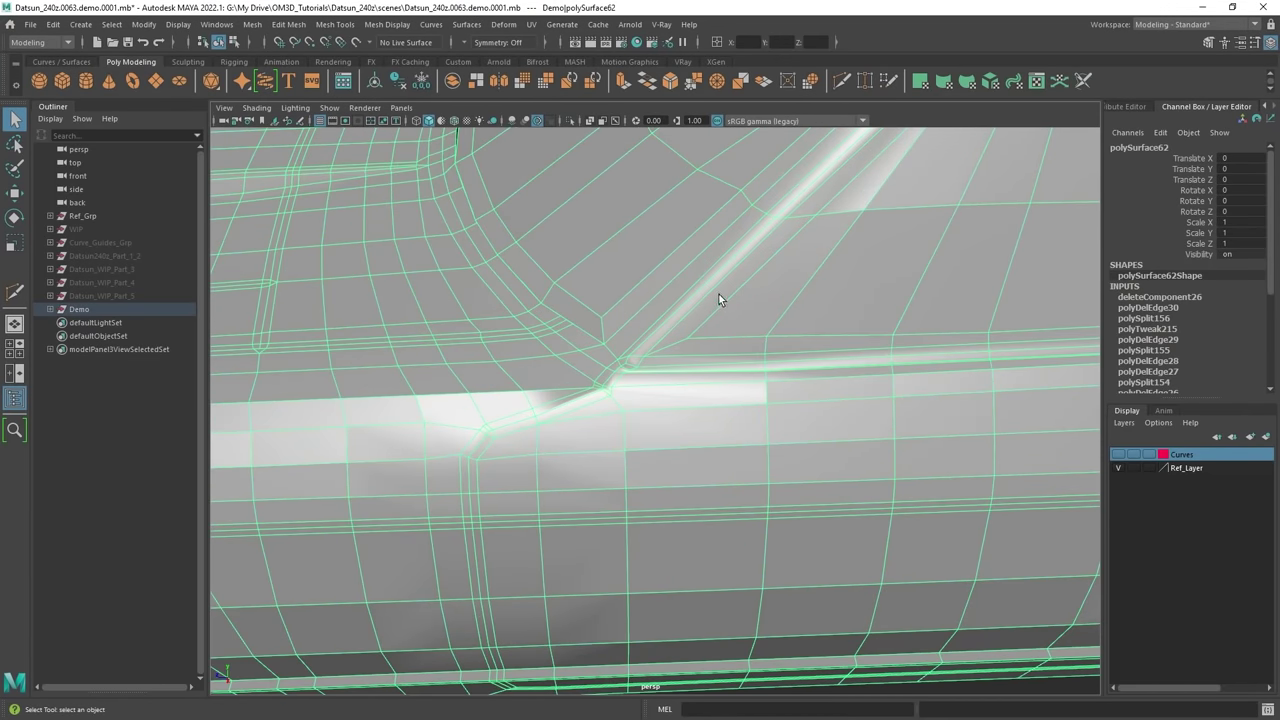
{"action": "middle_click_drag", "start_coordinate": [719, 294], "coordinate": [779, 249], "text": "alt"}
{"action": "scroll", "coordinate": [779, 249], "scroll_direction": "up", "scroll_amount": 3}
{"action": "left_click_drag", "start_coordinate": [779, 249], "coordinate": [742, 296], "text": "alt"}
{"action": "middle_click_drag", "start_coordinate": [742, 296], "coordinate": [675, 372], "text": "alt"}
{"action": "scroll", "coordinate": [675, 372], "scroll_direction": "up", "scroll_amount": 4}
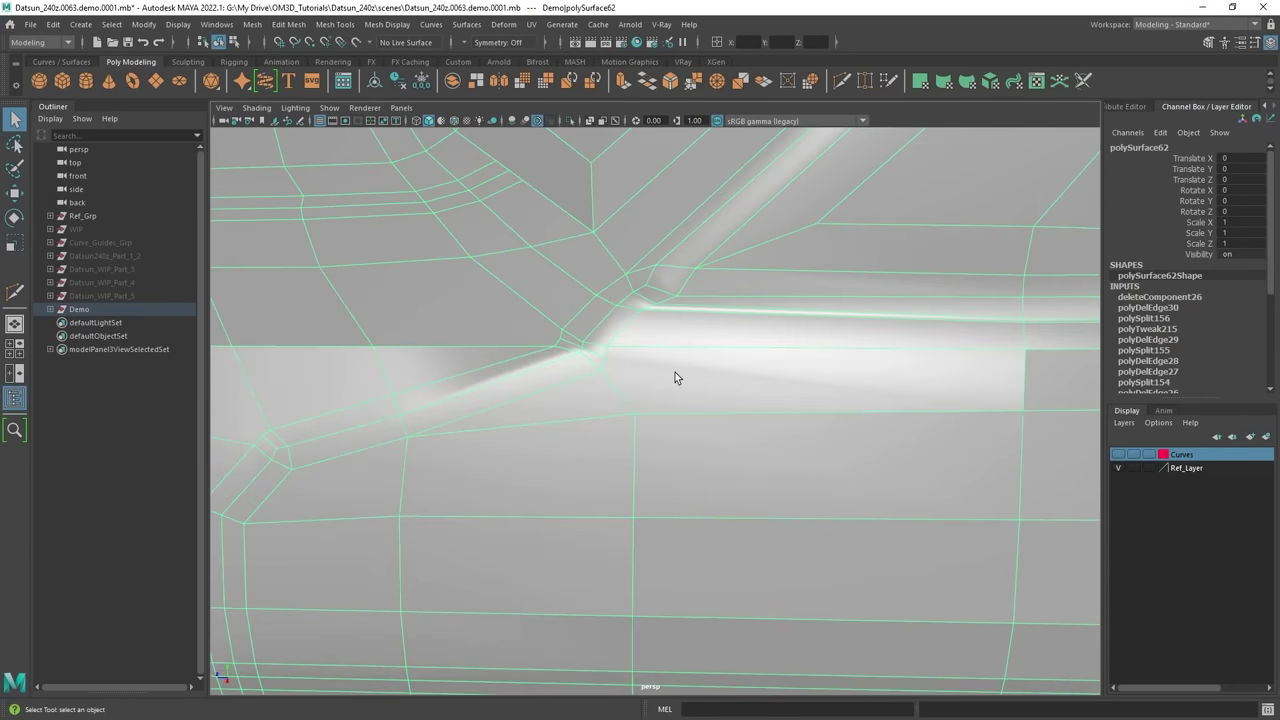
{"action": "right_click_drag", "start_coordinate": [620, 291], "coordinate": [560, 294]}
{"action": "left_click", "coordinate": [591, 373]}
{"action": "left_click", "coordinate": [600, 350], "text": "shift"}
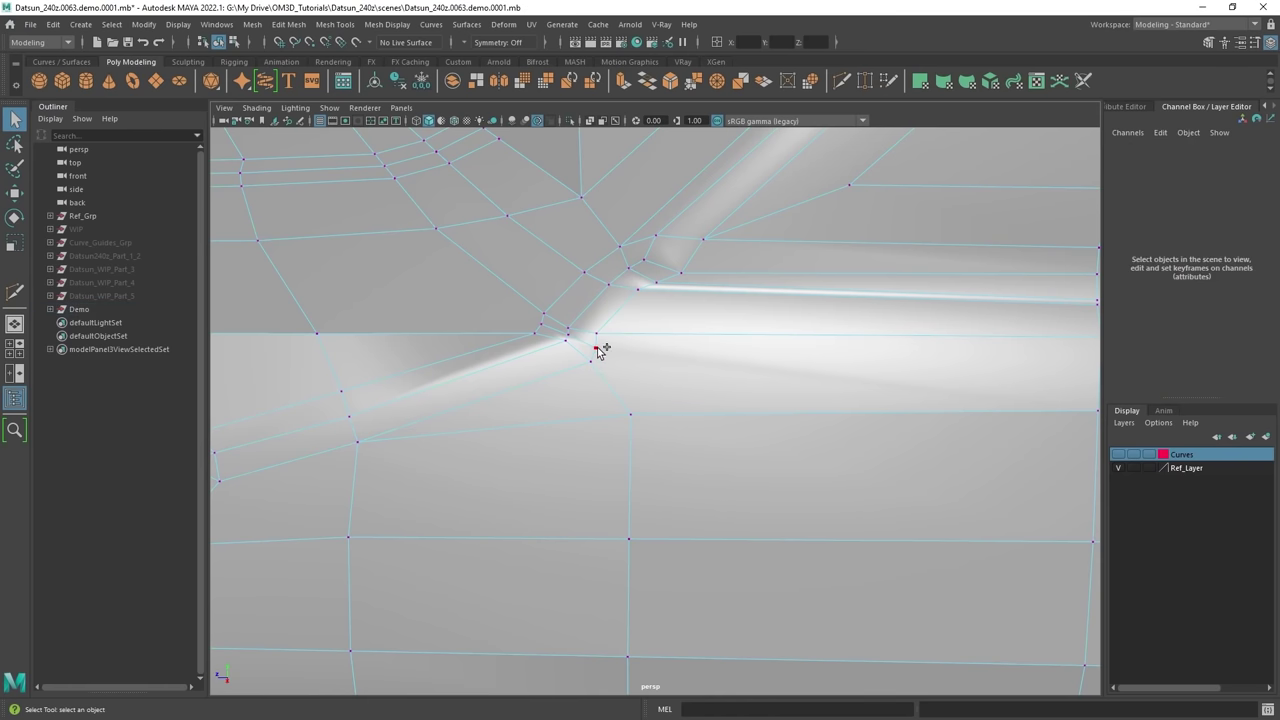
{"action": "left_click", "coordinate": [600, 338]}
{"action": "right_click_drag", "start_coordinate": [592, 352], "coordinate": [608, 262], "text": "shift"}
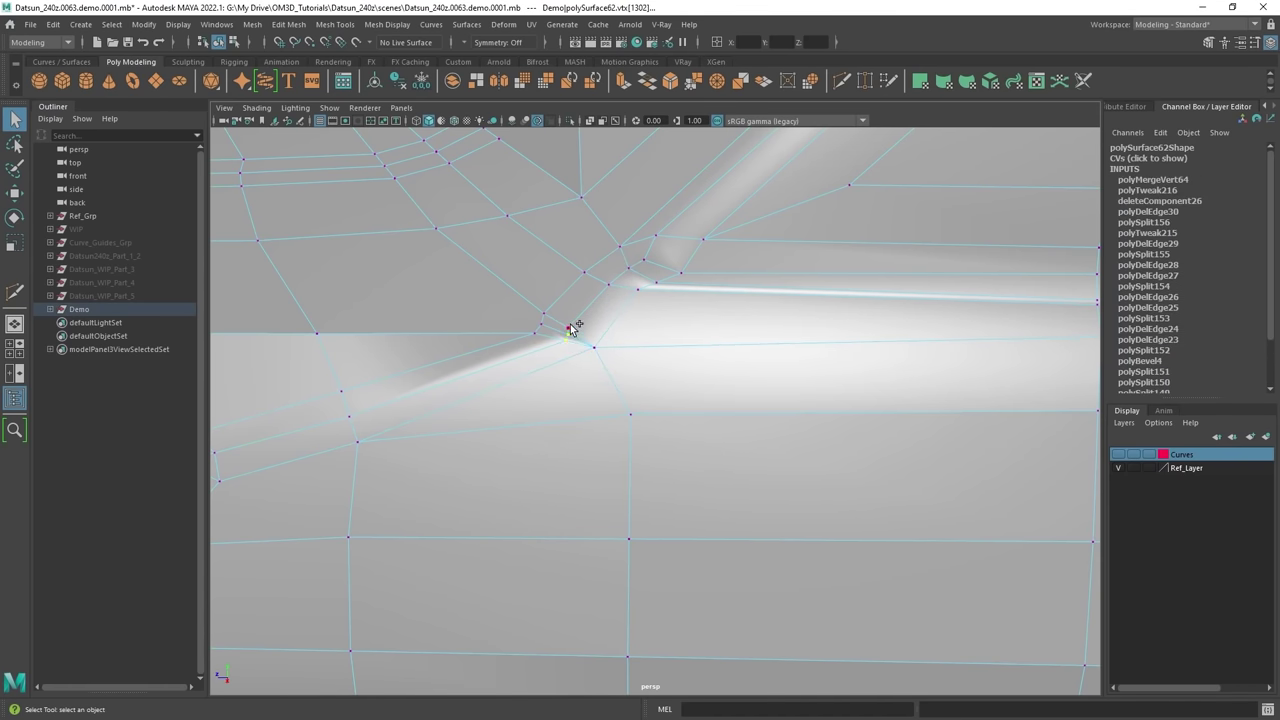
Merge the two remaining rows of tripled vertices at the windshield pillar's base, each row into one vertex.
{"action": "middle_click_drag", "start_coordinate": [628, 347], "coordinate": [645, 346], "text": "alt"}
{"action": "key", "text": "g"}
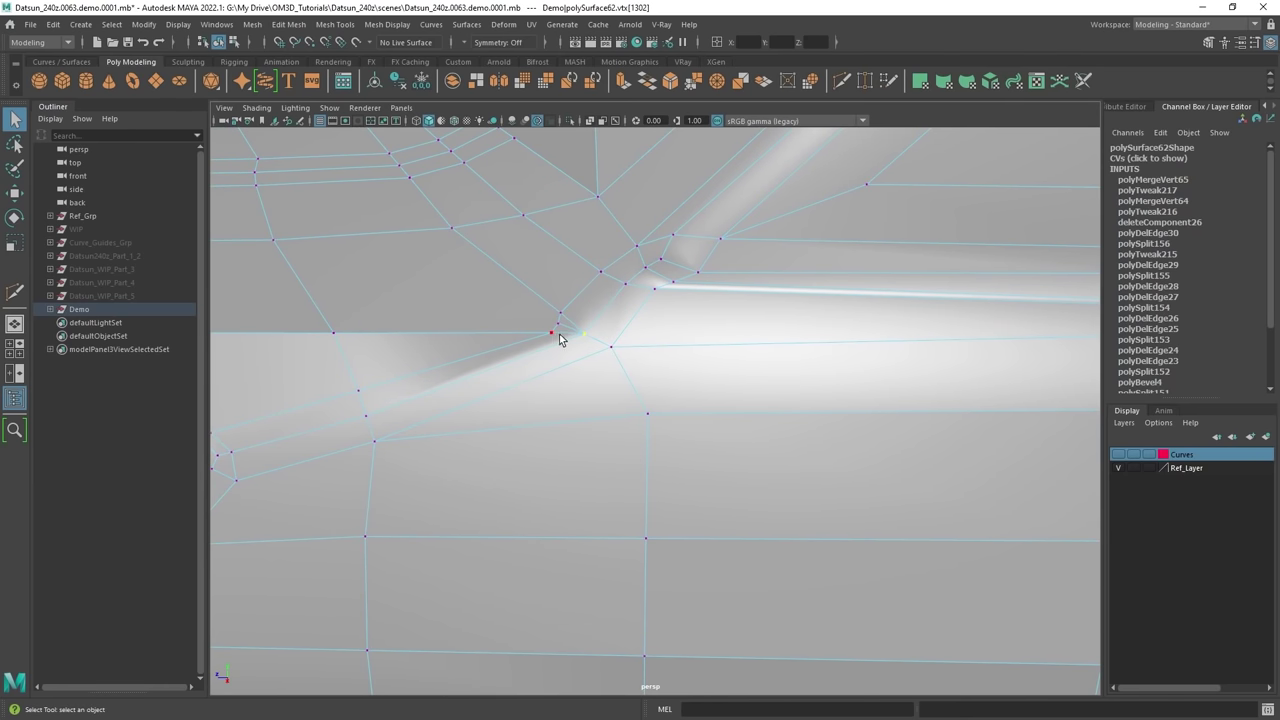
{"action": "left_click", "coordinate": [560, 324], "text": "shift"}
{"action": "left_click", "coordinate": [564, 310], "text": "shift"}
{"action": "key", "text": "g"}
Merge the outer and middle rows of tripled vertices at the door seam's upper front corner.
{"action": "scroll", "coordinate": [549, 389], "scroll_direction": "down", "scroll_amount": 3}
{"action": "middle_click_drag", "start_coordinate": [549, 389], "coordinate": [790, 342], "text": "alt"}
{"action": "scroll", "coordinate": [586, 366], "scroll_direction": "up", "scroll_amount": 4}
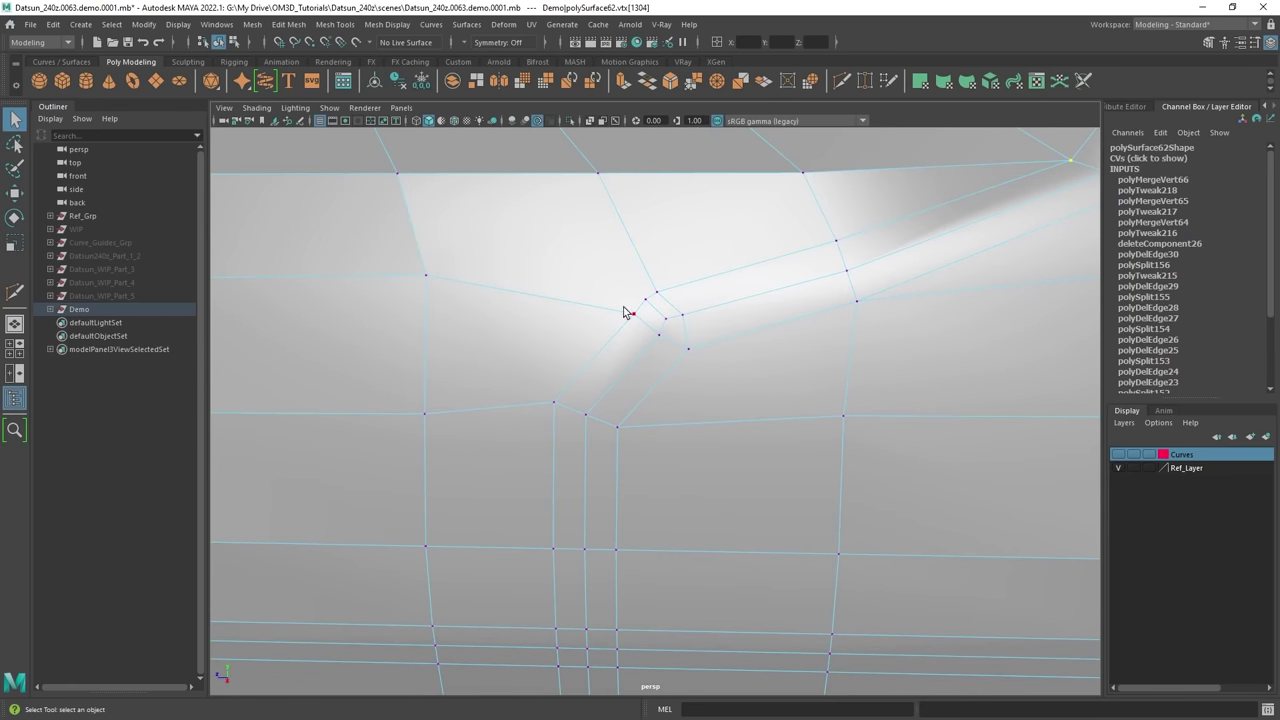
{"action": "left_click", "coordinate": [631, 313]}
{"action": "left_click", "coordinate": [658, 292], "text": "shift"}
{"action": "key", "text": "g"}
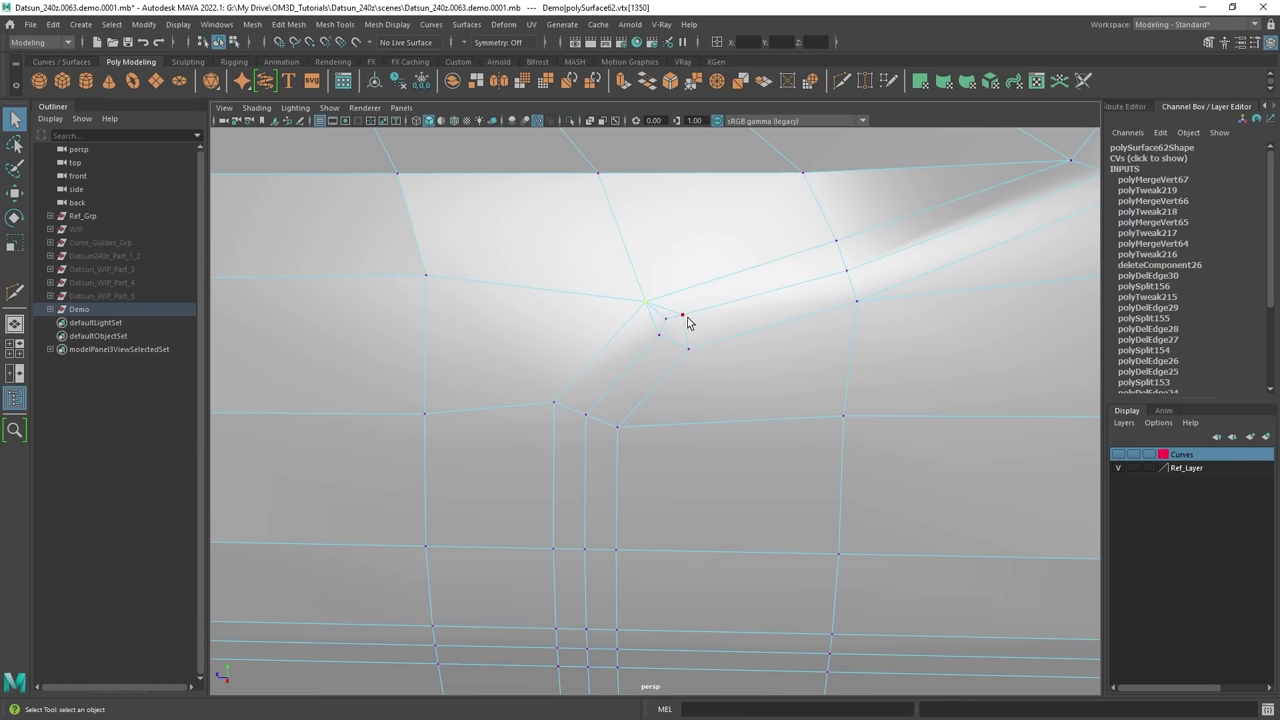
{"action": "key", "text": "g"}
Merge the outer and middle rows of tripled vertices at the upper corner of the rear hatch seam.
{"action": "right_click_drag", "start_coordinate": [667, 318], "coordinate": [666, 285]}
{"action": "double_click", "coordinate": [648, 339]}
{"action": "scroll", "coordinate": [649, 360], "scroll_direction": "down", "scroll_amount": 6}
{"action": "left_click_drag", "start_coordinate": [745, 368], "coordinate": [590, 343], "text": "alt"}
{"action": "mouse_move", "coordinate": [775, 415]}
{"action": "left_mouse_down", "text": "alt"}
{"action": "mouse_move", "coordinate": [759, 432]}
{"action": "mouse_move", "coordinate": [750, 414]}
{"action": "left_mouse_up", "text": "alt"}
{"action": "scroll", "coordinate": [759, 432], "scroll_direction": "up", "scroll_amount": 4}
{"action": "key", "text": "F9"}
{"action": "left_click_drag", "start_coordinate": [827, 247], "coordinate": [793, 281], "text": "alt"}
{"action": "middle_click_drag", "start_coordinate": [793, 281], "coordinate": [709, 337], "text": "alt"}
{"action": "scroll", "coordinate": [709, 337], "scroll_direction": "up", "scroll_amount": 3}
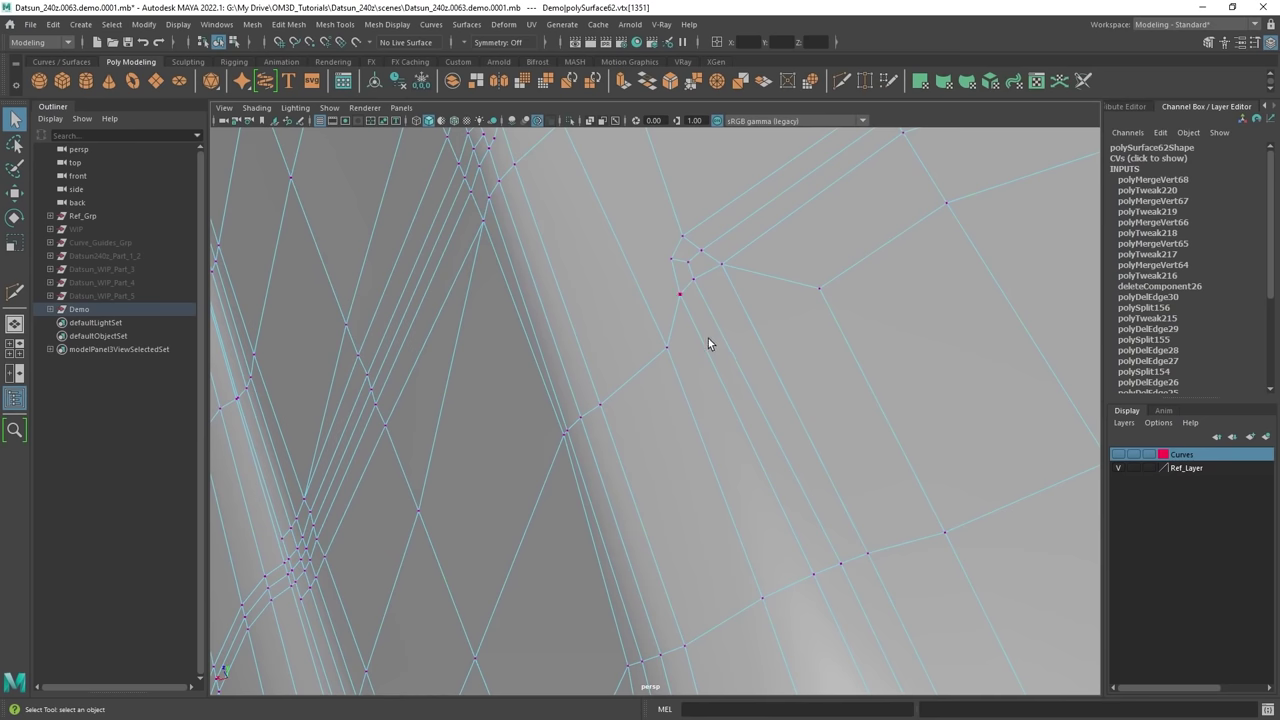
{"action": "left_click_drag", "start_coordinate": [701, 300], "coordinate": [727, 302], "text": "alt"}
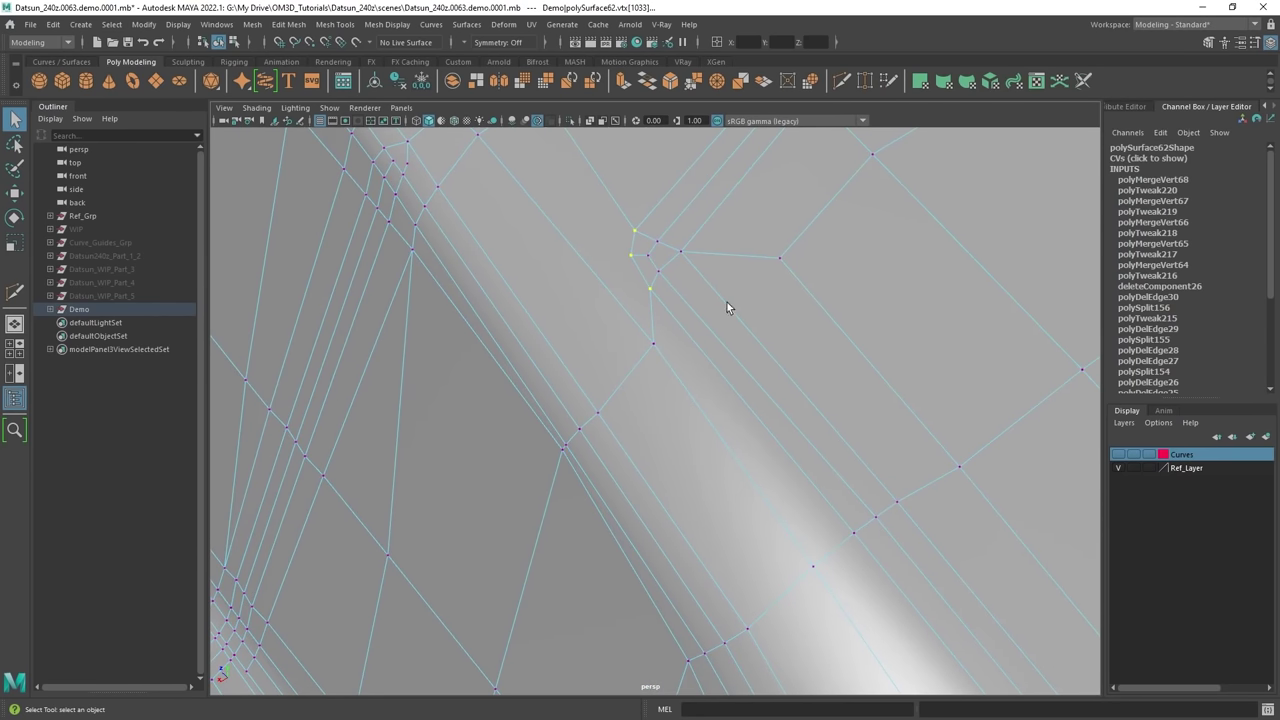
{"action": "key", "text": "g"}
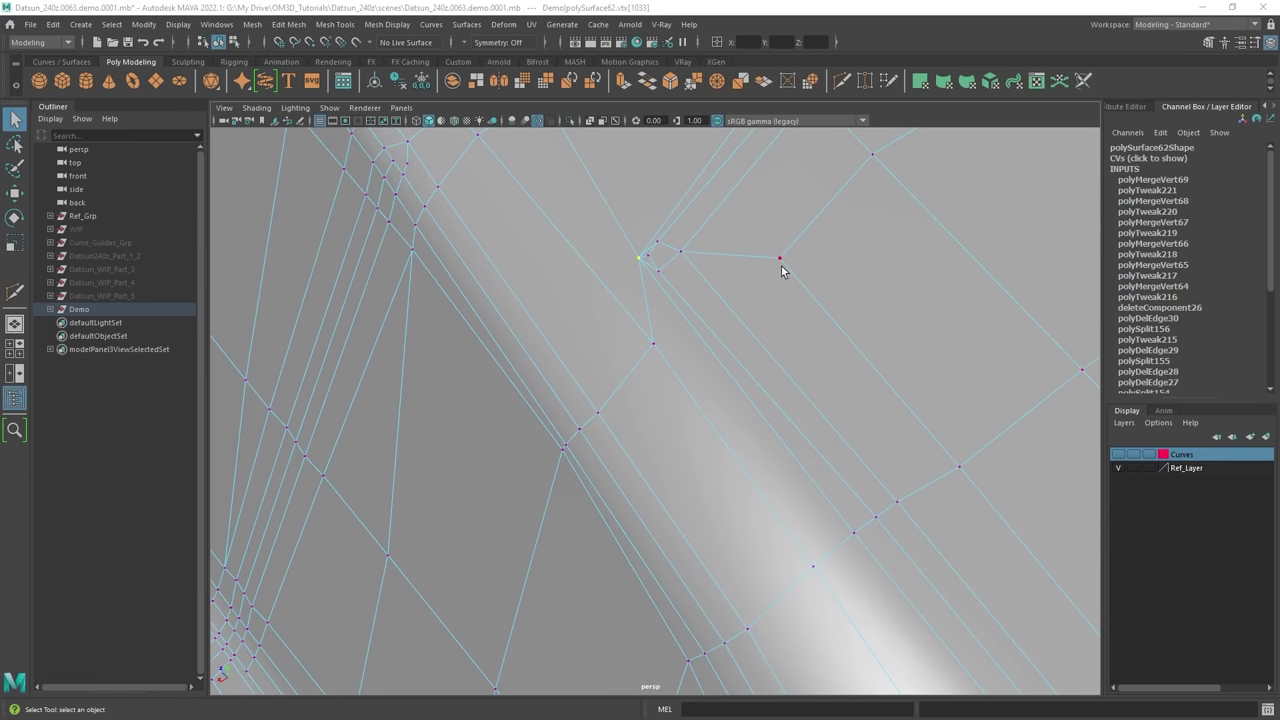
{"action": "left_click", "coordinate": [653, 258]}
{"action": "key", "text": "g"}
Merge the closely spaced vertex rows at the side window's rear lower corner into single vertices.
{"action": "scroll", "coordinate": [740, 309], "scroll_direction": "down", "scroll_amount": 8}
{"action": "left_click_drag", "start_coordinate": [750, 335], "coordinate": [799, 320], "text": "alt"}
{"action": "middle_click_drag", "start_coordinate": [793, 436], "coordinate": [791, 268], "text": "alt"}
{"action": "left_click_drag", "start_coordinate": [791, 268], "coordinate": [763, 320], "text": "alt"}
{"action": "scroll", "coordinate": [773, 364], "scroll_direction": "up", "scroll_amount": 8}
{"action": "left_click", "coordinate": [872, 325], "text": "shift"}
{"action": "key", "text": "g"}
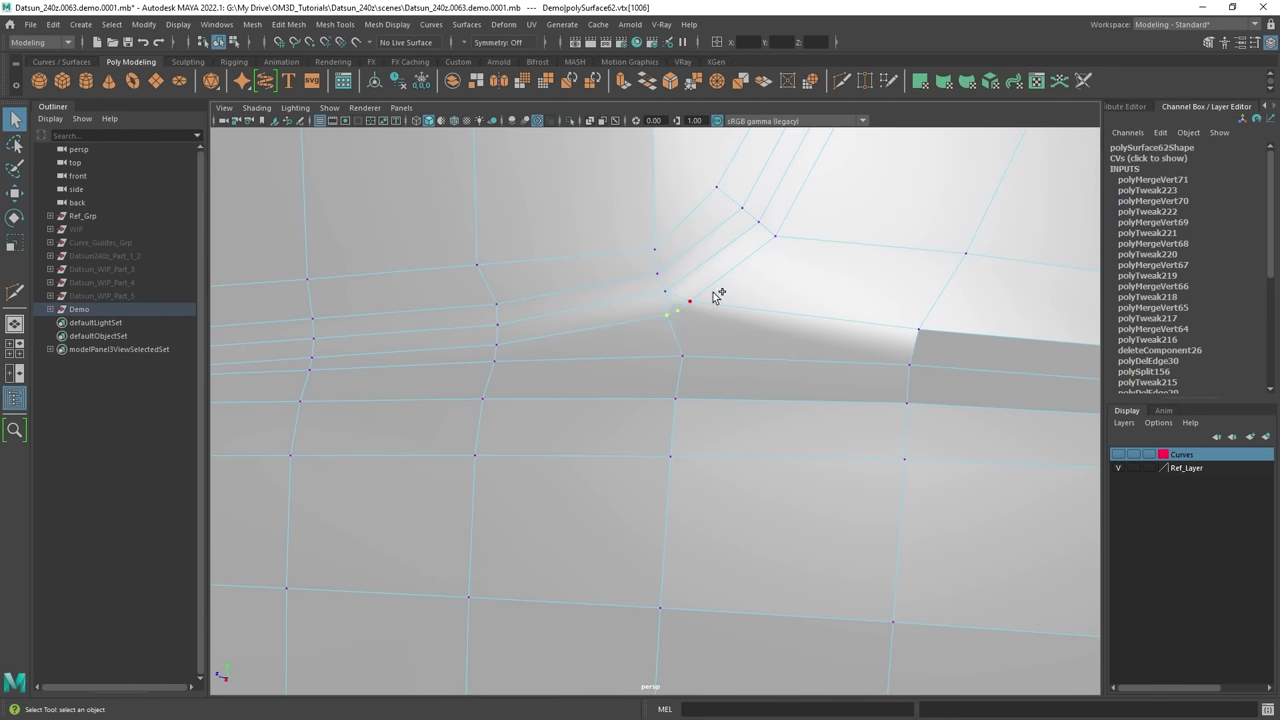
{"action": "key", "text": "g"}
Return the car body to object mode and bring its whole side into view.
{"action": "scroll", "coordinate": [737, 339], "scroll_direction": "down", "scroll_amount": 6}
{"action": "left_click_drag", "start_coordinate": [737, 341], "coordinate": [937, 357], "text": "alt"}
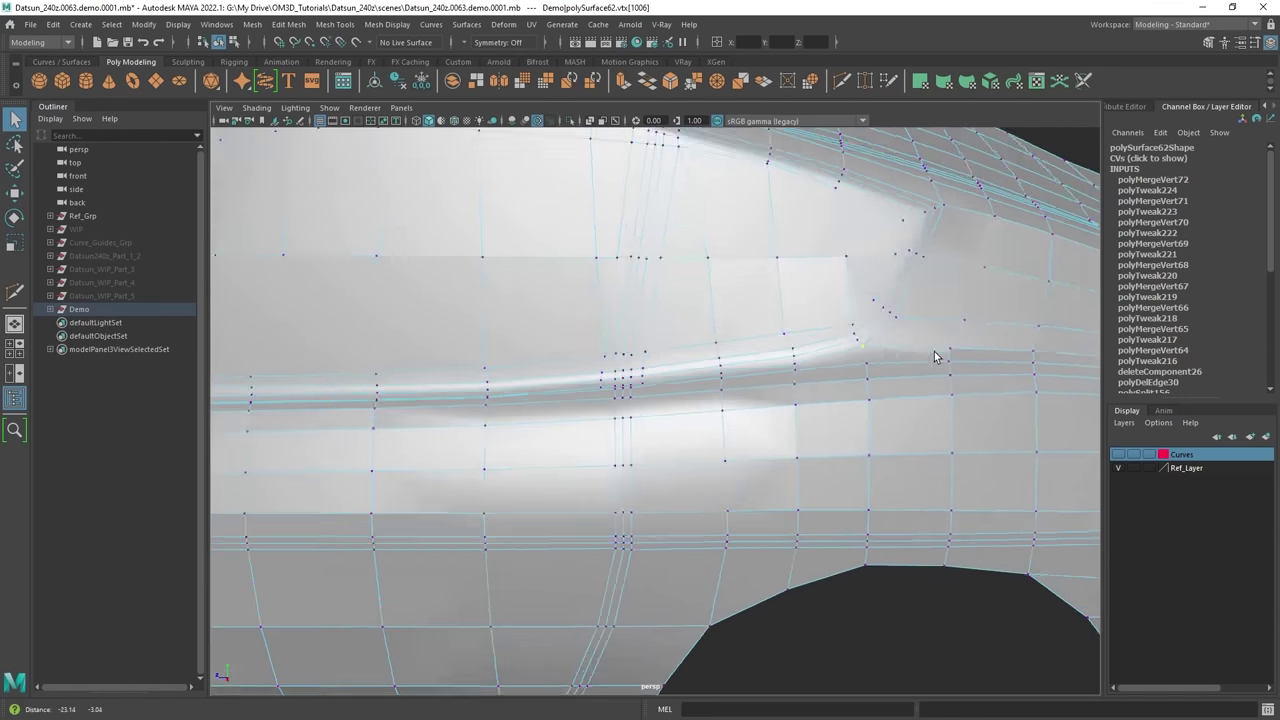
{"action": "scroll", "coordinate": [808, 358], "scroll_direction": "down", "scroll_amount": 3}
{"action": "right_click_drag", "start_coordinate": [627, 268], "coordinate": [660, 208]}
{"action": "scroll", "coordinate": [766, 350], "scroll_direction": "down", "scroll_amount": 3}
{"action": "left_click_drag", "start_coordinate": [610, 352], "coordinate": [730, 346], "text": "alt"}
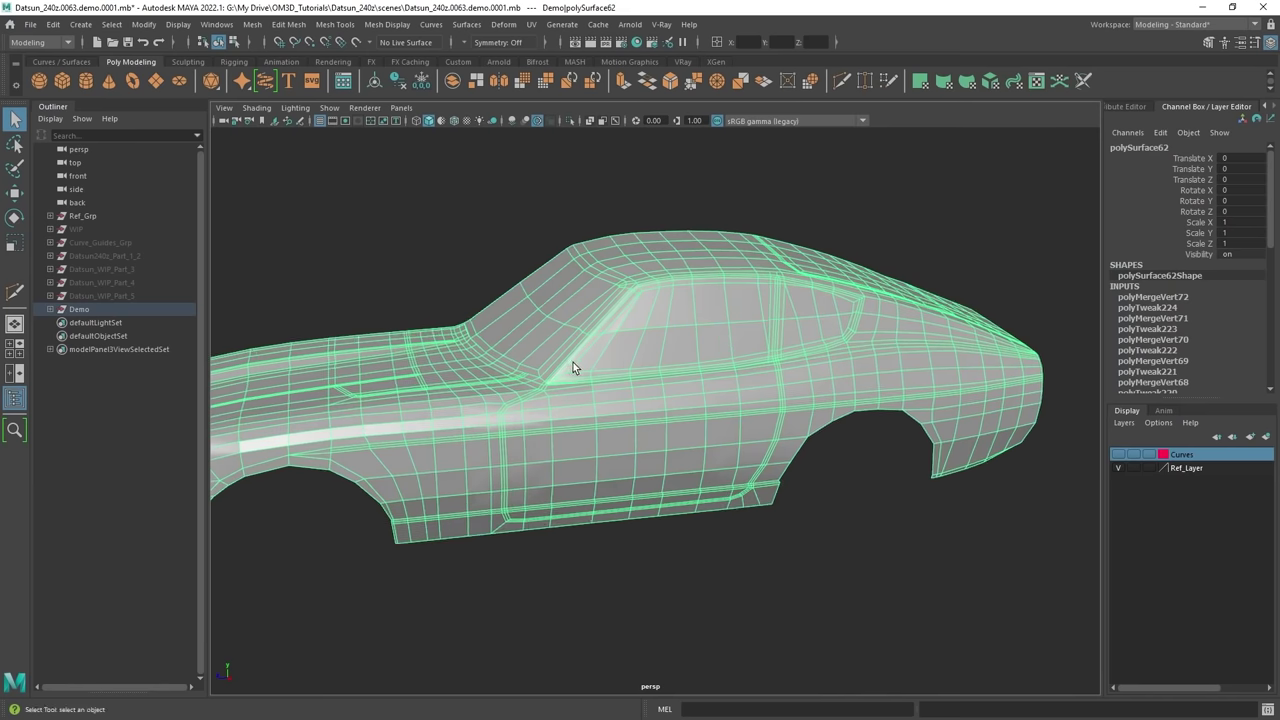
{"action": "left_click_drag", "start_coordinate": [573, 362], "coordinate": [663, 334], "text": "alt"}
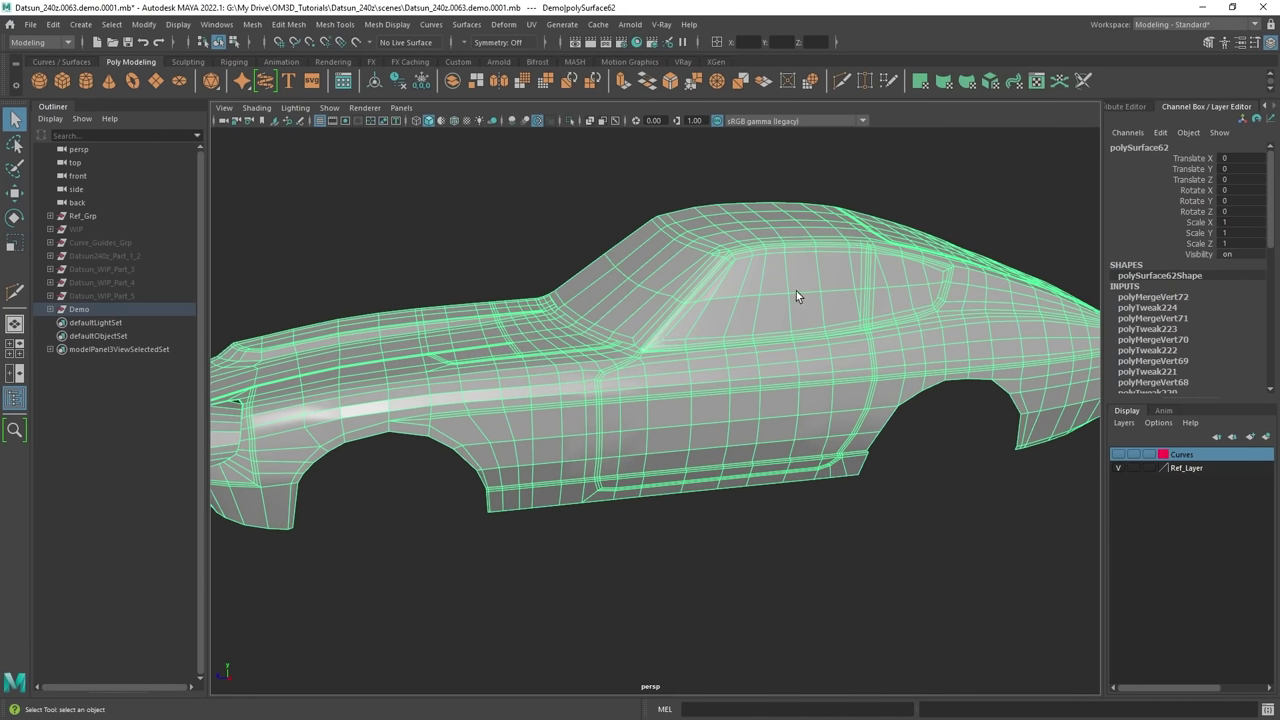
Unhide the WIP group and isolate polySurface68 from it for comparison with the demo body.
{"action": "left_click", "coordinate": [50, 229]}
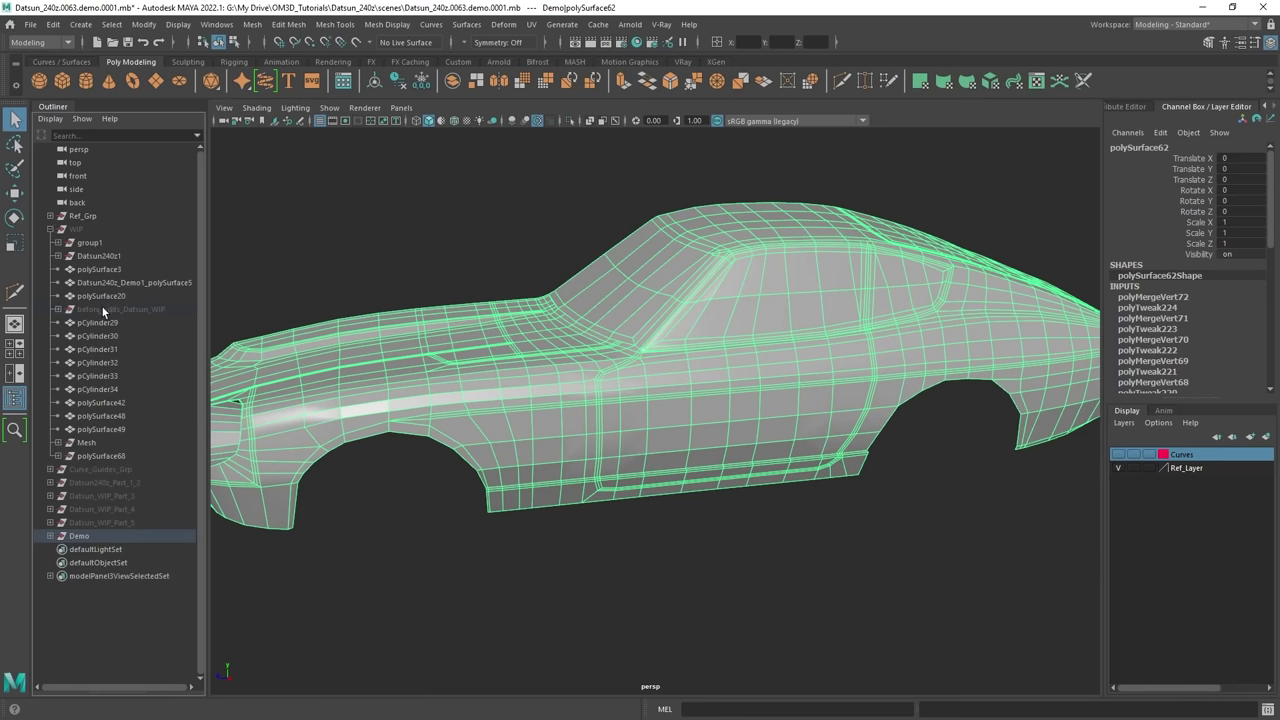
{"action": "left_click", "coordinate": [50, 536]}
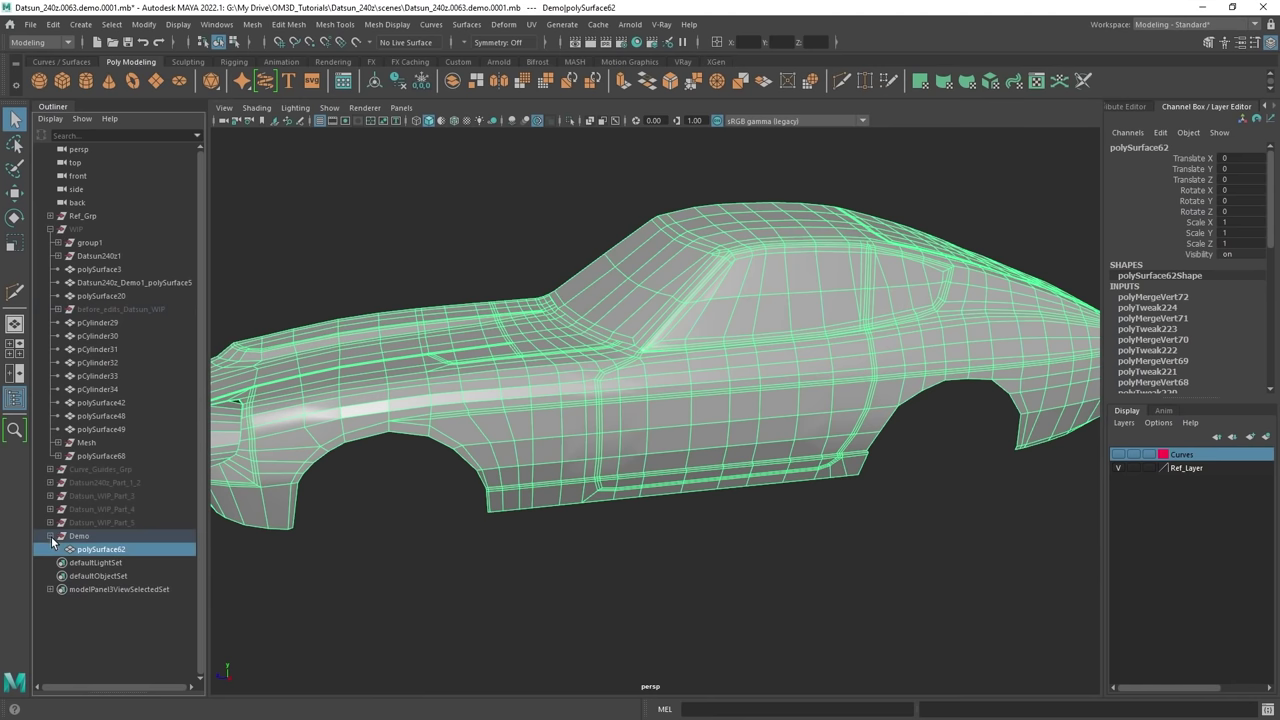
{"action": "left_click", "coordinate": [50, 537]}
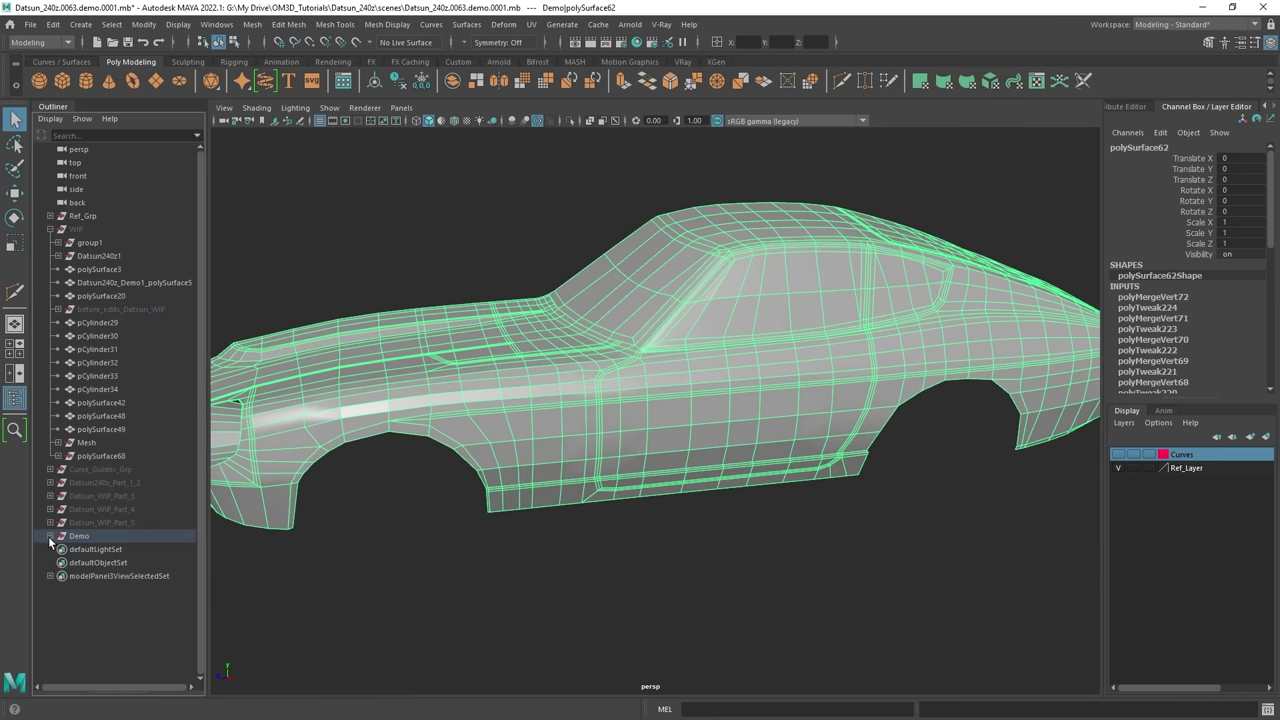
{"action": "left_click", "coordinate": [95, 455]}
{"action": "left_click", "coordinate": [82, 229]}
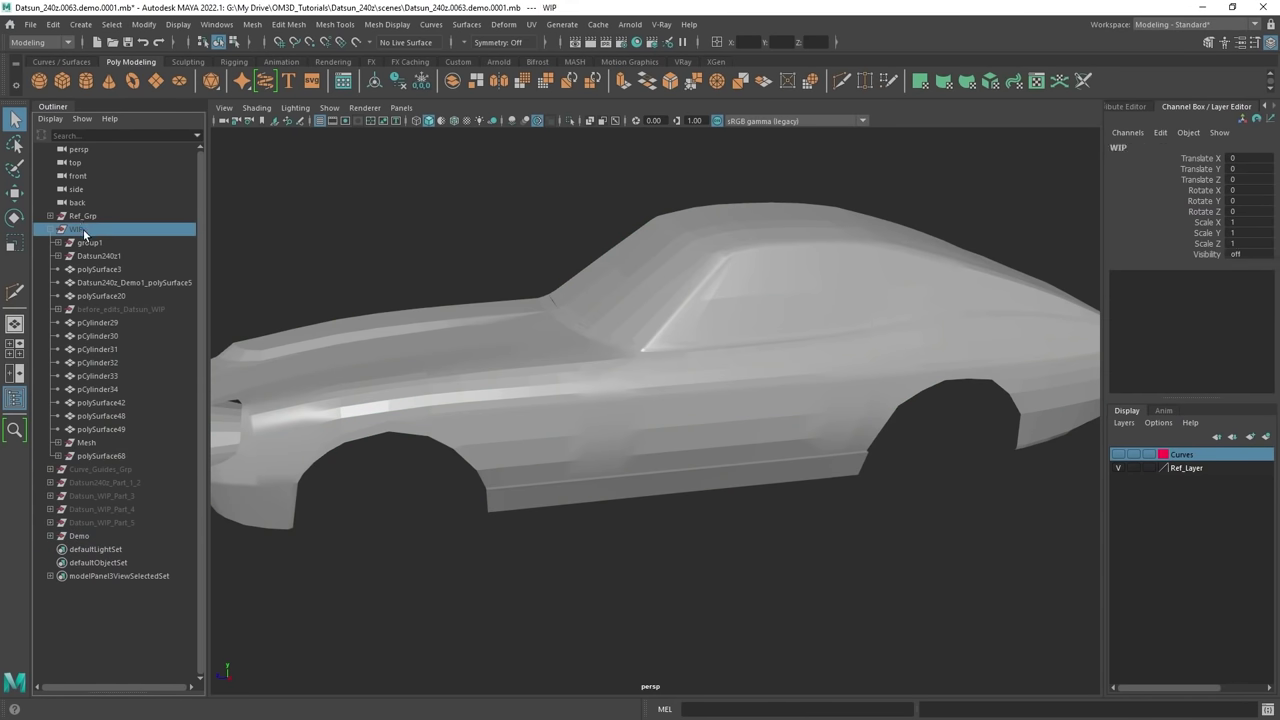
{"action": "key", "text": "shift+h"}
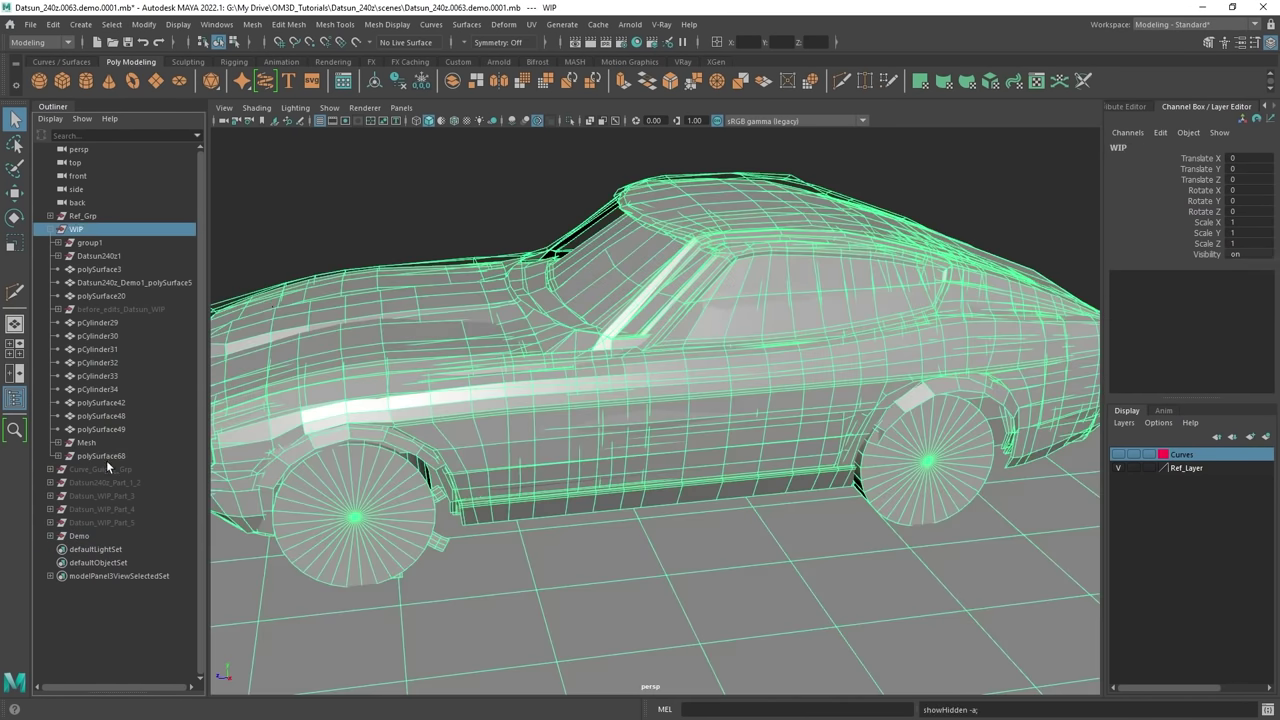
{"action": "left_click", "coordinate": [106, 458]}
{"action": "key", "text": "ctrl+1"}
Examine the edge flow of polySurface68 around the side window, pillar and door area.
{"action": "left_click_drag", "start_coordinate": [746, 487], "coordinate": [771, 492], "text": "alt"}
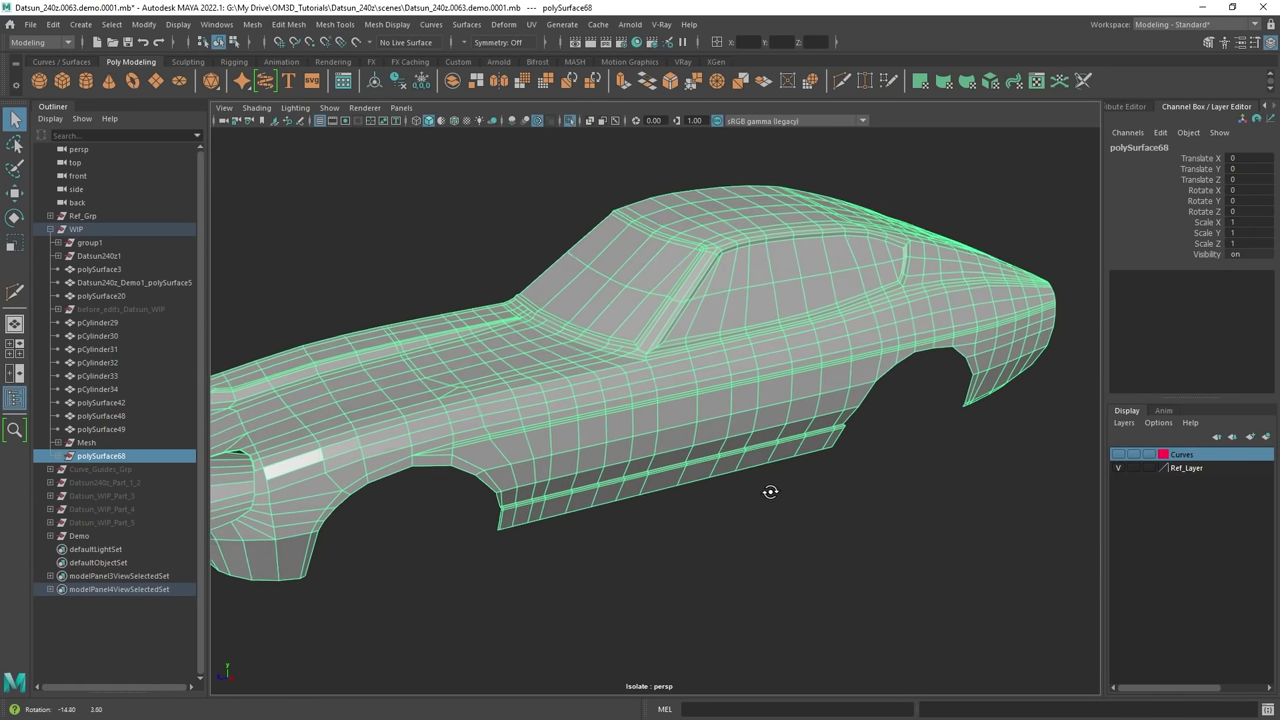
{"action": "middle_click_drag", "start_coordinate": [692, 470], "coordinate": [831, 443], "text": "alt"}
{"action": "right_click_drag", "start_coordinate": [632, 425], "coordinate": [666, 421], "text": "alt"}
{"action": "left_click_drag", "start_coordinate": [849, 404], "coordinate": [712, 428], "text": "alt"}
{"action": "left_click_drag", "start_coordinate": [845, 370], "coordinate": [814, 366], "text": "alt"}
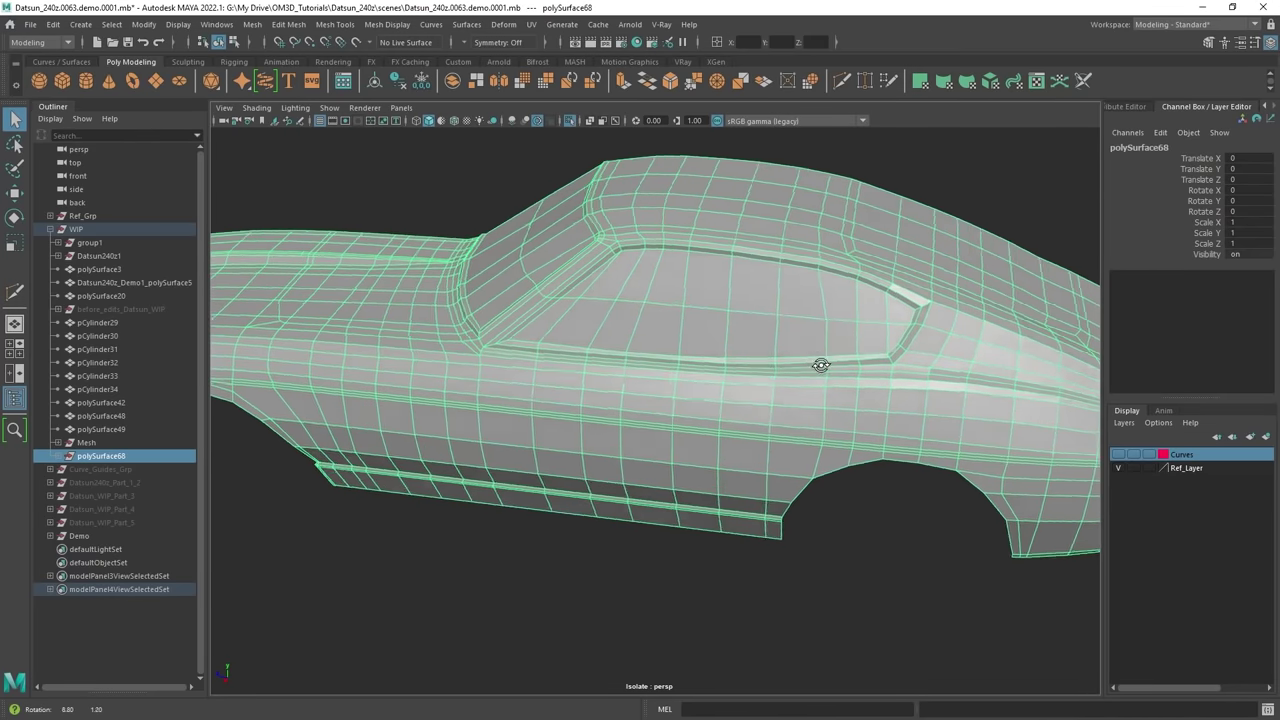
{"action": "middle_click_drag", "start_coordinate": [640, 378], "coordinate": [754, 349], "text": "alt"}
{"action": "left_click_drag", "start_coordinate": [754, 349], "coordinate": [657, 349], "text": "alt"}
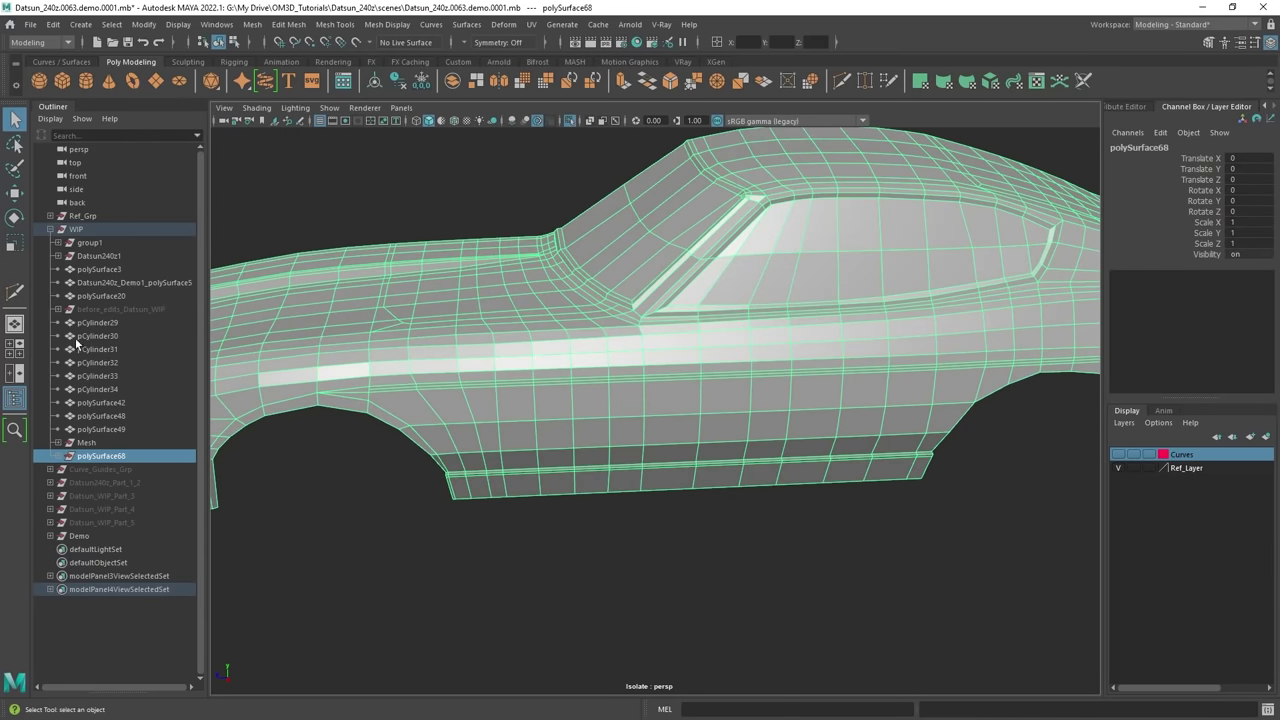
Hide the WIP group again, turn off isolation and select the demo car body.
{"action": "left_click", "coordinate": [51, 230]}
{"action": "left_click_drag", "start_coordinate": [874, 325], "coordinate": [733, 338], "text": "alt"}
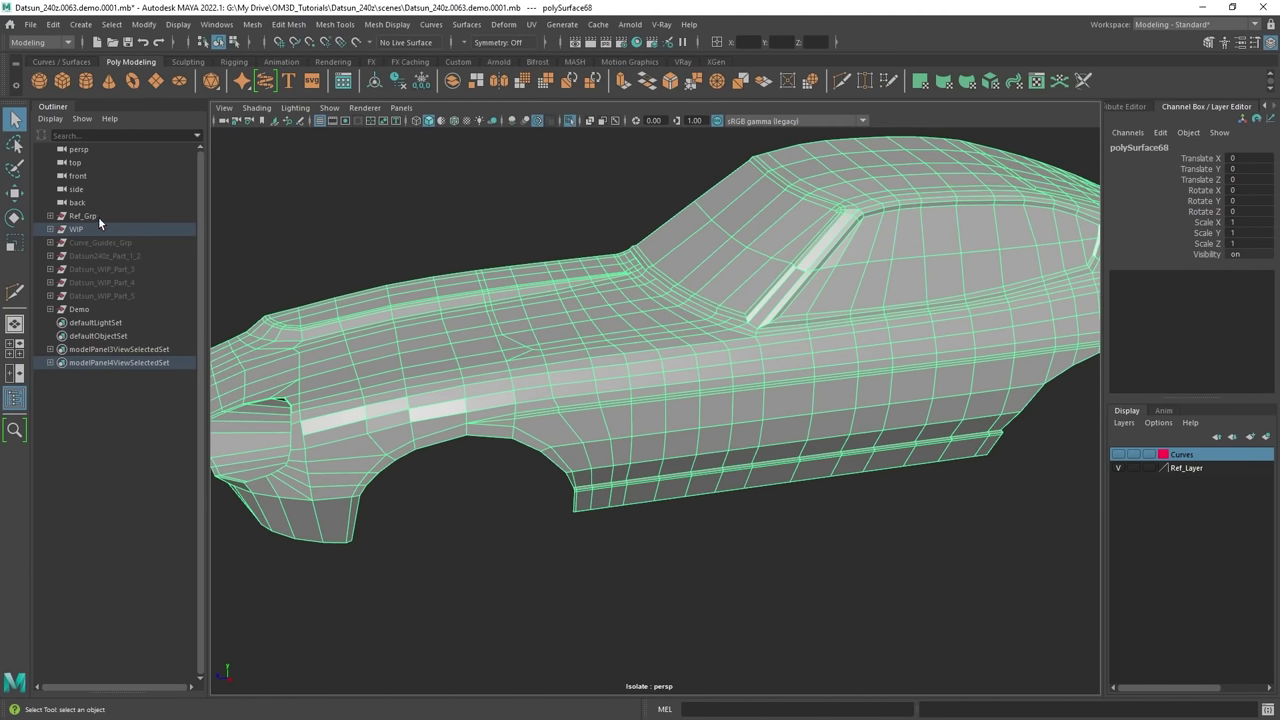
{"action": "key", "text": "ctrl+h"}
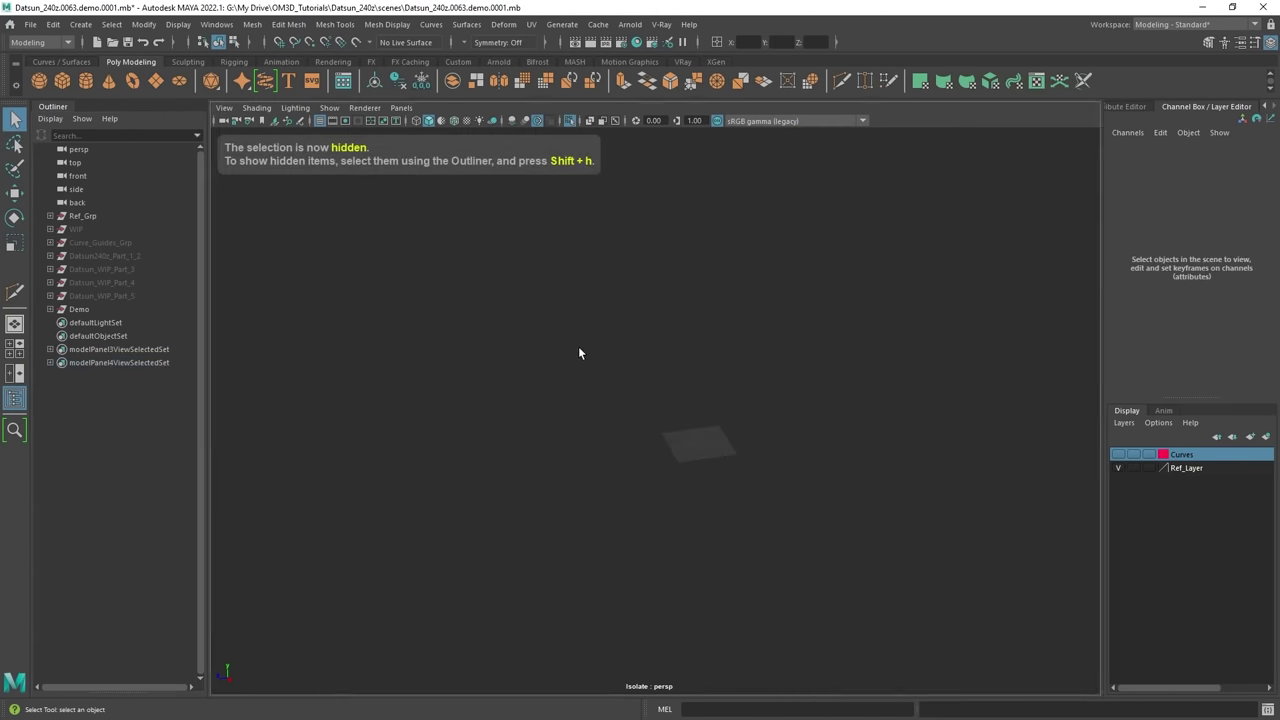
{"action": "key", "text": "ctrl+1"}
{"action": "left_click_drag", "start_coordinate": [579, 348], "coordinate": [785, 388], "text": "alt"}
{"action": "left_click", "coordinate": [788, 392]}
{"action": "right_click_drag", "start_coordinate": [790, 396], "coordinate": [770, 401], "text": "alt"}
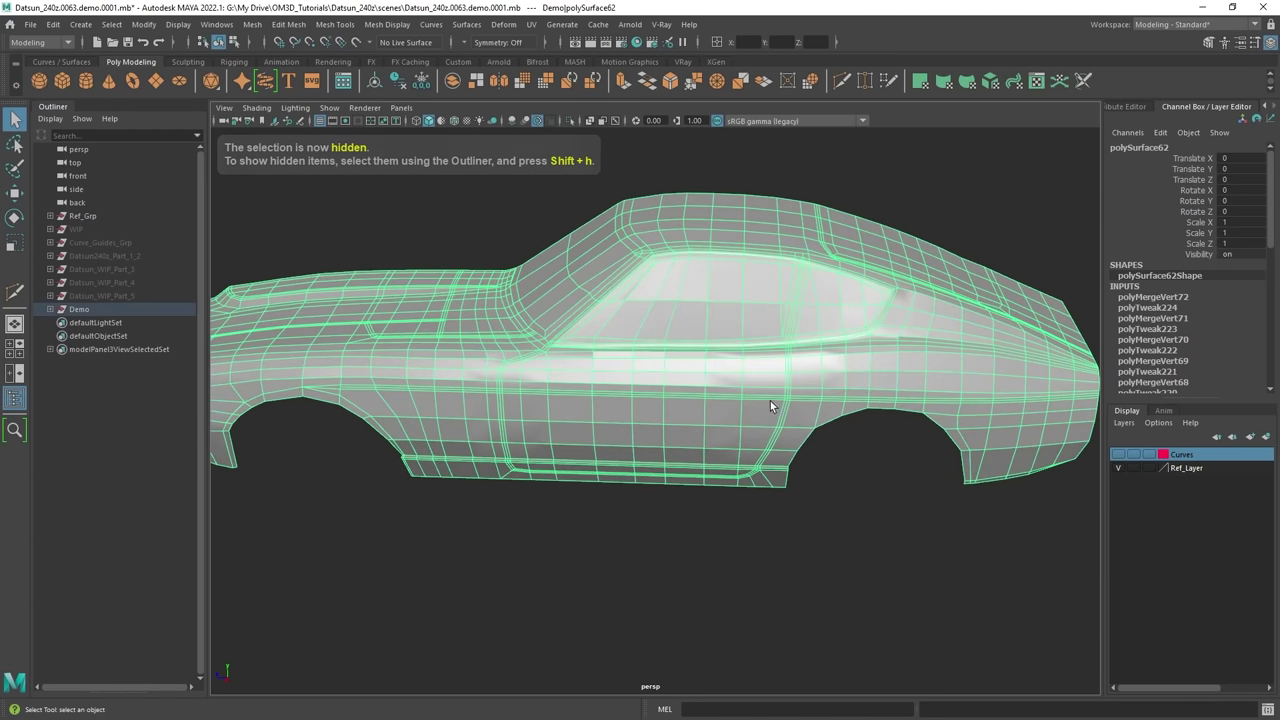
Delete the car body's construction history and save the scene.
{"action": "scroll", "coordinate": [836, 388], "scroll_direction": "up", "scroll_amount": 3}
{"action": "middle_click_drag", "start_coordinate": [841, 356], "coordinate": [788, 378], "text": "alt"}
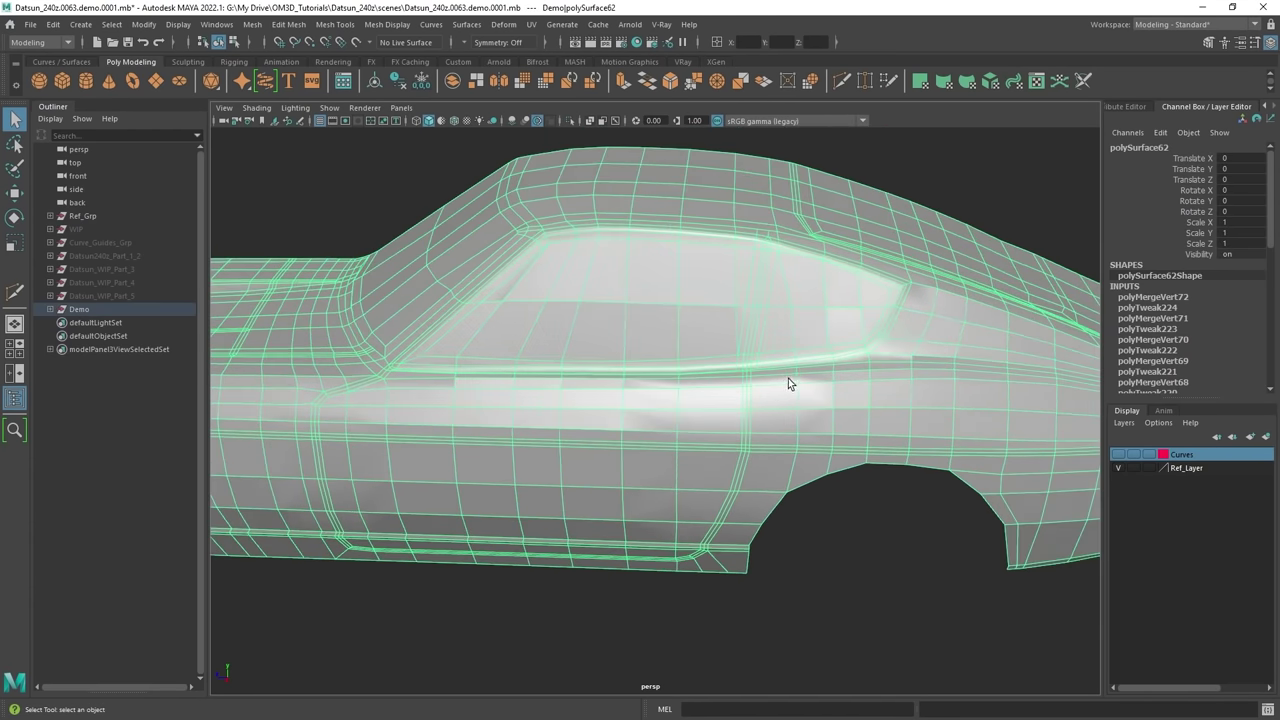
{"action": "left_click_drag", "start_coordinate": [788, 381], "coordinate": [510, 278], "text": "alt"}
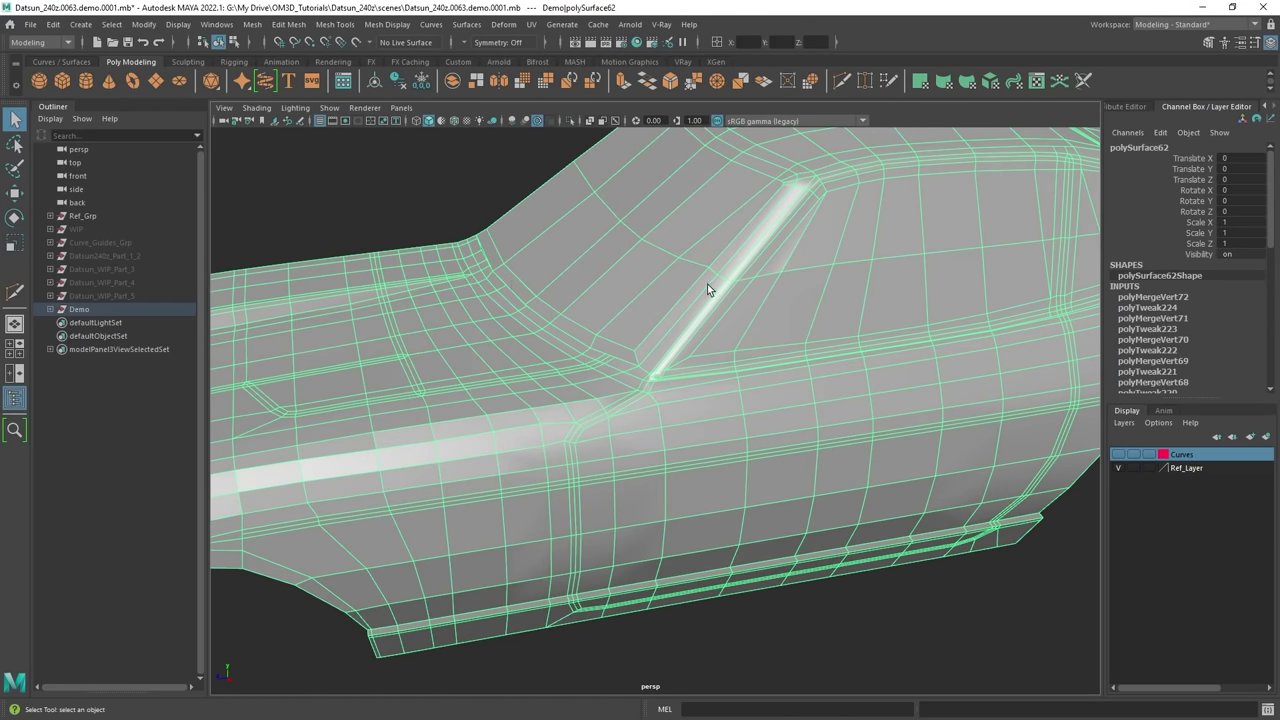
{"action": "left_click_drag", "start_coordinate": [777, 175], "coordinate": [634, 406], "text": "alt"}
{"action": "right_click_drag", "start_coordinate": [634, 406], "coordinate": [545, 380], "text": "alt"}
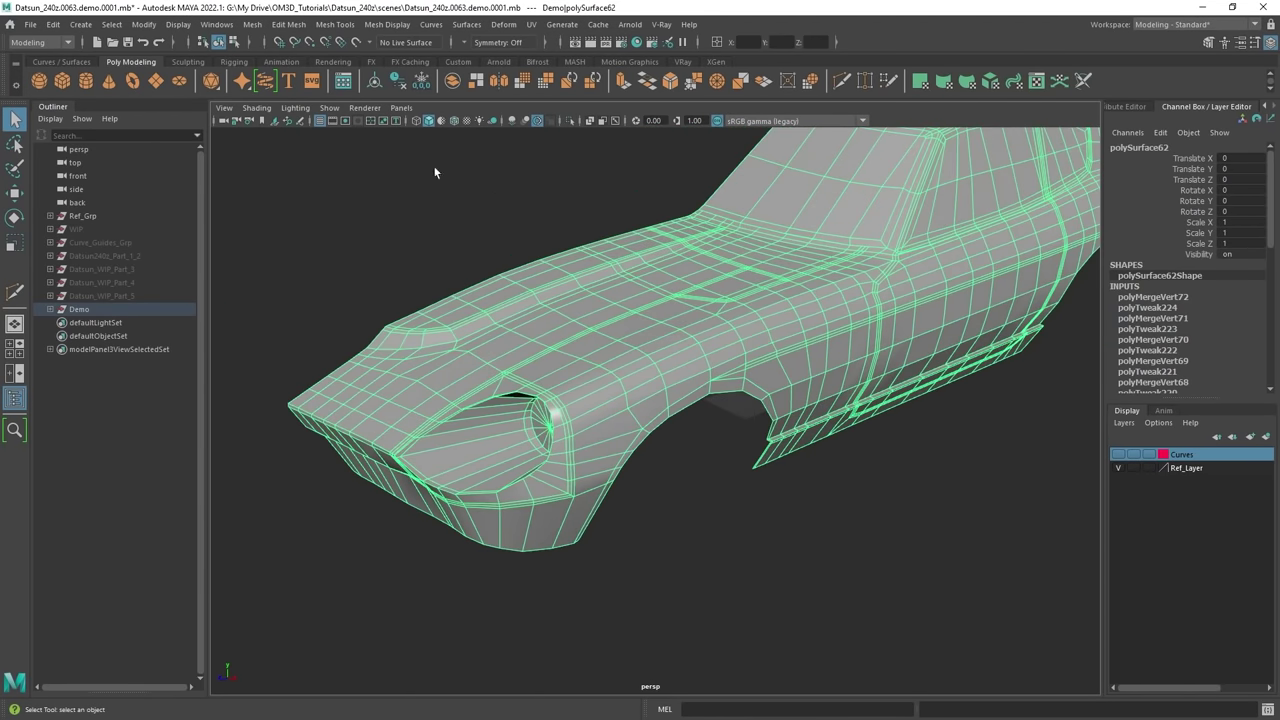
{"action": "left_click", "coordinate": [400, 86]}
{"action": "key", "text": "ctrl+s"}
In edge mode, select the middle seam loop around the headlight surround and along the hood's side.
{"action": "left_click_drag", "start_coordinate": [745, 312], "coordinate": [761, 321], "text": "alt"}
{"action": "right_click_drag", "start_coordinate": [714, 320], "coordinate": [716, 284]}
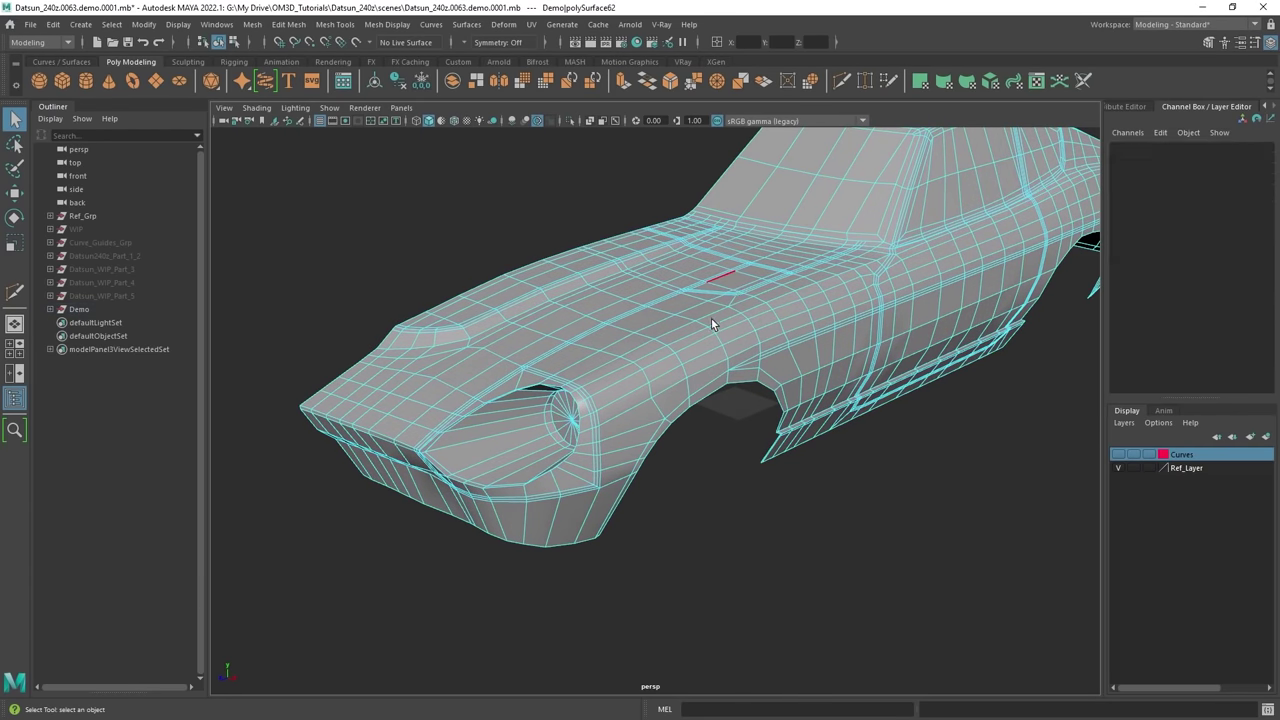
{"action": "left_click_drag", "start_coordinate": [660, 316], "coordinate": [697, 325], "text": "alt"}
{"action": "right_click_drag", "start_coordinate": [697, 325], "coordinate": [730, 335], "text": "alt"}
{"action": "left_click_drag", "start_coordinate": [731, 337], "coordinate": [590, 390], "text": "alt"}
{"action": "double_click", "coordinate": [612, 394]}
{"action": "right_click_drag", "start_coordinate": [590, 390], "coordinate": [610, 371], "text": "alt"}
{"action": "scroll", "coordinate": [609, 370], "scroll_direction": "up", "scroll_amount": 3}
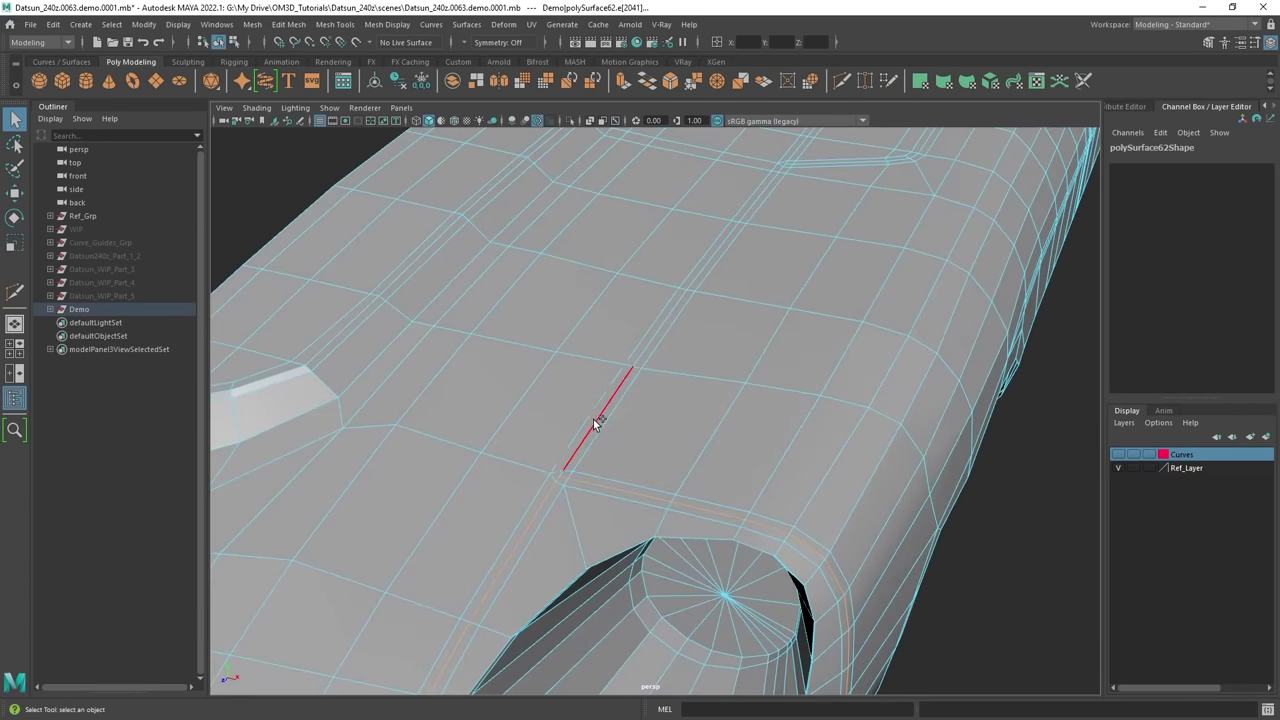
{"action": "double_click", "coordinate": [594, 419], "text": "shift"}
Add the middle edges along the front and inner side of the small hatch beside the hood to the selection.
{"action": "scroll", "coordinate": [594, 419], "scroll_direction": "down", "scroll_amount": 6}
{"action": "left_click_drag", "start_coordinate": [594, 419], "coordinate": [733, 440], "text": "alt"}
{"action": "scroll", "coordinate": [733, 440], "scroll_direction": "up", "scroll_amount": 6}
{"action": "scroll", "coordinate": [733, 440], "scroll_direction": "up", "scroll_amount": 3}
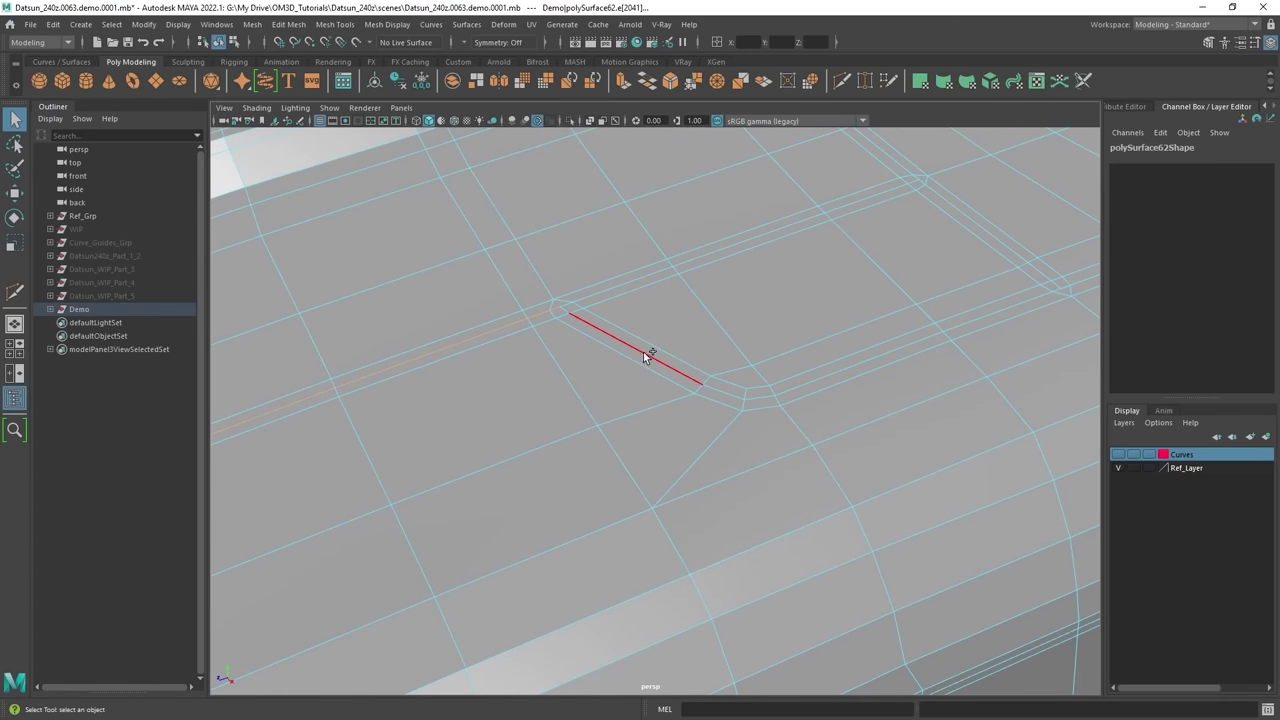
{"action": "double_click", "coordinate": [640, 349], "text": "shift"}
{"action": "double_click", "coordinate": [618, 283], "text": "shift"}
Extend the selection with the small hatch's rear seam edges and the seam running on toward the windshield pillar.
{"action": "scroll", "coordinate": [618, 283], "scroll_direction": "down", "scroll_amount": 4}
{"action": "left_click_drag", "start_coordinate": [886, 333], "coordinate": [808, 337], "text": "alt"}
{"action": "left_click", "coordinate": [811, 336], "text": "shift"}
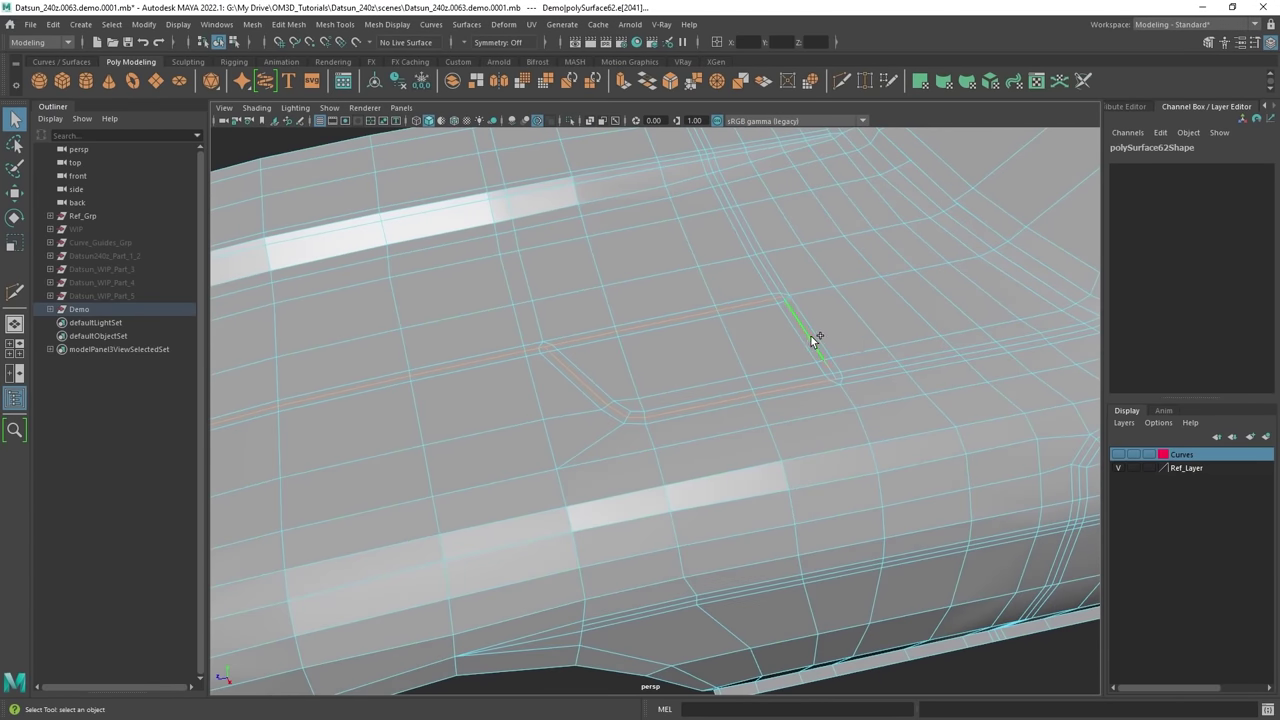
{"action": "double_click", "coordinate": [858, 371], "text": "shift"}
Examine the selected seam edges around the small hatch and at the rear of the hood for missing segments.
{"action": "scroll", "coordinate": [890, 374], "scroll_direction": "down", "scroll_amount": 5}
{"action": "left_click_drag", "start_coordinate": [924, 378], "coordinate": [706, 413], "text": "alt"}
{"action": "scroll", "coordinate": [740, 382], "scroll_direction": "up", "scroll_amount": 6}
{"action": "middle_click_drag", "start_coordinate": [768, 378], "coordinate": [701, 409], "text": "alt"}
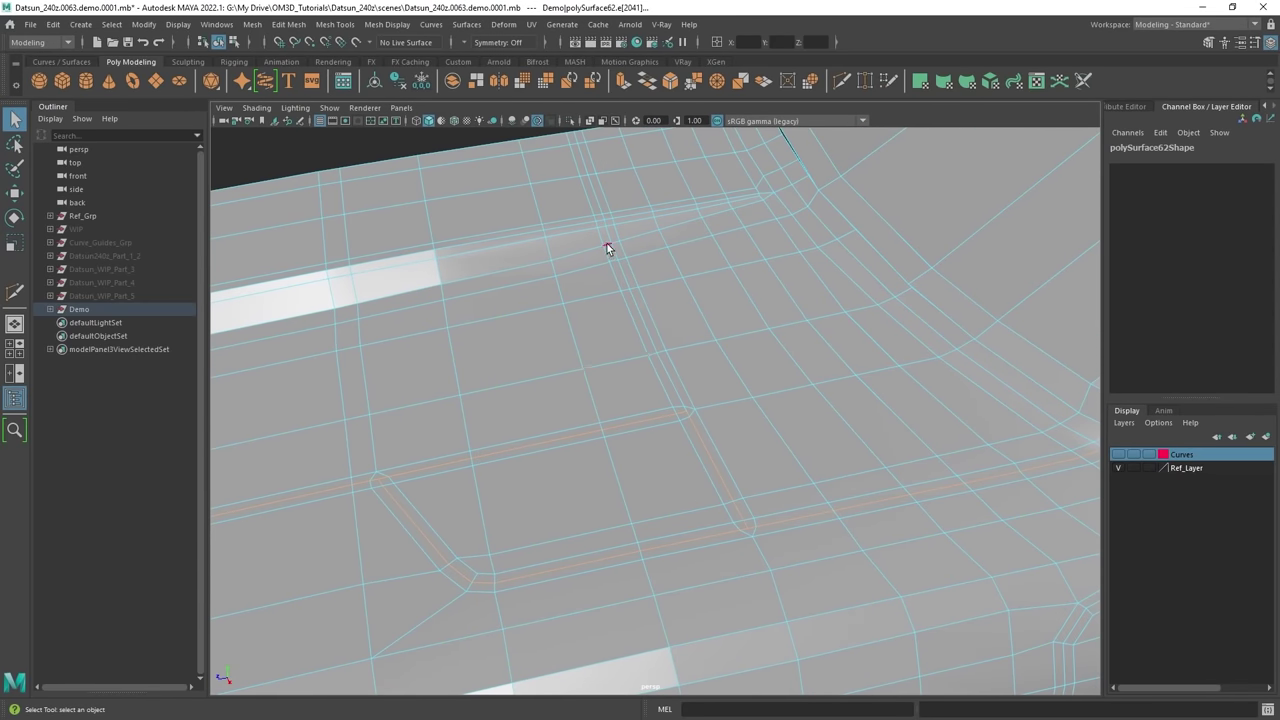
{"action": "scroll", "coordinate": [612, 262], "scroll_direction": "down", "scroll_amount": 5}
{"action": "left_click_drag", "start_coordinate": [628, 331], "coordinate": [609, 359], "text": "alt"}
{"action": "scroll", "coordinate": [609, 360], "scroll_direction": "up", "scroll_amount": 5}
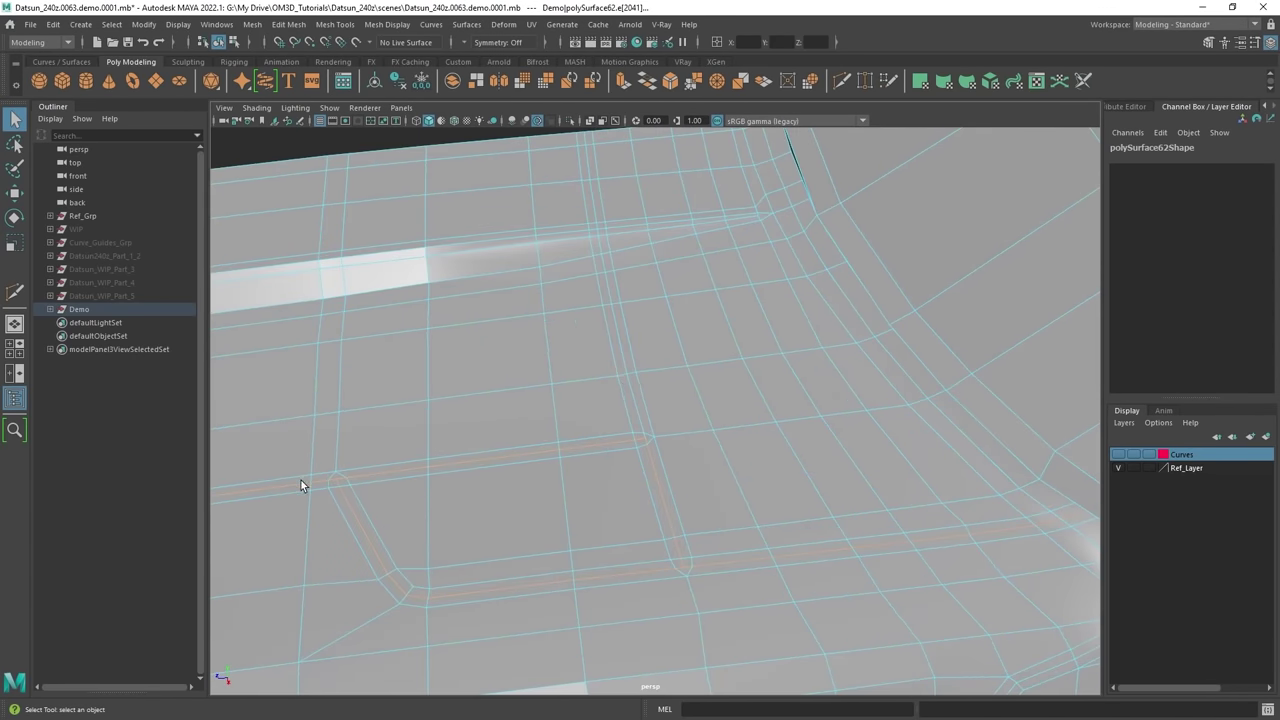
{"action": "left_click_drag", "start_coordinate": [434, 455], "coordinate": [684, 406], "text": "alt"}
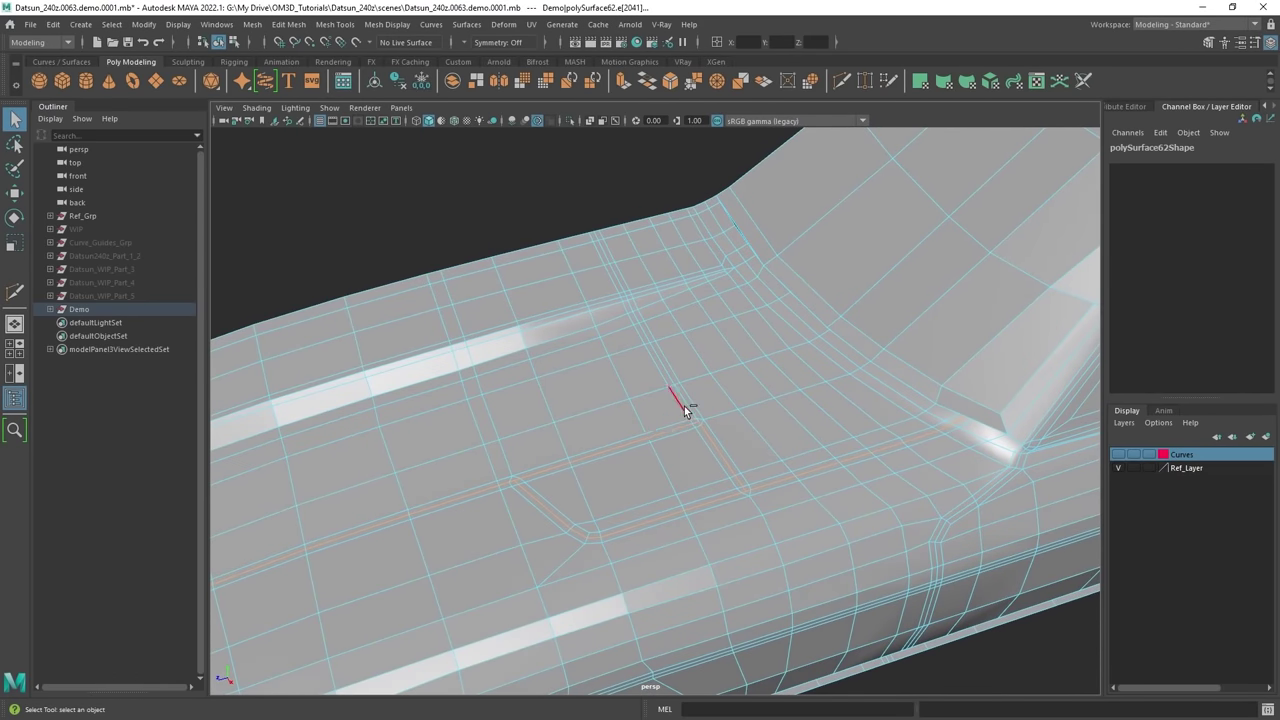
Add the middle edge loop of the door's front seam, up to the base of the windshield pillar, to the selection.
{"action": "scroll", "coordinate": [660, 380], "scroll_direction": "down", "scroll_amount": 4}
{"action": "scroll", "coordinate": [646, 440], "scroll_direction": "up", "scroll_amount": 8}
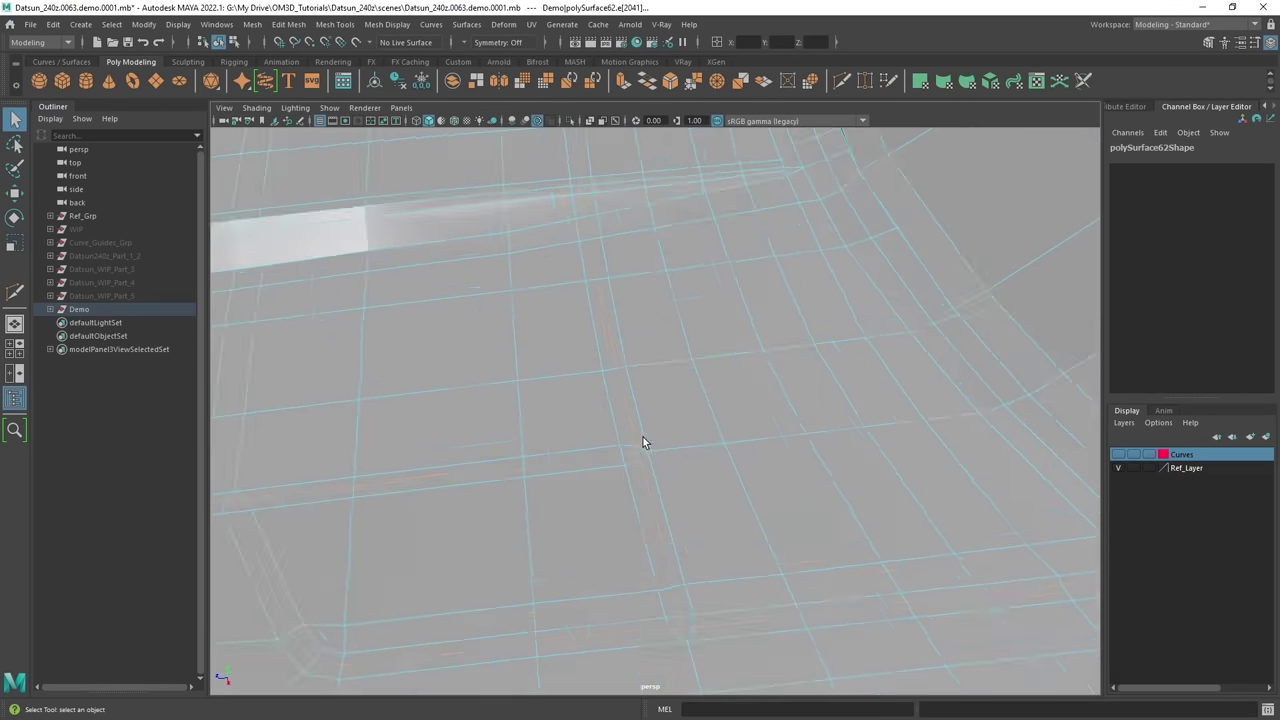
{"action": "scroll", "coordinate": [663, 443], "scroll_direction": "down", "scroll_amount": 4}
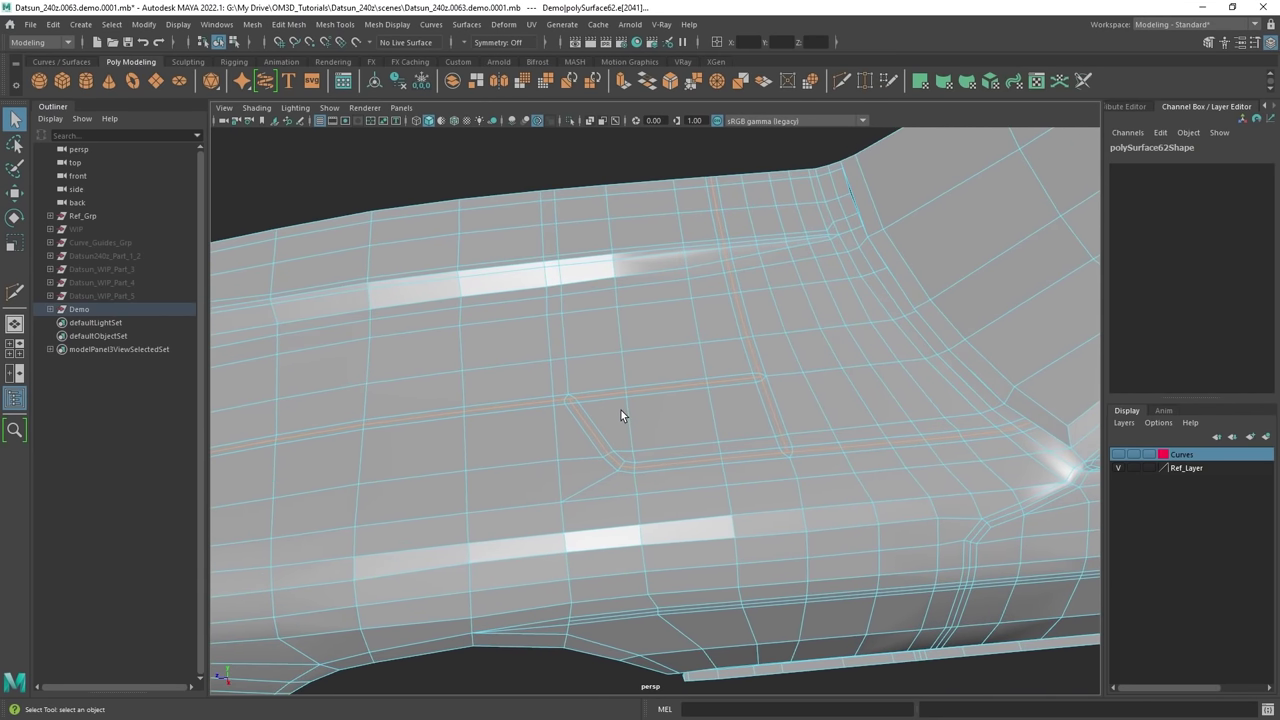
{"action": "middle_click_drag", "start_coordinate": [915, 444], "coordinate": [705, 443], "text": "alt"}
{"action": "left_click_drag", "start_coordinate": [708, 389], "coordinate": [683, 398], "text": "alt"}
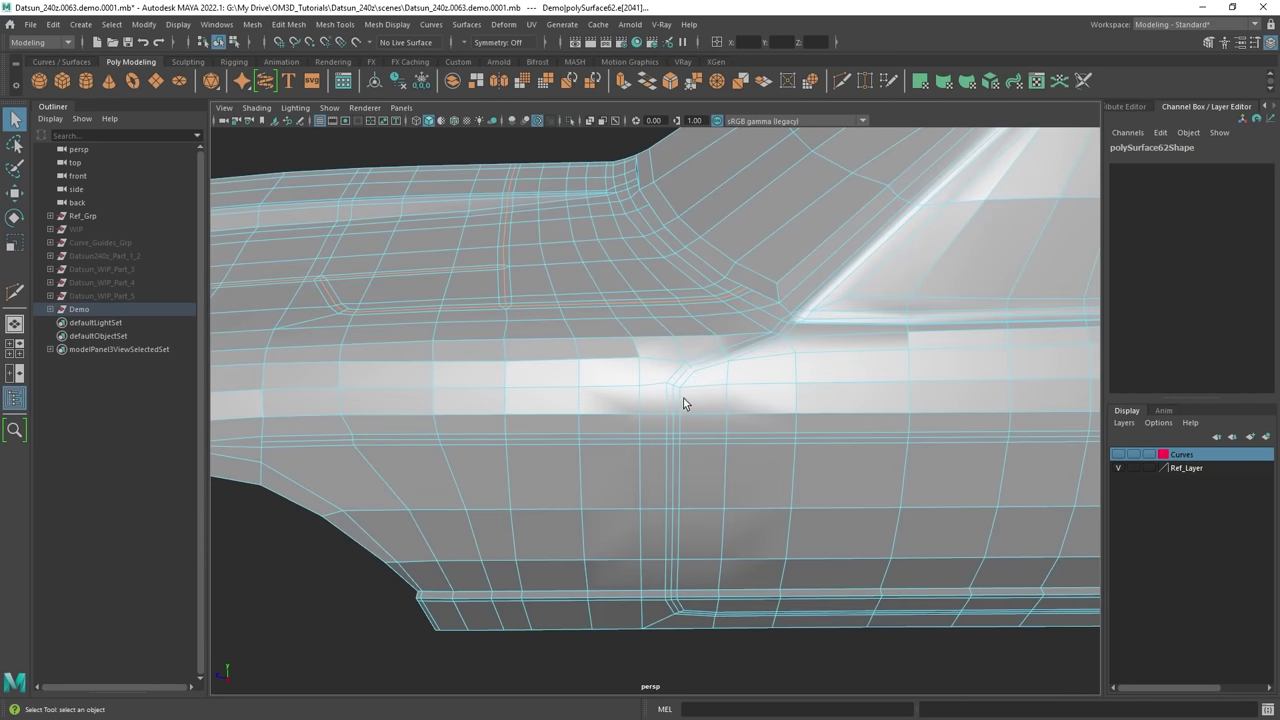
{"action": "middle_click_drag", "start_coordinate": [1012, 426], "coordinate": [628, 412], "text": "alt"}
{"action": "middle_click_drag", "start_coordinate": [662, 362], "coordinate": [756, 510], "text": "alt"}
{"action": "middle_click_drag", "start_coordinate": [400, 466], "coordinate": [557, 434], "text": "alt"}
{"action": "right_click_drag", "start_coordinate": [557, 434], "coordinate": [651, 436], "text": "alt"}
{"action": "left_click_drag", "start_coordinate": [651, 436], "coordinate": [710, 388], "text": "alt"}
{"action": "right_click_drag", "start_coordinate": [708, 398], "coordinate": [694, 391], "text": "alt"}
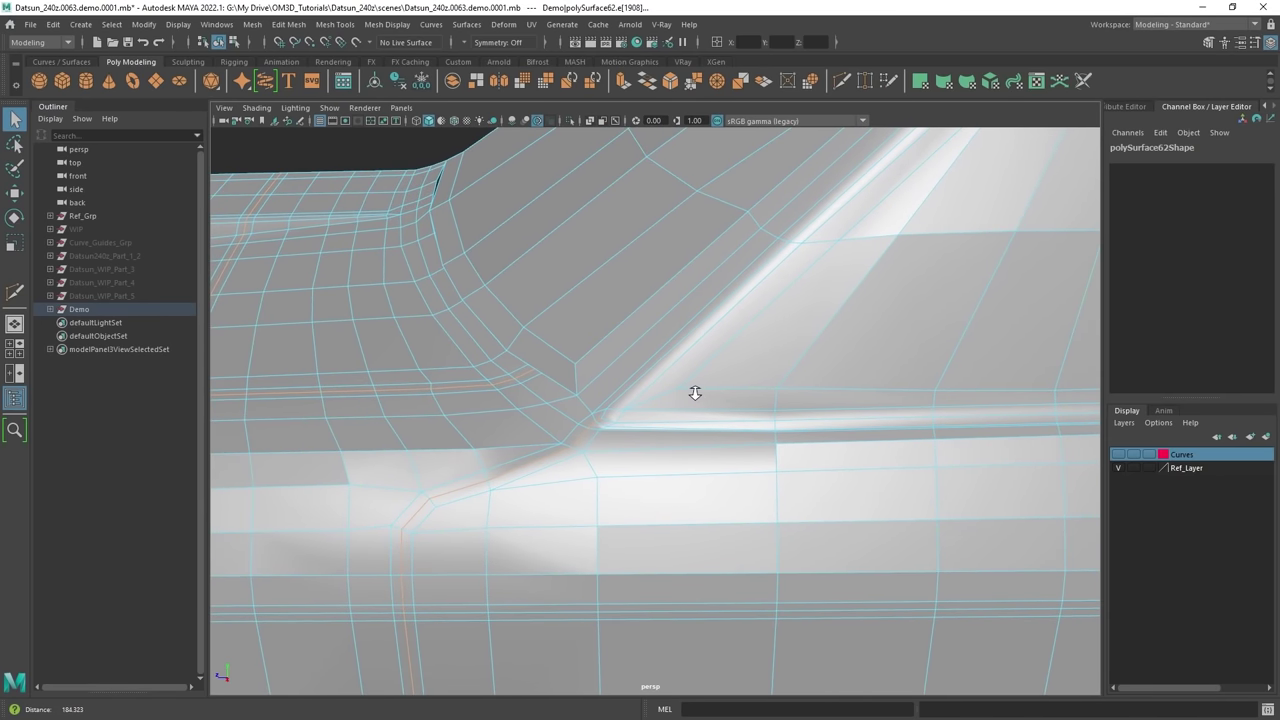
Extend the selection with the middle seam edges along the windshield pillar and below the side window.
{"action": "scroll", "coordinate": [620, 411], "scroll_direction": "up", "scroll_amount": 3}
{"action": "middle_click_drag", "start_coordinate": [620, 411], "coordinate": [689, 362], "text": "alt"}
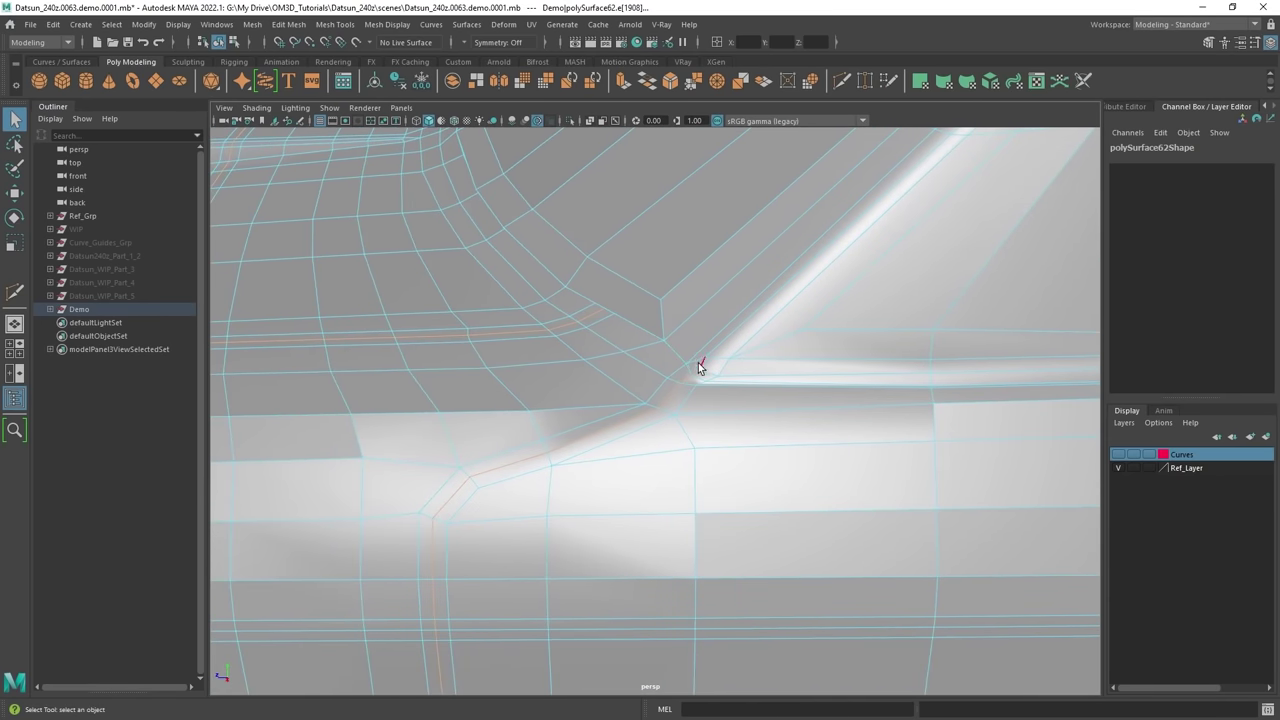
{"action": "middle_click_drag", "start_coordinate": [775, 347], "coordinate": [761, 353], "text": "alt"}
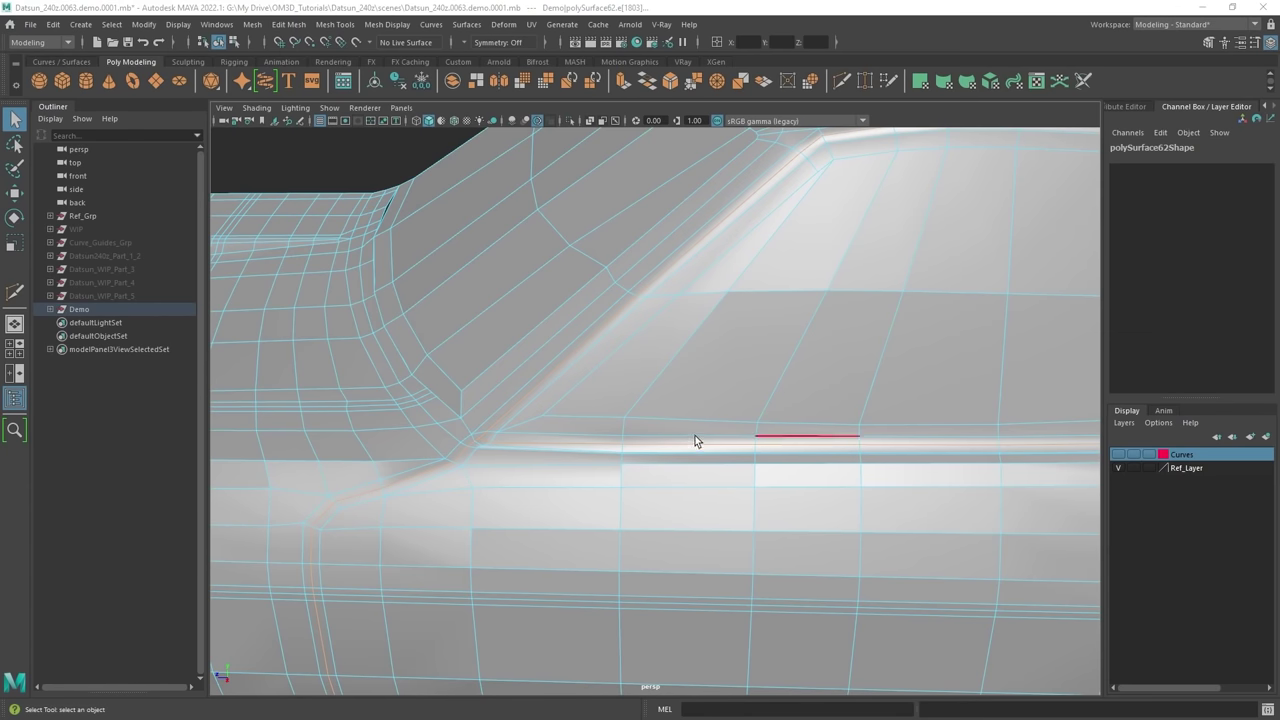
Examine the selected seam edges at the corners of the side window for missing segments.
{"action": "left_click_drag", "start_coordinate": [694, 440], "coordinate": [616, 422], "text": "alt"}
{"action": "middle_click_drag", "start_coordinate": [616, 422], "coordinate": [638, 436], "text": "alt"}
{"action": "left_click_drag", "start_coordinate": [638, 436], "coordinate": [745, 462], "text": "alt"}
{"action": "middle_click_drag", "start_coordinate": [745, 462], "coordinate": [703, 463], "text": "alt"}
{"action": "right_click_drag", "start_coordinate": [703, 463], "coordinate": [750, 425], "text": "alt"}
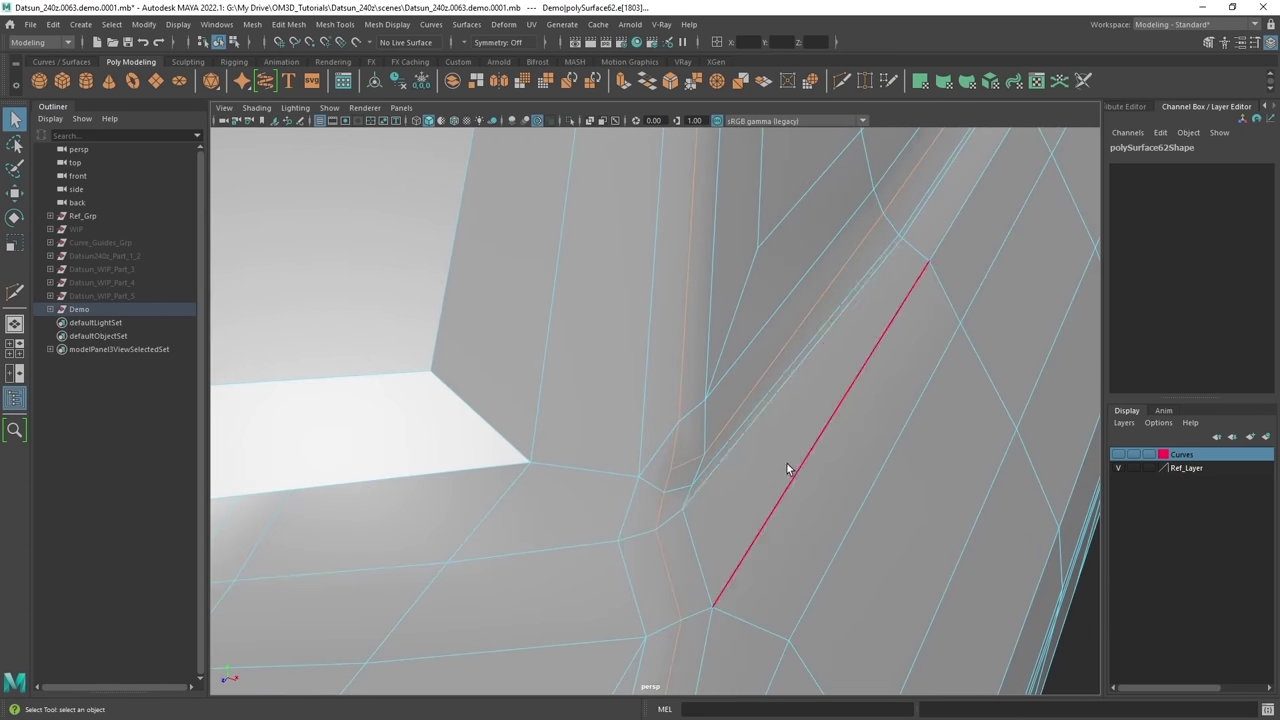
{"action": "scroll", "coordinate": [837, 374], "scroll_direction": "down", "scroll_amount": 6}
{"action": "left_click_drag", "start_coordinate": [837, 374], "coordinate": [523, 487], "text": "alt"}
{"action": "middle_click_drag", "start_coordinate": [523, 487], "coordinate": [672, 472], "text": "alt"}
{"action": "left_click_drag", "start_coordinate": [672, 472], "coordinate": [688, 478], "text": "alt"}
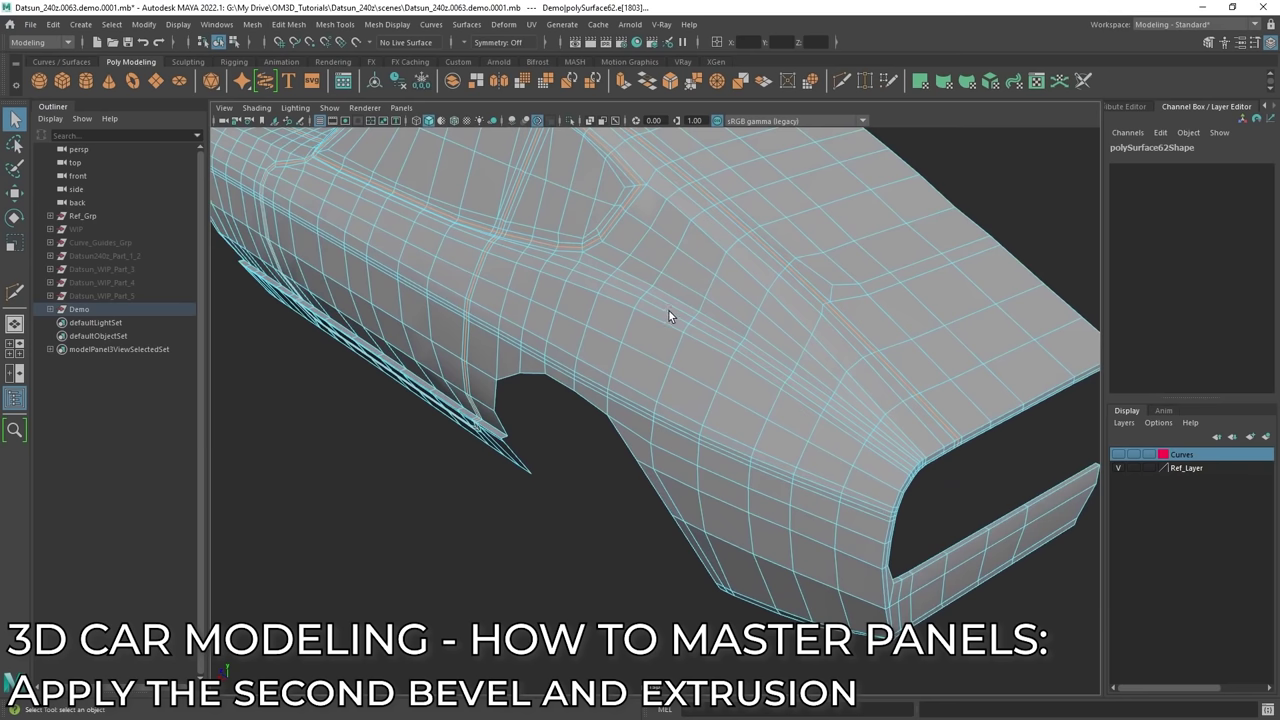
Examine the complete seam selection around the side windows, door, hood, small hatch and headlight surround.
{"action": "left_click_drag", "start_coordinate": [669, 311], "coordinate": [618, 334], "text": "alt"}
{"action": "middle_click_drag", "start_coordinate": [618, 334], "coordinate": [716, 325], "text": "alt"}
{"action": "scroll", "coordinate": [716, 325], "scroll_direction": "up", "scroll_amount": 3}
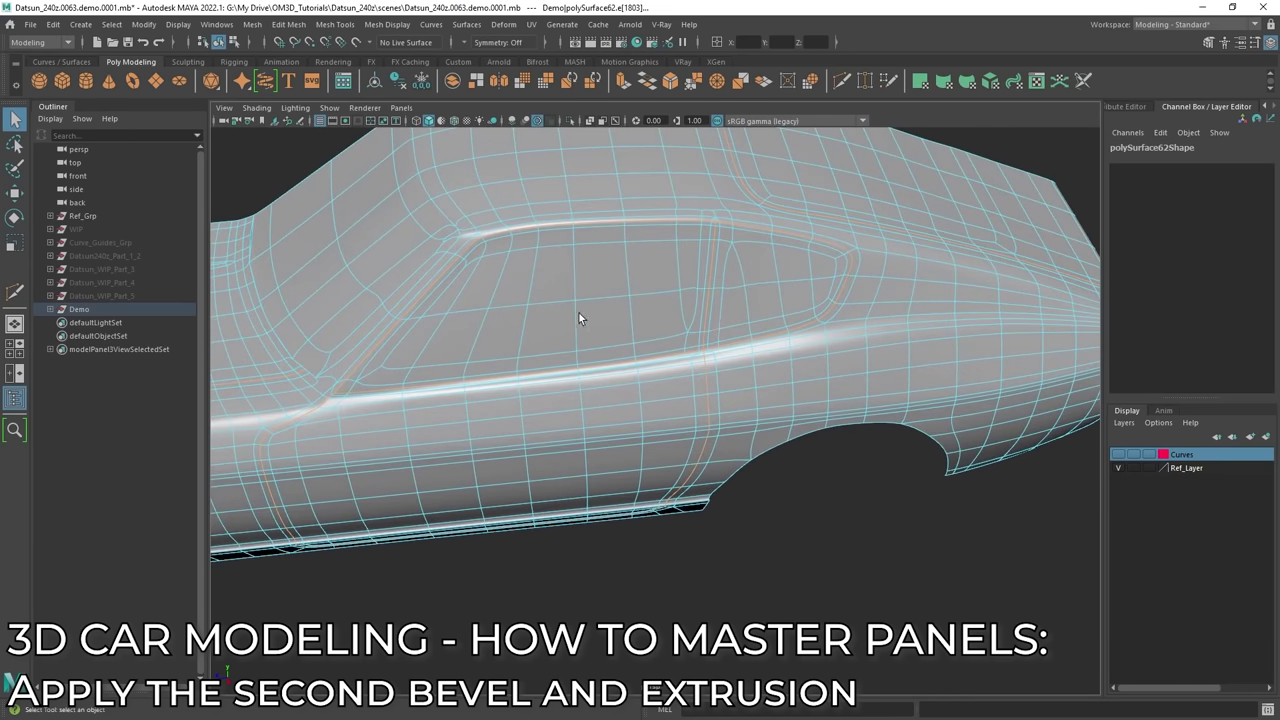
{"action": "middle_click_drag", "start_coordinate": [583, 317], "coordinate": [698, 326], "text": "alt"}
{"action": "scroll", "coordinate": [698, 326], "scroll_direction": "up", "scroll_amount": 2}
{"action": "scroll", "coordinate": [697, 325], "scroll_direction": "down", "scroll_amount": 5}
{"action": "left_click_drag", "start_coordinate": [687, 332], "coordinate": [828, 309], "text": "alt"}
{"action": "scroll", "coordinate": [738, 353], "scroll_direction": "up", "scroll_amount": 4}
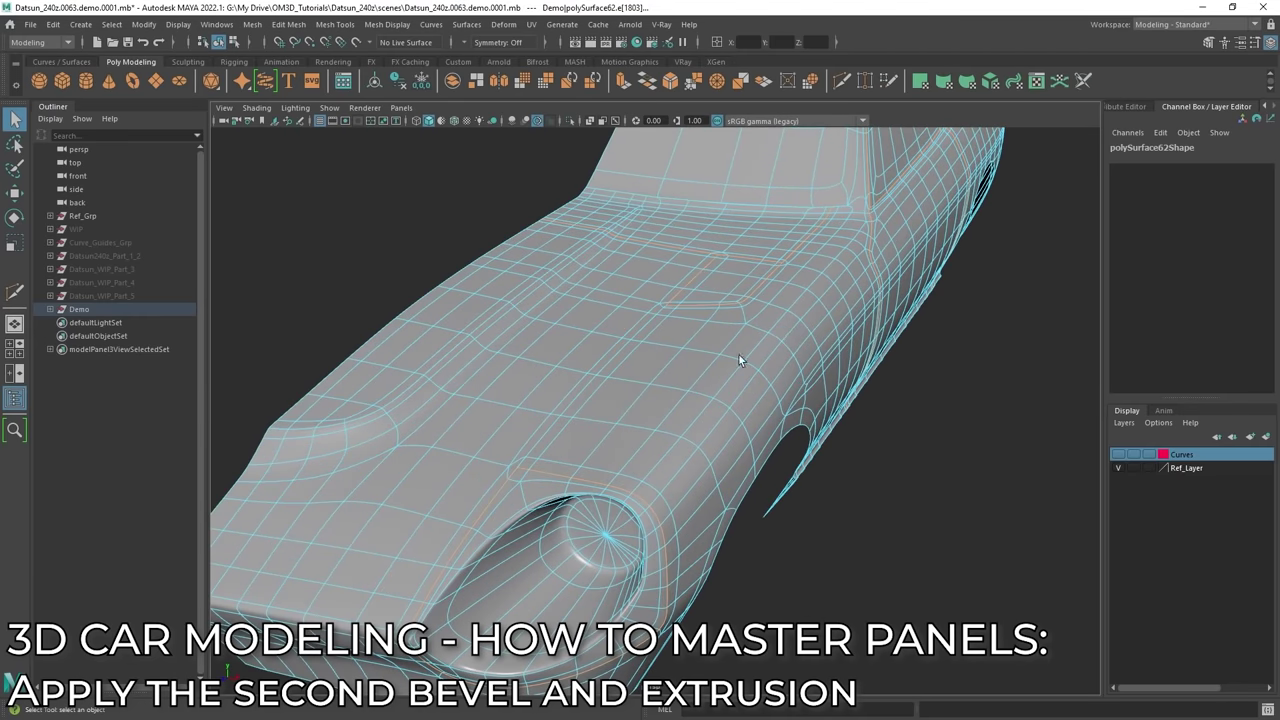
{"action": "left_click_drag", "start_coordinate": [668, 362], "coordinate": [711, 362], "text": "alt"}
{"action": "double_click", "coordinate": [647, 398], "text": "shift"}
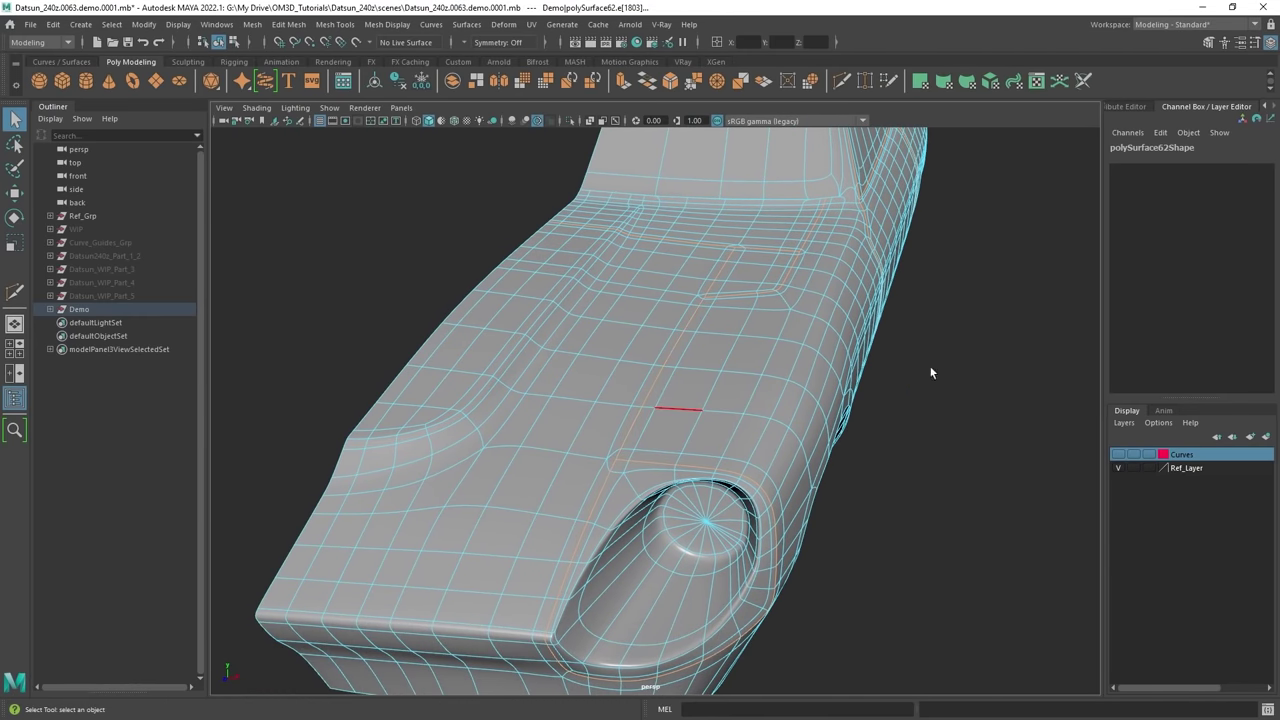
{"action": "left_click_drag", "start_coordinate": [899, 371], "coordinate": [727, 341], "text": "alt"}
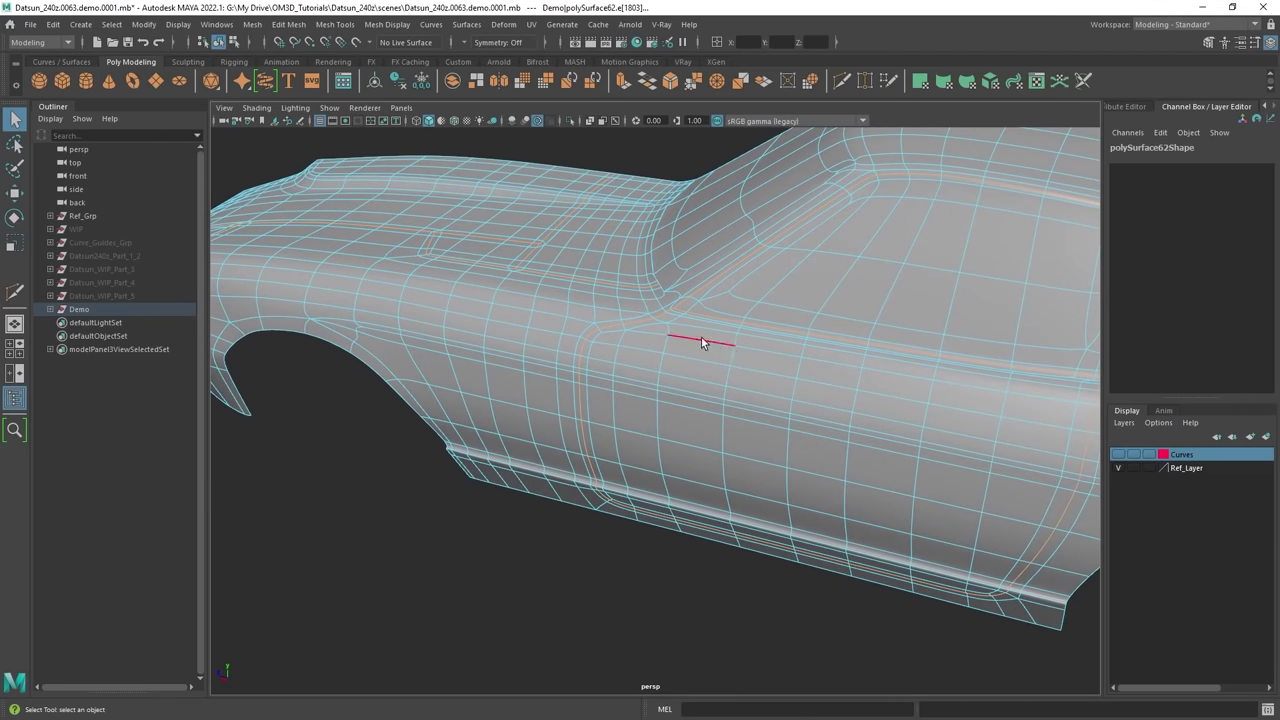
{"action": "scroll", "coordinate": [662, 337], "scroll_direction": "up", "scroll_amount": 3}
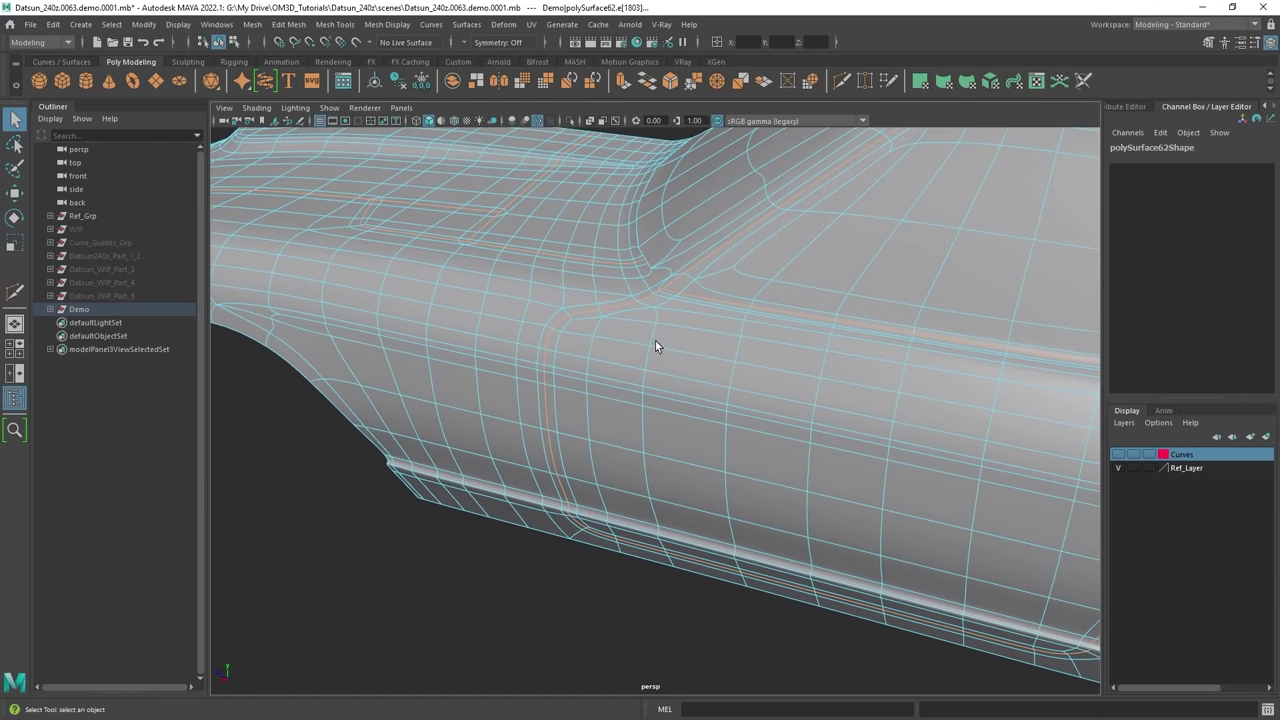
{"action": "middle_click_drag", "start_coordinate": [662, 340], "coordinate": [624, 339], "text": "alt"}
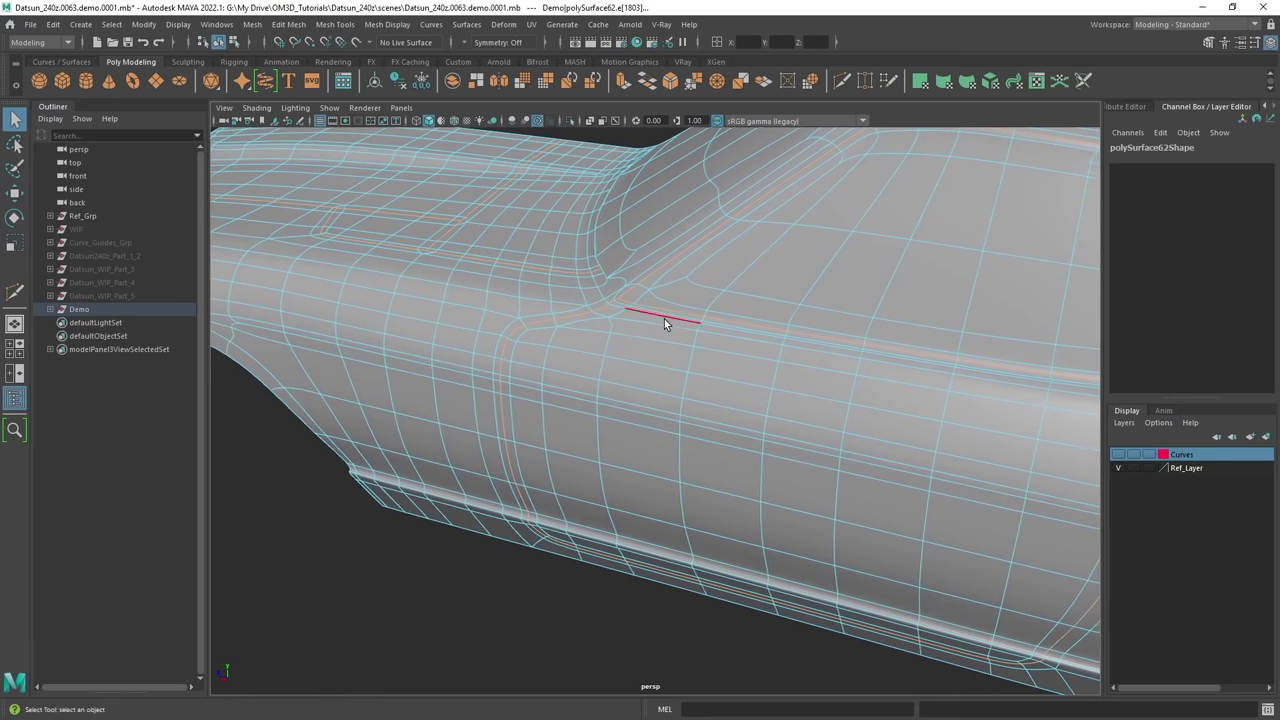
Bevel the selected seam edges with Offset As Fraction off, an offset of 0.18 and 2 segments.
{"action": "key", "text": "1"}
{"action": "right_click_drag", "start_coordinate": [582, 287], "coordinate": [642, 285], "text": "shift"}
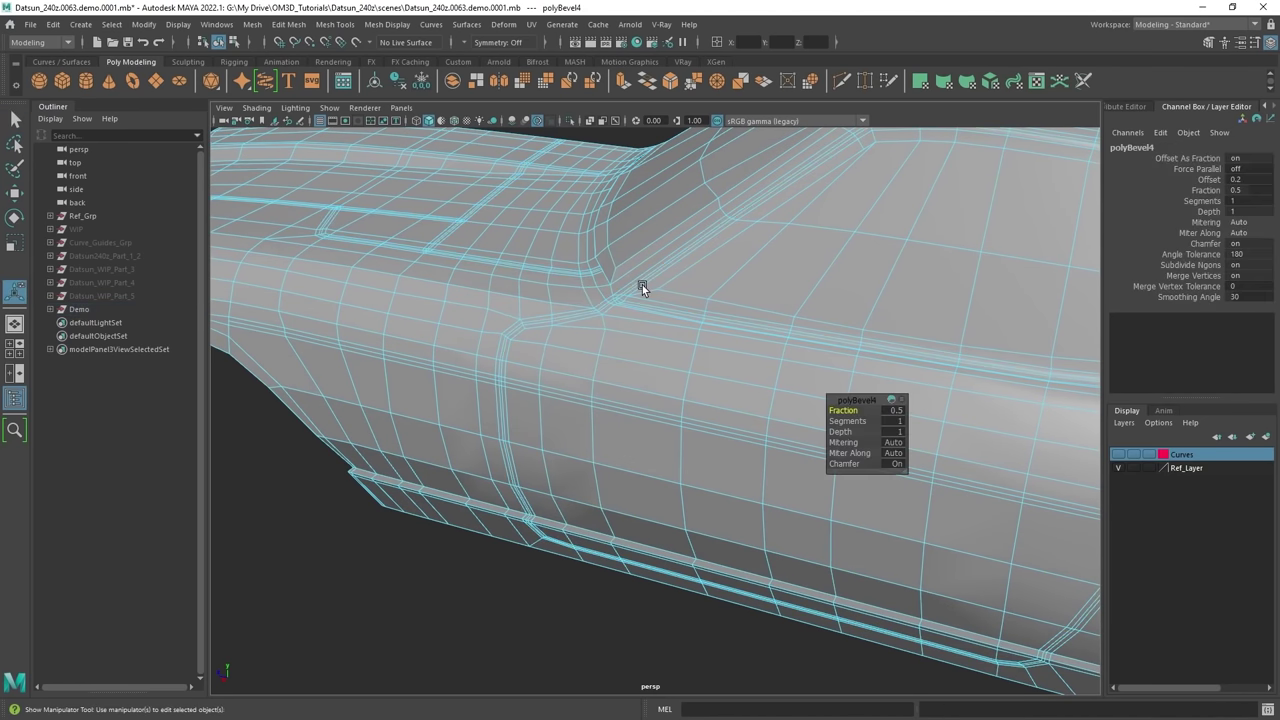
{"action": "left_click_drag", "start_coordinate": [602, 303], "coordinate": [630, 299], "text": "alt"}
{"action": "right_click_drag", "start_coordinate": [630, 297], "coordinate": [700, 277]}
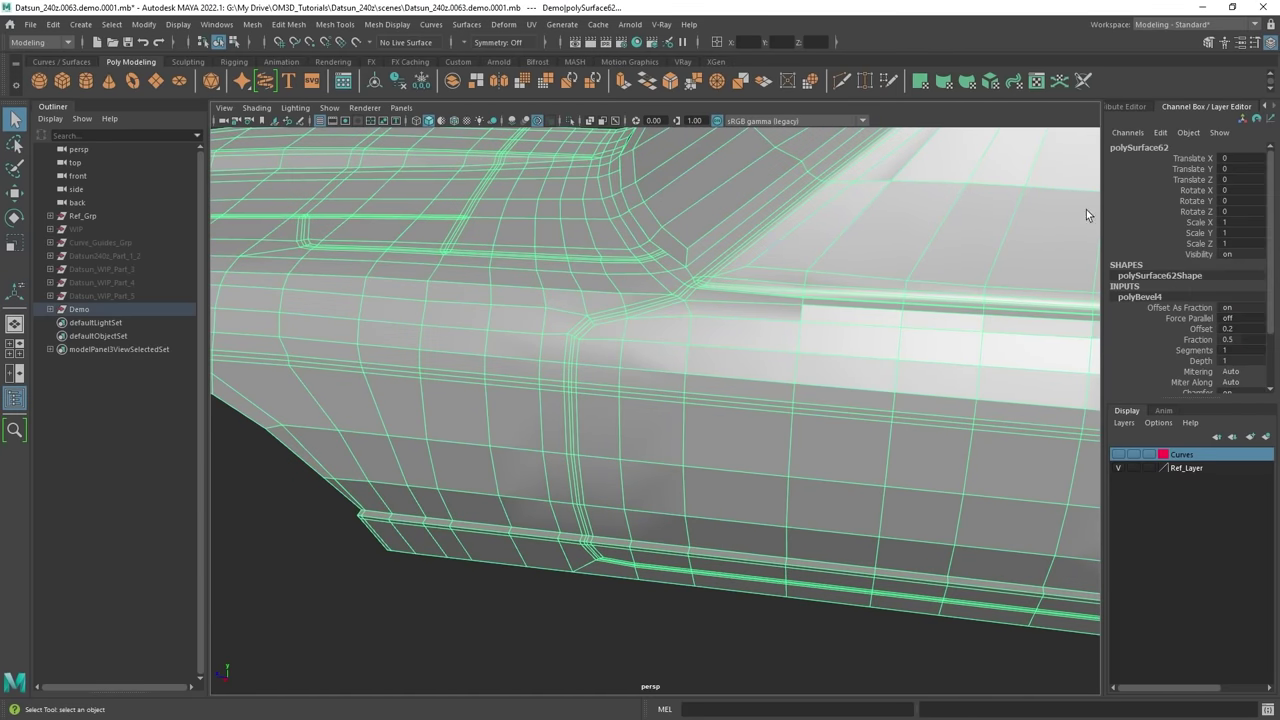
{"action": "left_click", "coordinate": [1247, 310]}
{"action": "key", "text": "Tab"}
{"action": "right_click_drag", "start_coordinate": [566, 298], "coordinate": [586, 414], "text": "alt"}
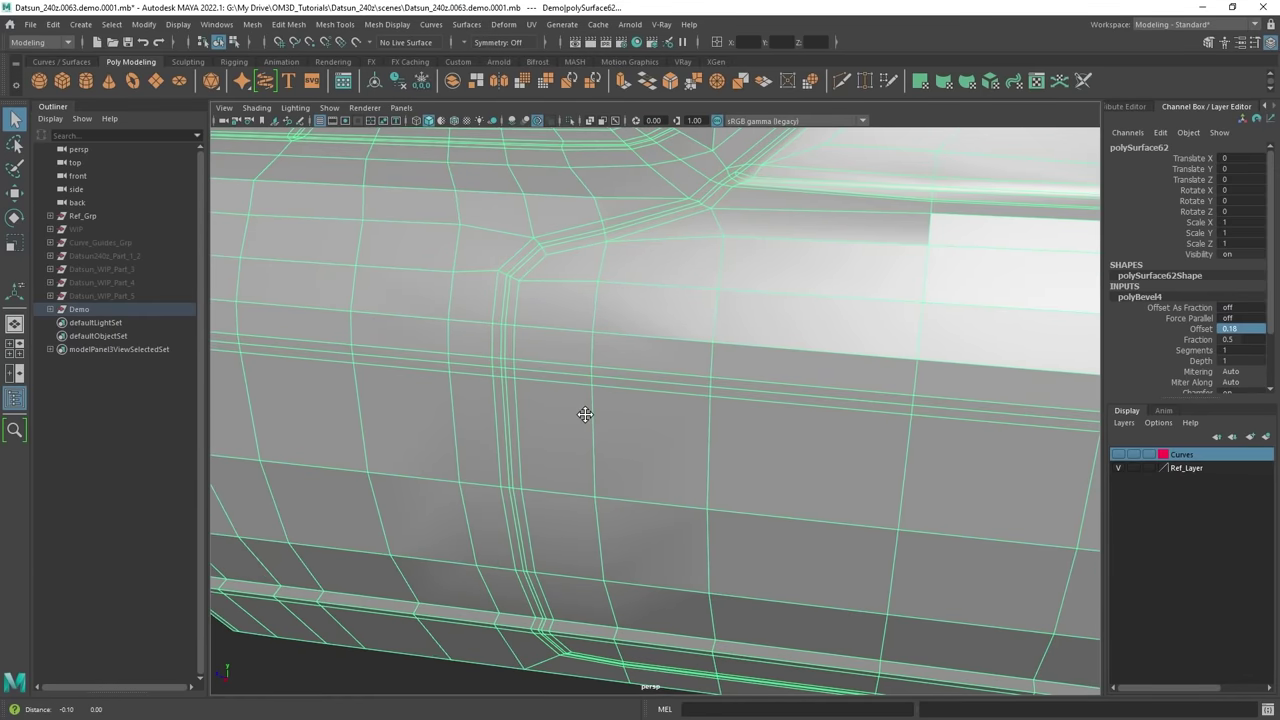
{"action": "middle_click_drag", "start_coordinate": [586, 414], "coordinate": [657, 468], "text": "alt"}
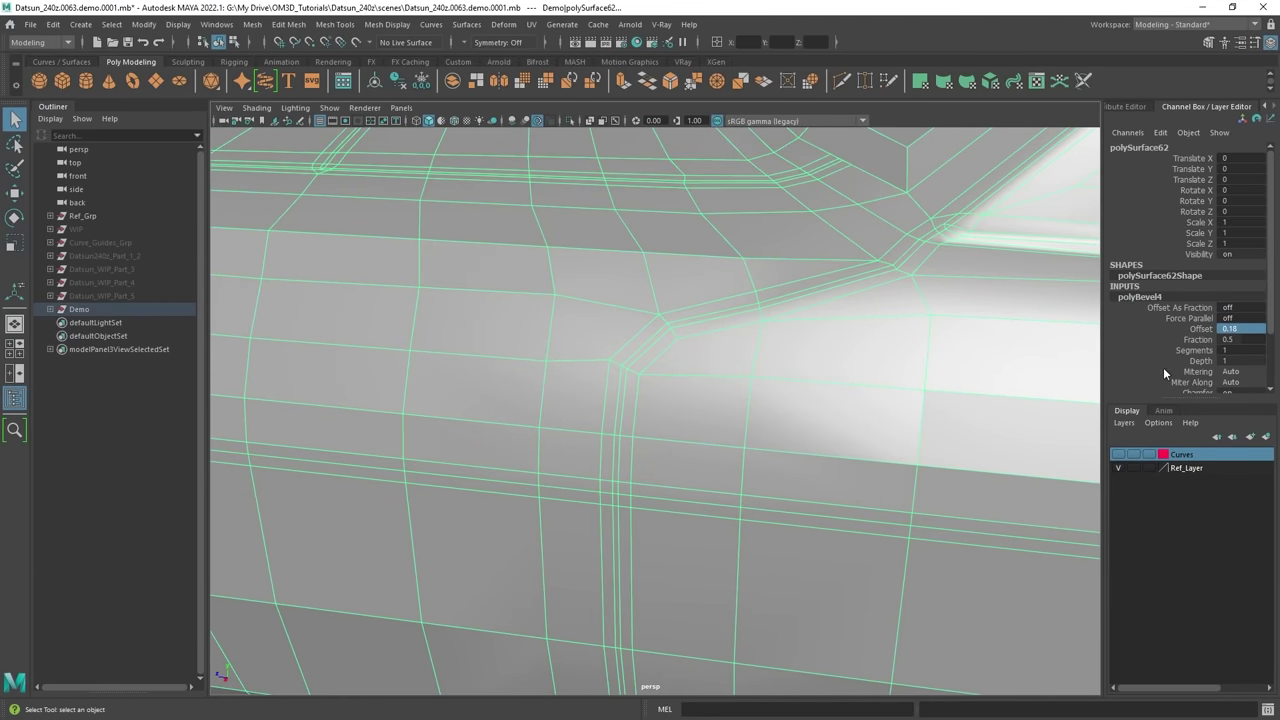
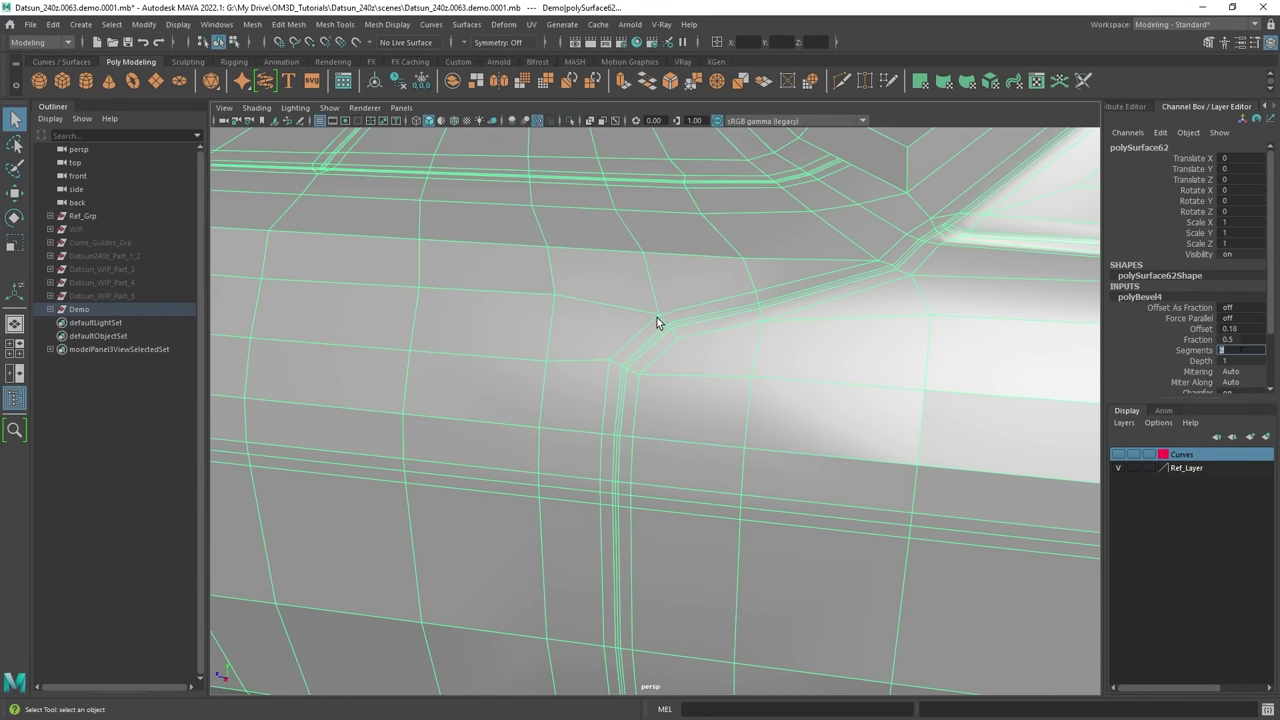
In edge mode, select the bevel's middle edge loop along the hood's side seam and across the small hatch's front.
{"action": "scroll", "coordinate": [657, 323], "scroll_direction": "down", "scroll_amount": 4}
{"action": "left_click_drag", "start_coordinate": [657, 323], "coordinate": [909, 371], "text": "alt"}
{"action": "scroll", "coordinate": [909, 371], "scroll_direction": "up", "scroll_amount": 4}
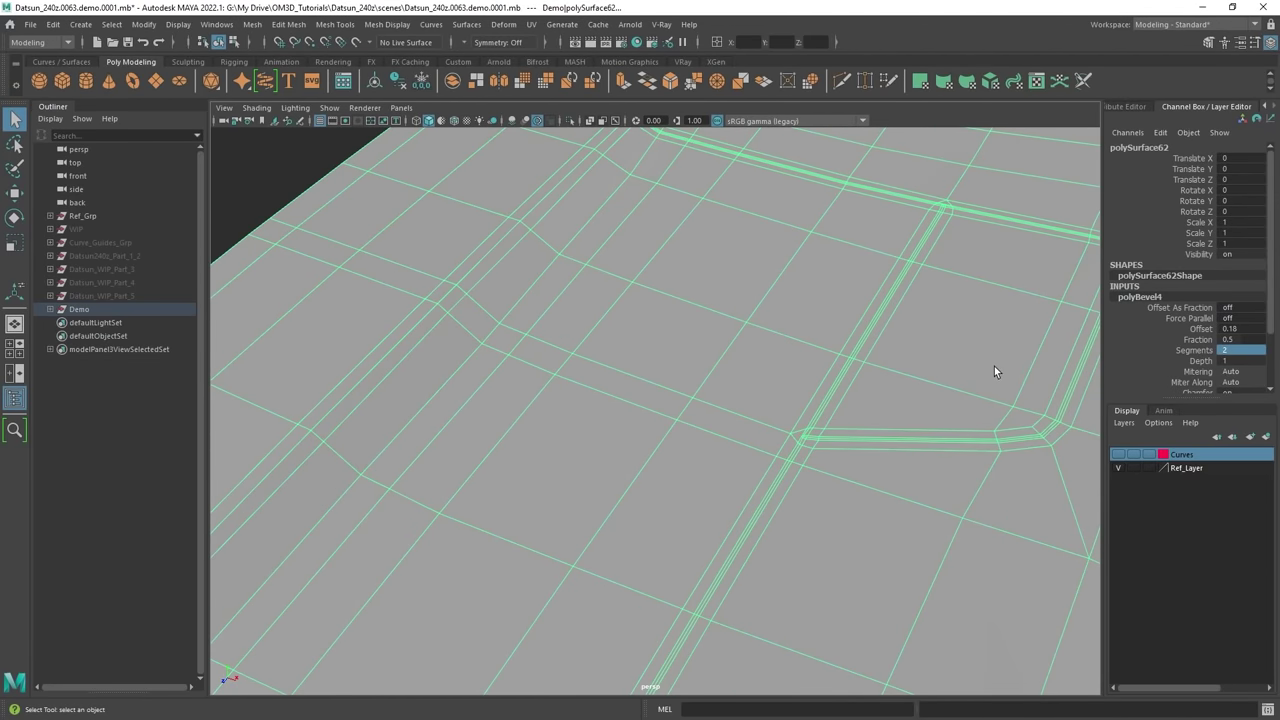
{"action": "middle_click_drag", "start_coordinate": [994, 371], "coordinate": [883, 342], "text": "alt"}
{"action": "scroll", "coordinate": [883, 342], "scroll_direction": "up", "scroll_amount": 3}
{"action": "scroll", "coordinate": [884, 342], "scroll_direction": "up", "scroll_amount": 3}
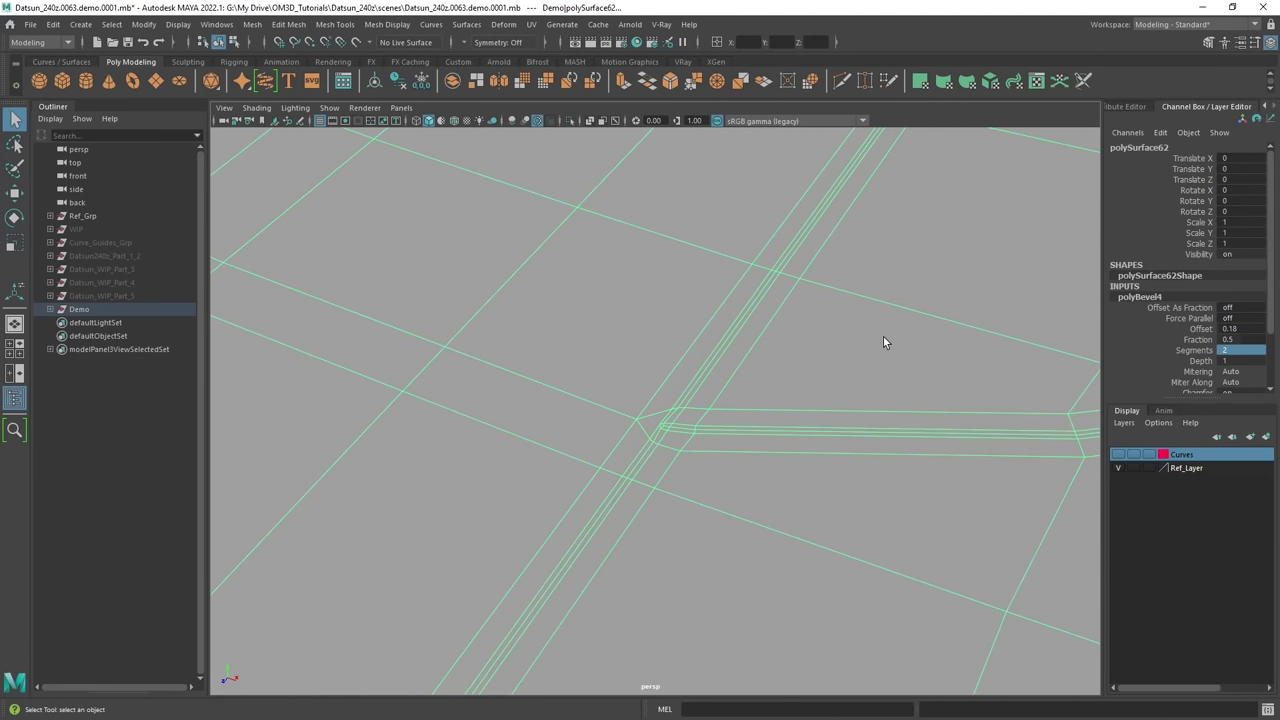
{"action": "right_click", "coordinate": [747, 328]}
{"action": "scroll", "coordinate": [701, 455], "scroll_direction": "up", "scroll_amount": 3}
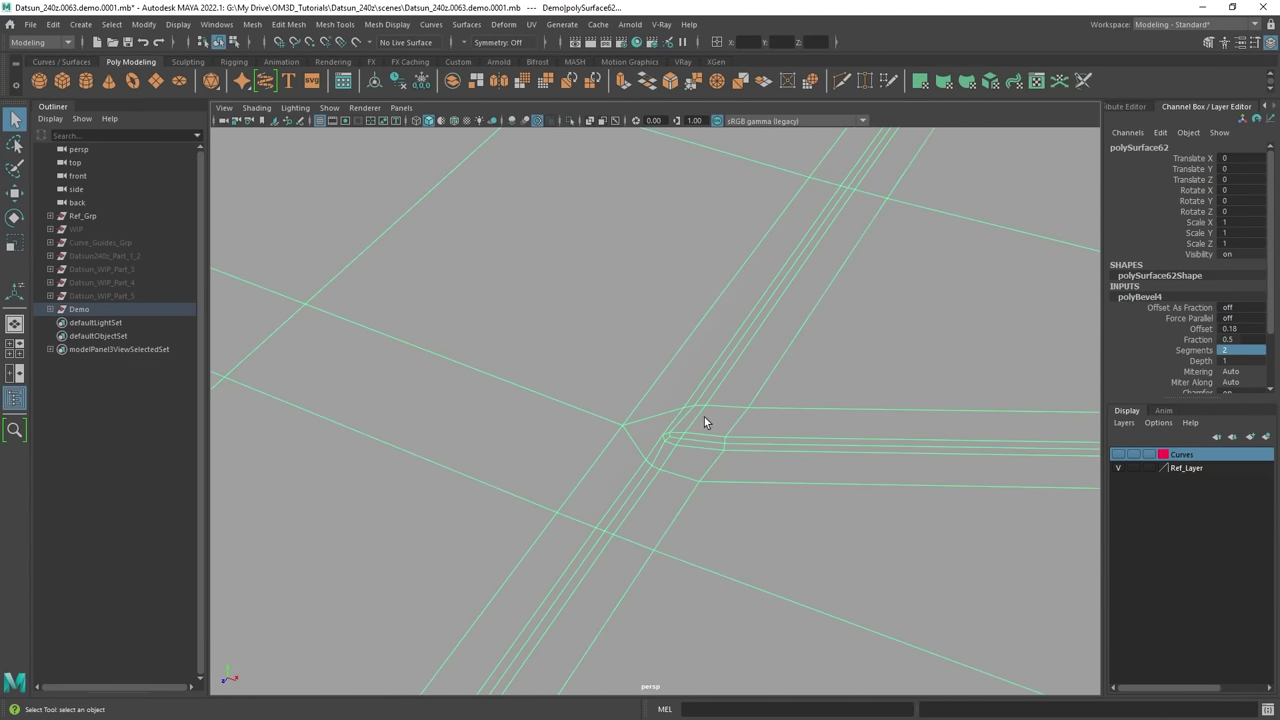
{"action": "right_click_drag", "start_coordinate": [728, 302], "coordinate": [728, 264]}
{"action": "double_click", "coordinate": [685, 410]}
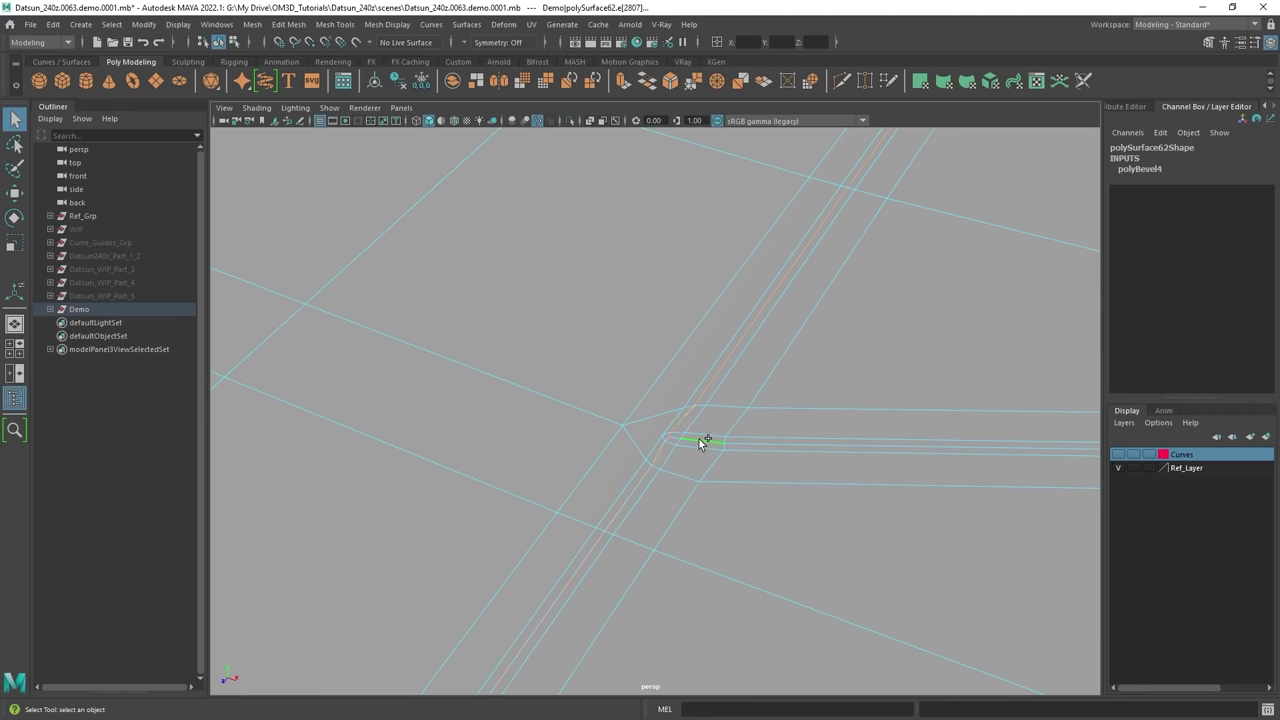
{"action": "left_click", "coordinate": [700, 444], "text": "shift"}
Add the bevel's middle edges at the small hatch's front corner and around the headlight surround to the selection.
{"action": "scroll", "coordinate": [700, 445], "scroll_direction": "down", "scroll_amount": 6}
{"action": "middle_click_drag", "start_coordinate": [786, 503], "coordinate": [780, 417], "text": "alt"}
{"action": "scroll", "coordinate": [780, 417], "scroll_direction": "up", "scroll_amount": 3}
{"action": "scroll", "coordinate": [721, 428], "scroll_direction": "up", "scroll_amount": 4}
{"action": "scroll", "coordinate": [690, 425], "scroll_direction": "down", "scroll_amount": 4}
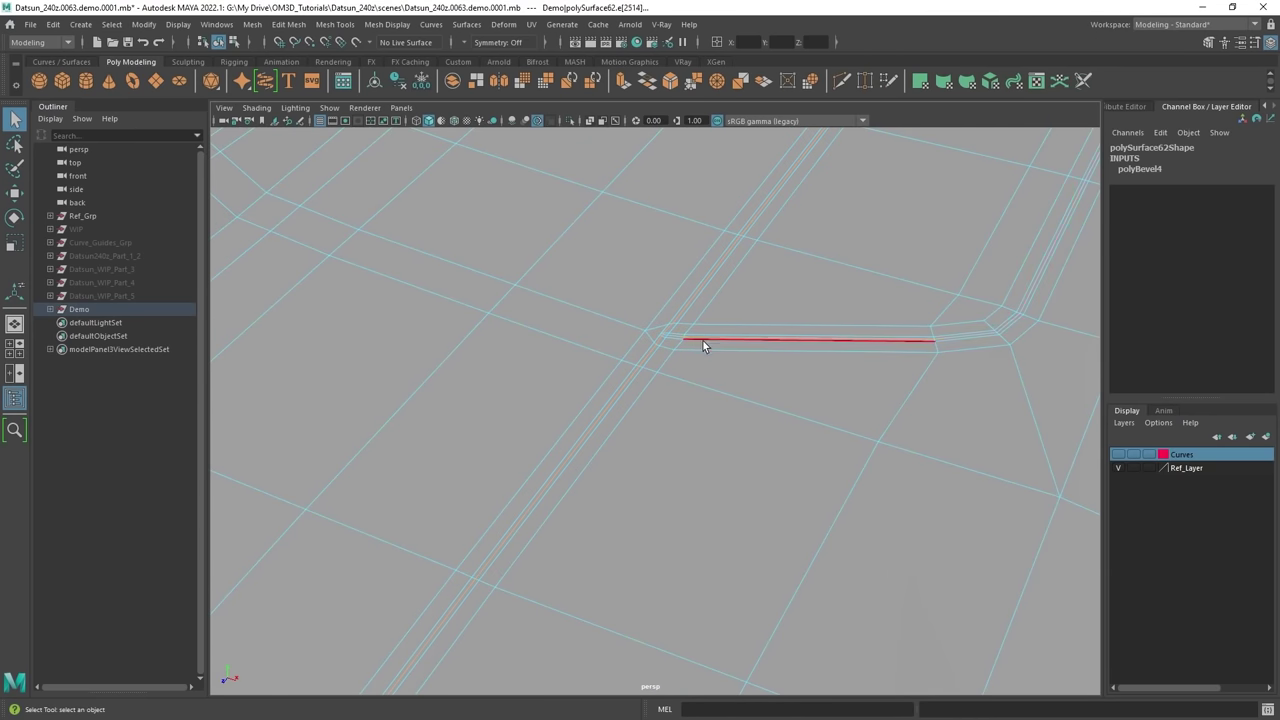
{"action": "scroll", "coordinate": [703, 346], "scroll_direction": "down", "scroll_amount": 7}
{"action": "left_click_drag", "start_coordinate": [703, 346], "coordinate": [746, 354], "text": "alt"}
{"action": "scroll", "coordinate": [706, 355], "scroll_direction": "up", "scroll_amount": 8}
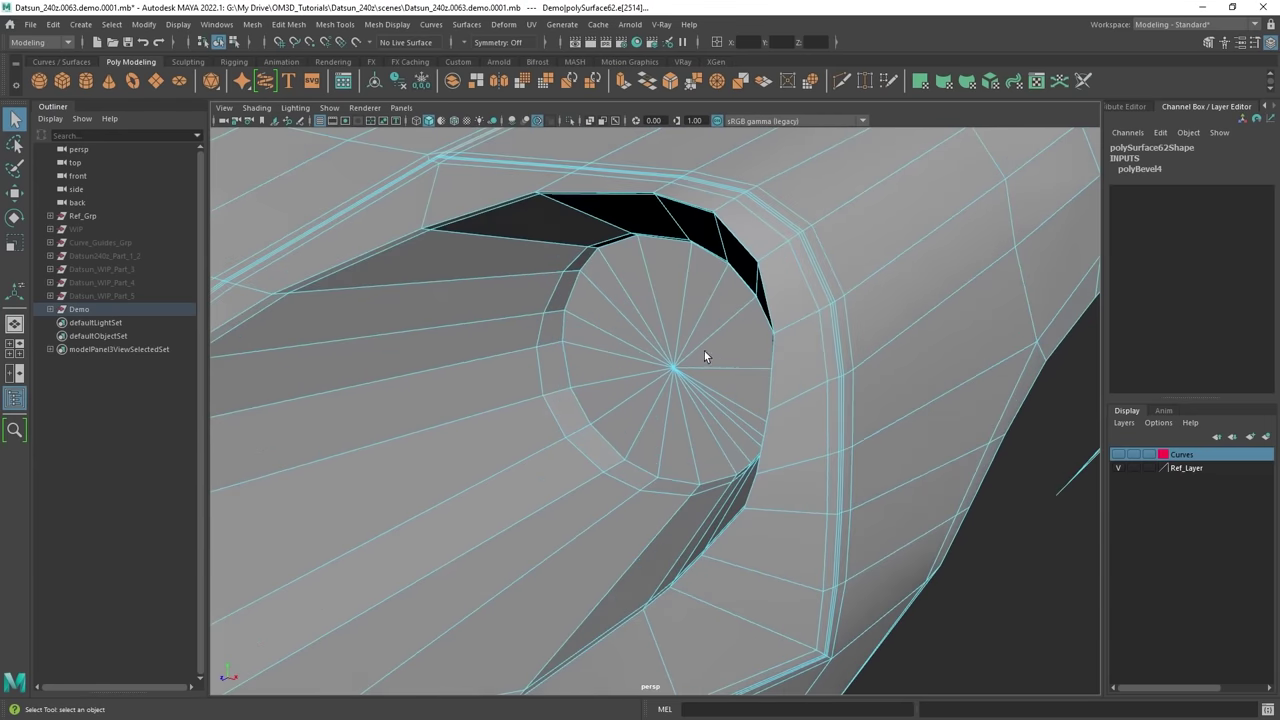
{"action": "scroll", "coordinate": [704, 356], "scroll_direction": "up", "scroll_amount": 2}
{"action": "middle_click_drag", "start_coordinate": [708, 356], "coordinate": [742, 362], "text": "alt"}
{"action": "left_click", "coordinate": [646, 396], "text": "shift"}
Complete the selection with the bevel's middle edge loops of the remaining body and door seams.
{"action": "scroll", "coordinate": [646, 396], "scroll_direction": "down", "scroll_amount": 7}
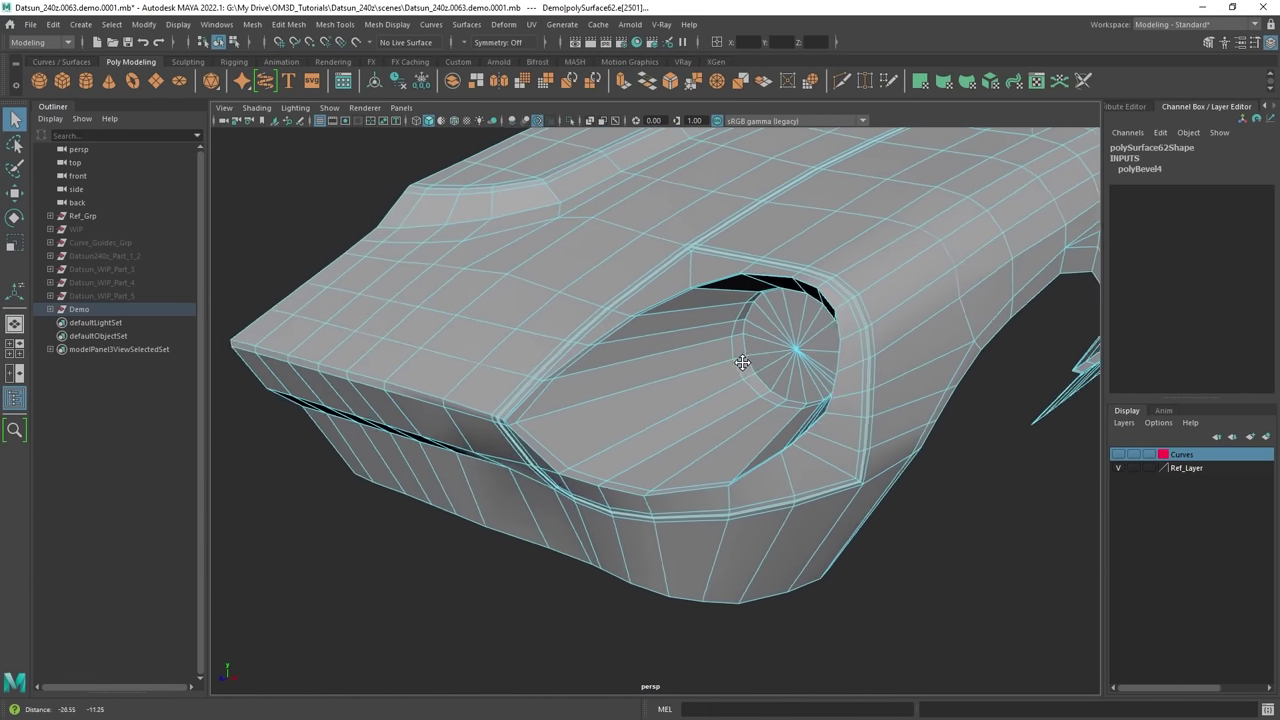
{"action": "scroll", "coordinate": [738, 362], "scroll_direction": "up", "scroll_amount": 3}
{"action": "left_click_drag", "start_coordinate": [590, 360], "coordinate": [682, 351], "text": "alt"}
{"action": "left_click_drag", "start_coordinate": [850, 346], "coordinate": [727, 426], "text": "alt"}
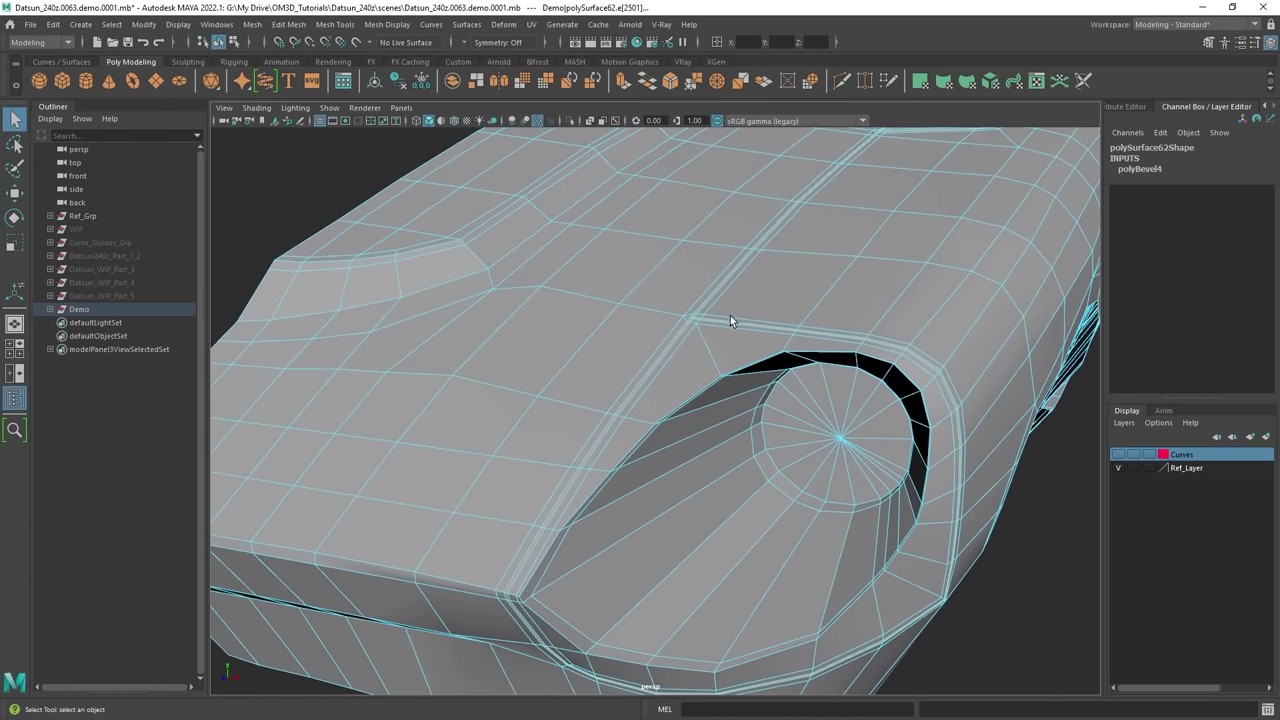
{"action": "right_click_drag", "start_coordinate": [730, 321], "coordinate": [738, 321], "text": "alt"}
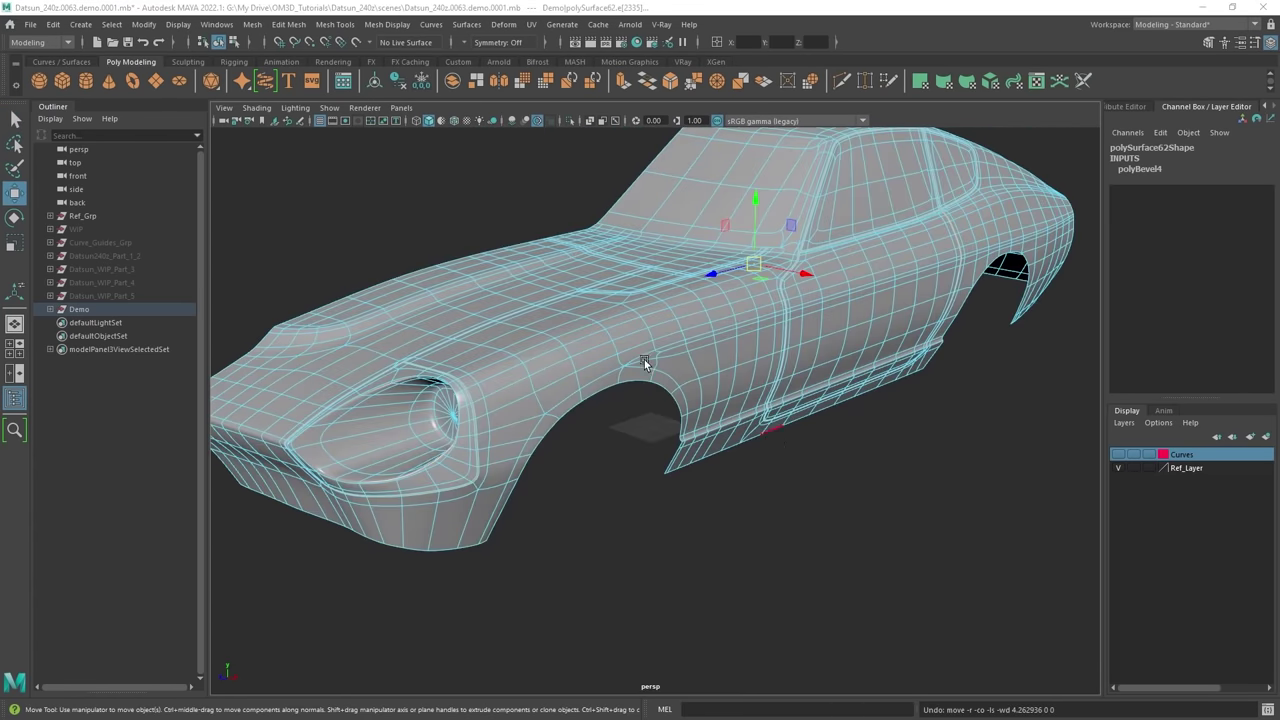
Try moving the selected middle seam edges away from the body surface and undo the move.
{"action": "left_click_drag", "start_coordinate": [644, 359], "coordinate": [944, 493], "text": "alt"}
{"action": "middle_click_drag", "start_coordinate": [859, 455], "coordinate": [925, 467], "text": "alt"}
{"action": "left_click_drag", "start_coordinate": [925, 467], "coordinate": [990, 448], "text": "alt"}
{"action": "scroll", "coordinate": [780, 455], "scroll_direction": "up", "scroll_amount": 3}
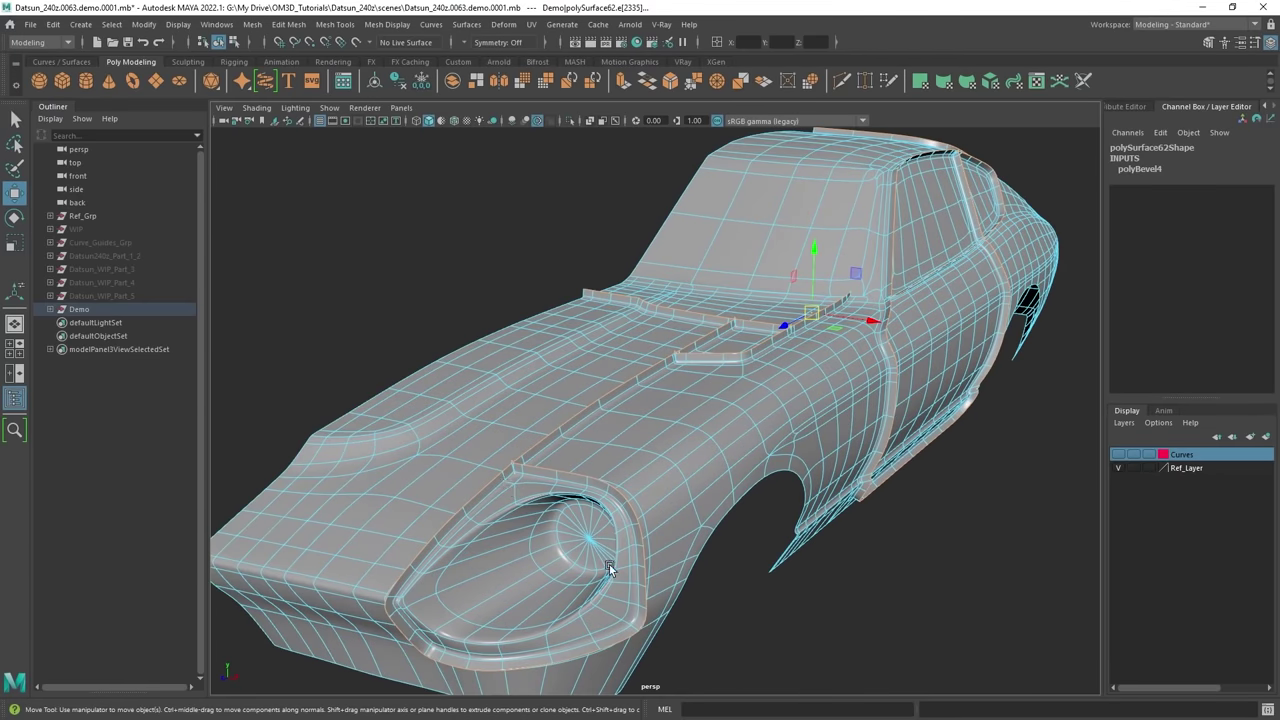
{"action": "left_click_drag", "start_coordinate": [609, 568], "coordinate": [818, 321], "text": "alt"}
{"action": "key", "text": "ctrl+z"}
{"action": "key", "text": "q"}
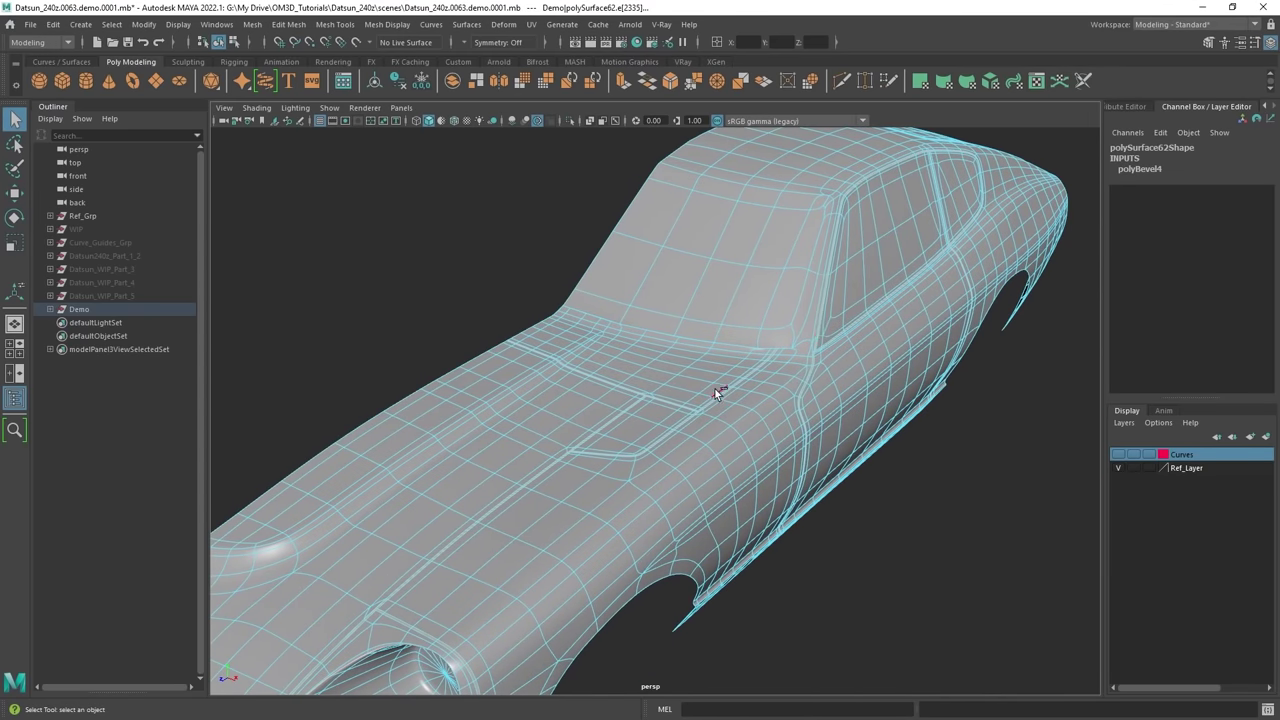
Convert the middle seam edge selection to the adjoining faces.
{"action": "scroll", "coordinate": [716, 392], "scroll_direction": "up", "scroll_amount": 6}
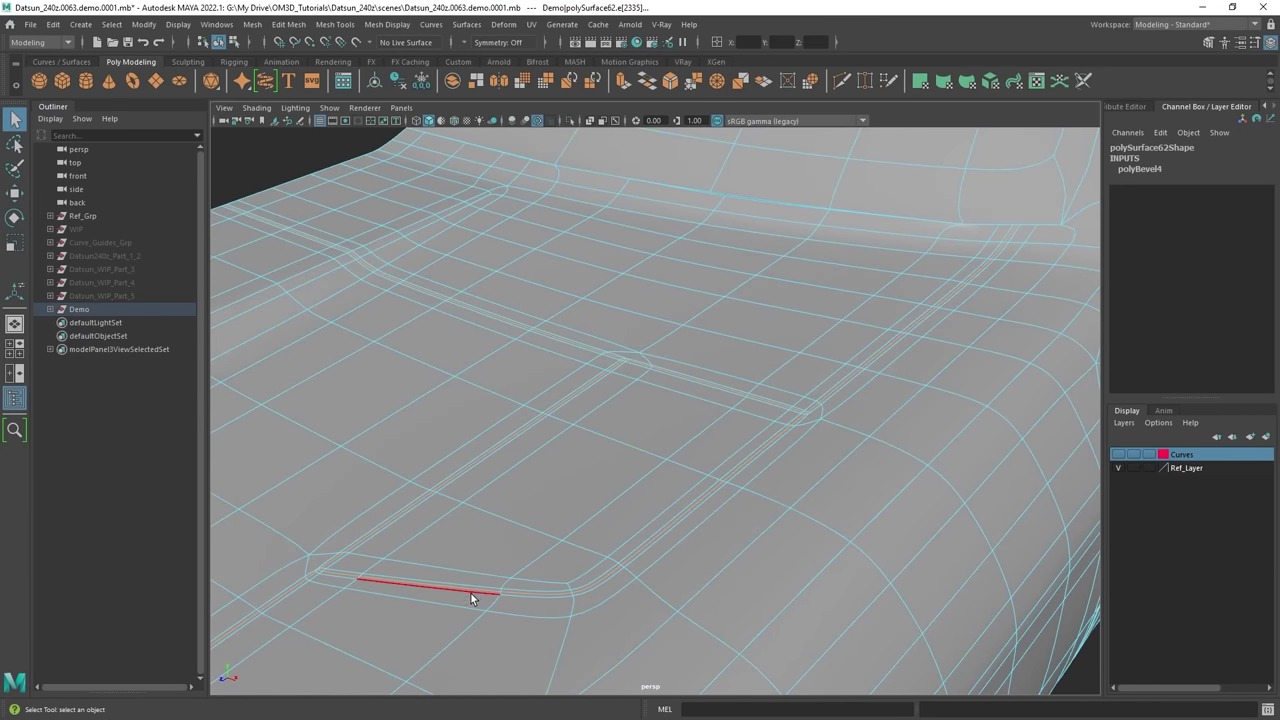
{"action": "right_click", "coordinate": [613, 436], "text": "ctrl"}
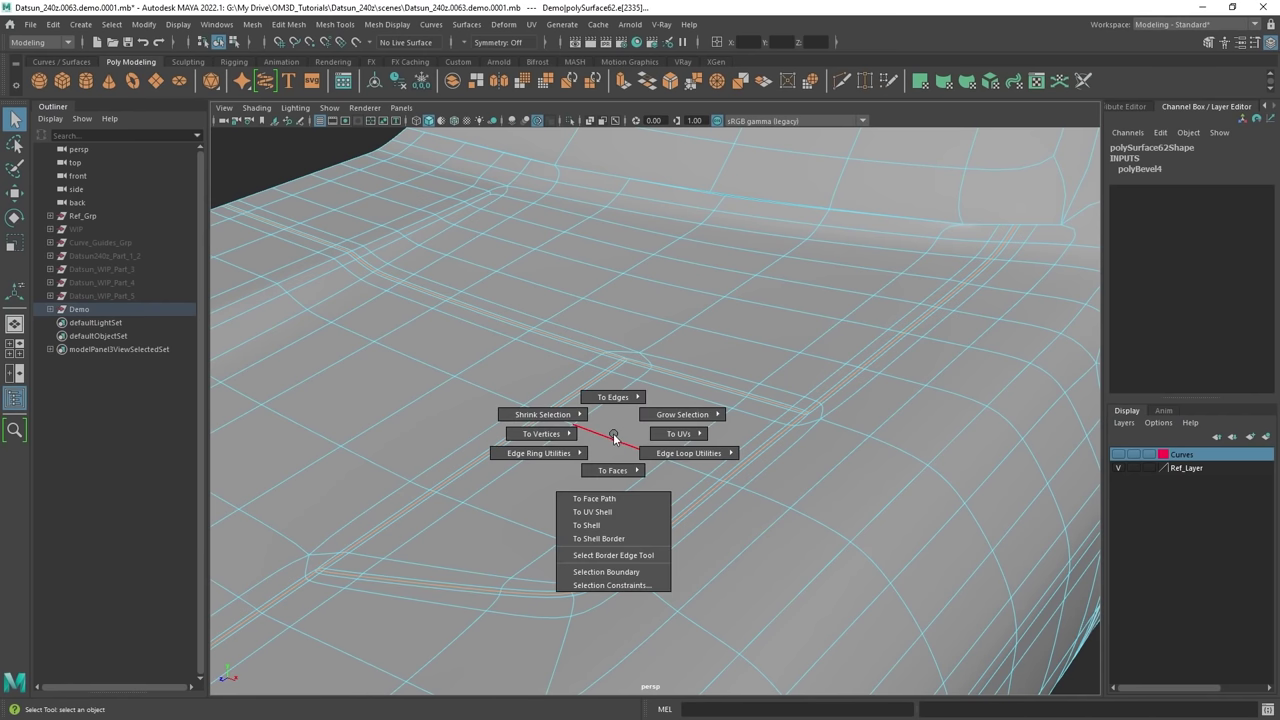
{"action": "right_click_drag", "start_coordinate": [610, 464], "coordinate": [610, 503], "text": "ctrl"}
Examine the selected seam face strips around the hood, small hatch, windshield pillar and front door seam.
{"action": "scroll", "coordinate": [610, 503], "scroll_direction": "down", "scroll_amount": 5}
{"action": "left_click_drag", "start_coordinate": [610, 503], "coordinate": [756, 497], "text": "alt"}
{"action": "scroll", "coordinate": [756, 497], "scroll_direction": "up", "scroll_amount": 5}
{"action": "middle_click_drag", "start_coordinate": [756, 497], "coordinate": [854, 435], "text": "alt"}
{"action": "scroll", "coordinate": [854, 435], "scroll_direction": "up", "scroll_amount": 4}
{"action": "scroll", "coordinate": [854, 435], "scroll_direction": "up", "scroll_amount": 3}
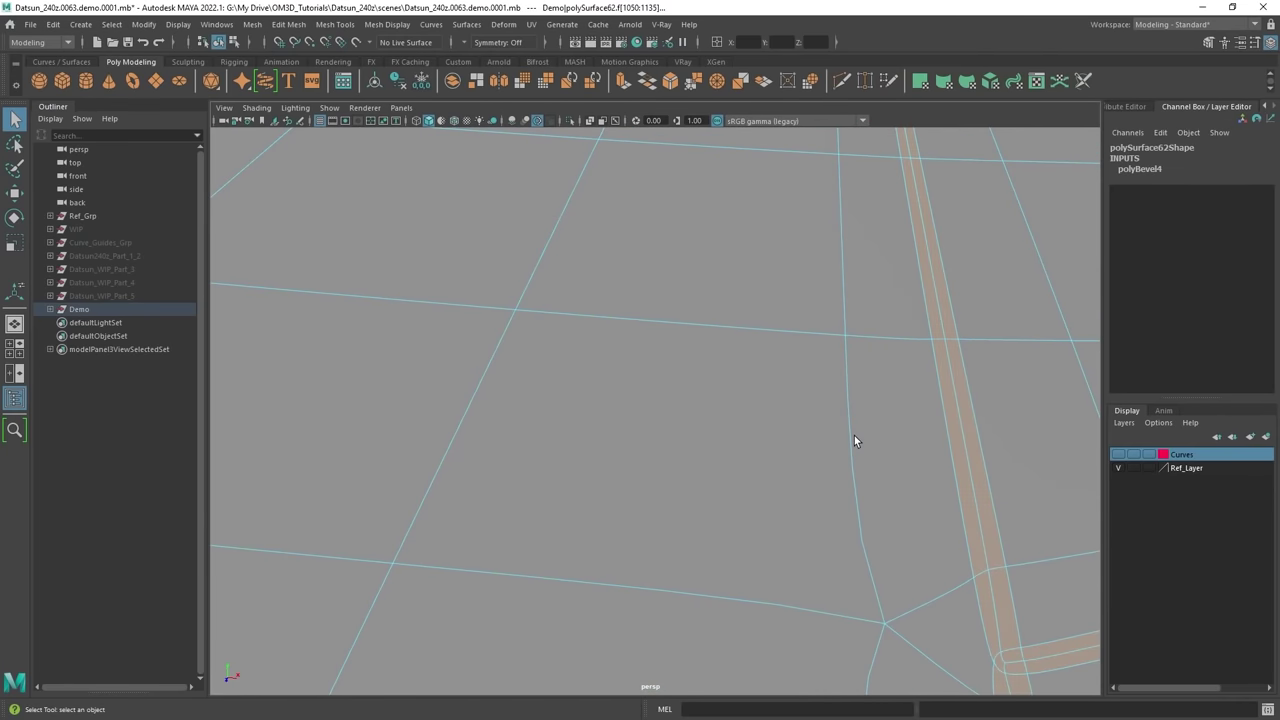
{"action": "scroll", "coordinate": [854, 435], "scroll_direction": "down", "scroll_amount": 3}
{"action": "scroll", "coordinate": [853, 436], "scroll_direction": "down", "scroll_amount": 6}
{"action": "left_click_drag", "start_coordinate": [853, 436], "coordinate": [764, 443], "text": "alt"}
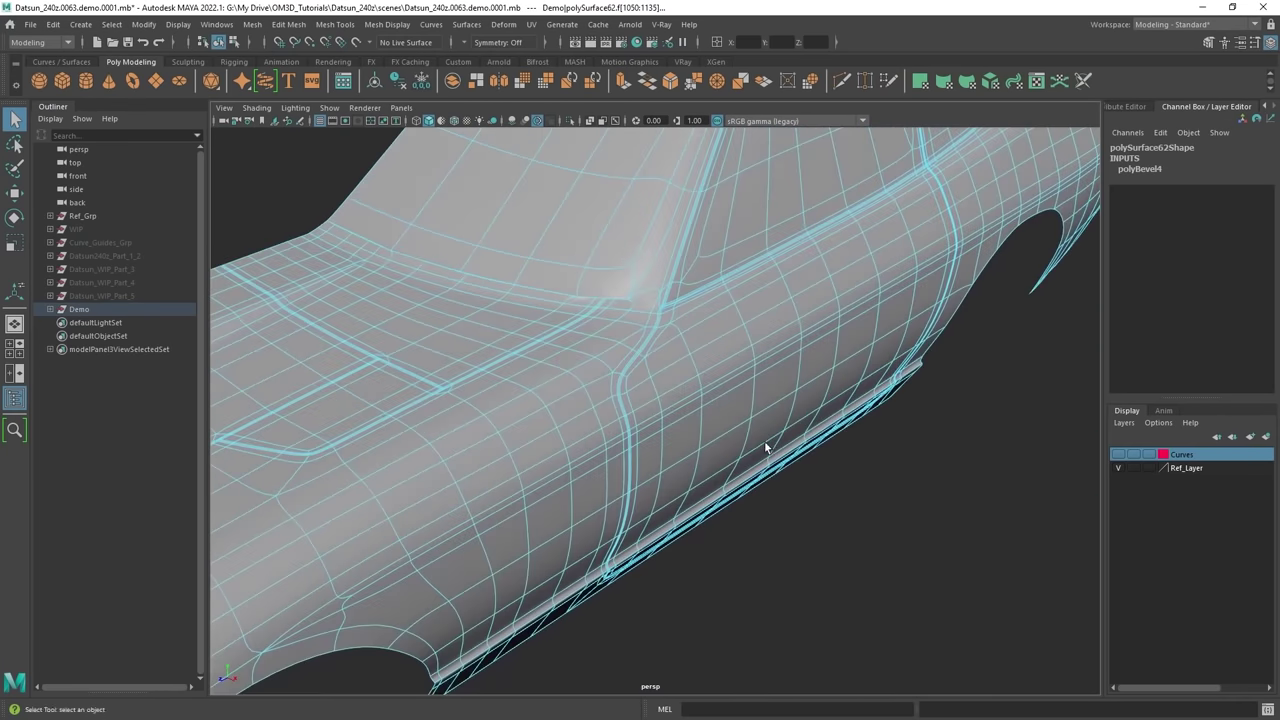
{"action": "middle_click_drag", "start_coordinate": [764, 443], "coordinate": [782, 406], "text": "alt"}
{"action": "left_click_drag", "start_coordinate": [782, 406], "coordinate": [696, 380], "text": "alt"}
{"action": "middle_click_drag", "start_coordinate": [696, 380], "coordinate": [753, 361], "text": "alt"}
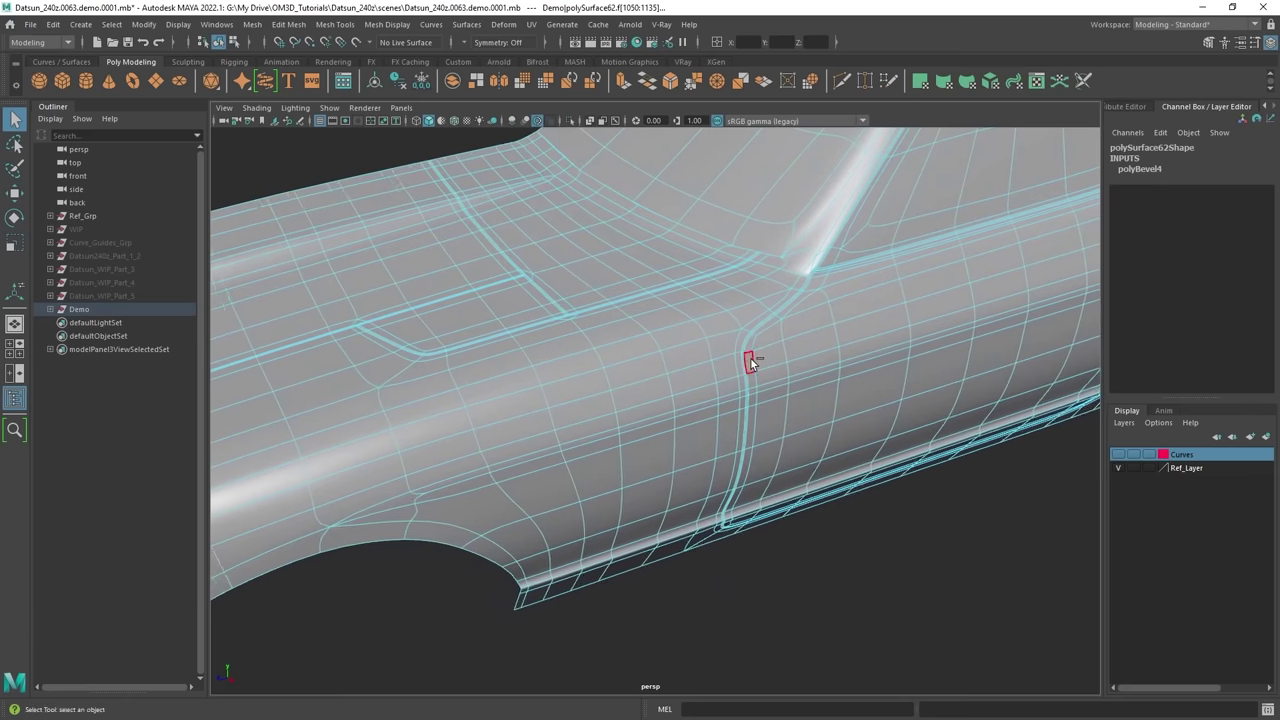
Extrude the selected seam faces into the body with a Local Translate Z of -0.5.
{"action": "left_click_drag", "start_coordinate": [751, 361], "coordinate": [717, 350], "text": "alt"}
{"action": "scroll", "coordinate": [717, 350], "scroll_direction": "up", "scroll_amount": 5}
{"action": "right_click_drag", "start_coordinate": [683, 296], "coordinate": [673, 327], "text": "shift"}
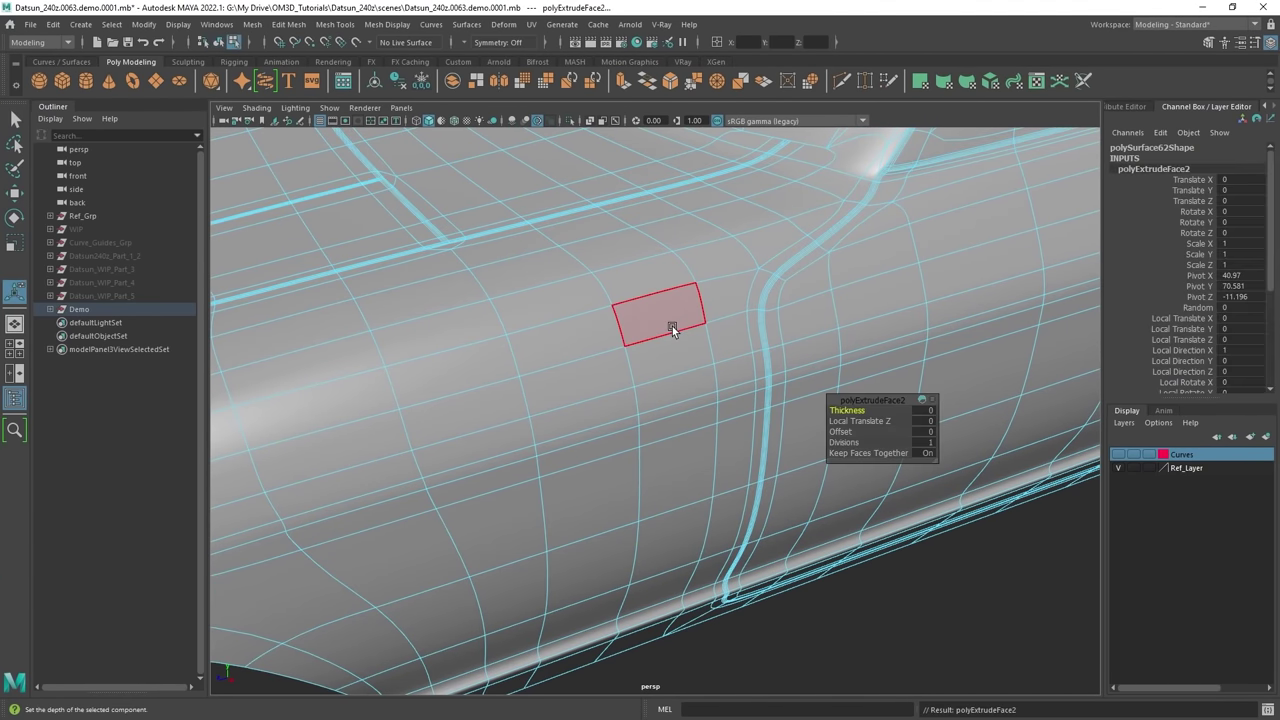
{"action": "scroll", "coordinate": [687, 323], "scroll_direction": "down", "scroll_amount": 4}
{"action": "left_click_drag", "start_coordinate": [687, 340], "coordinate": [598, 376], "text": "alt"}
{"action": "middle_click_drag", "start_coordinate": [598, 376], "coordinate": [535, 459], "text": "alt"}
{"action": "left_click_drag", "start_coordinate": [535, 459], "coordinate": [571, 443], "text": "alt"}
{"action": "scroll", "coordinate": [693, 357], "scroll_direction": "up", "scroll_amount": 4}
{"action": "scroll", "coordinate": [677, 385], "scroll_direction": "up", "scroll_amount": 3}
{"action": "left_click_drag", "start_coordinate": [677, 385], "coordinate": [639, 421], "text": "alt"}
{"action": "scroll", "coordinate": [639, 421], "scroll_direction": "up", "scroll_amount": 2}
{"action": "scroll", "coordinate": [639, 421], "scroll_direction": "up", "scroll_amount": 1}
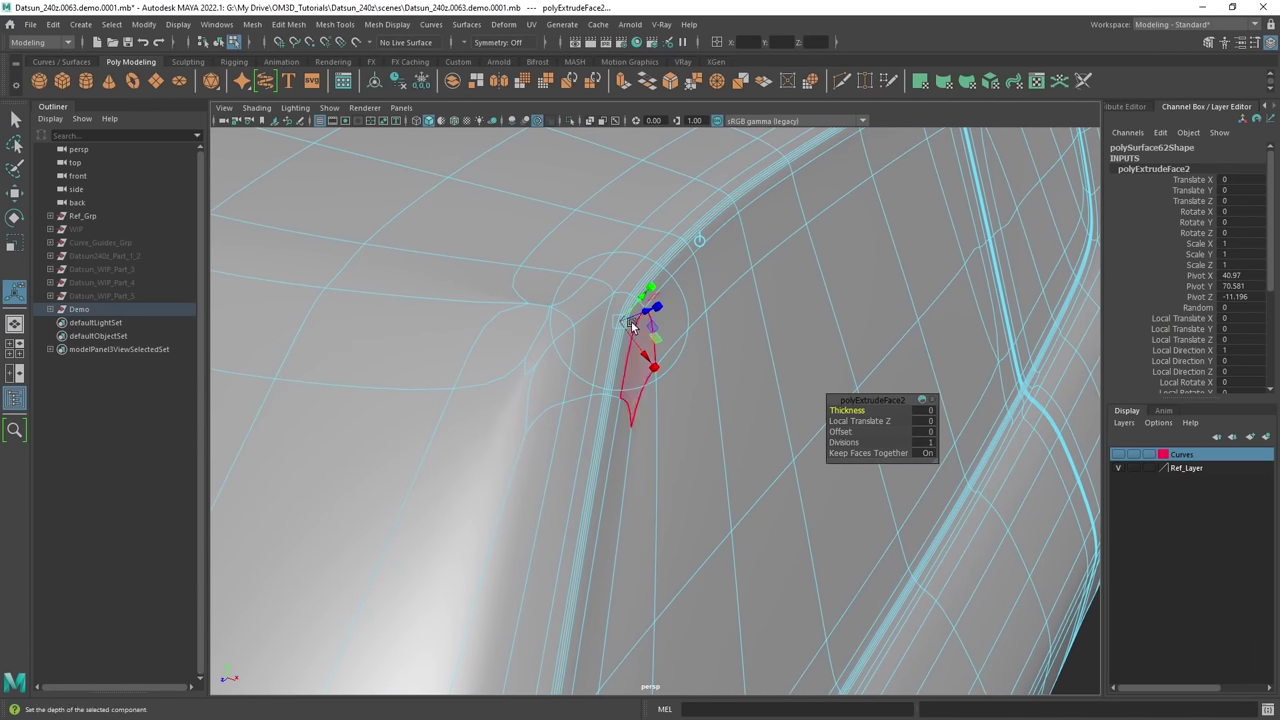
{"action": "left_click_drag", "start_coordinate": [636, 315], "coordinate": [625, 321]}
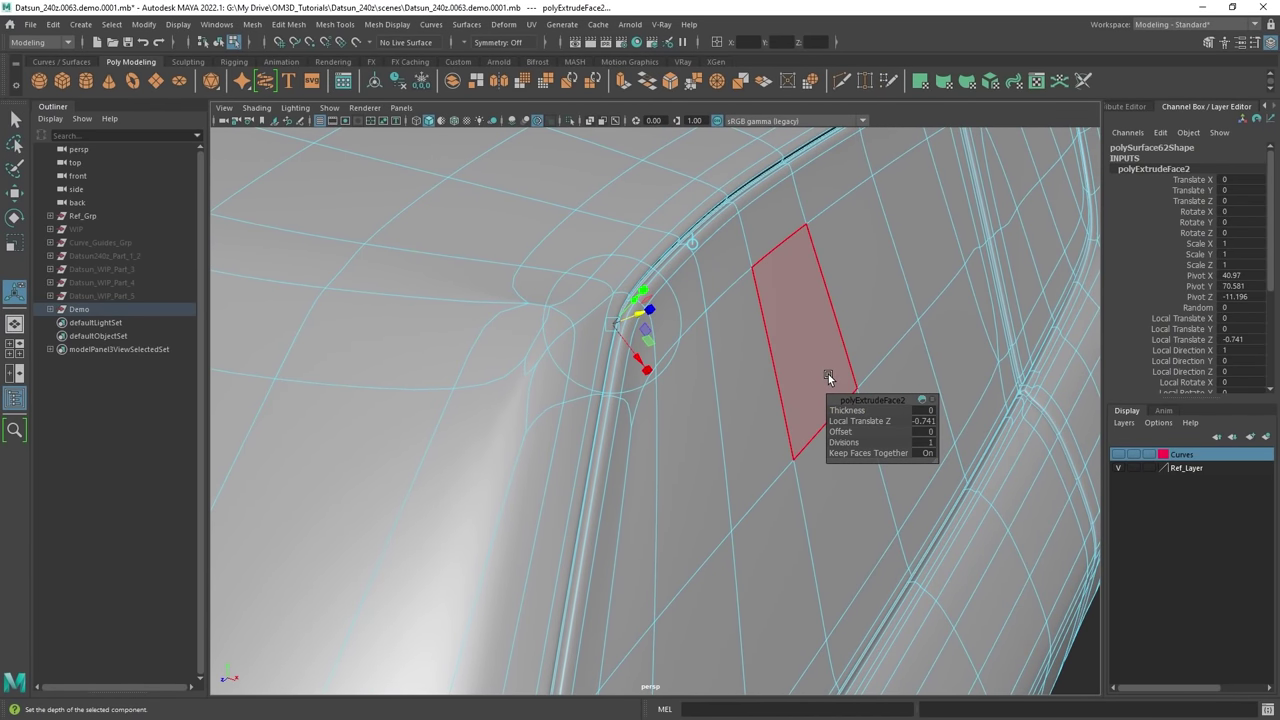
{"action": "key", "text": "1"}
{"action": "left_click", "coordinate": [928, 421]}
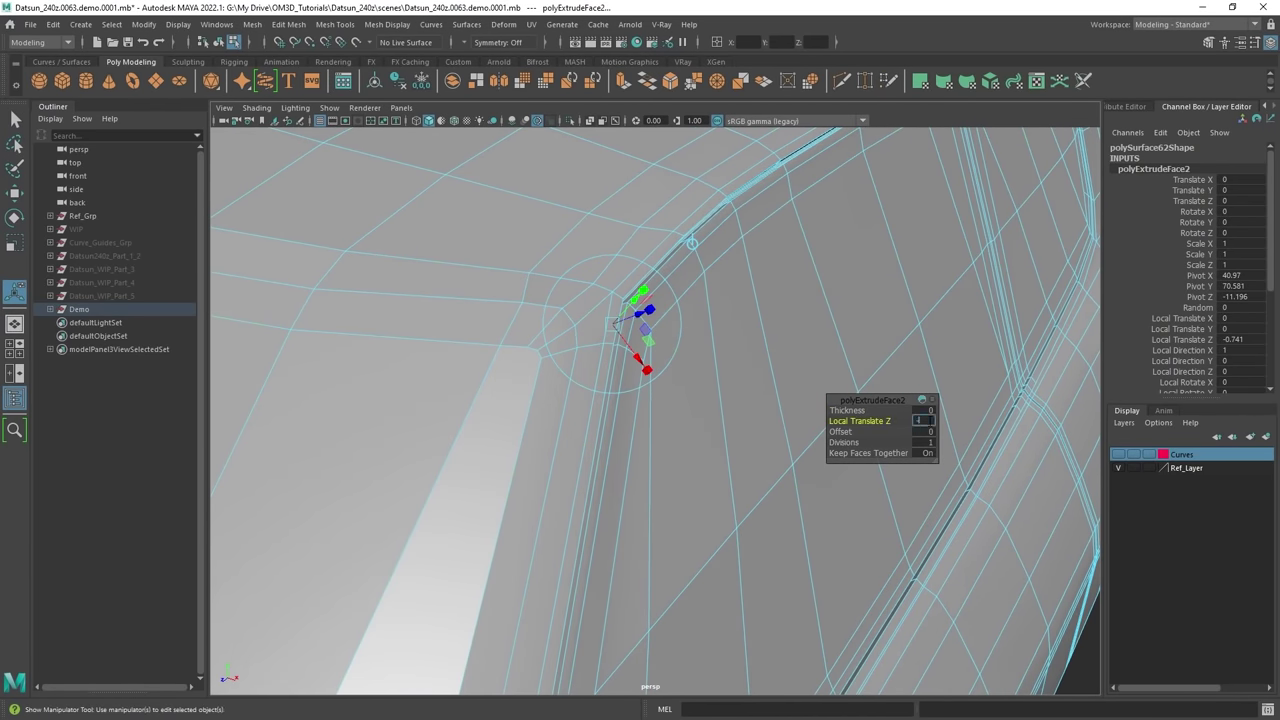
Examine the extruded seams around the side windows, doors and roof.
{"action": "left_click_drag", "start_coordinate": [704, 394], "coordinate": [487, 375], "text": "alt"}
{"action": "scroll", "coordinate": [580, 425], "scroll_direction": "down", "scroll_amount": 1}
{"action": "middle_click_drag", "start_coordinate": [580, 425], "coordinate": [711, 355], "text": "alt"}
{"action": "scroll", "coordinate": [711, 355], "scroll_direction": "down", "scroll_amount": 3}
{"action": "left_click_drag", "start_coordinate": [711, 355], "coordinate": [660, 391], "text": "alt"}
{"action": "middle_click_drag", "start_coordinate": [660, 391], "coordinate": [738, 448], "text": "alt"}
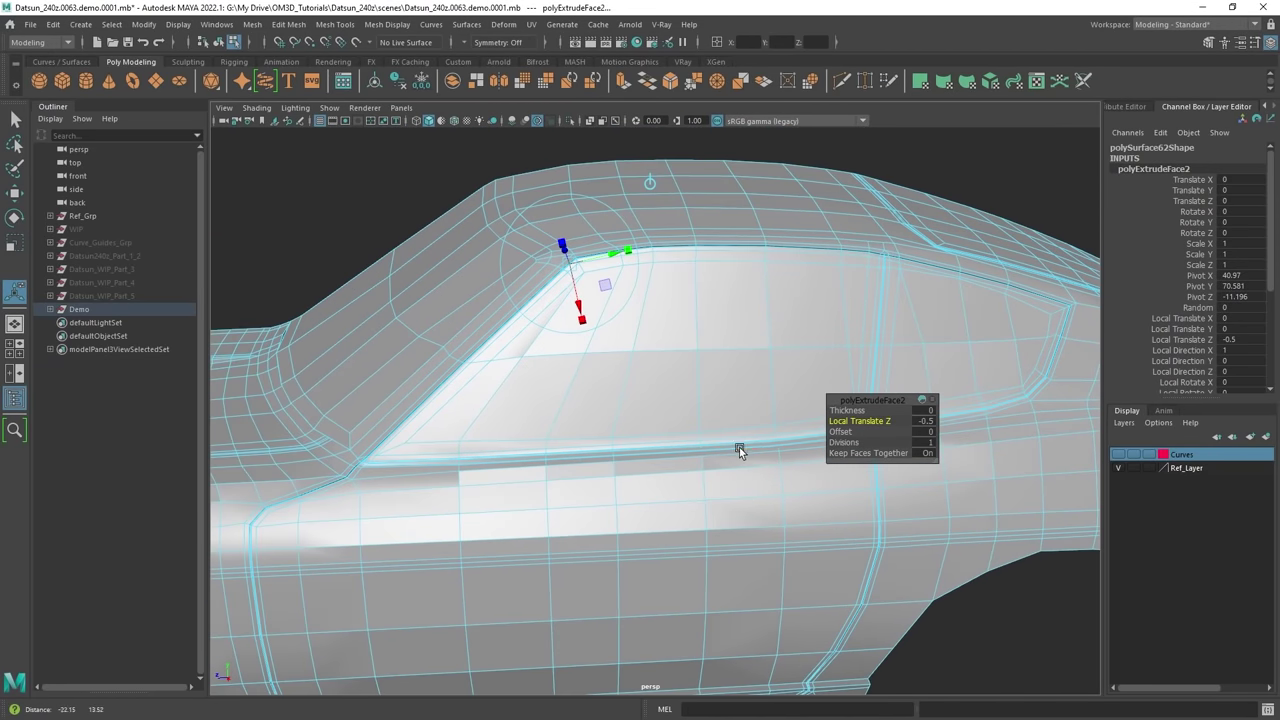
{"action": "left_click_drag", "start_coordinate": [651, 355], "coordinate": [595, 361], "text": "alt"}
{"action": "key", "text": "q"}
{"action": "left_click_drag", "start_coordinate": [700, 345], "coordinate": [645, 357], "text": "alt"}
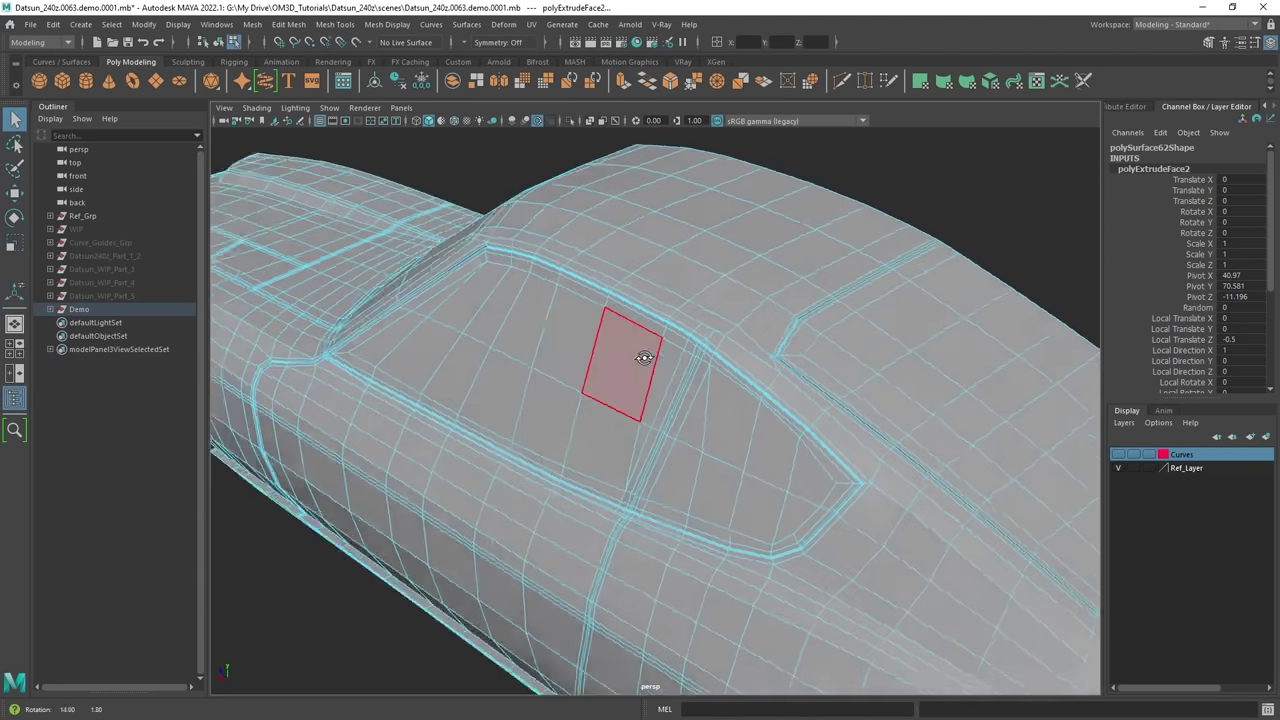
Extract the selected extruded seam faces from the body as separate pieces.
{"action": "scroll", "coordinate": [642, 357], "scroll_direction": "up", "scroll_amount": 6}
{"action": "middle_click_drag", "start_coordinate": [642, 357], "coordinate": [598, 470], "text": "alt"}
{"action": "left_click_drag", "start_coordinate": [598, 470], "coordinate": [640, 471], "text": "alt"}
{"action": "scroll", "coordinate": [640, 471], "scroll_direction": "up", "scroll_amount": 4}
{"action": "middle_click_drag", "start_coordinate": [640, 471], "coordinate": [657, 397], "text": "alt"}
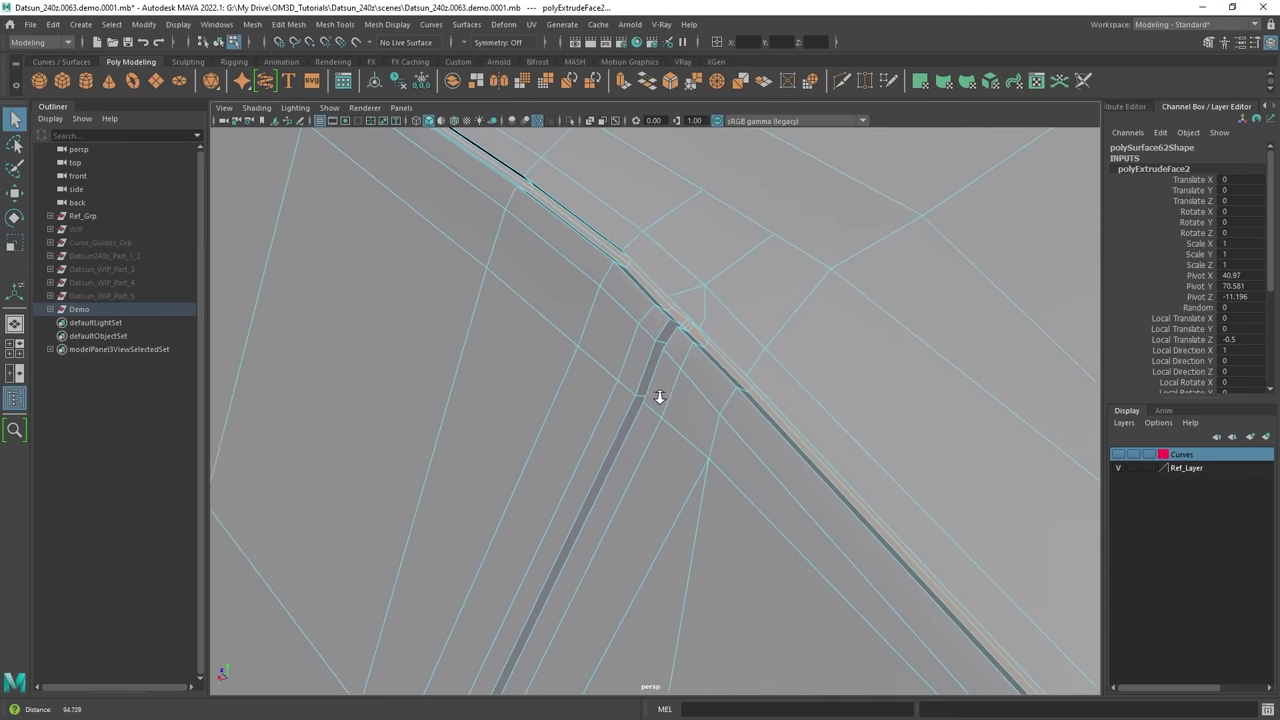
{"action": "left_click_drag", "start_coordinate": [657, 397], "coordinate": [657, 440], "text": "alt"}
{"action": "right_click", "coordinate": [701, 298], "text": "ctrl"}
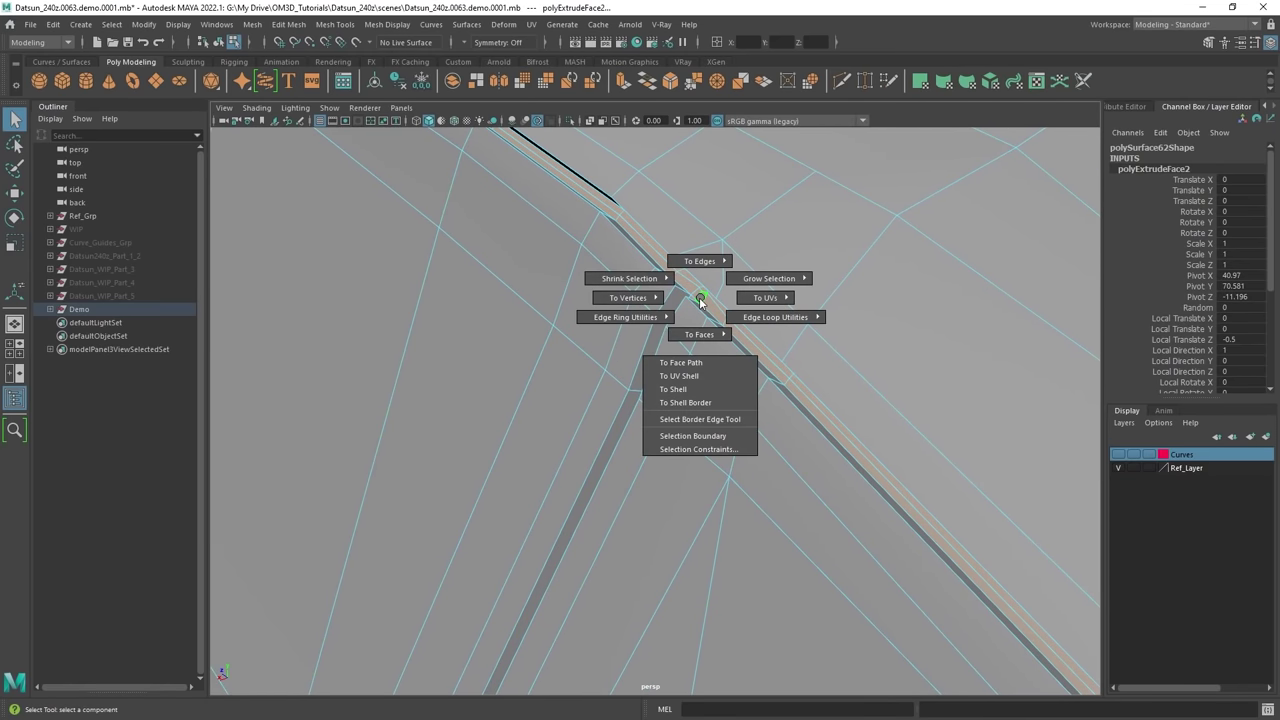
{"action": "right_click", "coordinate": [700, 300], "text": "shift"}
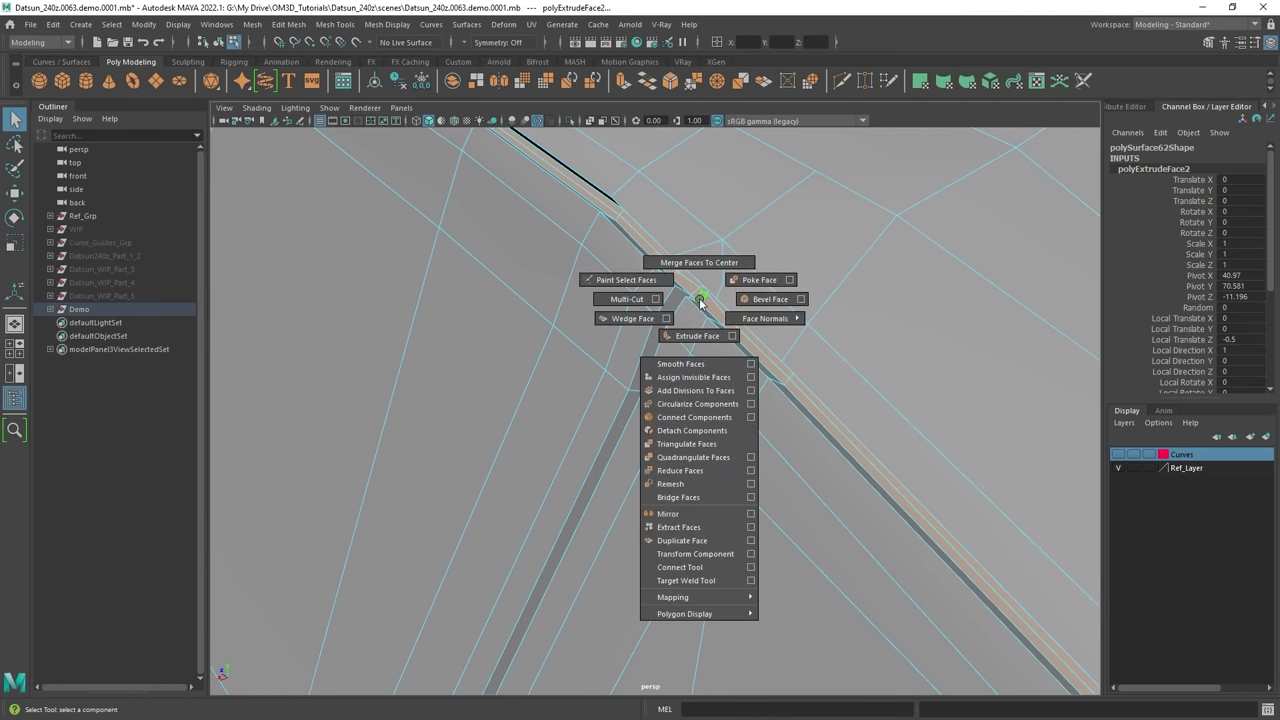
{"action": "left_click", "coordinate": [692, 529]}
{"action": "key", "text": "q"}
{"action": "left_click_drag", "start_coordinate": [668, 356], "coordinate": [763, 332], "text": "alt"}
{"action": "scroll", "coordinate": [755, 400], "scroll_direction": "down", "scroll_amount": 10}
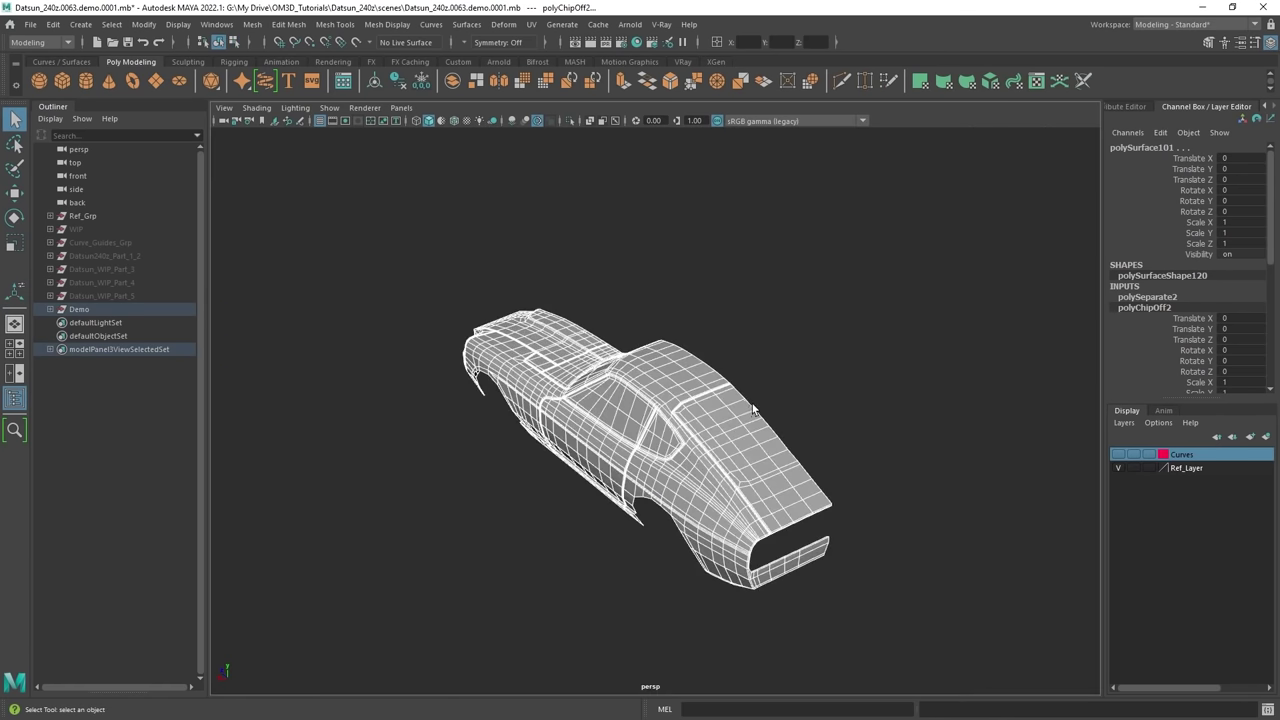
Select all the separated car body pieces and delete their construction history.
{"action": "scroll", "coordinate": [752, 403], "scroll_direction": "down", "scroll_amount": 5}
{"action": "left_click_drag", "start_coordinate": [882, 258], "coordinate": [277, 635]}
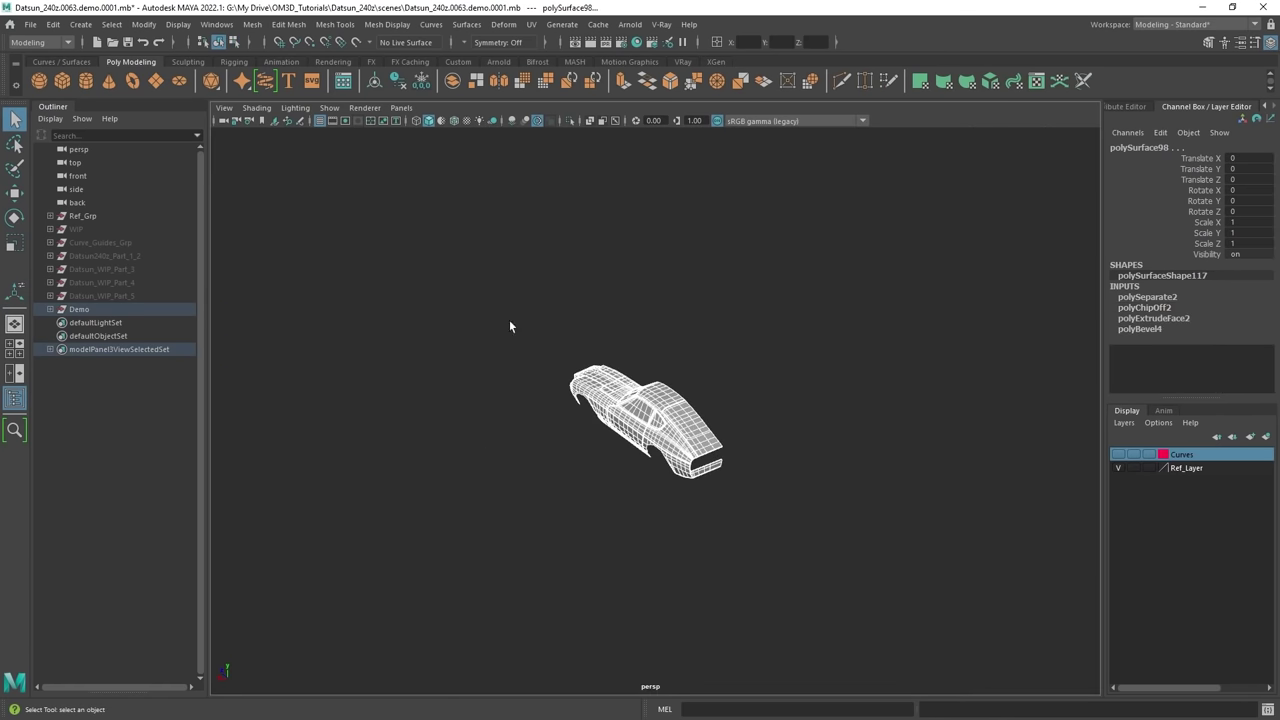
{"action": "left_click", "coordinate": [396, 86]}
{"action": "scroll", "coordinate": [560, 365], "scroll_direction": "up", "scroll_amount": 5}
{"action": "left_click_drag", "start_coordinate": [560, 365], "coordinate": [664, 347], "text": "alt"}
Check the separation by selecting the body shell and the extracted door and window seam strip in turn.
{"action": "left_click", "coordinate": [613, 421]}
{"action": "left_click_drag", "start_coordinate": [613, 421], "coordinate": [691, 428], "text": "alt"}
{"action": "scroll", "coordinate": [691, 428], "scroll_direction": "up", "scroll_amount": 5}
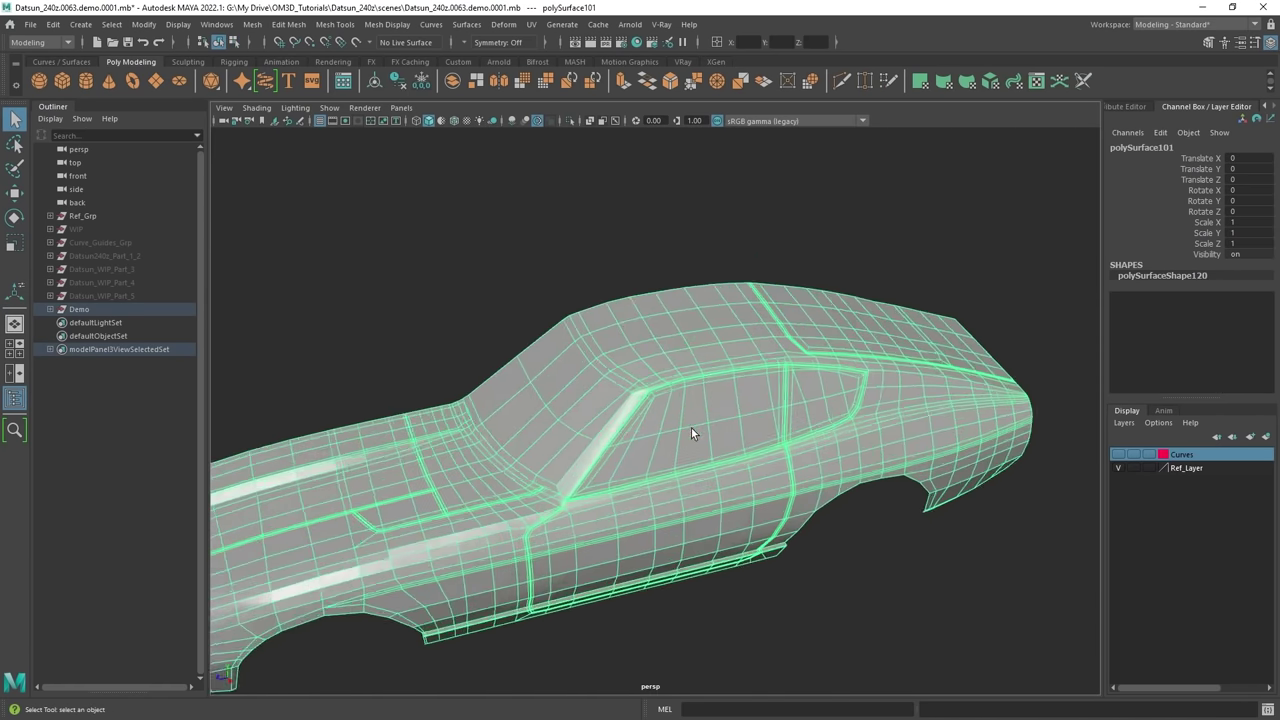
{"action": "scroll", "coordinate": [691, 428], "scroll_direction": "up", "scroll_amount": 10}
{"action": "left_click_drag", "start_coordinate": [652, 340], "coordinate": [619, 346], "text": "alt"}
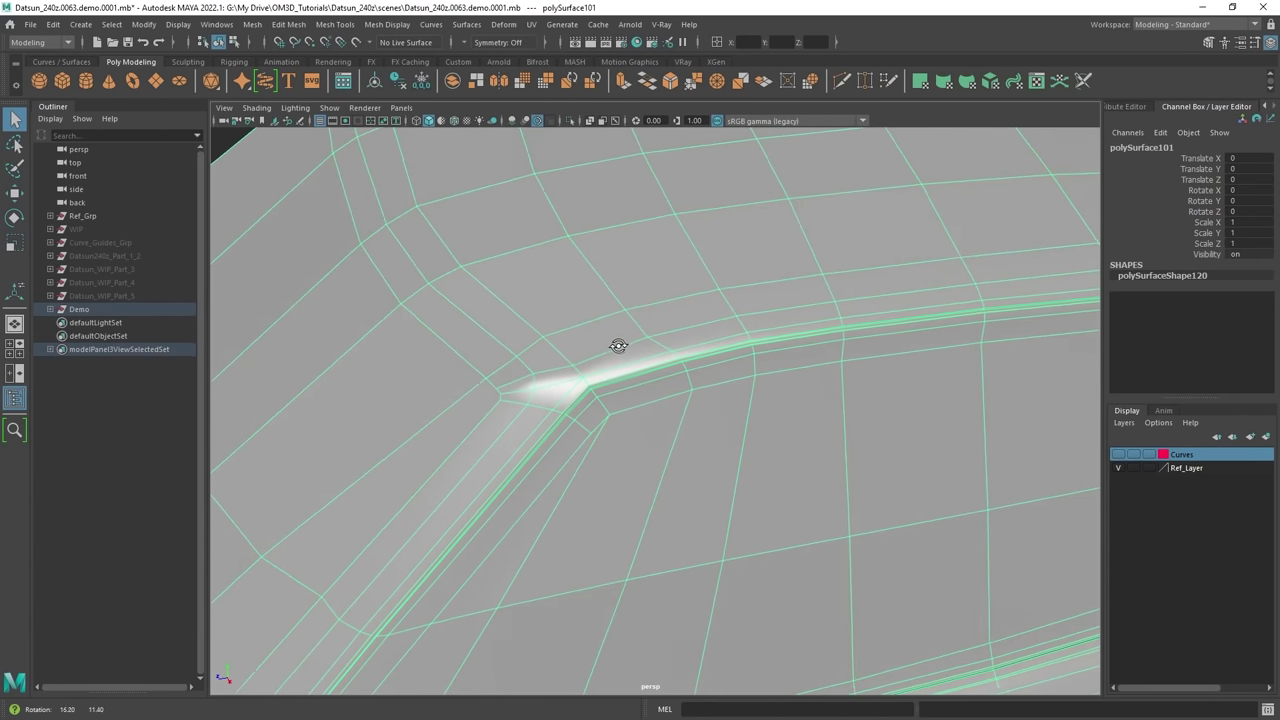
{"action": "scroll", "coordinate": [629, 372], "scroll_direction": "up", "scroll_amount": 5}
{"action": "left_click", "coordinate": [770, 306]}
{"action": "scroll", "coordinate": [790, 350], "scroll_direction": "down", "scroll_amount": 10}
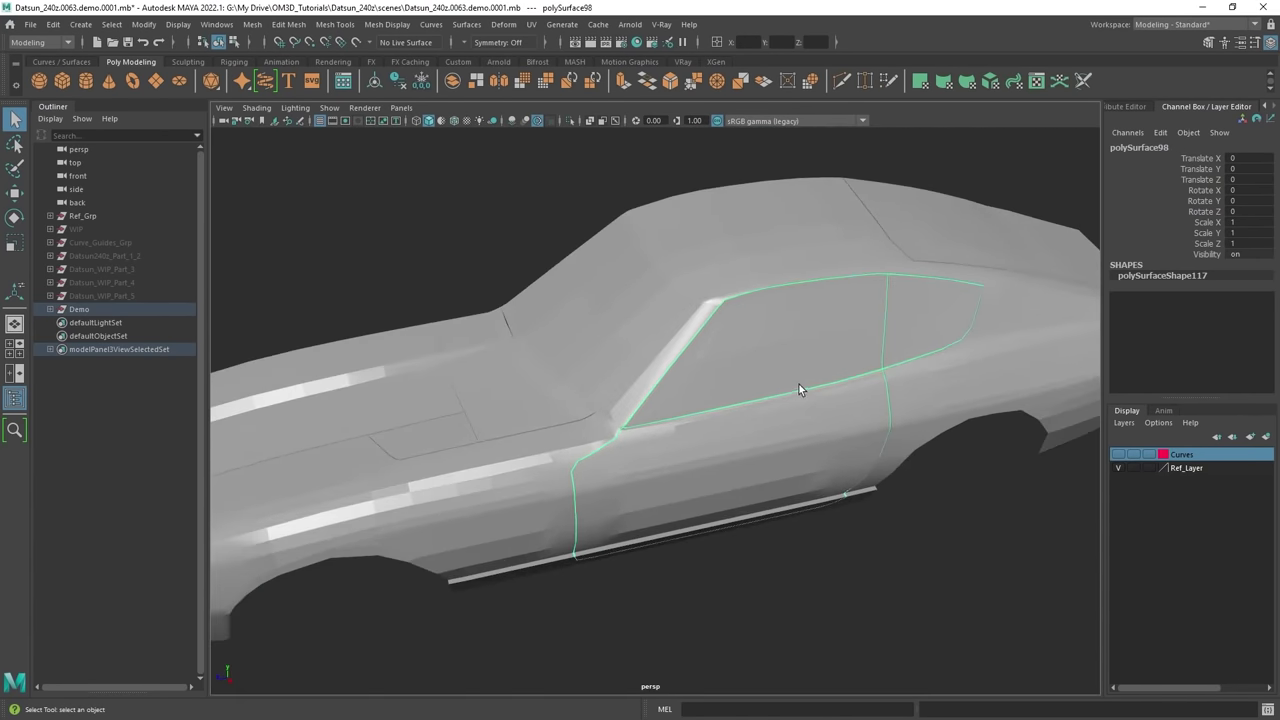
Select all extracted seam strips while leaving the main body shell out of the selection.
{"action": "scroll", "coordinate": [927, 476], "scroll_direction": "down", "scroll_amount": 5}
{"action": "left_click_drag", "start_coordinate": [985, 563], "coordinate": [690, 400]}
{"action": "scroll", "coordinate": [763, 355], "scroll_direction": "up", "scroll_amount": 4}
{"action": "left_click", "coordinate": [763, 355], "text": "ctrl"}
{"action": "scroll", "coordinate": [768, 310], "scroll_direction": "up", "scroll_amount": 4}
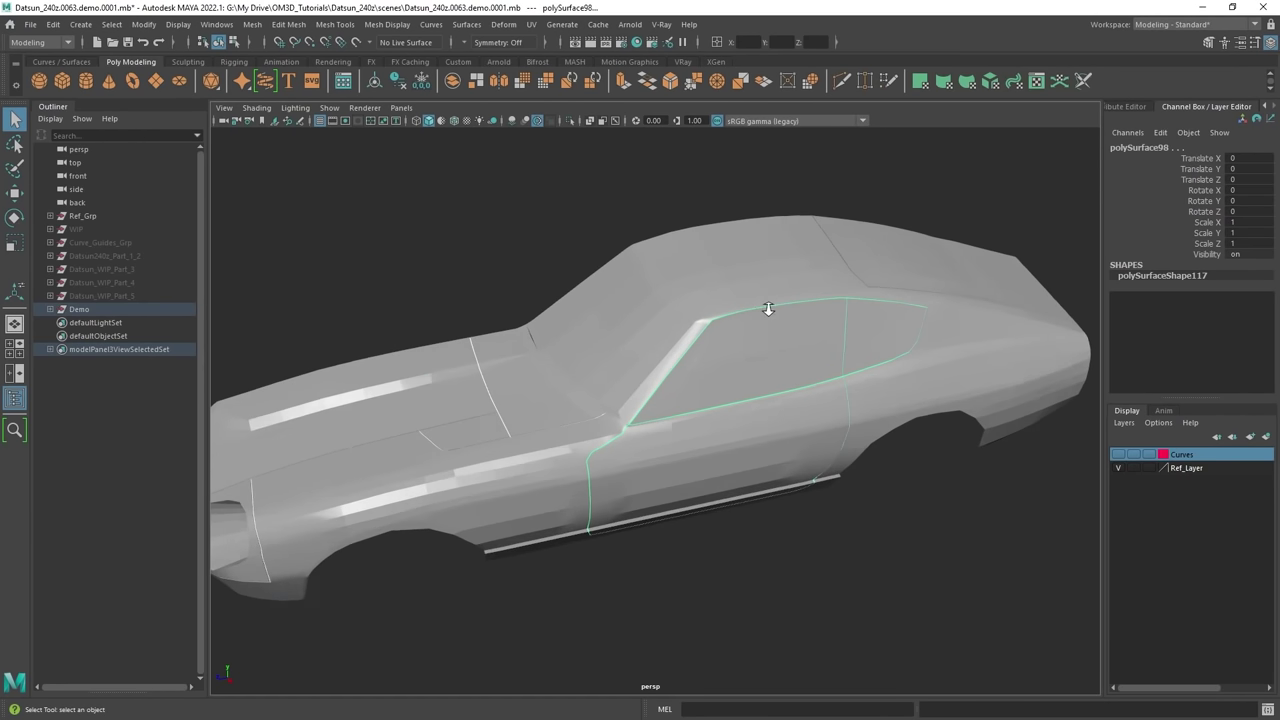
{"action": "left_click_drag", "start_coordinate": [770, 310], "coordinate": [746, 319], "text": "alt"}
{"action": "scroll", "coordinate": [738, 322], "scroll_direction": "down", "scroll_amount": 5}
{"action": "left_click_drag", "start_coordinate": [680, 354], "coordinate": [743, 450], "text": "alt"}
{"action": "scroll", "coordinate": [755, 480], "scroll_direction": "up", "scroll_amount": 4}
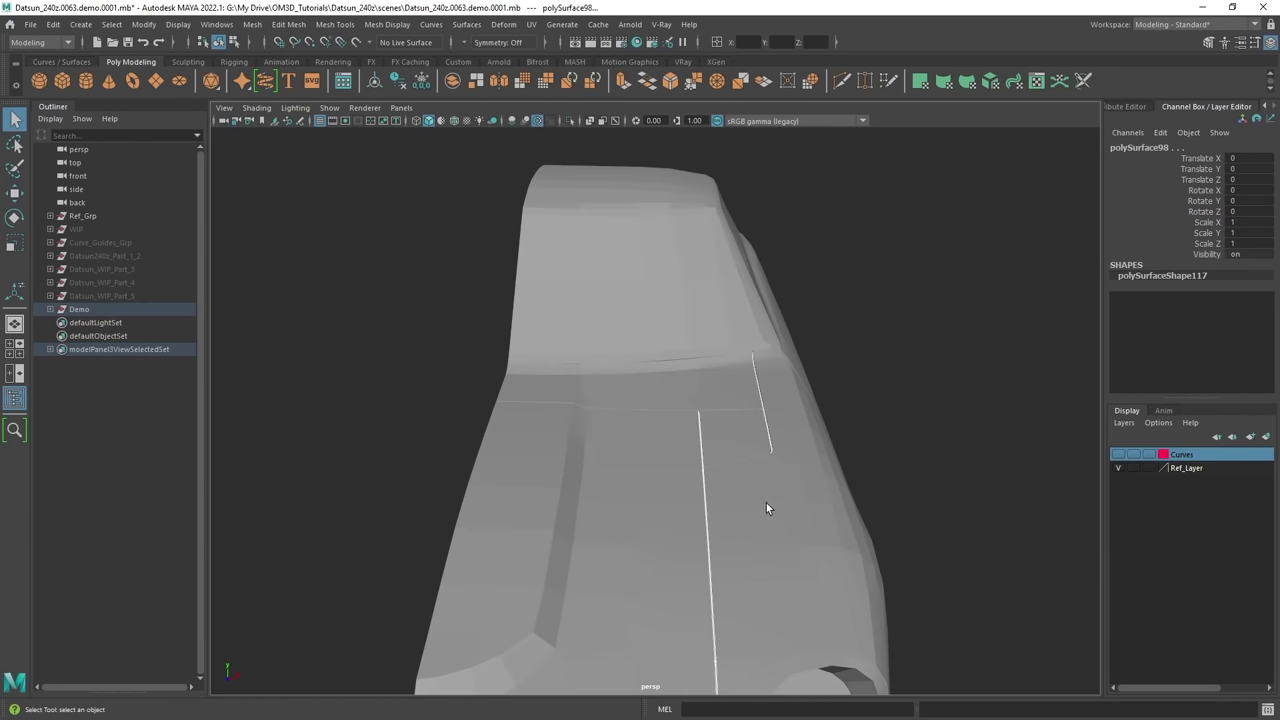
Display the body shell and seam strips in smooth preview and clear the selection.
{"action": "scroll", "coordinate": [820, 398], "scroll_direction": "down", "scroll_amount": 6}
{"action": "scroll", "coordinate": [825, 398], "scroll_direction": "down", "scroll_amount": 2}
{"action": "left_click_drag", "start_coordinate": [838, 634], "coordinate": [680, 406]}
{"action": "scroll", "coordinate": [679, 406], "scroll_direction": "up", "scroll_amount": 5}
{"action": "left_click_drag", "start_coordinate": [645, 310], "coordinate": [710, 260], "text": "alt"}
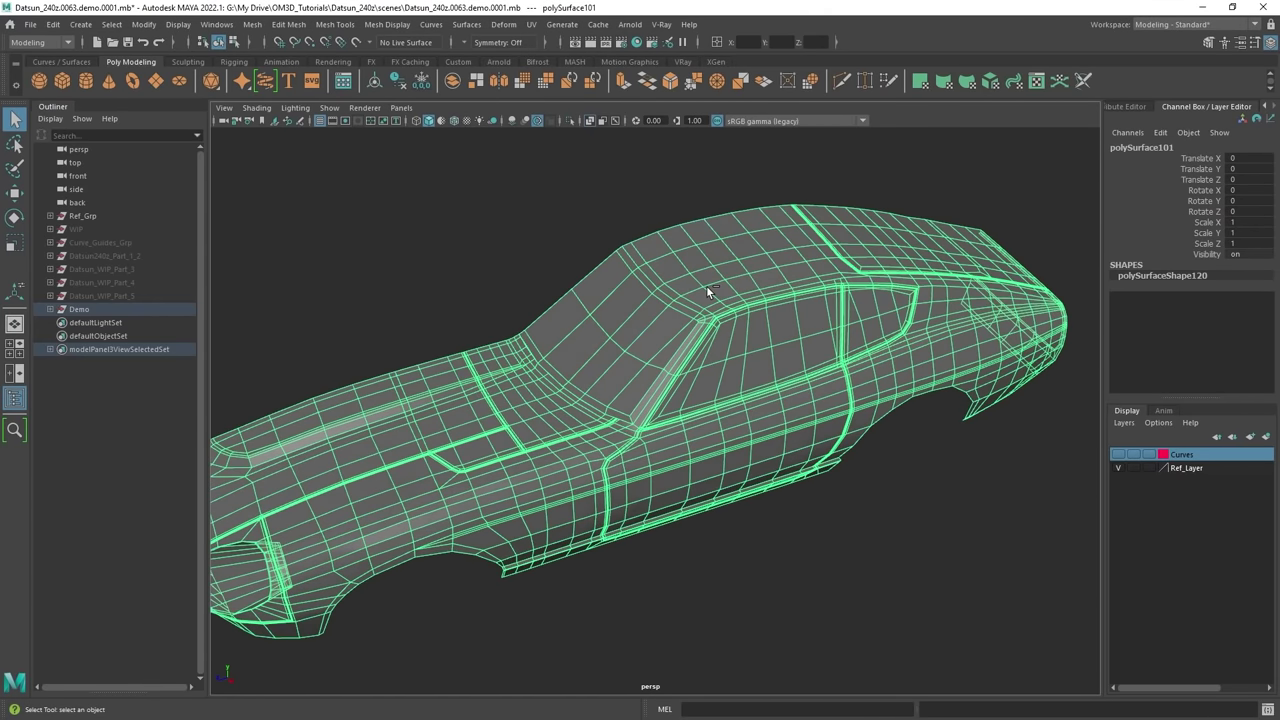
{"action": "key", "text": "ctrl+1"}
{"action": "key", "text": "ctrl+1"}
{"action": "key", "text": "alt+x"}
{"action": "left_click_drag", "start_coordinate": [732, 360], "coordinate": [768, 413], "text": "alt"}
{"action": "left_click", "coordinate": [936, 556]}
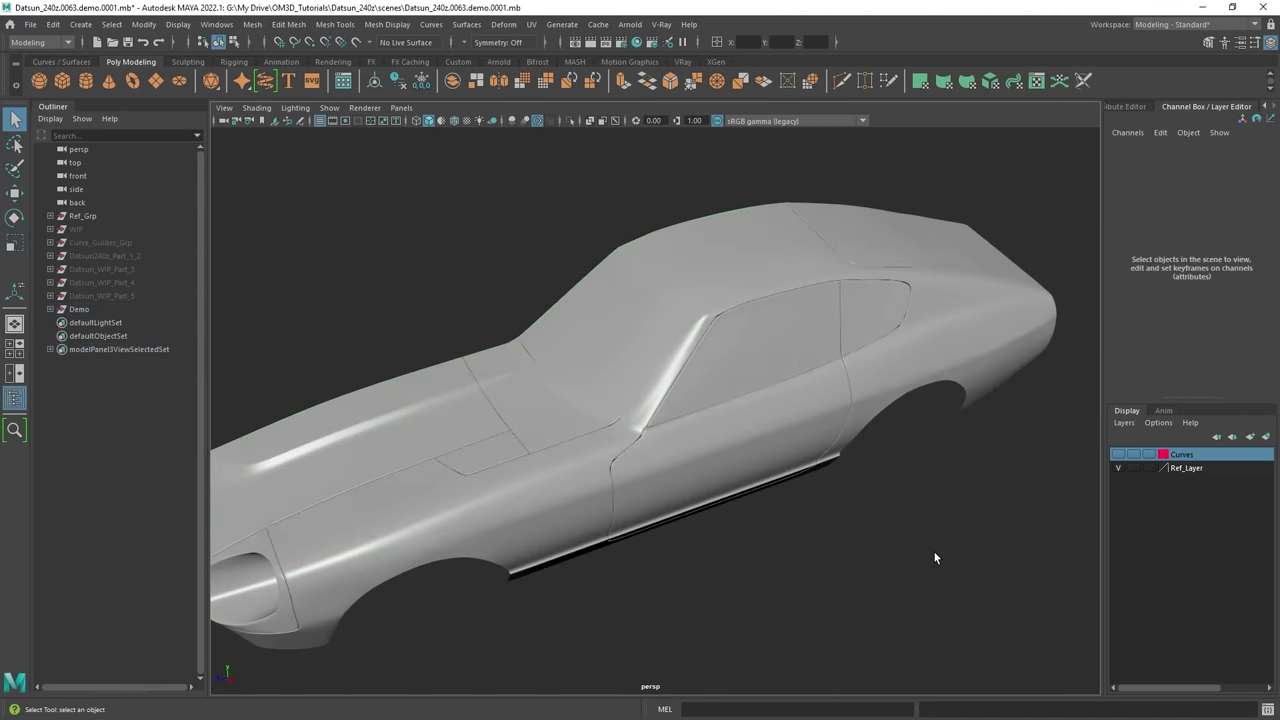
Examine the smoothed panel gaps around the hood and the small hatch.
{"action": "left_click_drag", "start_coordinate": [630, 527], "coordinate": [609, 523], "text": "alt"}
{"action": "middle_click_drag", "start_coordinate": [609, 523], "coordinate": [749, 467], "text": "alt"}
{"action": "mouse_move", "coordinate": [749, 467]}
{"action": "left_mouse_down", "text": "alt"}
{"action": "mouse_move", "coordinate": [777, 452]}
{"action": "mouse_move", "coordinate": [809, 360]}
{"action": "mouse_move", "coordinate": [829, 433]}
{"action": "mouse_move", "coordinate": [703, 469]}
{"action": "mouse_move", "coordinate": [690, 497]}
{"action": "left_mouse_up", "text": "alt"}
{"action": "middle_click_drag", "start_coordinate": [728, 486], "coordinate": [739, 465], "text": "alt"}
{"action": "scroll", "coordinate": [739, 465], "scroll_direction": "up", "scroll_amount": 8}
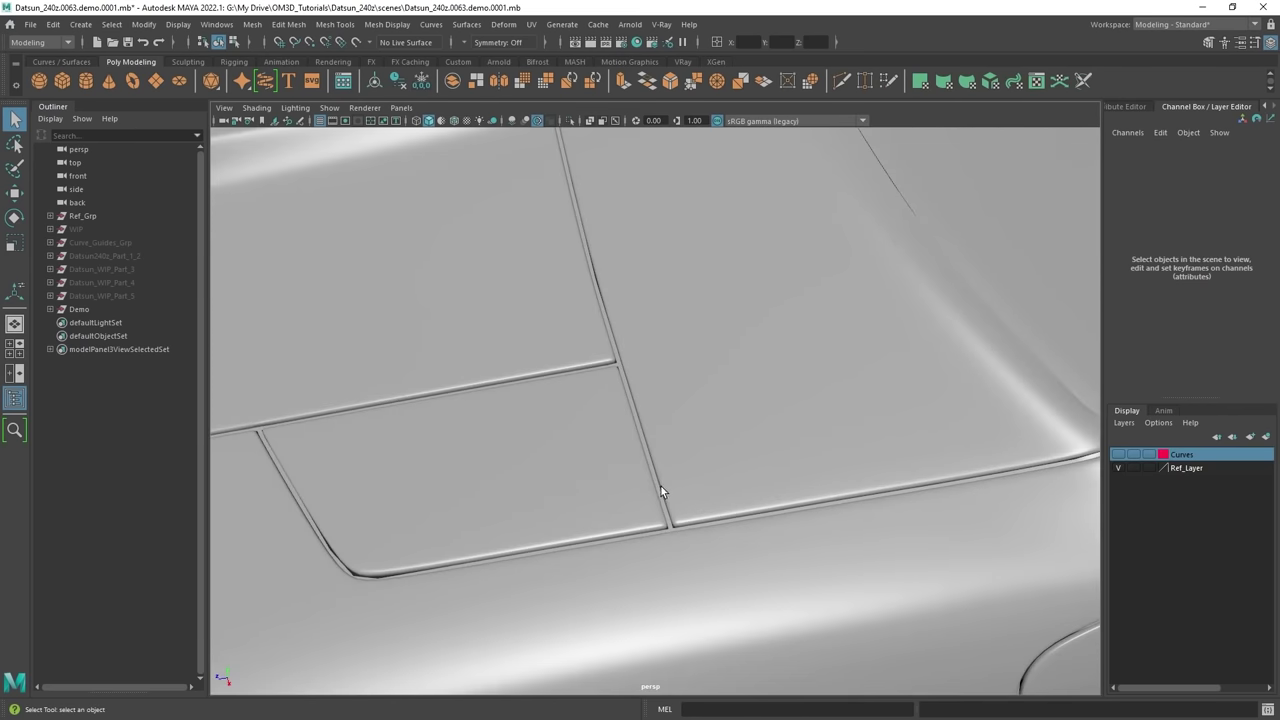
{"action": "scroll", "coordinate": [659, 481], "scroll_direction": "down", "scroll_amount": 6}
{"action": "left_click_drag", "start_coordinate": [657, 477], "coordinate": [817, 450], "text": "alt"}
Isolate the main body shell in the view without the extracted seam strips and deselect it.
{"action": "left_click", "coordinate": [679, 451]}
{"action": "scroll", "coordinate": [681, 452], "scroll_direction": "up", "scroll_amount": 7}
{"action": "scroll", "coordinate": [683, 453], "scroll_direction": "down", "scroll_amount": 4}
{"action": "key", "text": "ctrl+1"}
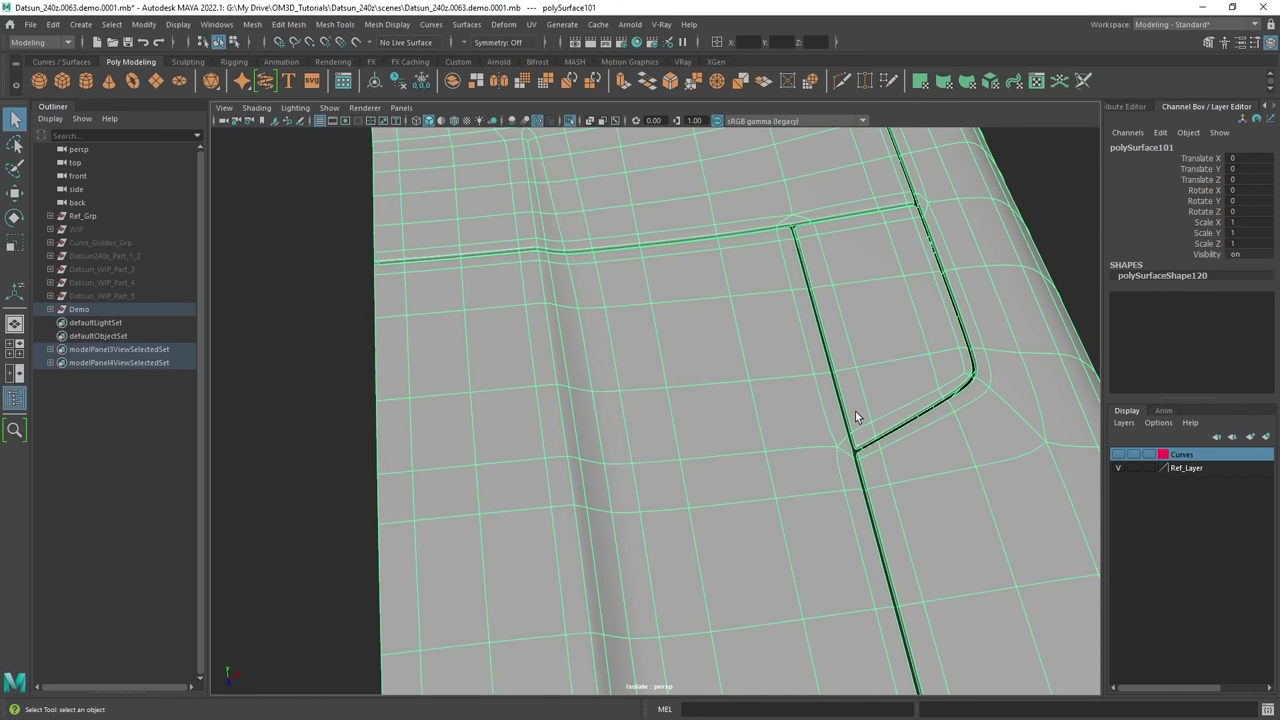
{"action": "middle_click_drag", "start_coordinate": [857, 412], "coordinate": [797, 401], "text": "alt"}
{"action": "scroll", "coordinate": [990, 262], "scroll_direction": "down", "scroll_amount": 5}
{"action": "left_click", "coordinate": [937, 331]}
Examine the open panel gaps of the isolated body along the hood, front fender, door and side window.
{"action": "left_click_drag", "start_coordinate": [937, 331], "coordinate": [834, 430], "text": "alt"}
{"action": "scroll", "coordinate": [798, 340], "scroll_direction": "up", "scroll_amount": 4}
{"action": "scroll", "coordinate": [796, 338], "scroll_direction": "down", "scroll_amount": 5}
{"action": "left_click_drag", "start_coordinate": [790, 340], "coordinate": [660, 262], "text": "alt"}
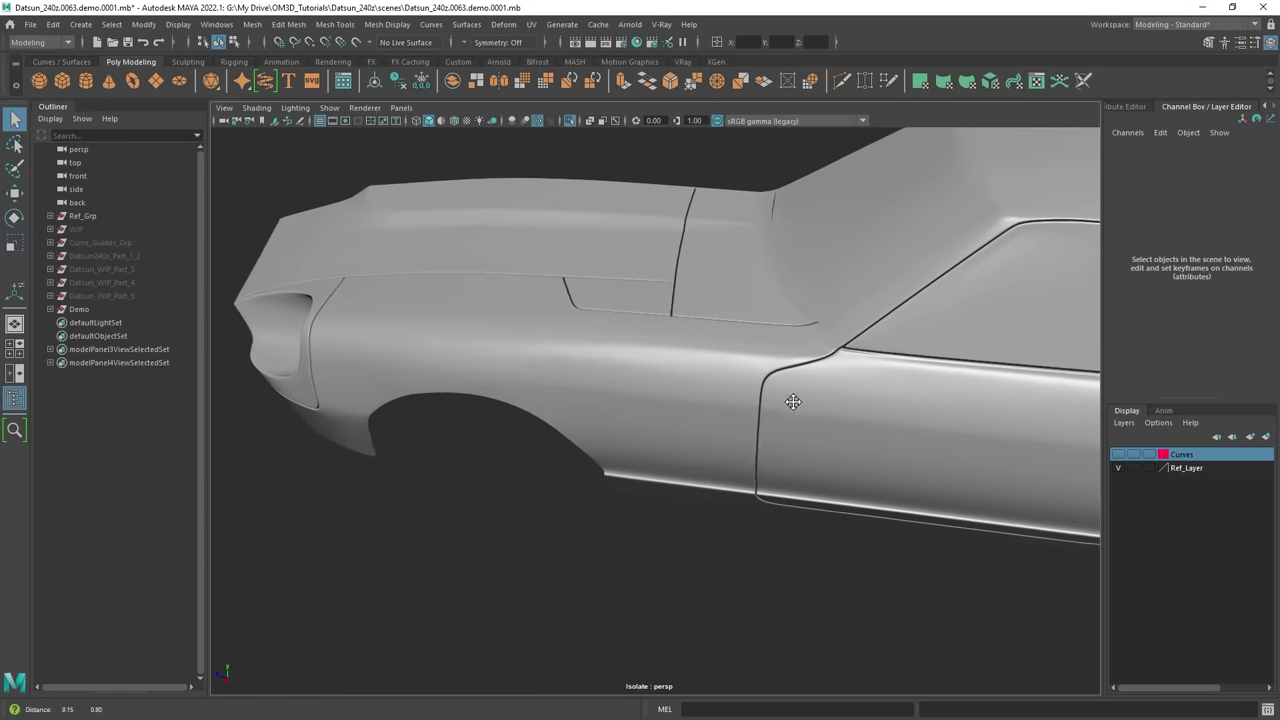
{"action": "middle_click_drag", "start_coordinate": [791, 400], "coordinate": [720, 369], "text": "alt"}
{"action": "scroll", "coordinate": [720, 369], "scroll_direction": "up", "scroll_amount": 3}
{"action": "left_click_drag", "start_coordinate": [720, 369], "coordinate": [504, 334], "text": "alt"}
{"action": "scroll", "coordinate": [599, 320], "scroll_direction": "up", "scroll_amount": 3}
{"action": "scroll", "coordinate": [599, 320], "scroll_direction": "down", "scroll_amount": 4}
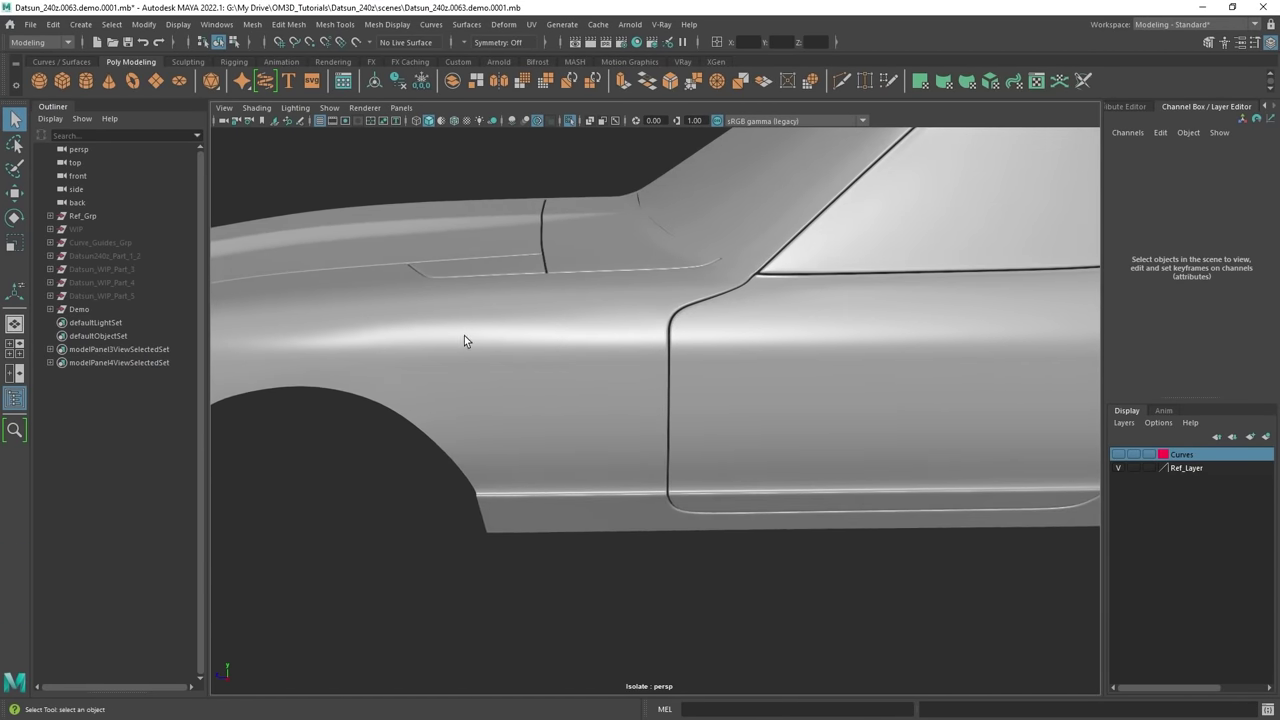
{"action": "scroll", "coordinate": [679, 336], "scroll_direction": "up", "scroll_amount": 5}
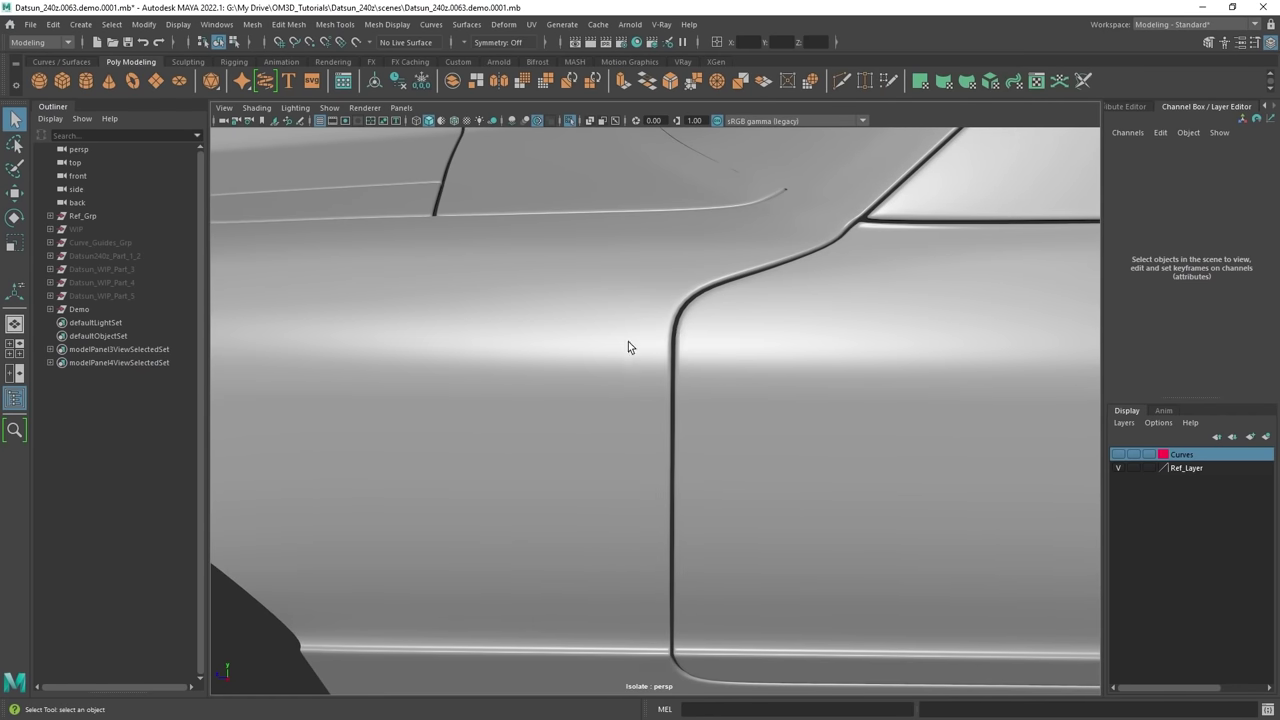
{"action": "scroll", "coordinate": [915, 380], "scroll_direction": "down", "scroll_amount": 3}
{"action": "middle_click_drag", "start_coordinate": [973, 385], "coordinate": [817, 383], "text": "alt"}
{"action": "scroll", "coordinate": [817, 383], "scroll_direction": "down", "scroll_amount": 3}
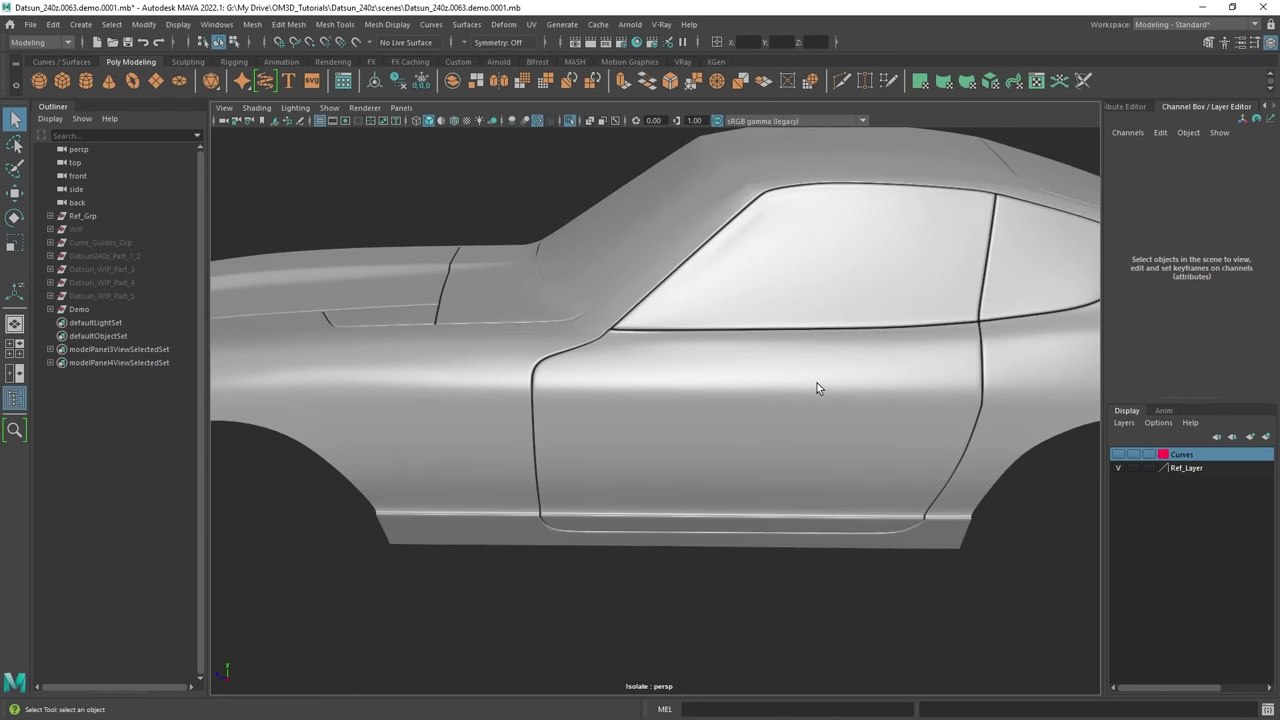
{"action": "left_click_drag", "start_coordinate": [730, 374], "coordinate": [726, 414], "text": "alt"}
{"action": "middle_click_drag", "start_coordinate": [642, 437], "coordinate": [735, 388], "text": "alt"}
{"action": "scroll", "coordinate": [730, 386], "scroll_direction": "up", "scroll_amount": 3}
{"action": "left_click_drag", "start_coordinate": [717, 383], "coordinate": [776, 346], "text": "alt"}
Compare the body around the front door seam in unsmoothed and smoothed display.
{"action": "left_click", "coordinate": [692, 319]}
{"action": "key", "text": "1"}
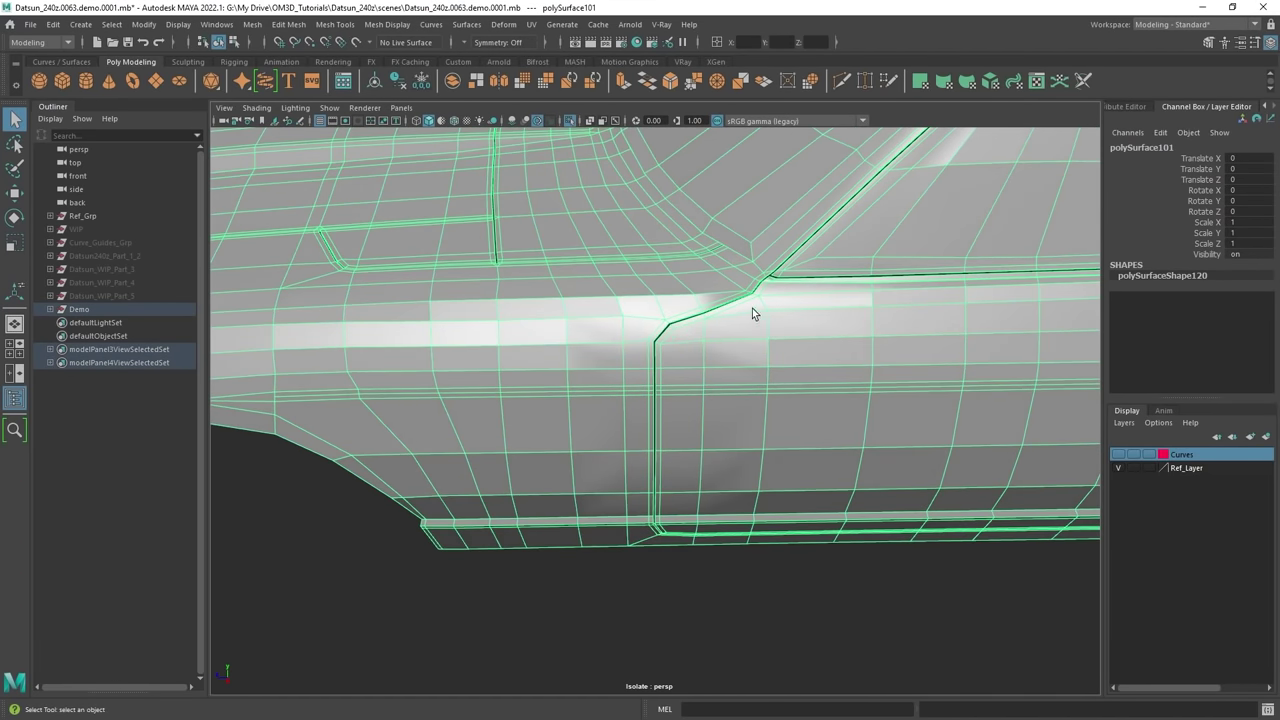
{"action": "left_click_drag", "start_coordinate": [700, 338], "coordinate": [523, 378], "text": "alt"}
{"action": "key", "text": "3"}
{"action": "left_click", "coordinate": [628, 342], "text": "ctrl"}
{"action": "left_click", "coordinate": [577, 362]}
{"action": "right_click_drag", "start_coordinate": [583, 348], "coordinate": [650, 400], "text": "alt"}
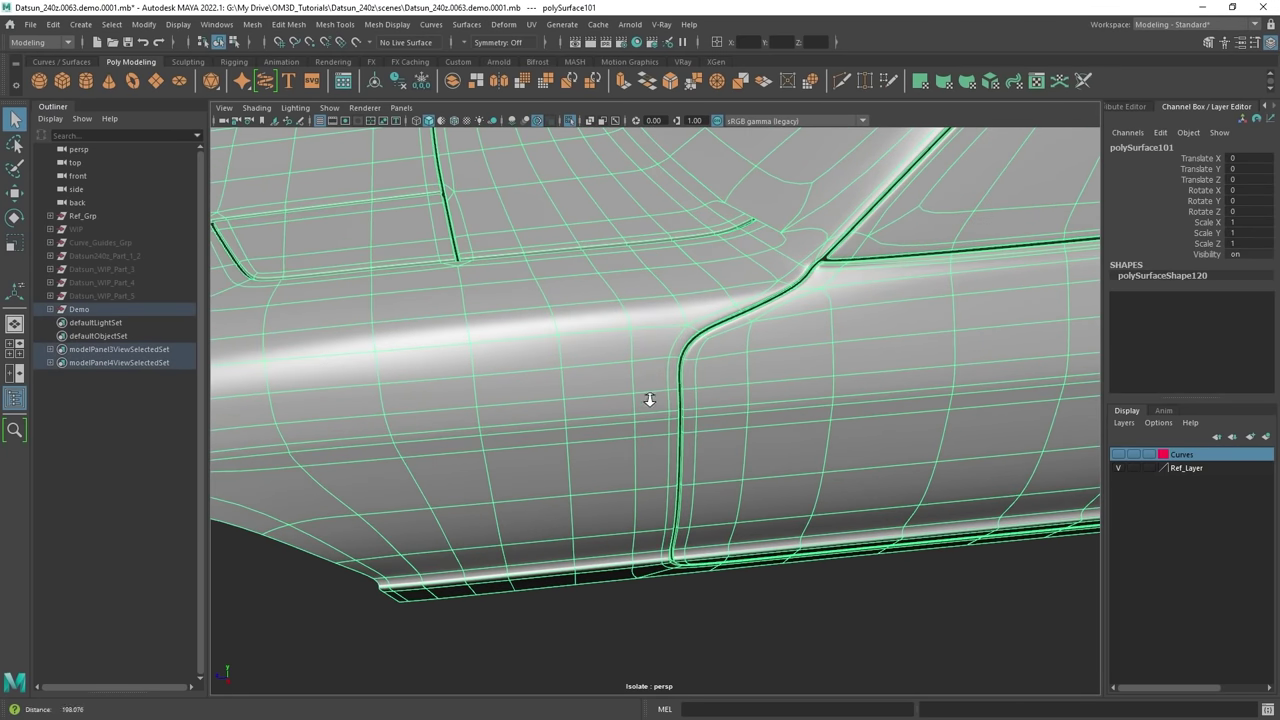
Examine the edges and faces bordering the gap at the front door's upper corner, then return to object selection.
{"action": "middle_click_drag", "start_coordinate": [765, 317], "coordinate": [723, 353], "text": "alt"}
{"action": "left_click_drag", "start_coordinate": [705, 328], "coordinate": [699, 363], "text": "alt"}
{"action": "right_click_drag", "start_coordinate": [699, 363], "coordinate": [645, 290], "text": "alt"}
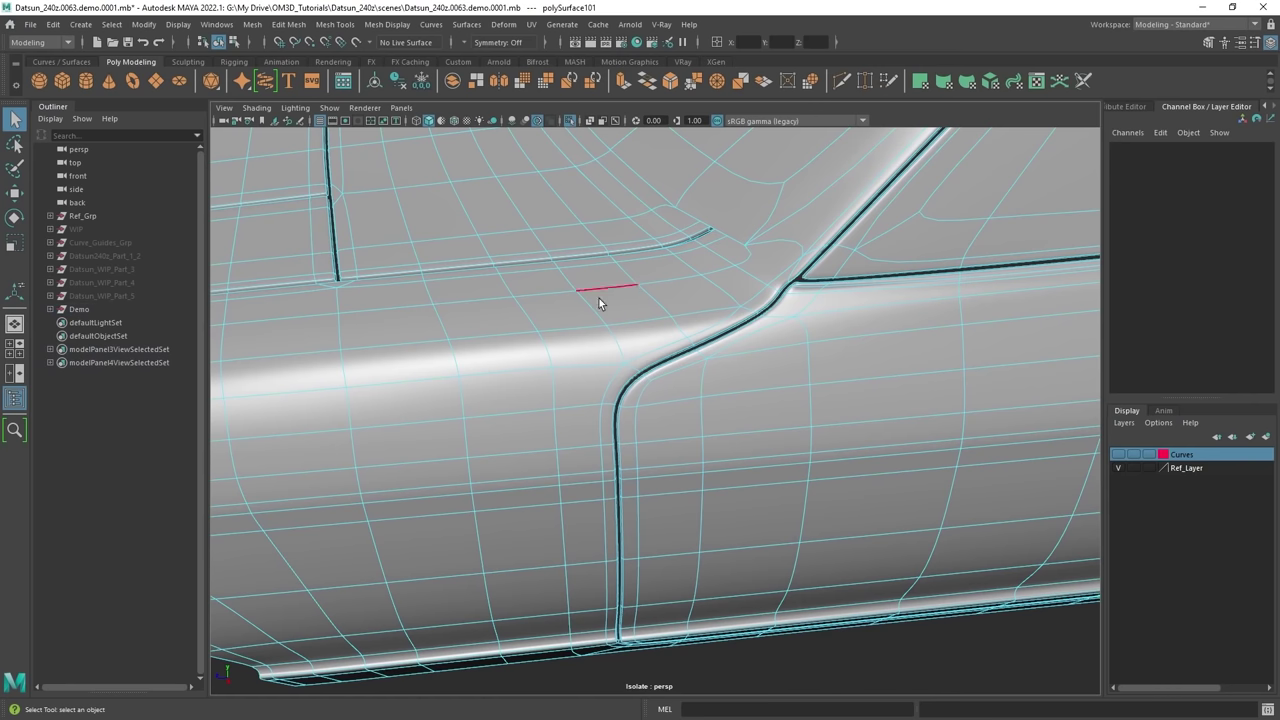
{"action": "double_click", "coordinate": [612, 340]}
{"action": "right_click_drag", "start_coordinate": [612, 341], "coordinate": [692, 356], "text": "alt"}
{"action": "left_click", "coordinate": [701, 333]}
{"action": "left_click_drag", "start_coordinate": [879, 404], "coordinate": [758, 437], "text": "alt"}
{"action": "scroll", "coordinate": [740, 405], "scroll_direction": "up", "scroll_amount": 4}
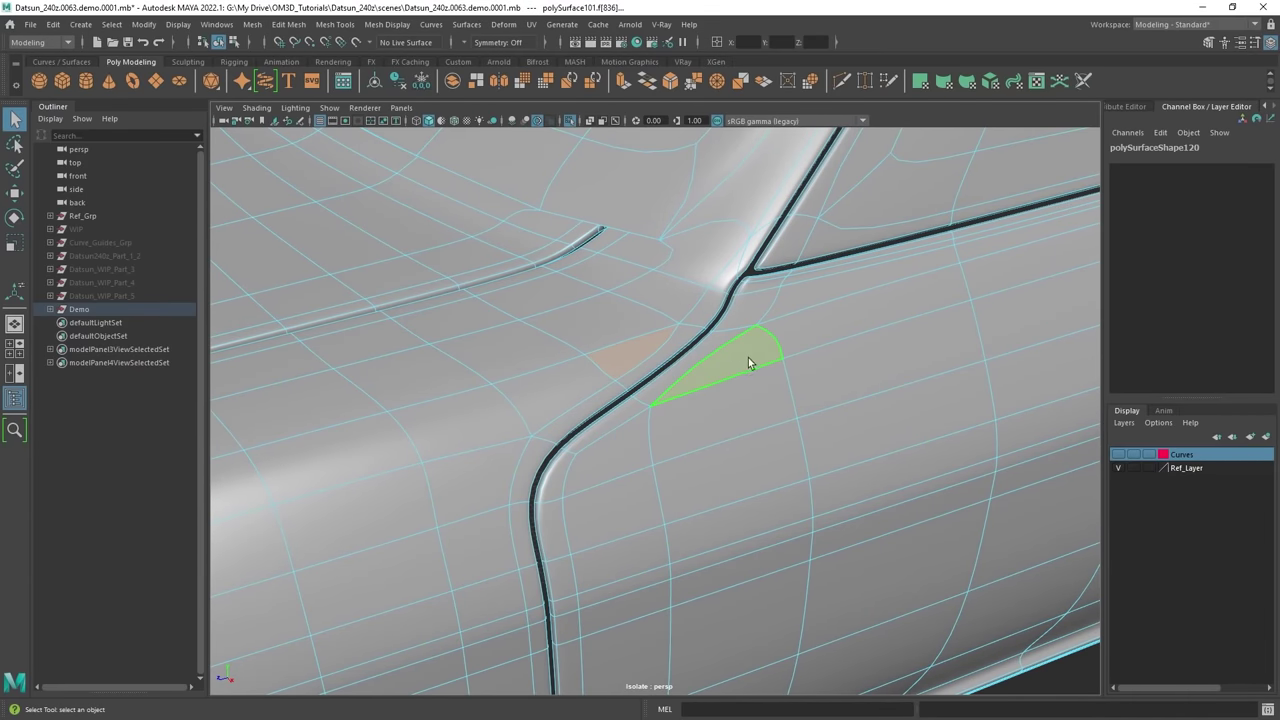
{"action": "right_click", "coordinate": [765, 308], "text": "shift"}
{"action": "right_click_drag", "start_coordinate": [760, 289], "coordinate": [820, 269]}
Examine the door seam from the windshield pillar back to the rear door edge above the wheel arch.
{"action": "scroll", "coordinate": [835, 306], "scroll_direction": "down", "scroll_amount": 4}
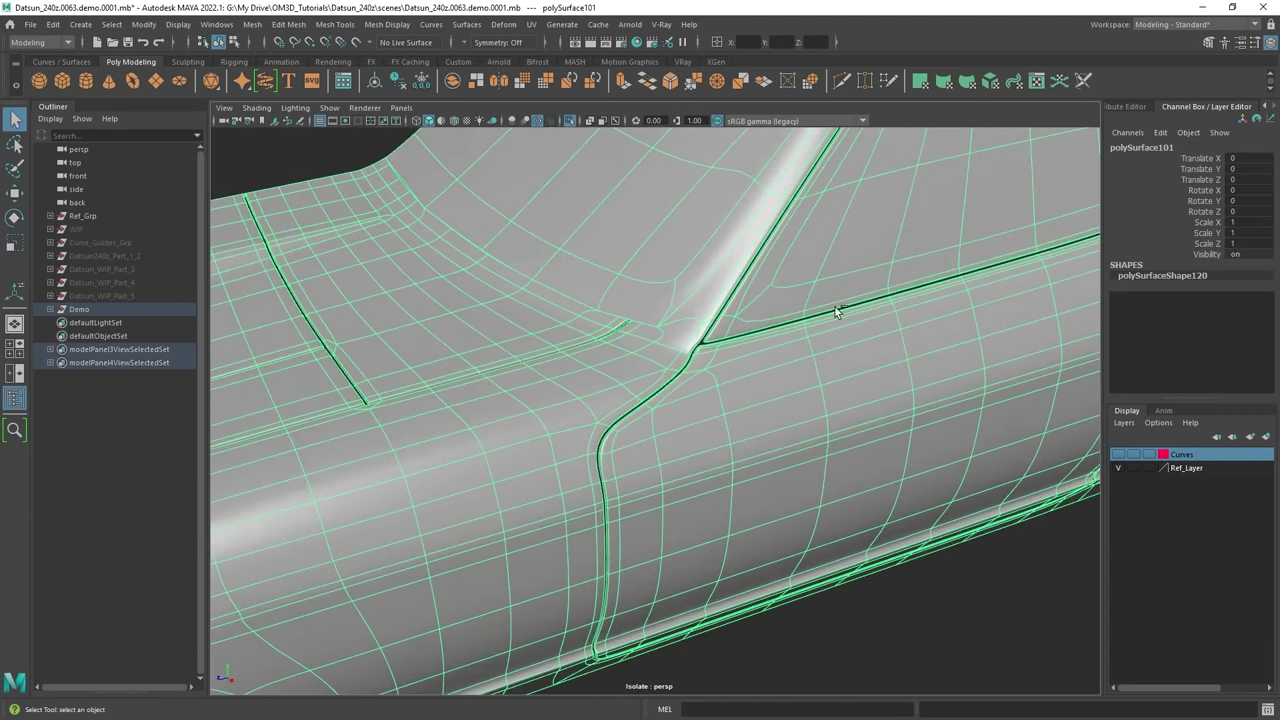
{"action": "left_click_drag", "start_coordinate": [840, 309], "coordinate": [838, 378], "text": "alt"}
{"action": "left_click", "coordinate": [978, 583]}
{"action": "left_click_drag", "start_coordinate": [848, 583], "coordinate": [760, 570], "text": "alt"}
{"action": "scroll", "coordinate": [775, 545], "scroll_direction": "down", "scroll_amount": 5}
{"action": "mouse_move", "coordinate": [799, 504]}
{"action": "left_mouse_down", "text": "alt"}
{"action": "mouse_move", "coordinate": [788, 502]}
{"action": "mouse_move", "coordinate": [826, 494]}
{"action": "mouse_move", "coordinate": [798, 487]}
{"action": "left_mouse_up", "text": "alt"}
{"action": "middle_click_drag", "start_coordinate": [798, 487], "coordinate": [712, 455], "text": "alt"}
{"action": "scroll", "coordinate": [712, 434], "scroll_direction": "up", "scroll_amount": 5}
{"action": "left_click", "coordinate": [745, 316]}
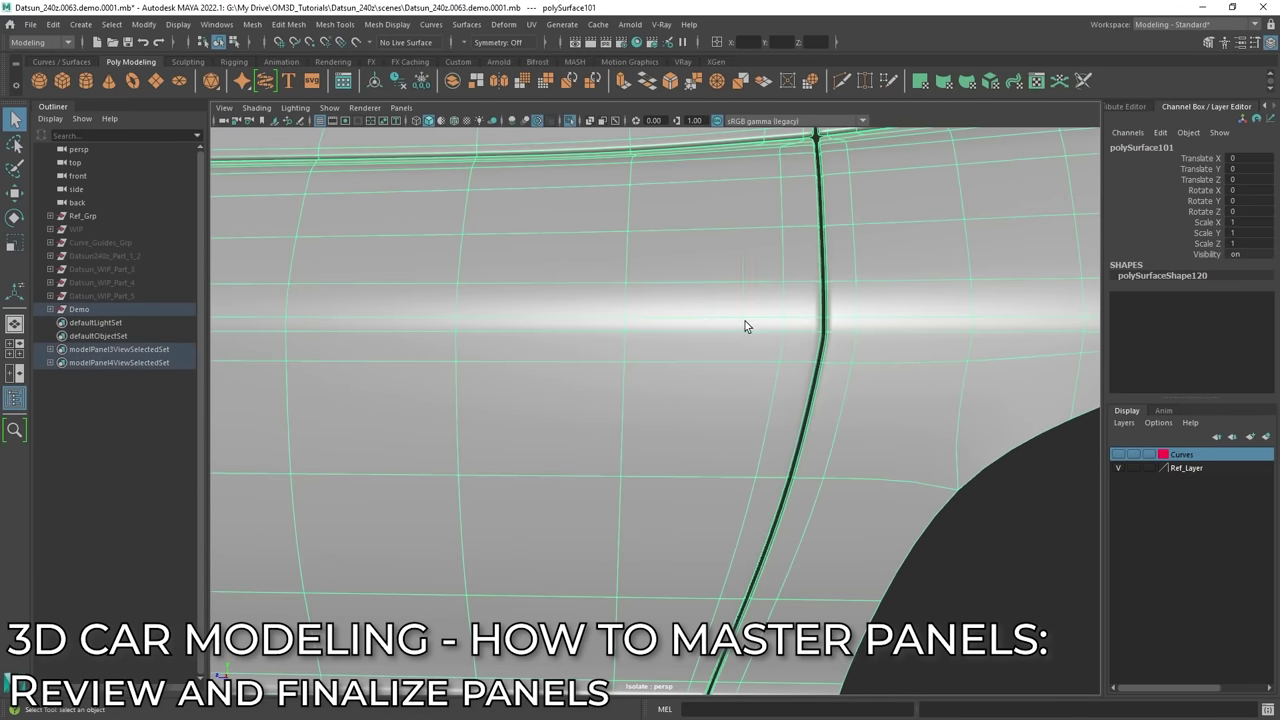
Insert an edge loop with Multi-Cut along the door-side inner wall of the rear door gap, close to its outer edge.
{"action": "middle_click_drag", "start_coordinate": [746, 318], "coordinate": [661, 346], "text": "alt"}
{"action": "left_click_drag", "start_coordinate": [661, 352], "coordinate": [604, 362], "text": "alt"}
{"action": "right_click_drag", "start_coordinate": [628, 466], "coordinate": [620, 375], "text": "alt"}
{"action": "middle_click_drag", "start_coordinate": [620, 375], "coordinate": [623, 509], "text": "alt"}
{"action": "right_click_drag", "start_coordinate": [622, 510], "coordinate": [549, 466], "text": "alt"}
{"action": "left_click_drag", "start_coordinate": [549, 466], "coordinate": [534, 340], "text": "alt"}
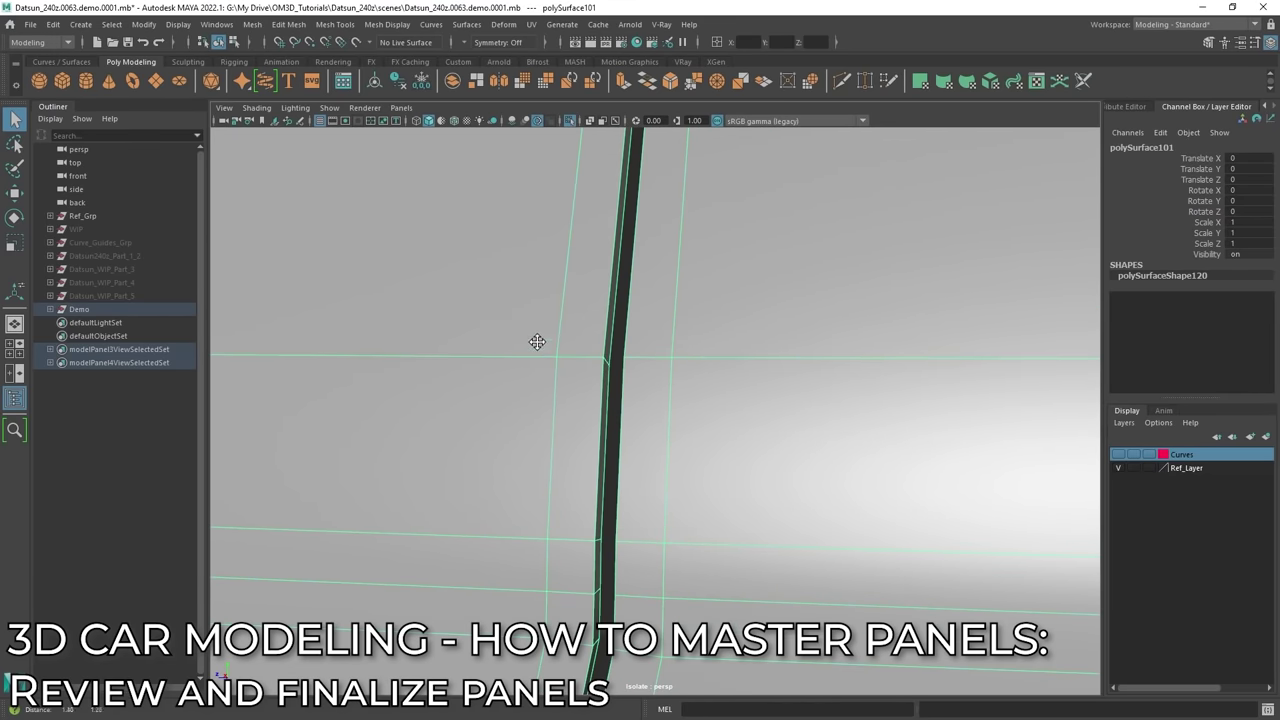
{"action": "right_click_drag", "start_coordinate": [550, 321], "coordinate": [476, 316], "text": "shift"}
{"action": "left_click_drag", "start_coordinate": [550, 320], "coordinate": [589, 319], "text": "alt"}
{"action": "middle_click_drag", "start_coordinate": [571, 318], "coordinate": [603, 300], "text": "alt"}
{"action": "right_click_drag", "start_coordinate": [603, 300], "coordinate": [578, 353], "text": "alt"}
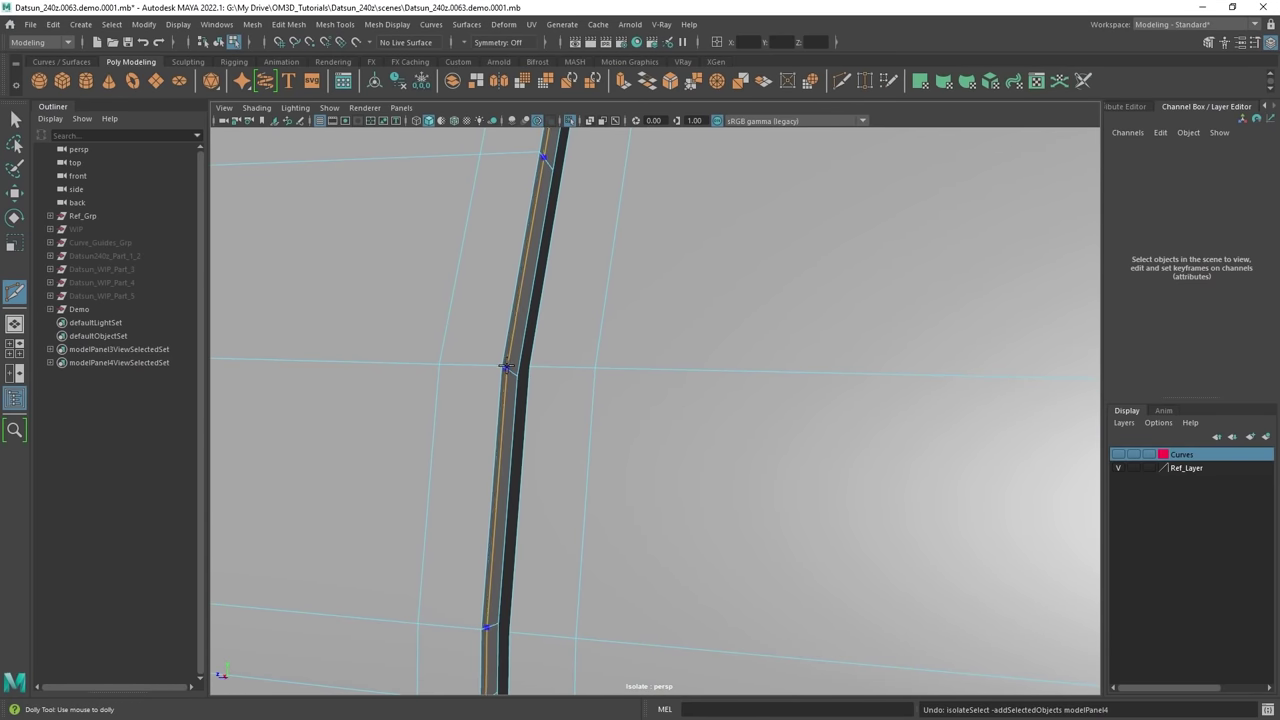
{"action": "left_click", "coordinate": [512, 367], "text": "ctrl"}
Select an edge beside the rear door gap to view the surrounding area and undo the last action.
{"action": "left_click_drag", "start_coordinate": [548, 391], "coordinate": [791, 414], "text": "alt"}
{"action": "right_click_drag", "start_coordinate": [791, 414], "coordinate": [654, 410], "text": "alt"}
{"action": "key", "text": "q"}
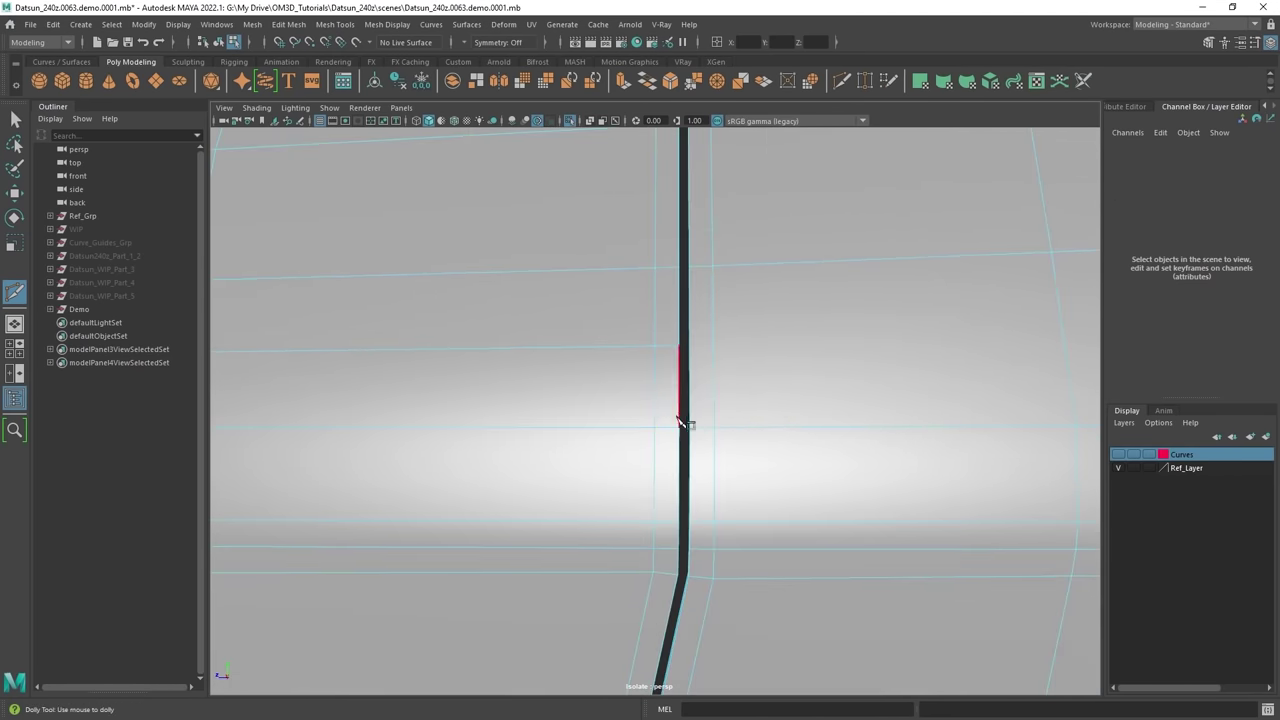
{"action": "left_click", "coordinate": [702, 429]}
{"action": "key", "text": "f"}
{"action": "scroll", "coordinate": [702, 430], "scroll_direction": "down", "scroll_amount": 15}
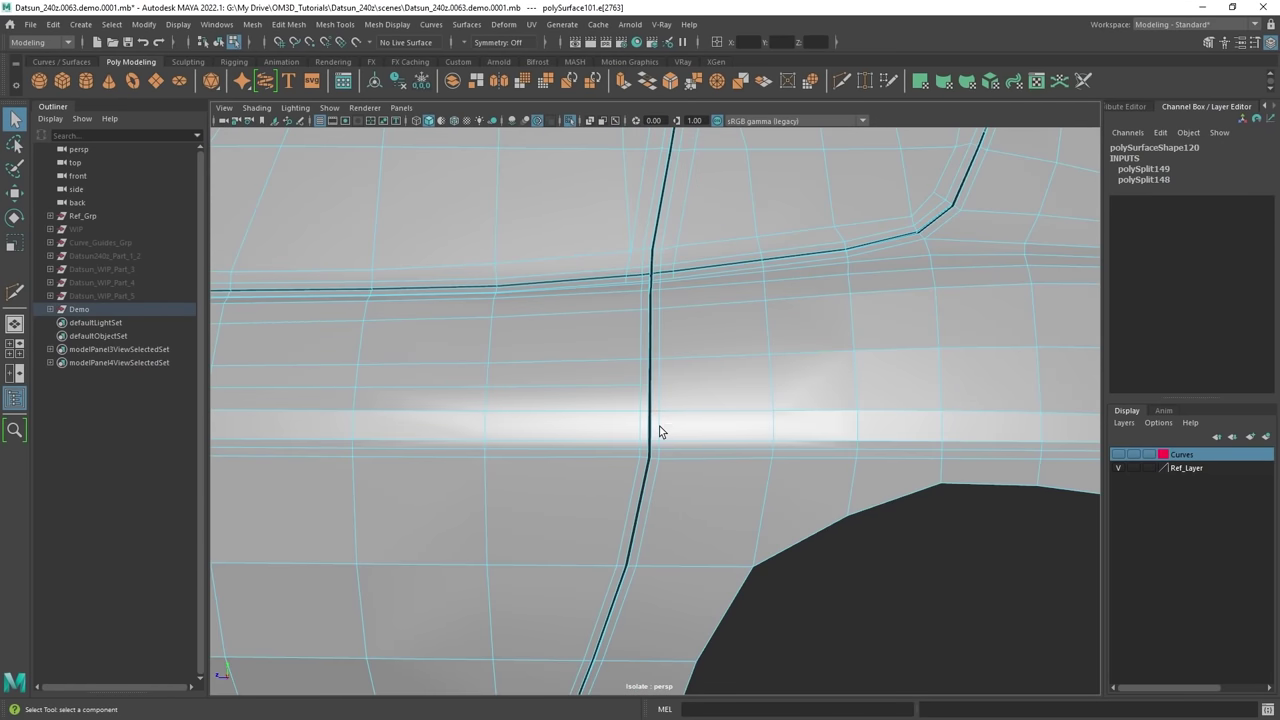
{"action": "key", "text": "ctrl+z"}
Insert edge loops with Multi-Cut midway along both inner walls of the rear door gap.
{"action": "left_click_drag", "start_coordinate": [660, 428], "coordinate": [755, 465], "text": "alt"}
{"action": "right_click_drag", "start_coordinate": [755, 465], "coordinate": [767, 545], "text": "alt"}
{"action": "left_click_drag", "start_coordinate": [767, 545], "coordinate": [702, 405], "text": "alt"}
{"action": "right_click_drag", "start_coordinate": [702, 405], "coordinate": [708, 580], "text": "alt"}
{"action": "right_click_drag", "start_coordinate": [636, 317], "coordinate": [574, 317], "text": "shift"}
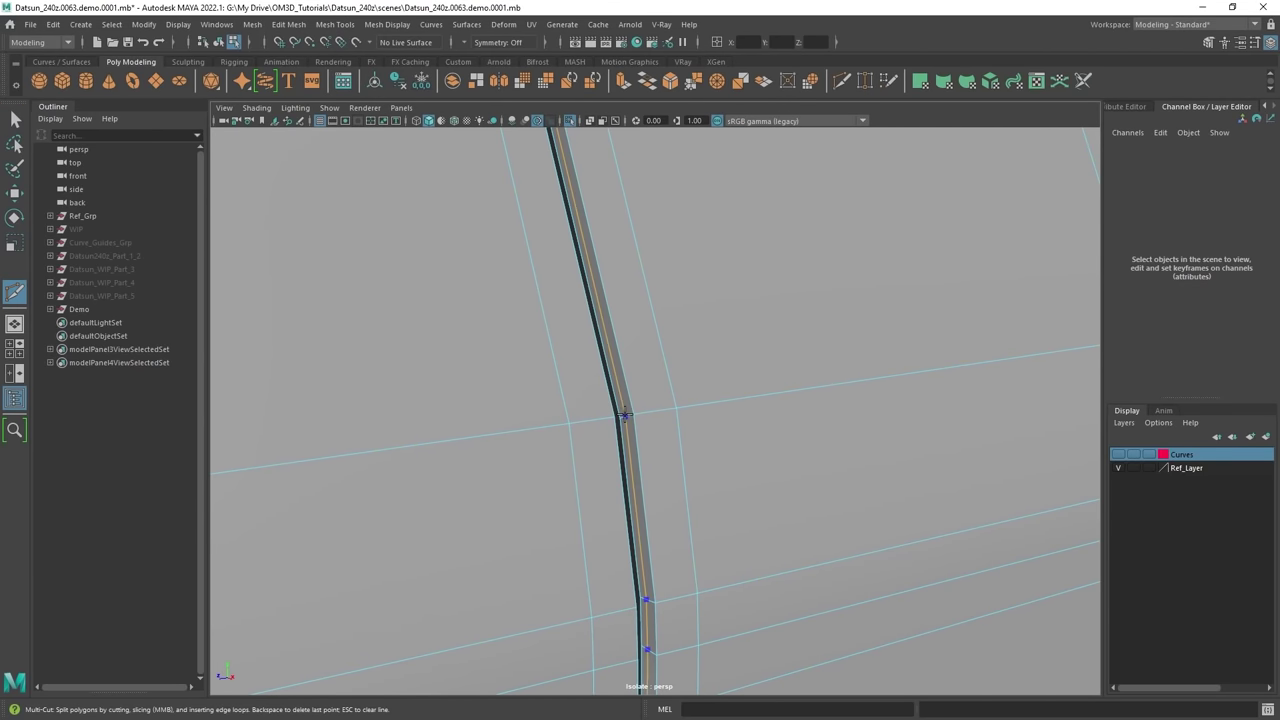
{"action": "mouse_move", "coordinate": [626, 415]}
{"action": "left_mouse_down", "text": "alt"}
{"action": "mouse_move", "coordinate": [689, 366]}
{"action": "mouse_move", "coordinate": [617, 431]}
{"action": "mouse_move", "coordinate": [618, 413]}
{"action": "left_mouse_up", "text": "alt"}
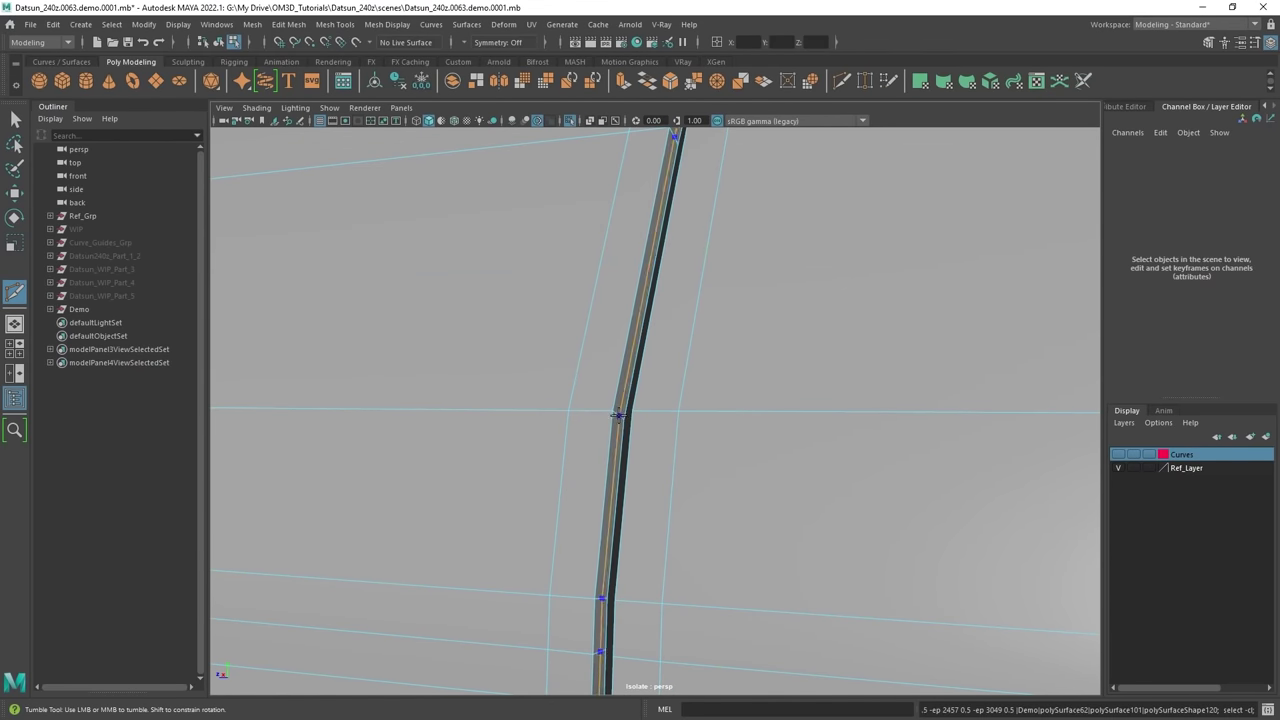
{"action": "key", "text": "q"}
Select the middle edge loops on both inner walls of the rear door gap for moving and preview the smoothed mesh.
{"action": "right_click_drag", "start_coordinate": [620, 338], "coordinate": [618, 304]}
{"action": "double_click", "coordinate": [623, 391]}
{"action": "left_click_drag", "start_coordinate": [625, 412], "coordinate": [719, 430], "text": "alt"}
{"action": "double_click", "coordinate": [630, 449], "text": "shift"}
{"action": "key", "text": "w"}
{"action": "mouse_move", "coordinate": [722, 391]}
{"action": "left_mouse_down", "text": "alt"}
{"action": "mouse_move", "coordinate": [738, 389]}
{"action": "mouse_move", "coordinate": [739, 410]}
{"action": "left_mouse_up", "text": "alt"}
{"action": "key", "text": "q"}
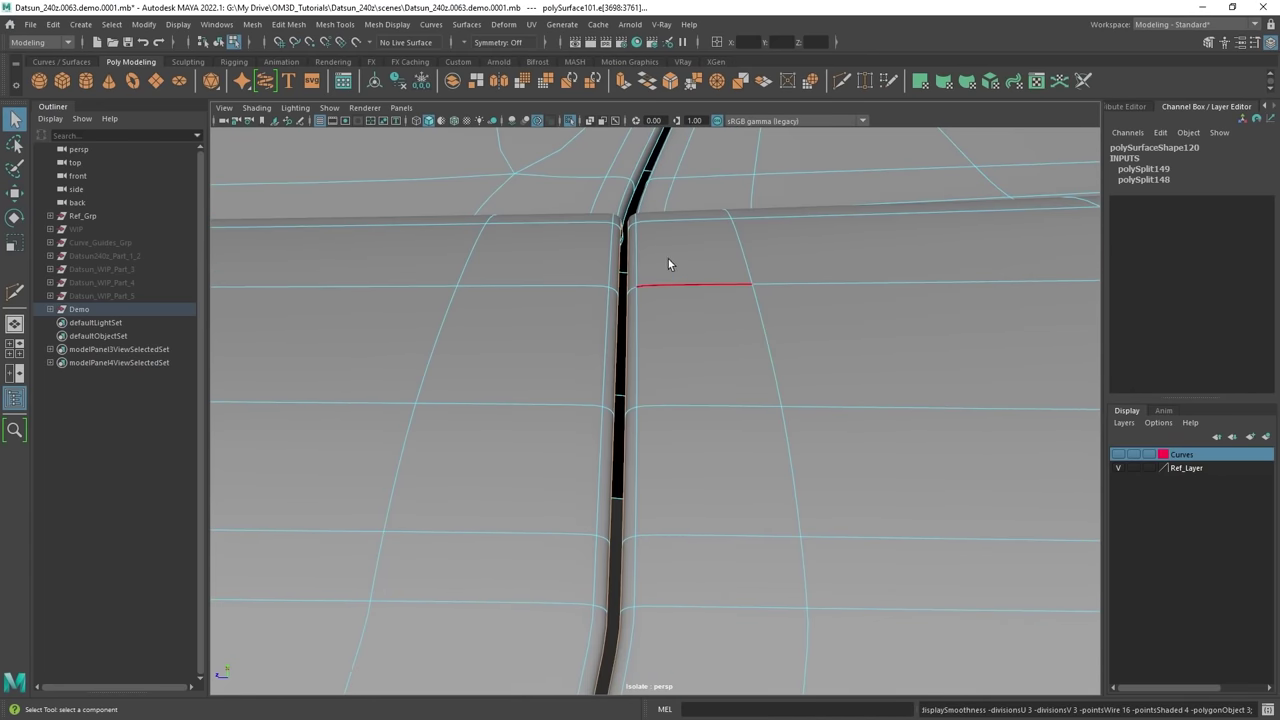
Return to object selection and select the body to examine the smoothed rear door gap.
{"action": "right_click_drag", "start_coordinate": [669, 264], "coordinate": [740, 250]}
{"action": "right_click_drag", "start_coordinate": [832, 290], "coordinate": [740, 335], "text": "alt"}
{"action": "key", "text": "ctrl+z"}
{"action": "left_click_drag", "start_coordinate": [732, 382], "coordinate": [729, 450], "text": "alt"}
{"action": "left_click", "coordinate": [693, 390]}
{"action": "left_click_drag", "start_coordinate": [667, 367], "coordinate": [666, 380], "text": "alt"}
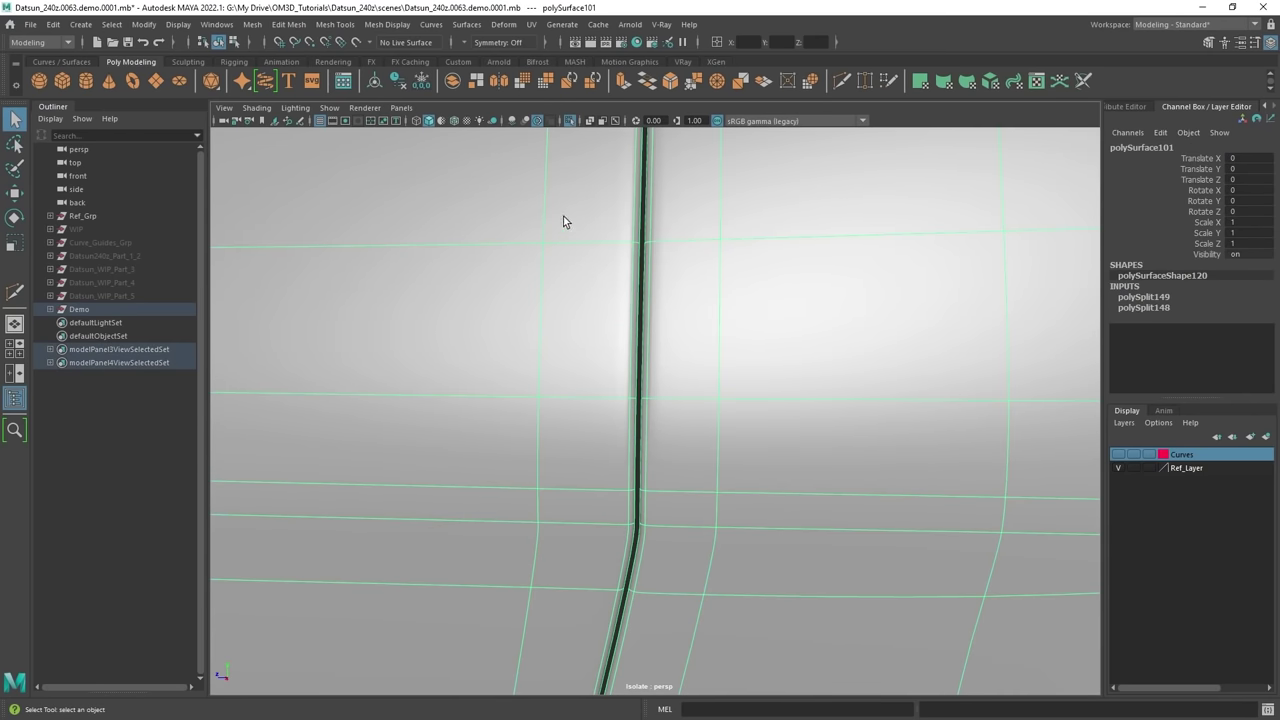
Try adding Multi-Cut edge loops on the outer surface along both sides of the rear door gap.
{"action": "right_click_drag", "start_coordinate": [563, 216], "coordinate": [492, 217], "text": "shift"}
{"action": "key", "text": "1"}
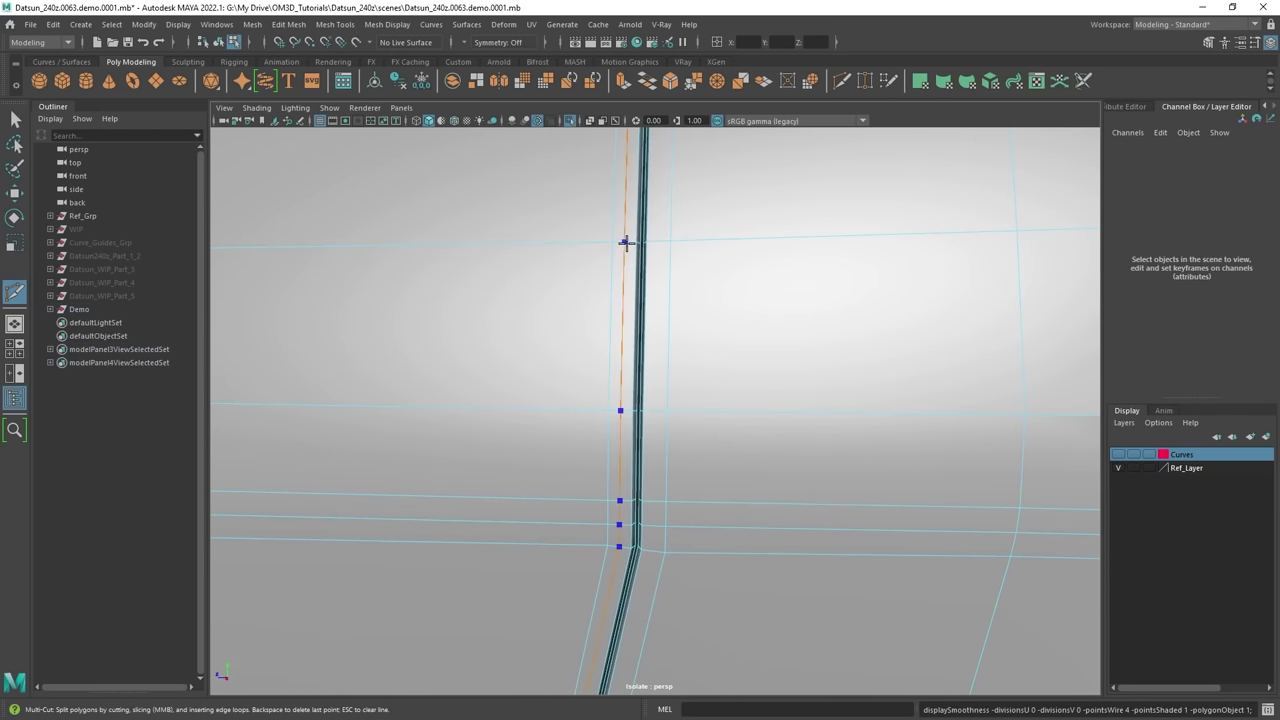
{"action": "left_click", "coordinate": [658, 240], "text": "ctrl"}
{"action": "middle_click_drag", "start_coordinate": [658, 240], "coordinate": [679, 362], "text": "alt"}
{"action": "right_click_drag", "start_coordinate": [681, 362], "coordinate": [678, 346], "text": "alt"}
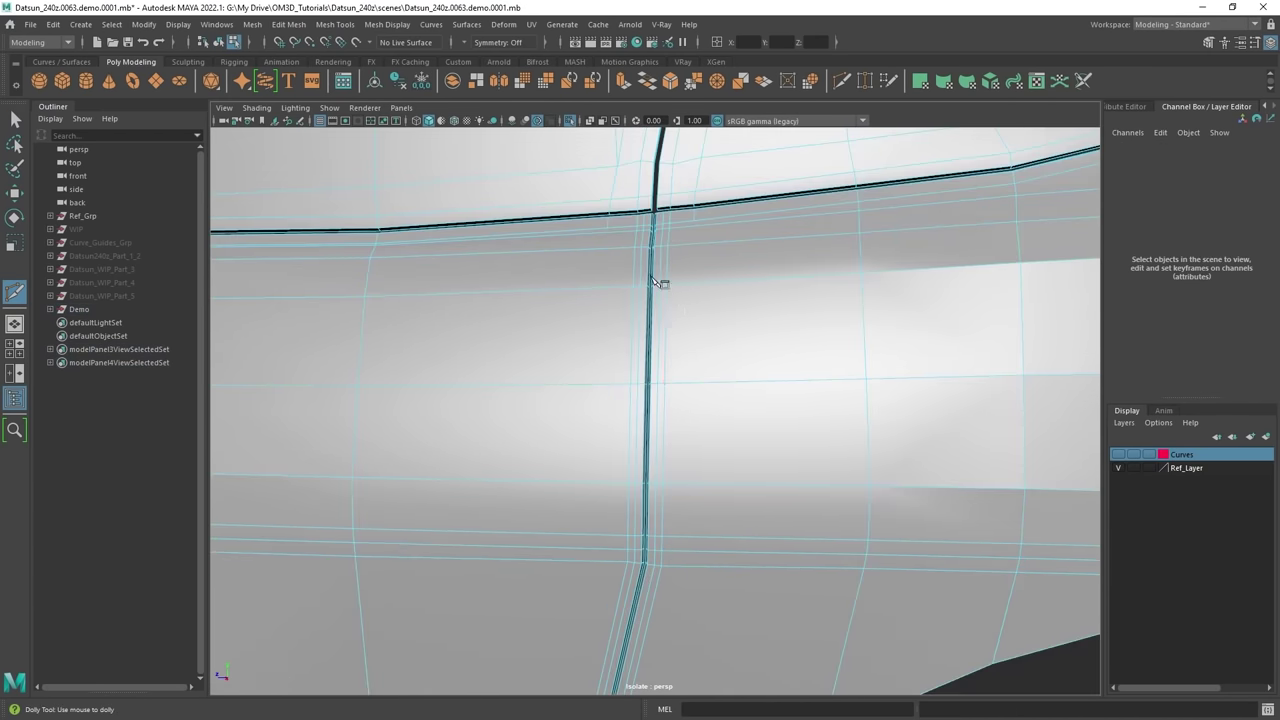
{"action": "left_click_drag", "start_coordinate": [646, 303], "coordinate": [654, 377], "text": "alt"}
{"action": "middle_click_drag", "start_coordinate": [654, 377], "coordinate": [672, 316], "text": "alt"}
{"action": "right_click_drag", "start_coordinate": [672, 316], "coordinate": [780, 256], "text": "alt"}
Examine the smoothed rear door gap from the window line down to the sill, close up and from a distance.
{"action": "key", "text": "q"}
{"action": "key", "text": "3"}
{"action": "right_click_drag", "start_coordinate": [855, 296], "coordinate": [812, 296], "text": "alt"}
{"action": "left_click_drag", "start_coordinate": [812, 296], "coordinate": [705, 348], "text": "alt"}
{"action": "left_click", "coordinate": [628, 352]}
{"action": "mouse_move", "coordinate": [626, 353]}
{"action": "left_mouse_down", "text": "alt"}
{"action": "mouse_move", "coordinate": [676, 356]}
{"action": "mouse_move", "coordinate": [654, 352]}
{"action": "mouse_move", "coordinate": [671, 394]}
{"action": "mouse_move", "coordinate": [666, 360]}
{"action": "mouse_move", "coordinate": [649, 371]}
{"action": "mouse_move", "coordinate": [657, 394]}
{"action": "mouse_move", "coordinate": [691, 397]}
{"action": "mouse_move", "coordinate": [674, 377]}
{"action": "mouse_move", "coordinate": [620, 366]}
{"action": "mouse_move", "coordinate": [666, 354]}
{"action": "mouse_move", "coordinate": [674, 369]}
{"action": "mouse_move", "coordinate": [649, 386]}
{"action": "mouse_move", "coordinate": [617, 377]}
{"action": "mouse_move", "coordinate": [647, 364]}
{"action": "left_mouse_up", "text": "alt"}
{"action": "scroll", "coordinate": [648, 391], "scroll_direction": "down", "scroll_amount": 5}
{"action": "scroll", "coordinate": [648, 391], "scroll_direction": "up", "scroll_amount": 1}
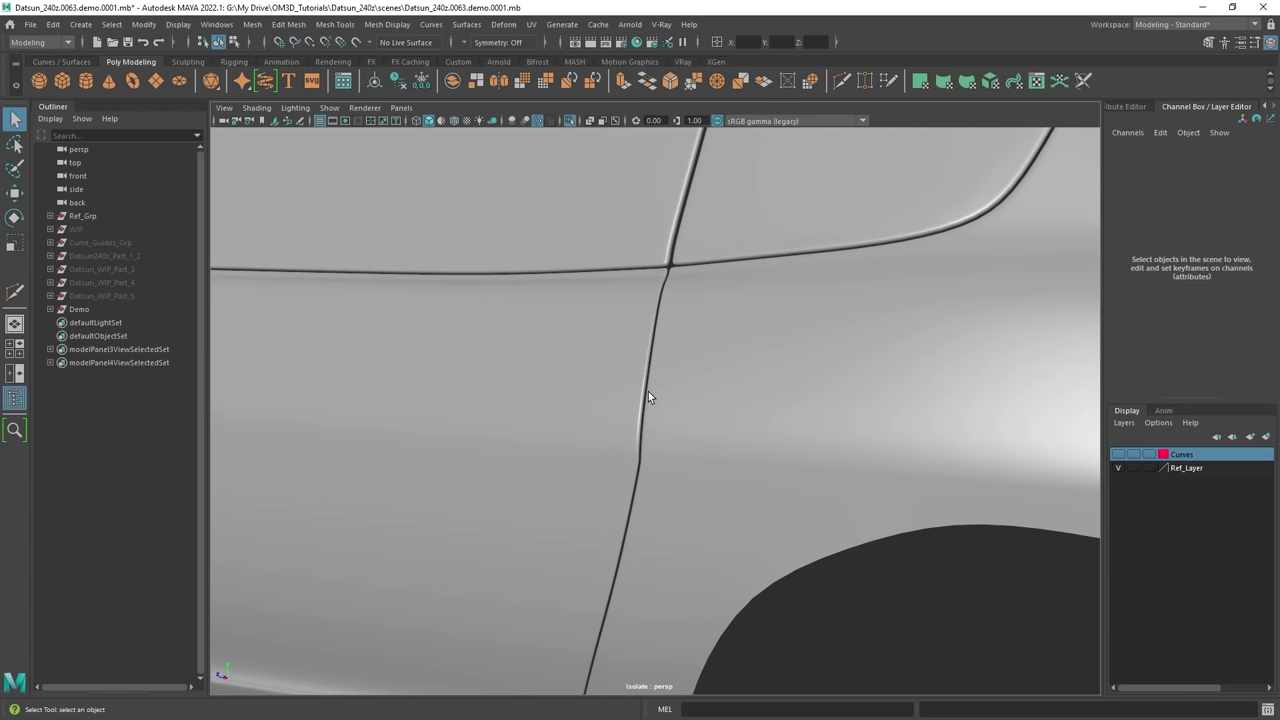
{"action": "middle_click_drag", "start_coordinate": [648, 391], "coordinate": [725, 357], "text": "alt"}
{"action": "scroll", "coordinate": [725, 357], "scroll_direction": "down", "scroll_amount": 6}
{"action": "left_click_drag", "start_coordinate": [725, 357], "coordinate": [727, 390], "text": "alt"}
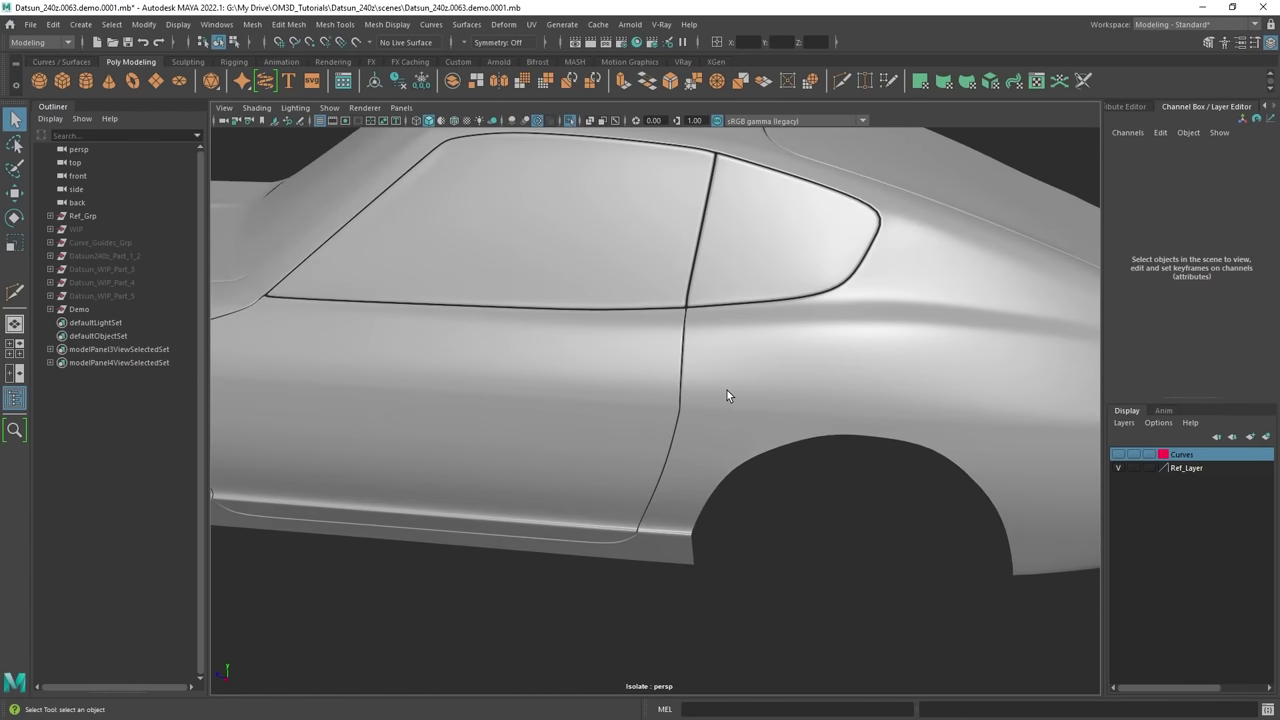
{"action": "scroll", "coordinate": [757, 401], "scroll_direction": "up", "scroll_amount": 5}
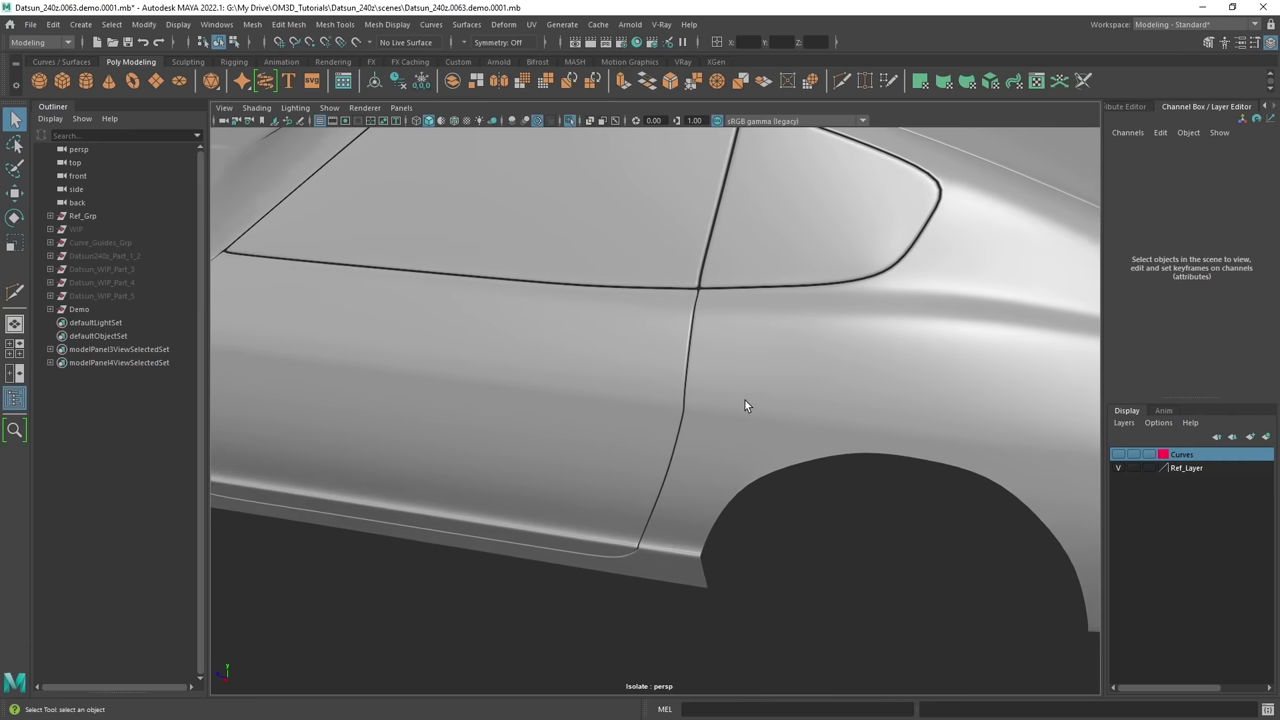
{"action": "scroll", "coordinate": [754, 398], "scroll_direction": "up", "scroll_amount": 1}
{"action": "left_click_drag", "start_coordinate": [754, 398], "coordinate": [770, 373], "text": "alt"}
{"action": "scroll", "coordinate": [785, 382], "scroll_direction": "up", "scroll_amount": 2}
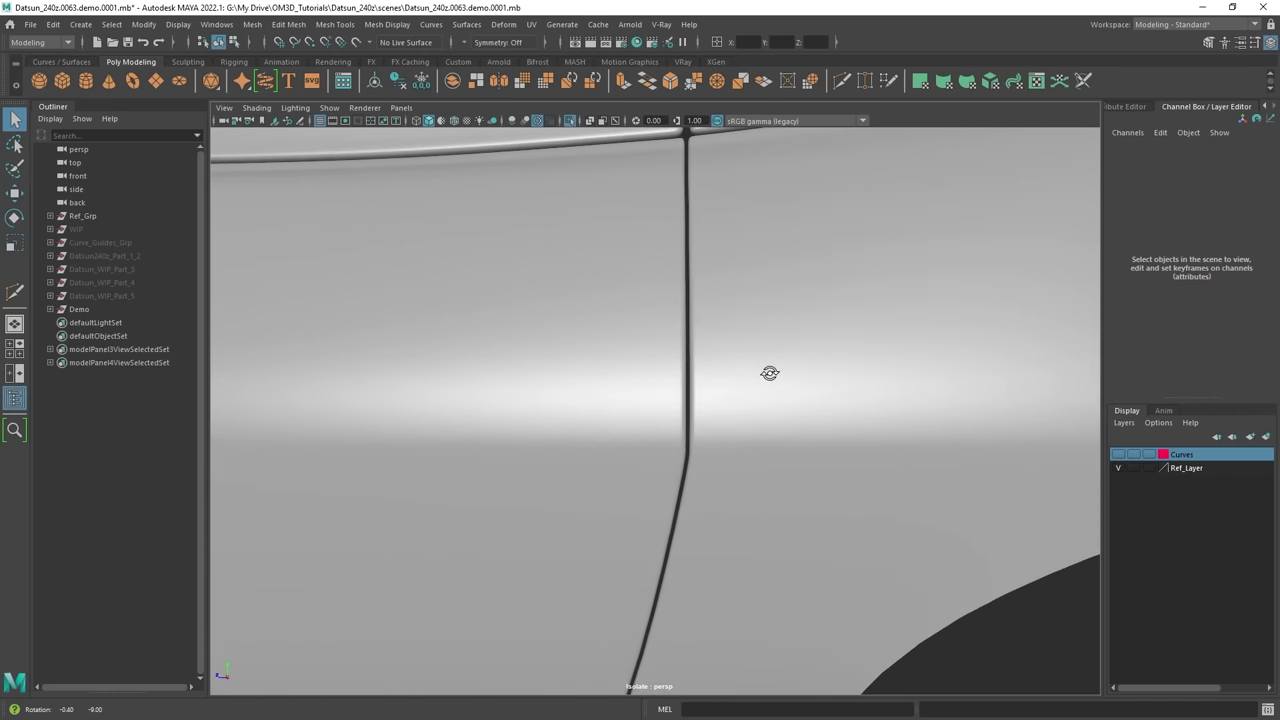
{"action": "scroll", "coordinate": [747, 361], "scroll_direction": "down", "scroll_amount": 5}
{"action": "scroll", "coordinate": [680, 375], "scroll_direction": "up", "scroll_amount": 3}
{"action": "scroll", "coordinate": [668, 395], "scroll_direction": "down", "scroll_amount": 4}
Undo the edge loops added on the outer surface beside the rear door gap and return to object selection.
{"action": "key", "text": "ctrl+z"}
{"action": "key", "text": "ctrl+z"}
{"action": "key", "text": "ctrl+z"}
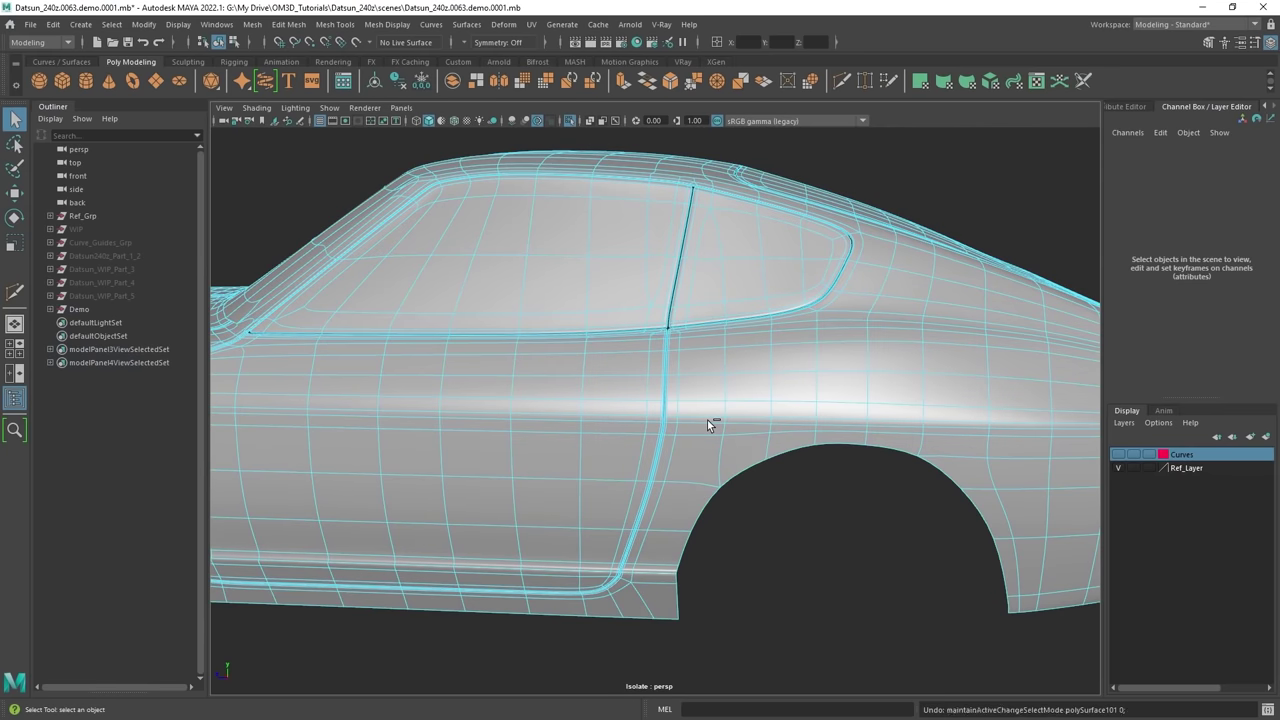
{"action": "scroll", "coordinate": [707, 425], "scroll_direction": "up", "scroll_amount": 10}
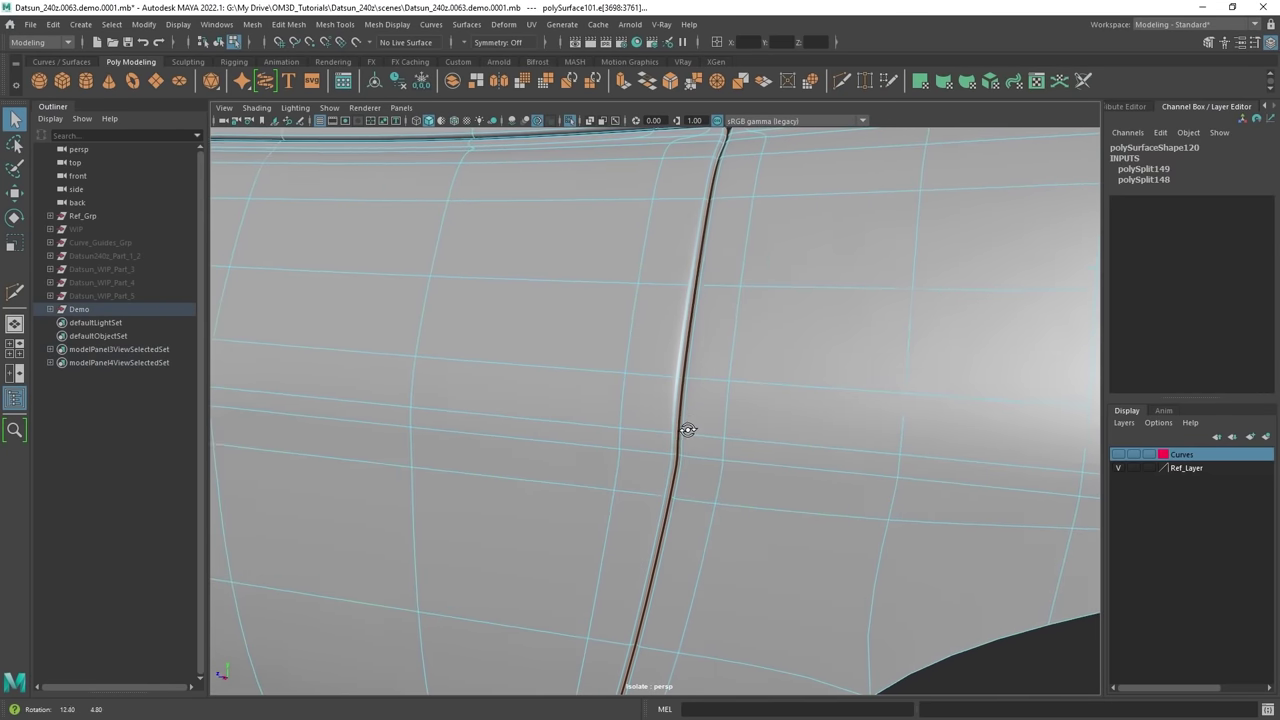
{"action": "right_click_drag", "start_coordinate": [657, 336], "coordinate": [896, 258]}
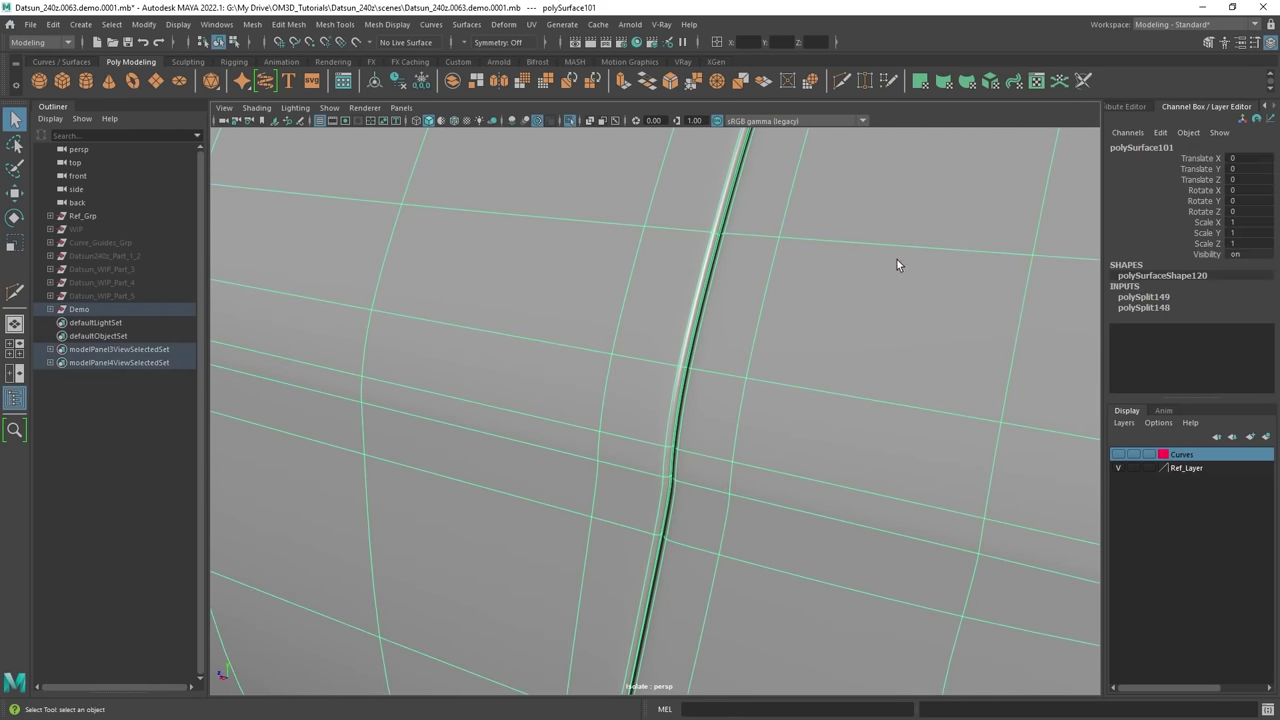
Examine the door and side window gaps along the body, comparing the unsmoothed and smoothed mesh.
{"action": "scroll", "coordinate": [686, 374], "scroll_direction": "down", "scroll_amount": 10}
{"action": "left_click_drag", "start_coordinate": [648, 392], "coordinate": [624, 408], "text": "alt"}
{"action": "left_click", "coordinate": [763, 468]}
{"action": "scroll", "coordinate": [691, 477], "scroll_direction": "up", "scroll_amount": 5}
{"action": "middle_click_drag", "start_coordinate": [624, 408], "coordinate": [714, 466], "text": "alt"}
{"action": "left_click_drag", "start_coordinate": [714, 466], "coordinate": [718, 360], "text": "alt"}
{"action": "scroll", "coordinate": [832, 413], "scroll_direction": "down", "scroll_amount": 2}
{"action": "scroll", "coordinate": [869, 397], "scroll_direction": "down", "scroll_amount": 4}
{"action": "left_click", "coordinate": [810, 342]}
{"action": "key", "text": "1"}
{"action": "left_click_drag", "start_coordinate": [810, 342], "coordinate": [749, 389], "text": "alt"}
{"action": "key", "text": "3"}
{"action": "scroll", "coordinate": [758, 361], "scroll_direction": "down", "scroll_amount": 2}
{"action": "left_click", "coordinate": [851, 393], "text": "ctrl"}
{"action": "scroll", "coordinate": [851, 393], "scroll_direction": "up", "scroll_amount": 2}
{"action": "middle_click_drag", "start_coordinate": [851, 393], "coordinate": [727, 399], "text": "alt"}
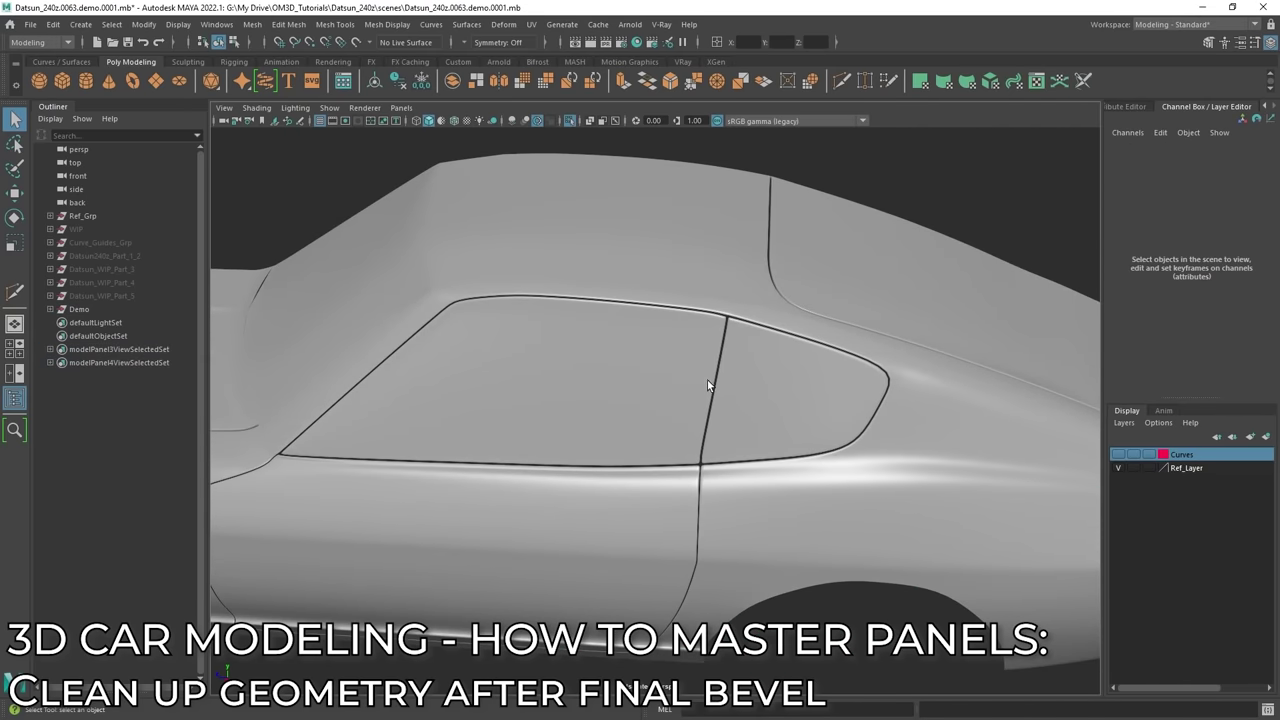
Cut an edge from the surface vertex to the gap border at the fender-side T-junction between the inspection lid and cowl.
{"action": "middle_click_drag", "start_coordinate": [455, 339], "coordinate": [720, 292], "text": "alt"}
{"action": "scroll", "coordinate": [720, 292], "scroll_direction": "up", "scroll_amount": 4}
{"action": "left_click", "coordinate": [424, 362]}
{"action": "left_click_drag", "start_coordinate": [424, 362], "coordinate": [650, 388], "text": "alt"}
{"action": "scroll", "coordinate": [650, 388], "scroll_direction": "up", "scroll_amount": 1}
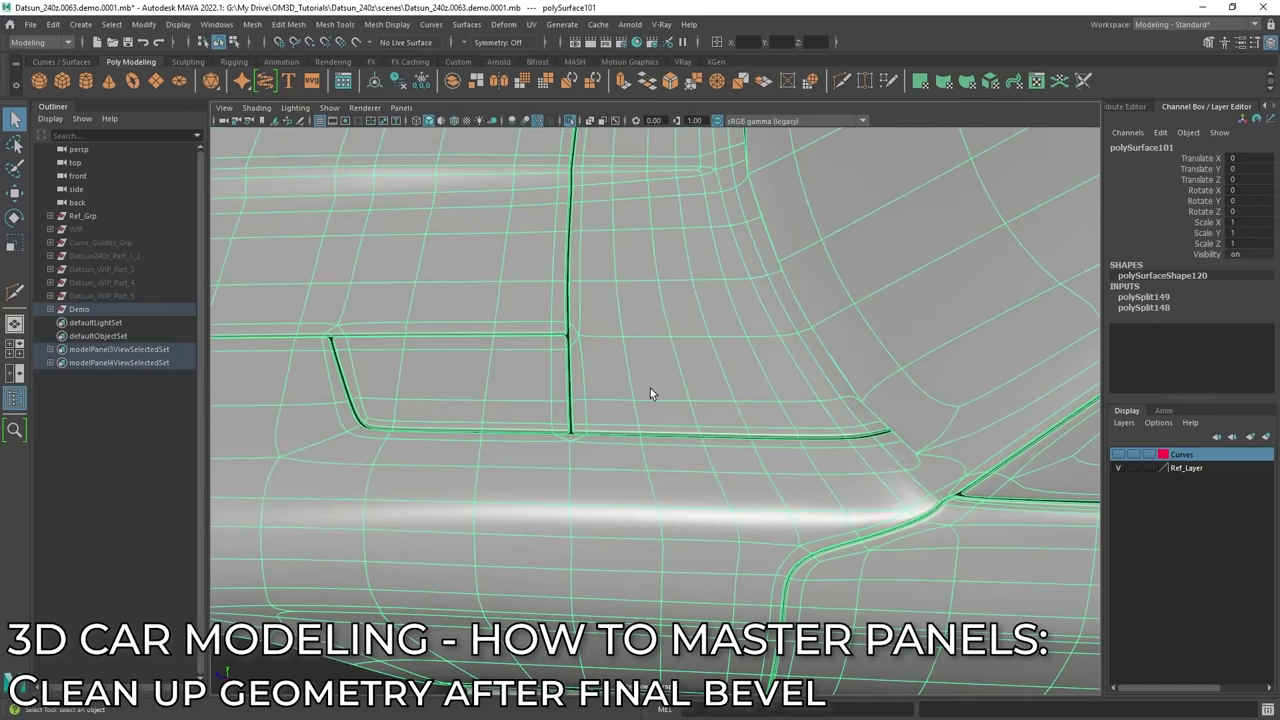
{"action": "middle_click_drag", "start_coordinate": [572, 430], "coordinate": [654, 357], "text": "alt"}
{"action": "scroll", "coordinate": [645, 359], "scroll_direction": "up", "scroll_amount": 5}
{"action": "left_click_drag", "start_coordinate": [645, 359], "coordinate": [639, 411], "text": "alt"}
{"action": "middle_click_drag", "start_coordinate": [749, 480], "coordinate": [743, 397], "text": "alt"}
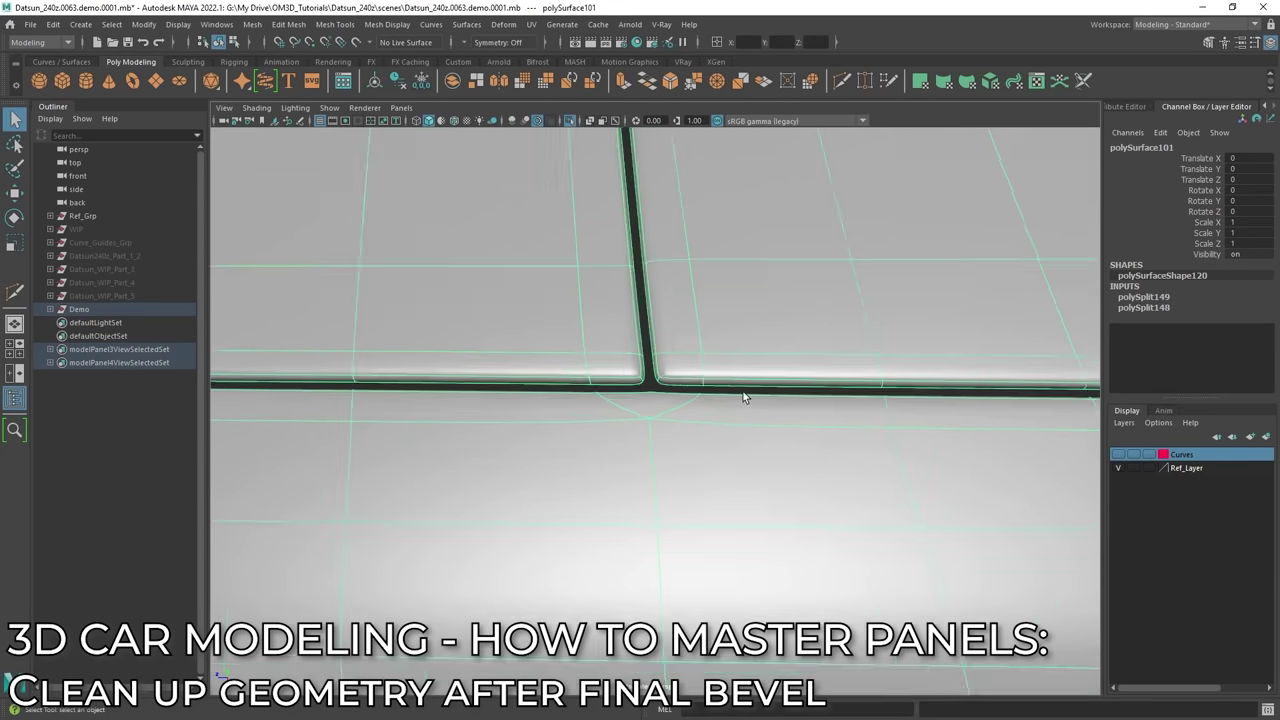
{"action": "scroll", "coordinate": [643, 403], "scroll_direction": "up", "scroll_amount": 2}
{"action": "right_click_drag", "start_coordinate": [641, 403], "coordinate": [641, 345]}
{"action": "left_click", "coordinate": [654, 447]}
{"action": "left_click", "coordinate": [677, 402]}
{"action": "key", "text": "f"}
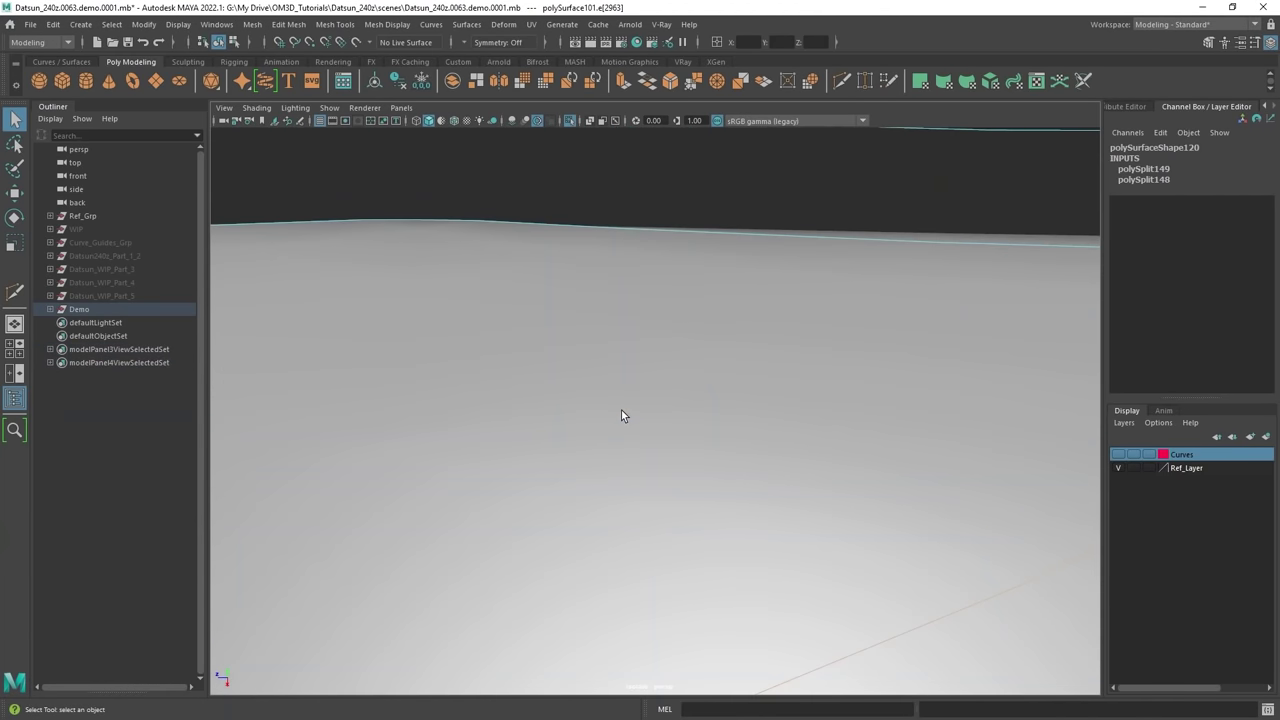
{"action": "scroll", "coordinate": [703, 437], "scroll_direction": "down", "scroll_amount": 5}
{"action": "left_click_drag", "start_coordinate": [703, 437], "coordinate": [741, 435], "text": "alt"}
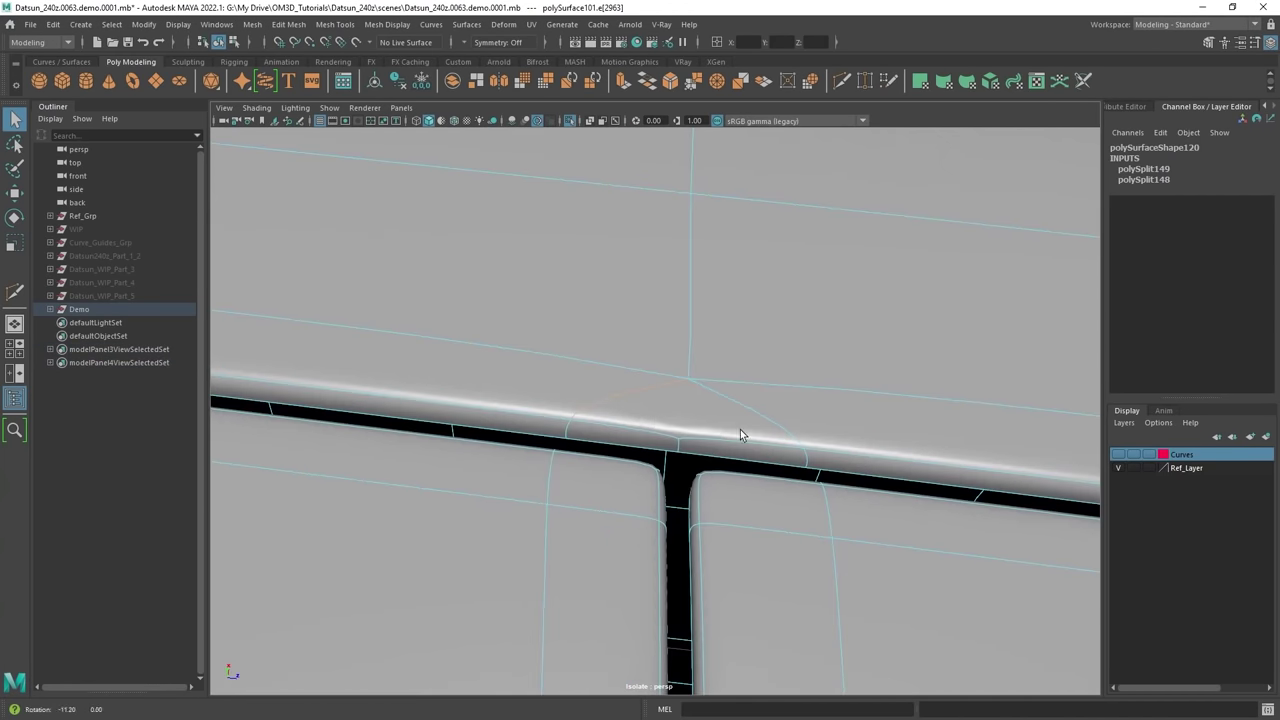
{"action": "key", "text": "1"}
{"action": "right_click", "coordinate": [708, 314], "text": "shift"}
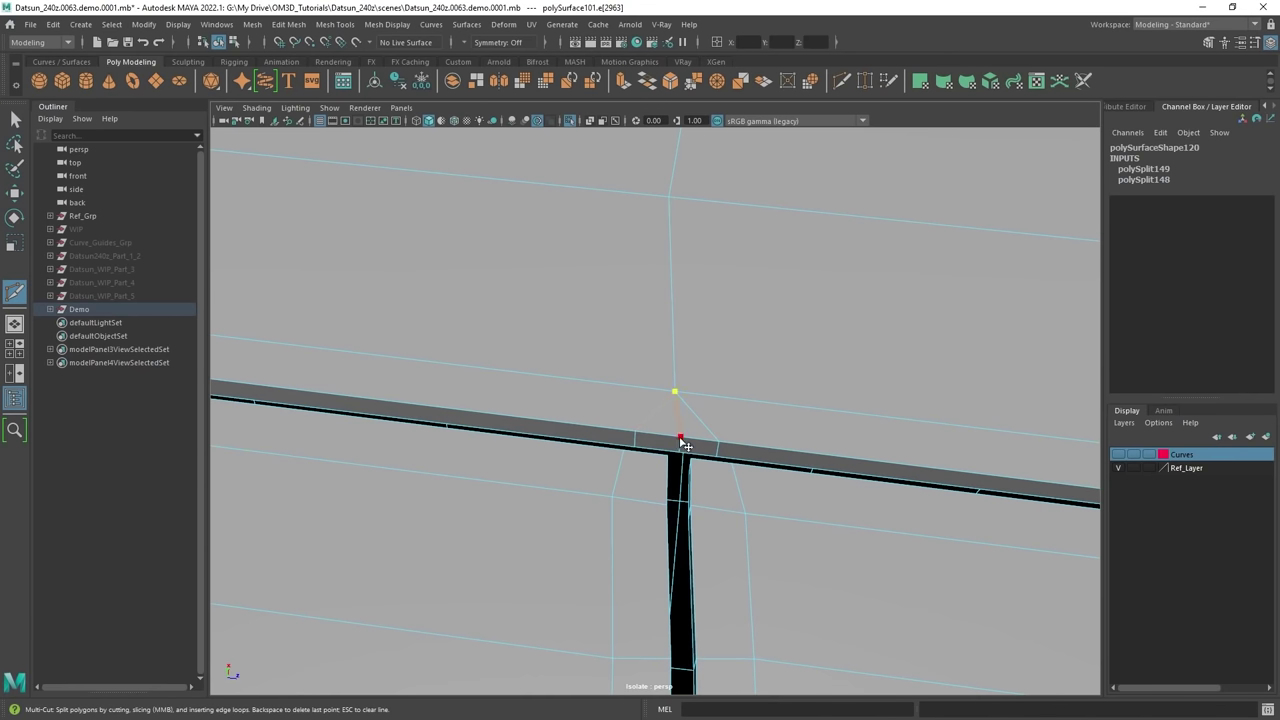
{"action": "left_click", "coordinate": [680, 440]}
{"action": "key", "text": "q"}
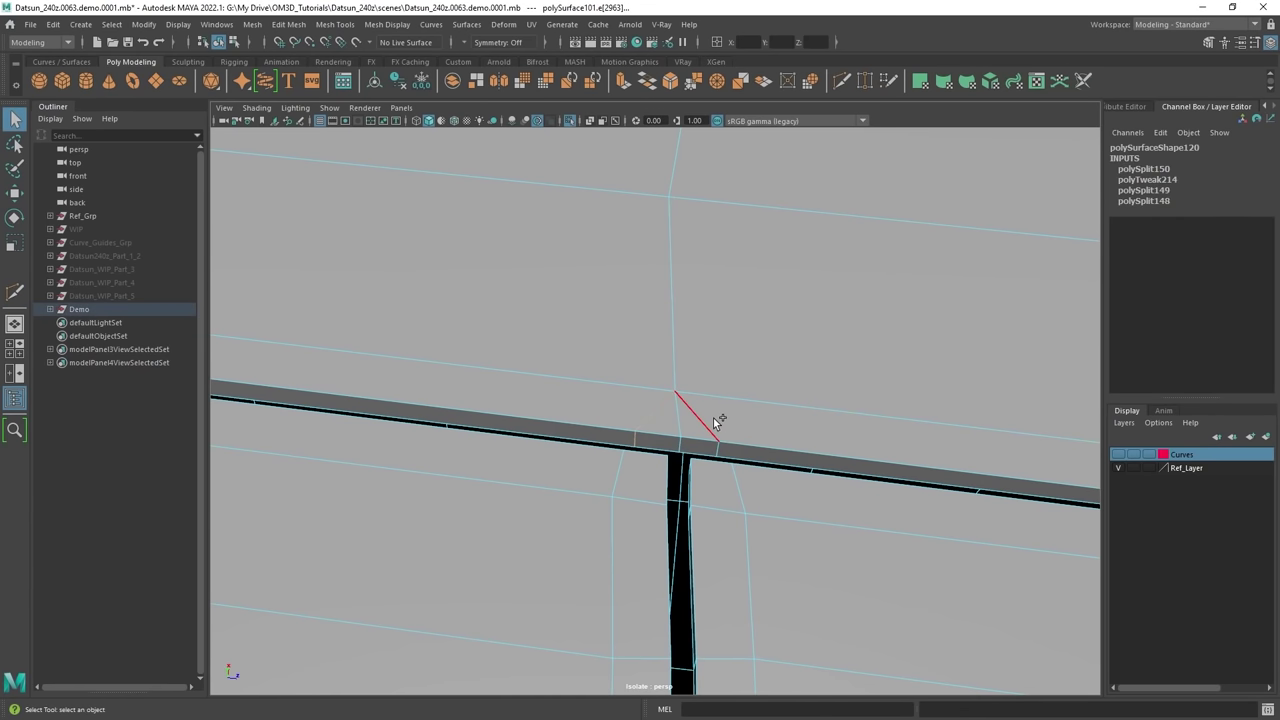
Delete the two diagonal edges beside the new cut at the fender-side T-junction and return to object selection.
{"action": "scroll", "coordinate": [731, 426], "scroll_direction": "down", "scroll_amount": 5}
{"action": "key", "text": "3"}
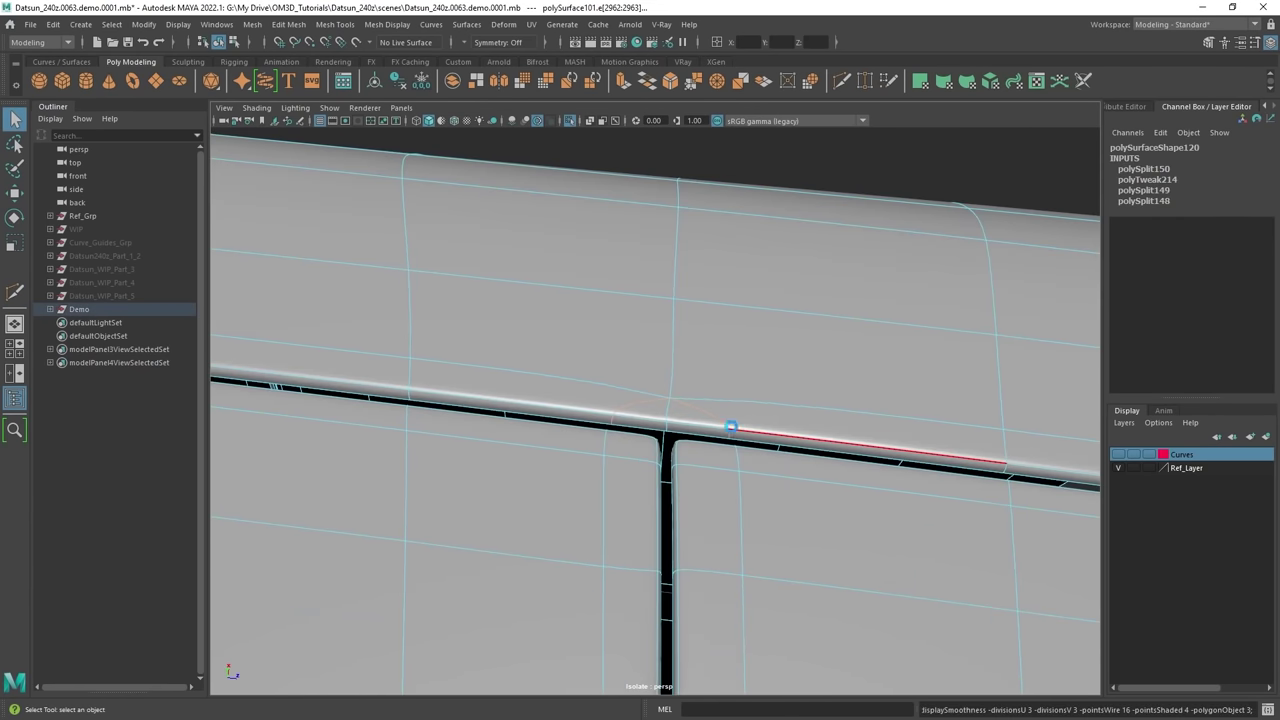
{"action": "key", "text": "ctrl+Delete"}
{"action": "right_click_drag", "start_coordinate": [674, 283], "coordinate": [750, 225]}
{"action": "left_click_drag", "start_coordinate": [760, 300], "coordinate": [668, 366], "text": "alt"}
{"action": "left_click", "coordinate": [897, 276]}
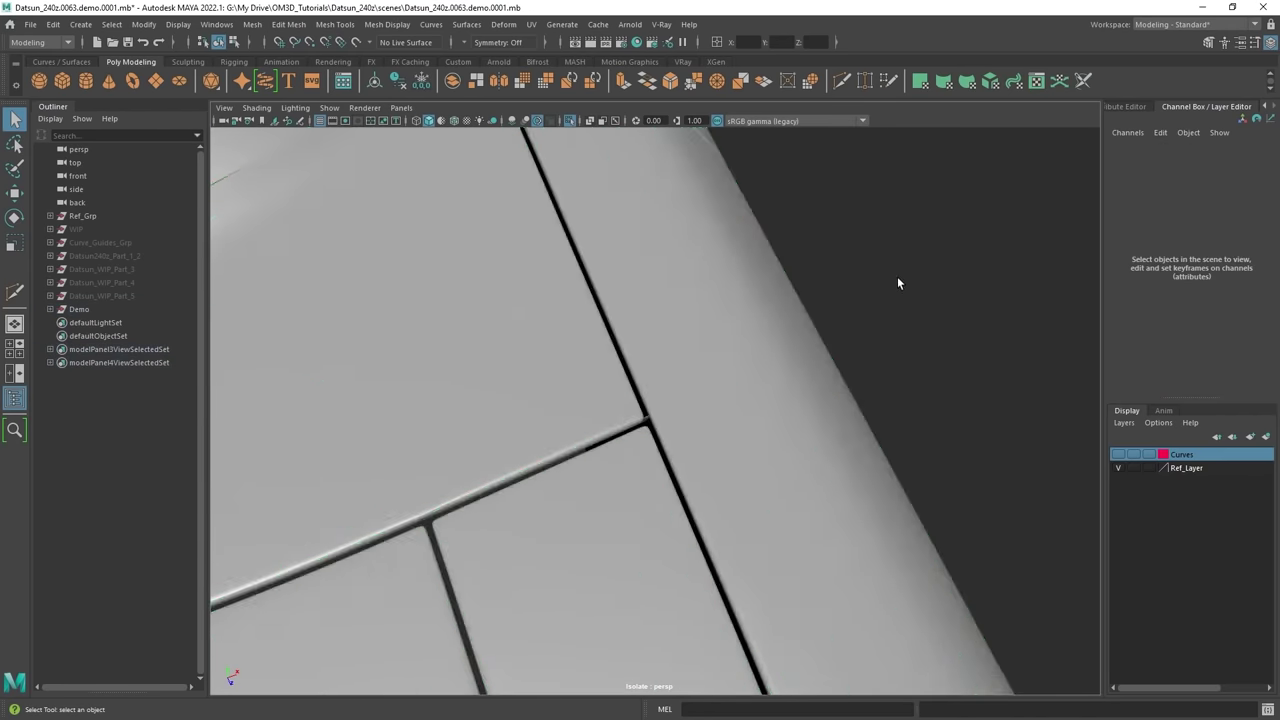
Select the body and switch to edge selection at the T-junction where the inspection lid's inner gap meets the cowl gap.
{"action": "scroll", "coordinate": [890, 285], "scroll_direction": "down", "scroll_amount": 5}
{"action": "left_click_drag", "start_coordinate": [880, 300], "coordinate": [714, 379], "text": "alt"}
{"action": "scroll", "coordinate": [573, 412], "scroll_direction": "up", "scroll_amount": 4}
{"action": "left_click_drag", "start_coordinate": [500, 395], "coordinate": [680, 335], "text": "alt"}
{"action": "left_click", "coordinate": [573, 412]}
{"action": "scroll", "coordinate": [680, 335], "scroll_direction": "up", "scroll_amount": 4}
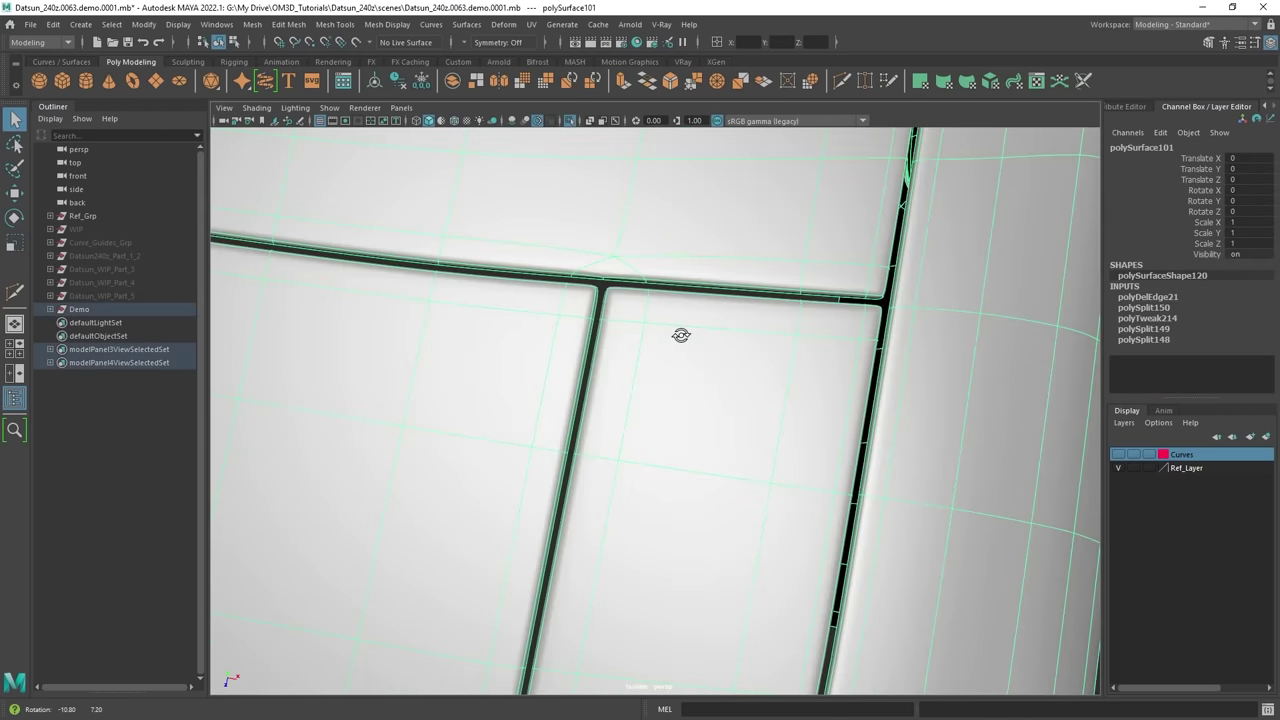
{"action": "right_click", "coordinate": [645, 216]}
{"action": "middle_click_drag", "start_coordinate": [643, 250], "coordinate": [723, 340], "text": "alt"}
Try a Multi-Cut edge at the cowl-side T-junction in smooth preview, and undo the attempt.
{"action": "scroll", "coordinate": [723, 340], "scroll_direction": "up", "scroll_amount": 5}
{"action": "right_click_drag", "start_coordinate": [665, 269], "coordinate": [590, 270], "text": "shift"}
{"action": "left_click", "coordinate": [614, 314]}
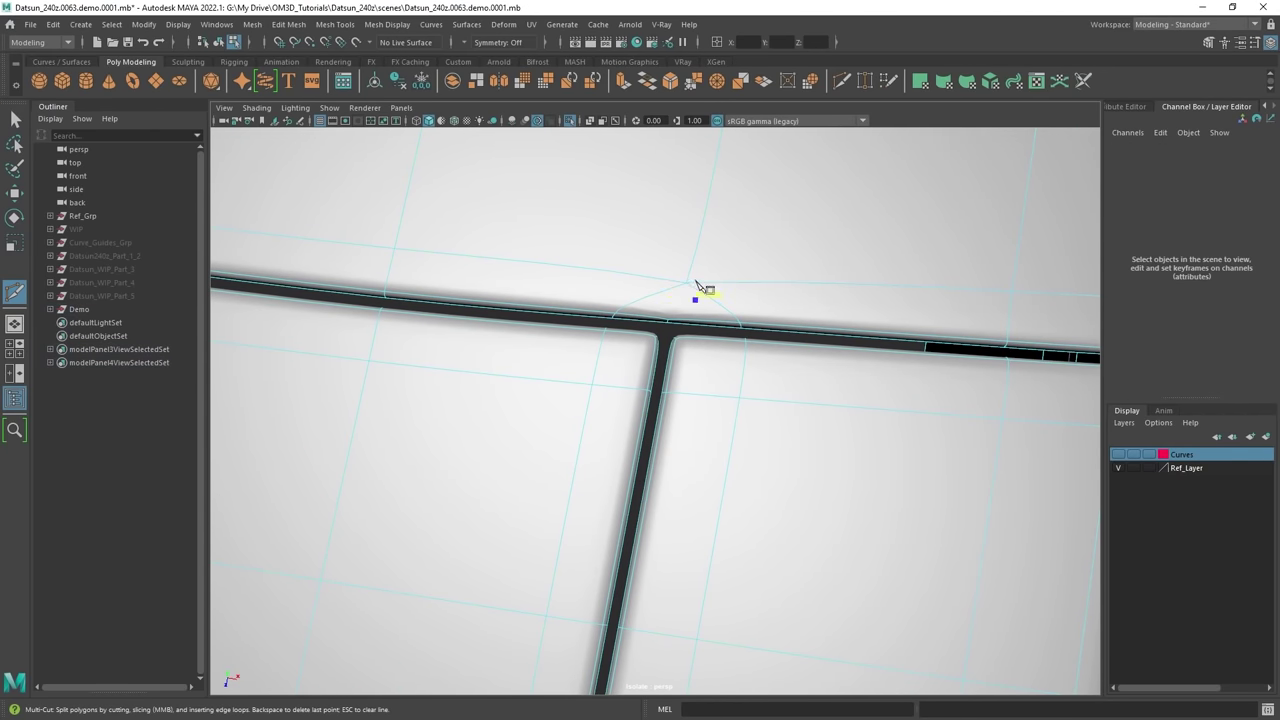
{"action": "middle_click_drag", "start_coordinate": [705, 297], "coordinate": [721, 355], "text": "alt"}
{"action": "scroll", "coordinate": [721, 355], "scroll_direction": "up", "scroll_amount": 4}
{"action": "key", "text": "q"}
{"action": "key", "text": "ctrl+z"}
{"action": "key", "text": "ctrl+z"}
{"action": "key", "text": "ctrl+z"}
Cut an edge from the surface vertex to the gap at the cowl-side T-junction and delete the two neighbouring diagonal edges.
{"action": "right_click_drag", "start_coordinate": [738, 276], "coordinate": [642, 275], "text": "shift"}
{"action": "key", "text": "1"}
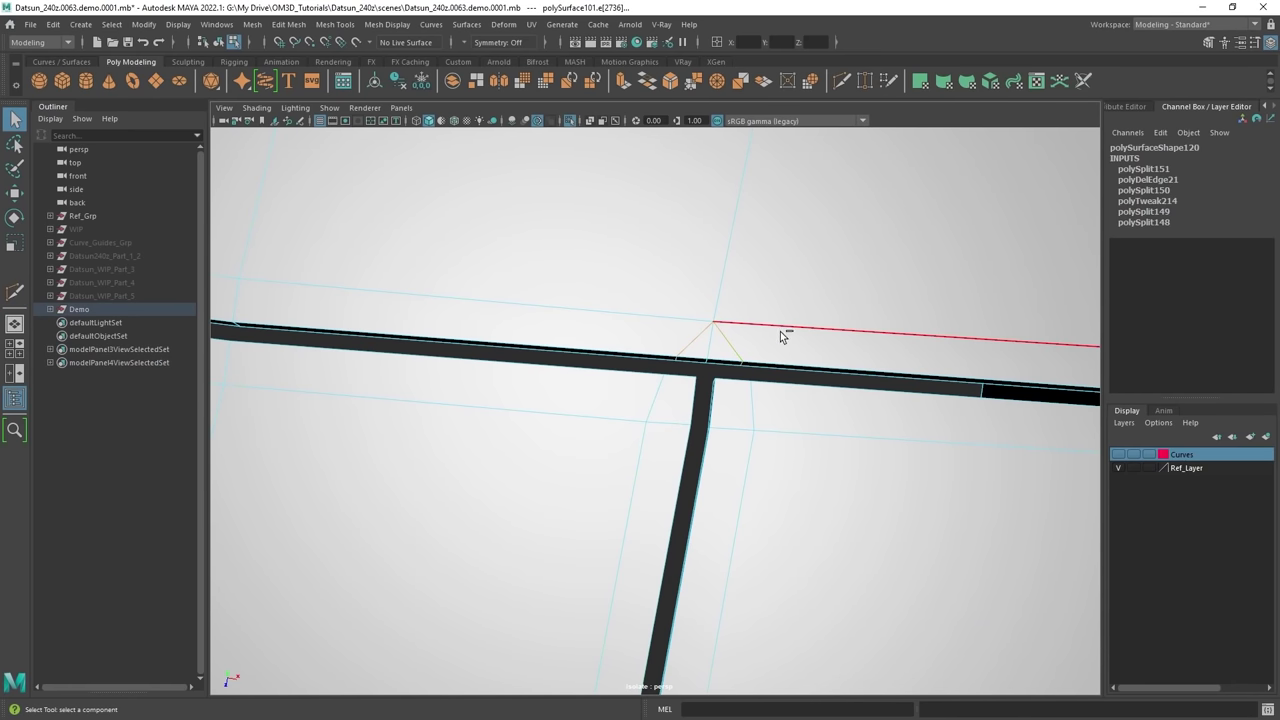
{"action": "scroll", "coordinate": [788, 358], "scroll_direction": "down", "scroll_amount": 8}
{"action": "left_click_drag", "start_coordinate": [797, 385], "coordinate": [612, 422], "text": "alt"}
{"action": "scroll", "coordinate": [712, 421], "scroll_direction": "up", "scroll_amount": 2}
{"action": "key", "text": "3"}
Cut a straight edge into the gap at the inspection lid's front T-junction on the hood side and delete both diagonal edges.
{"action": "left_click_drag", "start_coordinate": [791, 420], "coordinate": [577, 391], "text": "alt"}
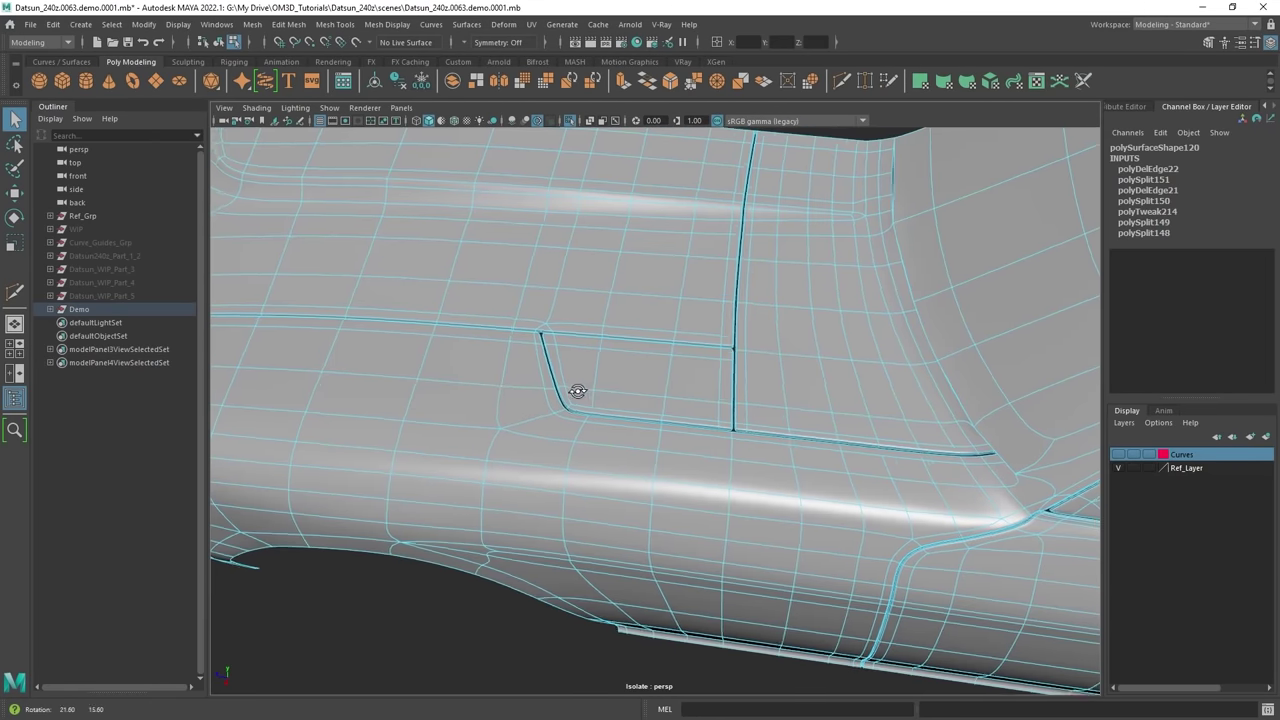
{"action": "middle_click_drag", "start_coordinate": [577, 391], "coordinate": [636, 391], "text": "alt"}
{"action": "scroll", "coordinate": [636, 391], "scroll_direction": "up", "scroll_amount": 7}
{"action": "left_click_drag", "start_coordinate": [636, 391], "coordinate": [671, 466], "text": "alt"}
{"action": "scroll", "coordinate": [671, 460], "scroll_direction": "up", "scroll_amount": 4}
{"action": "middle_click_drag", "start_coordinate": [650, 375], "coordinate": [684, 490], "text": "alt"}
{"action": "key", "text": "1"}
{"action": "right_click_drag", "start_coordinate": [652, 327], "coordinate": [645, 300]}
{"action": "left_click", "coordinate": [639, 409]}
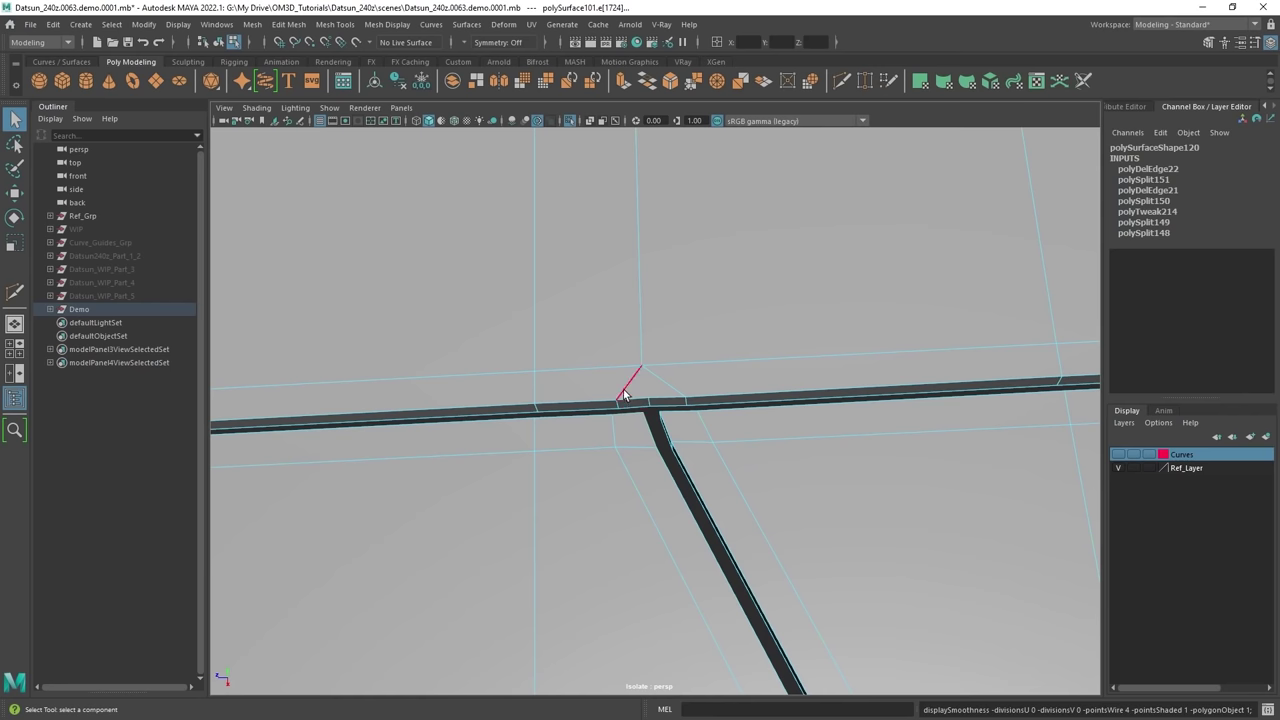
{"action": "right_click_drag", "start_coordinate": [574, 340], "coordinate": [572, 340], "text": "shift"}
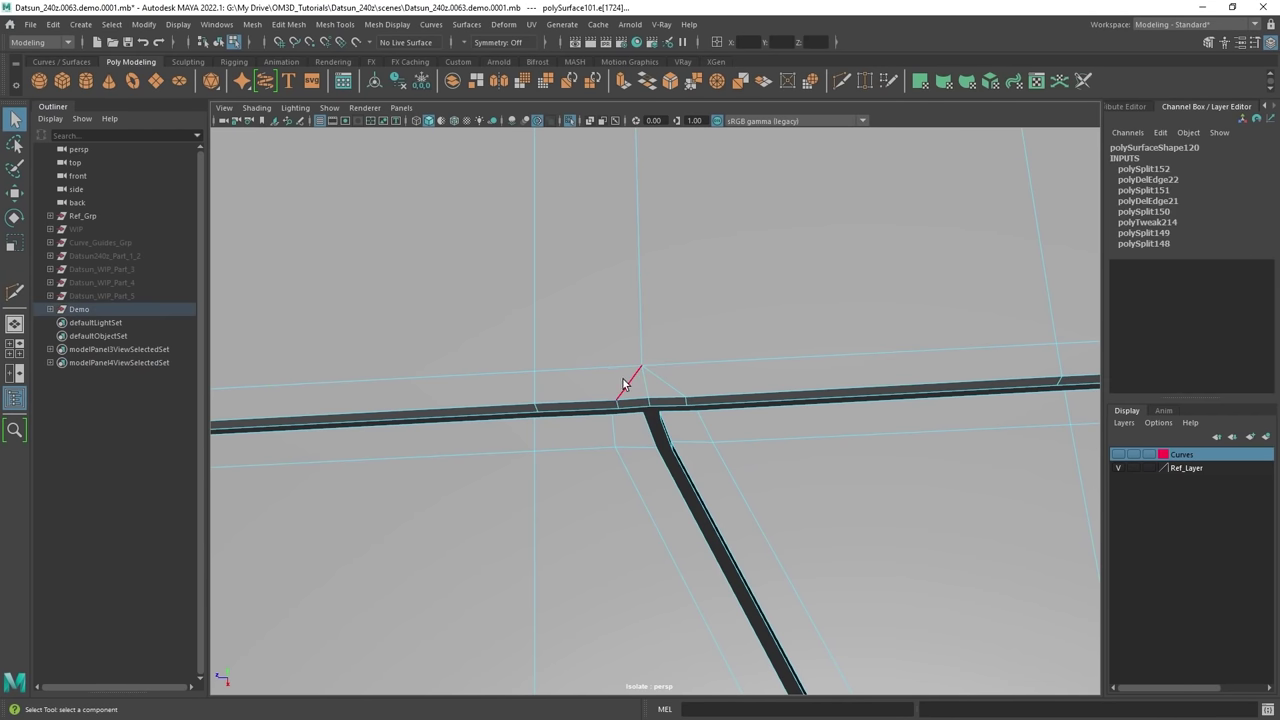
{"action": "key", "text": "ctrl+Delete"}
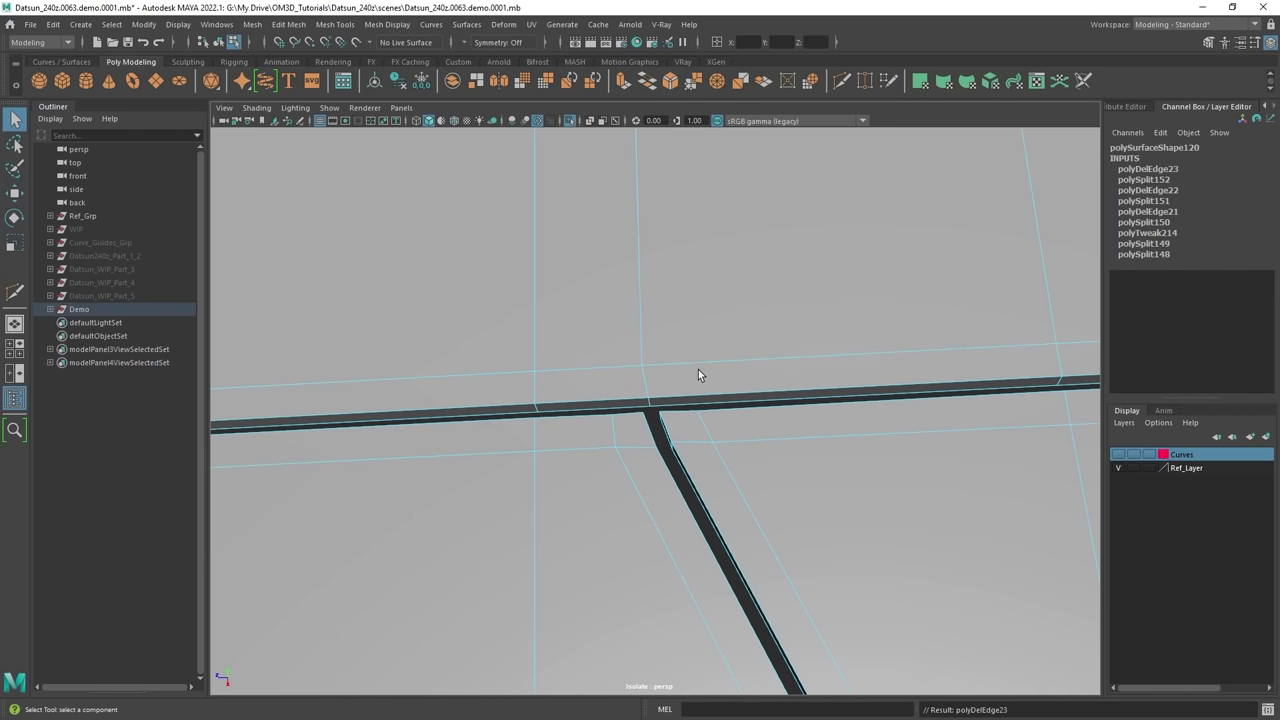
Examine the front end of the body around the hood edge, headlight and nose.
{"action": "scroll", "coordinate": [698, 369], "scroll_direction": "down", "scroll_amount": 10}
{"action": "left_click_drag", "start_coordinate": [763, 415], "coordinate": [820, 404], "text": "alt"}
{"action": "middle_click_drag", "start_coordinate": [820, 404], "coordinate": [670, 429], "text": "alt"}
{"action": "left_click_drag", "start_coordinate": [670, 429], "coordinate": [780, 318], "text": "alt"}
{"action": "scroll", "coordinate": [722, 412], "scroll_direction": "up", "scroll_amount": 3}
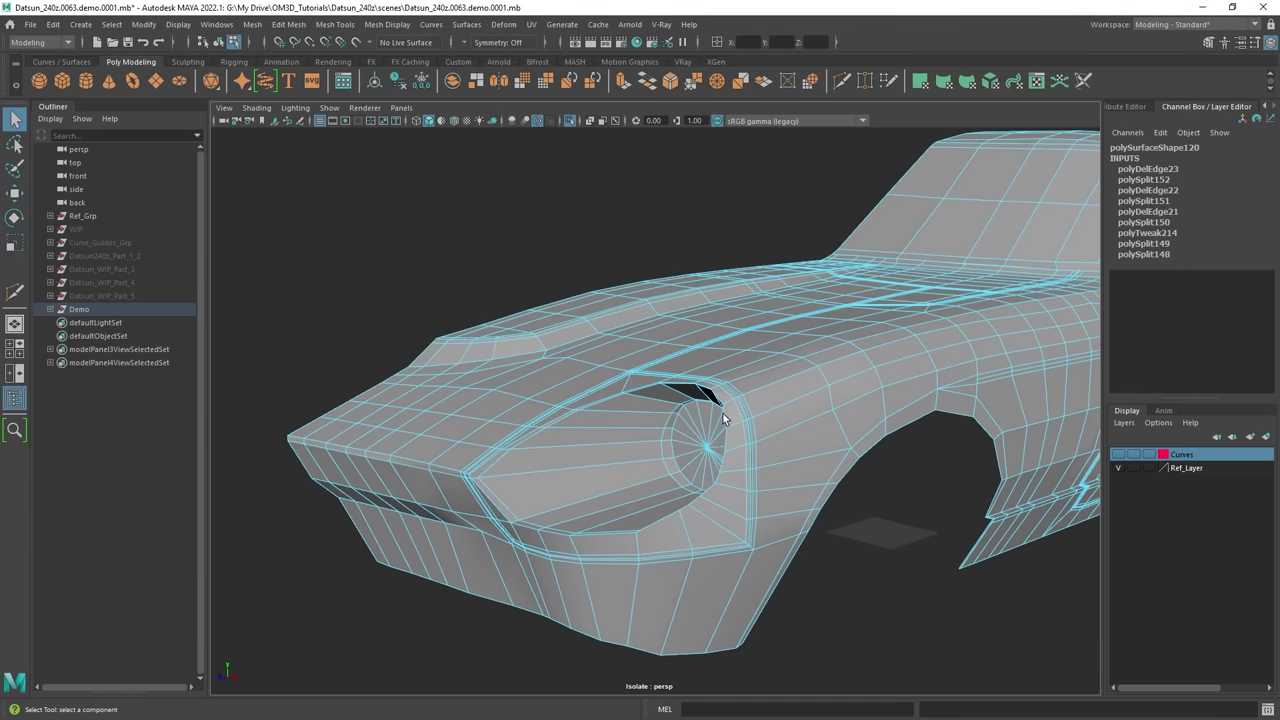
{"action": "left_click_drag", "start_coordinate": [722, 412], "coordinate": [651, 427], "text": "alt"}
{"action": "middle_click_drag", "start_coordinate": [573, 436], "coordinate": [606, 392], "text": "alt"}
{"action": "left_click_drag", "start_coordinate": [606, 392], "coordinate": [712, 351], "text": "alt"}
{"action": "scroll", "coordinate": [720, 357], "scroll_direction": "up", "scroll_amount": 5}
Select the front nose faces beside the headlight section and extrude them inward into the body.
{"action": "right_click_drag", "start_coordinate": [712, 351], "coordinate": [708, 390]}
{"action": "scroll", "coordinate": [659, 551], "scroll_direction": "down", "scroll_amount": 5}
{"action": "left_click_drag", "start_coordinate": [659, 551], "coordinate": [643, 555], "text": "alt"}
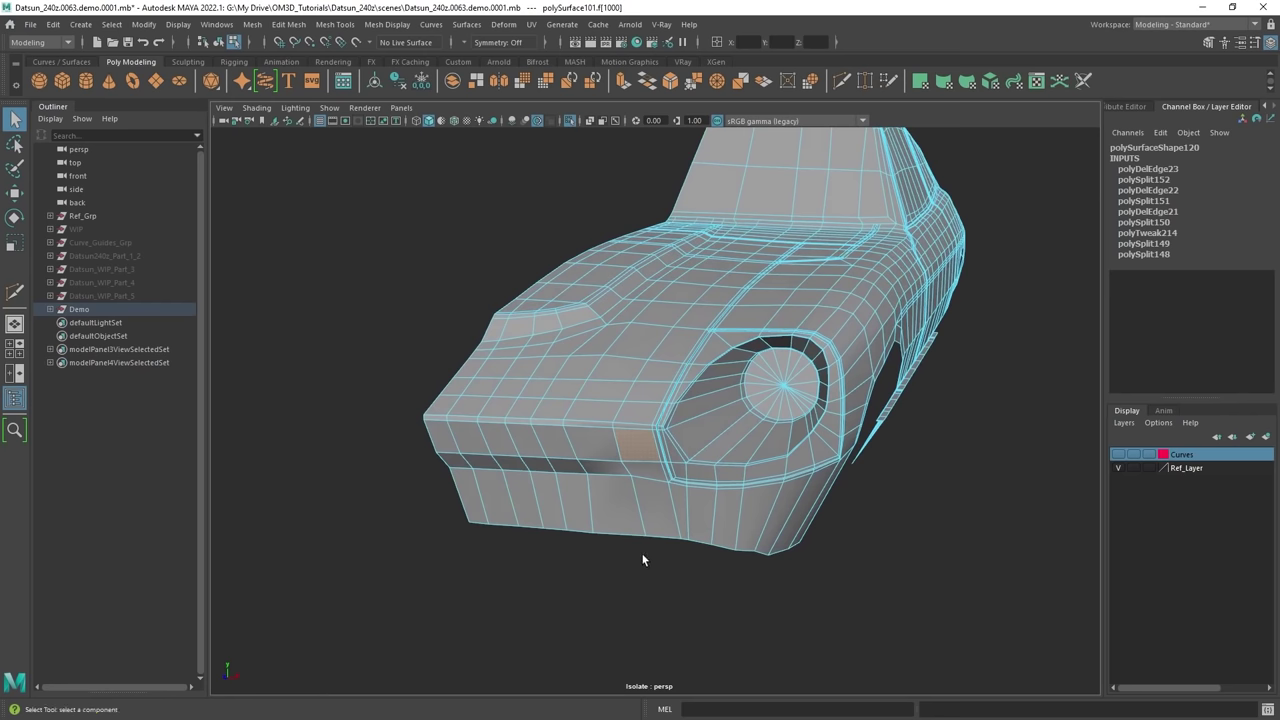
{"action": "left_click_drag", "start_coordinate": [580, 466], "coordinate": [560, 460], "text": "alt"}
{"action": "middle_click_drag", "start_coordinate": [560, 460], "coordinate": [637, 421], "text": "alt"}
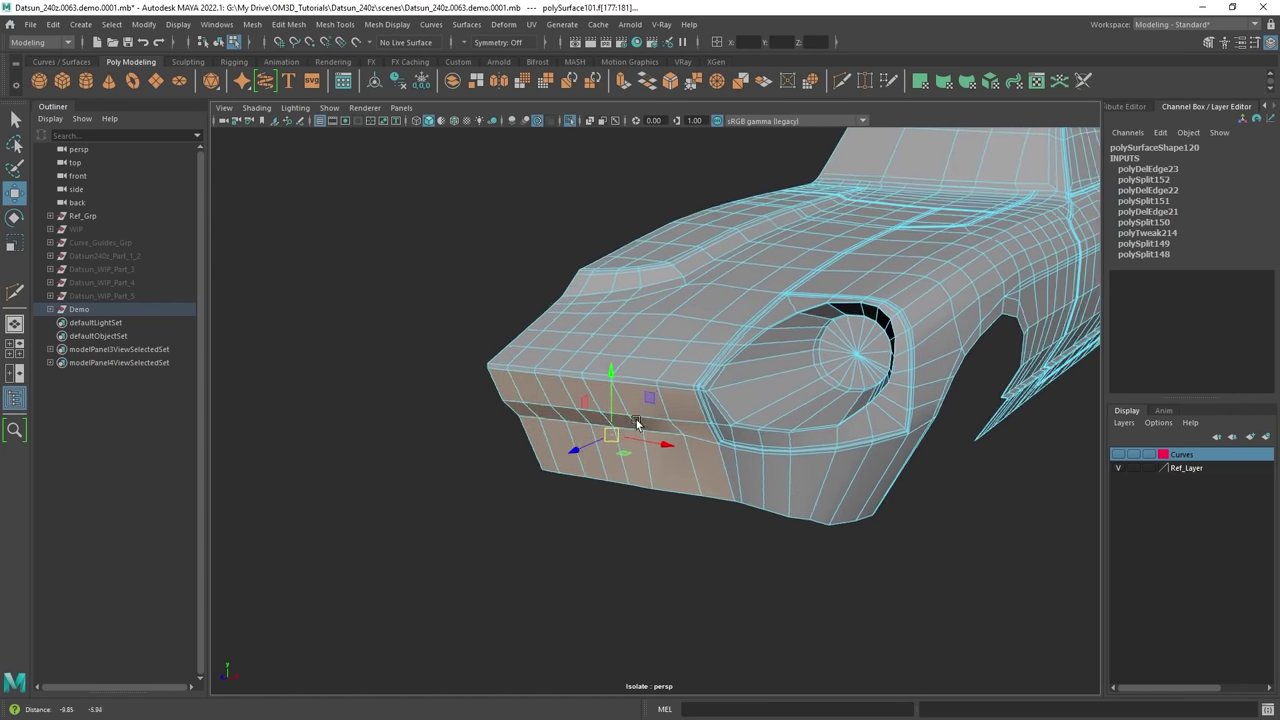
{"action": "scroll", "coordinate": [637, 421], "scroll_direction": "up", "scroll_amount": 5}
{"action": "mouse_move", "coordinate": [618, 426]}
{"action": "left_mouse_down", "text": "alt"}
{"action": "mouse_move", "coordinate": [577, 423]}
{"action": "mouse_move", "coordinate": [625, 411]}
{"action": "left_mouse_up", "text": "alt"}
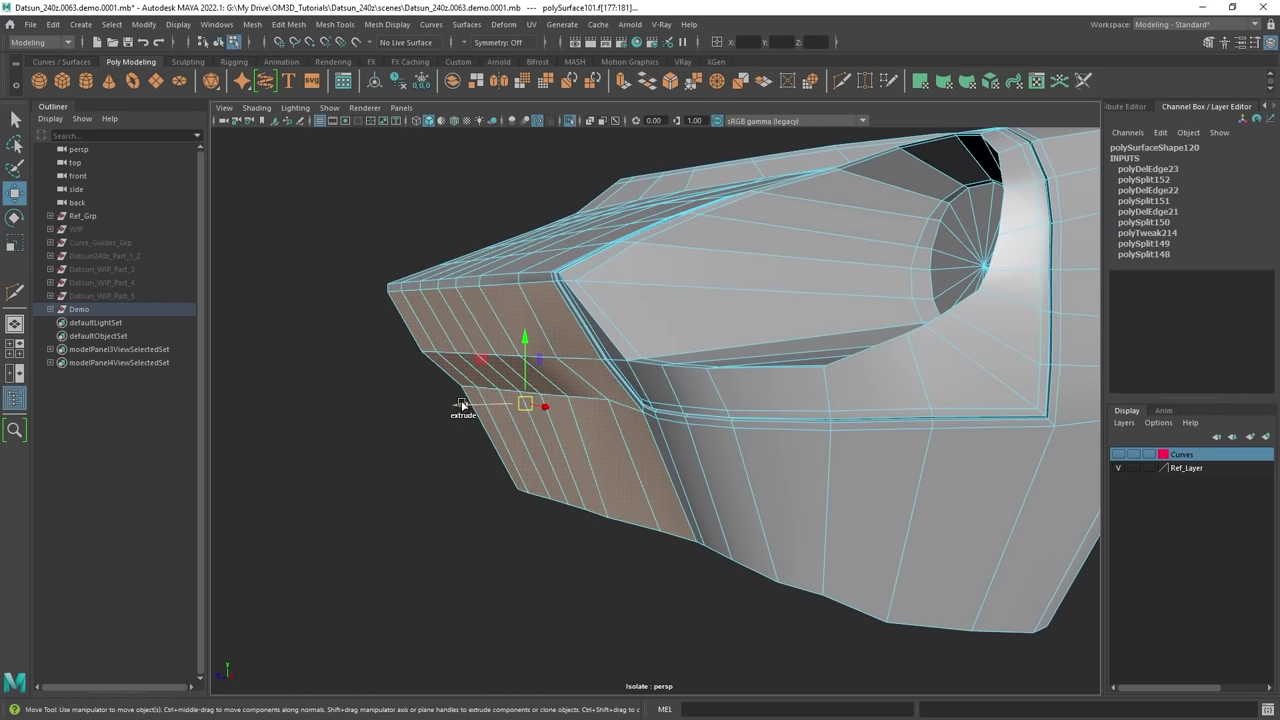
{"action": "left_click_drag", "start_coordinate": [464, 406], "coordinate": [541, 402], "text": "shift"}
{"action": "left_click_drag", "start_coordinate": [533, 418], "coordinate": [553, 412], "text": "alt"}
{"action": "key", "text": "q"}
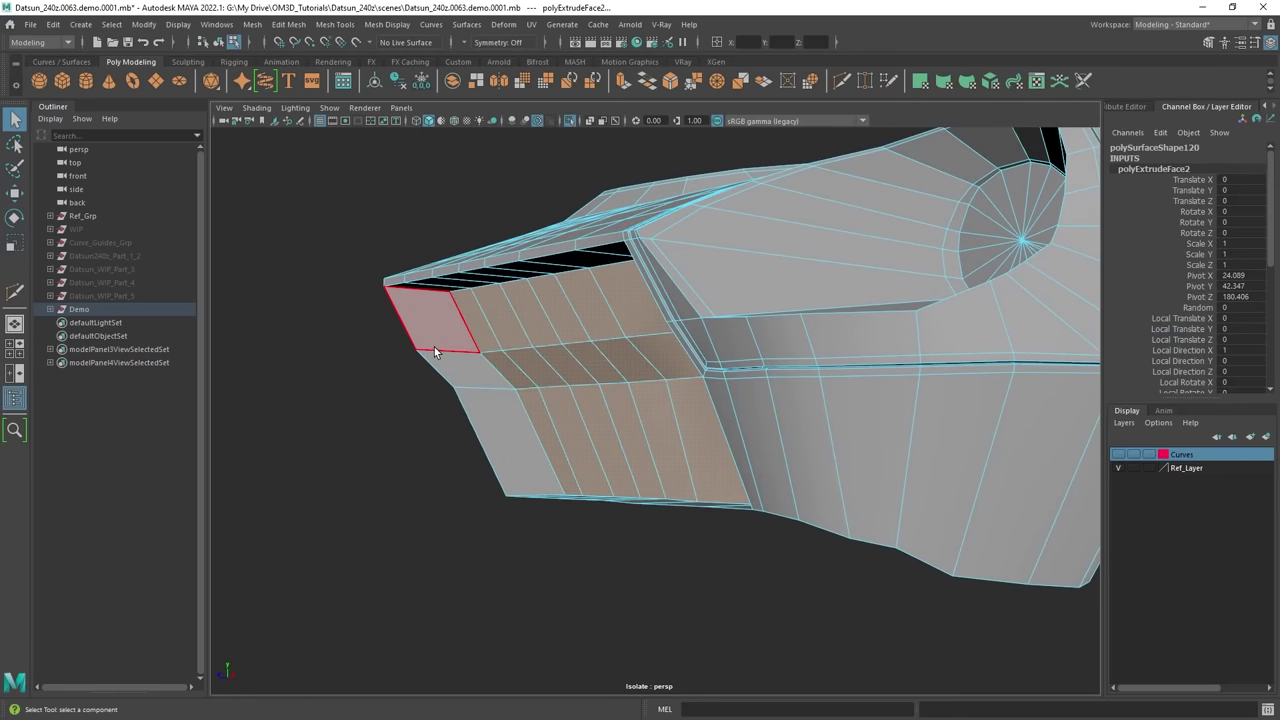
Select the unneeded extruded faces along the centreline side and underside of the nose recess and delete them.
{"action": "left_click", "coordinate": [434, 347]}
{"action": "left_click_drag", "start_coordinate": [474, 474], "coordinate": [820, 551], "text": "alt"}
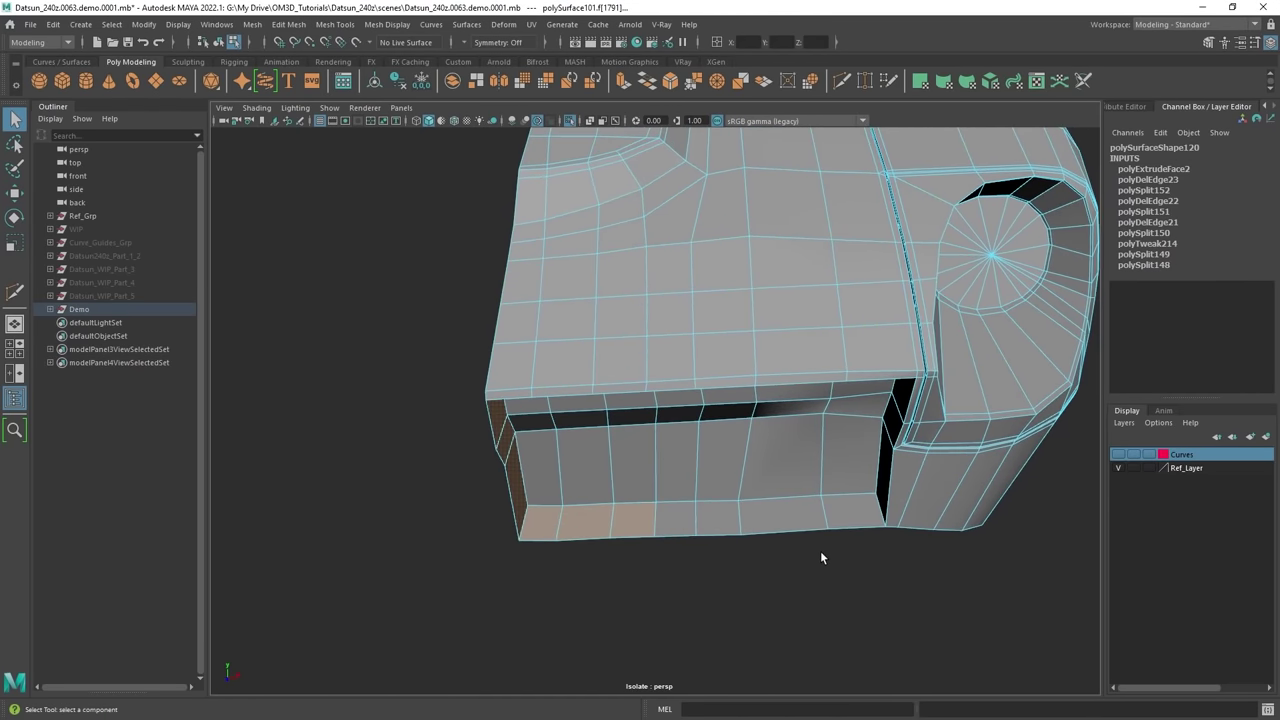
{"action": "left_click_drag", "start_coordinate": [604, 527], "coordinate": [797, 454], "text": "alt"}
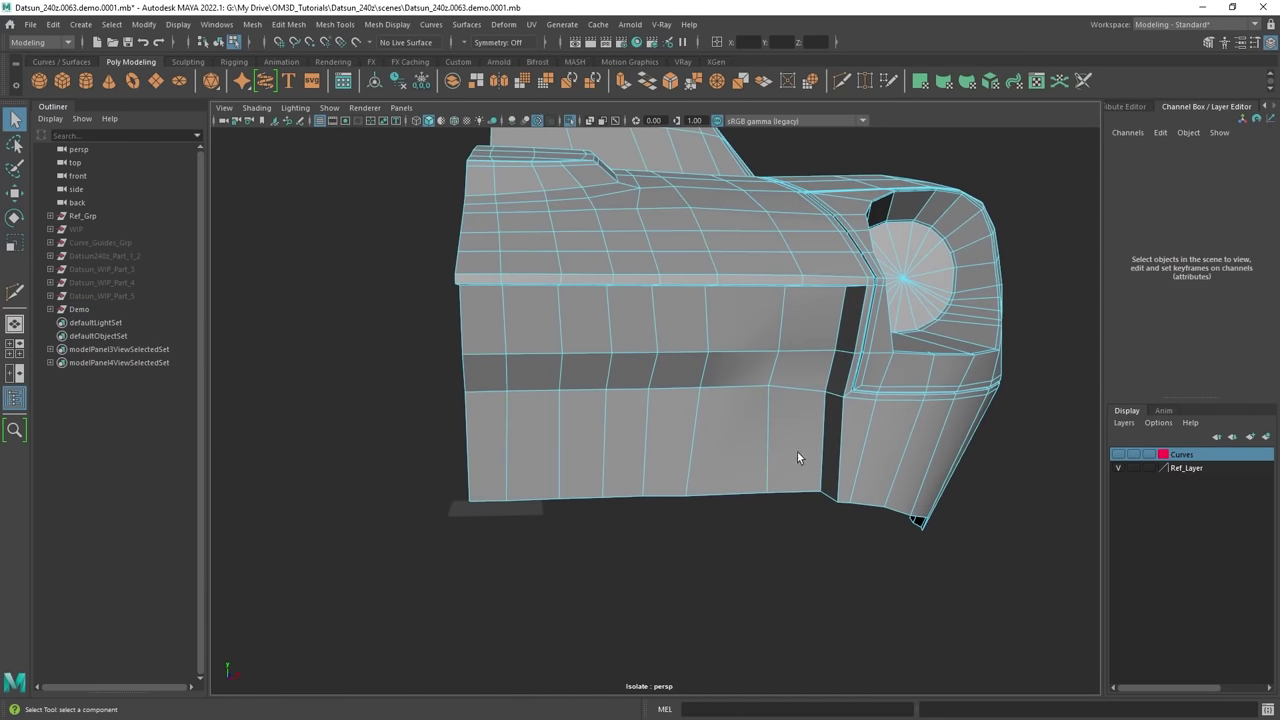
Preview the front end in smoothed display, inspect the recessed nose opening, and return the body to unsmoothed display.
{"action": "left_click_drag", "start_coordinate": [900, 372], "coordinate": [791, 407], "text": "alt"}
{"action": "scroll", "coordinate": [788, 400], "scroll_direction": "up", "scroll_amount": 2}
{"action": "key", "text": "3"}
{"action": "right_click_drag", "start_coordinate": [718, 335], "coordinate": [796, 286]}
{"action": "scroll", "coordinate": [940, 362], "scroll_direction": "down", "scroll_amount": 2}
{"action": "left_click", "coordinate": [932, 382]}
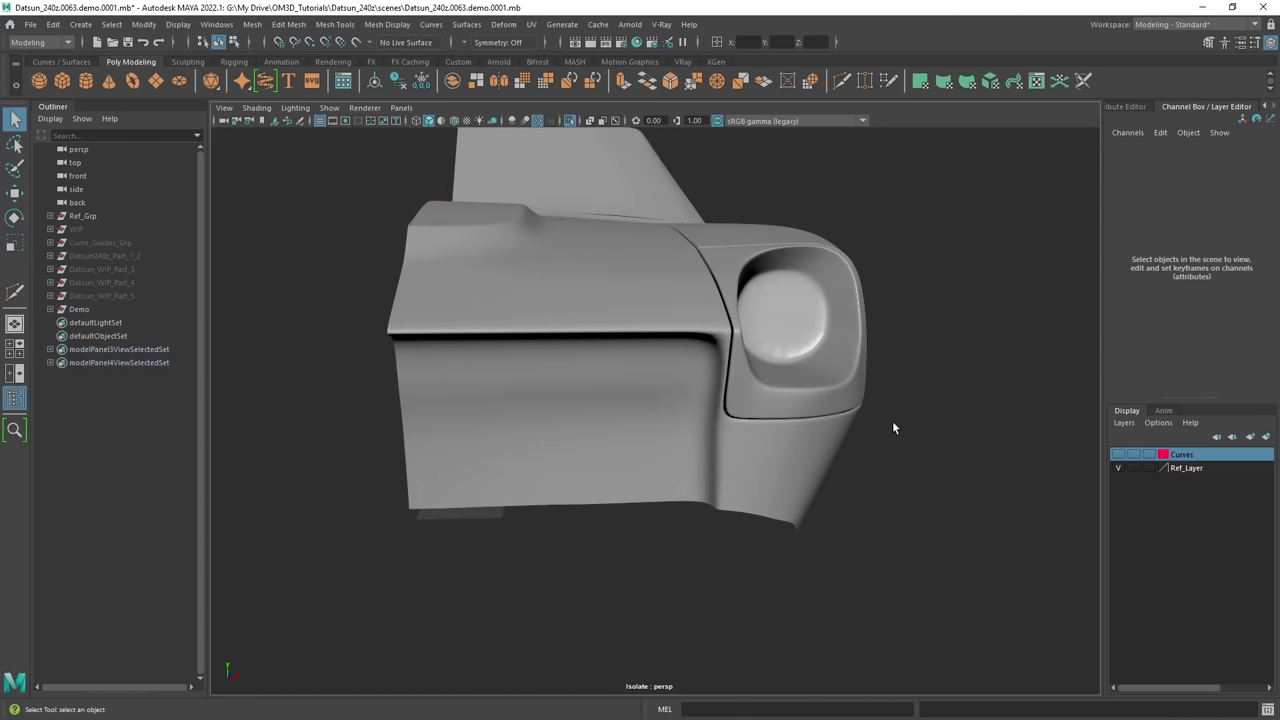
{"action": "left_click_drag", "start_coordinate": [892, 422], "coordinate": [866, 412], "text": "alt"}
{"action": "left_click", "coordinate": [617, 357]}
{"action": "key", "text": "1"}
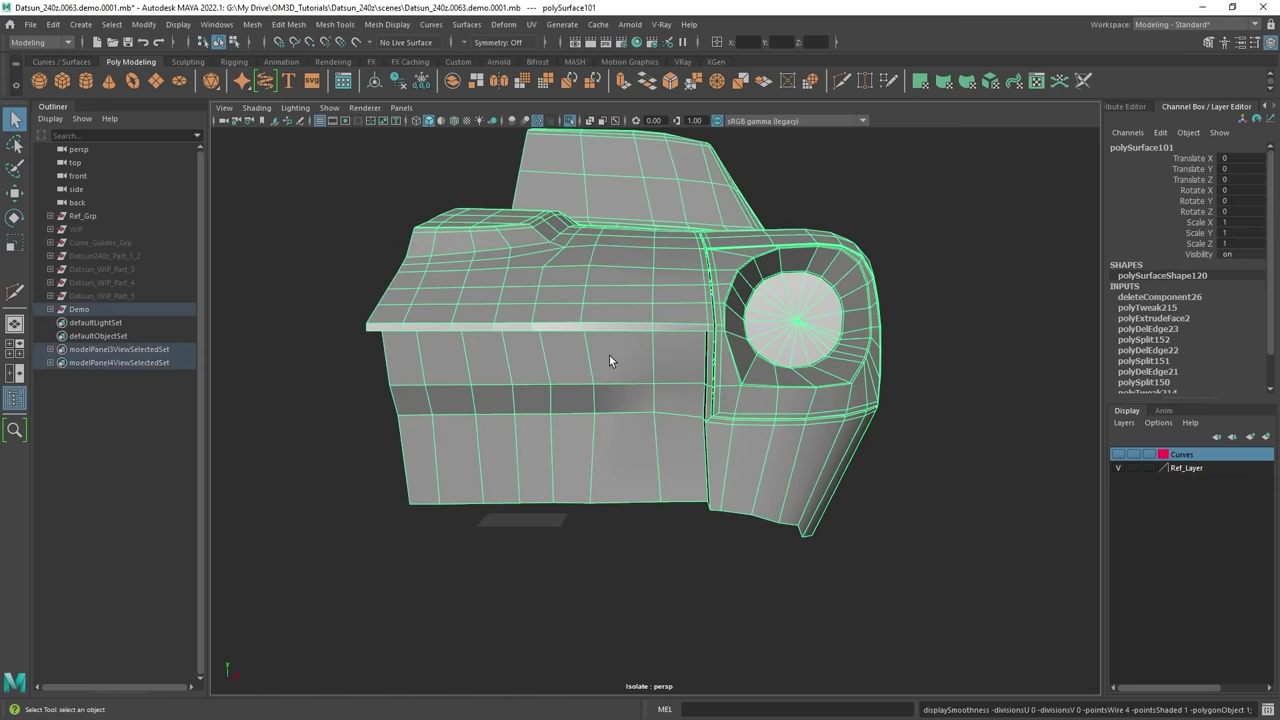
Examine the unsmoothed wireframe around the nose opening, headlight bucket and hood edge from several angles.
{"action": "left_click_drag", "start_coordinate": [609, 358], "coordinate": [634, 342], "text": "alt"}
{"action": "scroll", "coordinate": [690, 351], "scroll_direction": "up", "scroll_amount": 4}
{"action": "scroll", "coordinate": [752, 347], "scroll_direction": "down", "scroll_amount": 4}
{"action": "left_click_drag", "start_coordinate": [870, 366], "coordinate": [811, 396], "text": "alt"}
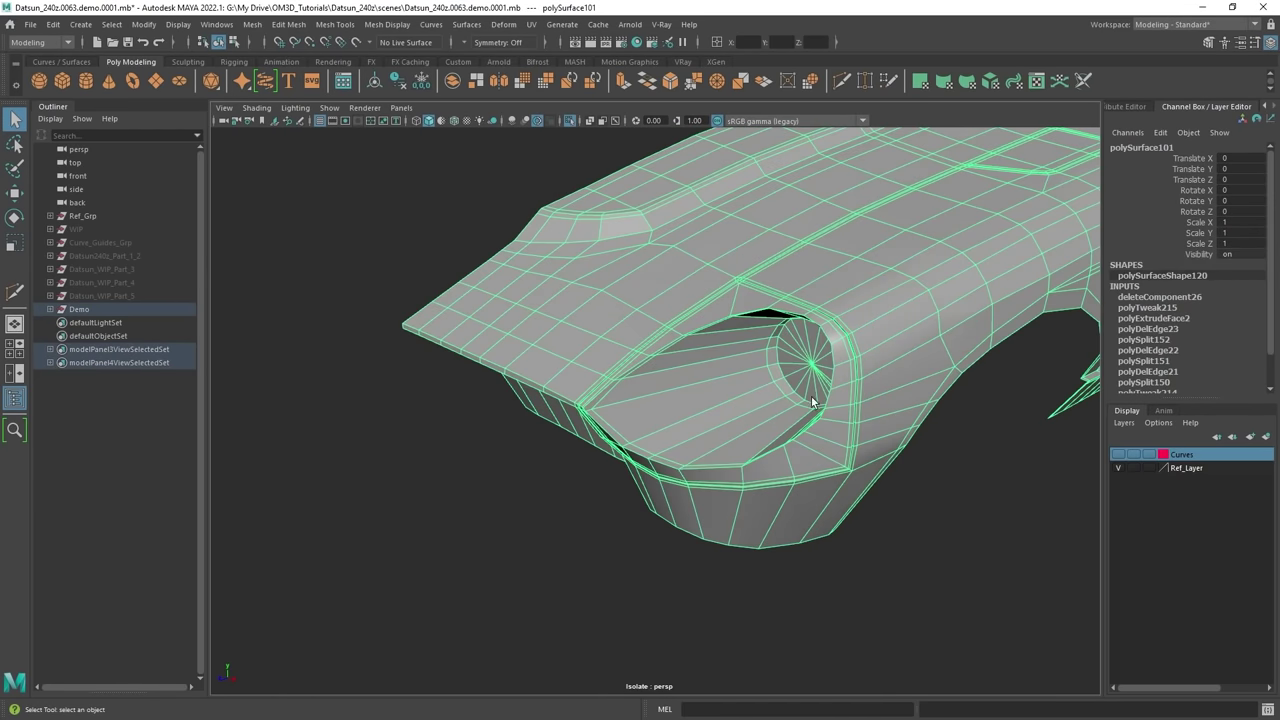
{"action": "left_click_drag", "start_coordinate": [671, 413], "coordinate": [739, 379], "text": "alt"}
{"action": "left_click_drag", "start_coordinate": [765, 424], "coordinate": [651, 471], "text": "alt"}
{"action": "scroll", "coordinate": [651, 471], "scroll_direction": "down", "scroll_amount": 4}
{"action": "left_click_drag", "start_coordinate": [690, 410], "coordinate": [841, 355], "text": "alt"}
{"action": "scroll", "coordinate": [840, 452], "scroll_direction": "up", "scroll_amount": 6}
Select the extra edge loop running across the hood from the inspection lid's front T-junction and delete it.
{"action": "right_click_drag", "start_coordinate": [841, 355], "coordinate": [746, 294], "text": "alt"}
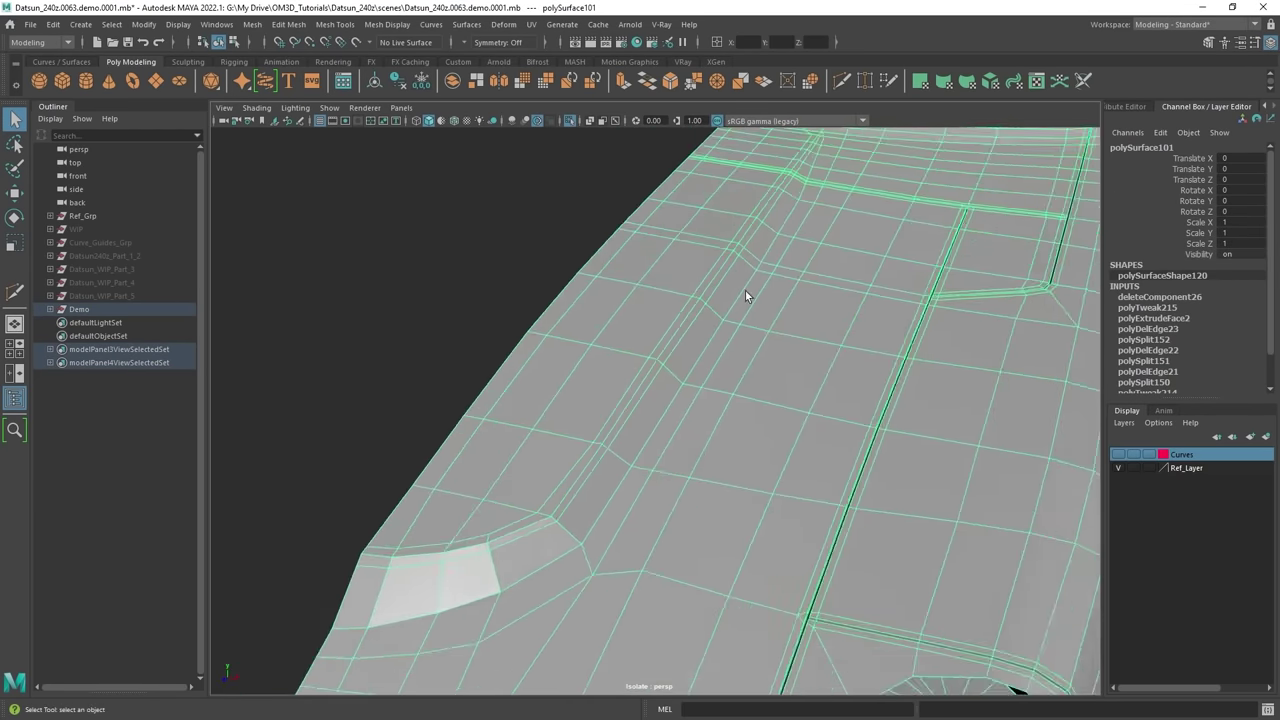
{"action": "left_click_drag", "start_coordinate": [746, 294], "coordinate": [674, 319], "text": "alt"}
{"action": "right_click_drag", "start_coordinate": [674, 319], "coordinate": [821, 367], "text": "alt"}
{"action": "left_click_drag", "start_coordinate": [821, 367], "coordinate": [651, 353], "text": "alt"}
{"action": "right_click_drag", "start_coordinate": [651, 348], "coordinate": [715, 330], "text": "alt"}
{"action": "left_click_drag", "start_coordinate": [715, 330], "coordinate": [728, 339], "text": "alt"}
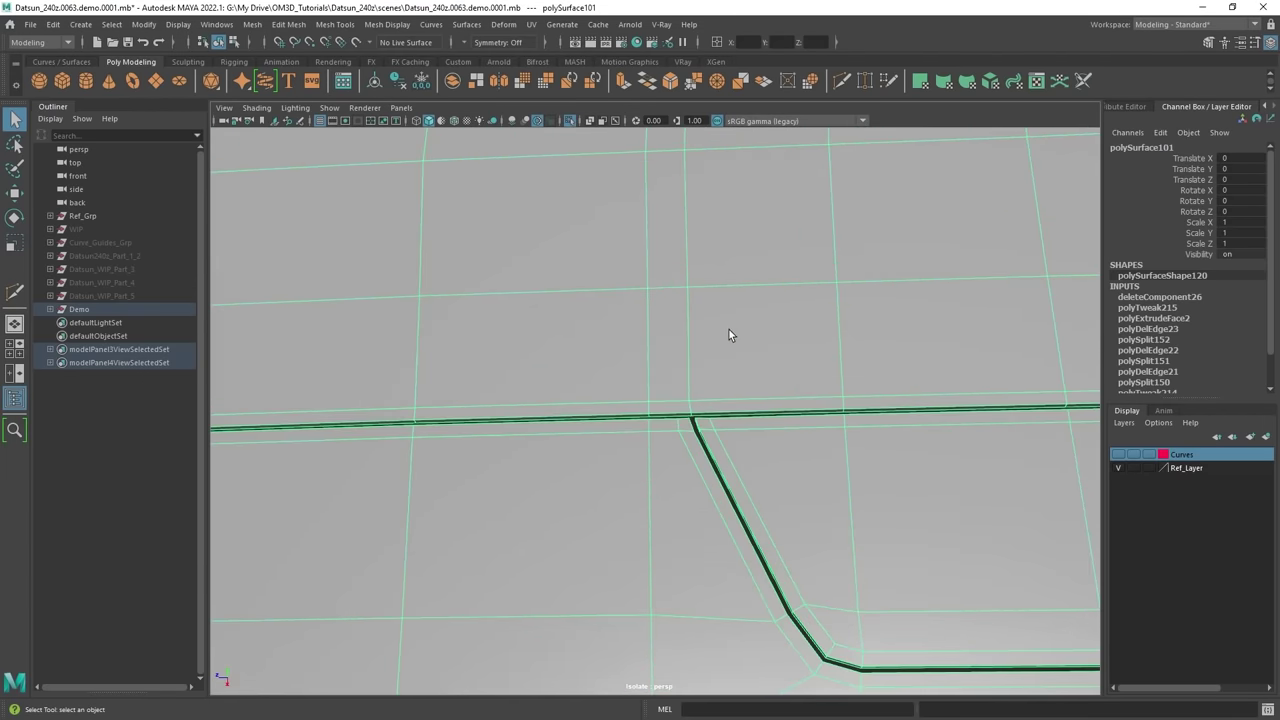
{"action": "double_click", "coordinate": [682, 328]}
{"action": "right_click_drag", "start_coordinate": [790, 335], "coordinate": [735, 347], "text": "alt"}
{"action": "middle_click_drag", "start_coordinate": [735, 347], "coordinate": [717, 441], "text": "alt"}
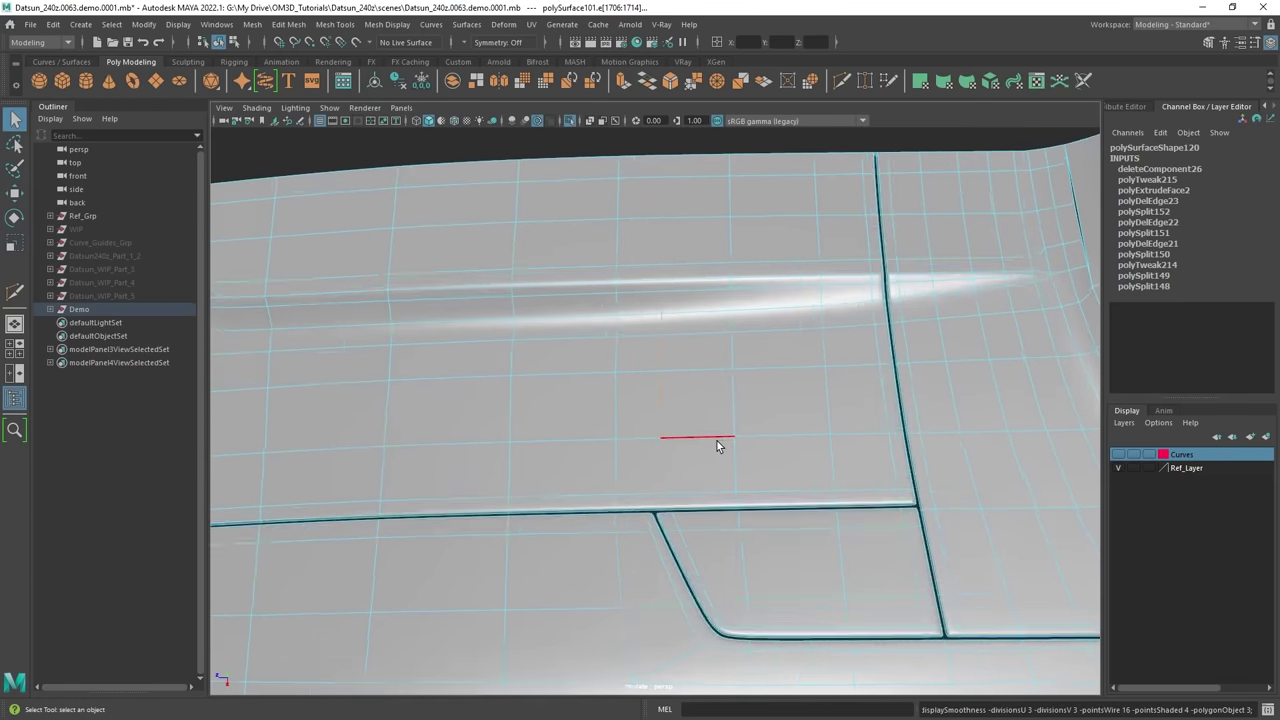
{"action": "right_click_drag", "start_coordinate": [717, 441], "coordinate": [704, 482], "text": "alt"}
{"action": "left_click_drag", "start_coordinate": [704, 482], "coordinate": [700, 411], "text": "alt"}
{"action": "key", "text": "ctrl+Delete"}
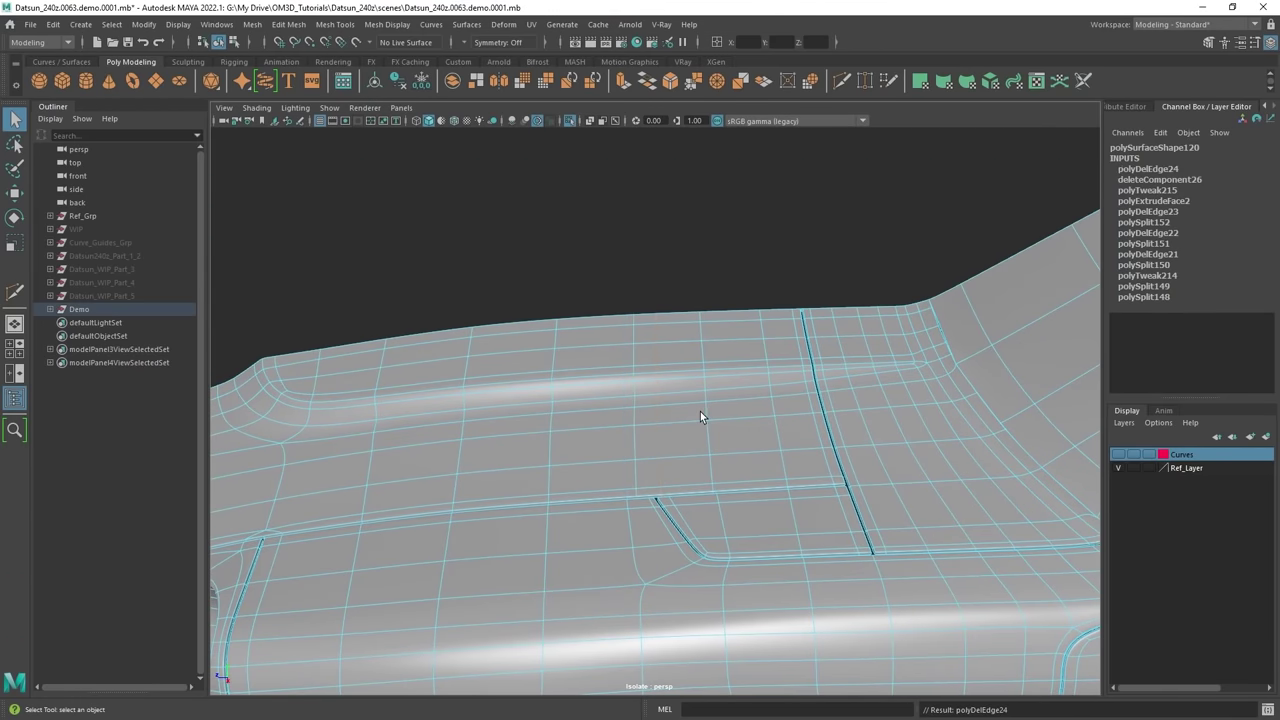
Inspect the smoothed body in object mode, checking the hood and inspection lid gaps and the door side.
{"action": "middle_click_drag", "start_coordinate": [711, 408], "coordinate": [716, 350], "text": "alt"}
{"action": "right_click_drag", "start_coordinate": [738, 286], "coordinate": [832, 225]}
{"action": "left_click", "coordinate": [830, 226]}
{"action": "right_click_drag", "start_coordinate": [725, 345], "coordinate": [673, 372], "text": "alt"}
{"action": "left_click_drag", "start_coordinate": [673, 372], "coordinate": [747, 425], "text": "alt"}
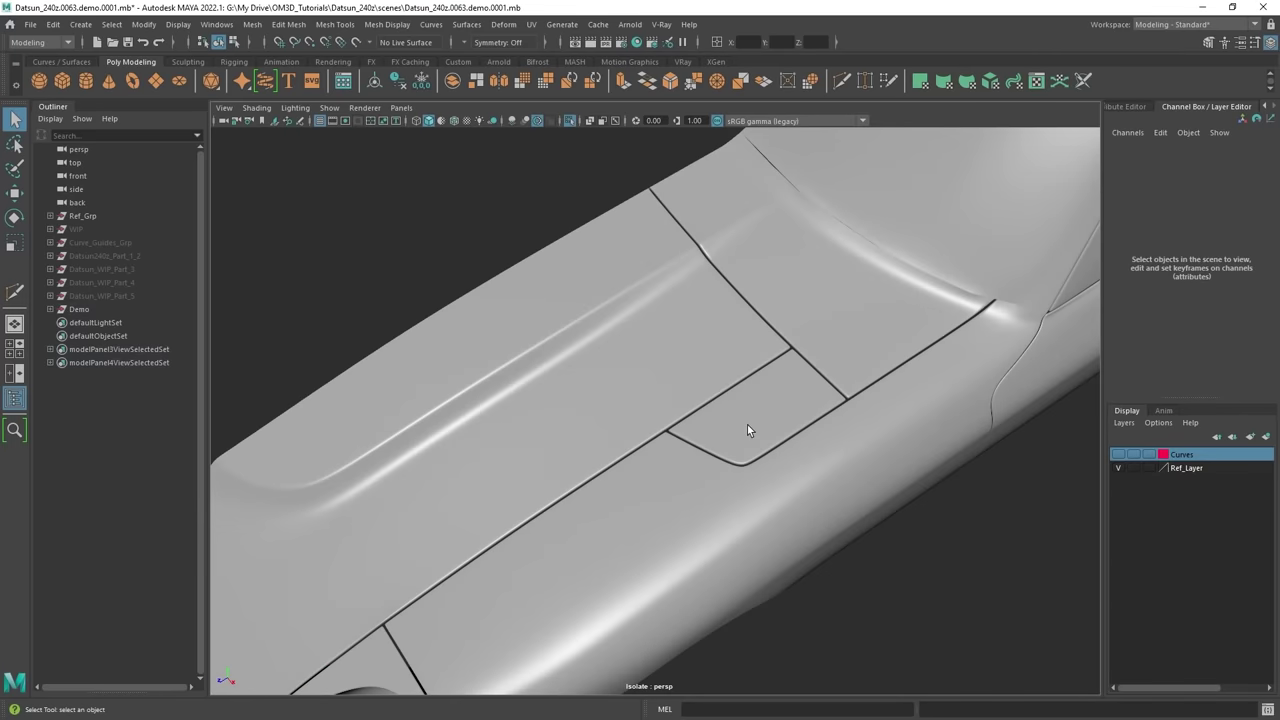
{"action": "left_click_drag", "start_coordinate": [648, 359], "coordinate": [700, 352], "text": "alt"}
{"action": "middle_click_drag", "start_coordinate": [700, 352], "coordinate": [690, 284], "text": "alt"}
{"action": "left_click_drag", "start_coordinate": [690, 300], "coordinate": [717, 358], "text": "alt"}
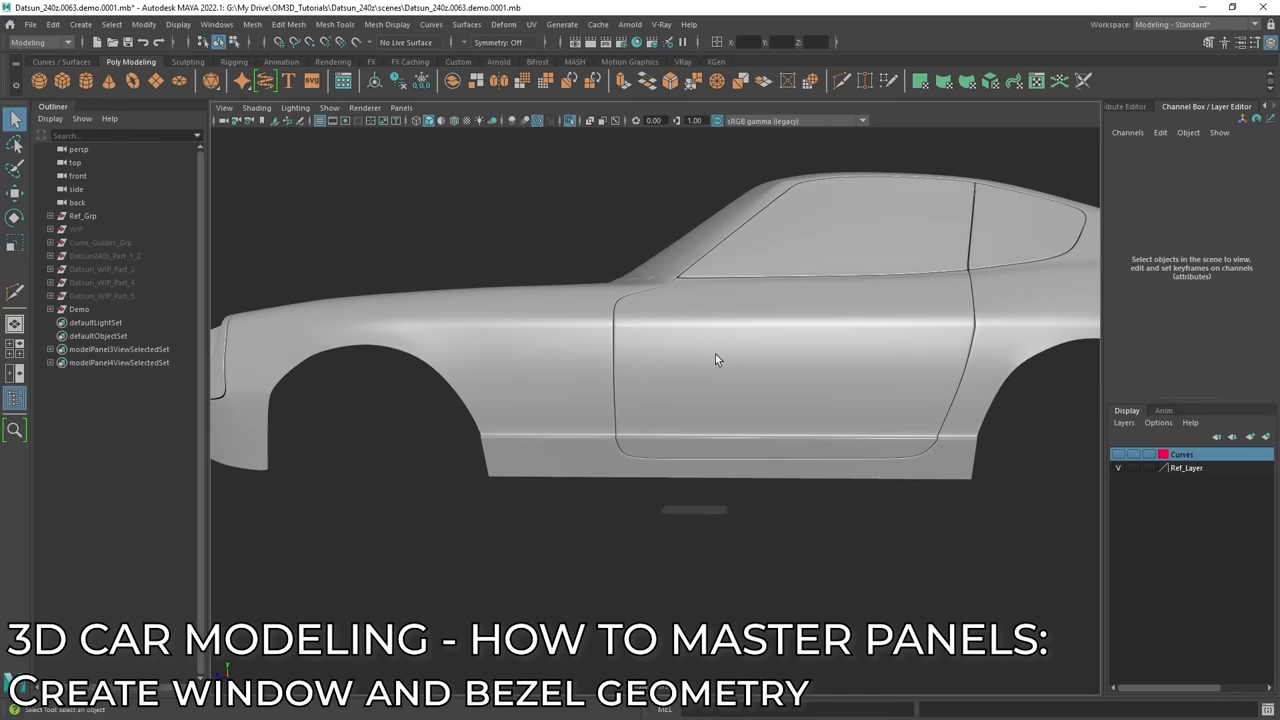
{"action": "right_click_drag", "start_coordinate": [717, 358], "coordinate": [669, 401], "text": "alt"}
{"action": "left_click_drag", "start_coordinate": [669, 397], "coordinate": [726, 430], "text": "alt"}
{"action": "middle_click_drag", "start_coordinate": [727, 431], "coordinate": [667, 464], "text": "alt"}
Show the body unsmoothed, switch to the reference image board and examine the side window trim in the side-view photo.
{"action": "left_click", "coordinate": [773, 312]}
{"action": "key", "text": "1"}
{"action": "left_click_drag", "start_coordinate": [773, 312], "coordinate": [993, 258], "text": "alt"}
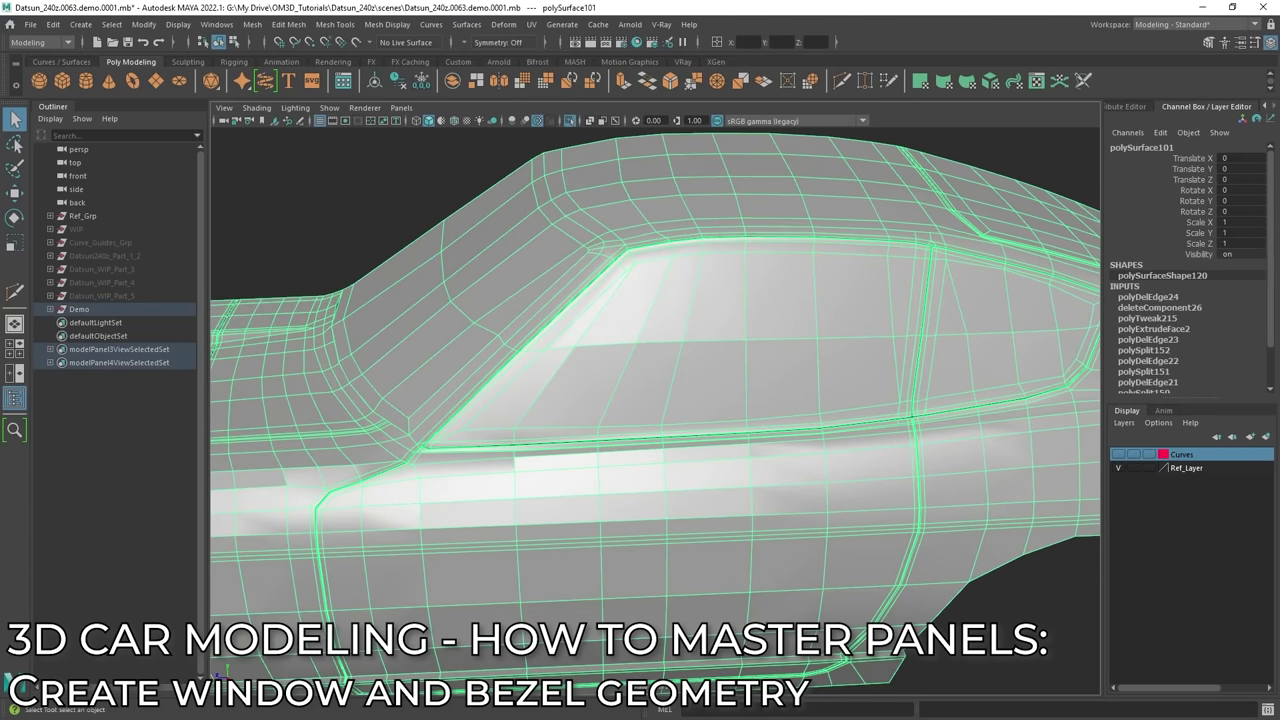
{"action": "right_click_drag", "start_coordinate": [1279, 493], "coordinate": [876, 347]}
{"action": "middle_click_drag", "start_coordinate": [893, 310], "coordinate": [738, 337]}
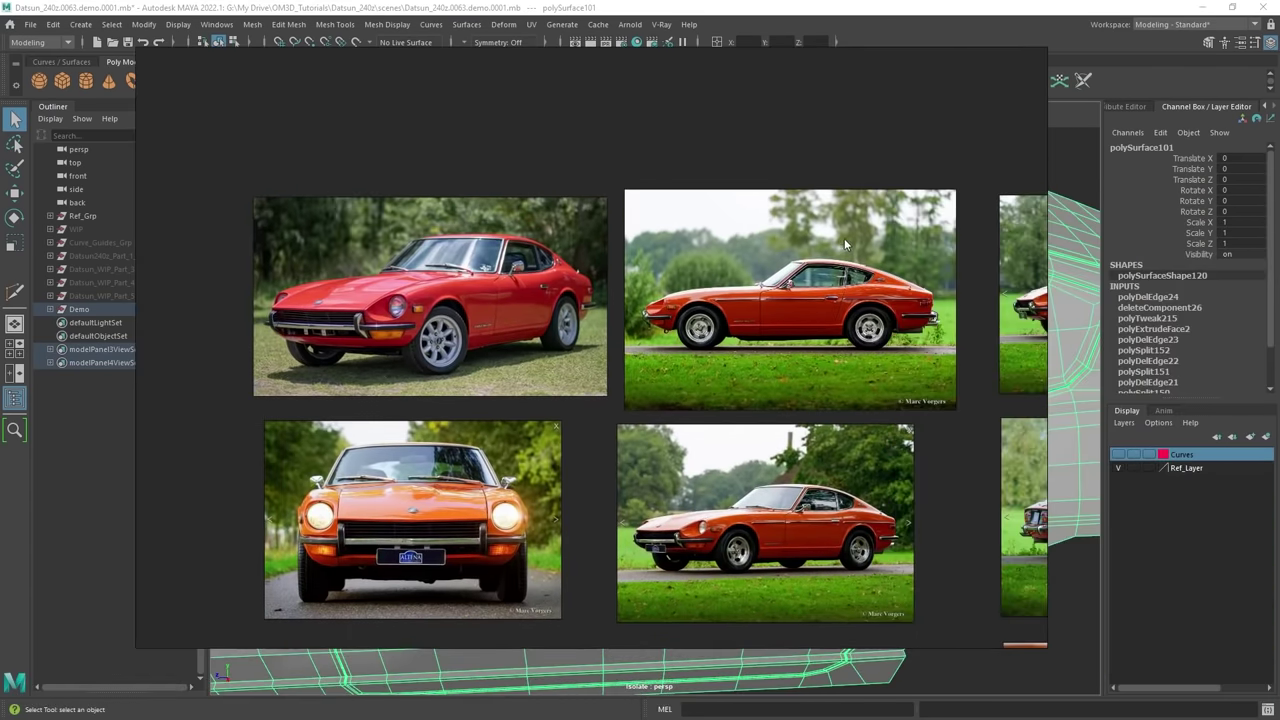
{"action": "scroll", "coordinate": [841, 245], "scroll_direction": "up", "scroll_amount": 10}
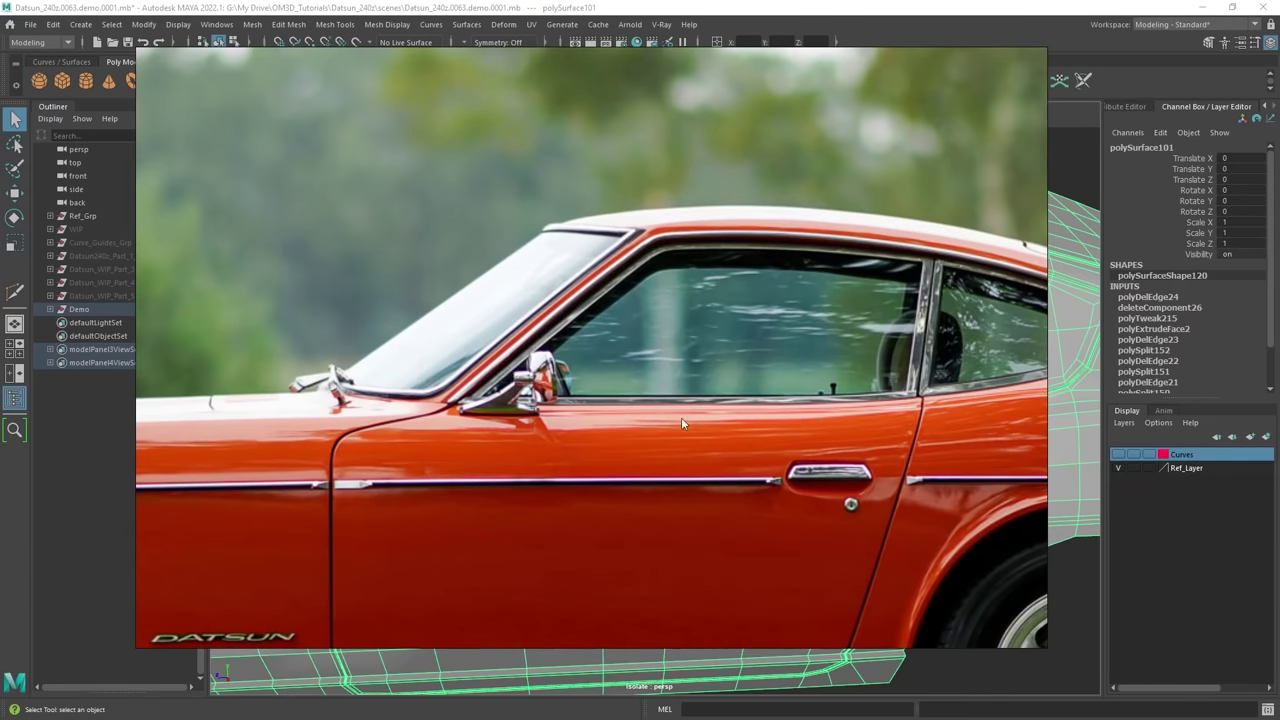
{"action": "right_click_drag", "start_coordinate": [518, 240], "coordinate": [1279, 358]}
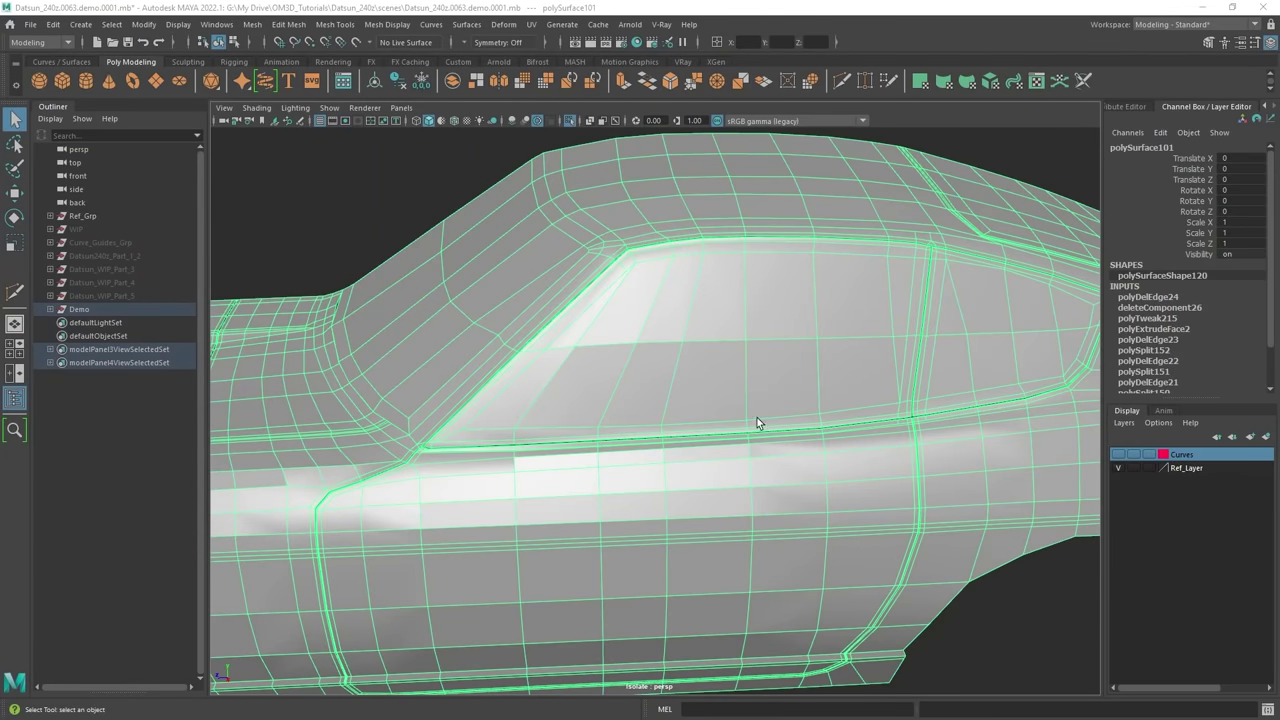
Return to the Maya scene and save it as the new version Datsun_240z.0063.demo.0002.mb.
{"action": "middle_click_drag", "start_coordinate": [838, 378], "coordinate": [735, 395], "text": "alt"}
{"action": "left_click_drag", "start_coordinate": [735, 395], "coordinate": [668, 325], "text": "alt"}
{"action": "right_click_drag", "start_coordinate": [668, 305], "coordinate": [667, 341]}
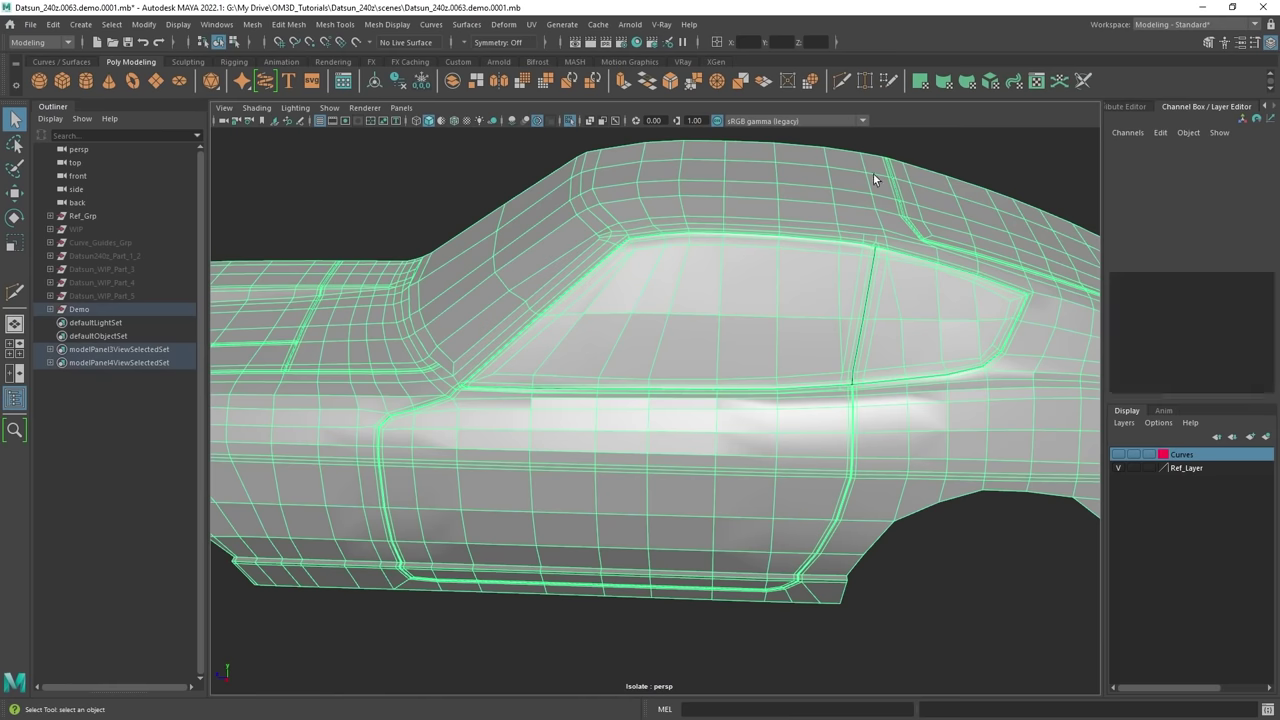
{"action": "right_click_drag", "start_coordinate": [873, 179], "coordinate": [765, 238], "text": "alt"}
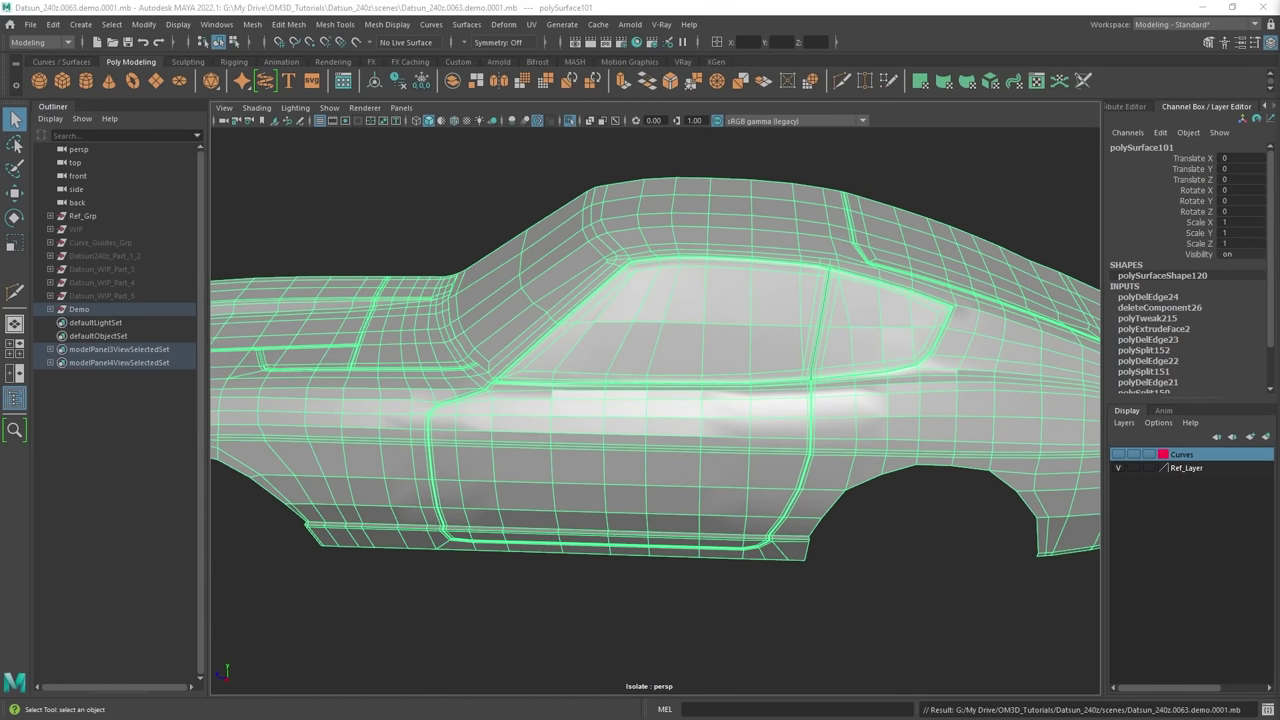
{"action": "left_click_drag", "start_coordinate": [673, 532], "coordinate": [684, 507], "text": "alt"}
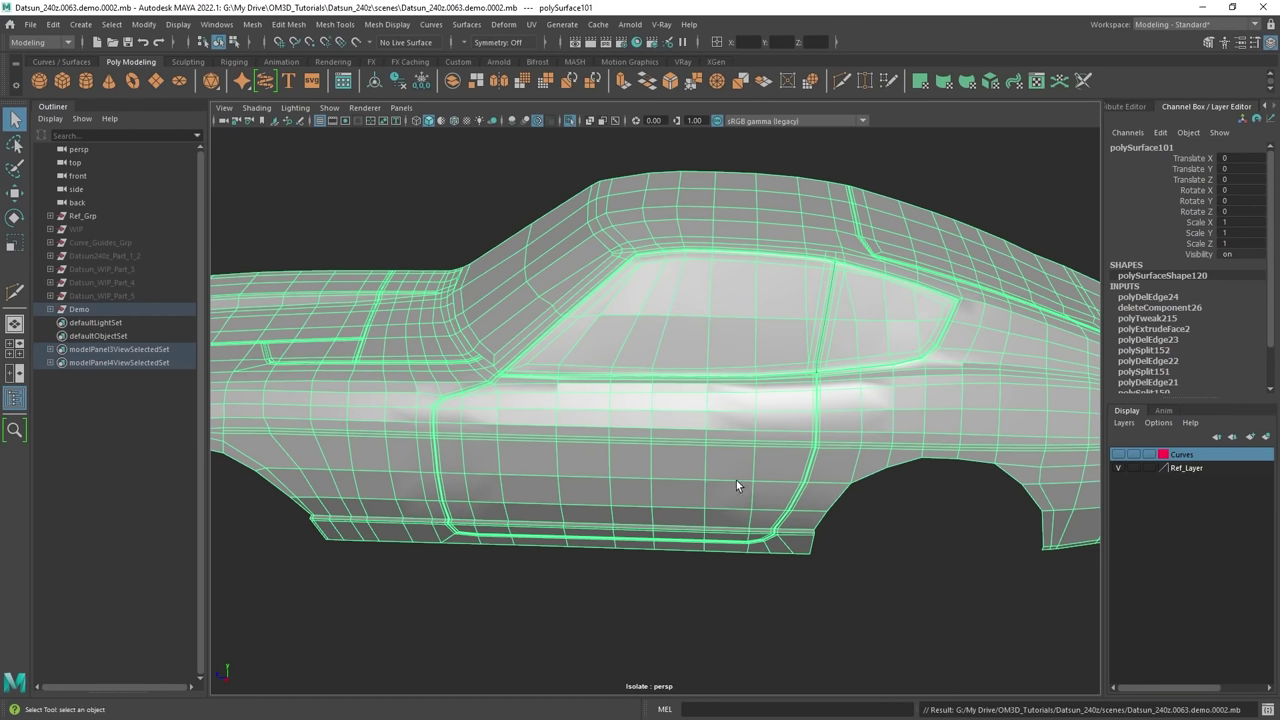
Select all the door window's faces inside its supporting edge loop.
{"action": "left_click_drag", "start_coordinate": [608, 272], "coordinate": [678, 302], "text": "alt"}
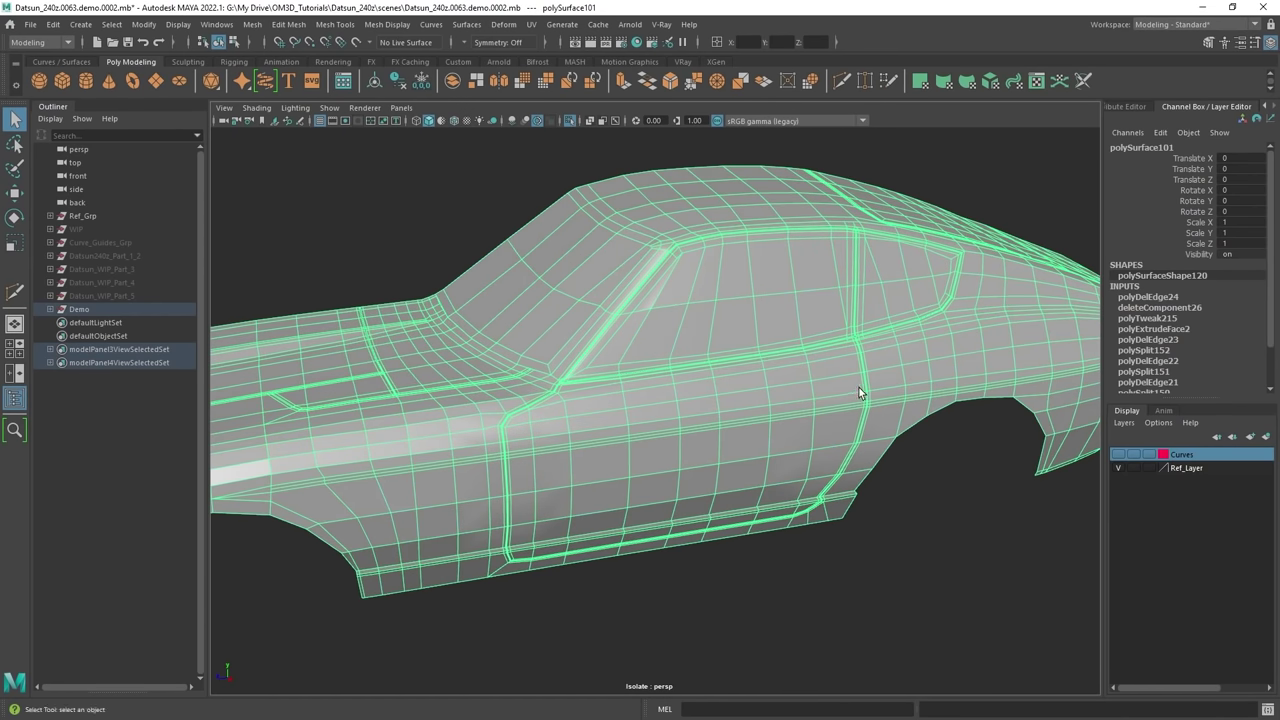
{"action": "left_click_drag", "start_coordinate": [858, 386], "coordinate": [720, 414], "text": "alt"}
{"action": "right_click_drag", "start_coordinate": [720, 414], "coordinate": [720, 377], "text": "alt"}
{"action": "middle_click_drag", "start_coordinate": [720, 377], "coordinate": [748, 391], "text": "alt"}
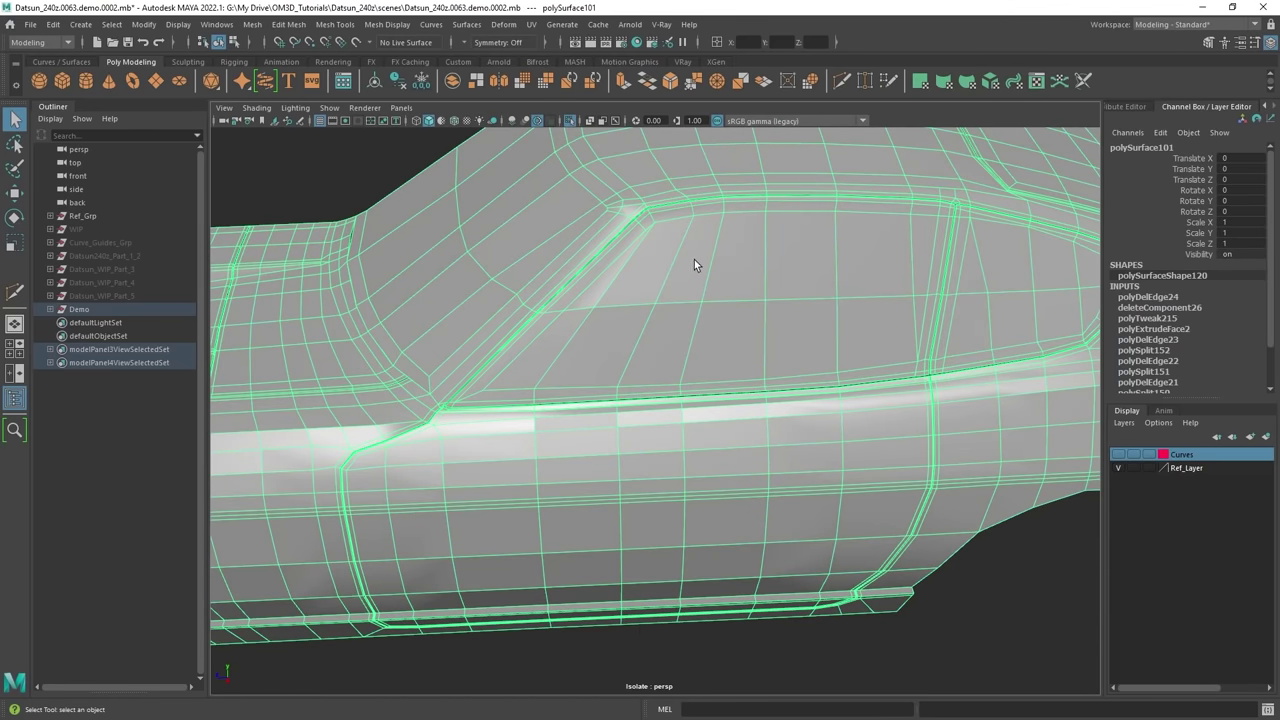
{"action": "right_click_drag", "start_coordinate": [694, 259], "coordinate": [694, 299]}
{"action": "left_click", "coordinate": [555, 321]}
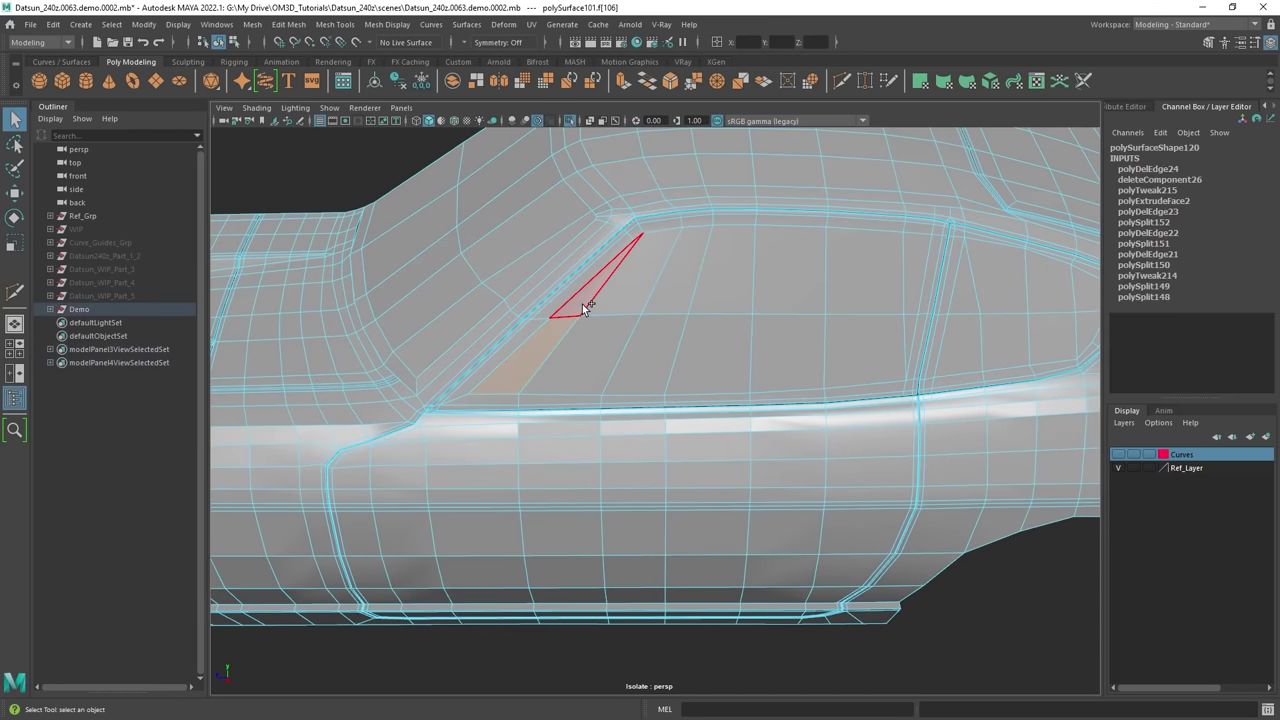
{"action": "left_click", "coordinate": [608, 307]}
{"action": "left_click_drag", "start_coordinate": [690, 337], "coordinate": [698, 343], "text": "shift"}
{"action": "left_click_drag", "start_coordinate": [700, 344], "coordinate": [758, 352], "text": "alt"}
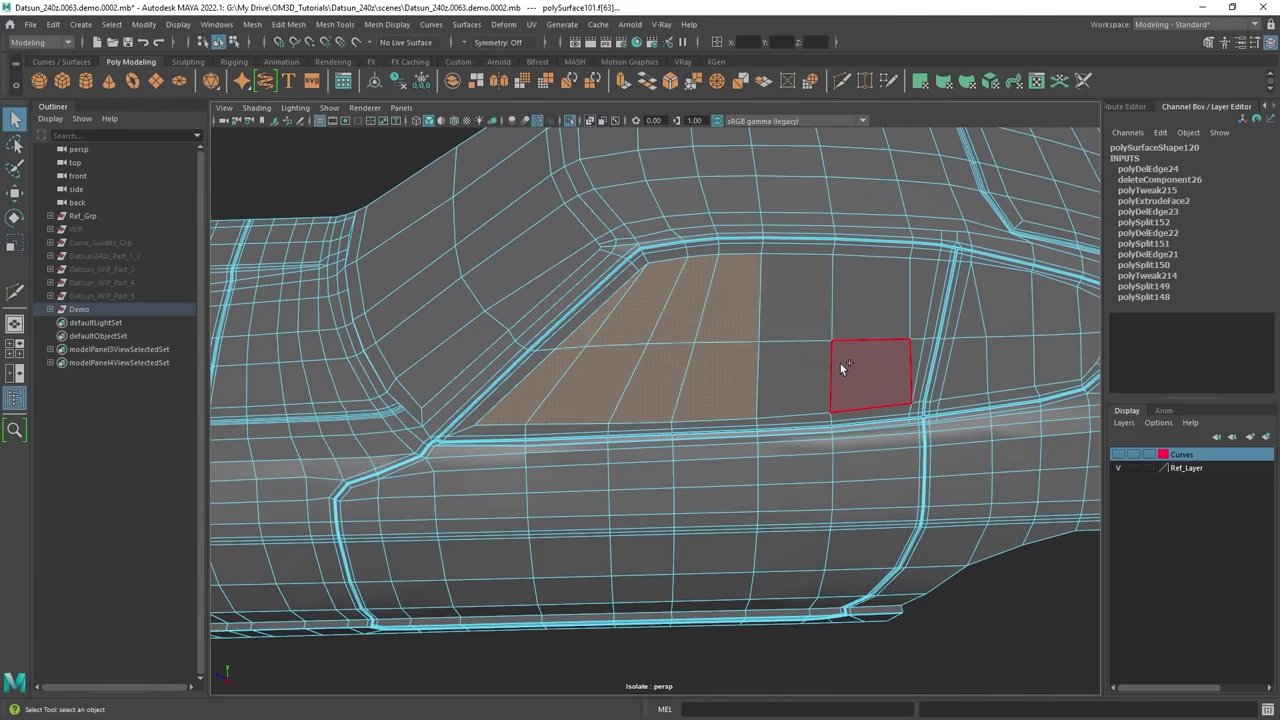
{"action": "left_click_drag", "start_coordinate": [840, 363], "coordinate": [803, 320], "text": "shift"}
{"action": "left_click_drag", "start_coordinate": [803, 320], "coordinate": [780, 351], "text": "alt"}
{"action": "right_click_drag", "start_coordinate": [780, 351], "coordinate": [815, 330], "text": "alt"}
{"action": "left_click", "coordinate": [828, 350], "text": "shift"}
Add the rear quarter window's inner faces to the selection and check both windows' selected faces.
{"action": "left_click_drag", "start_coordinate": [886, 374], "coordinate": [842, 377], "text": "alt"}
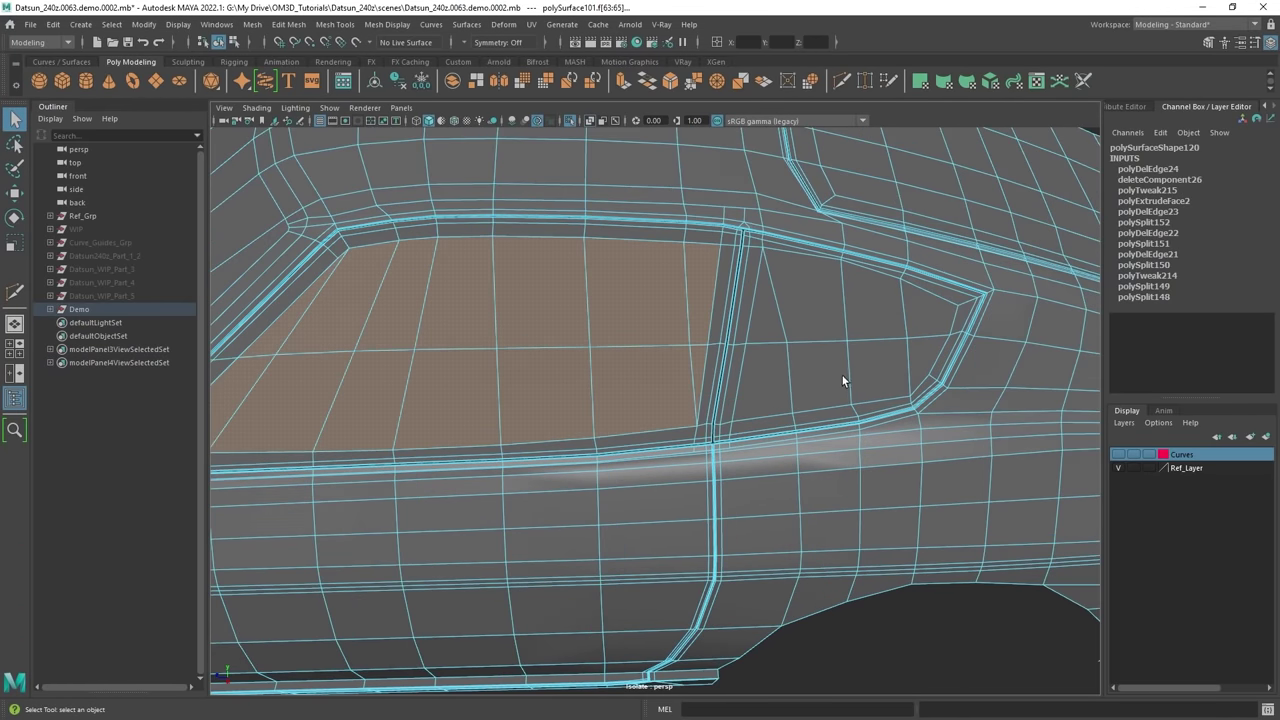
{"action": "left_click_drag", "start_coordinate": [920, 346], "coordinate": [790, 311], "text": "shift"}
{"action": "right_click_drag", "start_coordinate": [890, 338], "coordinate": [796, 359], "text": "alt"}
{"action": "left_click_drag", "start_coordinate": [796, 359], "coordinate": [734, 437], "text": "alt"}
{"action": "right_click_drag", "start_coordinate": [600, 352], "coordinate": [679, 348], "text": "alt"}
{"action": "left_click_drag", "start_coordinate": [679, 348], "coordinate": [618, 341], "text": "alt"}
{"action": "right_click_drag", "start_coordinate": [618, 341], "coordinate": [642, 332], "text": "alt"}
{"action": "scroll", "coordinate": [641, 330], "scroll_direction": "up", "scroll_amount": 4}
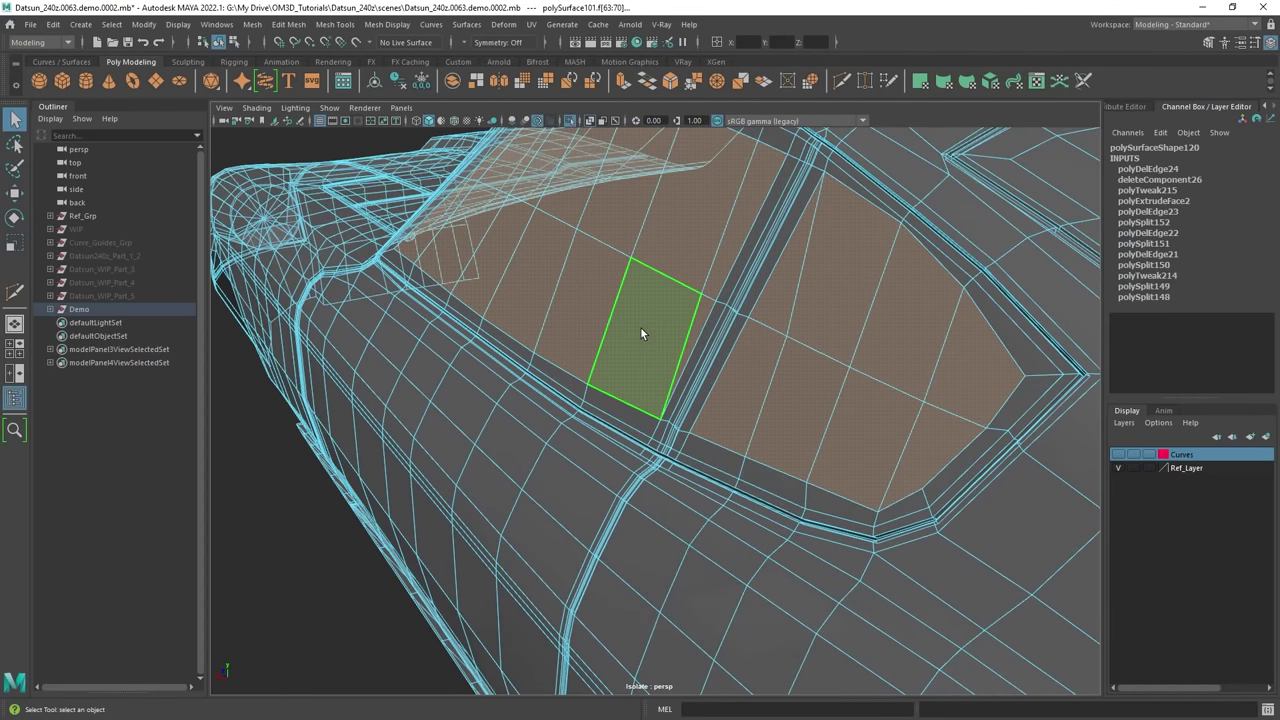
{"action": "left_click_drag", "start_coordinate": [641, 328], "coordinate": [851, 346], "text": "alt"}
{"action": "right_click_drag", "start_coordinate": [736, 350], "coordinate": [675, 340], "text": "alt"}
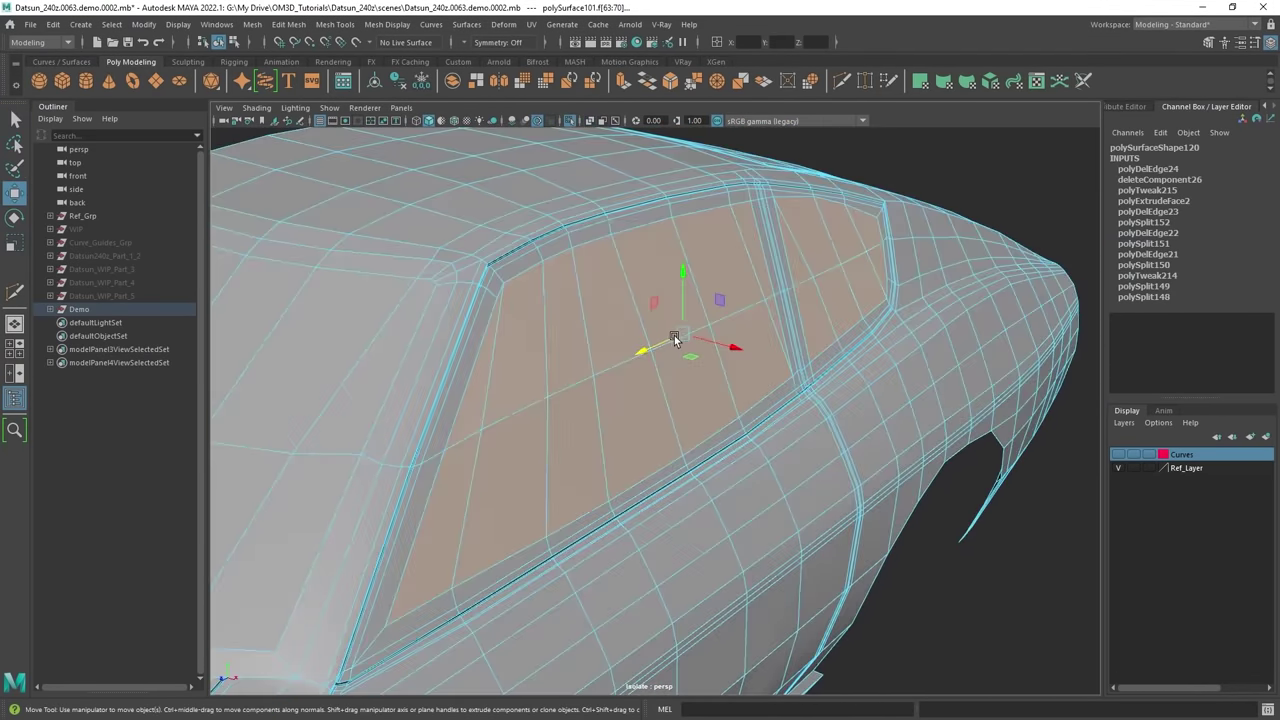
{"action": "left_click_drag", "start_coordinate": [675, 340], "coordinate": [685, 352], "text": "alt"}
Show the Modeling Toolkit and extrude the selected window faces with an offset of 0.5.
{"action": "left_click", "coordinate": [1211, 46]}
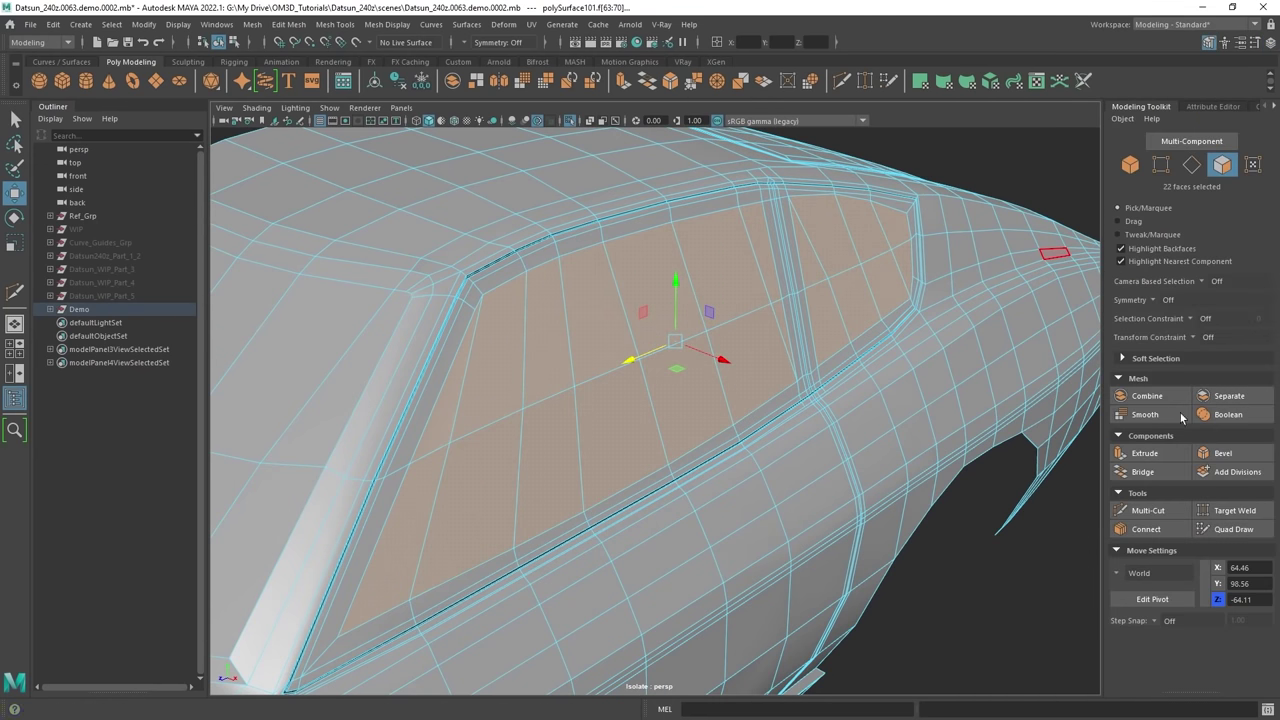
{"action": "middle_click_drag", "start_coordinate": [648, 300], "coordinate": [706, 250], "text": "alt"}
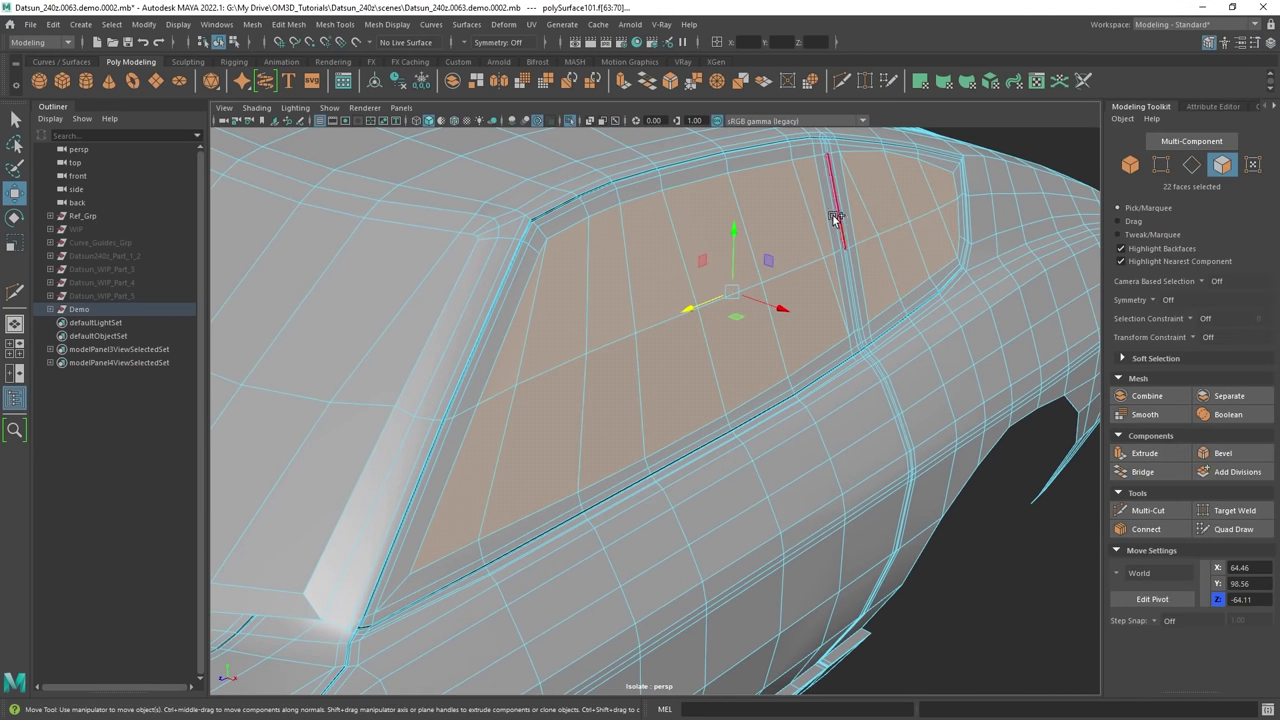
{"action": "right_click_drag", "start_coordinate": [868, 205], "coordinate": [866, 241], "text": "shift"}
{"action": "left_click_drag", "start_coordinate": [842, 433], "coordinate": [845, 432]}
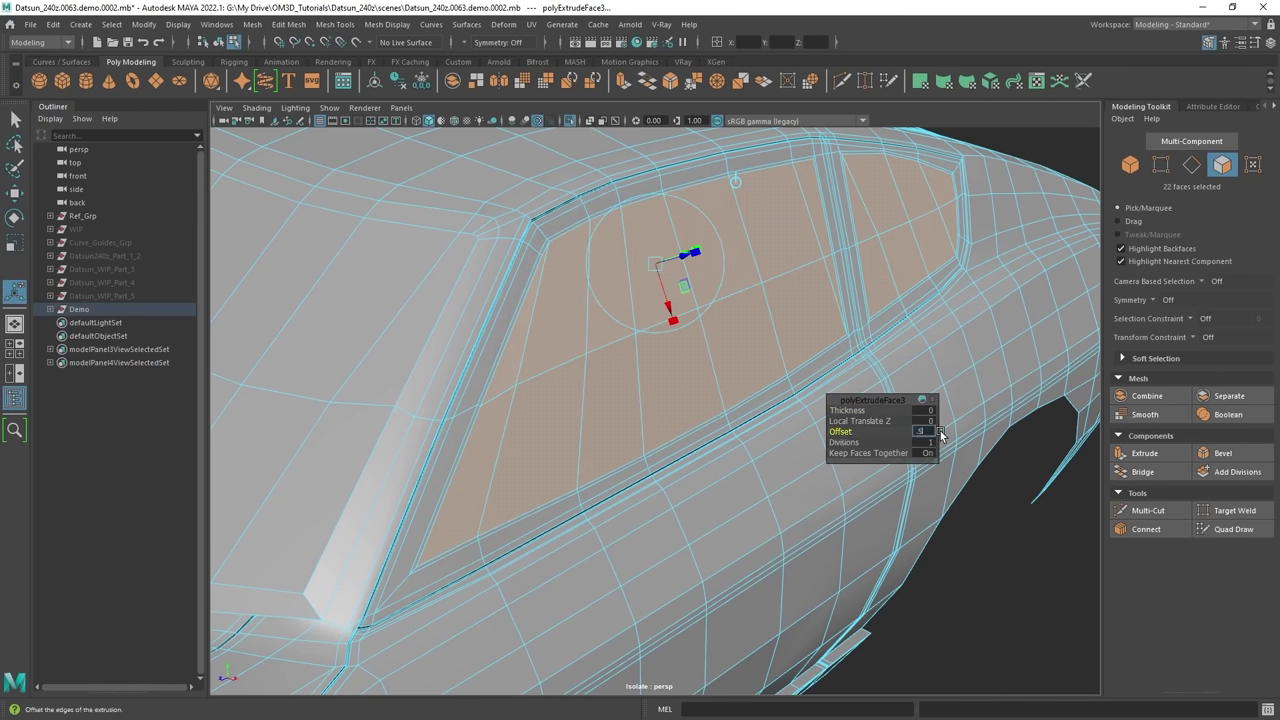
{"action": "left_click_drag", "start_coordinate": [626, 335], "coordinate": [617, 338], "text": "alt"}
{"action": "key", "text": "q"}
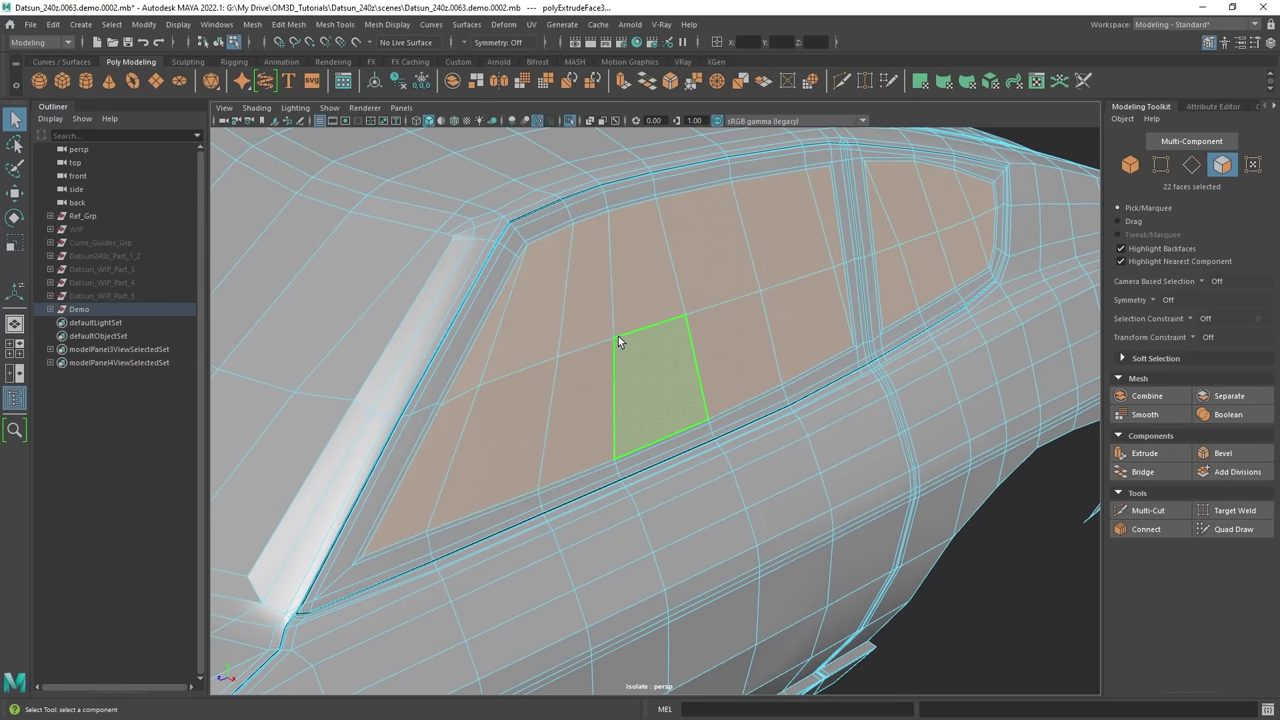
Extrude the same window faces again with a Local Translate Z of -1.
{"action": "key", "text": "g"}
{"action": "left_click_drag", "start_coordinate": [723, 314], "coordinate": [677, 230], "text": "alt"}
{"action": "left_click_drag", "start_coordinate": [752, 302], "coordinate": [726, 312], "text": "alt"}
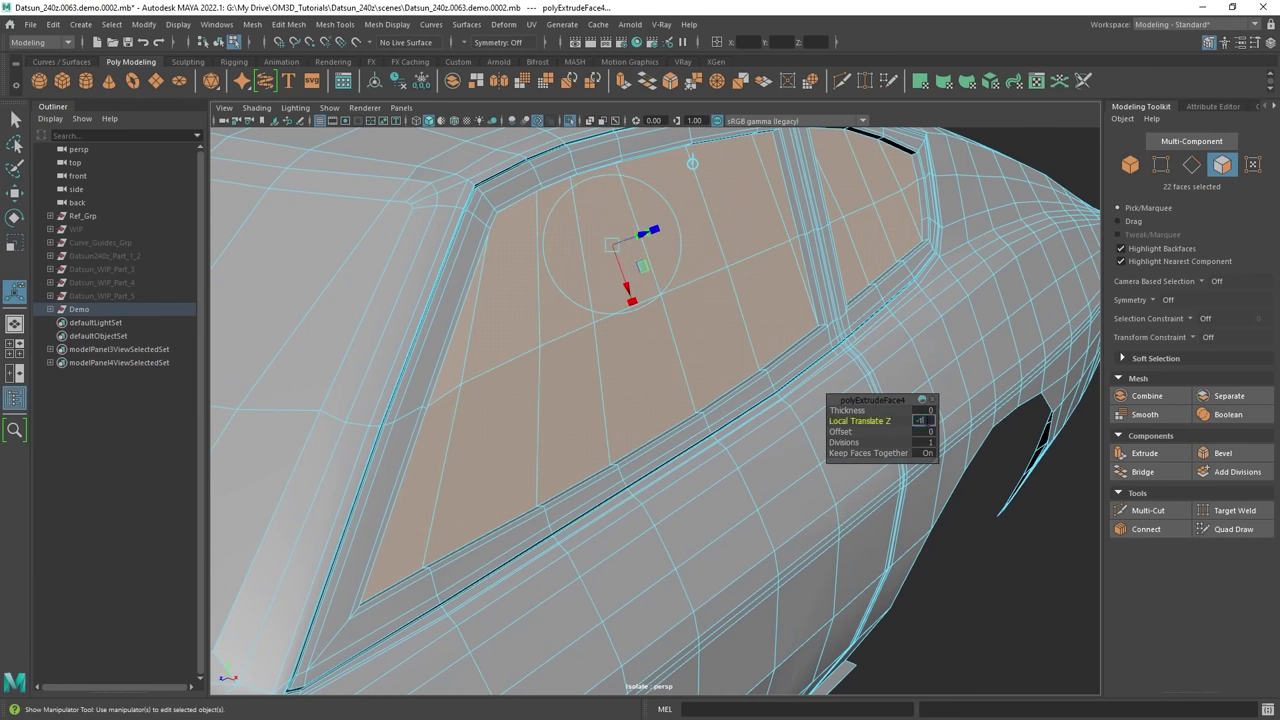
{"action": "left_click_drag", "start_coordinate": [733, 329], "coordinate": [598, 376], "text": "alt"}
{"action": "right_click_drag", "start_coordinate": [598, 376], "coordinate": [725, 278], "text": "alt"}
{"action": "middle_click_drag", "start_coordinate": [725, 278], "coordinate": [672, 300], "text": "alt"}
{"action": "key", "text": "q"}
Switch to object mode and examine the recessed side windows and the pillar between them from several angles.
{"action": "mouse_move", "coordinate": [679, 264]}
{"action": "right_mouse_down"}
{"action": "mouse_move", "coordinate": [731, 229]}
{"action": "mouse_move", "coordinate": [665, 255]}
{"action": "right_mouse_up"}
{"action": "left_click_drag", "start_coordinate": [665, 255], "coordinate": [651, 277], "text": "alt"}
{"action": "right_click_drag", "start_coordinate": [651, 277], "coordinate": [683, 276], "text": "alt"}
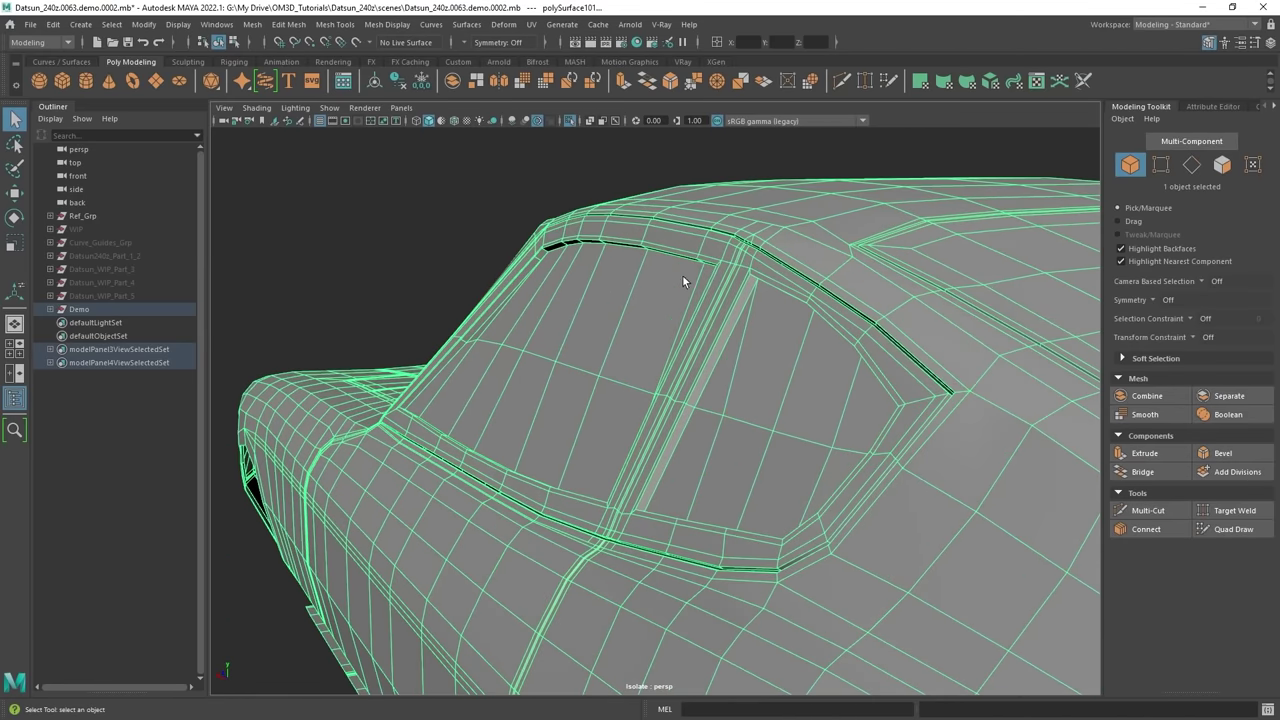
{"action": "left_click_drag", "start_coordinate": [563, 337], "coordinate": [663, 246], "text": "alt"}
{"action": "middle_click_drag", "start_coordinate": [966, 328], "coordinate": [880, 325], "text": "alt"}
{"action": "left_click_drag", "start_coordinate": [880, 325], "coordinate": [803, 341], "text": "alt"}
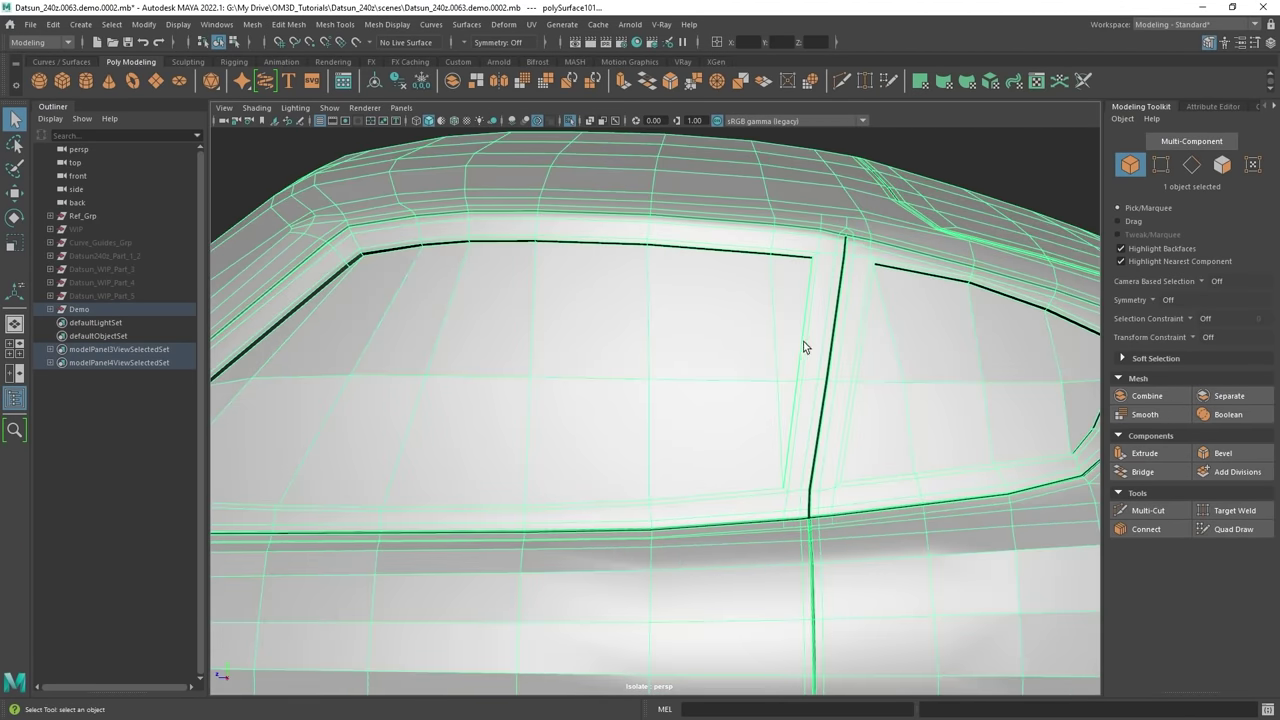
{"action": "right_click_drag", "start_coordinate": [803, 341], "coordinate": [880, 310], "text": "alt"}
{"action": "middle_click_drag", "start_coordinate": [880, 310], "coordinate": [746, 321], "text": "alt"}
{"action": "left_click_drag", "start_coordinate": [746, 321], "coordinate": [700, 300], "text": "alt"}
{"action": "right_click_drag", "start_coordinate": [700, 300], "coordinate": [729, 264], "text": "alt"}
{"action": "left_click_drag", "start_coordinate": [729, 264], "coordinate": [688, 301], "text": "alt"}
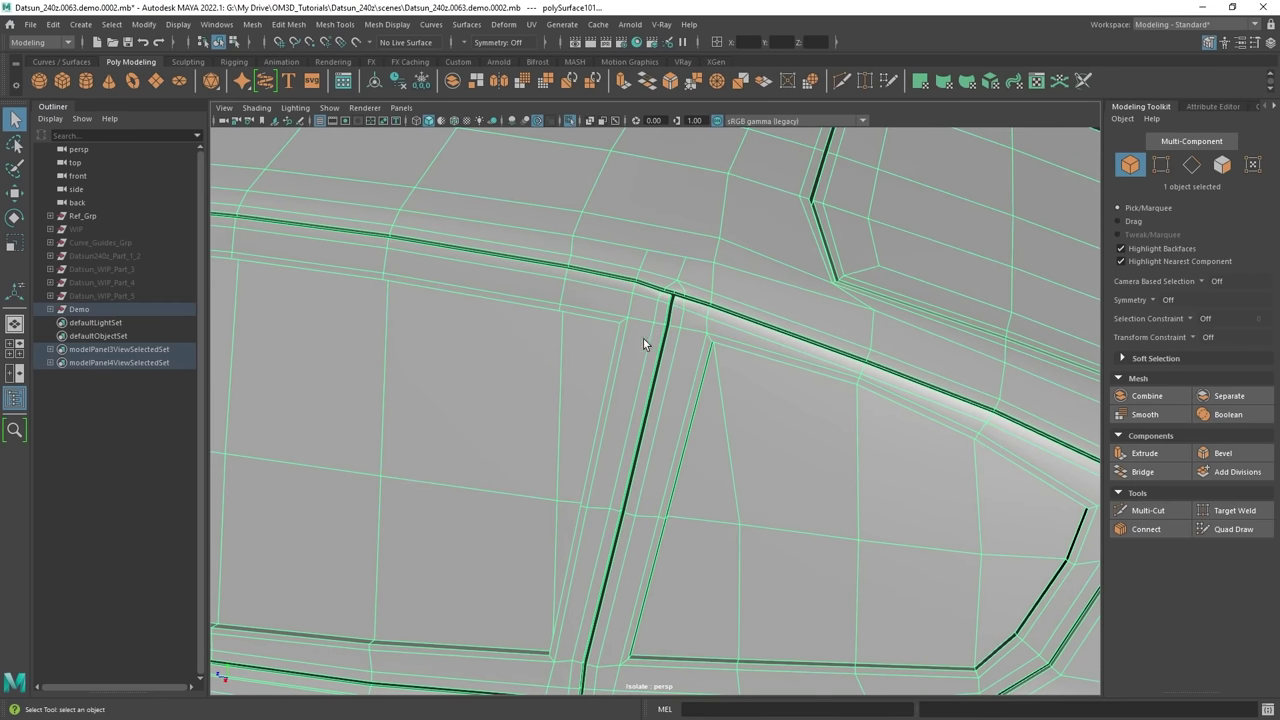
Select the loop of faces around the door window frame to check how it flows past the pillar.
{"action": "right_click_drag", "start_coordinate": [643, 294], "coordinate": [633, 338]}
{"action": "left_click", "coordinate": [633, 338]}
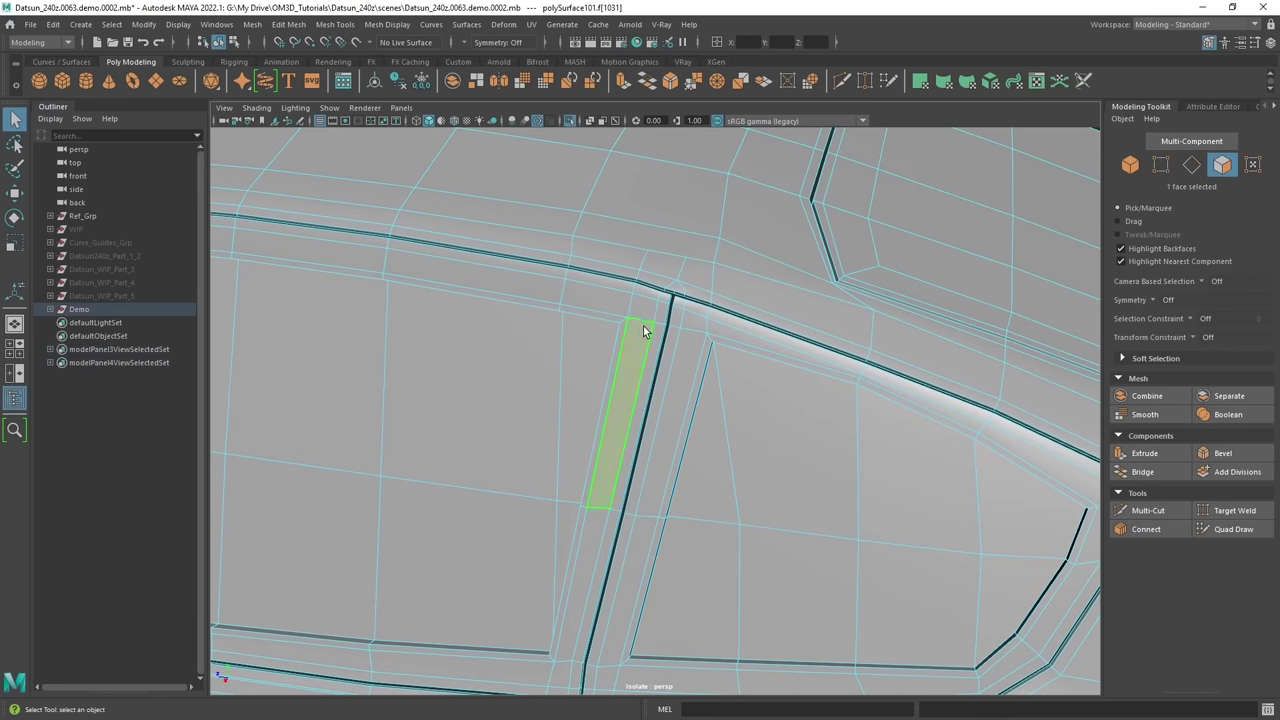
{"action": "double_click", "coordinate": [549, 287], "text": "shift"}
{"action": "scroll", "coordinate": [621, 340], "scroll_direction": "down", "scroll_amount": 4}
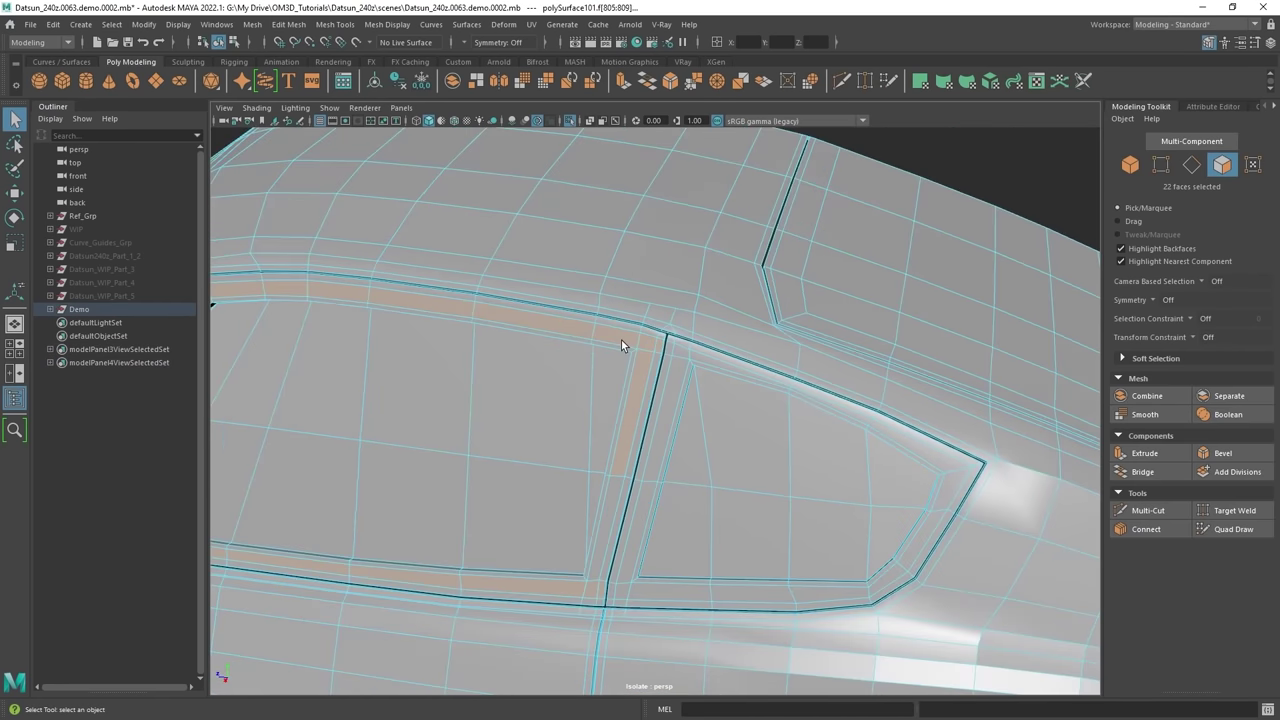
Delete the extra edge loop that crosses the roof just above the top of the window pillar.
{"action": "scroll", "coordinate": [676, 342], "scroll_direction": "up", "scroll_amount": 4}
{"action": "left_click_drag", "start_coordinate": [640, 298], "coordinate": [676, 288], "text": "alt"}
{"action": "scroll", "coordinate": [676, 288], "scroll_direction": "up", "scroll_amount": 4}
{"action": "key", "text": "F10"}
{"action": "scroll", "coordinate": [634, 294], "scroll_direction": "down", "scroll_amount": 4}
{"action": "scroll", "coordinate": [632, 300], "scroll_direction": "up", "scroll_amount": 4}
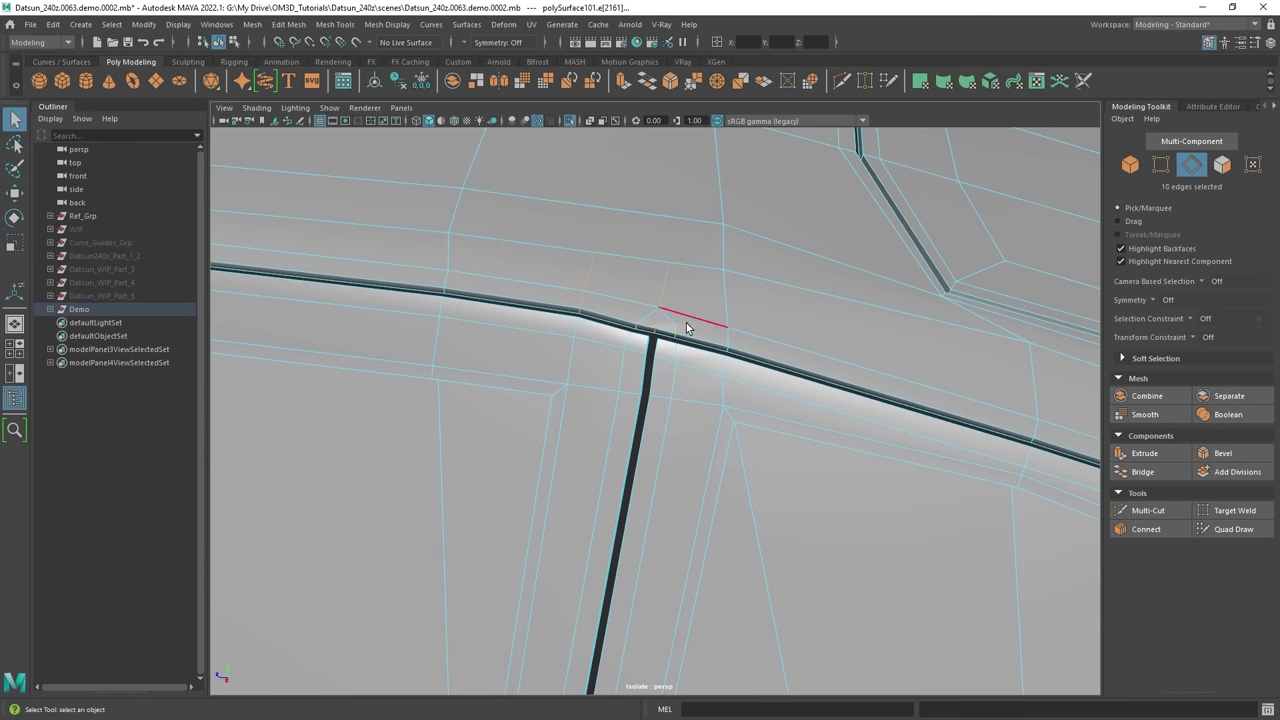
{"action": "scroll", "coordinate": [687, 328], "scroll_direction": "up", "scroll_amount": 2}
{"action": "key", "text": "ctrl+Delete"}
Check the side windows in smooth preview and return the body to unsmoothed display in object mode.
{"action": "scroll", "coordinate": [685, 324], "scroll_direction": "down", "scroll_amount": 8}
{"action": "key", "text": "3"}
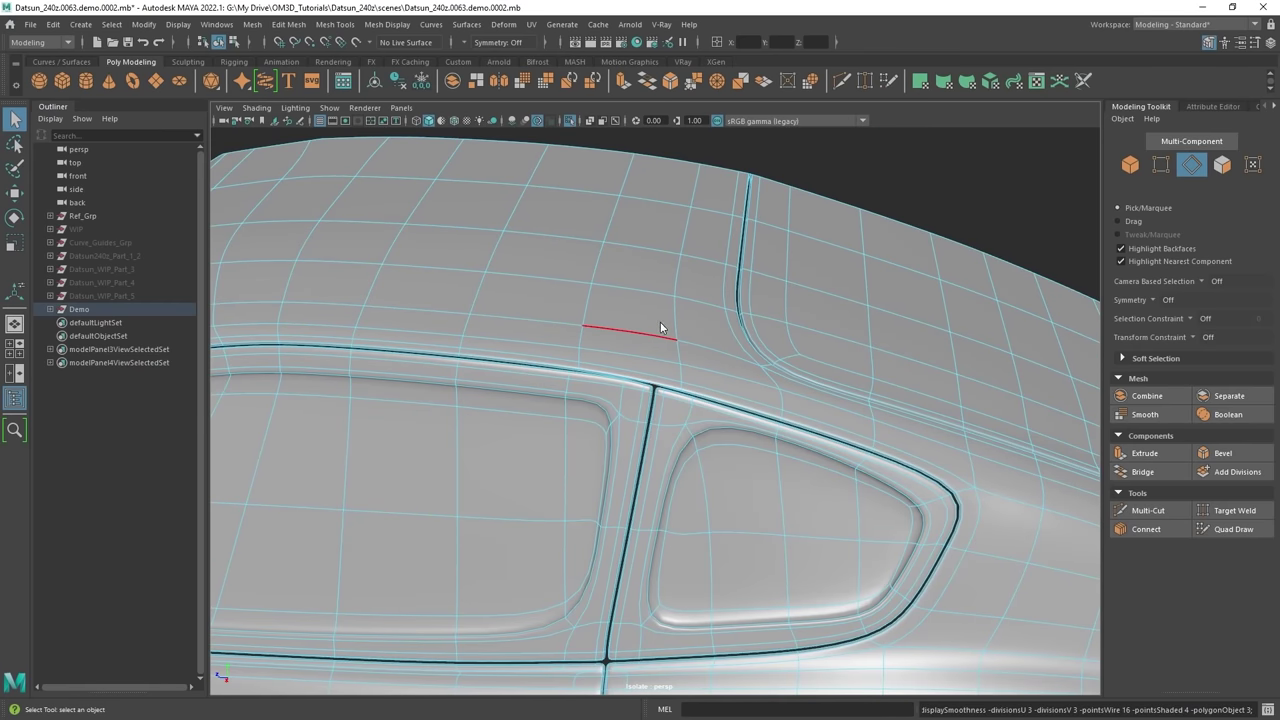
{"action": "right_click_drag", "start_coordinate": [660, 328], "coordinate": [728, 310]}
{"action": "scroll", "coordinate": [728, 310], "scroll_direction": "down", "scroll_amount": 3}
{"action": "key", "text": "1"}
{"action": "scroll", "coordinate": [728, 310], "scroll_direction": "up", "scroll_amount": 4}
{"action": "middle_click_drag", "start_coordinate": [728, 310], "coordinate": [791, 334], "text": "alt"}
{"action": "scroll", "coordinate": [721, 436], "scroll_direction": "up", "scroll_amount": 3}
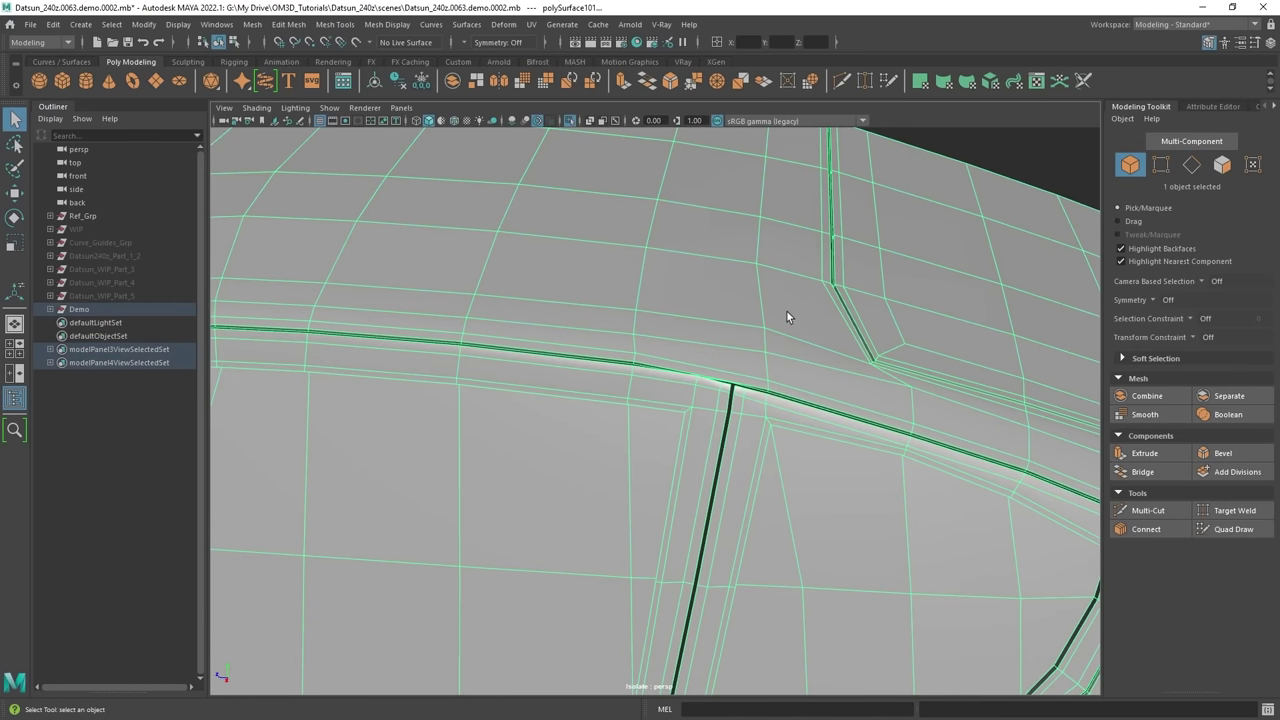
Select the edge loop crossing the roof behind the window pillar and shift it slightly along the car's length.
{"action": "left_click_drag", "start_coordinate": [786, 310], "coordinate": [754, 319], "text": "alt"}
{"action": "middle_click_drag", "start_coordinate": [759, 330], "coordinate": [718, 315], "text": "alt"}
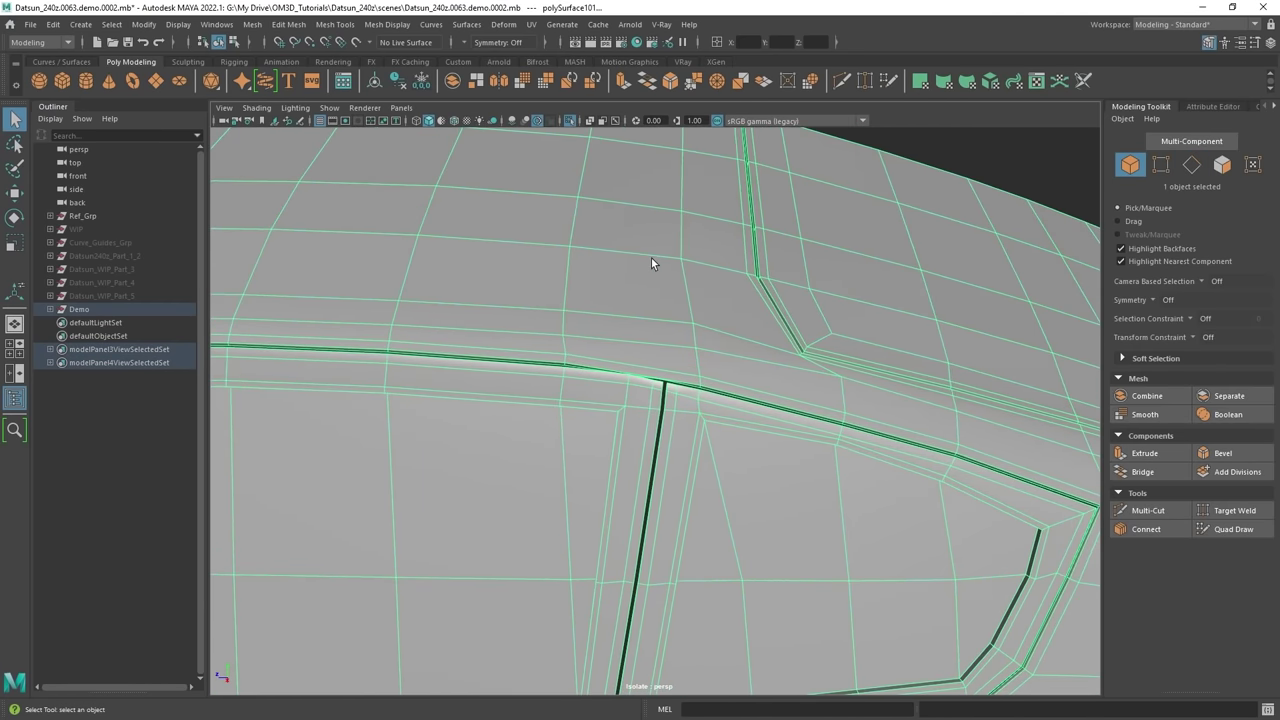
{"action": "right_click_drag", "start_coordinate": [702, 217], "coordinate": [690, 185]}
{"action": "double_click", "coordinate": [681, 194]}
{"action": "scroll", "coordinate": [706, 251], "scroll_direction": "down", "scroll_amount": 5}
{"action": "key", "text": "w"}
{"action": "scroll", "coordinate": [698, 314], "scroll_direction": "up", "scroll_amount": 4}
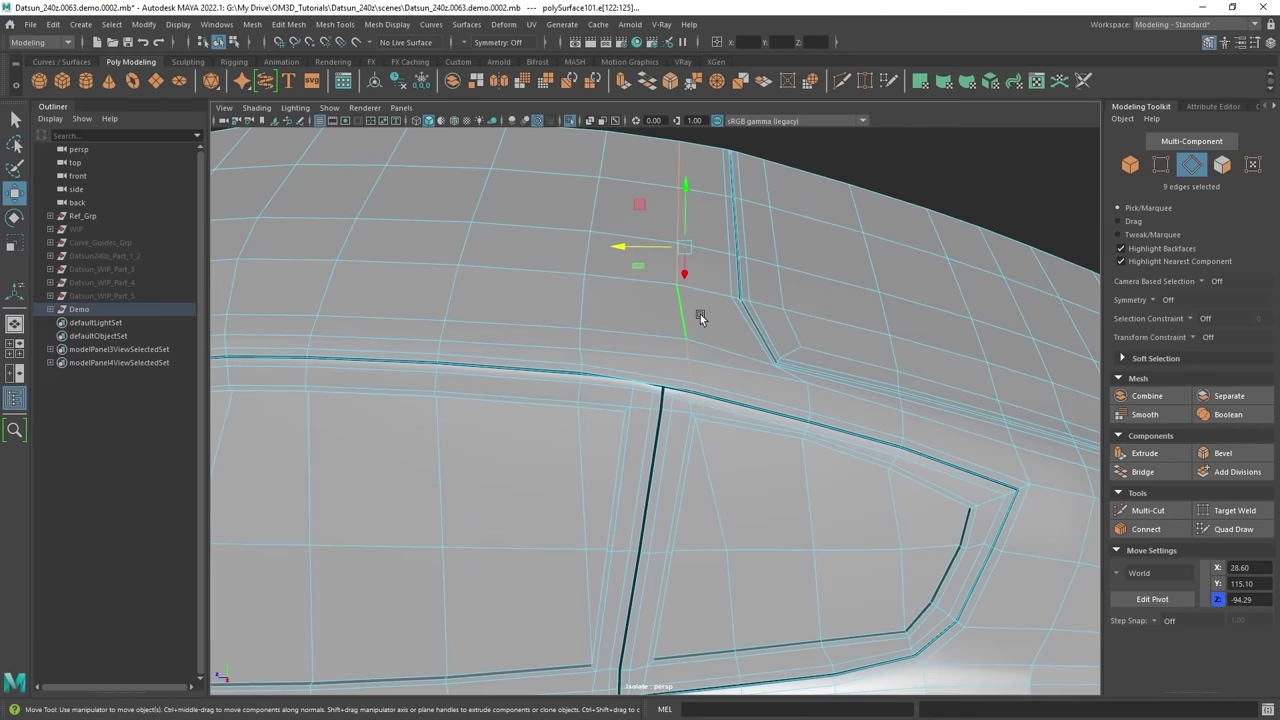
{"action": "left_click_drag", "start_coordinate": [693, 255], "coordinate": [705, 255]}
Insert a centred edge loop across the roof above the door window using Multi-Cut with Edge Flow enabled.
{"action": "right_click_drag", "start_coordinate": [633, 258], "coordinate": [534, 256], "text": "shift"}
{"action": "left_click", "coordinate": [1121, 622]}
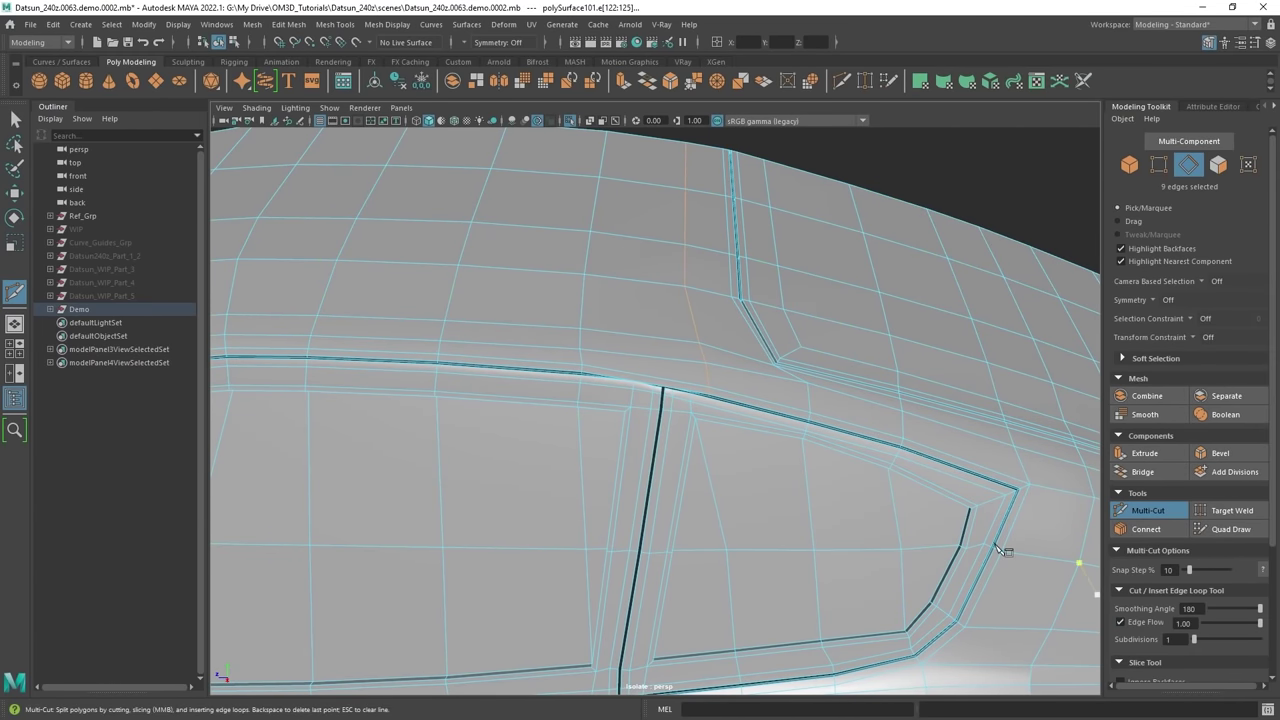
{"action": "scroll", "coordinate": [688, 377], "scroll_direction": "up", "scroll_amount": 2}
{"action": "middle_click", "coordinate": [641, 336], "text": "ctrl"}
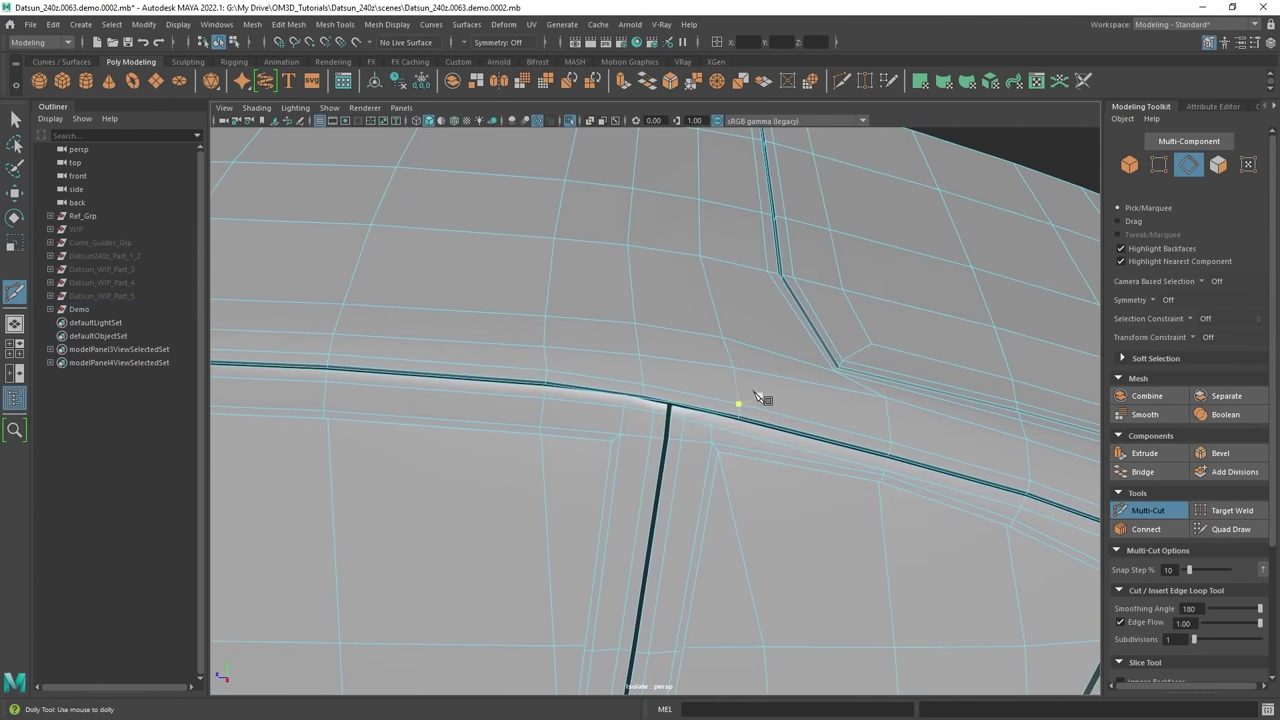
{"action": "left_click_drag", "start_coordinate": [753, 395], "coordinate": [717, 342], "text": "alt"}
{"action": "right_click_drag", "start_coordinate": [692, 219], "coordinate": [764, 199]}
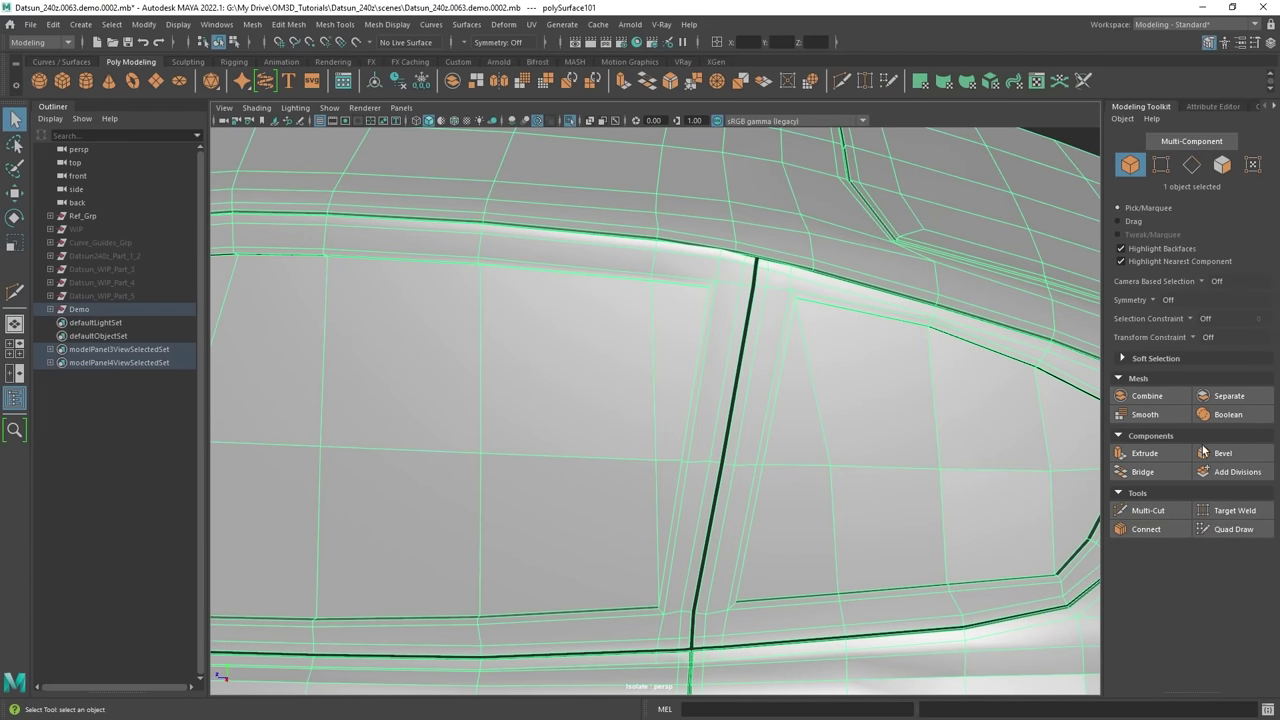
{"action": "scroll", "coordinate": [944, 414], "scroll_direction": "down", "scroll_amount": 5}
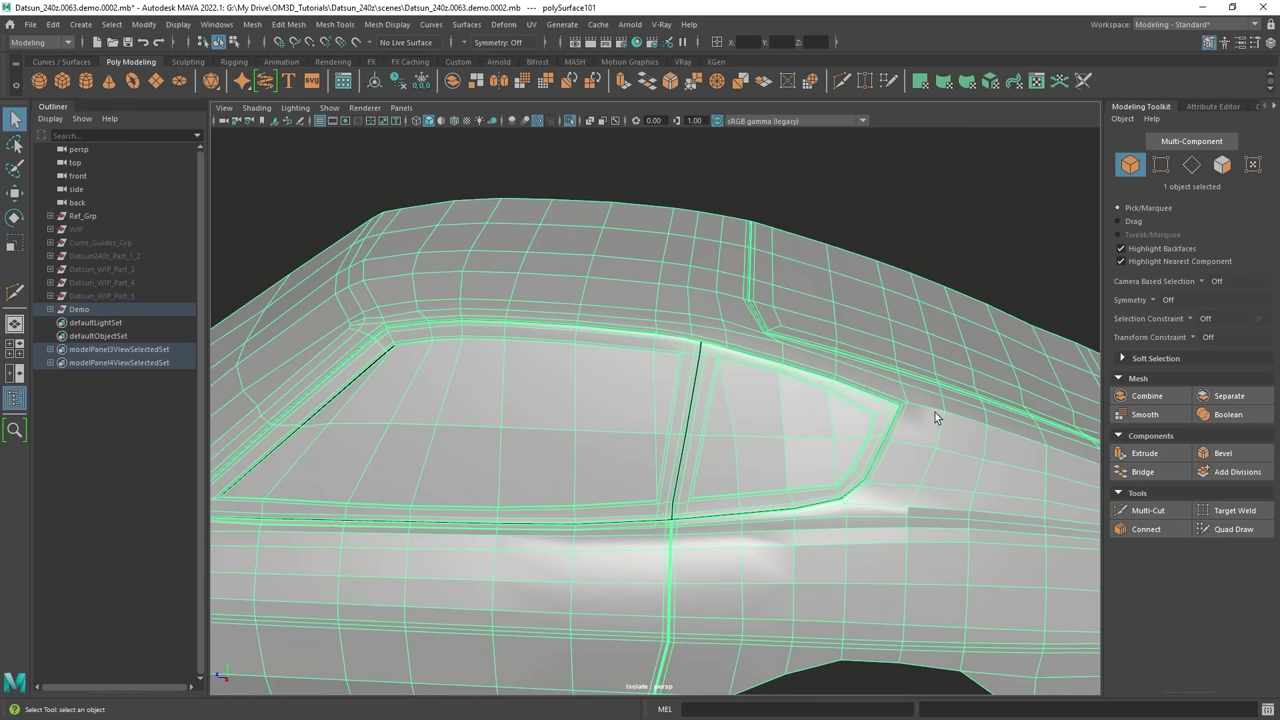
Select all the faces of the door window section and examine its frame and recessed edges.
{"action": "middle_click_drag", "start_coordinate": [705, 353], "coordinate": [742, 345], "text": "alt"}
{"action": "right_click_drag", "start_coordinate": [723, 347], "coordinate": [724, 384]}
{"action": "left_click", "coordinate": [719, 340]}
{"action": "left_click_drag", "start_coordinate": [669, 337], "coordinate": [645, 326], "text": "alt"}
{"action": "scroll", "coordinate": [643, 330], "scroll_direction": "up", "scroll_amount": 4}
{"action": "scroll", "coordinate": [660, 378], "scroll_direction": "down", "scroll_amount": 6}
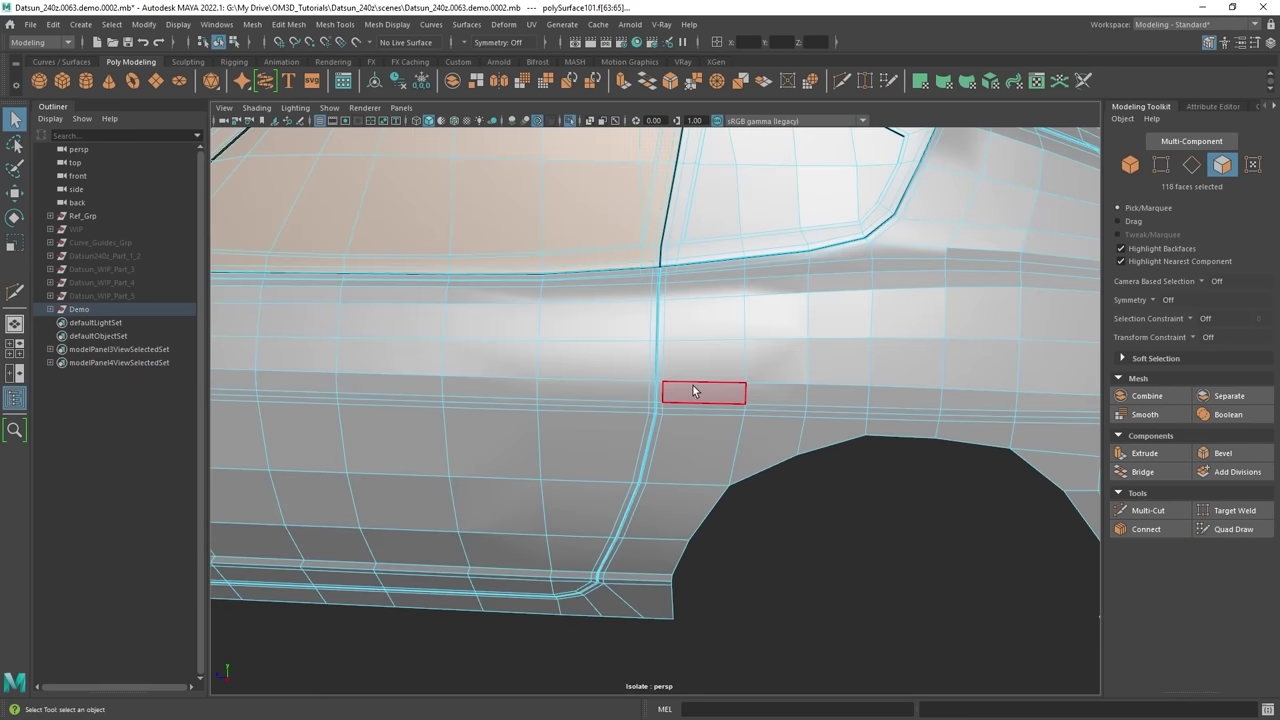
{"action": "middle_click_drag", "start_coordinate": [640, 284], "coordinate": [706, 347], "text": "alt"}
{"action": "left_click_drag", "start_coordinate": [706, 347], "coordinate": [700, 354], "text": "alt"}
{"action": "scroll", "coordinate": [702, 352], "scroll_direction": "up", "scroll_amount": 3}
{"action": "middle_click_drag", "start_coordinate": [715, 350], "coordinate": [806, 427], "text": "alt"}
{"action": "middle_click_drag", "start_coordinate": [655, 380], "coordinate": [769, 418], "text": "alt"}
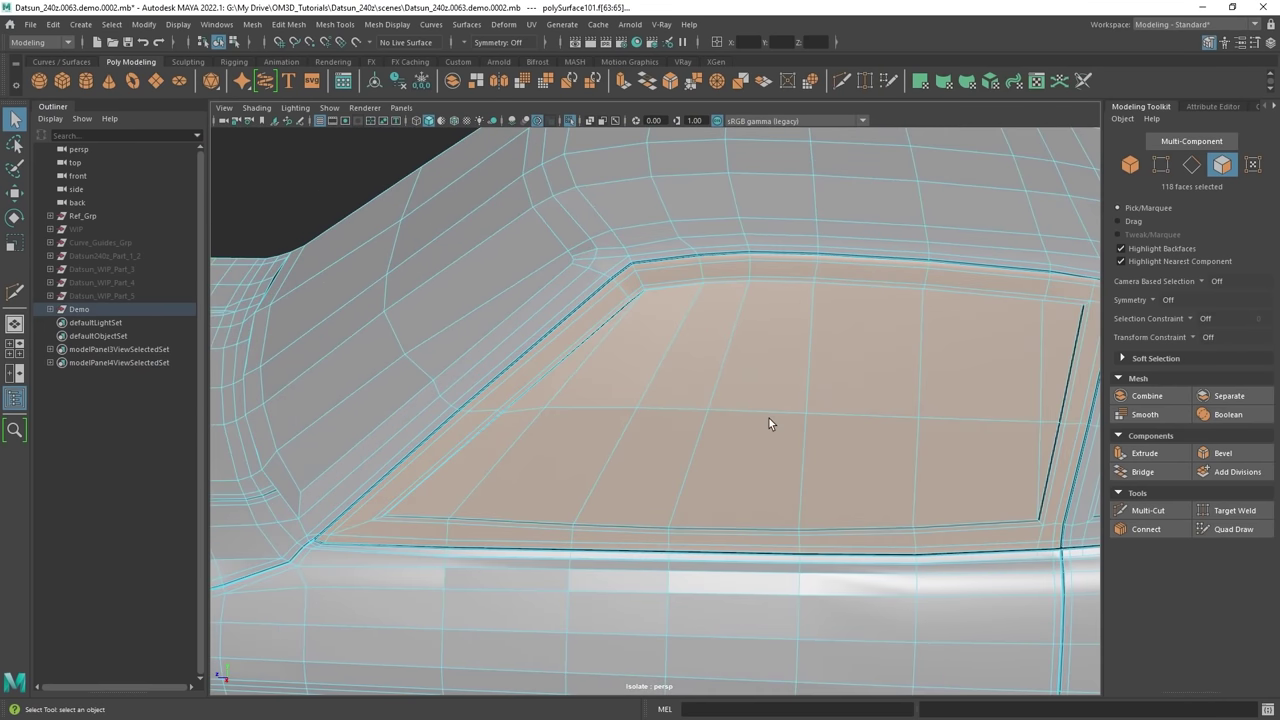
{"action": "left_click_drag", "start_coordinate": [769, 418], "coordinate": [627, 348], "text": "alt"}
{"action": "scroll", "coordinate": [665, 362], "scroll_direction": "up", "scroll_amount": 4}
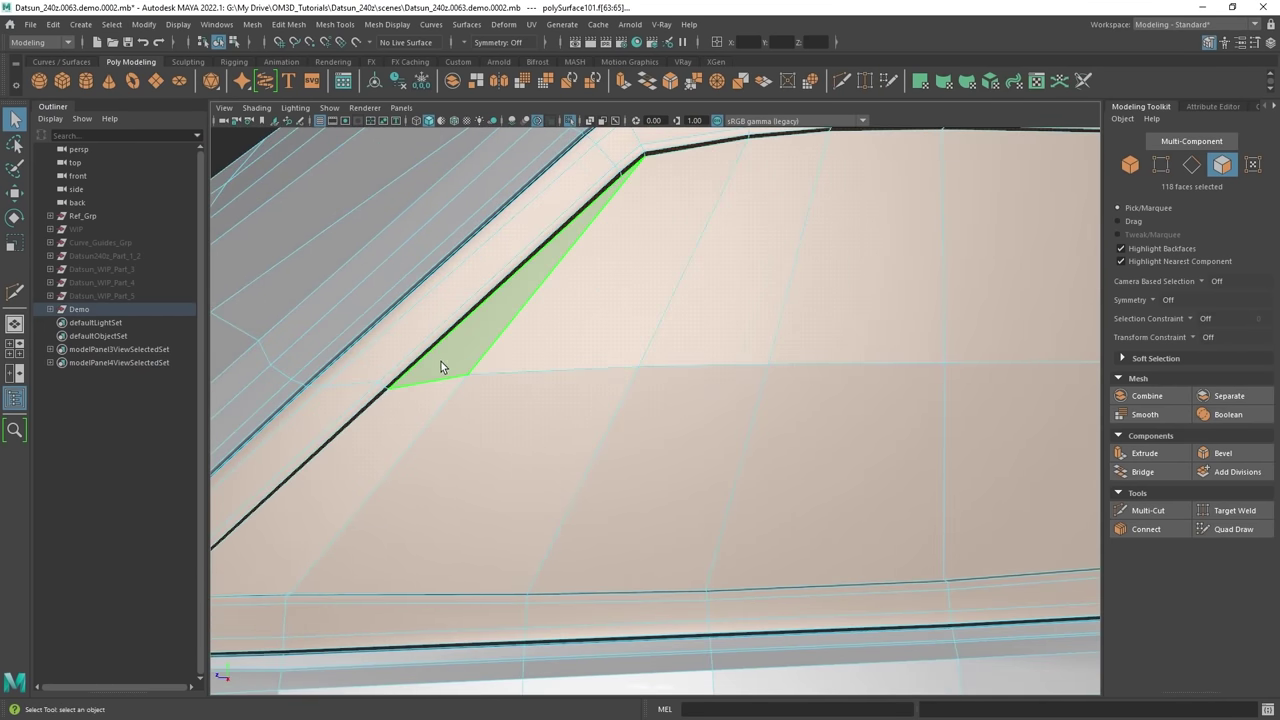
Select the inner glass faces of the door window and the rear quarter window.
{"action": "left_click_drag", "start_coordinate": [441, 361], "coordinate": [601, 415]}
{"action": "scroll", "coordinate": [620, 412], "scroll_direction": "down", "scroll_amount": 4}
{"action": "left_click_drag", "start_coordinate": [716, 408], "coordinate": [803, 388], "text": "shift"}
{"action": "middle_click_drag", "start_coordinate": [800, 380], "coordinate": [626, 388], "text": "alt"}
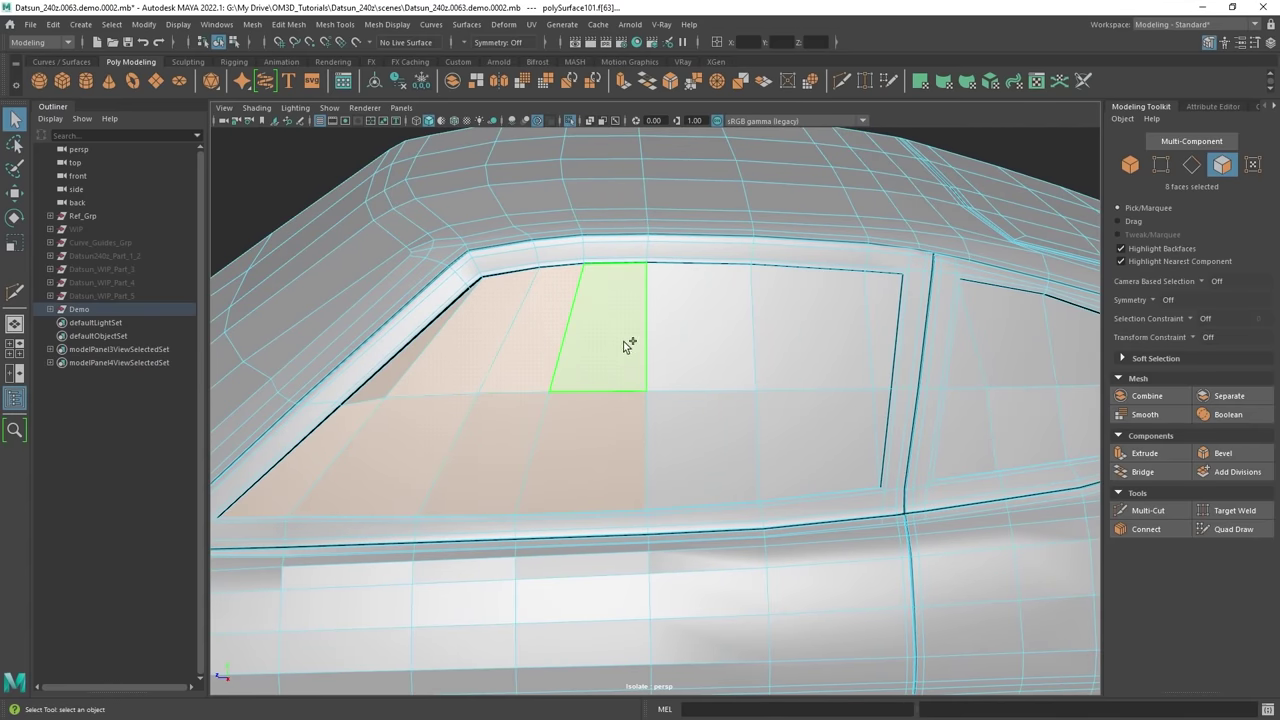
{"action": "left_click_drag", "start_coordinate": [833, 416], "coordinate": [834, 416], "text": "shift"}
{"action": "left_click", "coordinate": [889, 340], "text": "shift"}
{"action": "left_click", "coordinate": [885, 402], "text": "shift"}
{"action": "middle_click_drag", "start_coordinate": [993, 399], "coordinate": [713, 406], "text": "alt"}
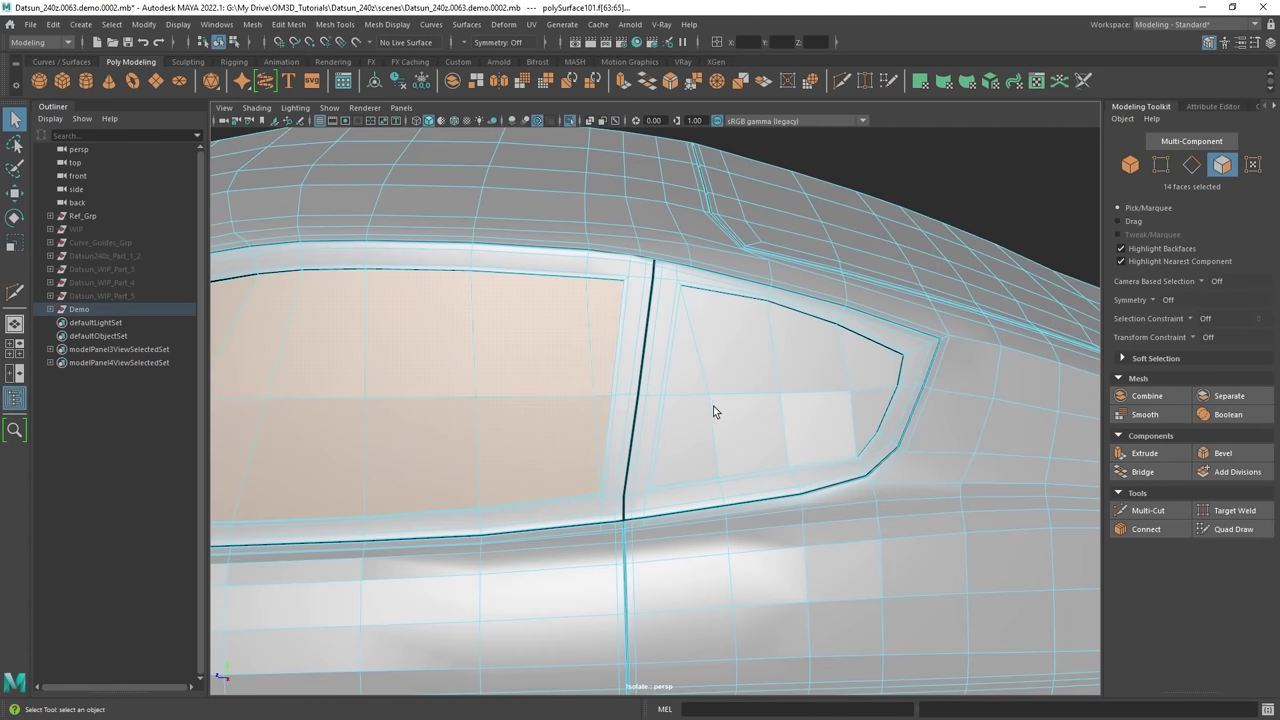
{"action": "left_click_drag", "start_coordinate": [678, 383], "coordinate": [769, 353], "text": "shift"}
Extract the selected glass faces into separate objects and select the resulting meshes to check them.
{"action": "right_click_drag", "start_coordinate": [769, 353], "coordinate": [752, 578], "text": "shift"}
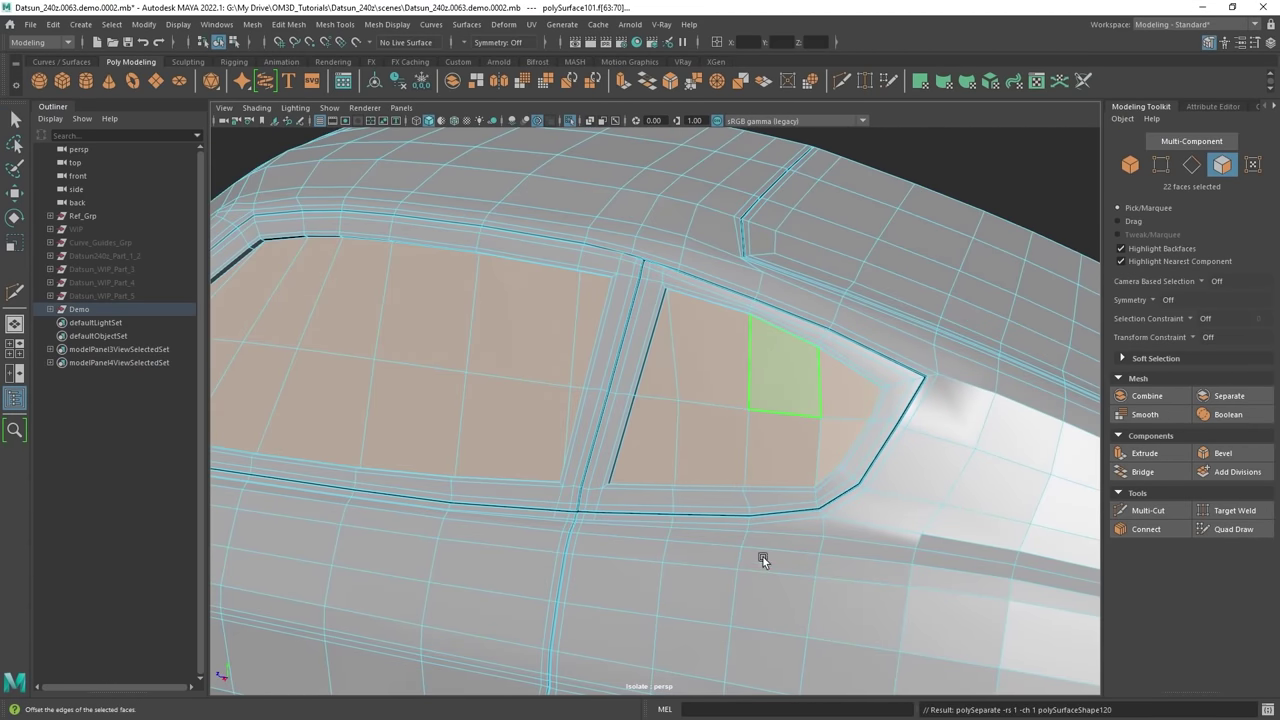
{"action": "right_click_drag", "start_coordinate": [674, 272], "coordinate": [742, 240]}
{"action": "scroll", "coordinate": [742, 240], "scroll_direction": "down", "scroll_amount": 5}
{"action": "left_click", "coordinate": [931, 206]}
{"action": "left_click_drag", "start_coordinate": [931, 206], "coordinate": [504, 427]}
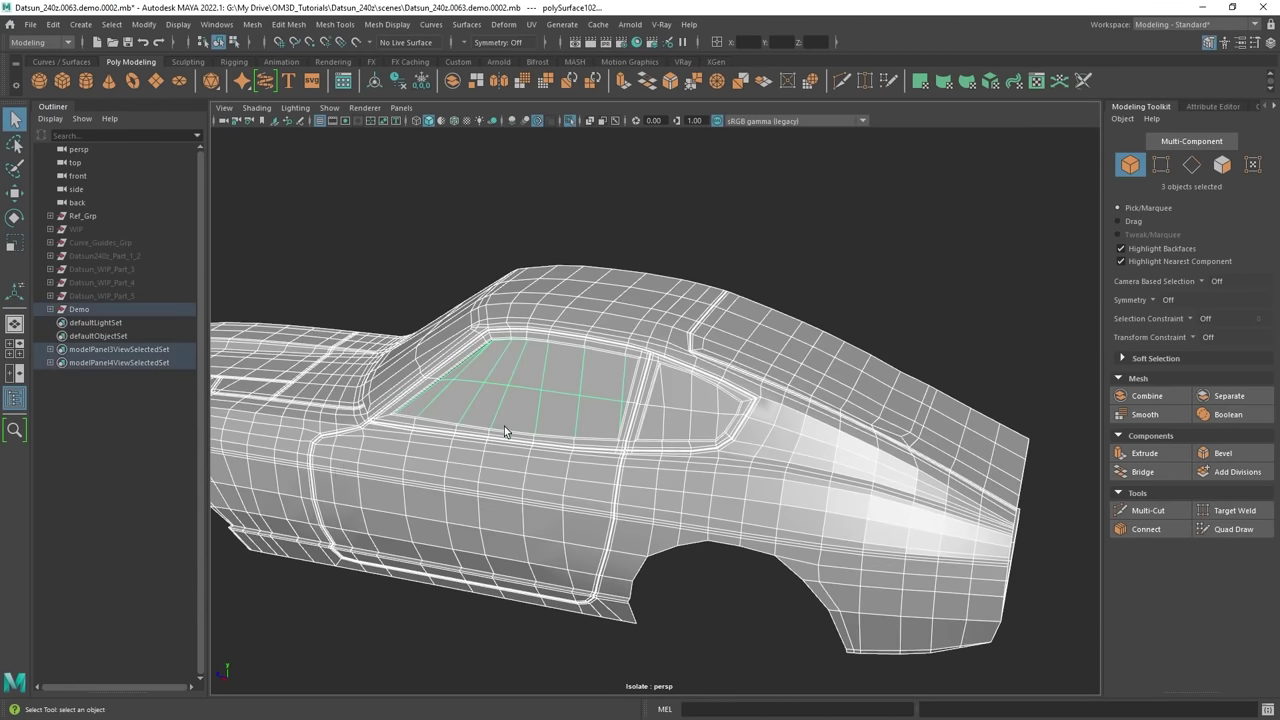
{"action": "scroll", "coordinate": [723, 252], "scroll_direction": "down", "scroll_amount": 5}
{"action": "left_click", "coordinate": [723, 252]}
{"action": "scroll", "coordinate": [695, 352], "scroll_direction": "up", "scroll_amount": 10}
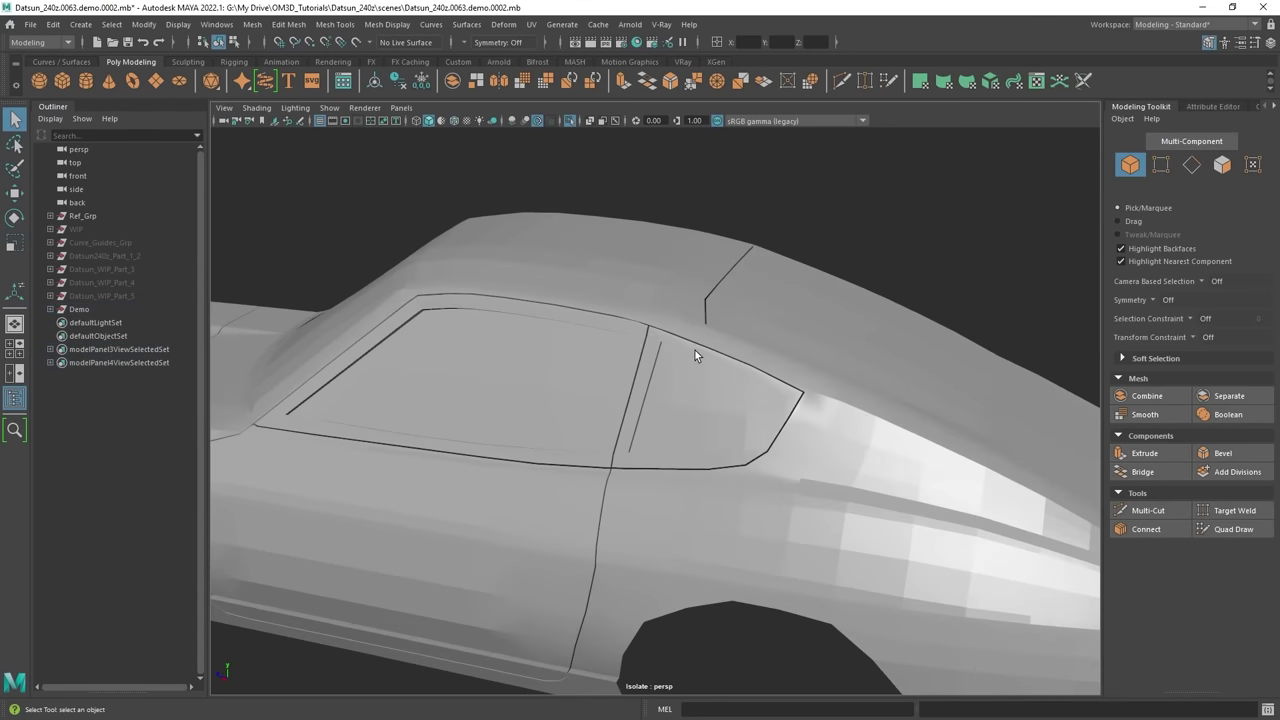
Select the bezel faces around both side windows on the body and extract them as separate objects.
{"action": "left_click", "coordinate": [630, 338]}
{"action": "left_click_drag", "start_coordinate": [594, 310], "coordinate": [700, 218], "text": "alt"}
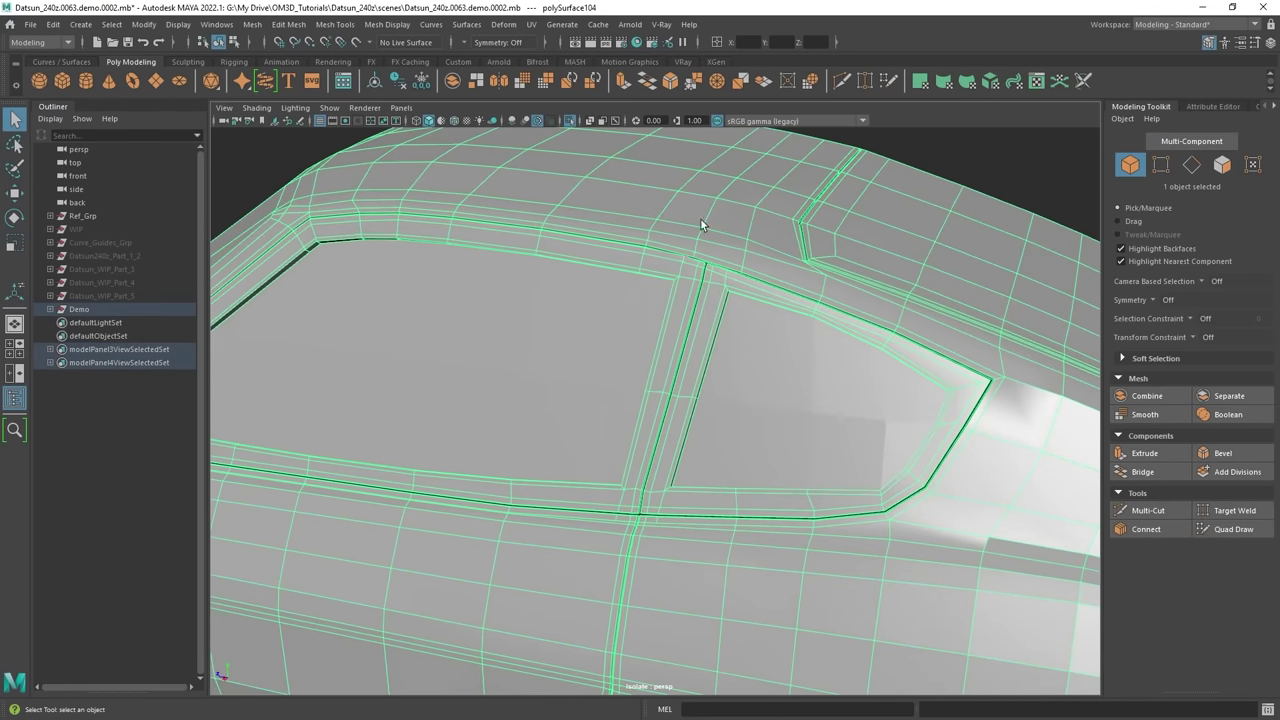
{"action": "right_click_drag", "start_coordinate": [646, 241], "coordinate": [649, 266]}
{"action": "double_click", "coordinate": [649, 266]}
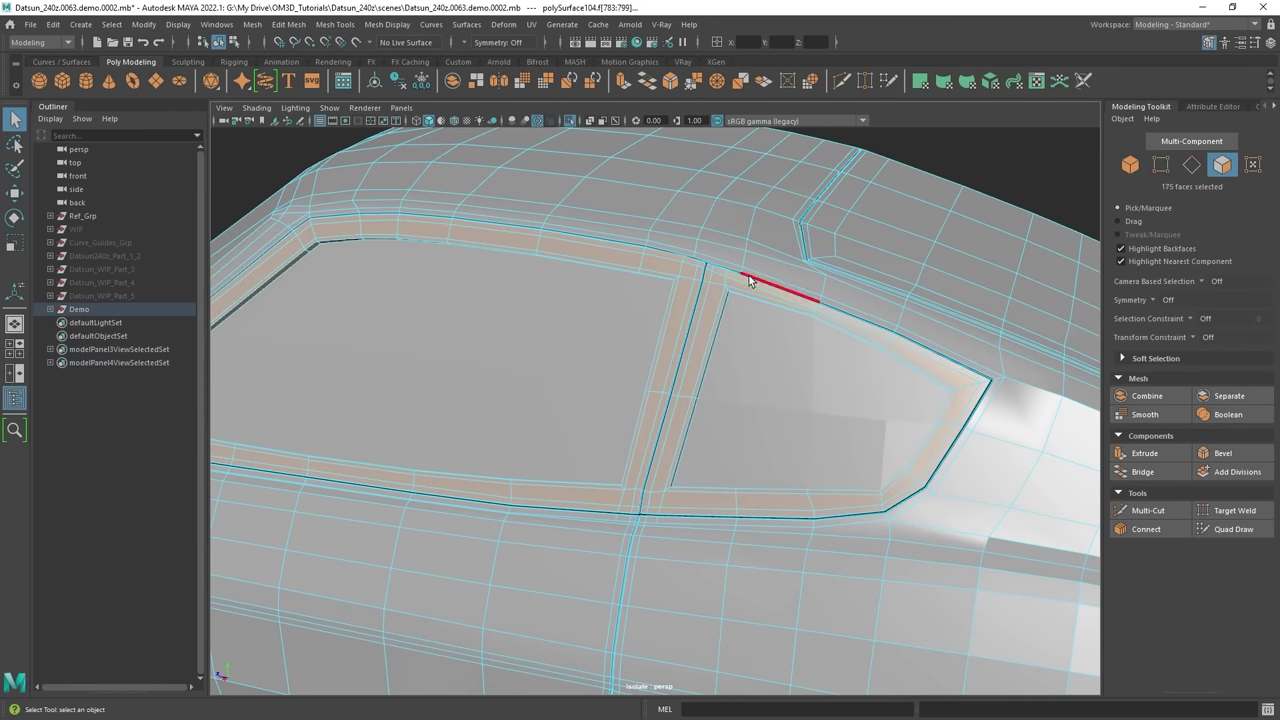
{"action": "right_click_drag", "start_coordinate": [736, 288], "coordinate": [718, 516], "text": "shift"}
{"action": "left_click_drag", "start_coordinate": [703, 257], "coordinate": [693, 230], "text": "alt"}
{"action": "key", "text": "q"}
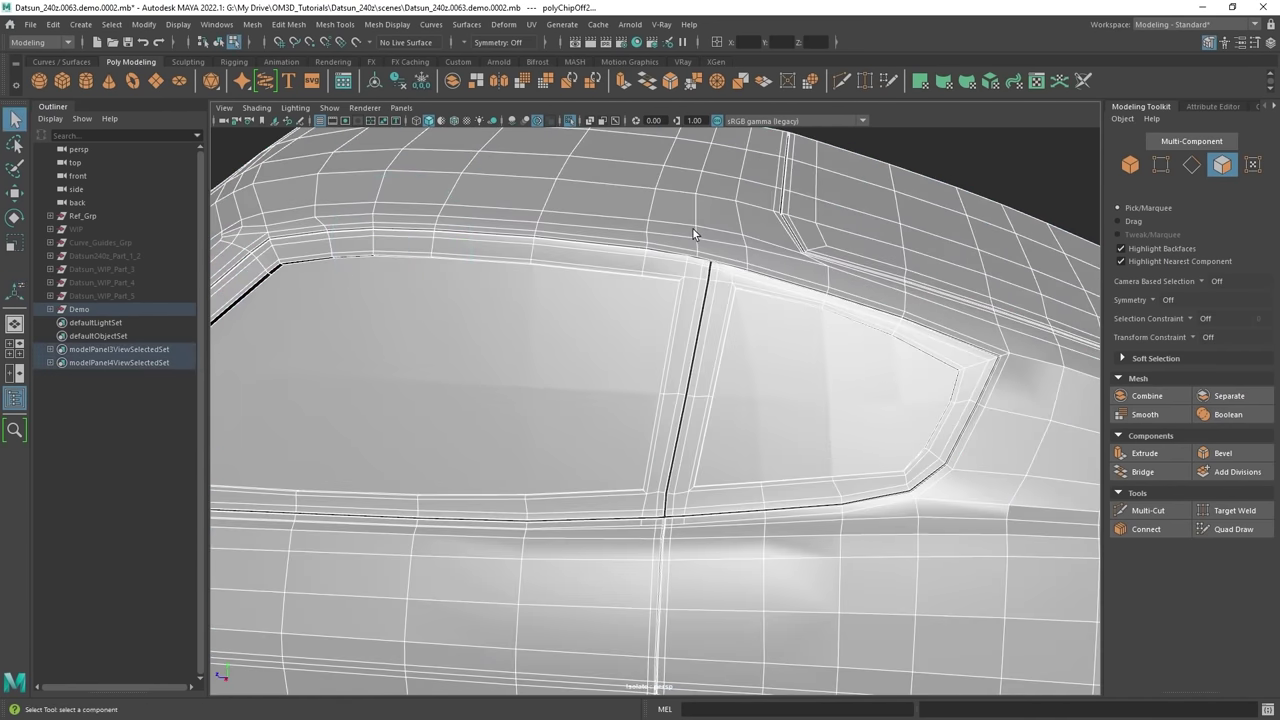
Return to object mode and turn on smooth preview for the body and the rear quarter window bezel.
{"action": "right_click_drag", "start_coordinate": [810, 228], "coordinate": [880, 186]}
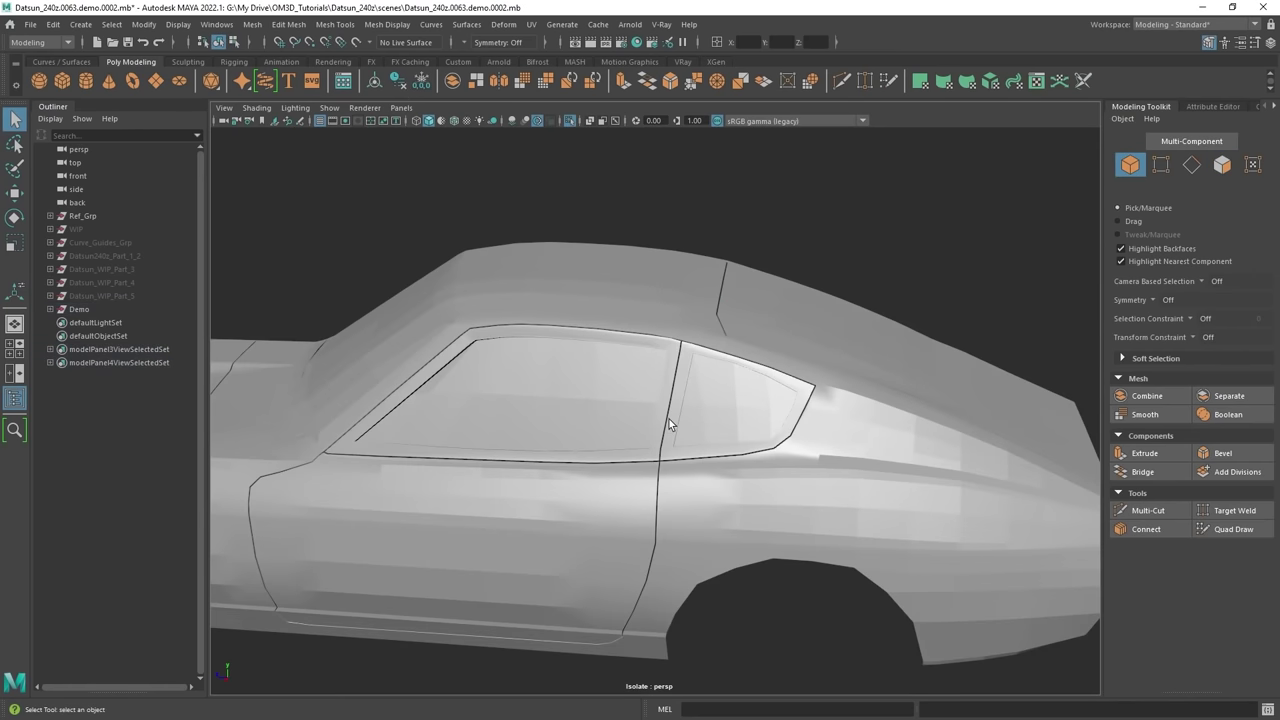
{"action": "left_click_drag", "start_coordinate": [669, 419], "coordinate": [627, 357], "text": "alt"}
{"action": "left_click", "coordinate": [660, 338]}
{"action": "key", "text": "3"}
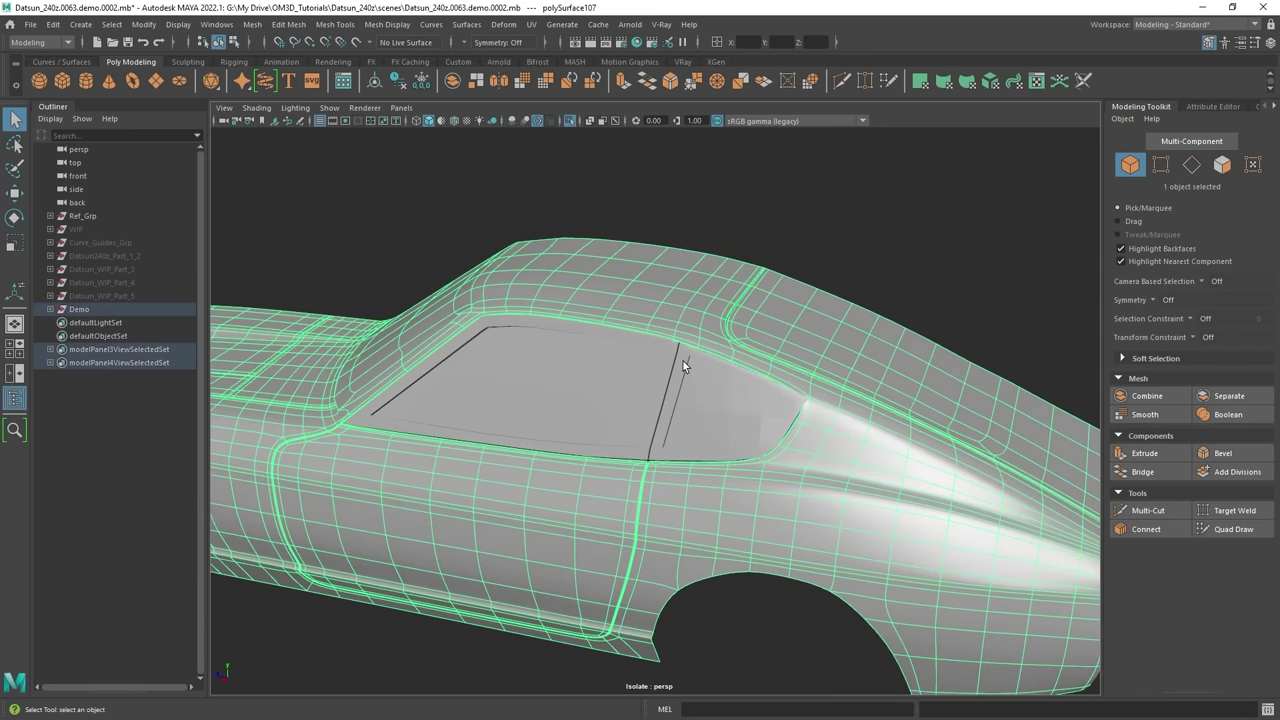
{"action": "left_click", "coordinate": [683, 361]}
{"action": "key", "text": "3"}
Set both window bezels to unsmoothed display, start Multi-Cut on them and show wireframe on shaded.
{"action": "left_click", "coordinate": [663, 364]}
{"action": "scroll", "coordinate": [724, 328], "scroll_direction": "up", "scroll_amount": 5}
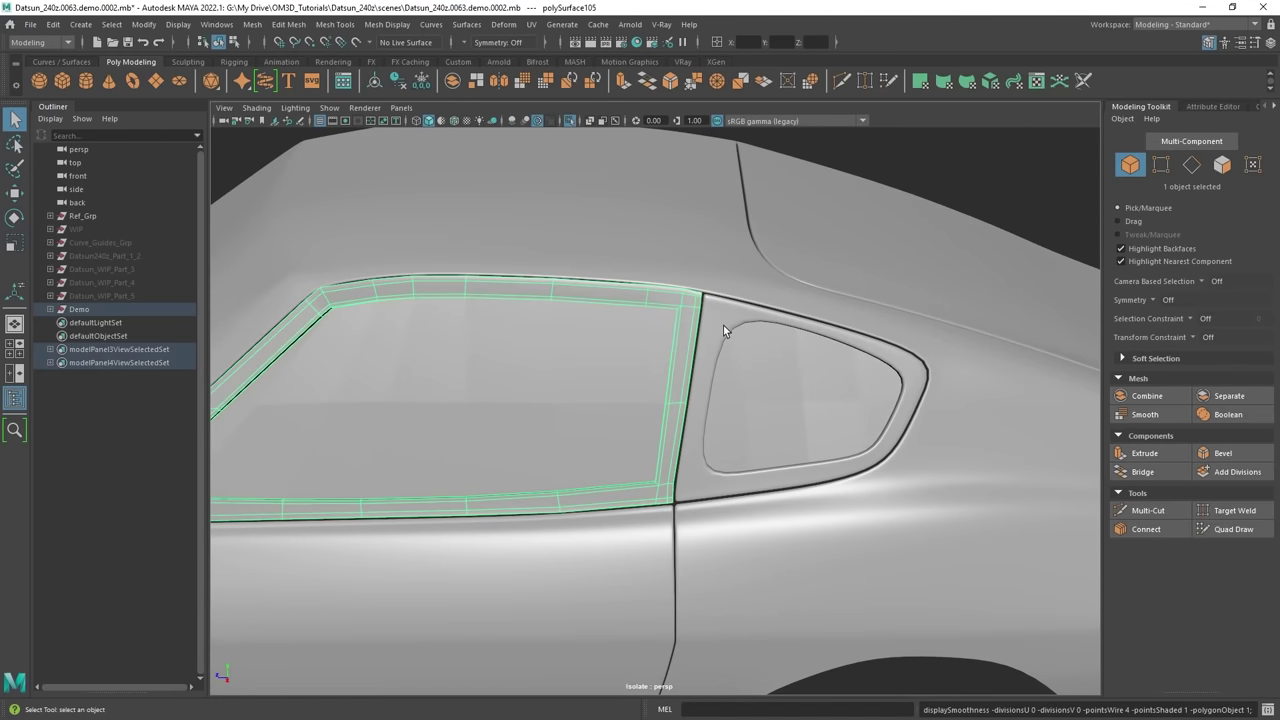
{"action": "scroll", "coordinate": [724, 314], "scroll_direction": "up", "scroll_amount": 2}
{"action": "left_click", "coordinate": [749, 293], "text": "shift"}
{"action": "key", "text": "1"}
{"action": "middle_click_drag", "start_coordinate": [740, 303], "coordinate": [716, 360], "text": "alt"}
{"action": "scroll", "coordinate": [700, 330], "scroll_direction": "up", "scroll_amount": 3}
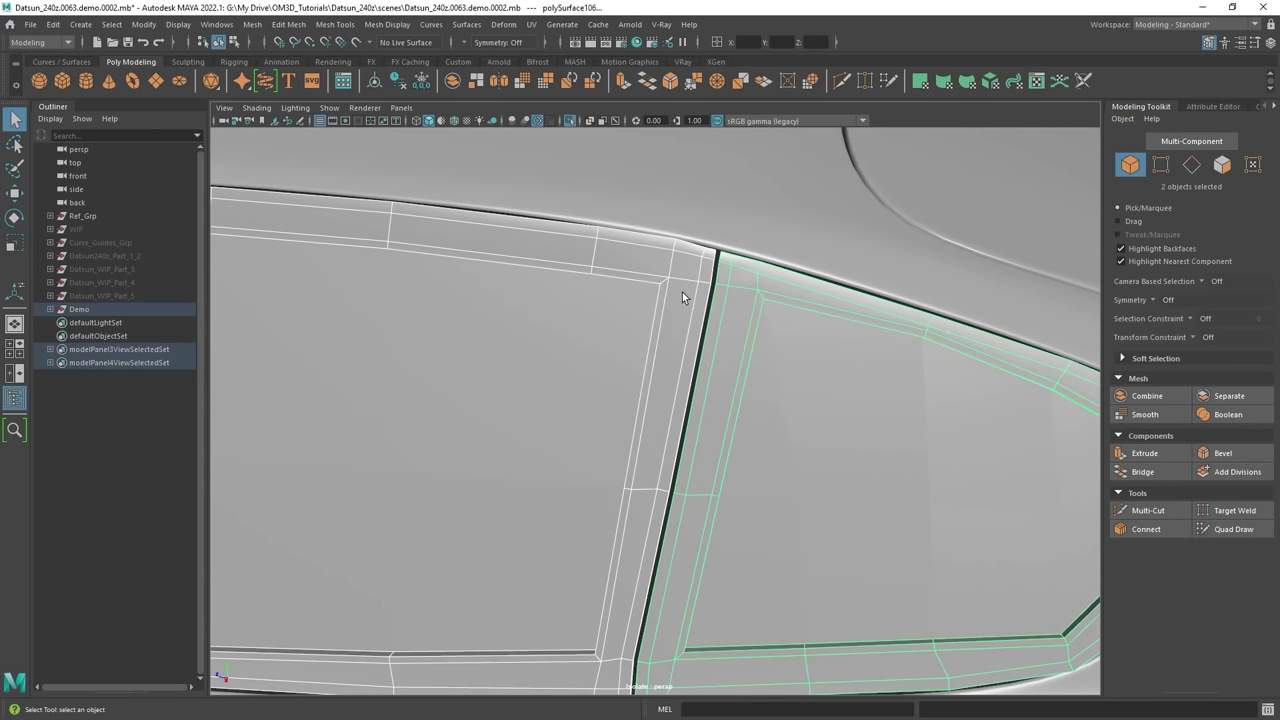
{"action": "right_click_drag", "start_coordinate": [683, 292], "coordinate": [617, 295], "text": "shift"}
{"action": "key", "text": "alt+5"}
Try to insert an edge loop across the door window bezel near its upper rear corner with Edge Flow on.
{"action": "scroll", "coordinate": [690, 303], "scroll_direction": "up", "scroll_amount": 2}
{"action": "scroll", "coordinate": [657, 297], "scroll_direction": "down", "scroll_amount": 2}
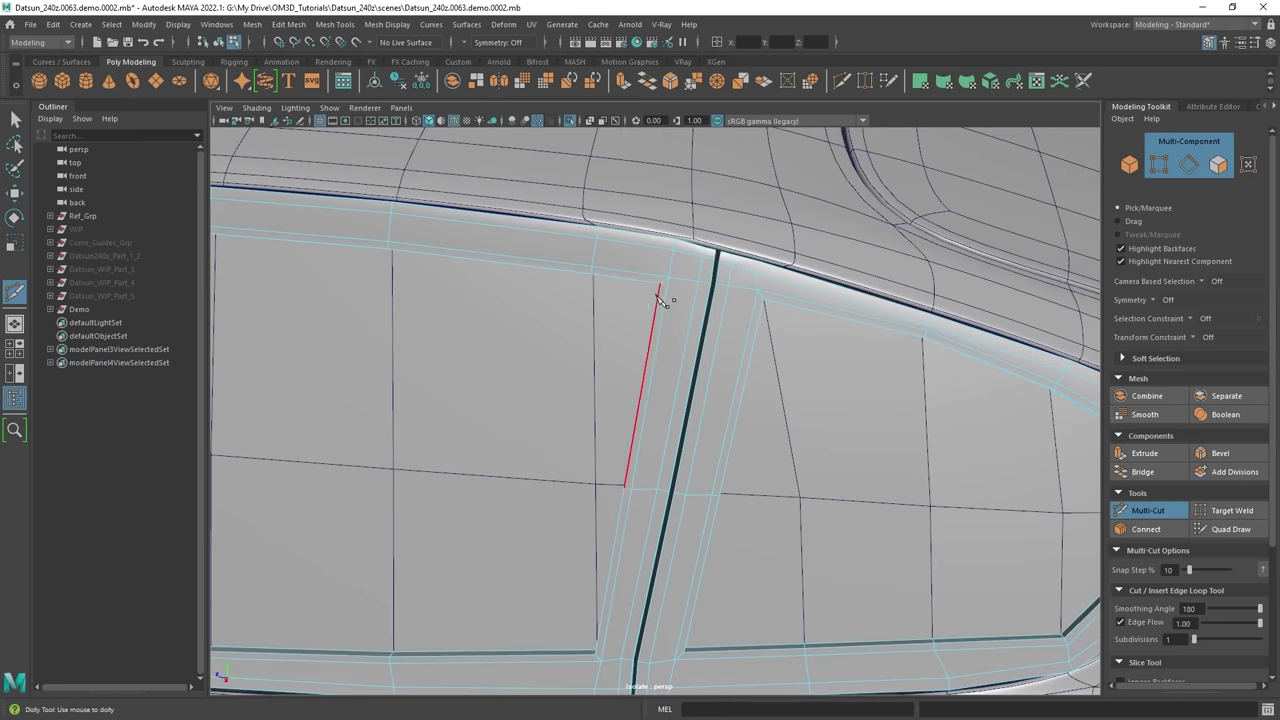
{"action": "left_click", "coordinate": [671, 315], "text": "ctrl"}
{"action": "key", "text": "ctrl+z"}
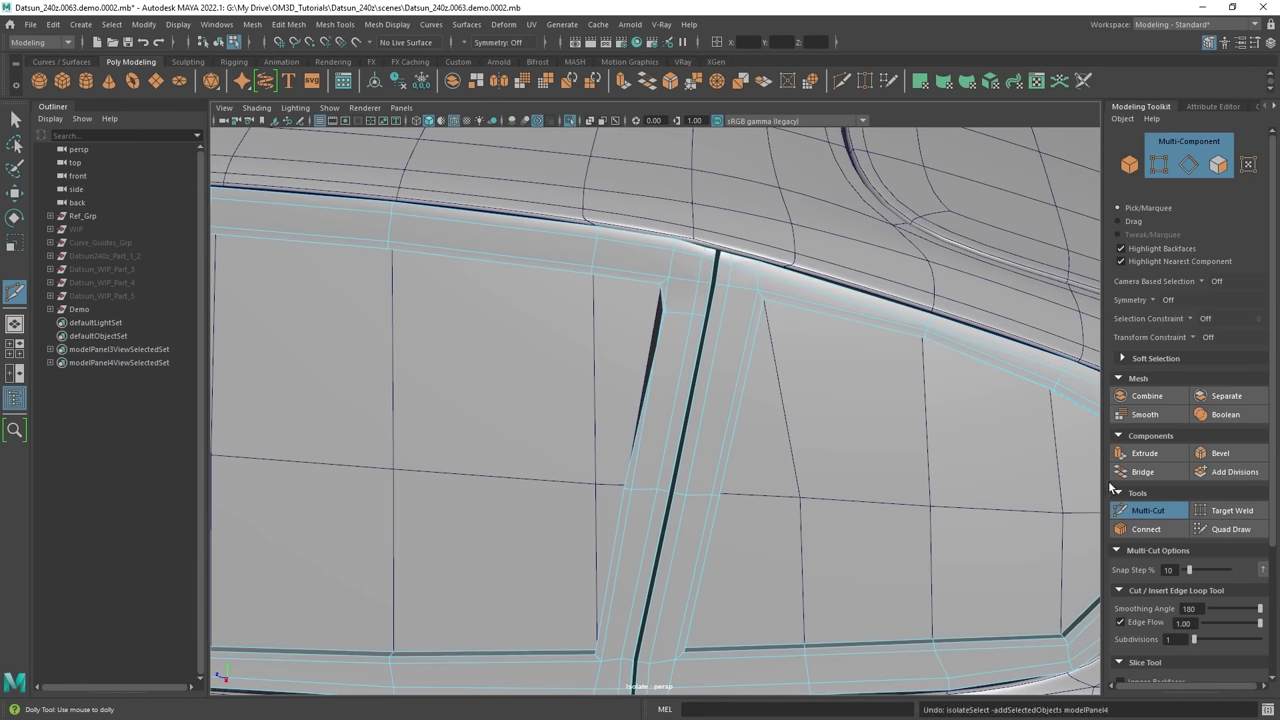
{"action": "left_click_drag", "start_coordinate": [829, 457], "coordinate": [745, 351], "text": "alt"}
{"action": "key", "text": "ctrl+z"}
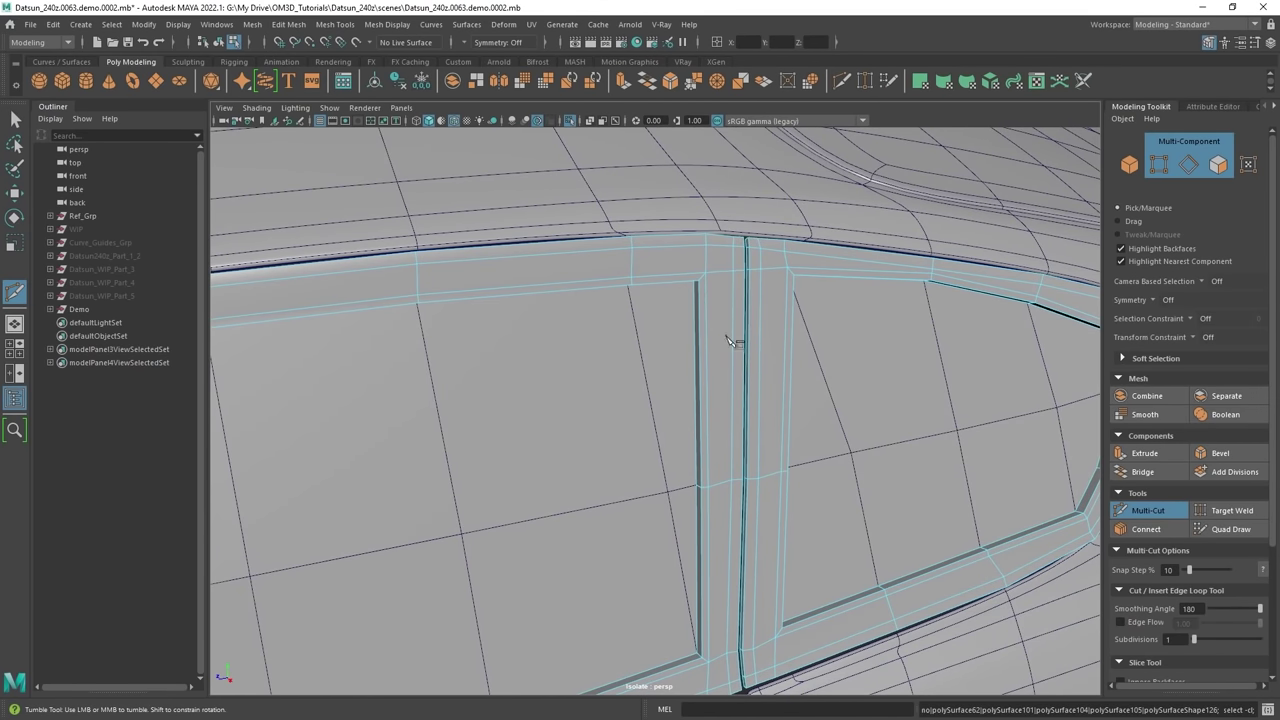
Insert supporting edge loops across the window bezels near their corners with Edge Flow turned off.
{"action": "left_click", "coordinate": [715, 312], "text": "ctrl"}
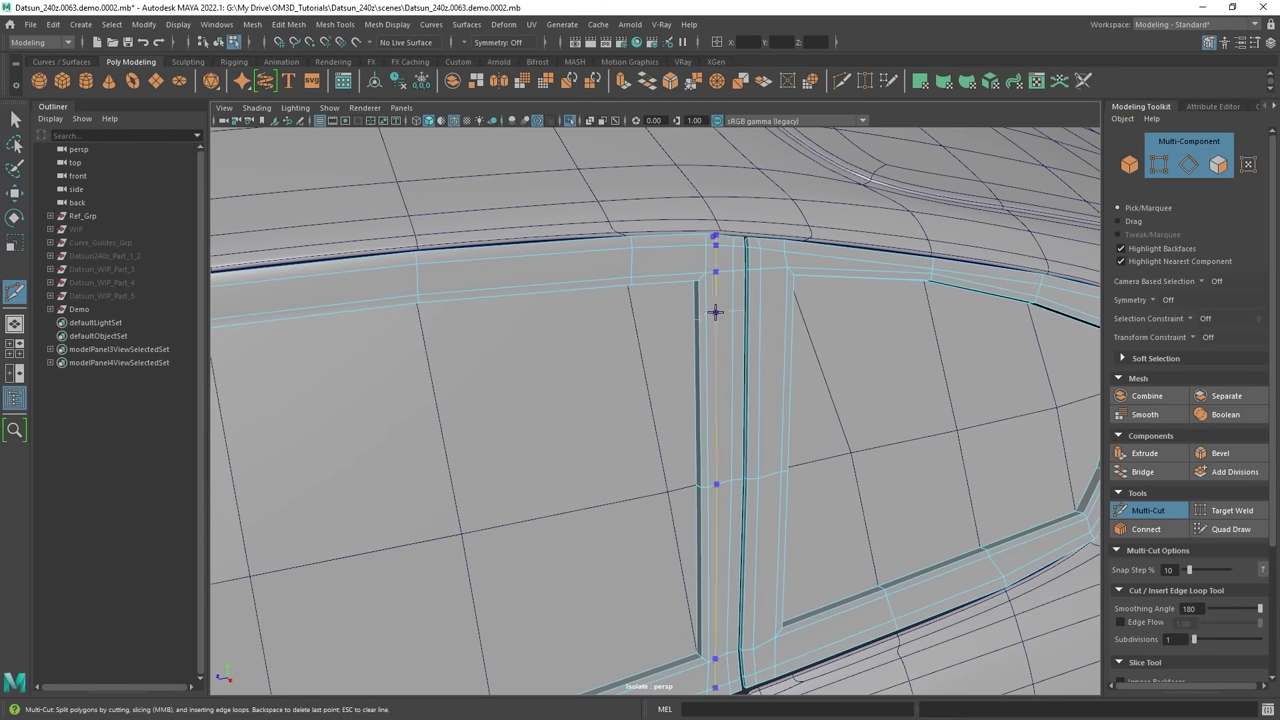
{"action": "left_click_drag", "start_coordinate": [764, 318], "coordinate": [758, 358], "text": "alt"}
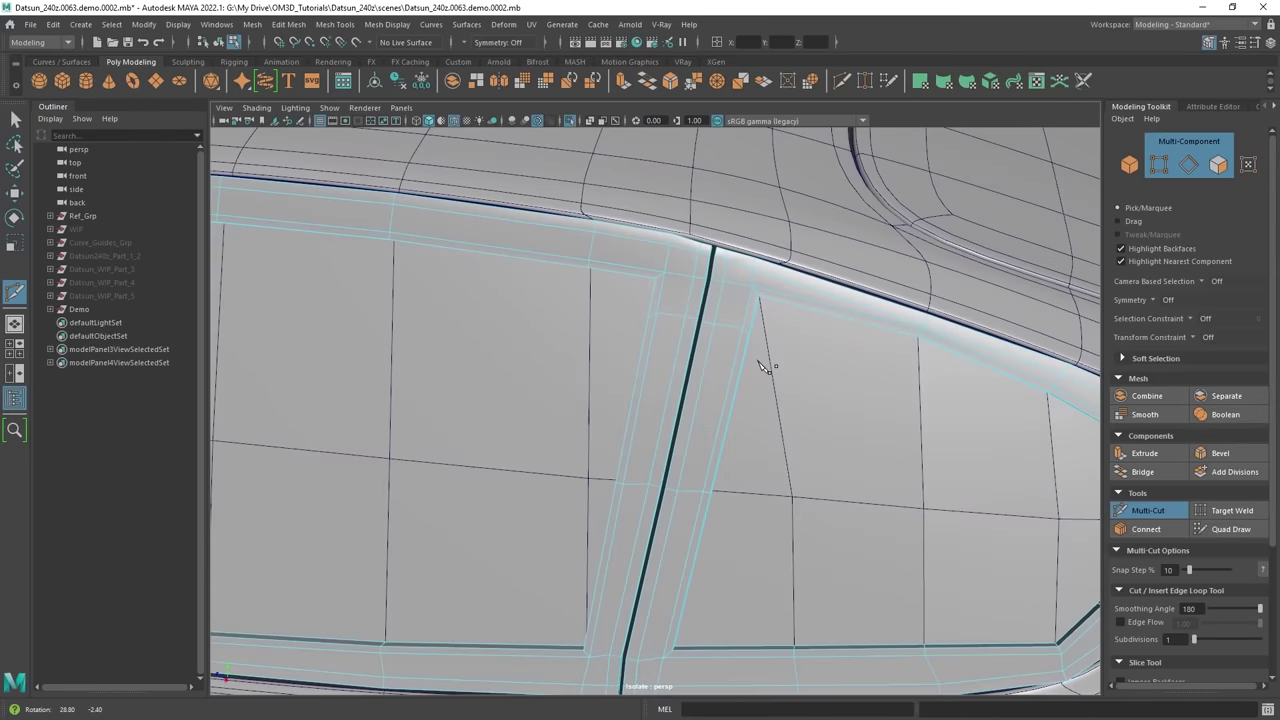
{"action": "right_click_drag", "start_coordinate": [758, 358], "coordinate": [747, 331], "text": "alt"}
{"action": "right_click_drag", "start_coordinate": [812, 304], "coordinate": [698, 338], "text": "alt"}
{"action": "middle_click_drag", "start_coordinate": [766, 435], "coordinate": [816, 394], "text": "alt"}
{"action": "left_click_drag", "start_coordinate": [816, 394], "coordinate": [703, 300], "text": "alt"}
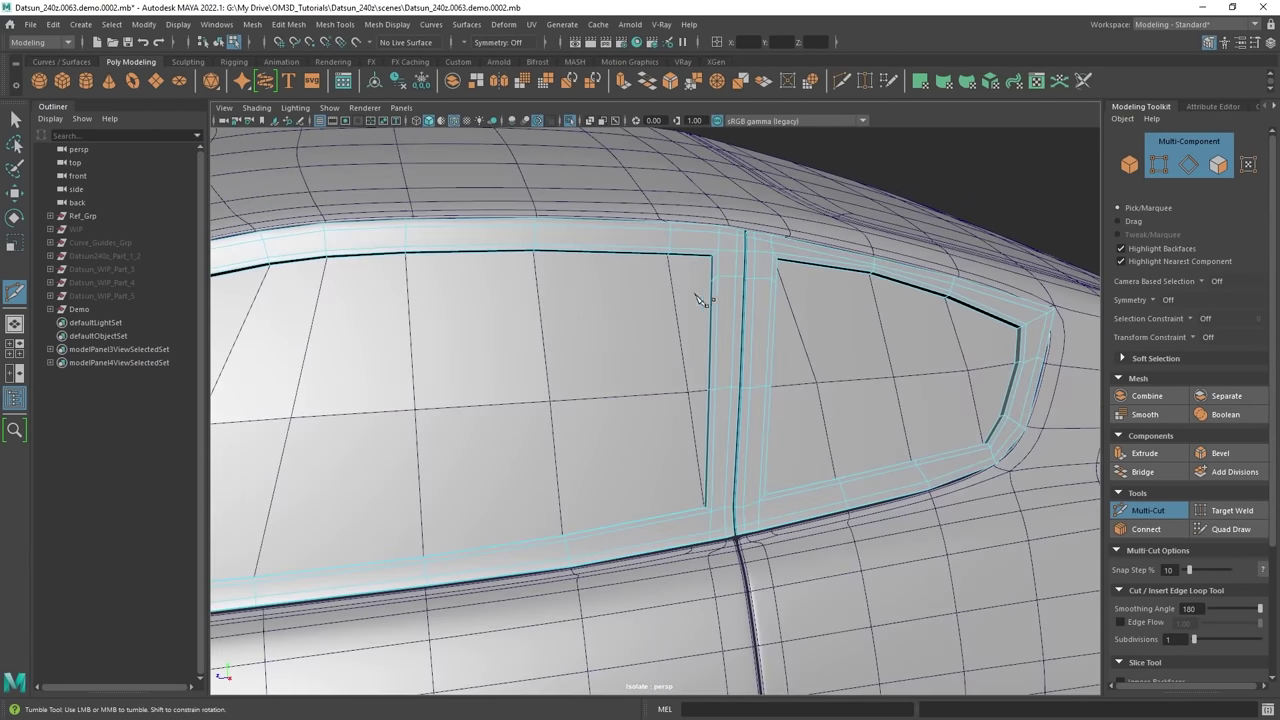
{"action": "middle_click_drag", "start_coordinate": [265, 300], "coordinate": [628, 315], "text": "alt"}
{"action": "middle_click_drag", "start_coordinate": [562, 372], "coordinate": [643, 316], "text": "alt"}
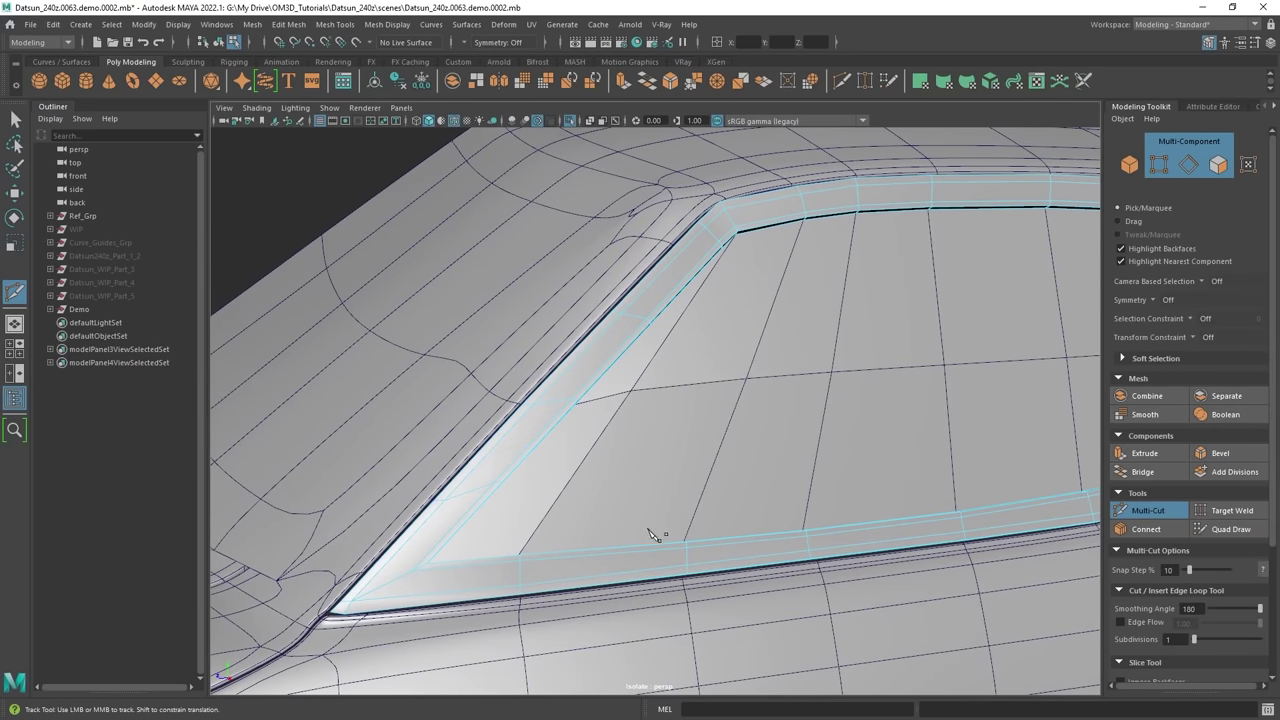
{"action": "right_click_drag", "start_coordinate": [650, 532], "coordinate": [590, 500], "text": "alt"}
{"action": "left_click_drag", "start_coordinate": [723, 443], "coordinate": [650, 395], "text": "alt"}
Turn on smooth preview for the door window bezel and its glass, and hide the wireframe overlay.
{"action": "key", "text": "q"}
{"action": "key", "text": "F8"}
{"action": "key", "text": "3"}
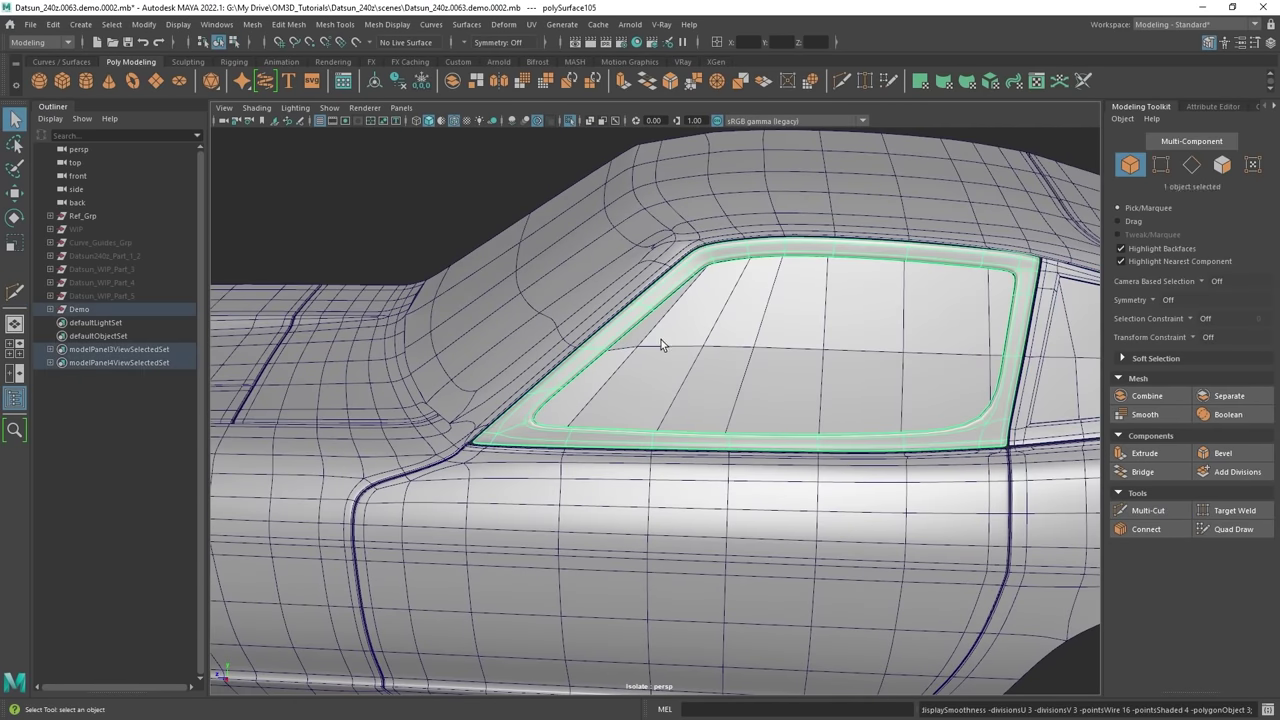
{"action": "left_click", "coordinate": [665, 346]}
{"action": "key", "text": "3"}
{"action": "right_click_drag", "start_coordinate": [699, 364], "coordinate": [697, 358], "text": "alt"}
{"action": "scroll", "coordinate": [697, 358], "scroll_direction": "down", "scroll_amount": 3}
{"action": "key", "text": "alt+5"}
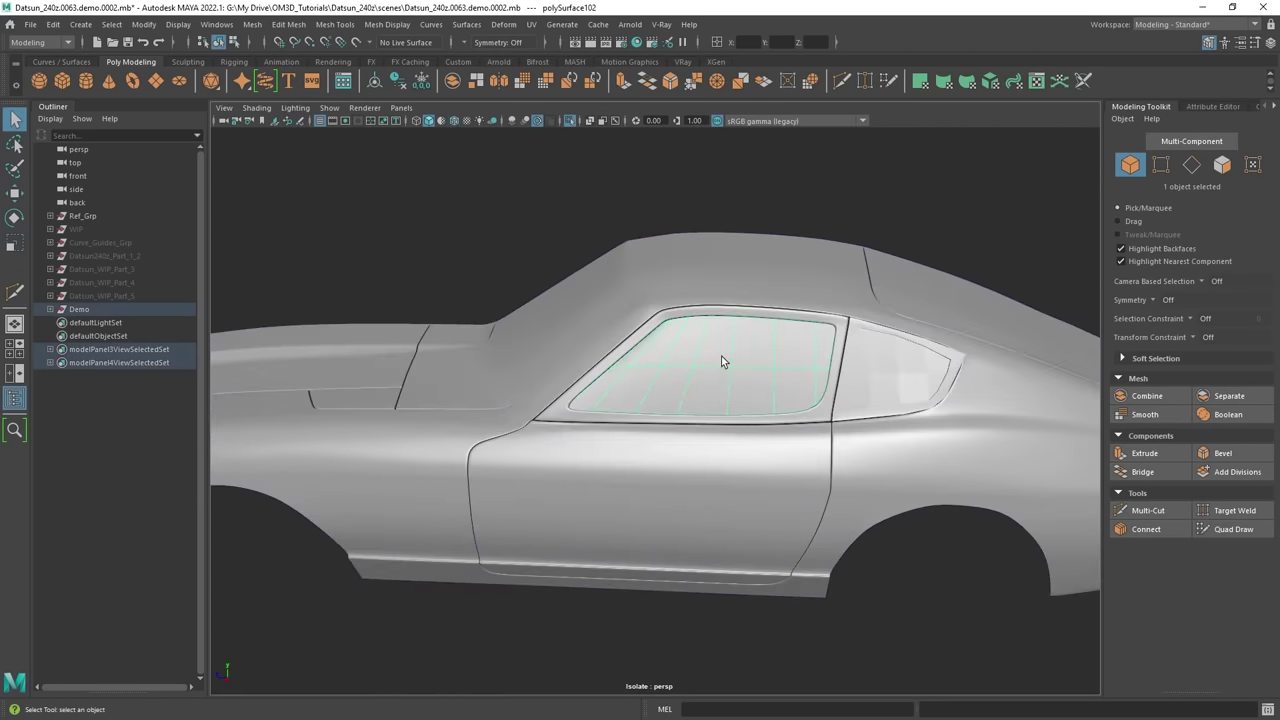
Set the door window bezel and its glass to unsmoothed display.
{"action": "mouse_move", "coordinate": [721, 356]}
{"action": "left_mouse_down", "text": "alt"}
{"action": "mouse_move", "coordinate": [797, 379]}
{"action": "mouse_move", "coordinate": [770, 359]}
{"action": "left_mouse_up", "text": "alt"}
{"action": "scroll", "coordinate": [797, 379], "scroll_direction": "up", "scroll_amount": 3}
{"action": "scroll", "coordinate": [770, 346], "scroll_direction": "up", "scroll_amount": 3}
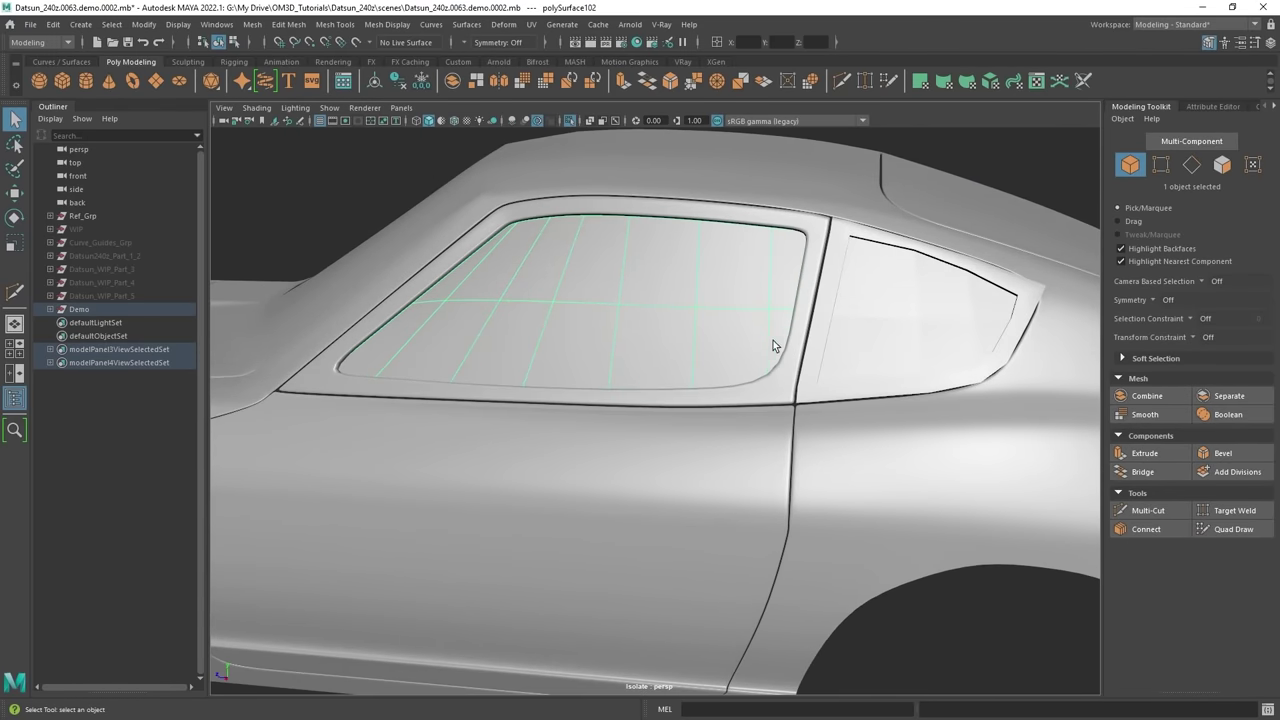
{"action": "left_click", "coordinate": [771, 386]}
{"action": "key", "text": "1"}
{"action": "scroll", "coordinate": [771, 412], "scroll_direction": "up", "scroll_amount": 5}
{"action": "left_click", "coordinate": [701, 290]}
{"action": "key", "text": "1"}
{"action": "middle_click_drag", "start_coordinate": [834, 301], "coordinate": [780, 319], "text": "alt"}
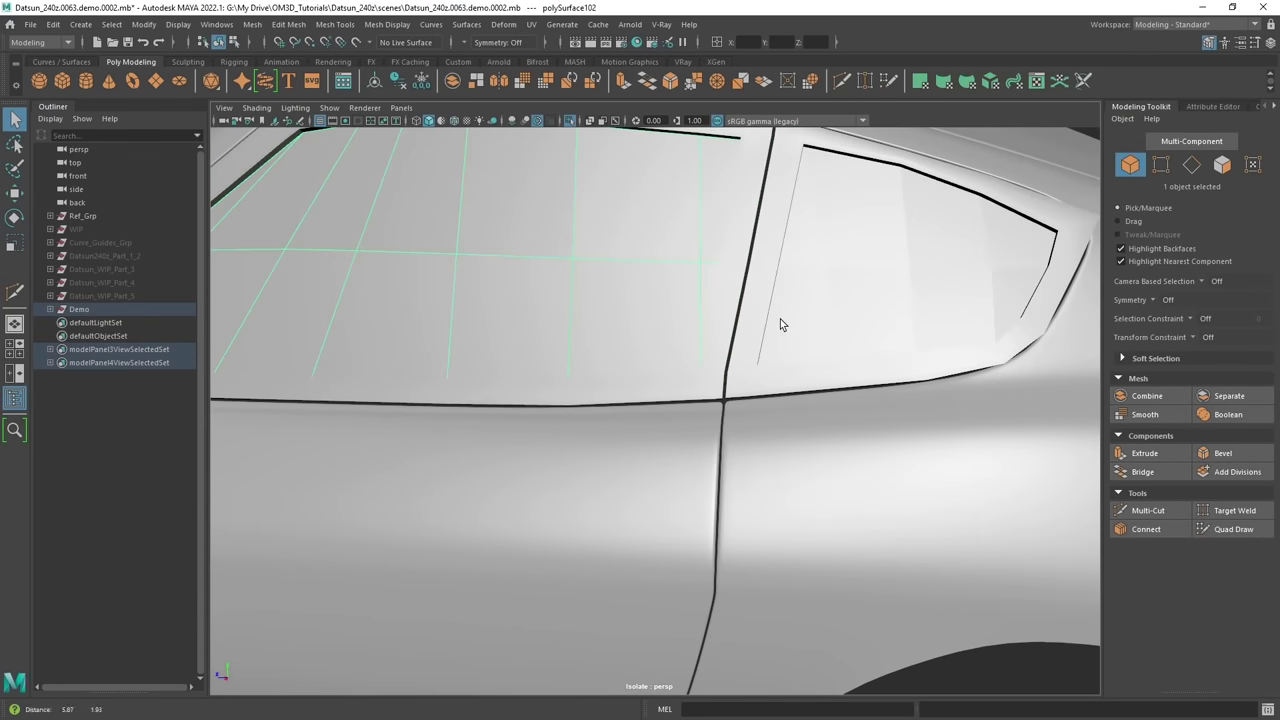
Show wireframe on shaded and insert a Multi-Cut edge loop across the door window bezel near its lower rear corner.
{"action": "left_click", "coordinate": [734, 319]}
{"action": "mouse_move", "coordinate": [730, 325]}
{"action": "left_mouse_down", "text": "alt"}
{"action": "mouse_move", "coordinate": [697, 360]}
{"action": "mouse_move", "coordinate": [652, 366]}
{"action": "left_mouse_up", "text": "alt"}
{"action": "key", "text": "alt+5"}
{"action": "scroll", "coordinate": [660, 355], "scroll_direction": "up", "scroll_amount": 5}
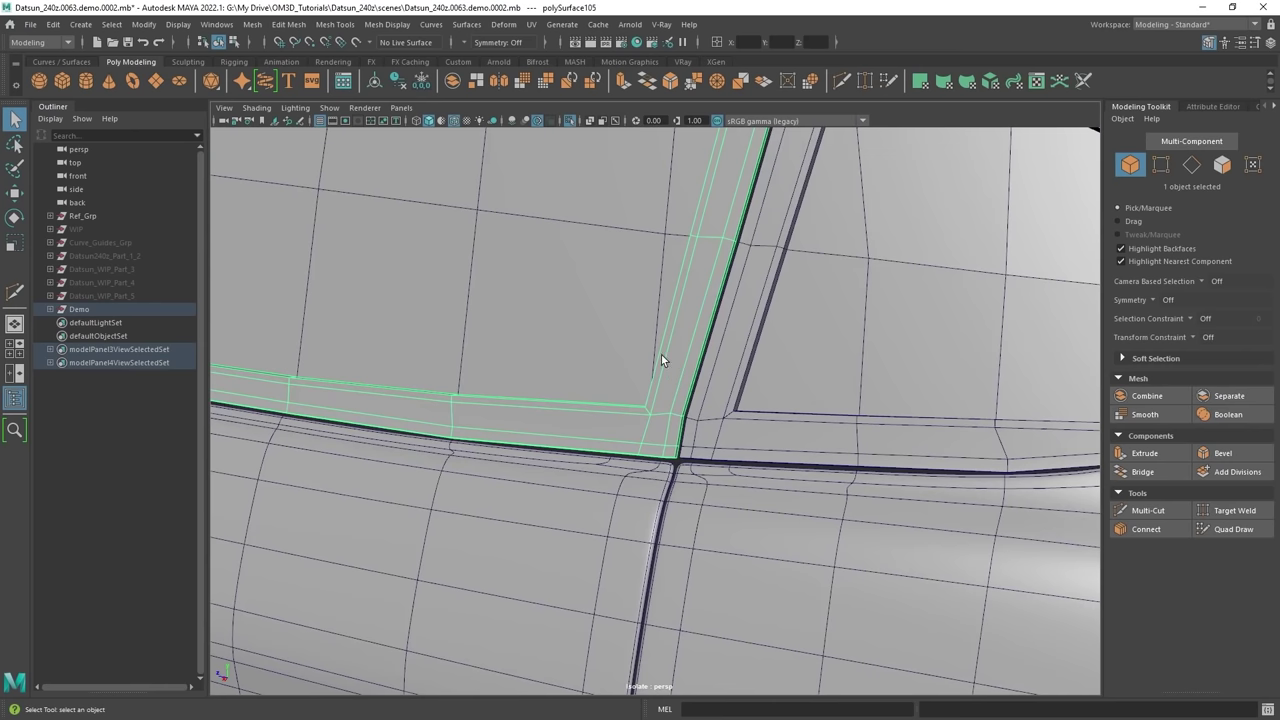
{"action": "right_click", "coordinate": [661, 352], "text": "shift"}
{"action": "right_click_drag", "start_coordinate": [661, 353], "coordinate": [590, 353], "text": "shift"}
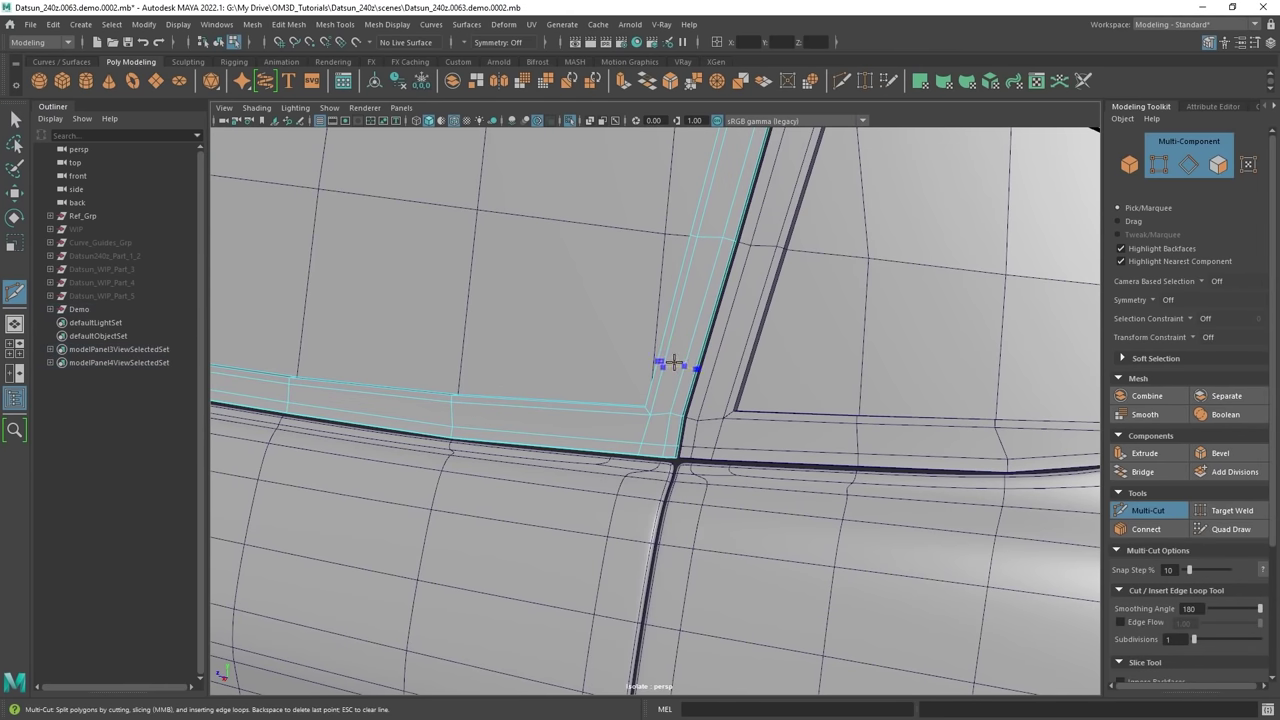
Insert a Multi-Cut edge loop across the quarter window bezel near its lower front corner.
{"action": "key", "text": "q"}
{"action": "left_click", "coordinate": [761, 327]}
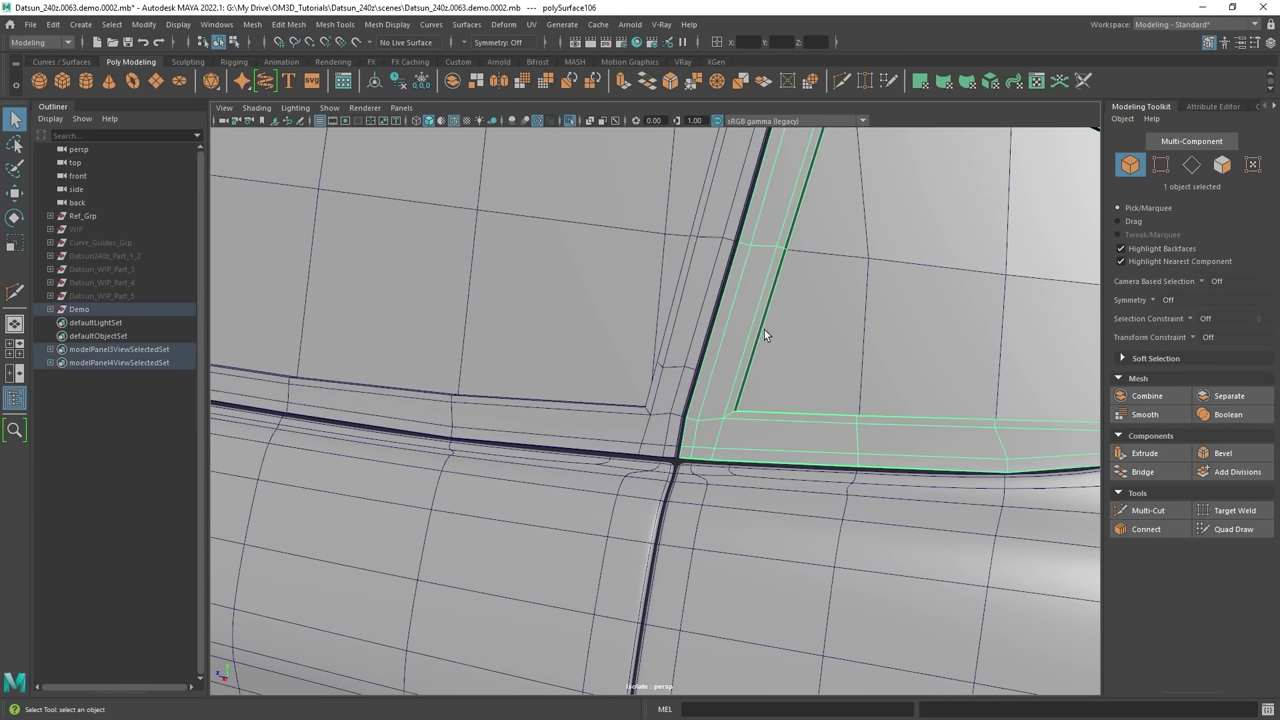
{"action": "right_click_drag", "start_coordinate": [763, 329], "coordinate": [690, 335], "text": "shift"}
{"action": "key", "text": "ctrl+s"}
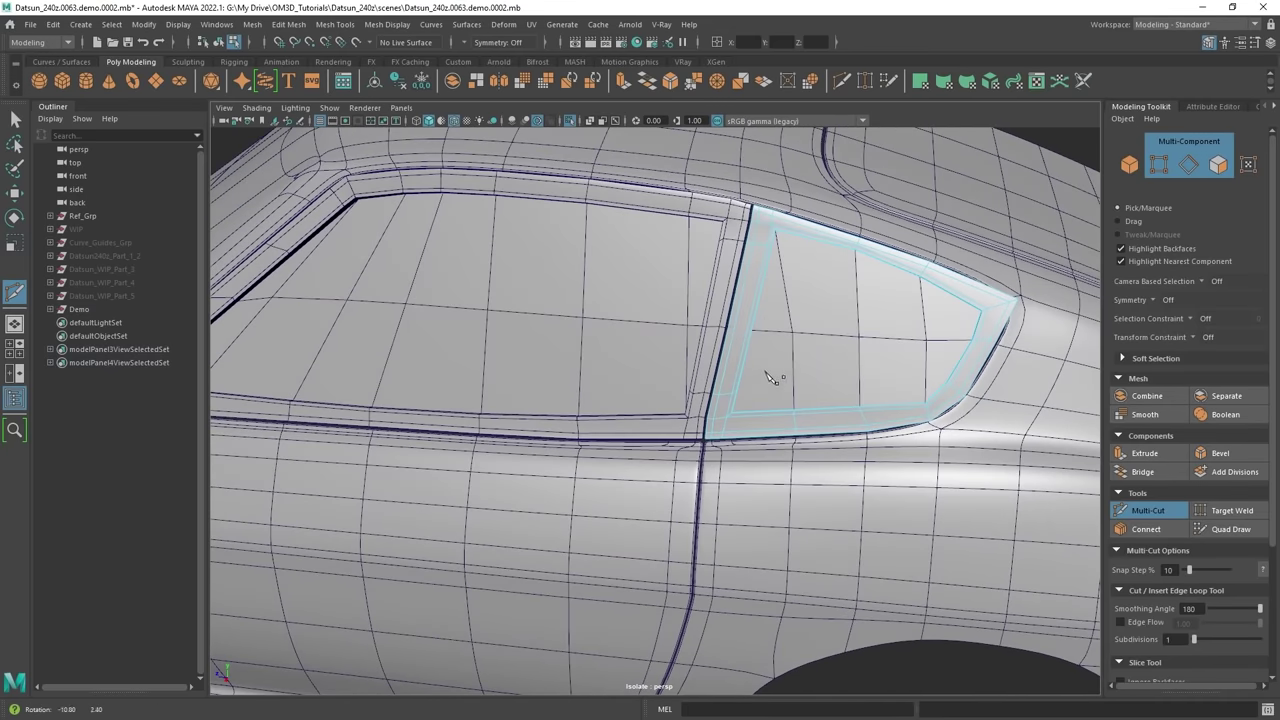
Turn on smooth preview for both window bezels and the door glass, and hide the wireframe overlay.
{"action": "right_click", "coordinate": [714, 345]}
{"action": "left_click", "coordinate": [796, 306]}
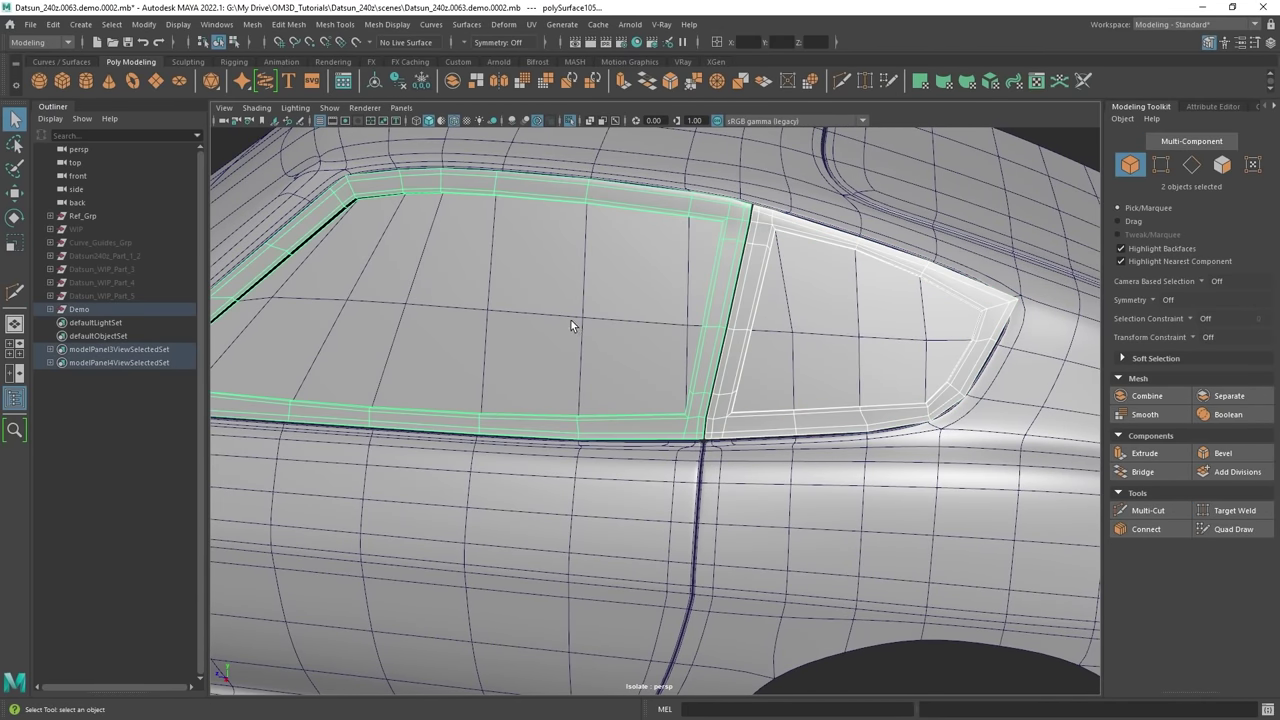
{"action": "left_click", "coordinate": [569, 310]}
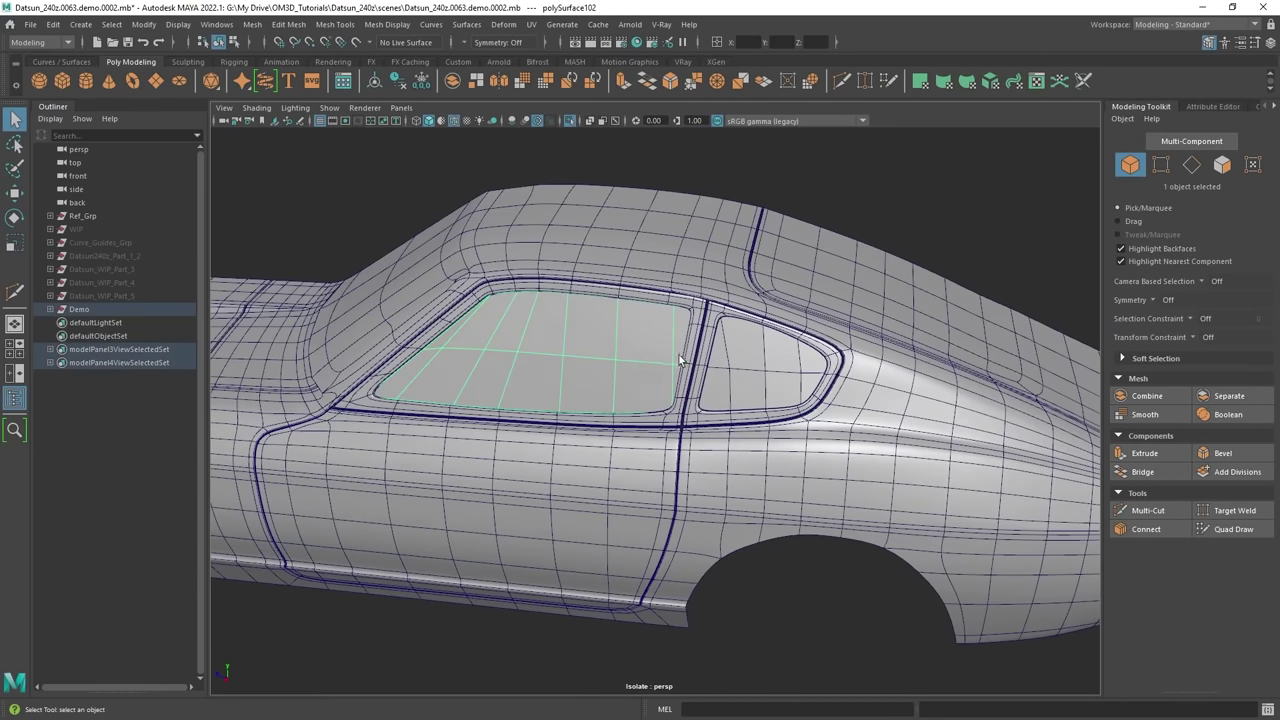
{"action": "left_click_drag", "start_coordinate": [640, 340], "coordinate": [712, 361], "text": "alt"}
{"action": "scroll", "coordinate": [714, 360], "scroll_direction": "up", "scroll_amount": 3}
Select the door and quarter window bezels together and set them to unsmoothed display.
{"action": "left_click", "coordinate": [748, 290]}
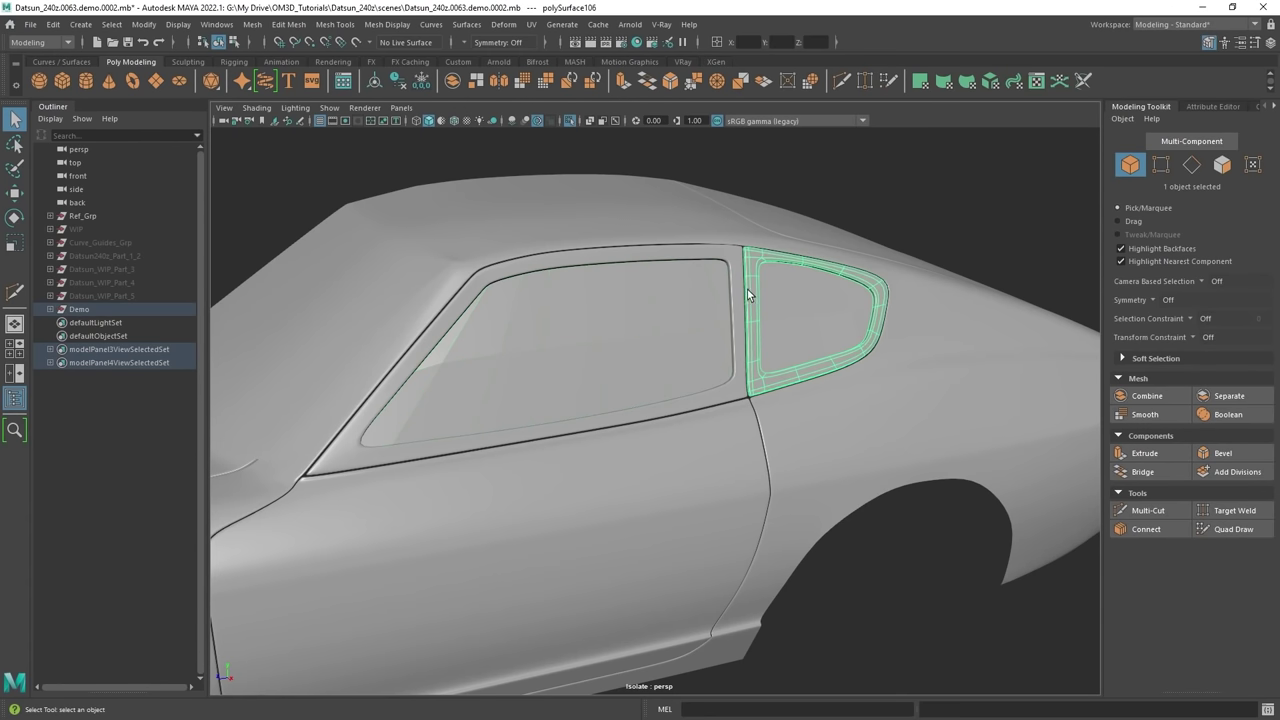
{"action": "left_click", "coordinate": [744, 284], "text": "shift"}
{"action": "key", "text": "1"}
{"action": "left_click_drag", "start_coordinate": [748, 282], "coordinate": [738, 295], "text": "alt"}
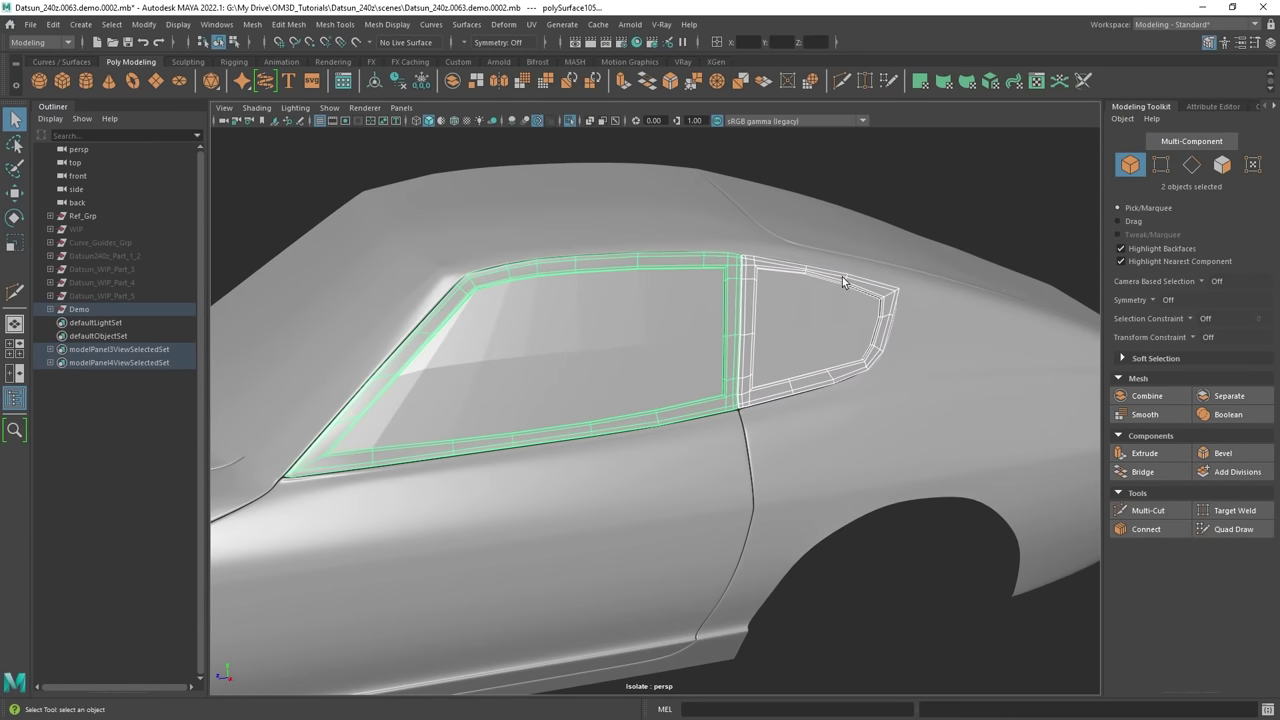
Set the car body to unsmoothed display to prepare the windshield area.
{"action": "left_click_drag", "start_coordinate": [842, 277], "coordinate": [684, 348], "text": "alt"}
{"action": "left_click_drag", "start_coordinate": [621, 427], "coordinate": [709, 400], "text": "alt"}
{"action": "middle_click_drag", "start_coordinate": [709, 400], "coordinate": [806, 389], "text": "alt"}
{"action": "scroll", "coordinate": [806, 389], "scroll_direction": "up", "scroll_amount": 3}
{"action": "left_click_drag", "start_coordinate": [806, 389], "coordinate": [955, 240], "text": "alt"}
{"action": "right_click_drag", "start_coordinate": [965, 213], "coordinate": [856, 279], "text": "alt"}
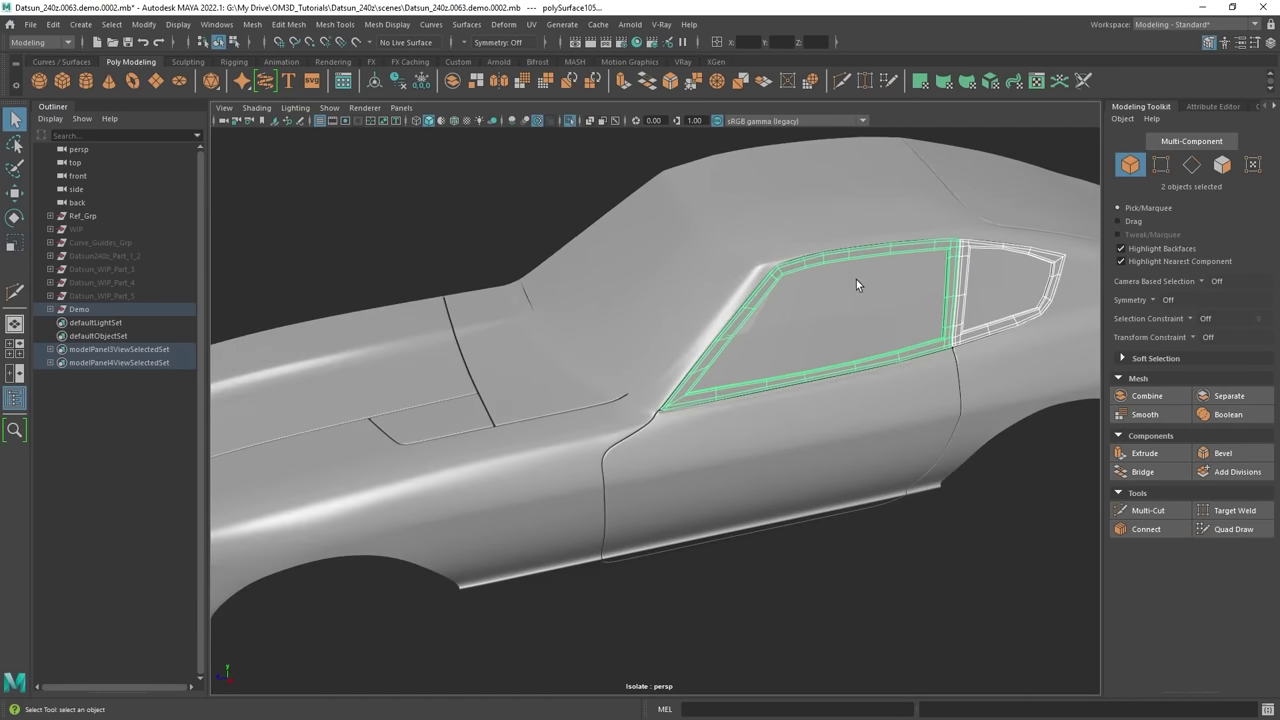
{"action": "left_click_drag", "start_coordinate": [856, 279], "coordinate": [780, 310], "text": "alt"}
{"action": "left_click", "coordinate": [605, 243]}
{"action": "key", "text": "1"}
{"action": "left_click_drag", "start_coordinate": [605, 243], "coordinate": [665, 366], "text": "alt"}
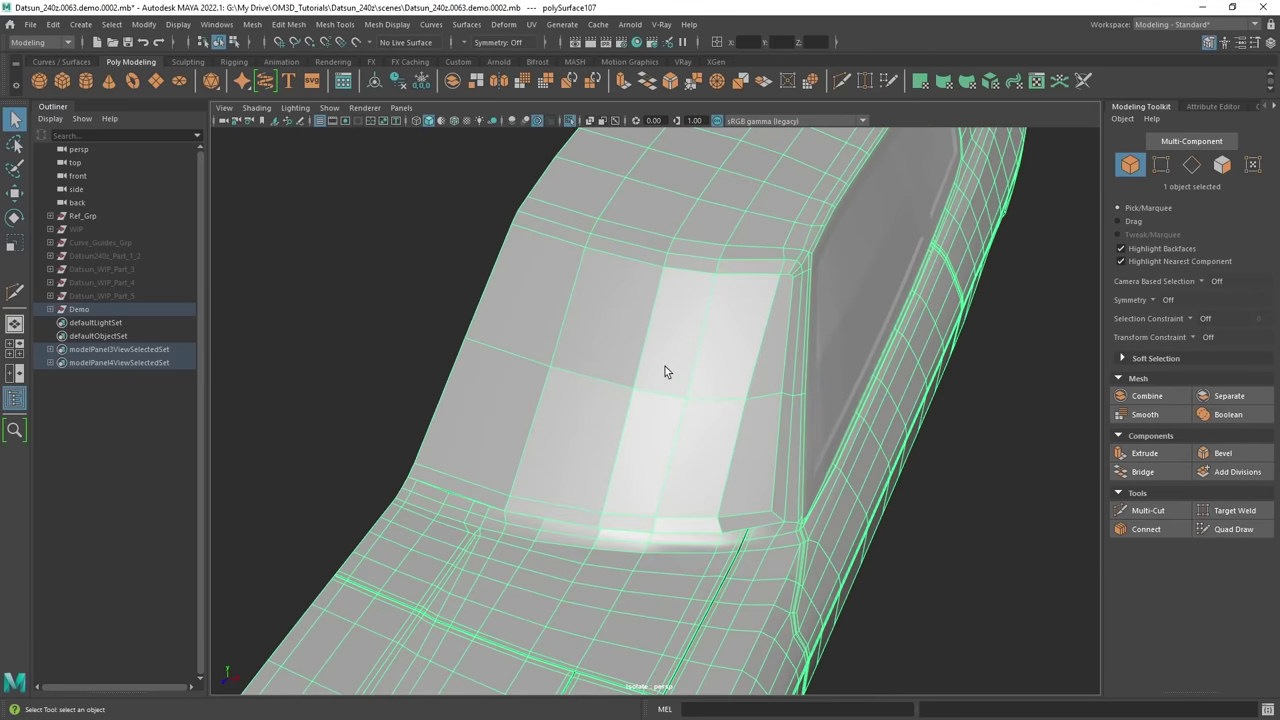
{"action": "key", "text": "F10"}
{"action": "key", "text": "F8"}
{"action": "left_click_drag", "start_coordinate": [684, 263], "coordinate": [643, 285], "text": "alt"}
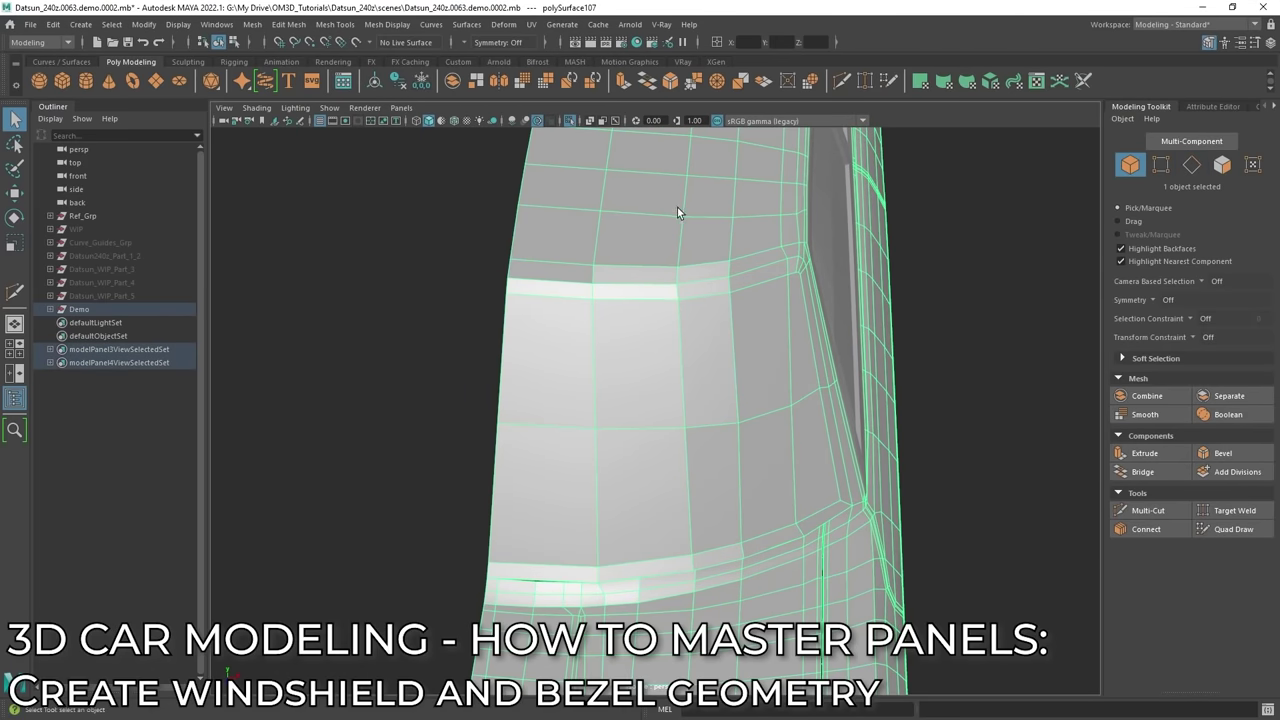
{"action": "left_click", "coordinate": [355, 42]}
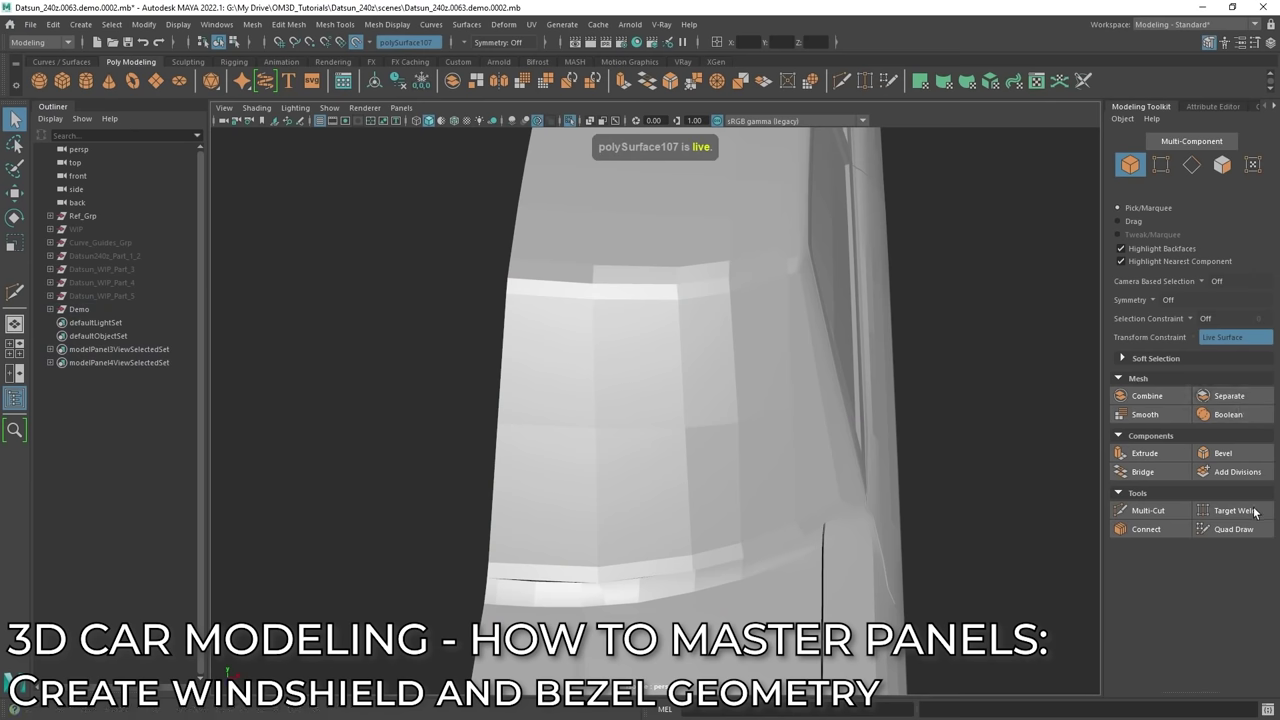
{"action": "left_click", "coordinate": [1233, 534]}
{"action": "middle_click_drag", "start_coordinate": [606, 300], "coordinate": [665, 387], "text": "alt"}
{"action": "right_click_drag", "start_coordinate": [665, 387], "coordinate": [707, 441], "text": "alt"}
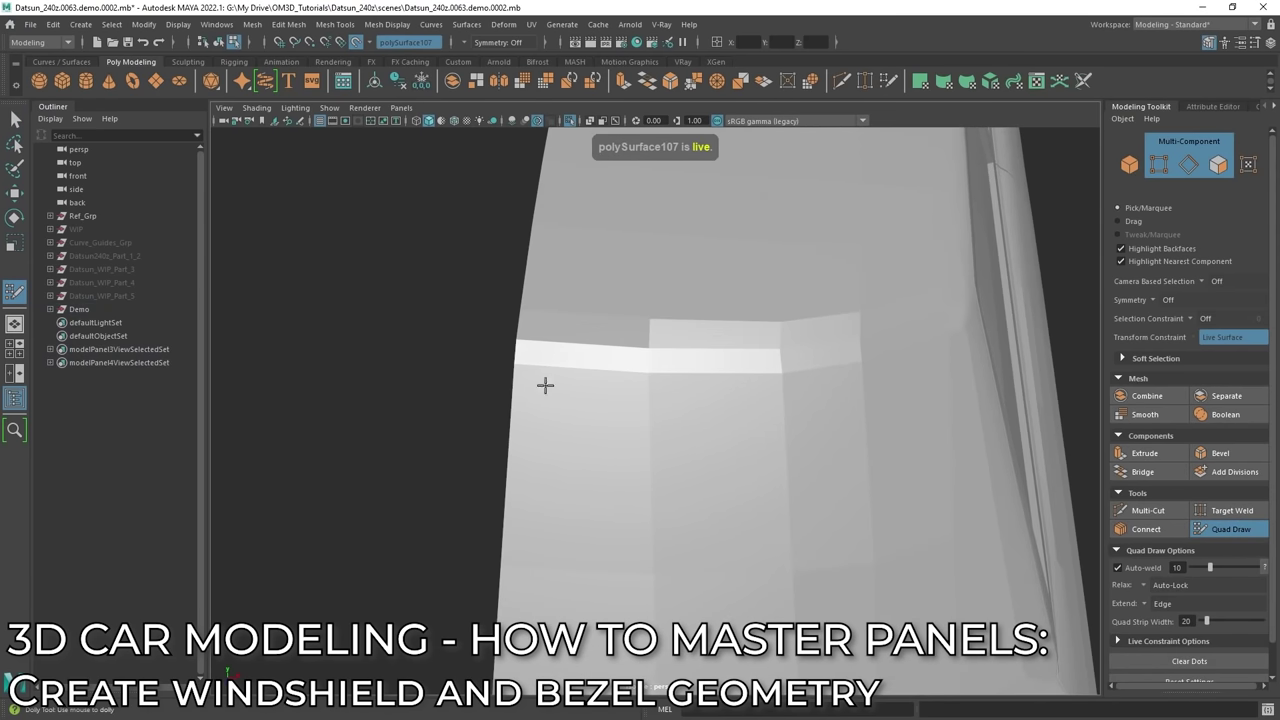
{"action": "key", "text": "alt+5"}
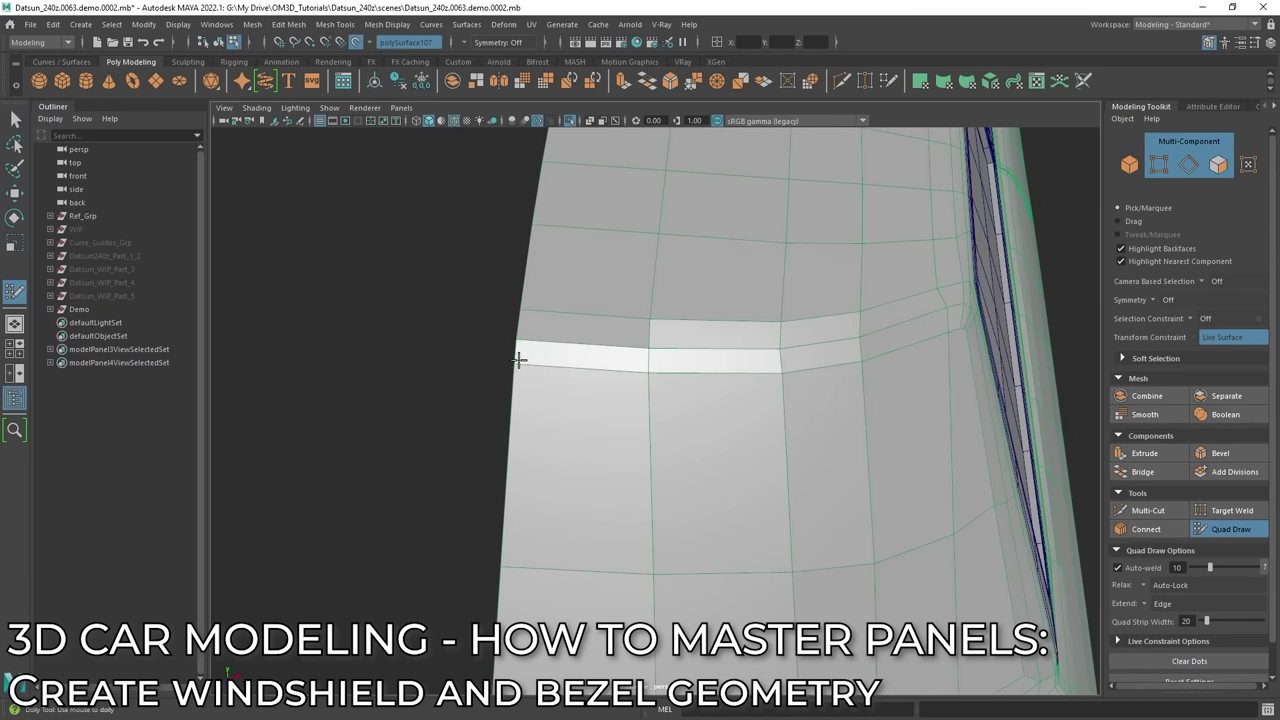
{"action": "key", "text": "q"}
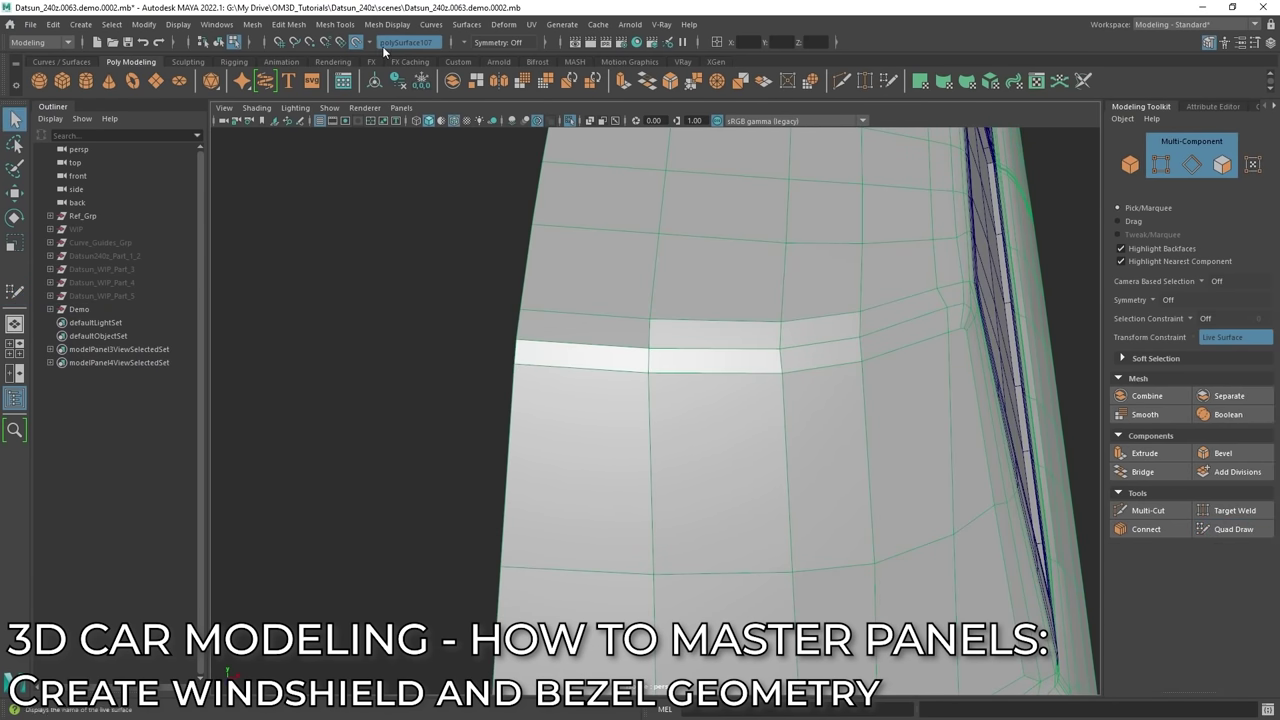
{"action": "left_click", "coordinate": [357, 44]}
Examine the windshield border on the body by selecting its pillar and header edge loops and comparing smoothed with unsmoothed display.
{"action": "key", "text": "3"}
{"action": "left_click_drag", "start_coordinate": [745, 350], "coordinate": [651, 322], "text": "alt"}
{"action": "key", "text": "F10"}
{"action": "double_click", "coordinate": [767, 347]}
{"action": "key", "text": "1"}
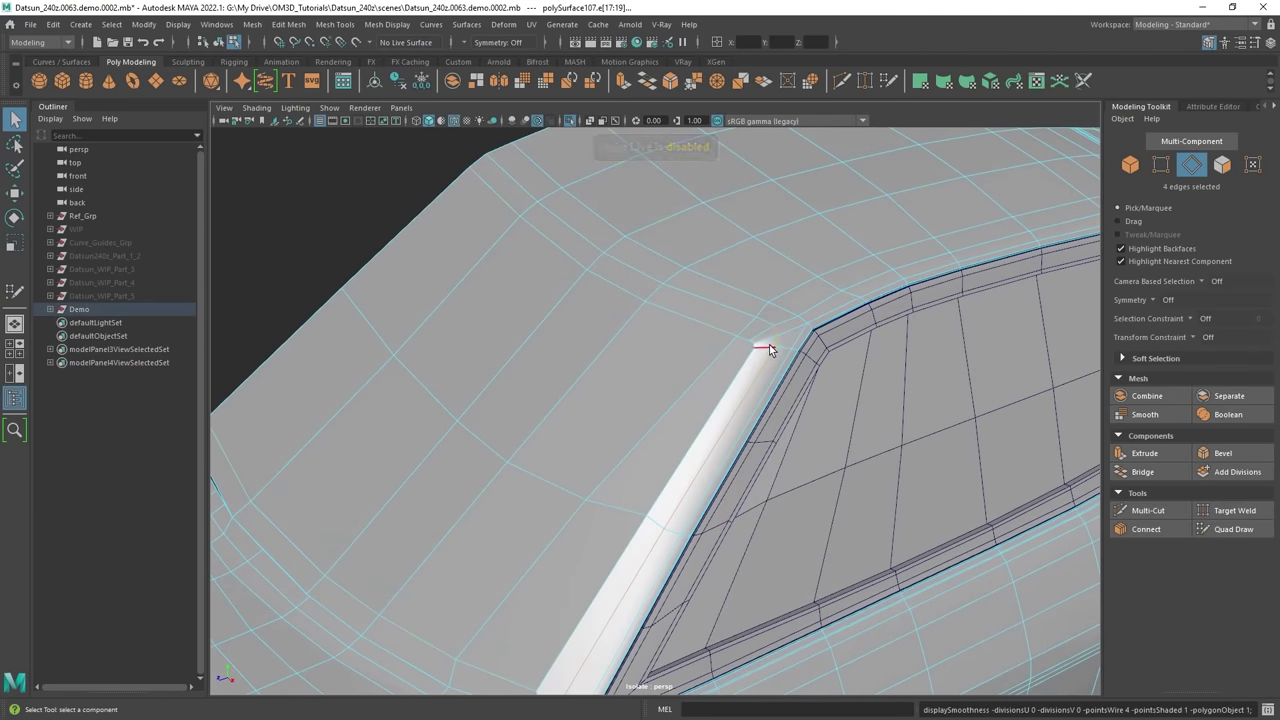
{"action": "left_click_drag", "start_coordinate": [697, 409], "coordinate": [771, 328], "text": "alt"}
{"action": "double_click", "coordinate": [697, 337], "text": "shift"}
{"action": "scroll", "coordinate": [697, 337], "scroll_direction": "down", "scroll_amount": 5}
{"action": "scroll", "coordinate": [735, 370], "scroll_direction": "up", "scroll_amount": 2}
{"action": "left_click_drag", "start_coordinate": [694, 410], "coordinate": [591, 426], "text": "alt"}
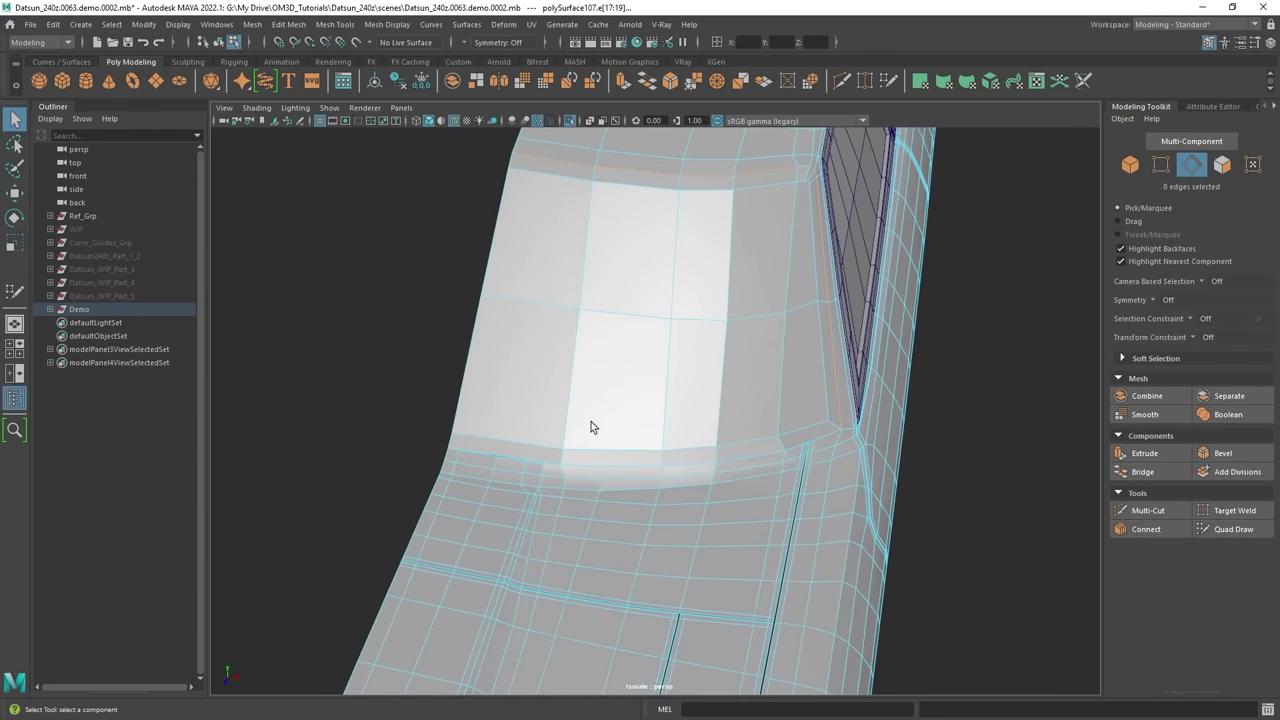
{"action": "middle_click_drag", "start_coordinate": [591, 426], "coordinate": [627, 273], "text": "alt"}
{"action": "scroll", "coordinate": [627, 273], "scroll_direction": "up", "scroll_amount": 3}
{"action": "left_click_drag", "start_coordinate": [627, 273], "coordinate": [732, 271], "text": "alt"}
{"action": "right_click_drag", "start_coordinate": [732, 271], "coordinate": [858, 207]}
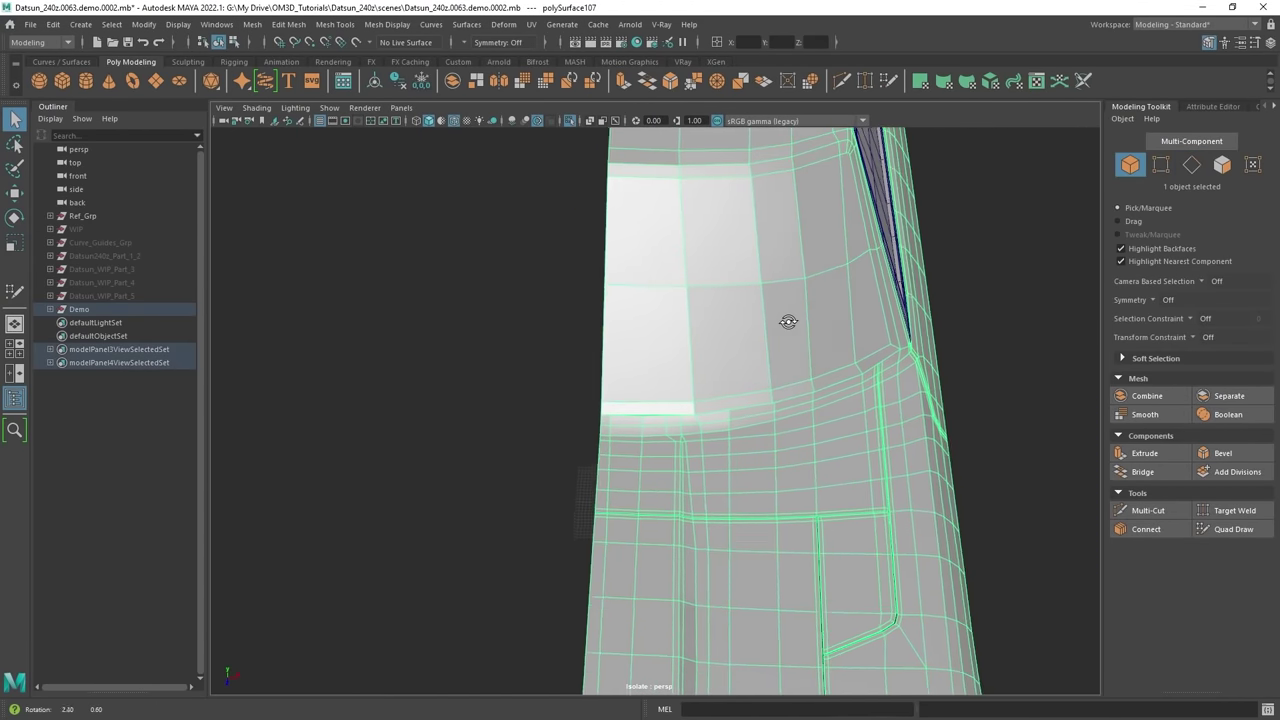
Compare the windshield trim in the red Datsun reference photo with the windshield border on the model.
{"action": "right_click_drag", "start_coordinate": [1279, 420], "coordinate": [1134, 260]}
{"action": "scroll", "coordinate": [748, 279], "scroll_direction": "up", "scroll_amount": 3}
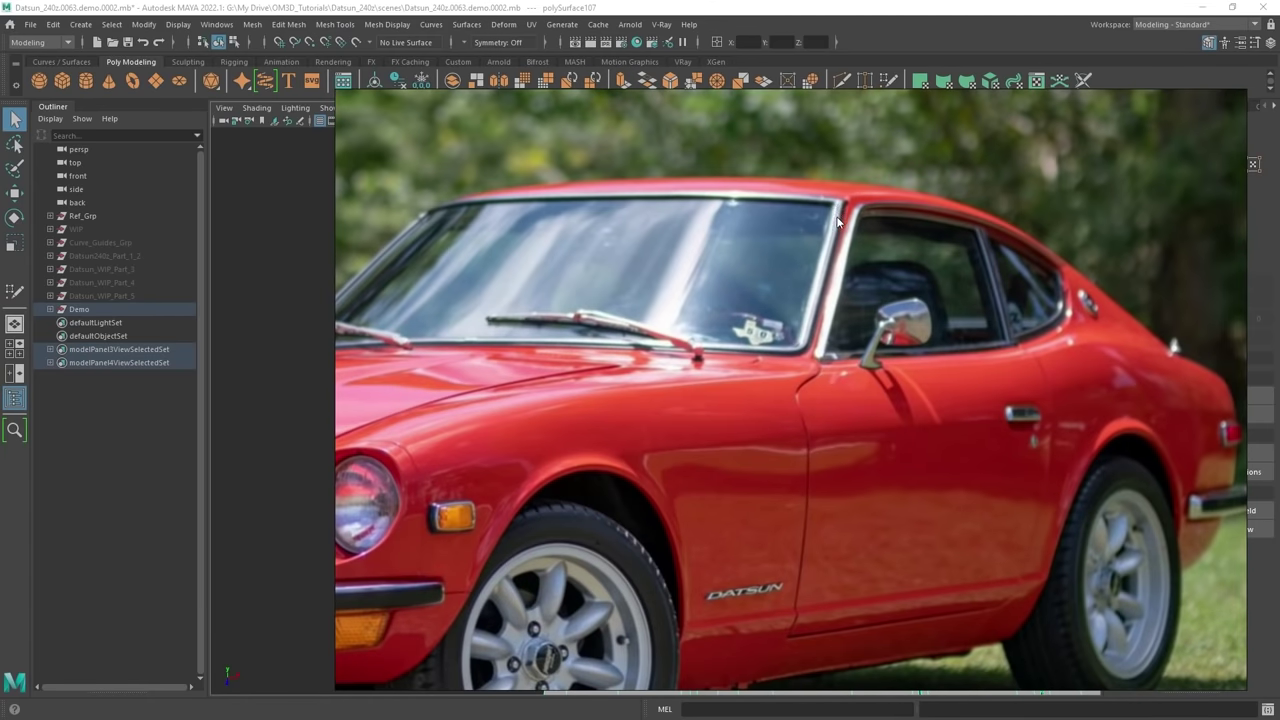
{"action": "right_click_drag", "start_coordinate": [848, 215], "coordinate": [1279, 298]}
{"action": "middle_click_drag", "start_coordinate": [663, 415], "coordinate": [532, 430], "text": "alt"}
{"action": "scroll", "coordinate": [648, 420], "scroll_direction": "down", "scroll_amount": 3}
{"action": "left_click_drag", "start_coordinate": [680, 416], "coordinate": [570, 368], "text": "alt"}
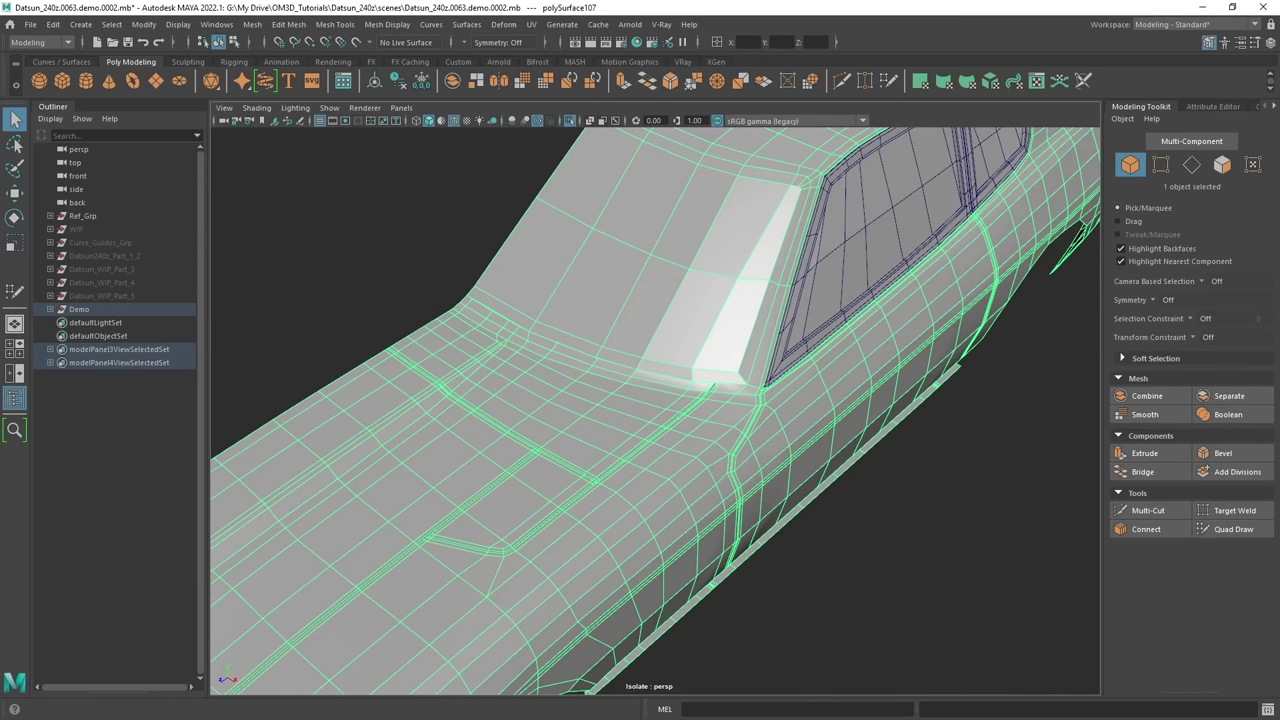
{"action": "middle_click_drag", "start_coordinate": [665, 353], "coordinate": [713, 360], "text": "alt"}
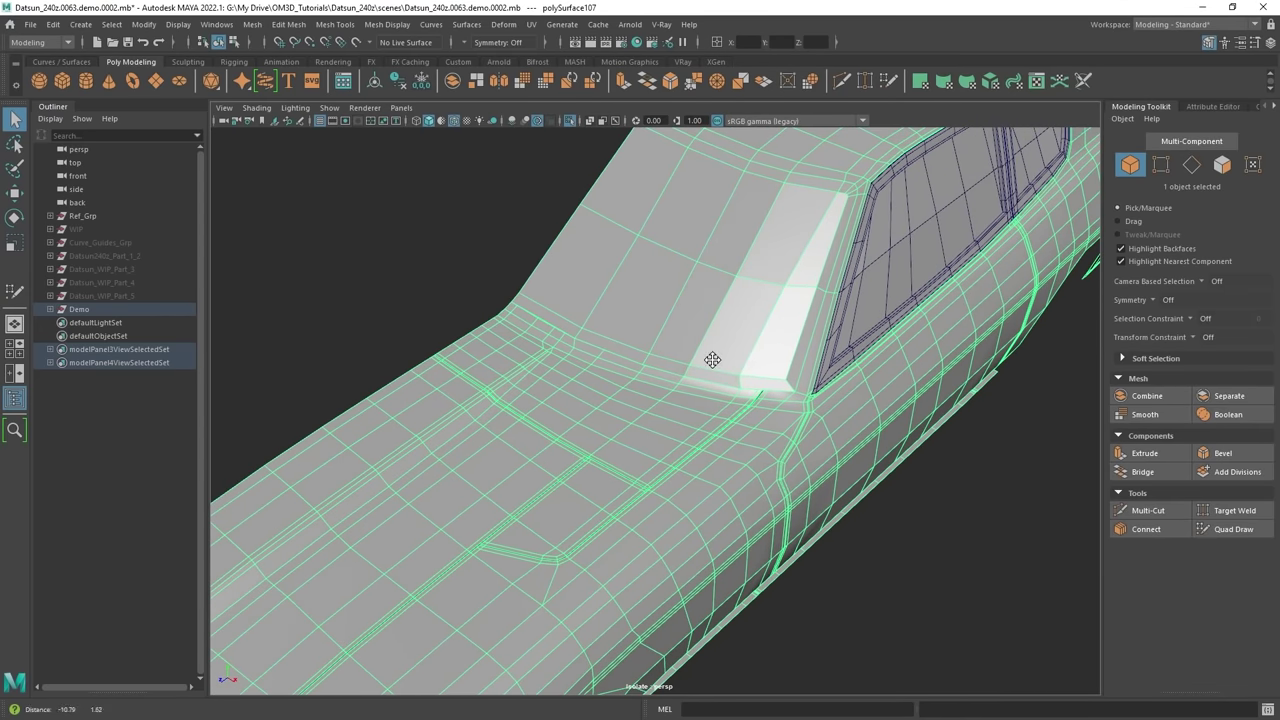
Draw a quad strip around the windshield border on the live car body with Quad Draw, with an edge loop along its middle.
{"action": "left_click", "coordinate": [1230, 529]}
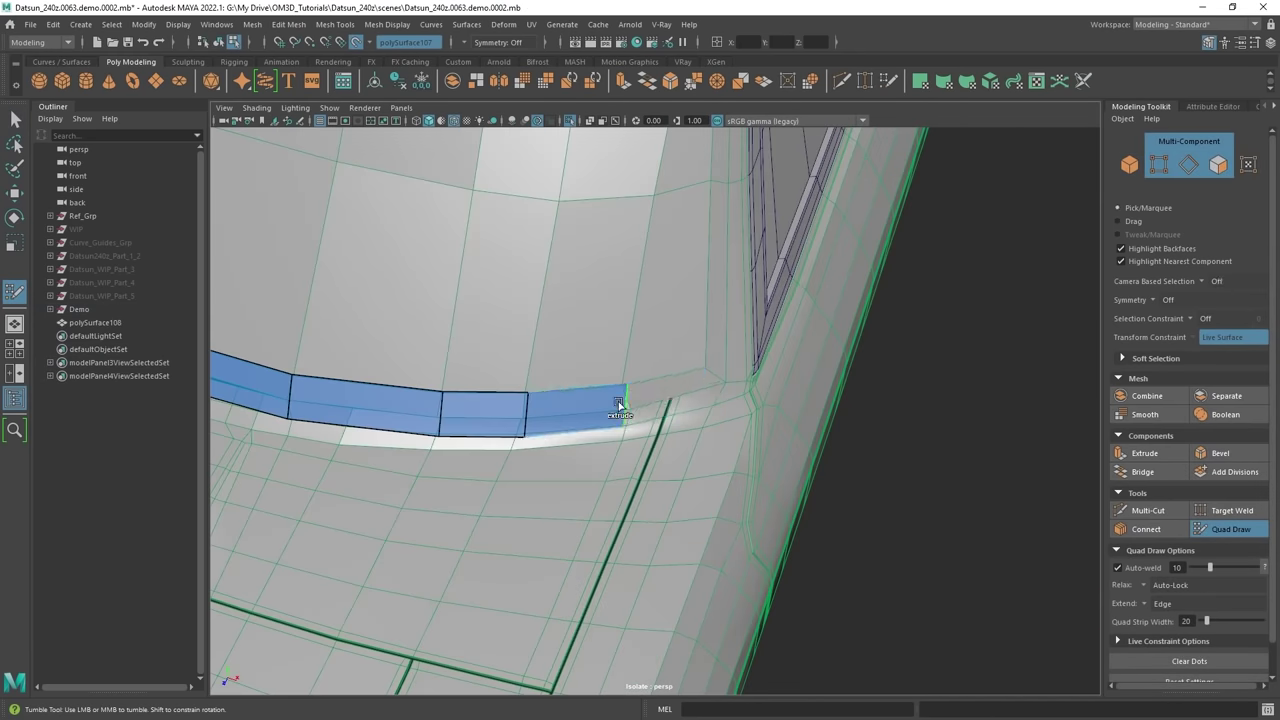
{"action": "left_click_drag", "start_coordinate": [618, 405], "coordinate": [690, 393]}
{"action": "mouse_move", "coordinate": [628, 398]}
{"action": "left_mouse_down"}
{"action": "mouse_move", "coordinate": [680, 371]}
{"action": "mouse_move", "coordinate": [640, 395]}
{"action": "left_mouse_up"}
{"action": "mouse_move", "coordinate": [630, 400]}
{"action": "left_mouse_down"}
{"action": "mouse_move", "coordinate": [709, 266]}
{"action": "mouse_move", "coordinate": [640, 340]}
{"action": "left_mouse_up"}
{"action": "mouse_move", "coordinate": [597, 398]}
{"action": "left_mouse_down"}
{"action": "mouse_move", "coordinate": [720, 234]}
{"action": "mouse_move", "coordinate": [680, 240]}
{"action": "left_mouse_up"}
{"action": "left_click_drag", "start_coordinate": [712, 220], "coordinate": [703, 194]}
{"action": "mouse_move", "coordinate": [800, 214]}
{"action": "left_mouse_down"}
{"action": "mouse_move", "coordinate": [717, 218]}
{"action": "mouse_move", "coordinate": [740, 268]}
{"action": "mouse_move", "coordinate": [763, 206]}
{"action": "mouse_move", "coordinate": [712, 233]}
{"action": "mouse_move", "coordinate": [637, 145]}
{"action": "left_mouse_up"}
Finish Quad Draw on the windshield strip and turn off the car body's live surface.
{"action": "key", "text": "q"}
{"action": "key", "text": "F8"}
{"action": "scroll", "coordinate": [765, 222], "scroll_direction": "down", "scroll_amount": 5}
{"action": "scroll", "coordinate": [637, 145], "scroll_direction": "up", "scroll_amount": 3}
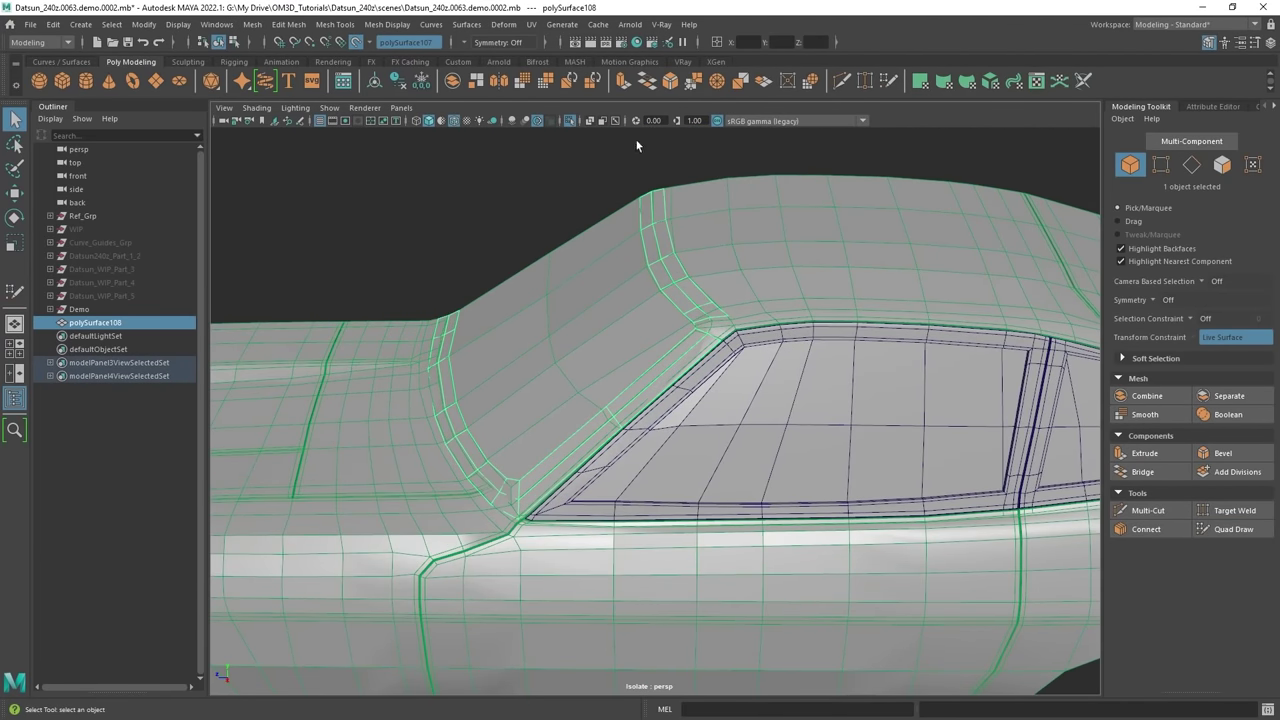
{"action": "left_click", "coordinate": [356, 42]}
Bevel the lengthwise middle edge loop of the windshield strip with a fraction of 0.5 and 1 segment.
{"action": "middle_click_drag", "start_coordinate": [630, 197], "coordinate": [614, 226], "text": "alt"}
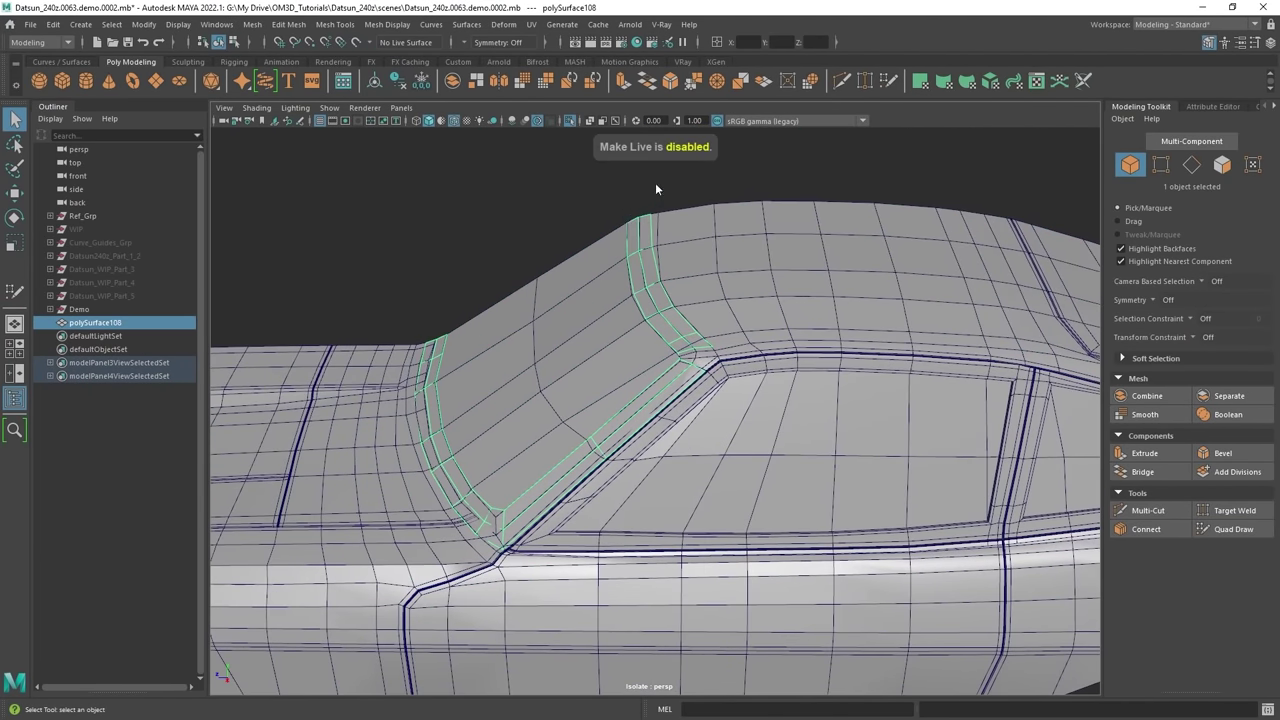
{"action": "right_click_drag", "start_coordinate": [655, 184], "coordinate": [655, 146]}
{"action": "double_click", "coordinate": [637, 270]}
{"action": "left_click_drag", "start_coordinate": [632, 290], "coordinate": [587, 358], "text": "alt"}
{"action": "scroll", "coordinate": [587, 358], "scroll_direction": "up", "scroll_amount": 3}
{"action": "left_click_drag", "start_coordinate": [627, 213], "coordinate": [589, 208], "text": "alt"}
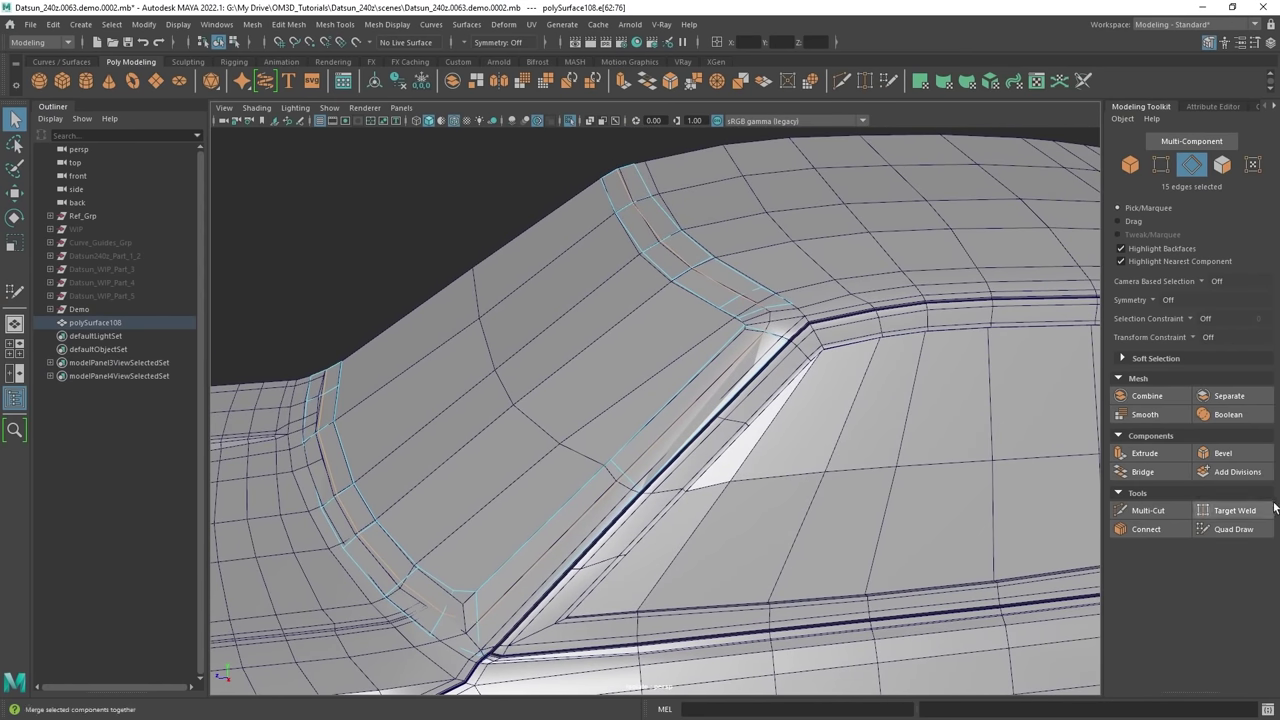
{"action": "left_click", "coordinate": [1222, 453]}
{"action": "right_click_drag", "start_coordinate": [681, 268], "coordinate": [745, 300], "text": "alt"}
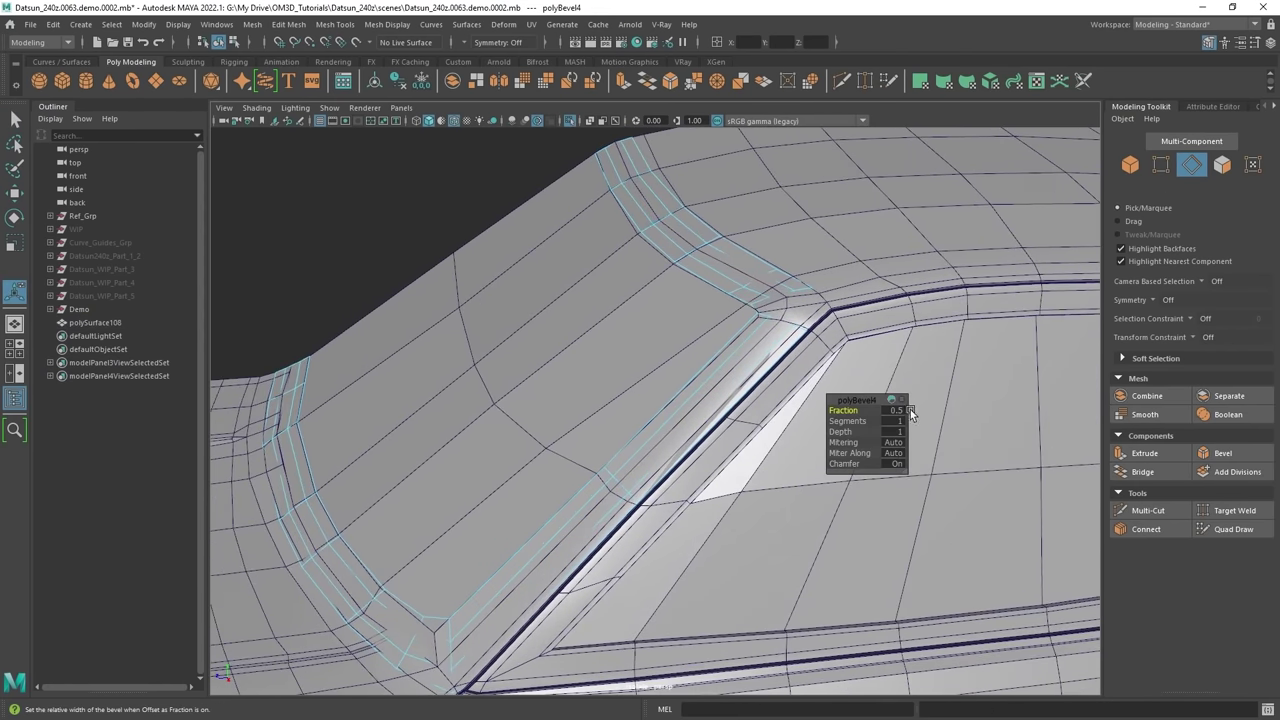
{"action": "left_click_drag", "start_coordinate": [630, 283], "coordinate": [590, 297], "text": "alt"}
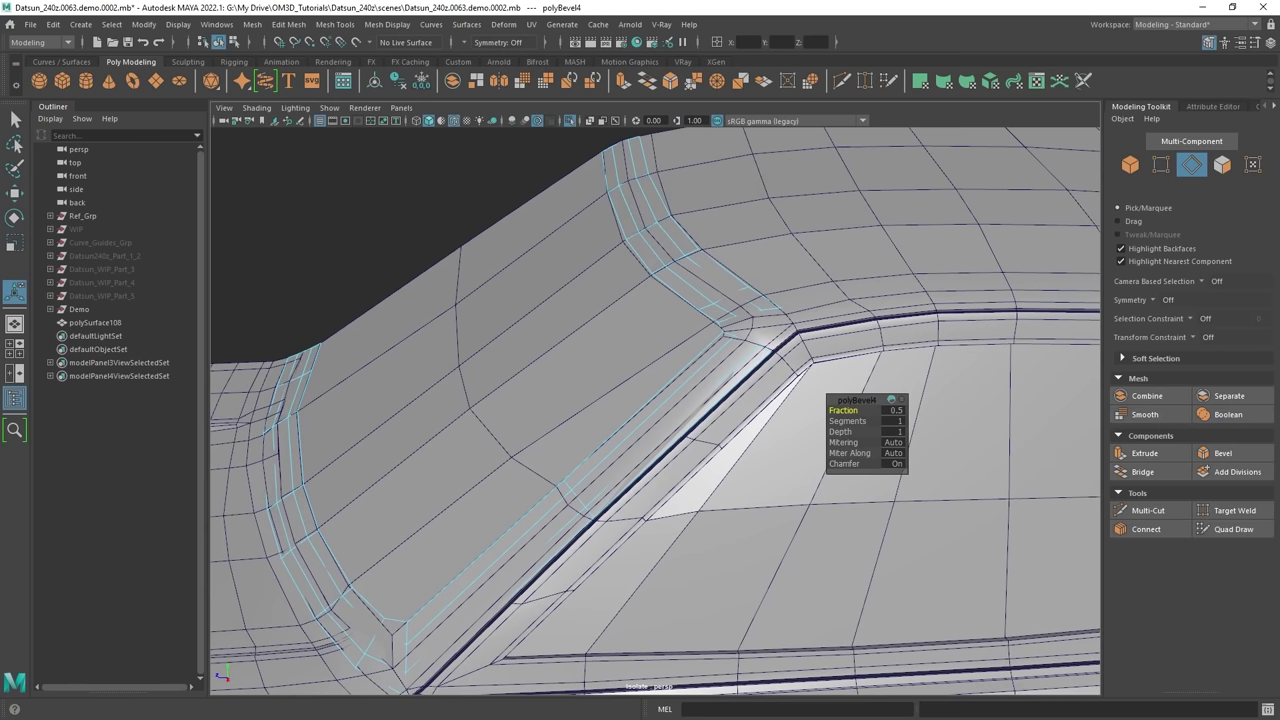
{"action": "right_click_drag", "start_coordinate": [671, 244], "coordinate": [668, 270], "text": "alt"}
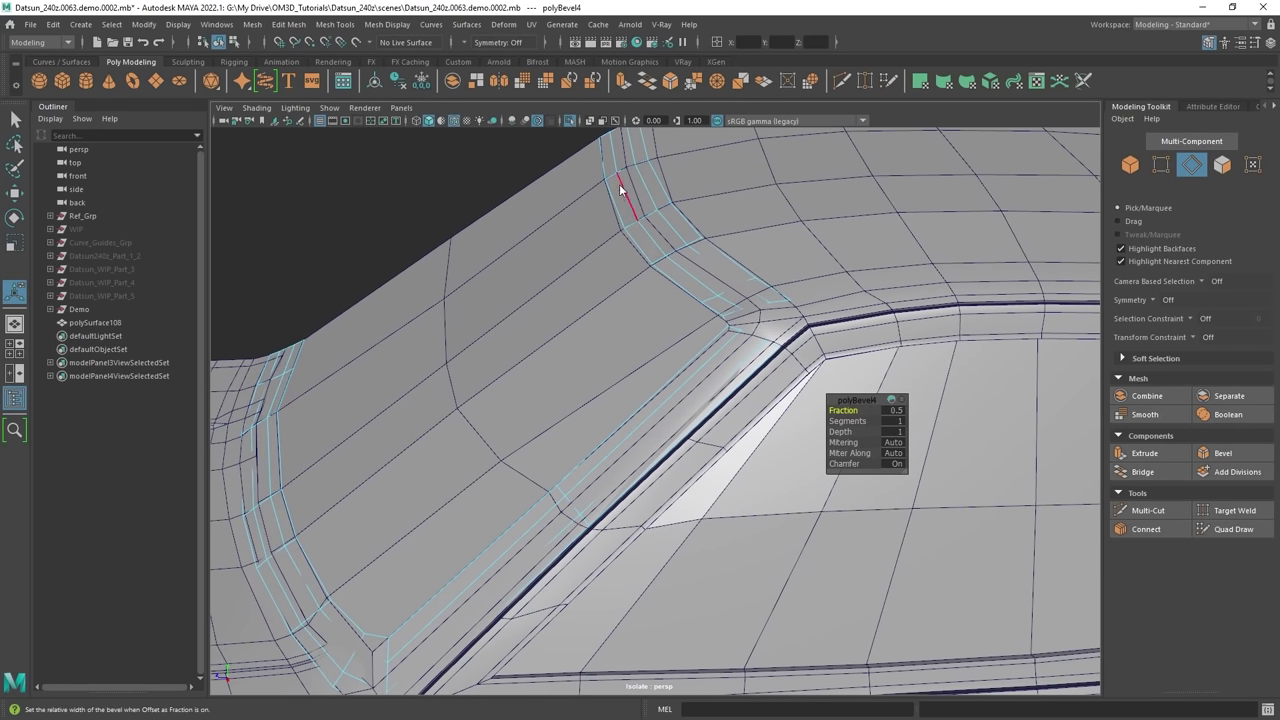
{"action": "key", "text": "q"}
Isolate the windshield strip in the viewport as a whole object.
{"action": "right_click_drag", "start_coordinate": [622, 186], "coordinate": [750, 159]}
{"action": "key", "text": "ctrl+1"}
{"action": "key", "text": "ctrl+1"}
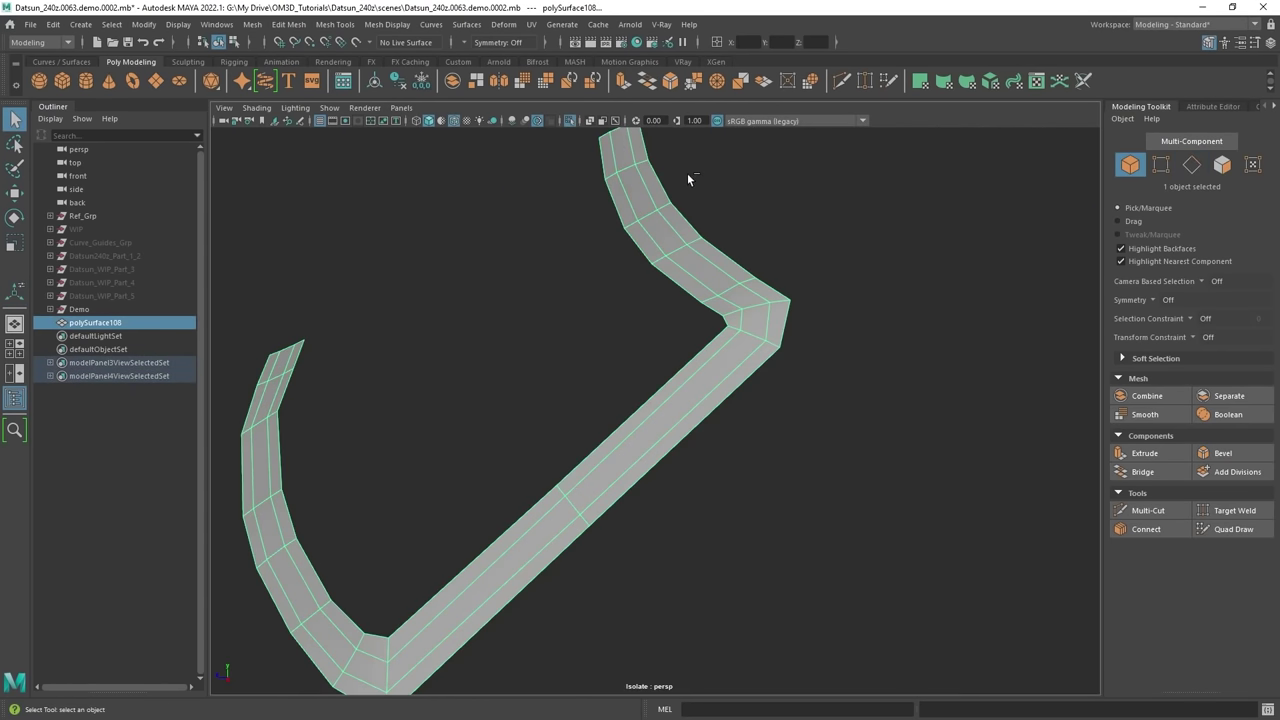
Delete the inner and outer face rows of the windshield strip, keeping the middle row, and turn on smooth preview.
{"action": "middle_click_drag", "start_coordinate": [709, 287], "coordinate": [705, 318], "text": "alt"}
{"action": "right_click_drag", "start_coordinate": [679, 282], "coordinate": [682, 314]}
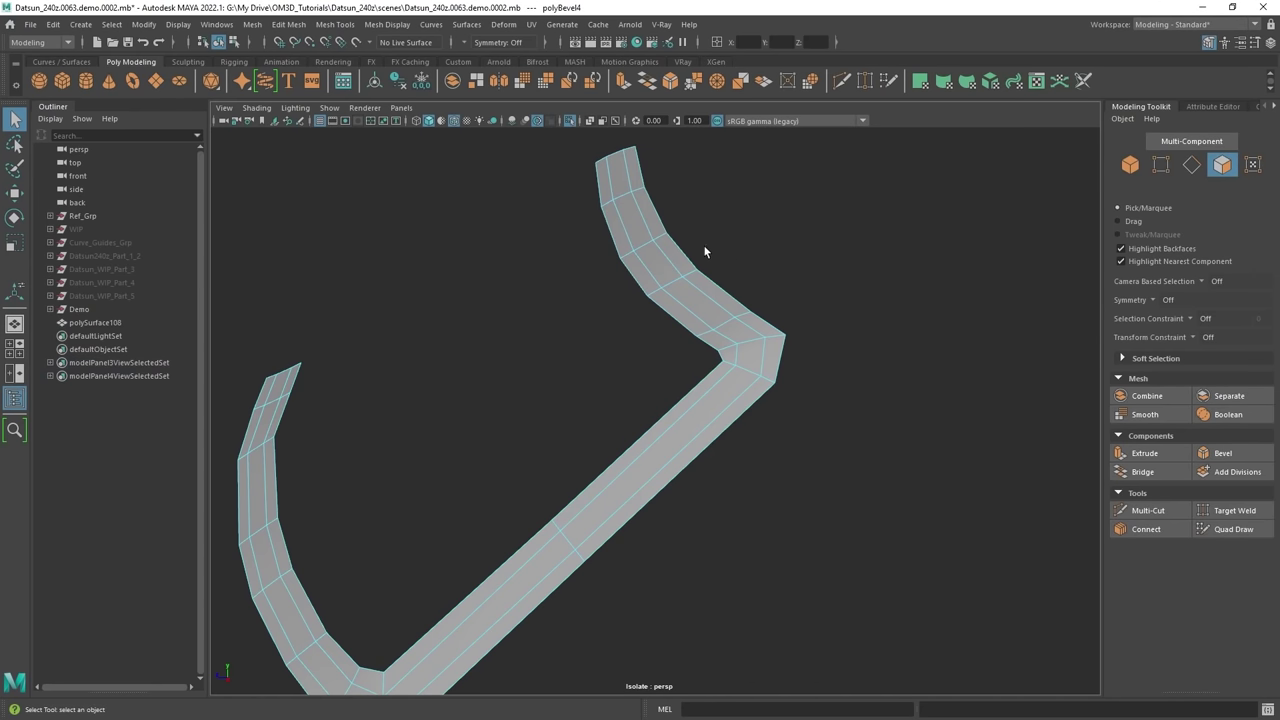
{"action": "left_click", "coordinate": [620, 246]}
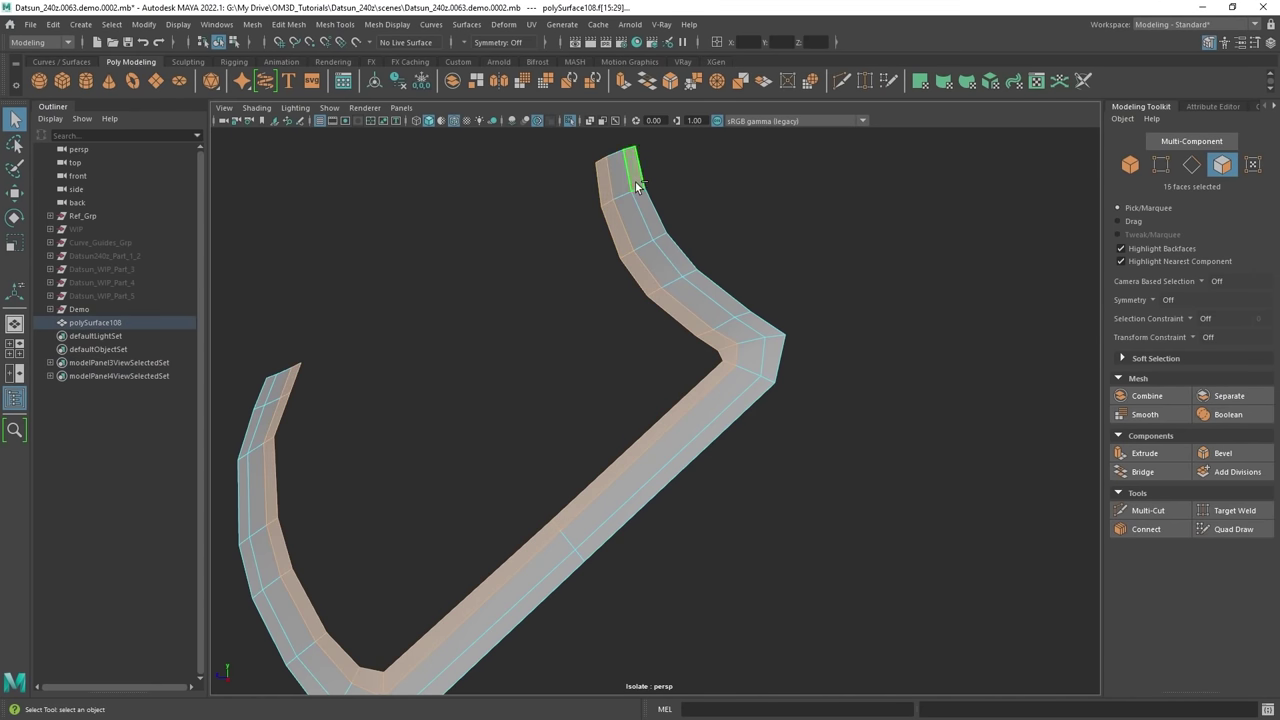
{"action": "middle_click_drag", "start_coordinate": [724, 357], "coordinate": [811, 311], "text": "alt"}
{"action": "key", "text": "3"}
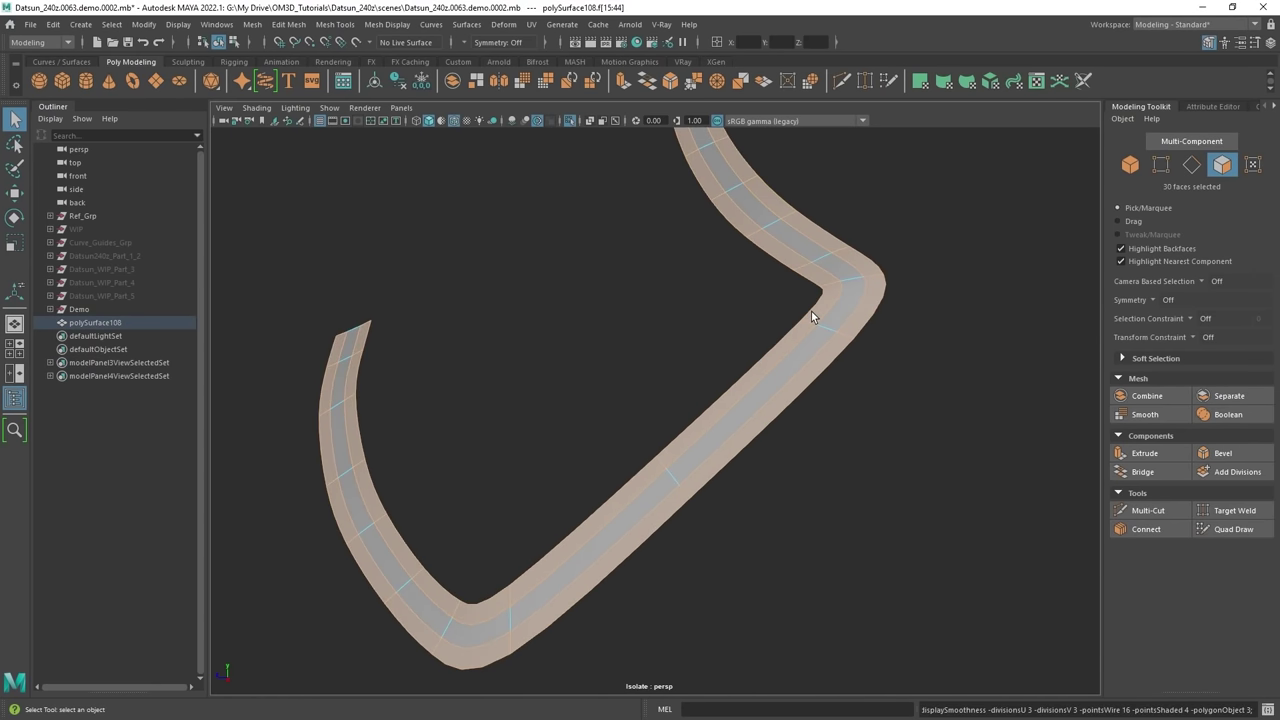
{"action": "key", "text": "Delete"}
{"action": "left_click_drag", "start_coordinate": [812, 316], "coordinate": [767, 346], "text": "alt"}
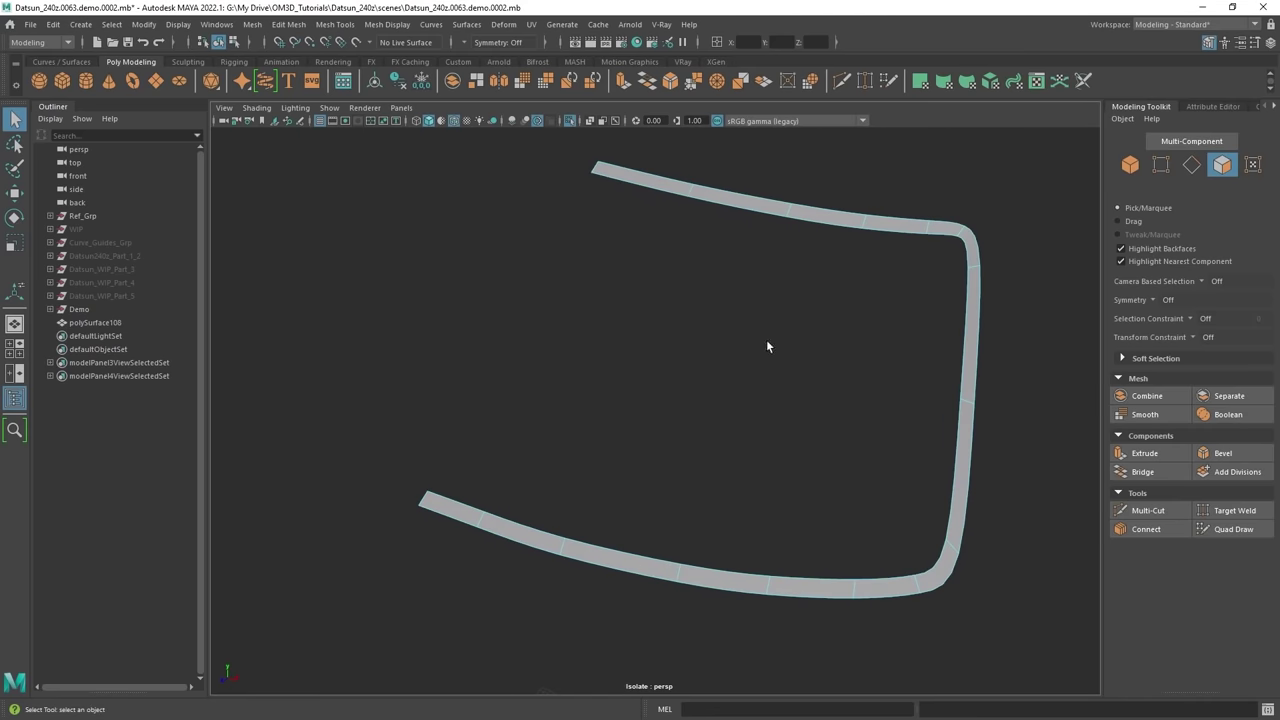
Turn off smooth preview on the windshield strip and extrude all of its faces with a local translate Z of 1.
{"action": "key", "text": "1"}
{"action": "middle_click_drag", "start_coordinate": [968, 488], "coordinate": [891, 466], "text": "alt"}
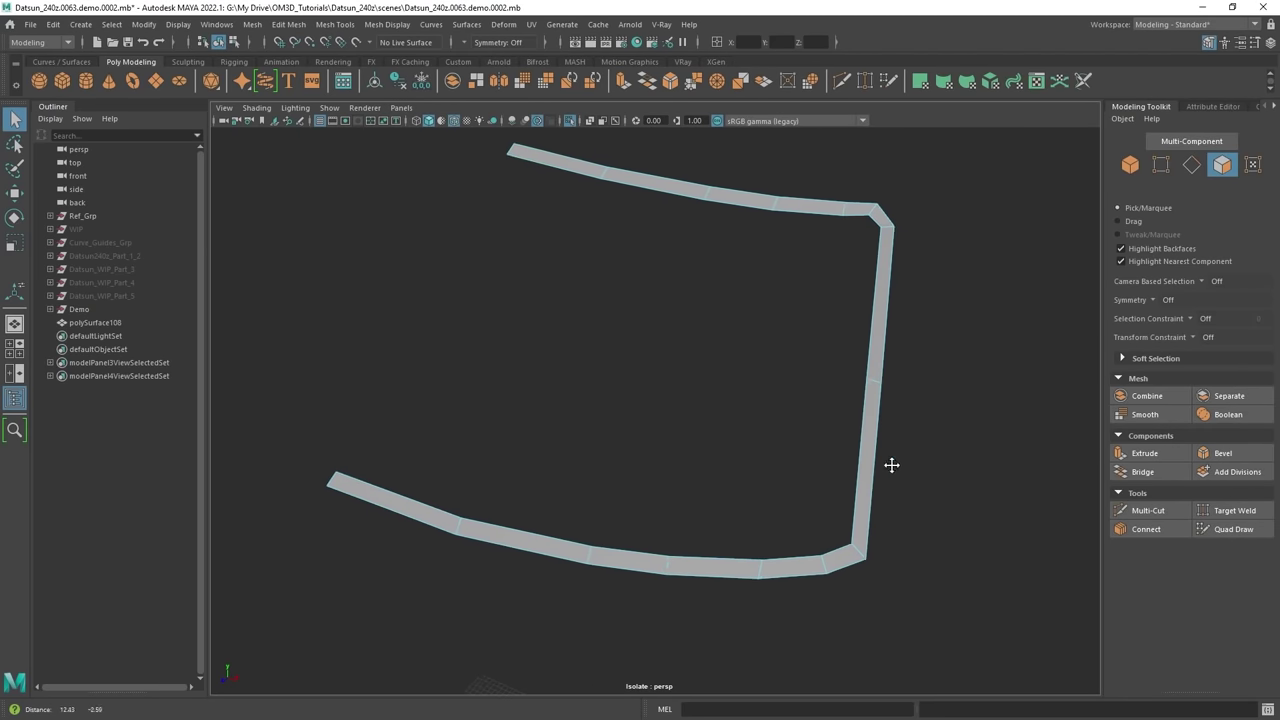
{"action": "left_click_drag", "start_coordinate": [891, 466], "coordinate": [808, 420], "text": "alt"}
{"action": "left_click_drag", "start_coordinate": [866, 335], "coordinate": [809, 343], "text": "alt"}
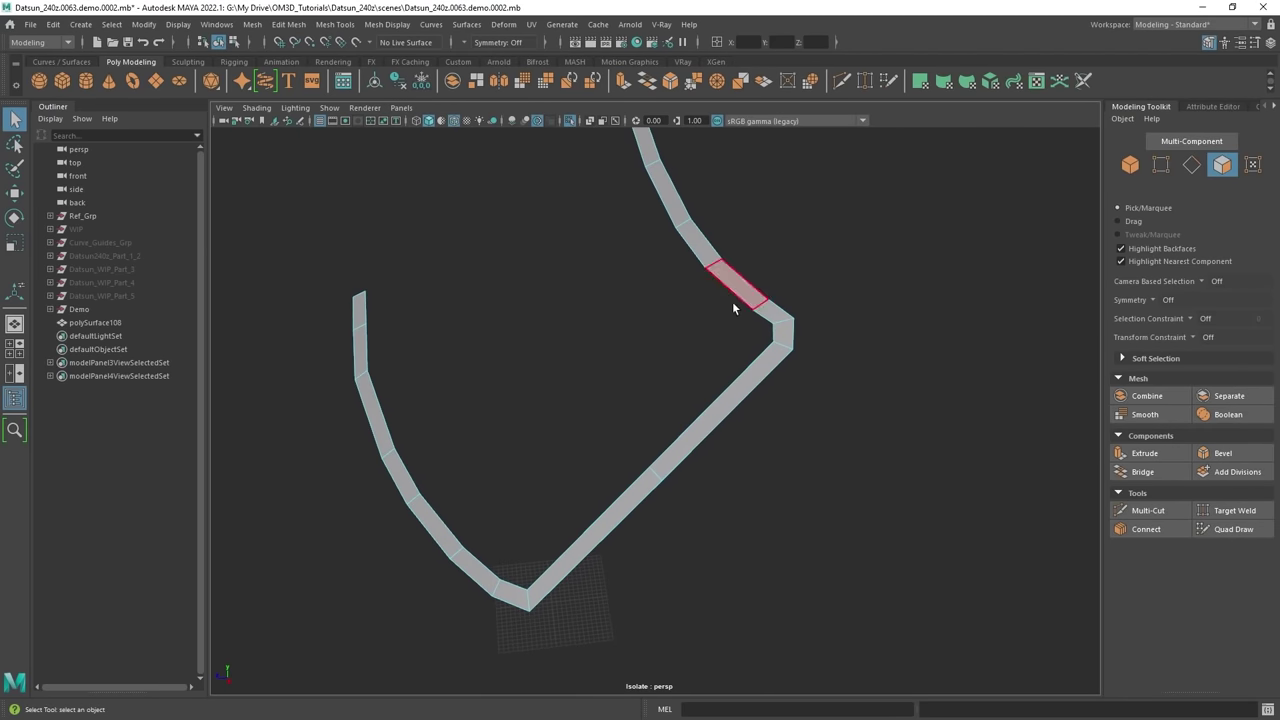
{"action": "right_click_drag", "start_coordinate": [733, 303], "coordinate": [845, 220]}
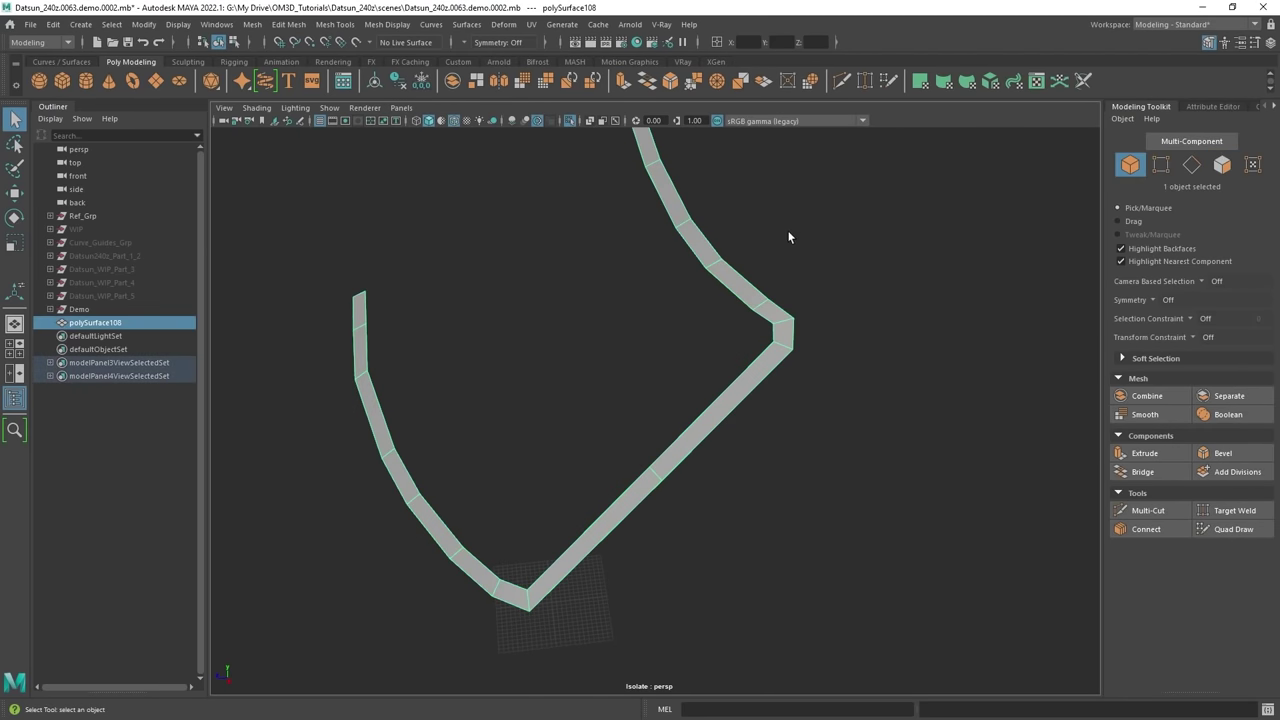
{"action": "key", "text": "ctrl+e"}
{"action": "left_click_drag", "start_coordinate": [341, 284], "coordinate": [329, 278]}
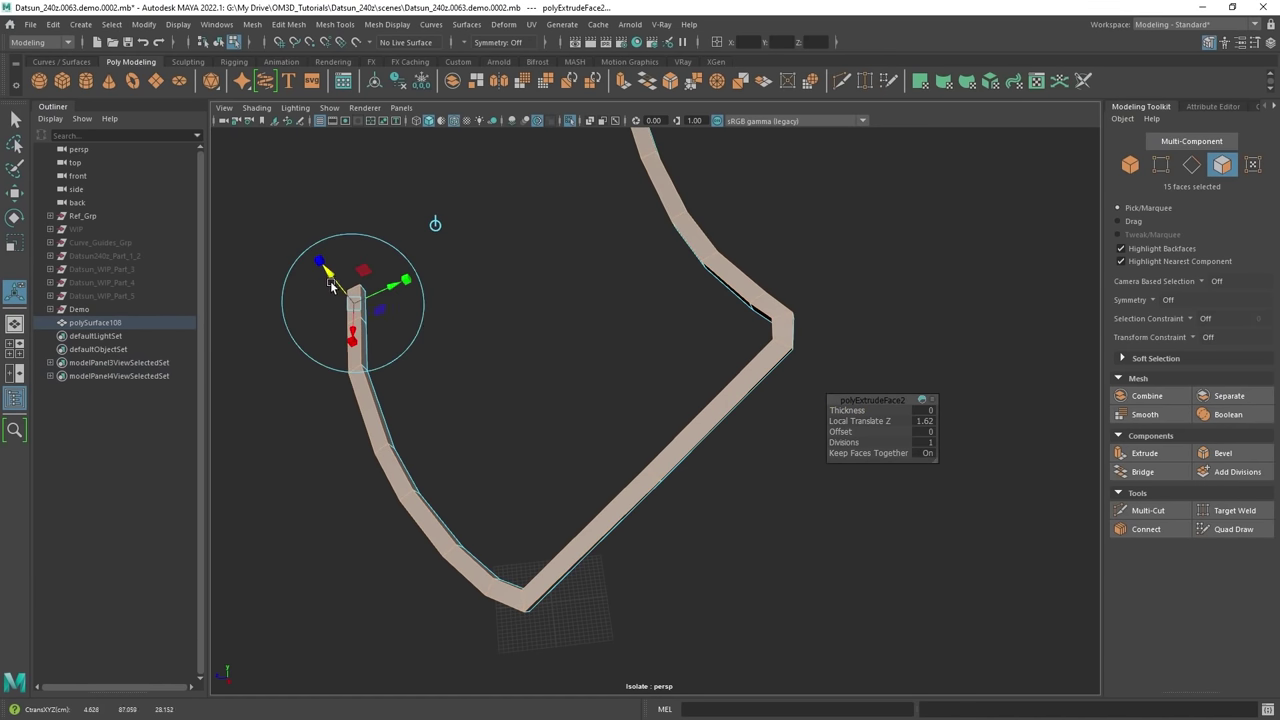
{"action": "left_click_drag", "start_coordinate": [652, 384], "coordinate": [596, 358], "text": "alt"}
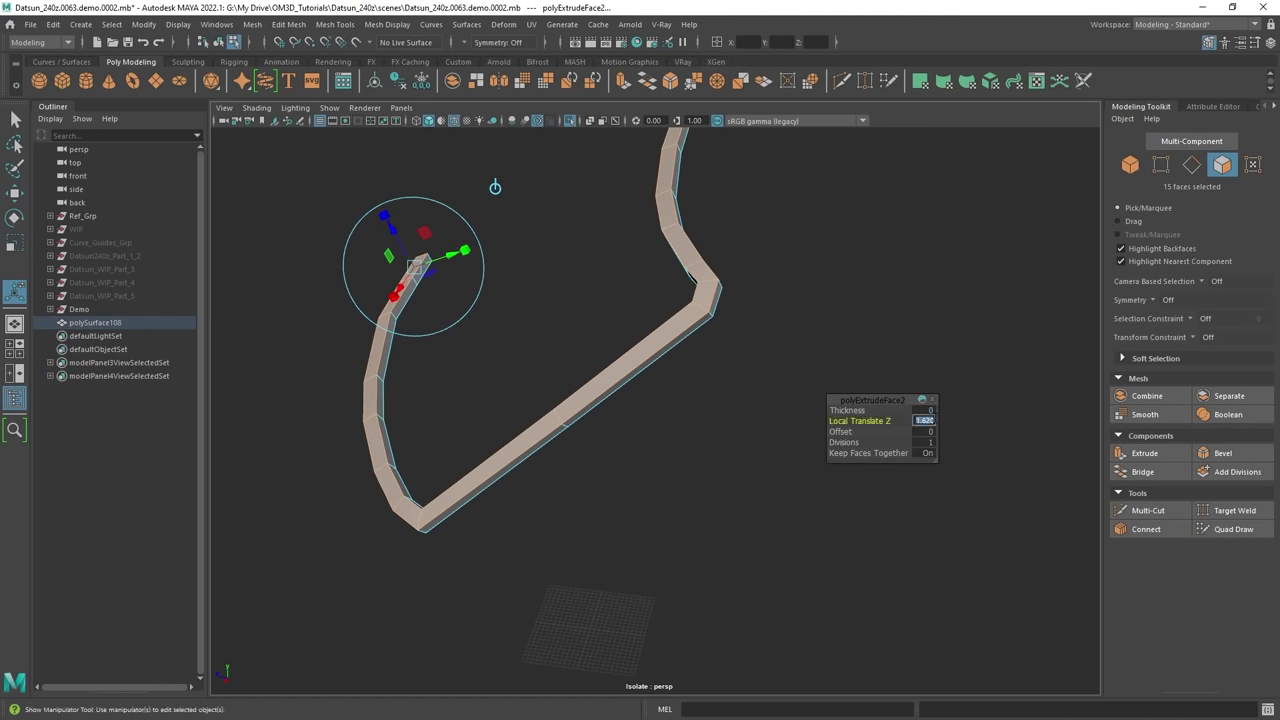
{"action": "type", "text": "1"}
{"action": "left_click_drag", "start_coordinate": [688, 337], "coordinate": [478, 341], "text": "alt"}
{"action": "middle_click_drag", "start_coordinate": [478, 341], "coordinate": [620, 440], "text": "alt"}
{"action": "left_click_drag", "start_coordinate": [620, 440], "coordinate": [486, 371], "text": "alt"}
{"action": "key", "text": "q"}
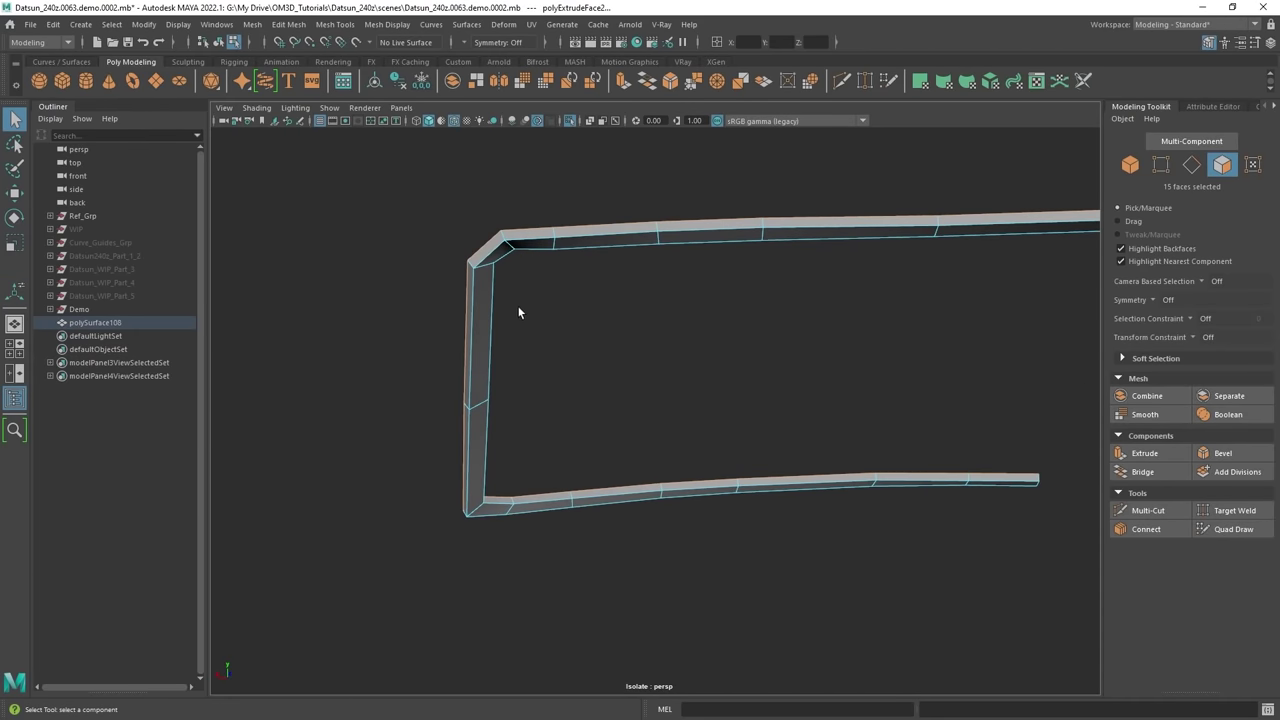
Insert two lengthwise support edge loops near both edges of the extruded bezel's side wall with Multi-Cut.
{"action": "left_click_drag", "start_coordinate": [517, 305], "coordinate": [604, 392], "text": "alt"}
{"action": "scroll", "coordinate": [604, 392], "scroll_direction": "up", "scroll_amount": 5}
{"action": "right_click_drag", "start_coordinate": [397, 178], "coordinate": [255, 173], "text": "shift"}
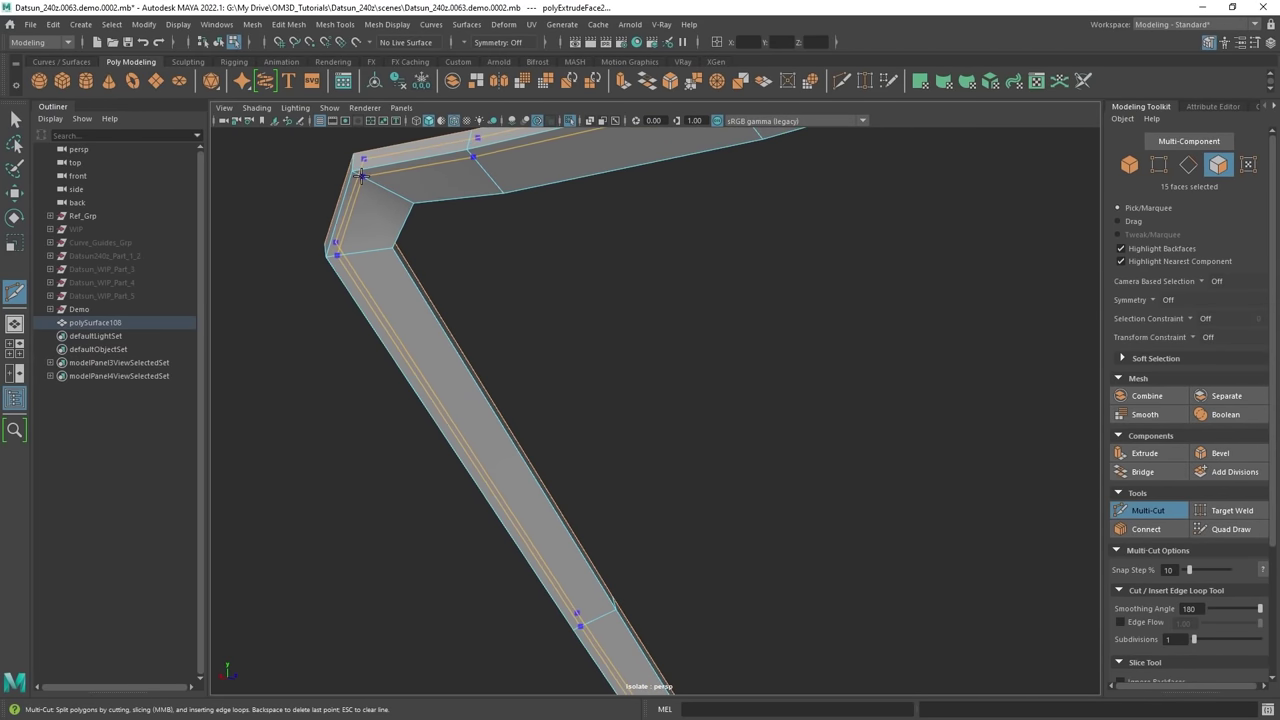
{"action": "left_click", "coordinate": [361, 177], "text": "ctrl"}
{"action": "left_click", "coordinate": [401, 197], "text": "ctrl"}
{"action": "scroll", "coordinate": [443, 223], "scroll_direction": "down", "scroll_amount": 5}
{"action": "left_click_drag", "start_coordinate": [443, 223], "coordinate": [868, 341], "text": "alt"}
{"action": "key", "text": "q"}
Turn on smooth preview for the windshield bezel, return it to object selection and end its isolation.
{"action": "key", "text": "3"}
{"action": "right_click_drag", "start_coordinate": [838, 311], "coordinate": [890, 296]}
{"action": "left_click", "coordinate": [890, 298]}
{"action": "key", "text": "alt+5"}
{"action": "mouse_move", "coordinate": [851, 315]}
{"action": "left_mouse_down", "text": "alt"}
{"action": "mouse_move", "coordinate": [843, 353]}
{"action": "mouse_move", "coordinate": [854, 362]}
{"action": "mouse_move", "coordinate": [811, 363]}
{"action": "mouse_move", "coordinate": [839, 284]}
{"action": "left_mouse_up", "text": "alt"}
{"action": "key", "text": "ctrl+1"}
{"action": "scroll", "coordinate": [838, 348], "scroll_direction": "down", "scroll_amount": 4}
{"action": "scroll", "coordinate": [800, 288], "scroll_direction": "up", "scroll_amount": 3}
Turn on smooth preview for the car body.
{"action": "left_click", "coordinate": [644, 298]}
{"action": "key", "text": "3"}
{"action": "scroll", "coordinate": [644, 298], "scroll_direction": "down", "scroll_amount": 4}
{"action": "left_click_drag", "start_coordinate": [644, 300], "coordinate": [660, 360], "text": "alt"}
Select all windshield faces on the car body, including the corner faces, and extract them as a separate piece.
{"action": "right_click_drag", "start_coordinate": [623, 306], "coordinate": [622, 338]}
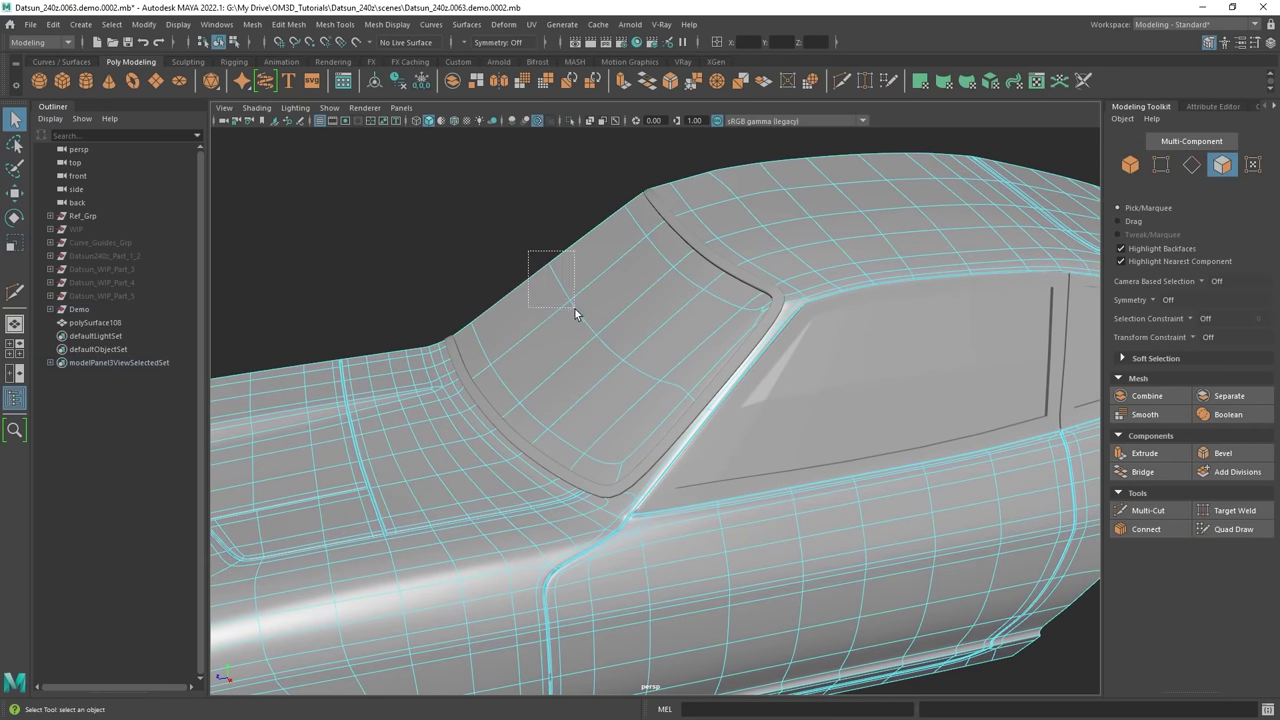
{"action": "left_click_drag", "start_coordinate": [529, 251], "coordinate": [565, 297]}
{"action": "left_click", "coordinate": [627, 376], "text": "shift"}
{"action": "left_click", "coordinate": [654, 360], "text": "shift"}
{"action": "left_click", "coordinate": [670, 401], "text": "shift"}
{"action": "left_click", "coordinate": [692, 379], "text": "shift"}
{"action": "left_click_drag", "start_coordinate": [690, 383], "coordinate": [678, 407], "text": "alt"}
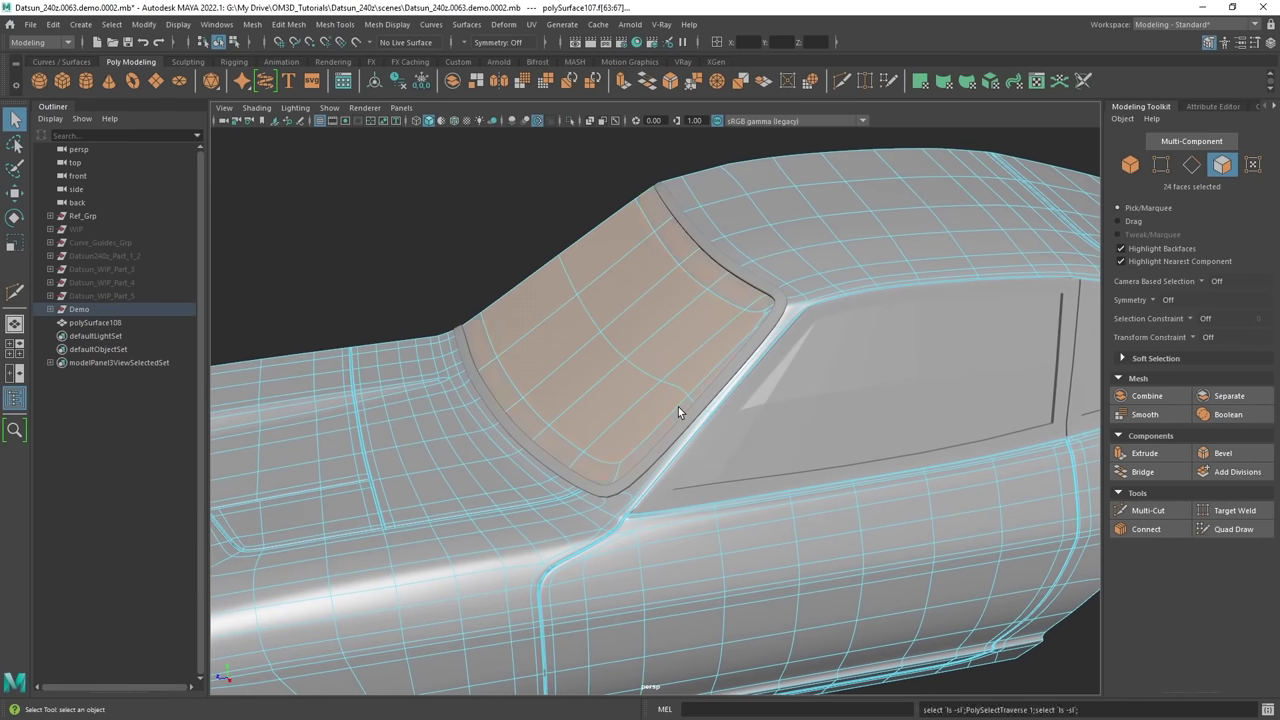
{"action": "right_click_drag", "start_coordinate": [623, 297], "coordinate": [630, 539], "text": "shift"}
{"action": "right_click_drag", "start_coordinate": [630, 539], "coordinate": [630, 539], "text": "shift"}
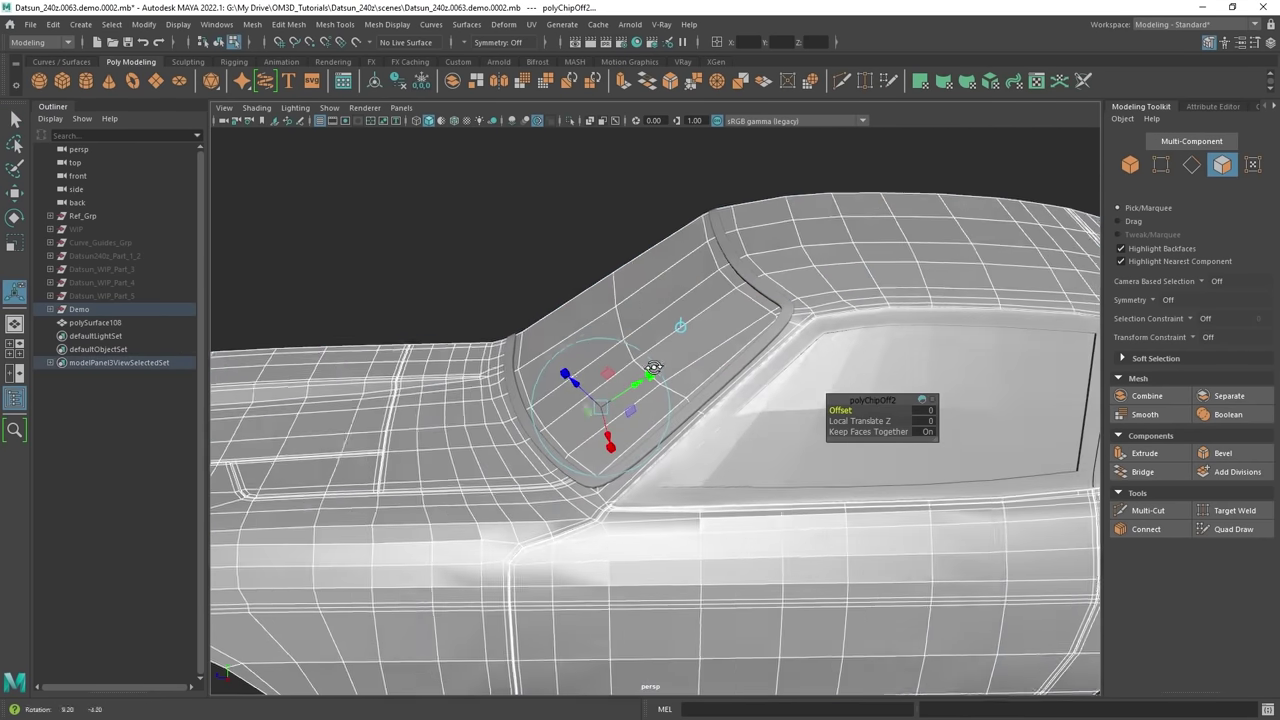
{"action": "key", "text": "F8"}
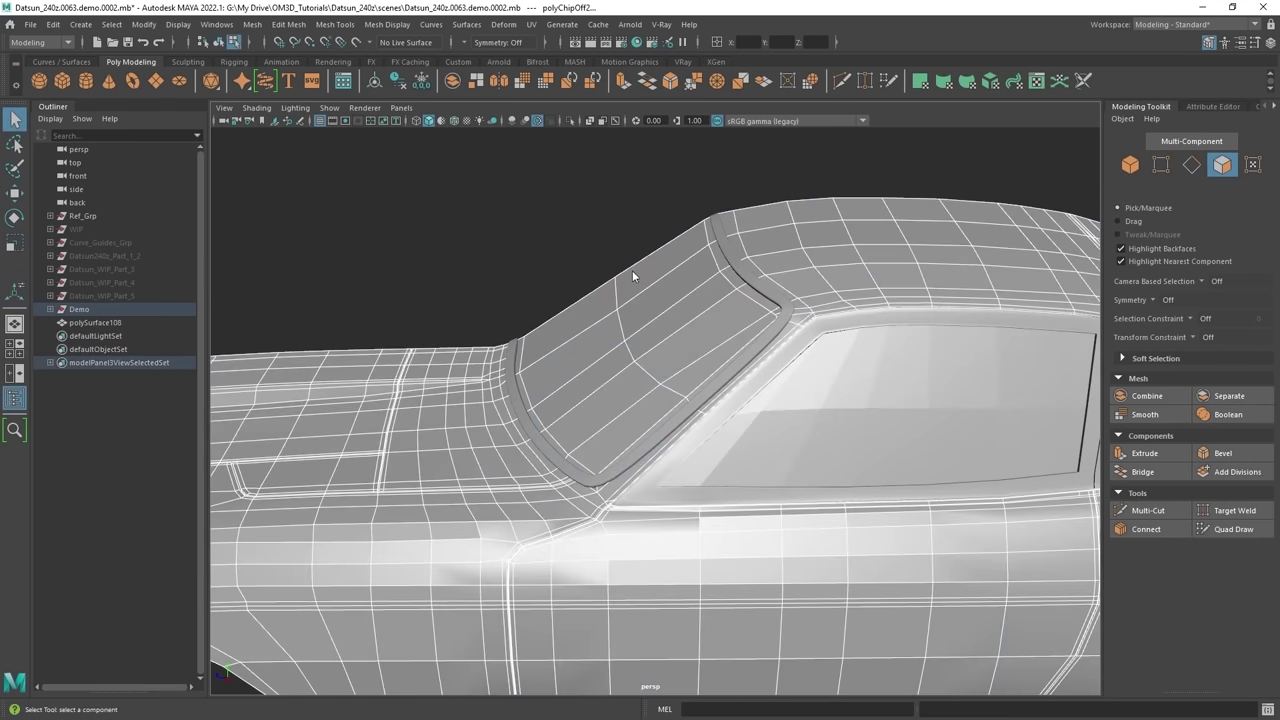
Delete the construction history of the extracted windshield glass and the car body.
{"action": "left_click", "coordinate": [631, 298]}
{"action": "left_click", "coordinate": [866, 238], "text": "shift"}
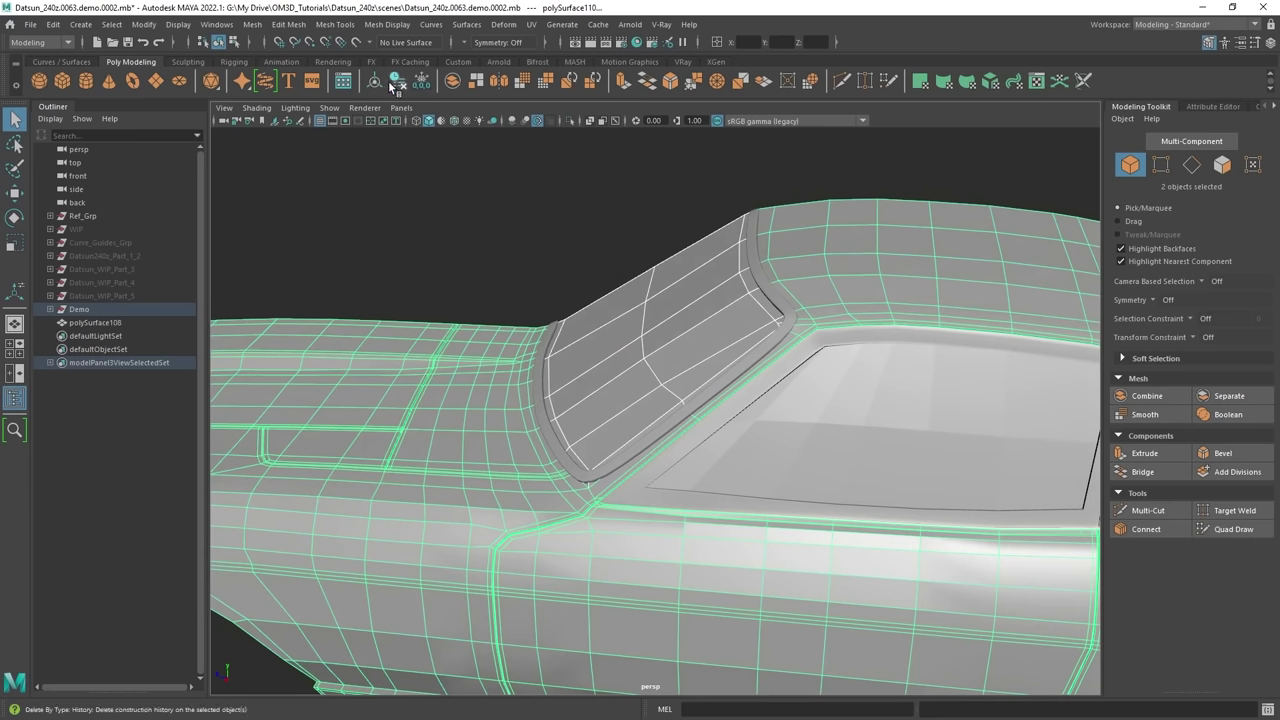
{"action": "left_click_drag", "start_coordinate": [646, 265], "coordinate": [770, 267], "text": "alt"}
Examine the windshield bezel, the glass pieces and the car body around the window openings.
{"action": "left_click", "coordinate": [829, 241]}
{"action": "right_click_drag", "start_coordinate": [829, 243], "coordinate": [754, 303], "text": "alt"}
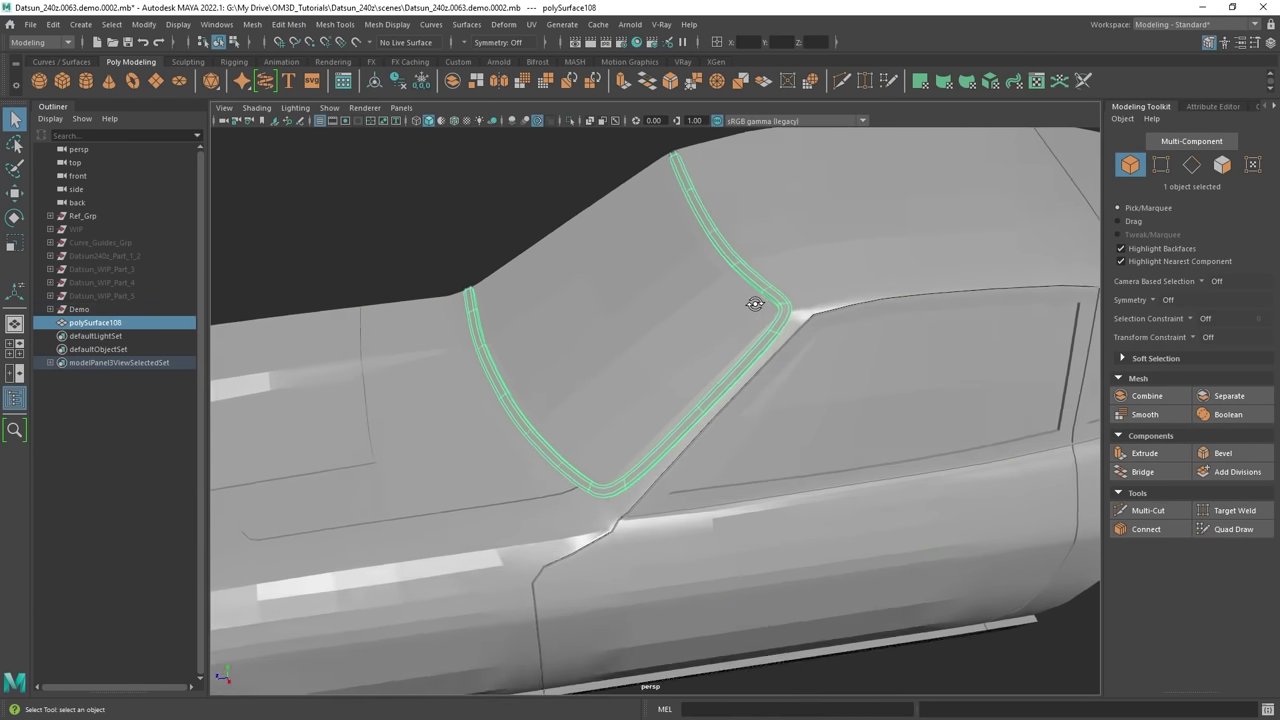
{"action": "left_click_drag", "start_coordinate": [754, 303], "coordinate": [698, 285], "text": "alt"}
{"action": "left_click", "coordinate": [678, 322]}
{"action": "left_click", "coordinate": [828, 275]}
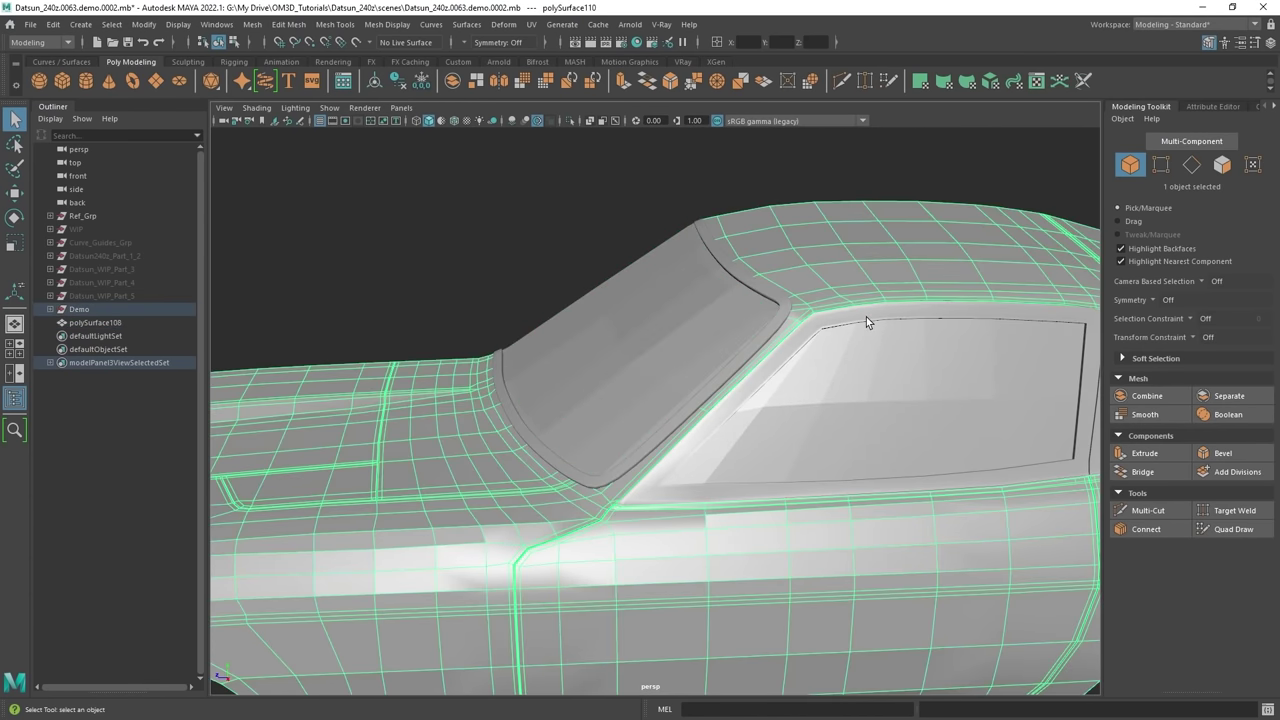
{"action": "left_click", "coordinate": [866, 318]}
{"action": "right_click_drag", "start_coordinate": [866, 318], "coordinate": [881, 348], "text": "alt"}
{"action": "left_click_drag", "start_coordinate": [881, 348], "coordinate": [851, 311], "text": "alt"}
{"action": "left_click", "coordinate": [851, 311]}
{"action": "left_click", "coordinate": [866, 257]}
{"action": "right_click_drag", "start_coordinate": [867, 257], "coordinate": [830, 285], "text": "alt"}
{"action": "left_click_drag", "start_coordinate": [830, 285], "coordinate": [797, 295], "text": "alt"}
Examine the rear and side window trim of the orange Datsun in the reference photos.
{"action": "right_click_drag", "start_coordinate": [1279, 338], "coordinate": [730, 232]}
{"action": "scroll", "coordinate": [731, 322], "scroll_direction": "down", "scroll_amount": 10}
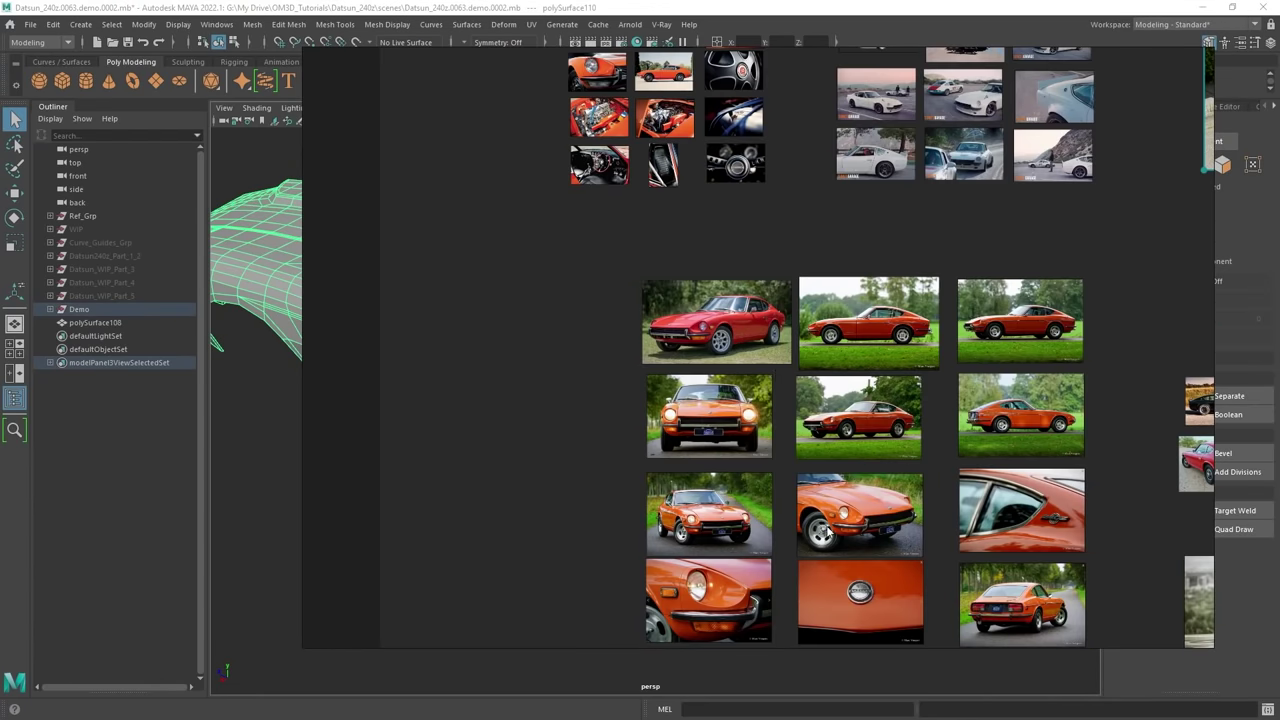
{"action": "middle_click_drag", "start_coordinate": [930, 575], "coordinate": [742, 276]}
{"action": "scroll", "coordinate": [742, 276], "scroll_direction": "up", "scroll_amount": 3}
{"action": "middle_click_drag", "start_coordinate": [848, 490], "coordinate": [801, 320]}
{"action": "scroll", "coordinate": [801, 320], "scroll_direction": "up", "scroll_amount": 3}
{"action": "middle_click_drag", "start_coordinate": [790, 223], "coordinate": [809, 392]}
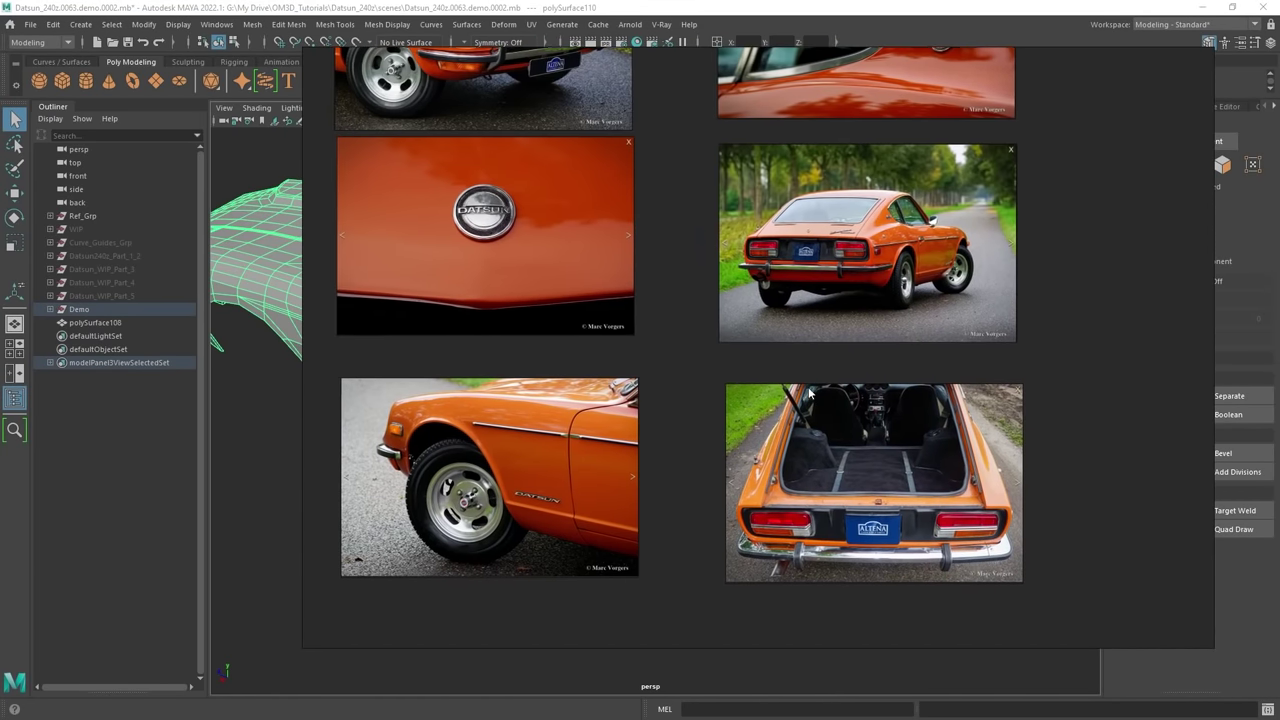
{"action": "middle_click_drag", "start_coordinate": [881, 209], "coordinate": [888, 303]}
{"action": "scroll", "coordinate": [888, 301], "scroll_direction": "up", "scroll_amount": 8}
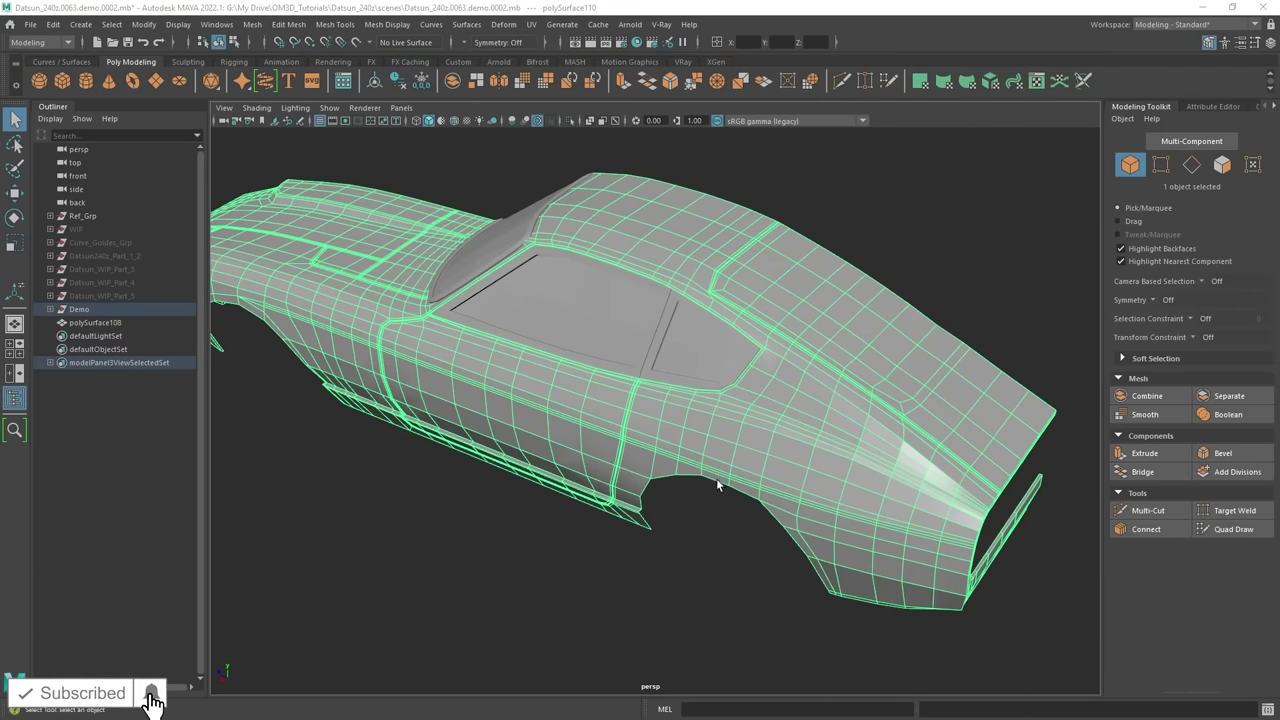
Move the windshield bezel polySurface108 into the Demo group.
{"action": "left_click_drag", "start_coordinate": [716, 484], "coordinate": [905, 424], "text": "alt"}
{"action": "left_click_drag", "start_coordinate": [630, 400], "coordinate": [747, 356], "text": "alt"}
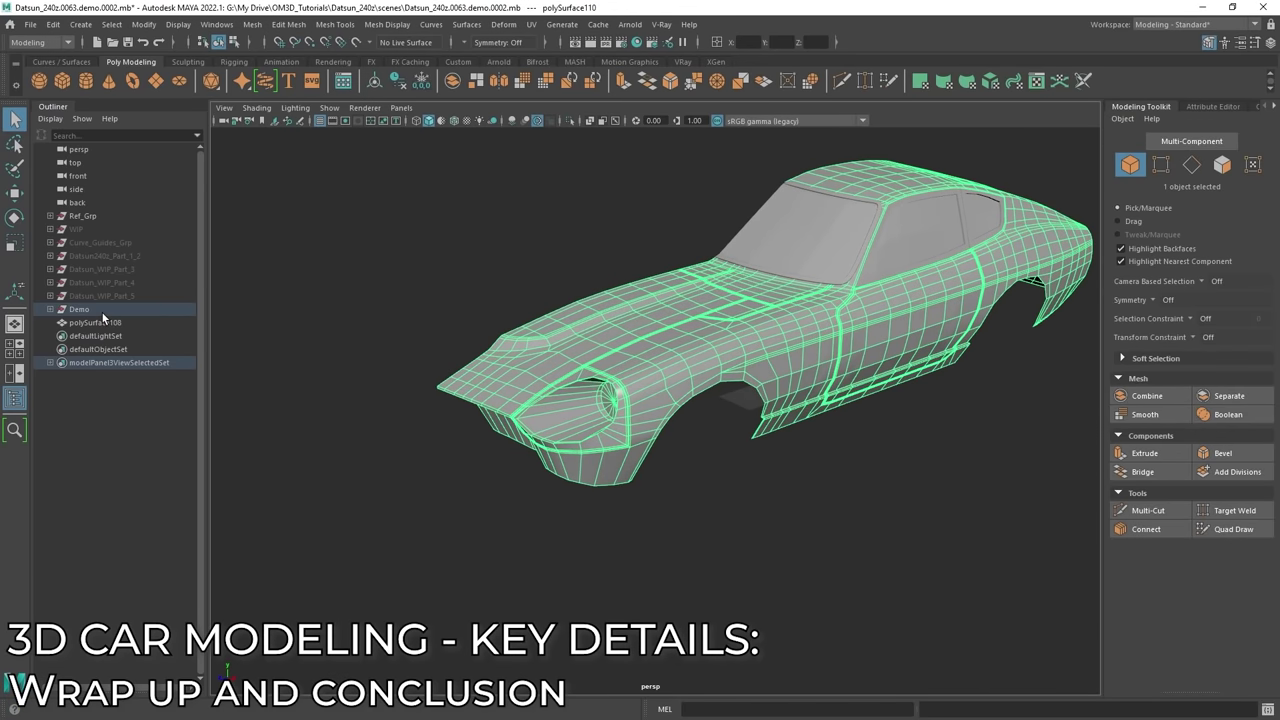
{"action": "left_click", "coordinate": [97, 312]}
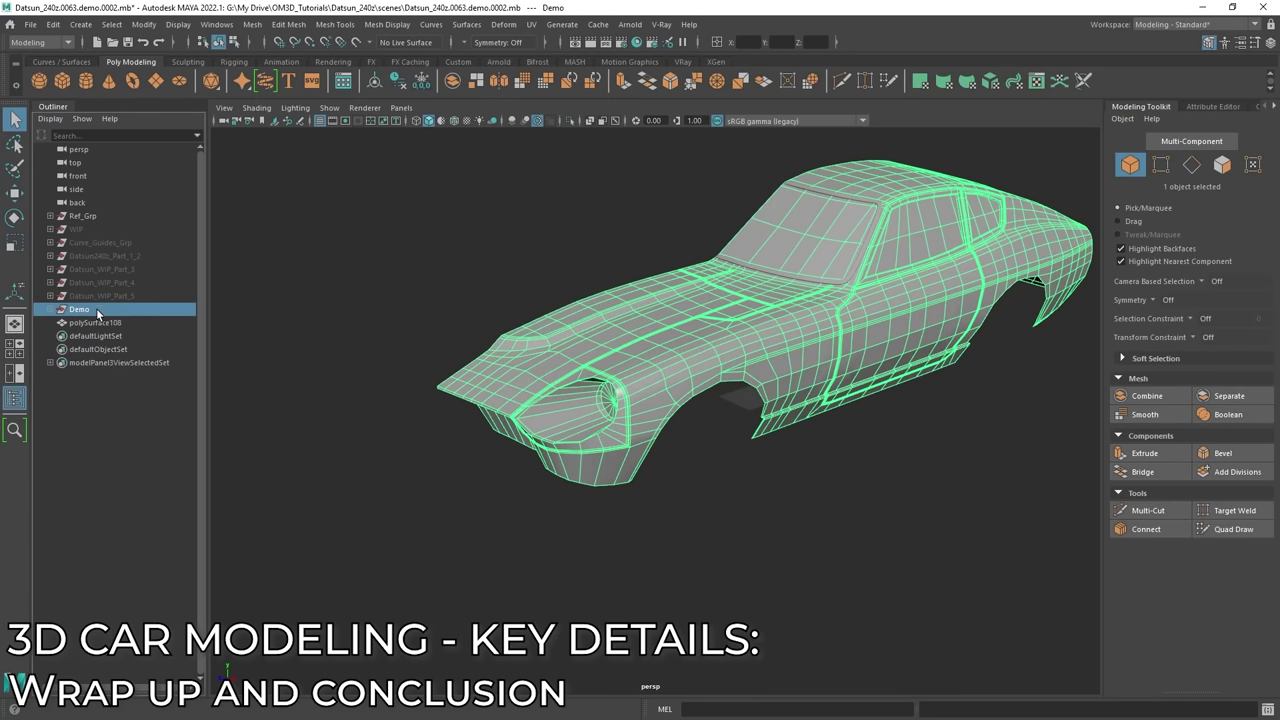
{"action": "left_click", "coordinate": [87, 323]}
{"action": "middle_click_drag", "start_coordinate": [84, 316], "coordinate": [85, 312]}
{"action": "left_click", "coordinate": [85, 312]}
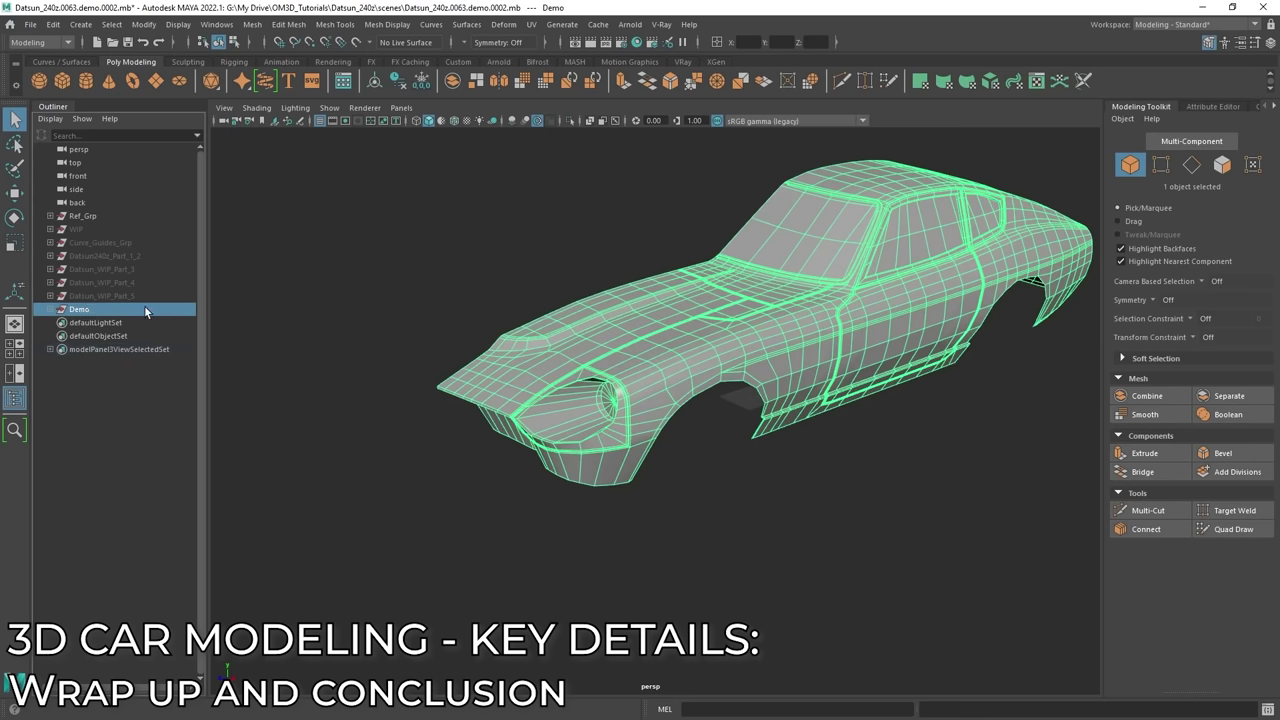
Hide the Demo group and show the Datsun_WIP_Part_5 group.
{"action": "key", "text": "ctrl+h"}
{"action": "left_click", "coordinate": [127, 284]}
{"action": "left_click", "coordinate": [126, 297]}
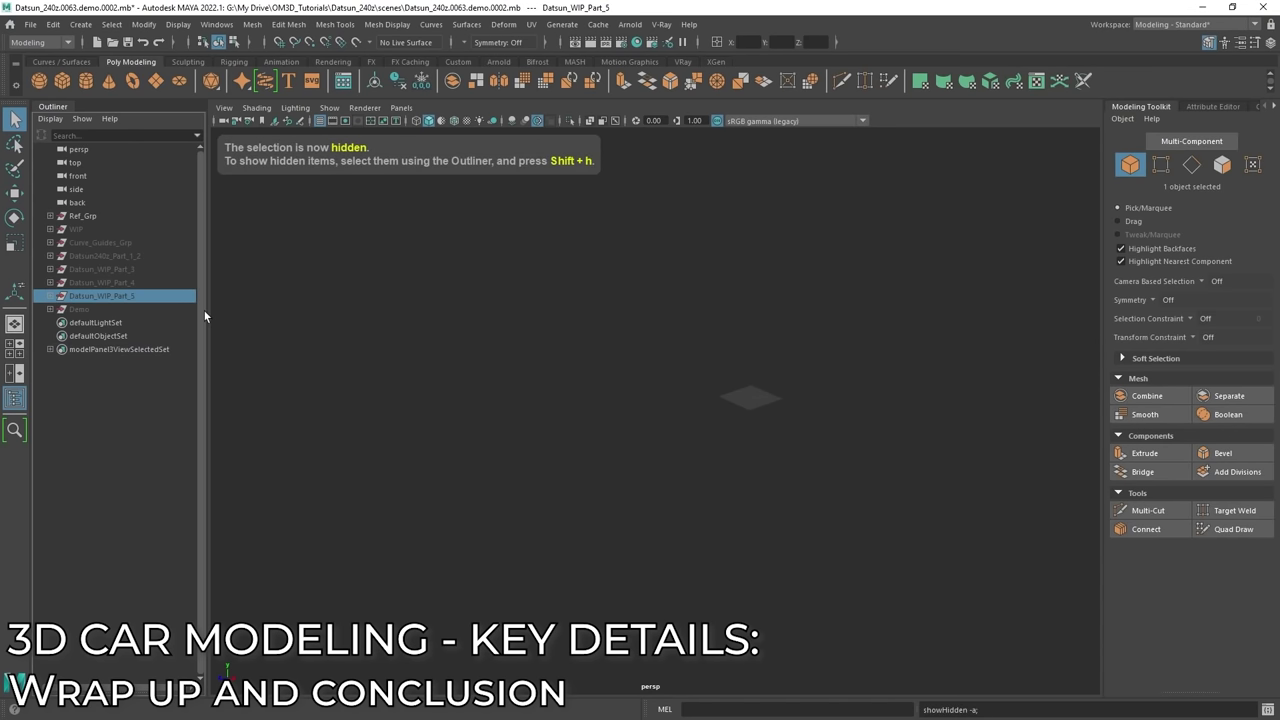
{"action": "key", "text": "shift+h"}
Examine the more complete car model from the side and front, including its rear quarter window glass.
{"action": "left_click_drag", "start_coordinate": [829, 455], "coordinate": [874, 468], "text": "alt"}
{"action": "left_click", "coordinate": [874, 468]}
{"action": "left_click_drag", "start_coordinate": [765, 492], "coordinate": [606, 456], "text": "alt"}
{"action": "left_click", "coordinate": [905, 303]}
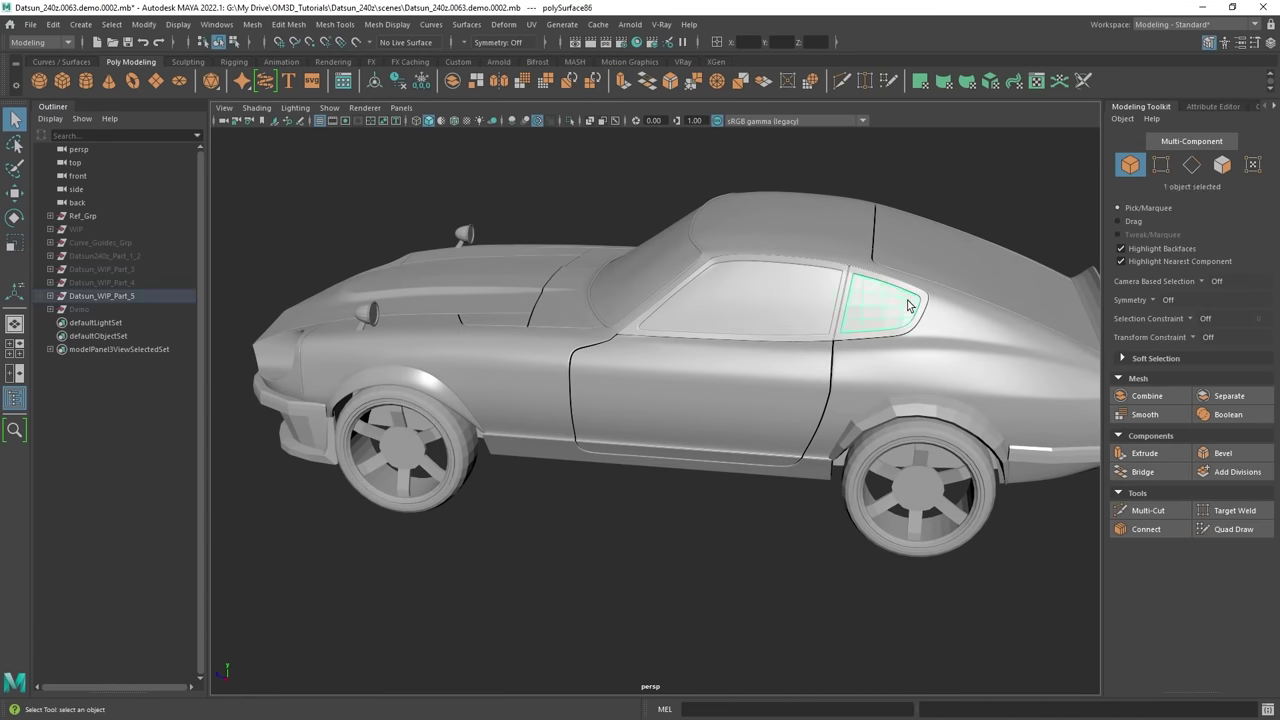
{"action": "left_click", "coordinate": [725, 525]}
{"action": "left_click_drag", "start_coordinate": [512, 530], "coordinate": [718, 401], "text": "alt"}
{"action": "scroll", "coordinate": [632, 443], "scroll_direction": "up", "scroll_amount": 3}
{"action": "scroll", "coordinate": [743, 360], "scroll_direction": "down", "scroll_amount": 5}
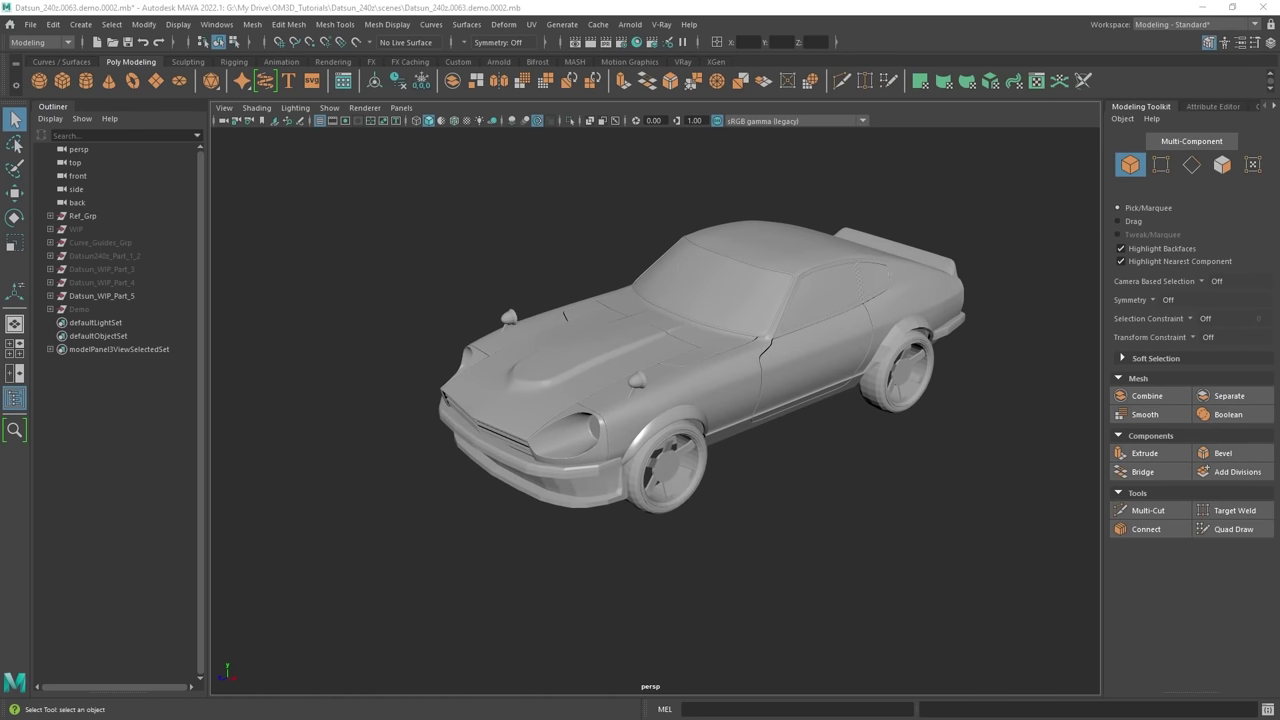
Examine the front wheel and fender of the white Datsun in the reference photos.
{"action": "right_click_drag", "start_coordinate": [1279, 441], "coordinate": [706, 349]}
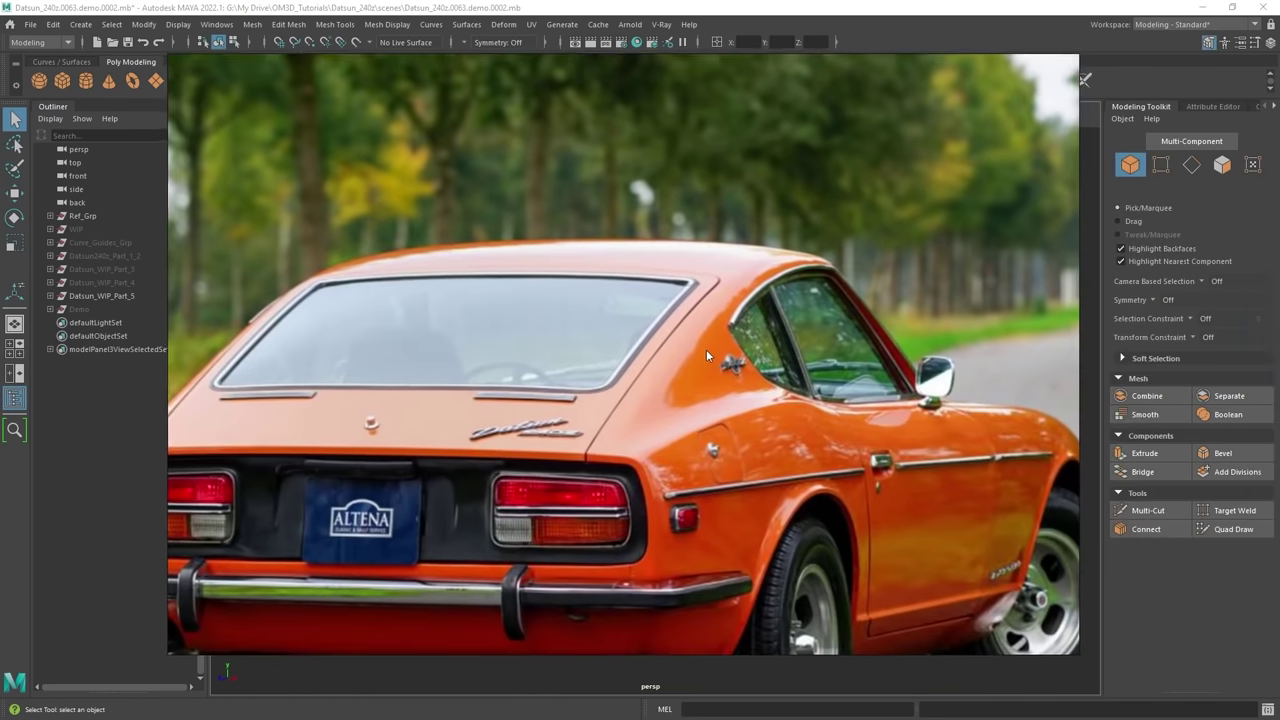
{"action": "scroll", "coordinate": [706, 349], "scroll_direction": "down", "scroll_amount": 10}
{"action": "middle_click_drag", "start_coordinate": [619, 190], "coordinate": [654, 266]}
{"action": "middle_click_drag", "start_coordinate": [883, 103], "coordinate": [661, 204]}
{"action": "middle_click_drag", "start_coordinate": [689, 133], "coordinate": [706, 330]}
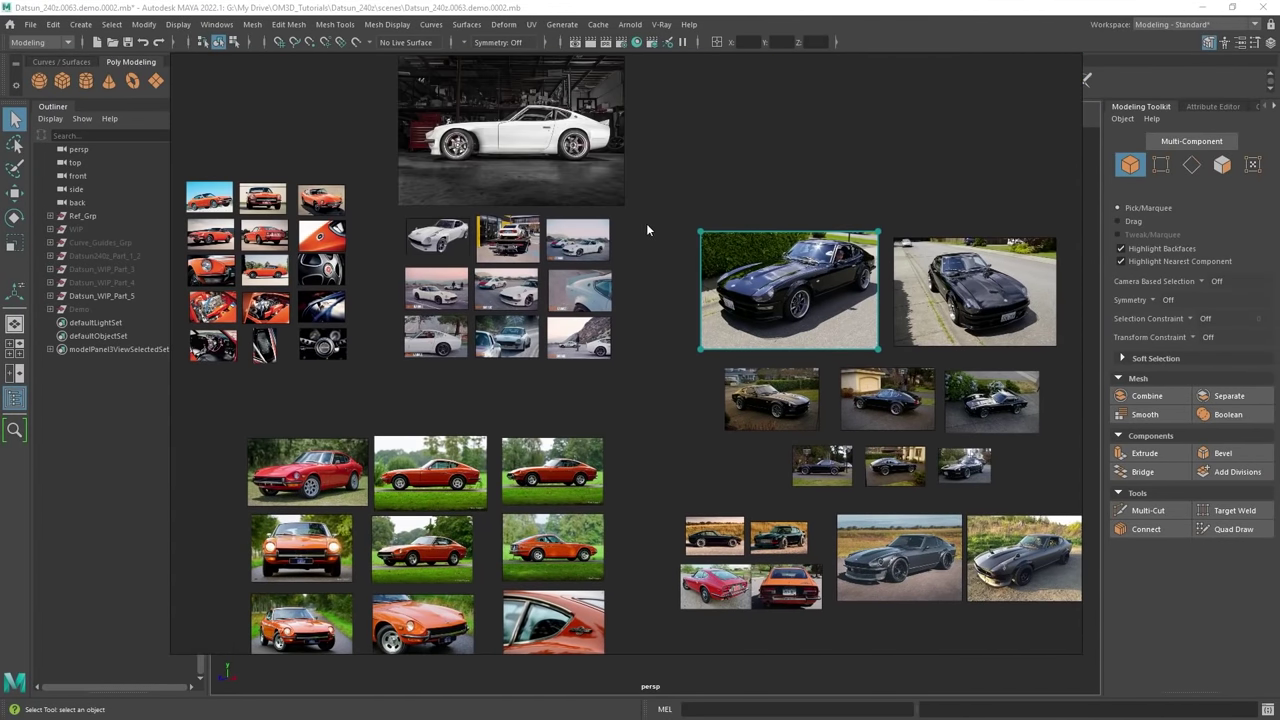
{"action": "middle_click_drag", "start_coordinate": [502, 162], "coordinate": [593, 254]}
{"action": "scroll", "coordinate": [538, 222], "scroll_direction": "up", "scroll_amount": 5}
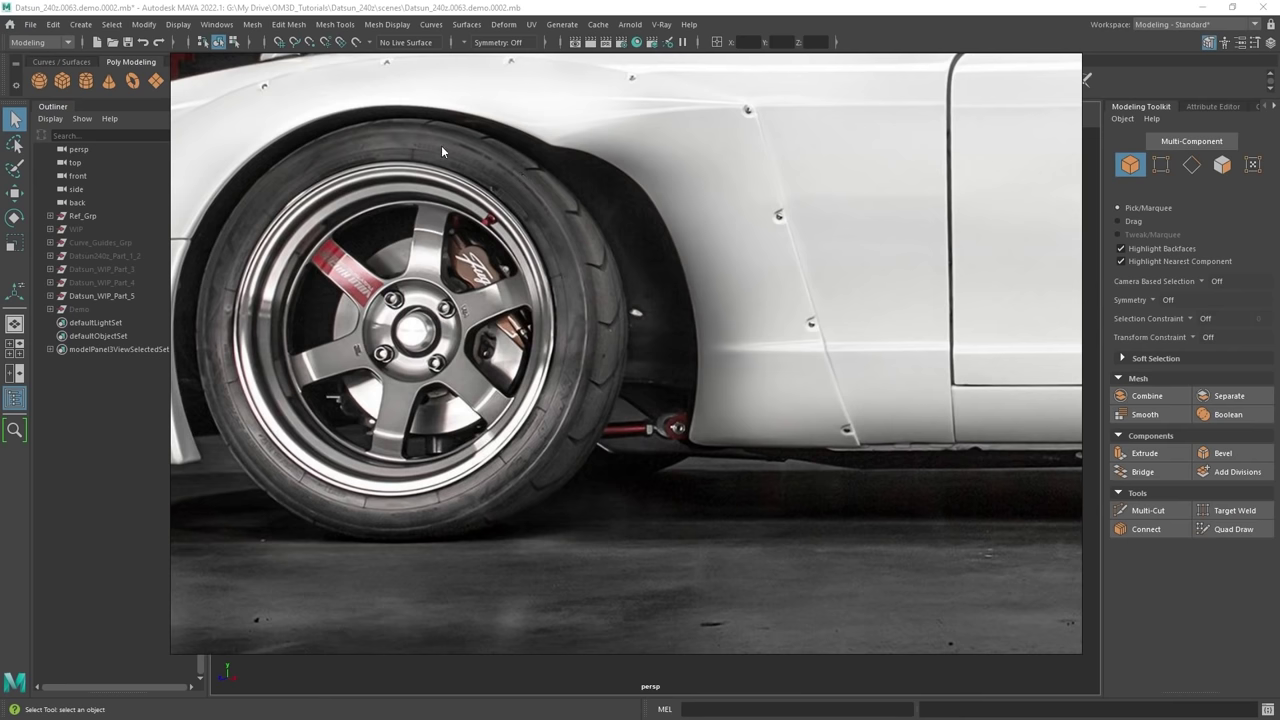
{"action": "scroll", "coordinate": [515, 468], "scroll_direction": "down", "scroll_amount": 2}
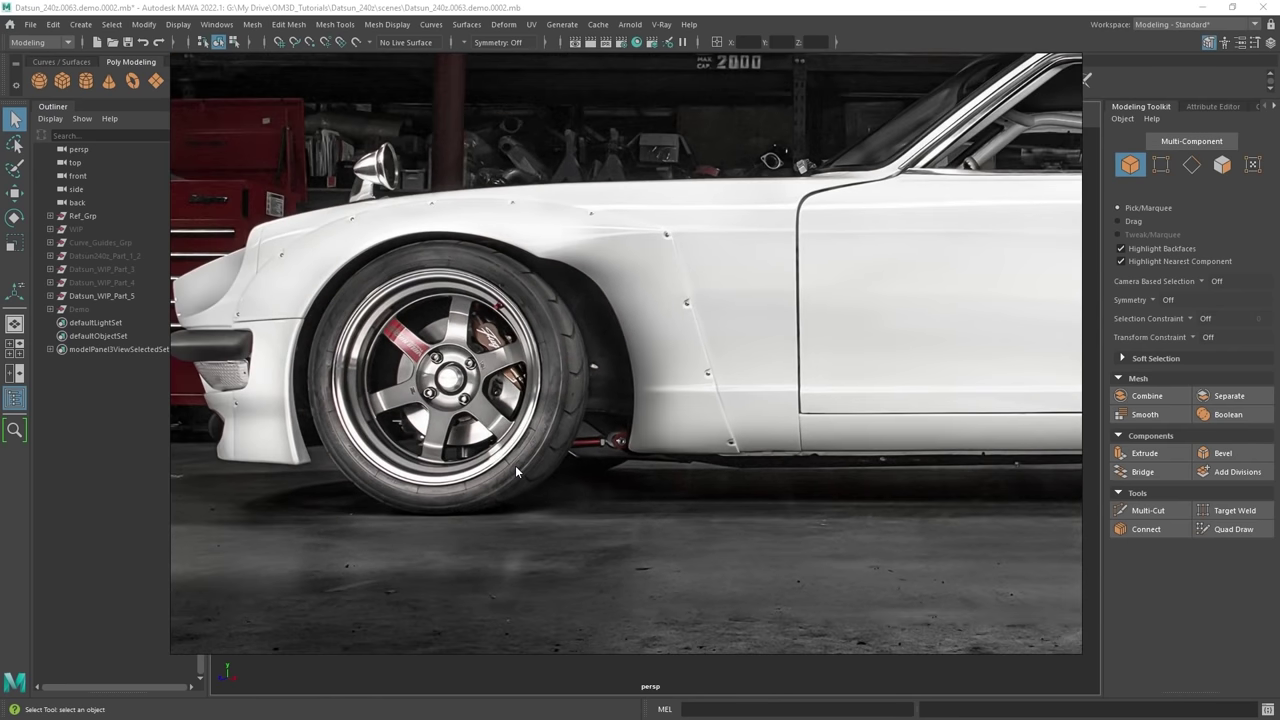
Look over the full collection of Datsun reference photos.
{"action": "scroll", "coordinate": [662, 466], "scroll_direction": "down", "scroll_amount": 3}
{"action": "scroll", "coordinate": [661, 464], "scroll_direction": "down", "scroll_amount": 4}
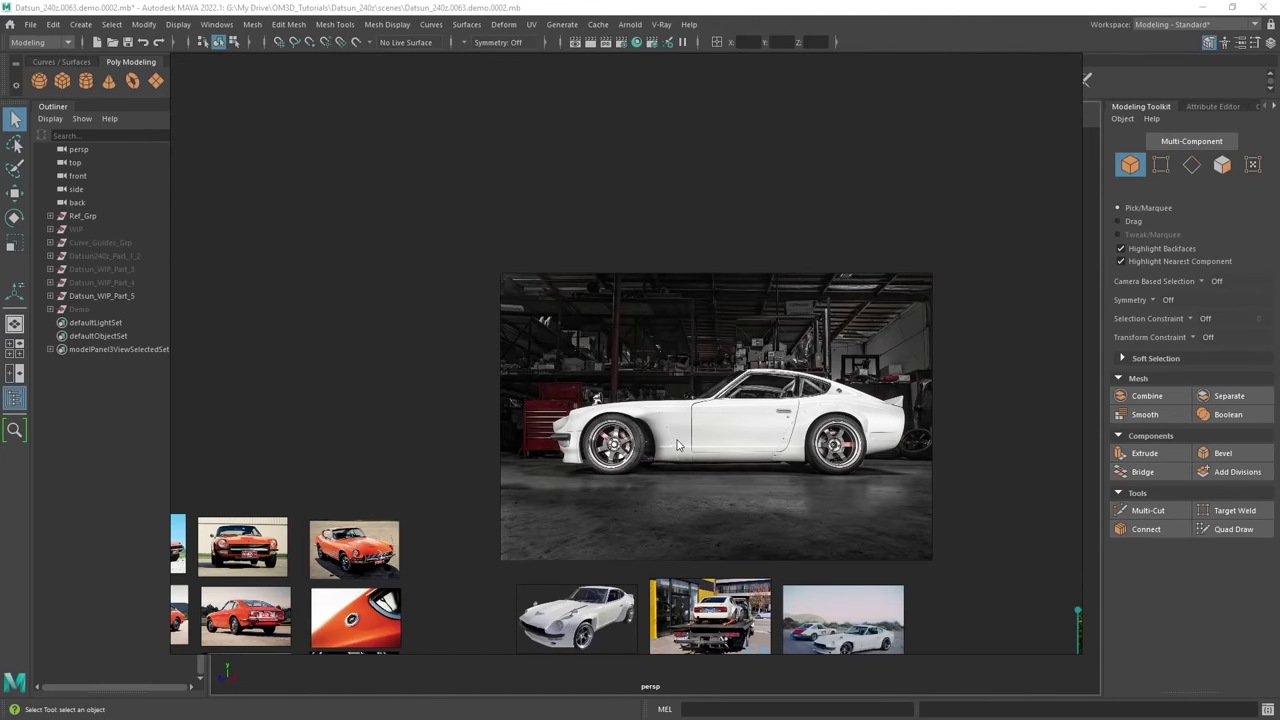
{"action": "right_click_drag", "start_coordinate": [594, 482], "coordinate": [631, 488]}
{"action": "middle_click_drag", "start_coordinate": [664, 408], "coordinate": [804, 322]}
{"action": "scroll", "coordinate": [745, 344], "scroll_direction": "down", "scroll_amount": 3}
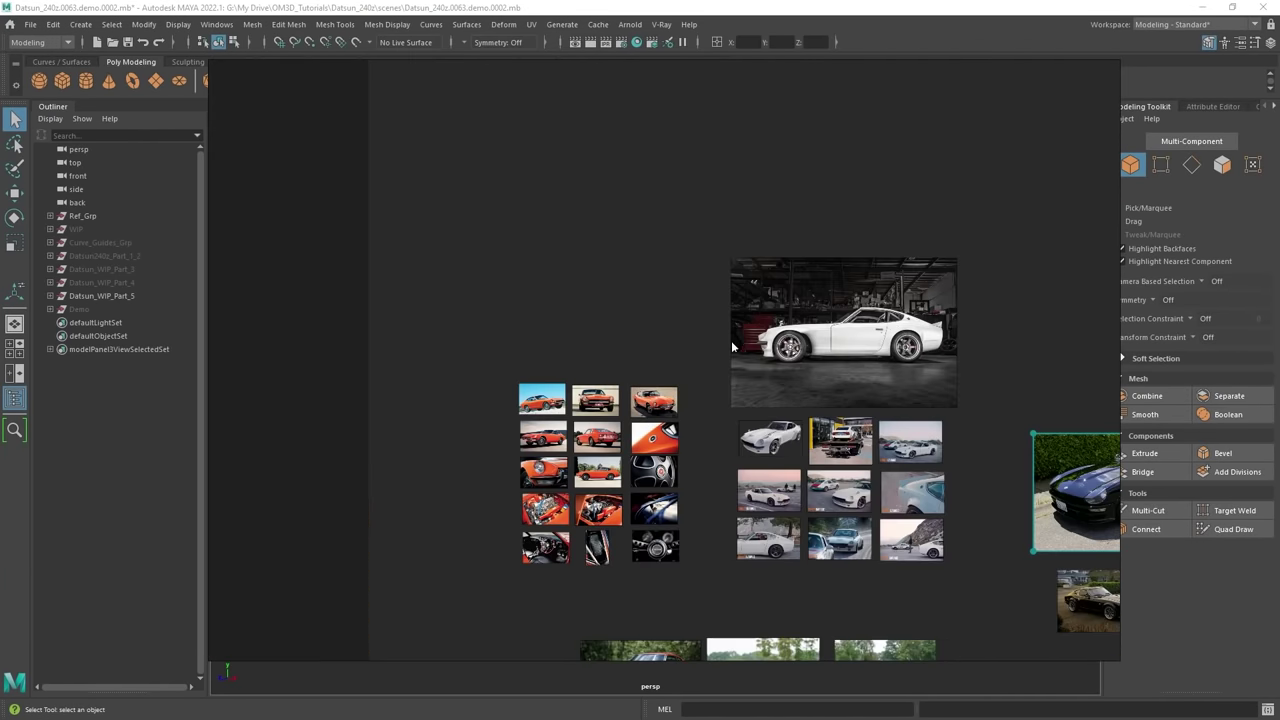
{"action": "middle_click_drag", "start_coordinate": [791, 387], "coordinate": [594, 323]}
{"action": "scroll", "coordinate": [757, 367], "scroll_direction": "down", "scroll_amount": 3}
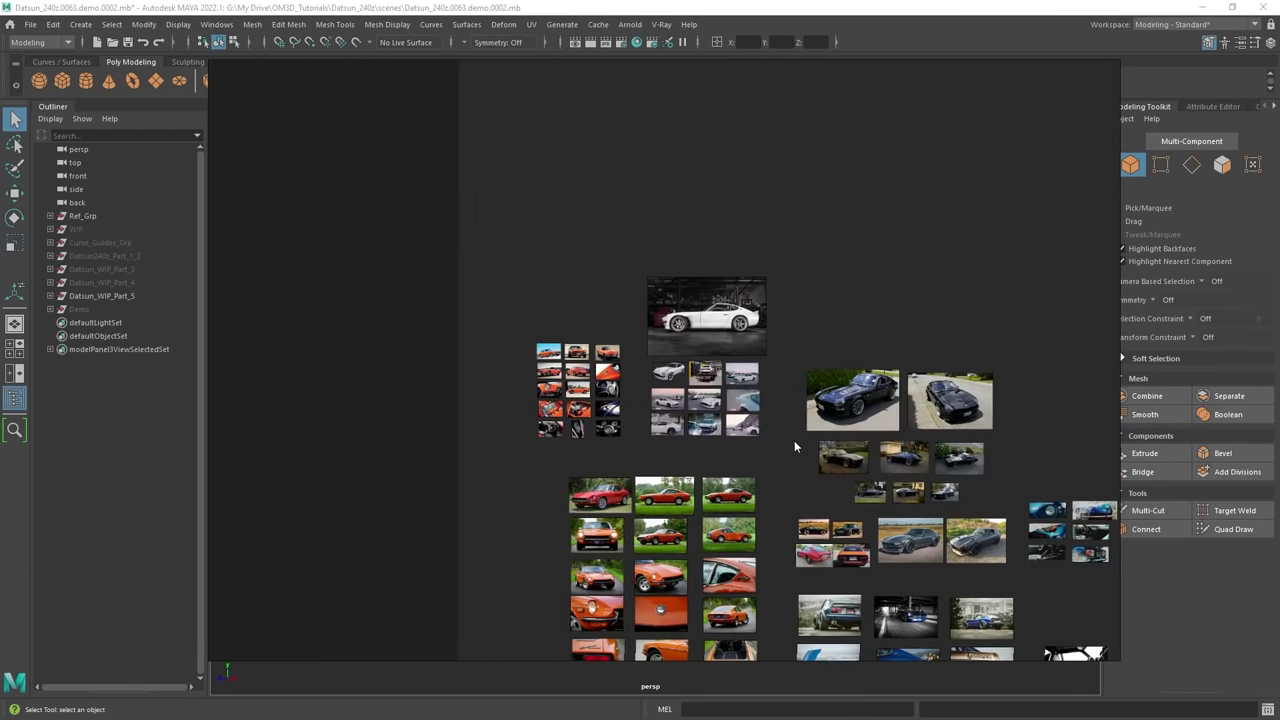
{"action": "left_click_drag", "start_coordinate": [797, 443], "coordinate": [584, 242]}
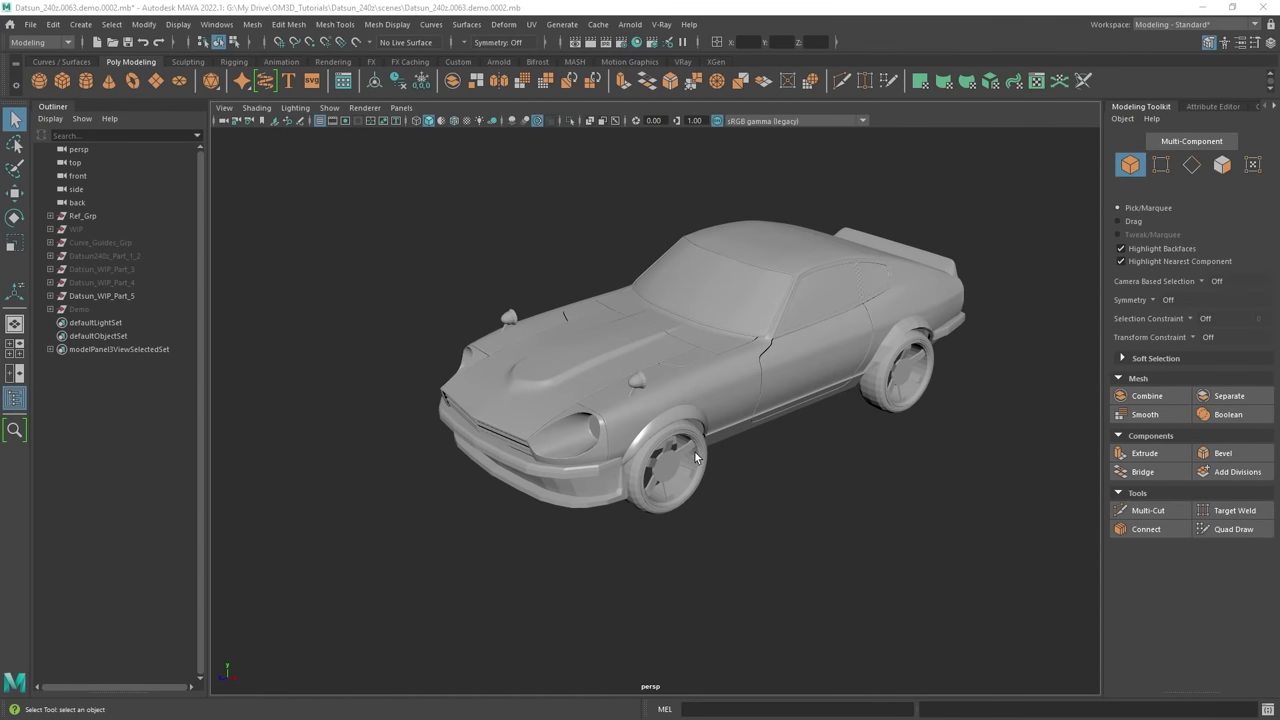
Turn on smooth preview for all car parts except the wheel rims and spokes.
{"action": "left_click_drag", "start_coordinate": [695, 453], "coordinate": [724, 418], "text": "alt"}
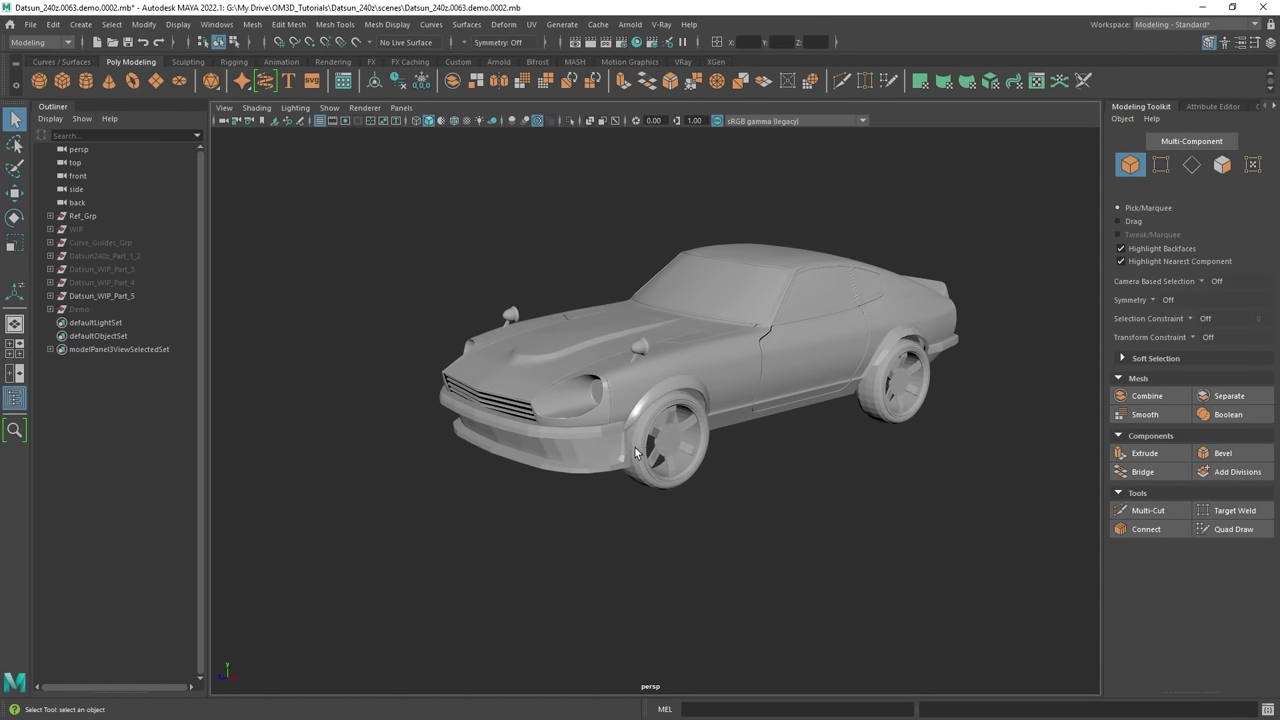
{"action": "left_click", "coordinate": [628, 449]}
{"action": "left_click_drag", "start_coordinate": [892, 461], "coordinate": [408, 308]}
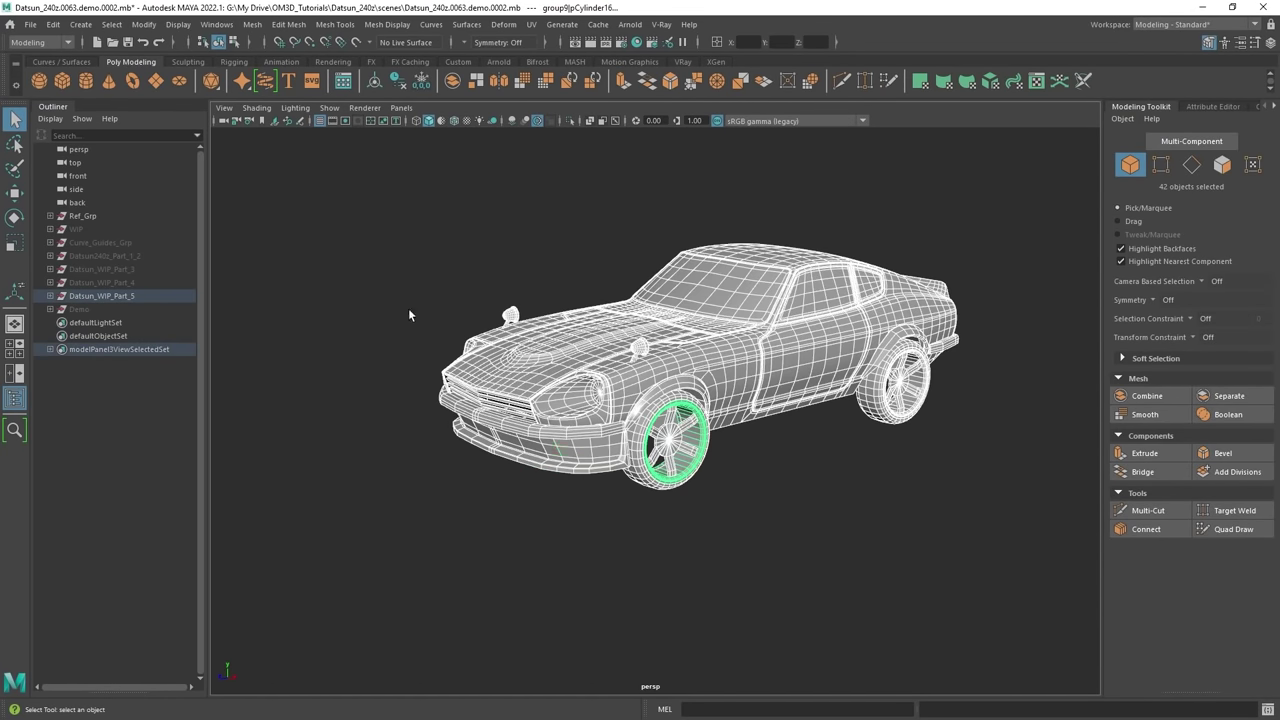
{"action": "left_click", "coordinate": [670, 470], "text": "ctrl"}
{"action": "left_click", "coordinate": [667, 479], "text": "ctrl"}
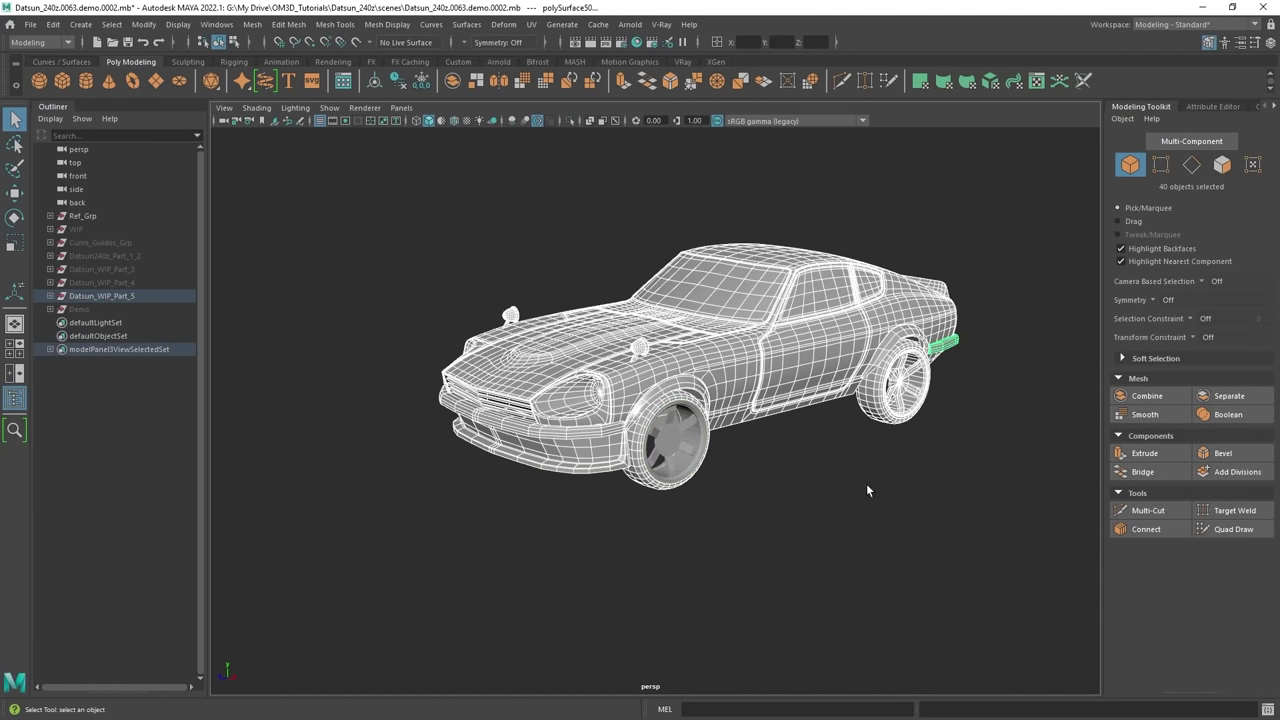
{"action": "left_click_drag", "start_coordinate": [900, 474], "coordinate": [888, 441], "text": "alt"}
{"action": "left_click", "coordinate": [922, 414], "text": "ctrl"}
{"action": "left_click", "coordinate": [933, 421], "text": "ctrl"}
{"action": "left_click_drag", "start_coordinate": [545, 439], "coordinate": [668, 434], "text": "alt"}
{"action": "left_click", "coordinate": [725, 440], "text": "ctrl"}
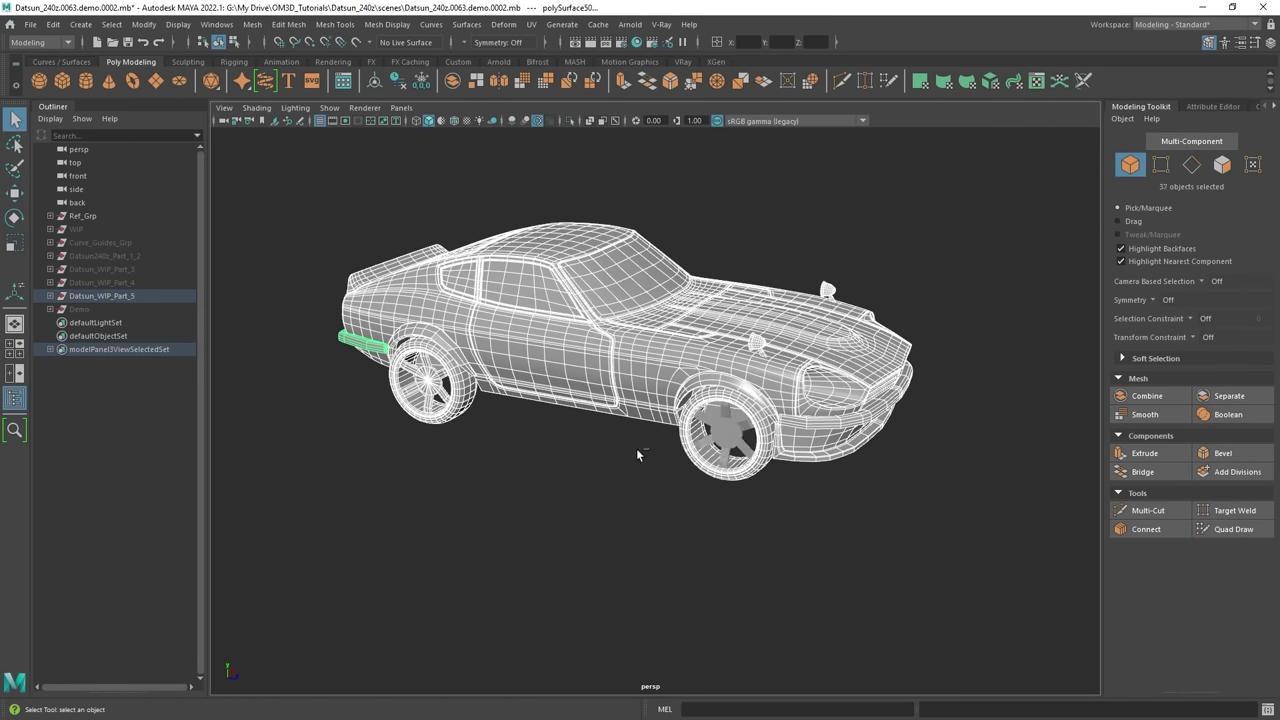
{"action": "left_click", "coordinate": [713, 460], "text": "shift"}
{"action": "left_click", "coordinate": [413, 403], "text": "ctrl"}
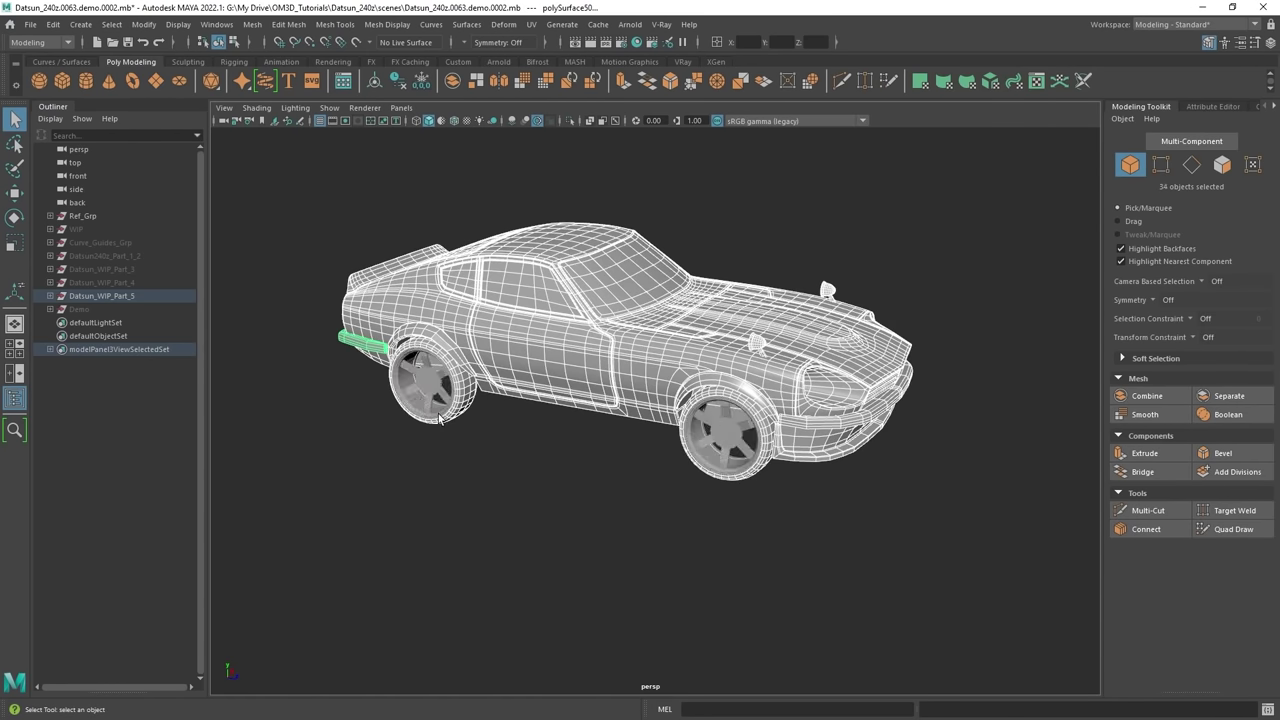
{"action": "key", "text": "3"}
{"action": "left_click", "coordinate": [622, 538]}
Turn off smooth preview on the four grille bars and display wireframes over the shaded car.
{"action": "left_click_drag", "start_coordinate": [811, 520], "coordinate": [455, 378], "text": "alt"}
{"action": "scroll", "coordinate": [653, 500], "scroll_direction": "up", "scroll_amount": 4}
{"action": "left_click", "coordinate": [473, 368]}
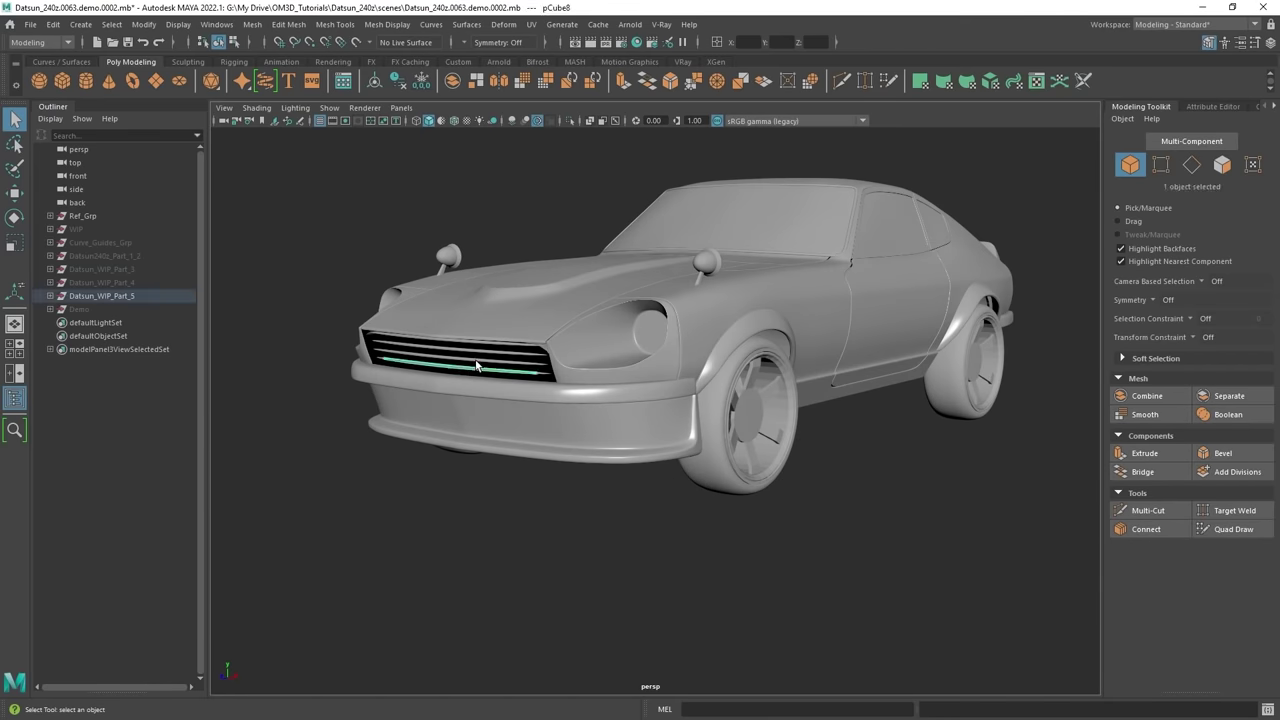
{"action": "left_click", "coordinate": [475, 359], "text": "shift"}
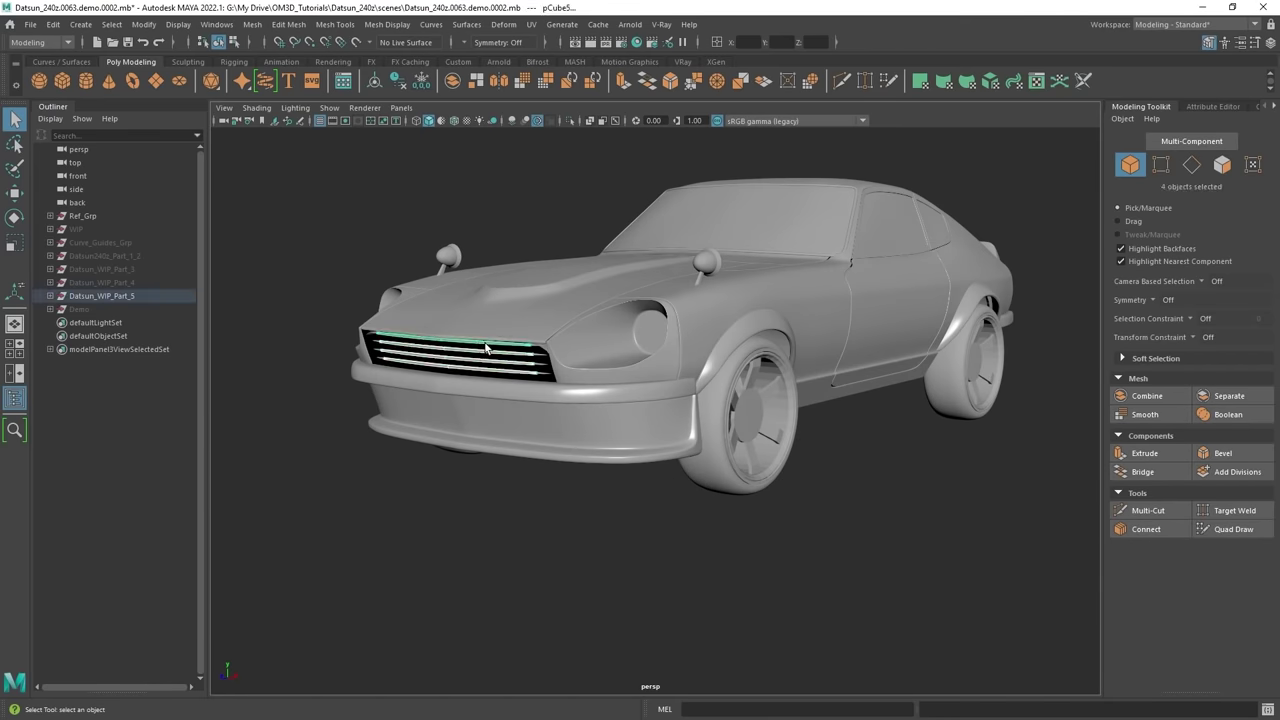
{"action": "key", "text": "1"}
{"action": "scroll", "coordinate": [908, 455], "scroll_direction": "down", "scroll_amount": 2}
{"action": "left_click", "coordinate": [908, 456]}
{"action": "key", "text": "alt+5"}
{"action": "left_click_drag", "start_coordinate": [908, 456], "coordinate": [886, 467], "text": "alt"}
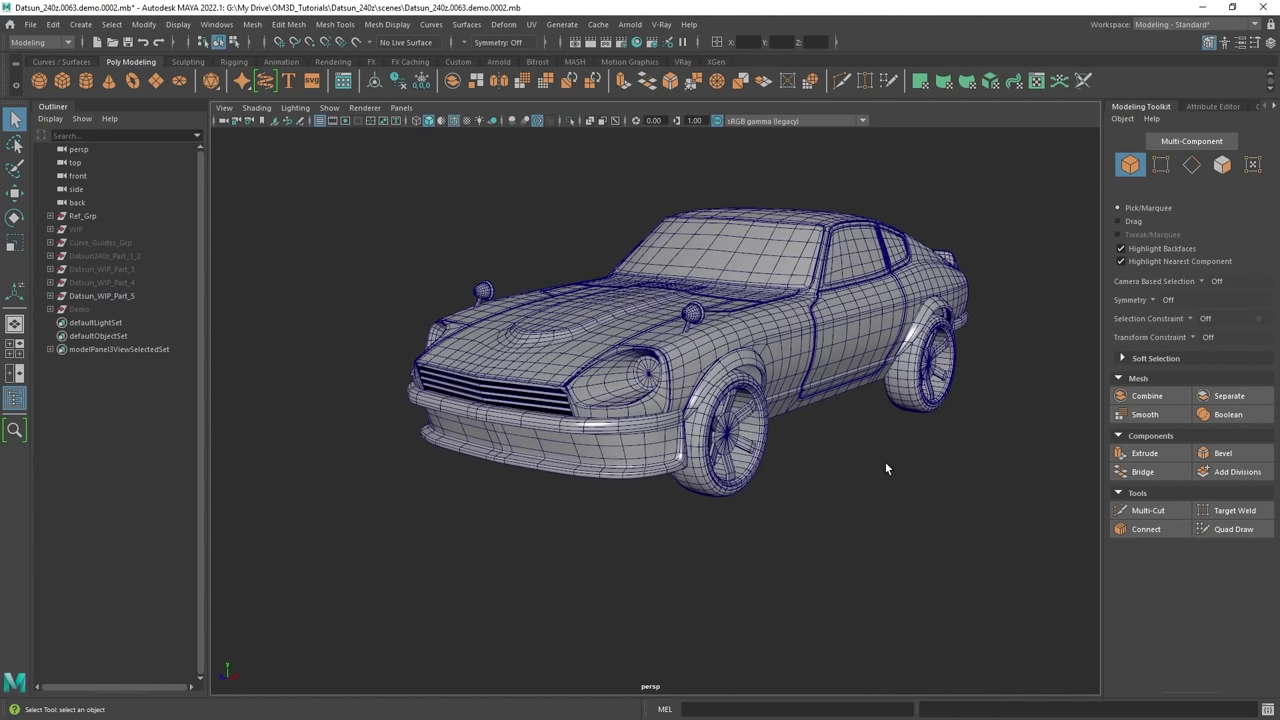